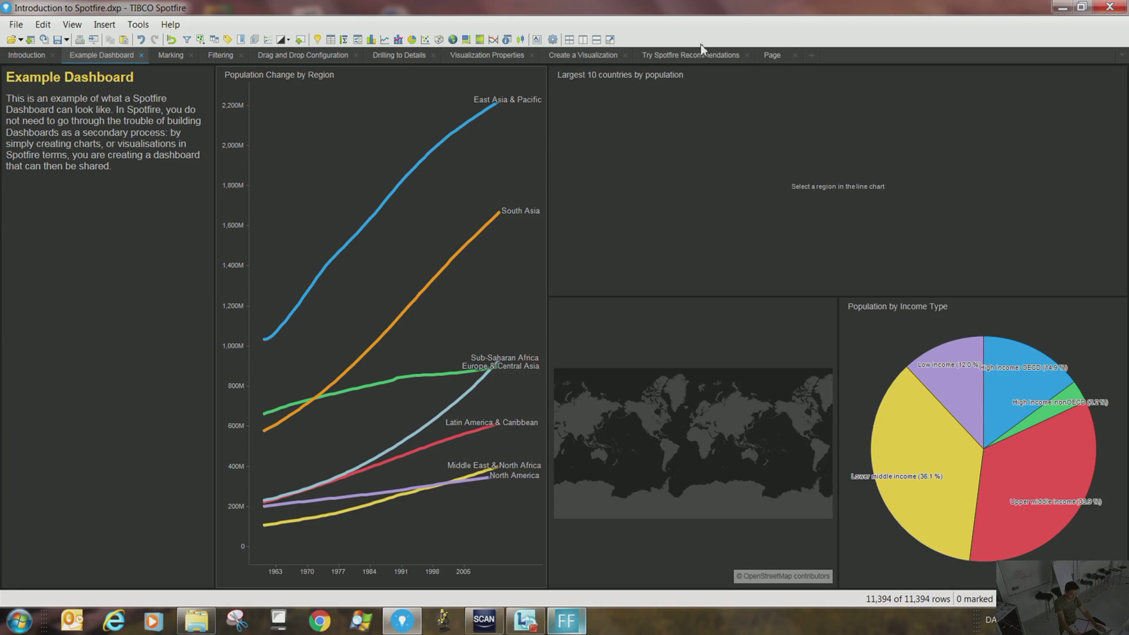
# Minimize the Spotfire and scanR Analysis windows and maximize the Spotfire_Training folder window.
pyautogui.click(1060, 8)
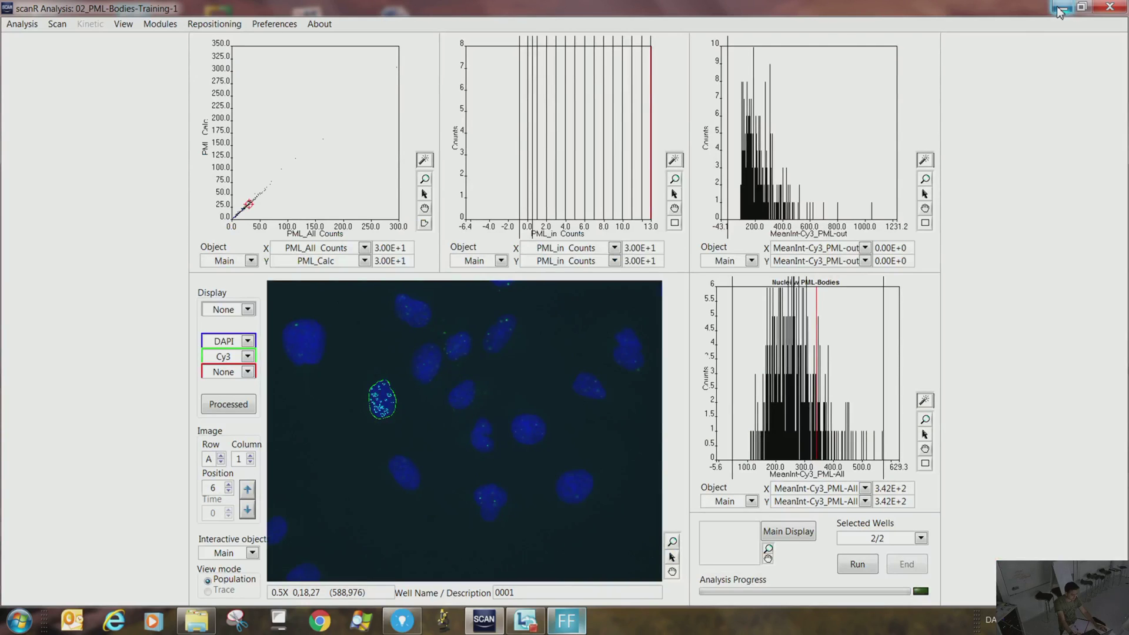
pyautogui.click(1060, 10)
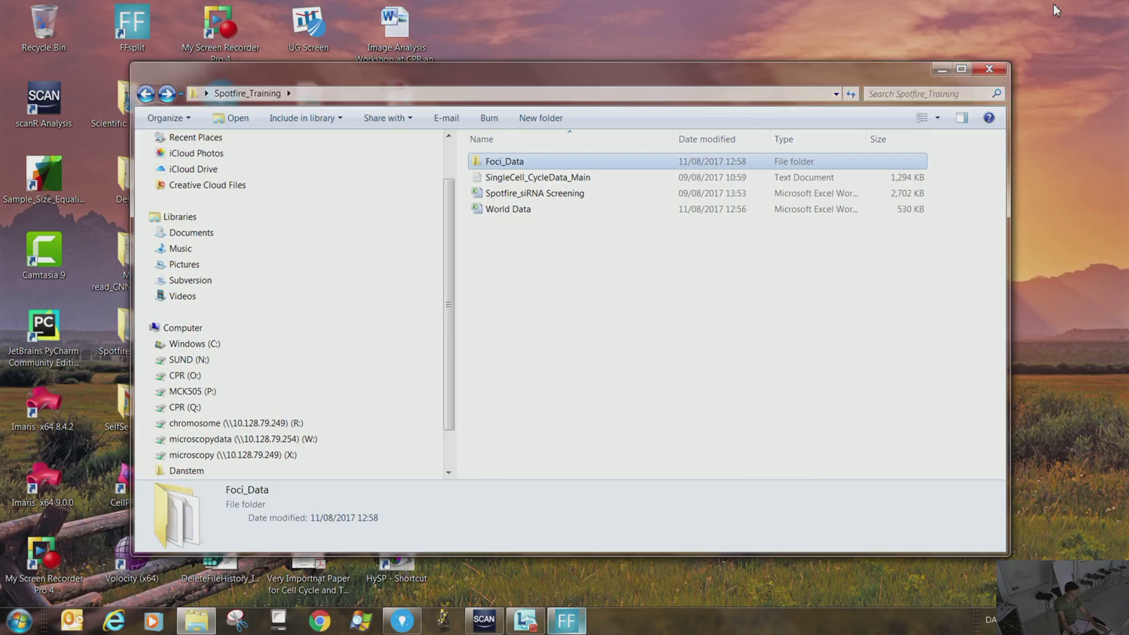
pyautogui.click(963, 69)
pyautogui.click(517, 320)
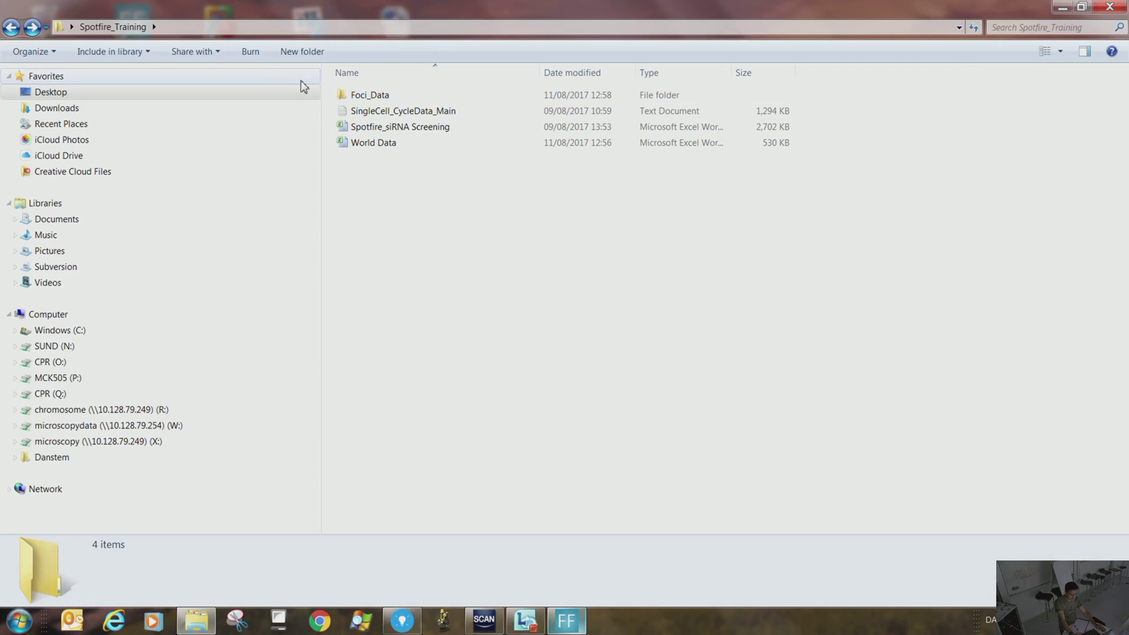
# Go back to the Desktop folder and open the Spotfire_Training folder from there.
pyautogui.click(11, 27)
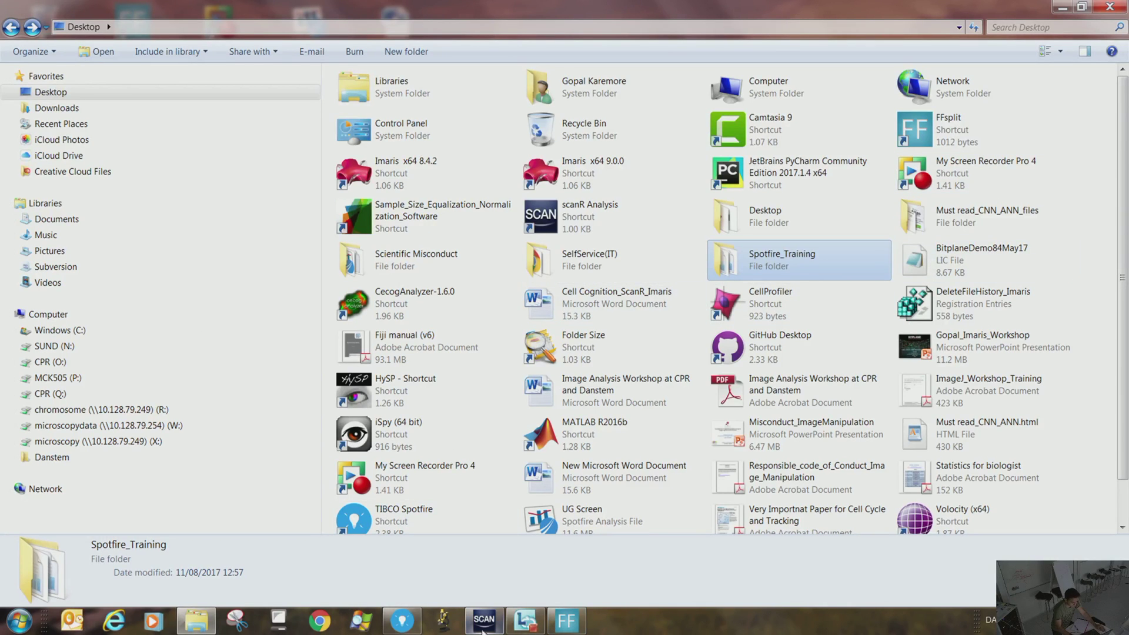
pyautogui.click(200, 622)
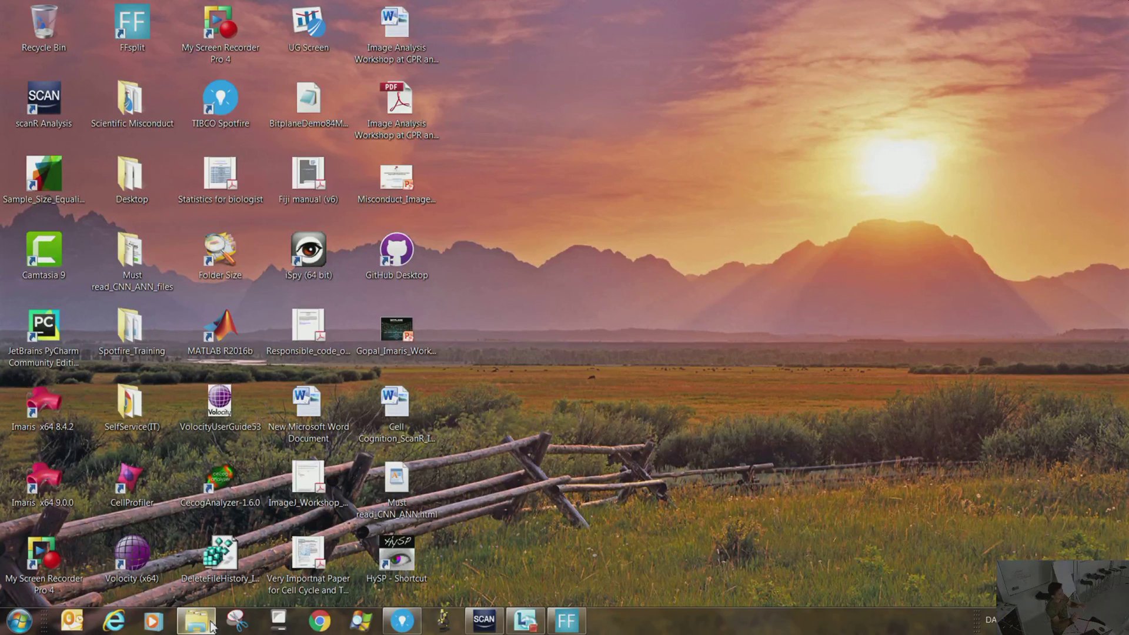
pyautogui.click(210, 625)
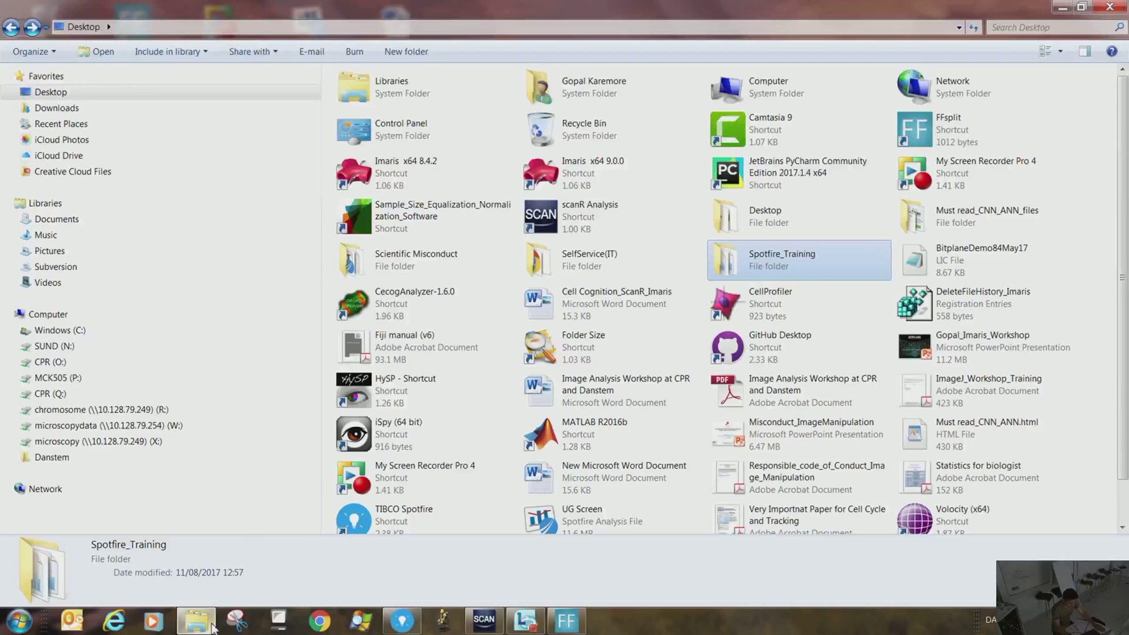
pyautogui.click(51, 93)
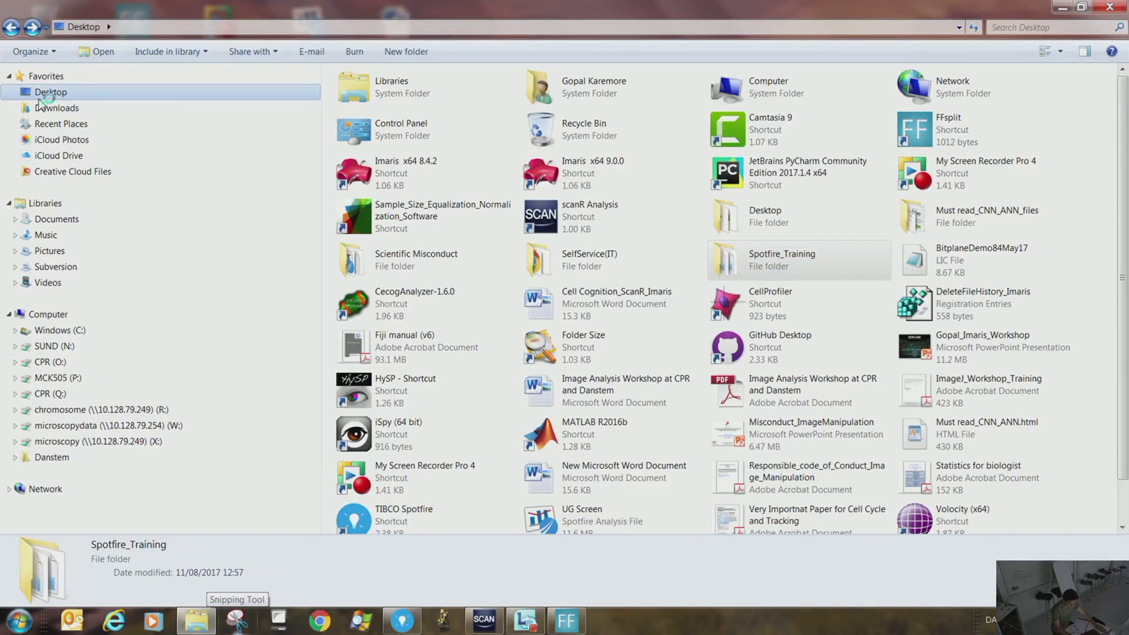
pyautogui.click(753, 265)
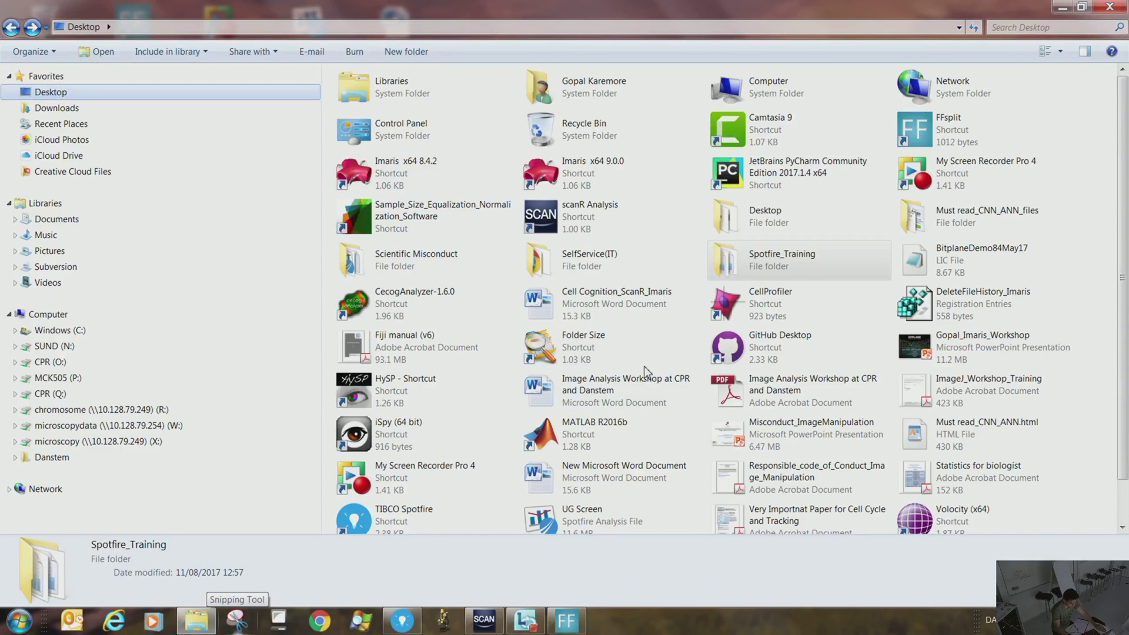
pyautogui.doubleClick(753, 264)
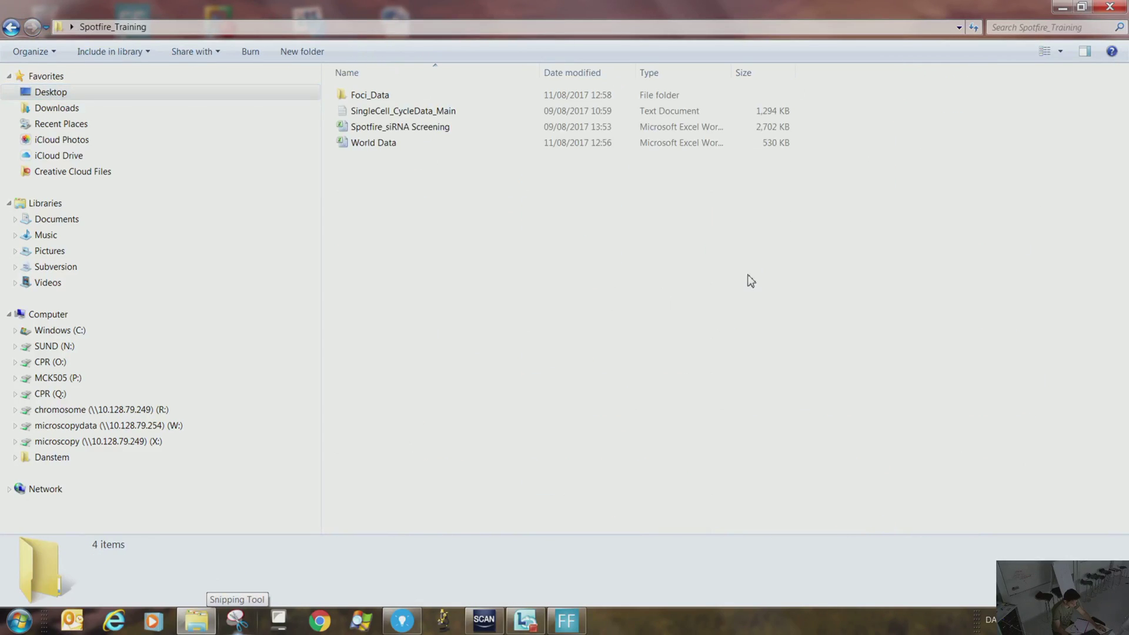
# Open the World Data workbook in Excel and widen the Country Code through Year columns and the Urban Population % column.
pyautogui.doubleClick(385, 144)
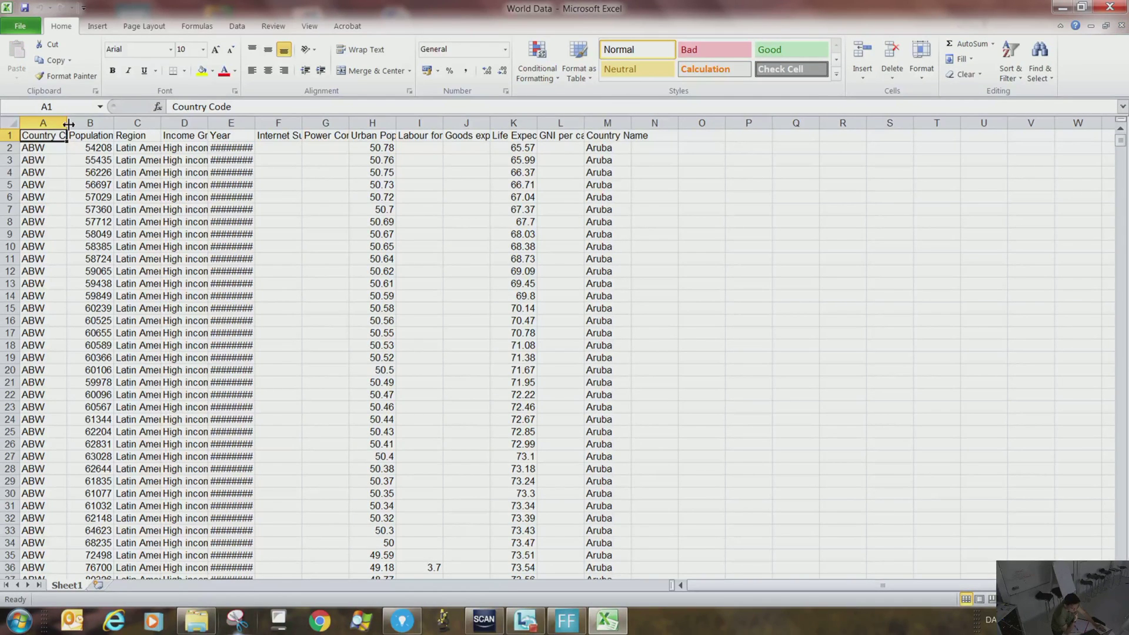
pyautogui.moveTo(67, 123); pyautogui.dragTo(672, 124)
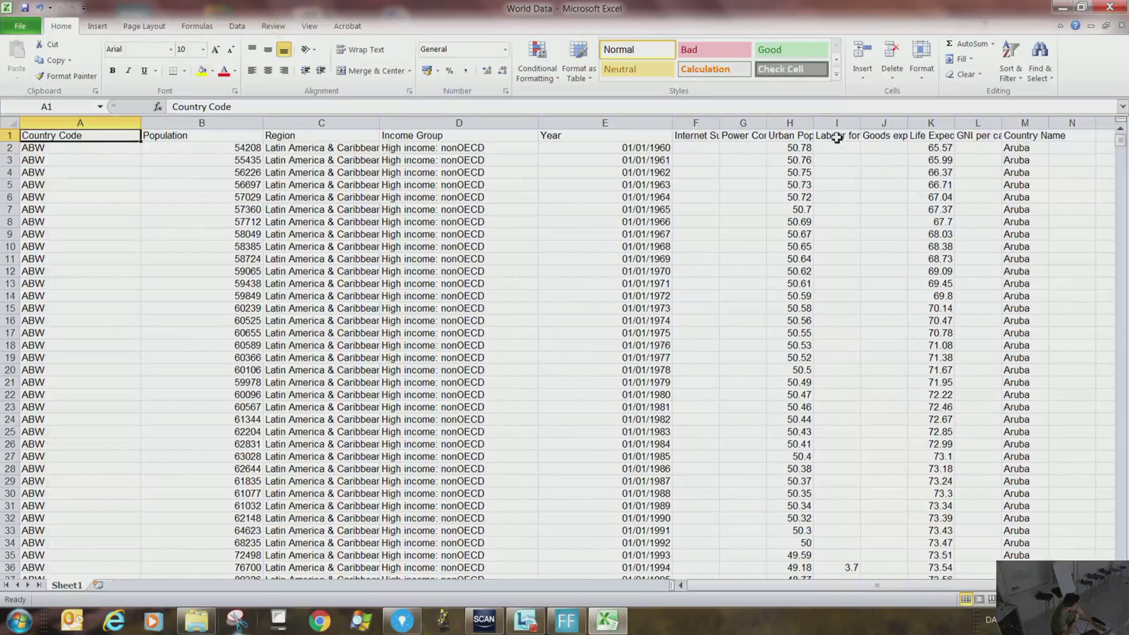
pyautogui.moveTo(813, 126); pyautogui.dragTo(882, 127)
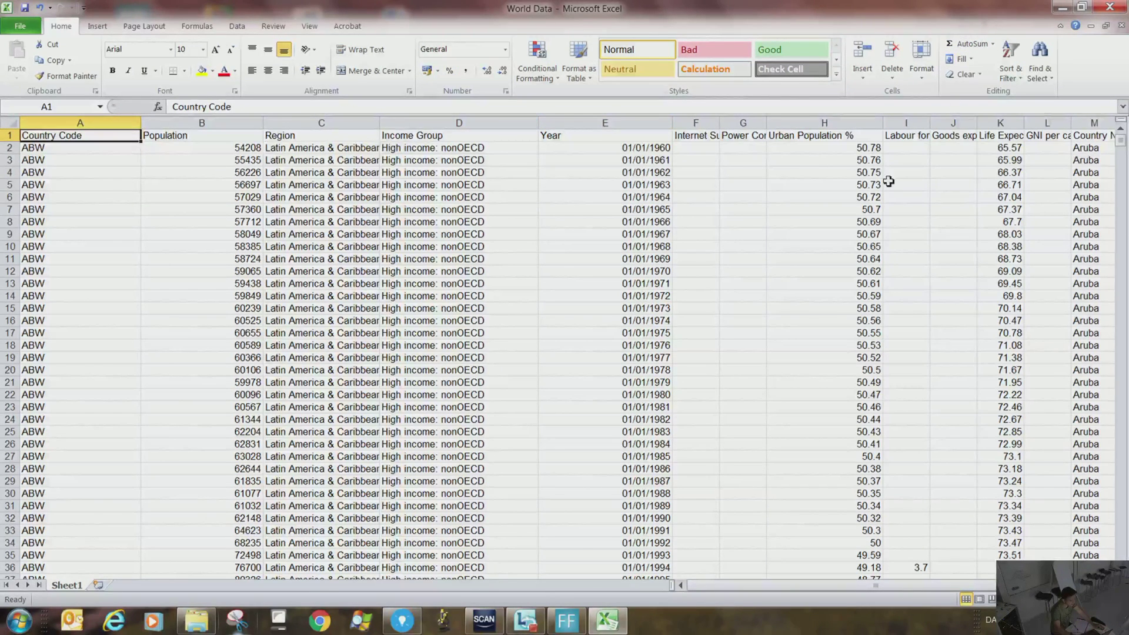
# Examine the World Data rows and select the entire Country Code column.
pyautogui.click(649, 237)
pyautogui.click(400, 247)
pyautogui.click(82, 153)
pyautogui.click(76, 135)
pyautogui.click(80, 124)
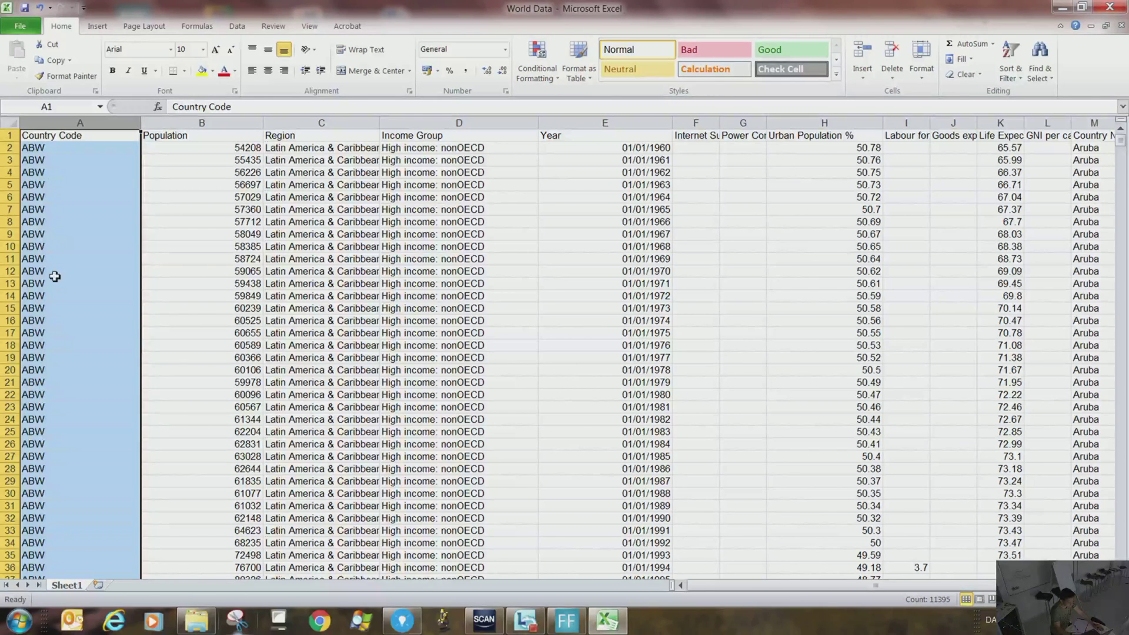
# Minimize the workbook, switch to TIBCO Spotfire, close the Introduction to Spotfire analysis and return to the Spotfire start page.
pyautogui.click(1058, 10)
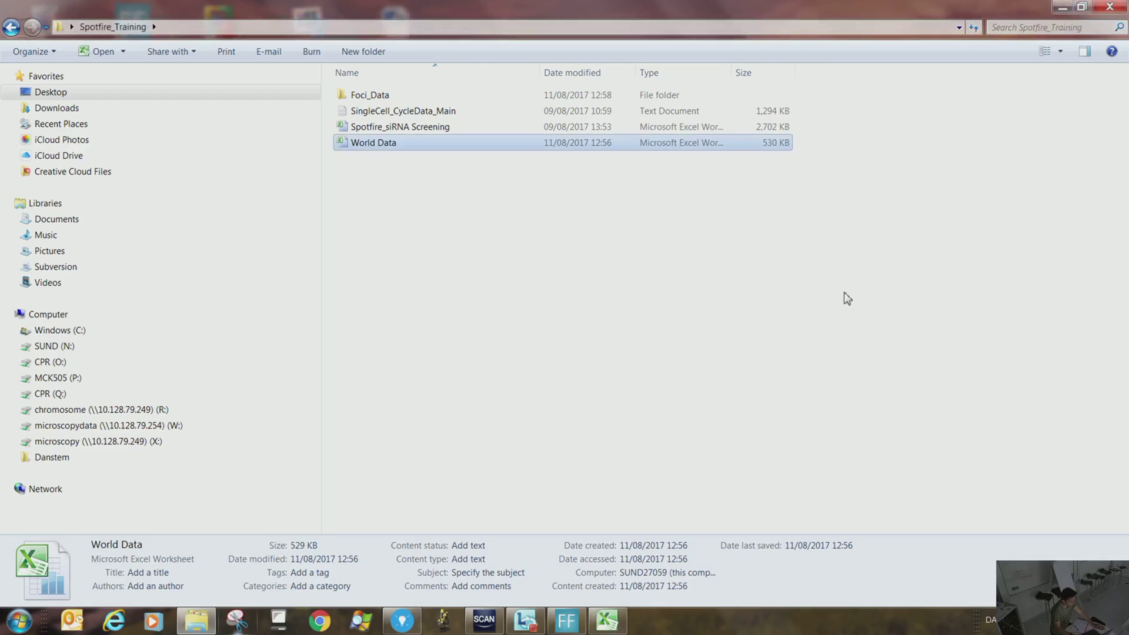
pyautogui.click(403, 621)
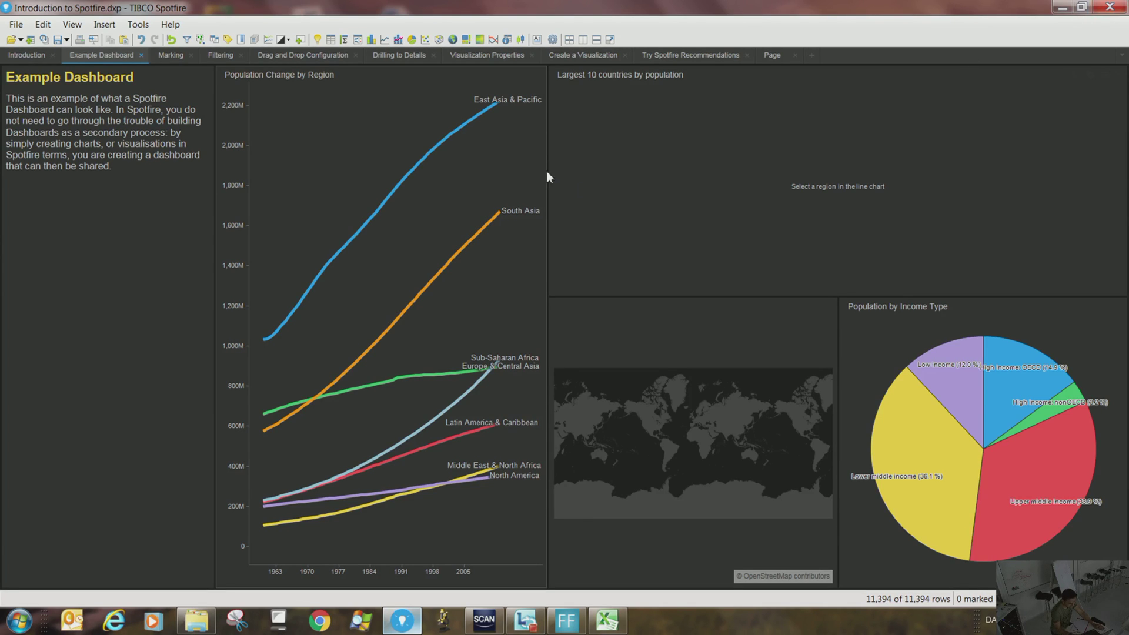
pyautogui.click(1109, 7)
pyautogui.click(624, 360)
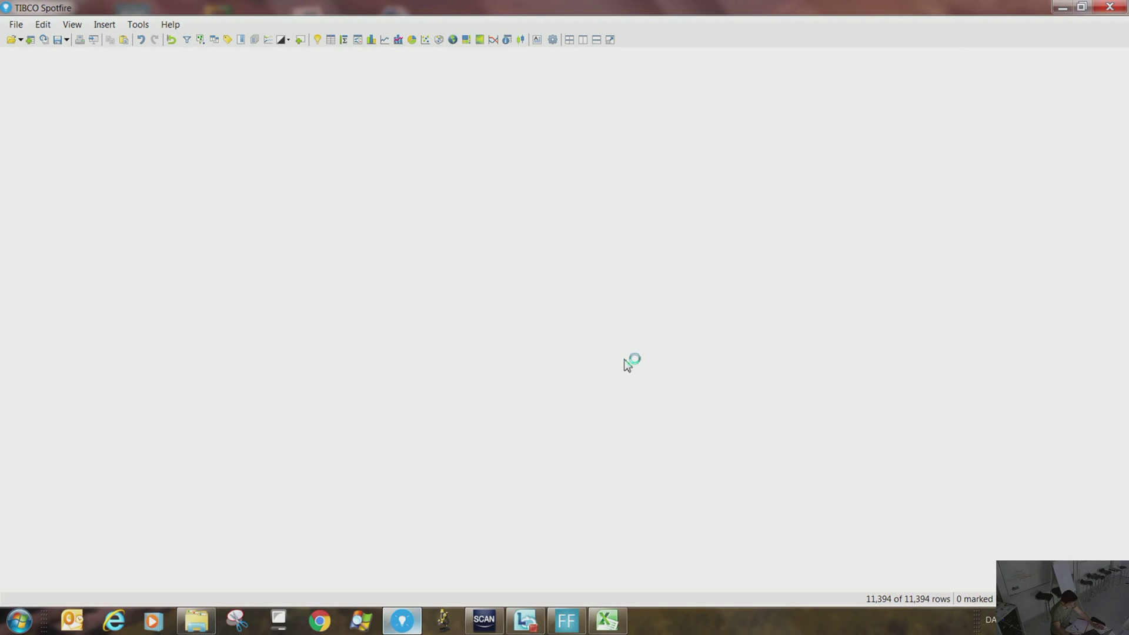
pyautogui.click(402, 620)
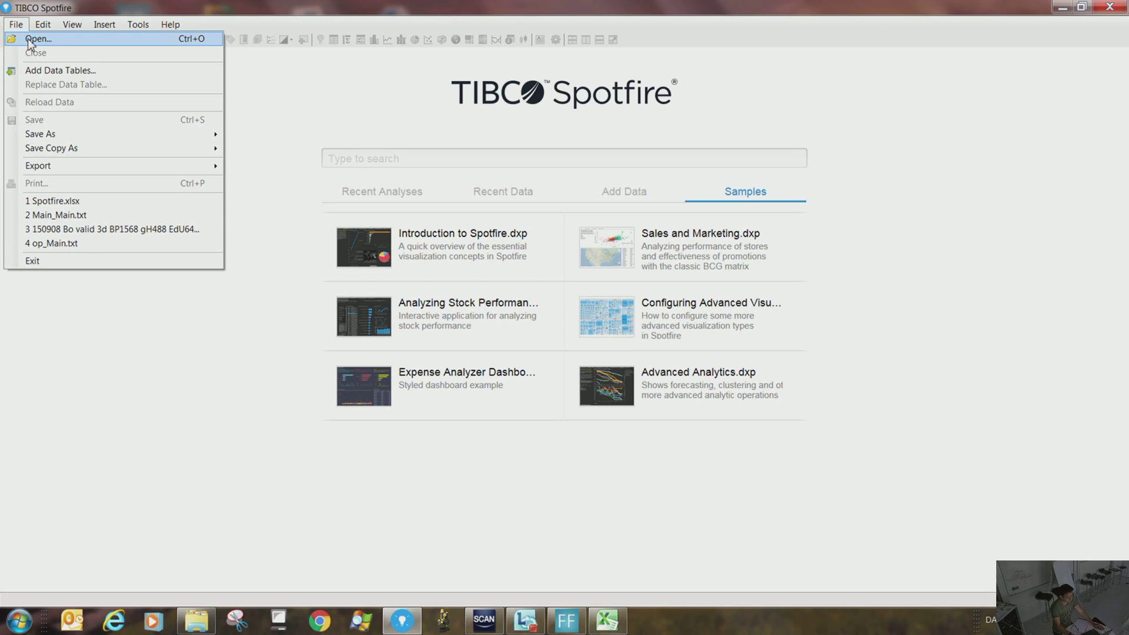
# Try to open the World Data file from the Spotfire_Training folder as a new analysis.
pyautogui.click(67, 370)
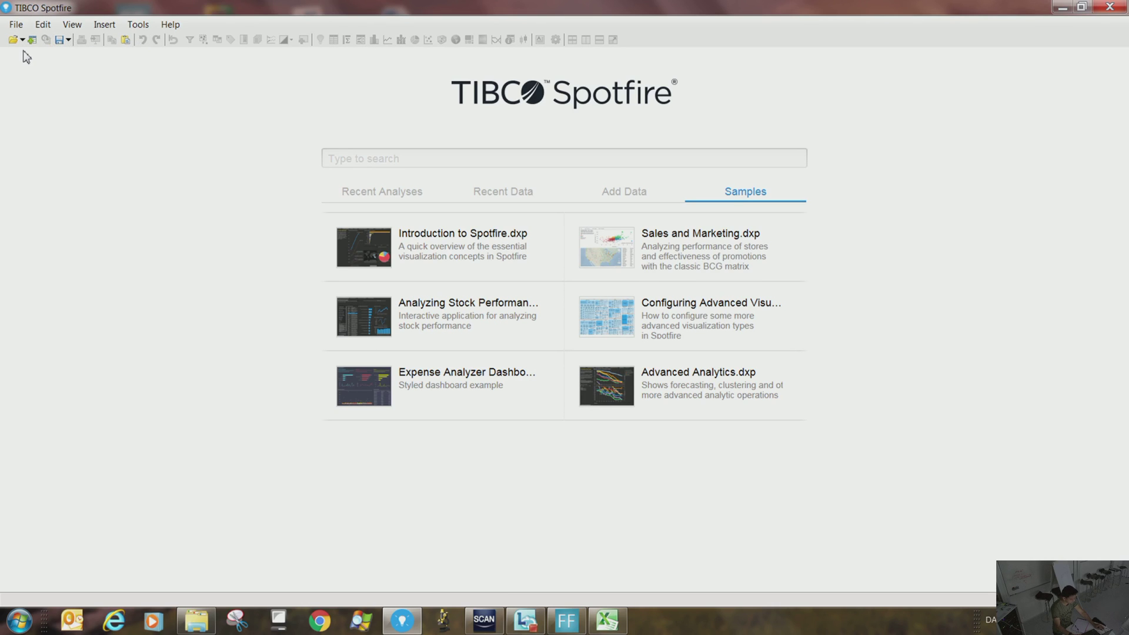
pyautogui.click(17, 24)
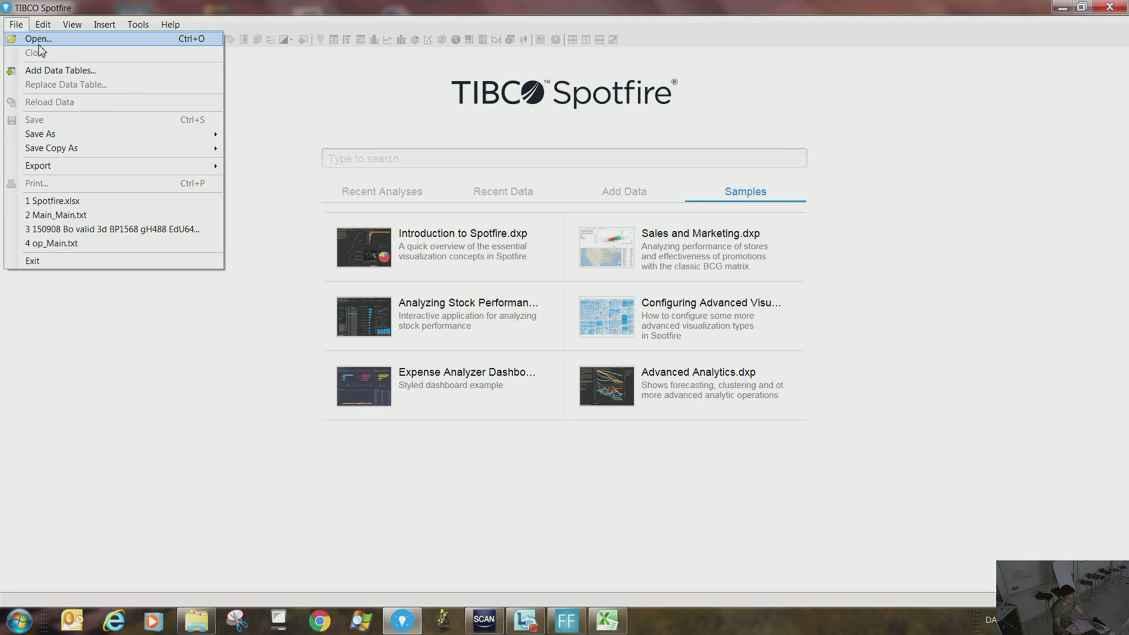
pyautogui.click(36, 40)
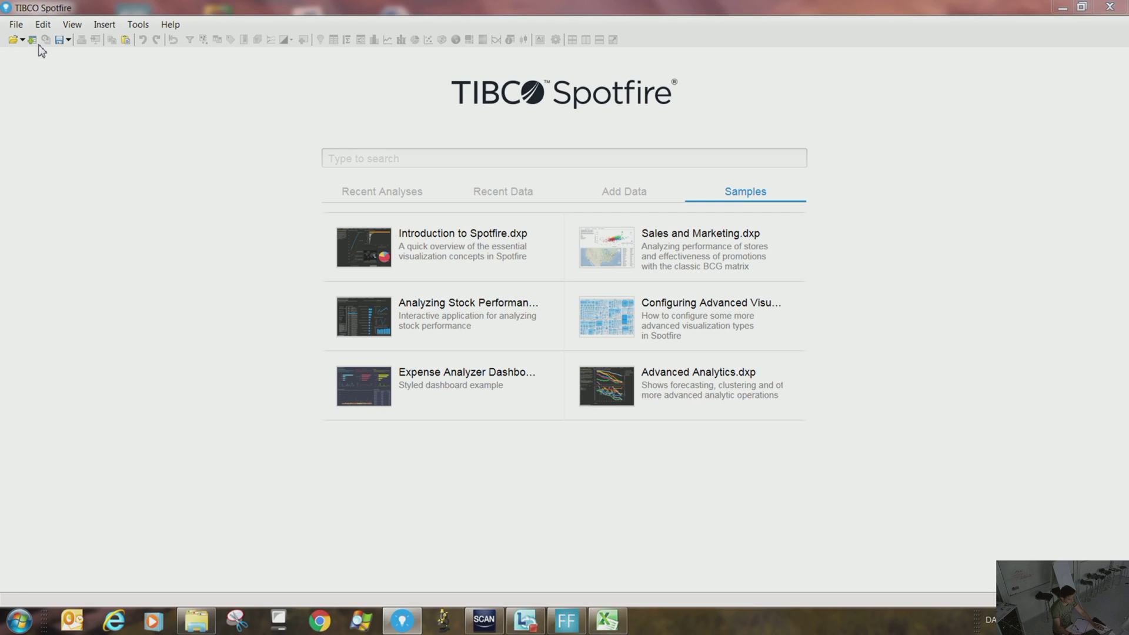
pyautogui.click(181, 150)
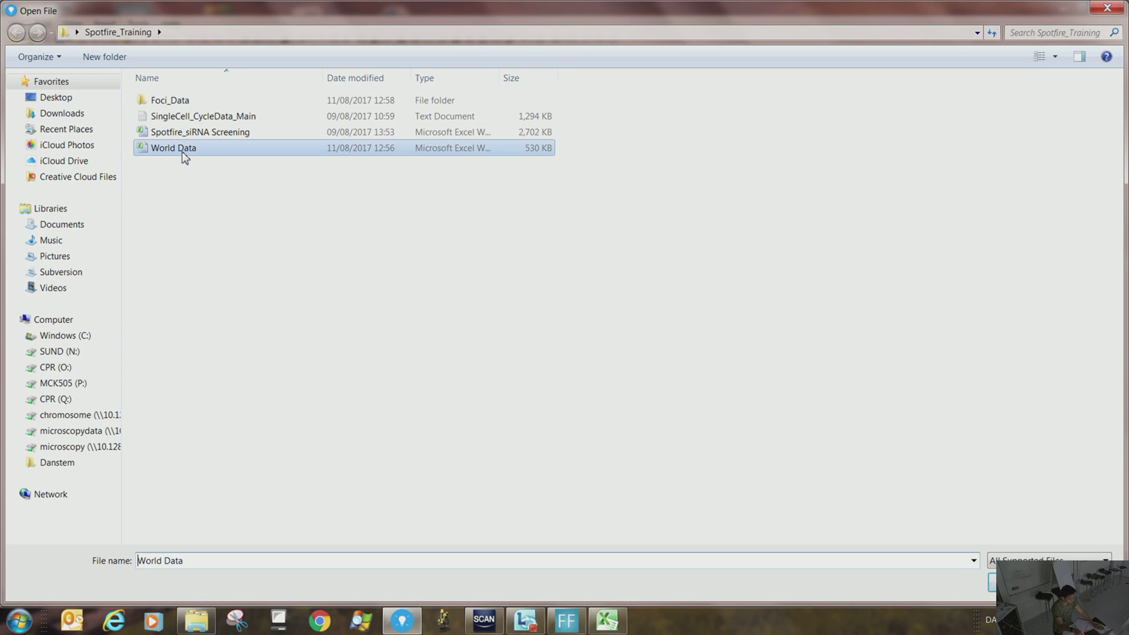
pyautogui.click(1003, 582)
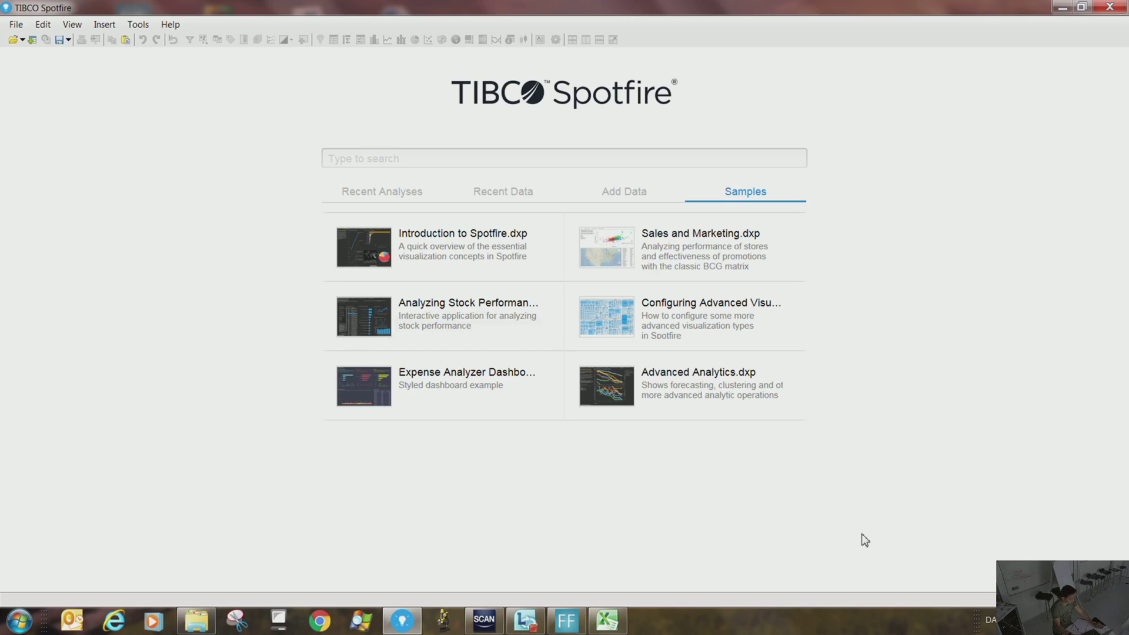
# Start adding a data table from a file, look through the Spotfire_Training folder, and cancel without choosing one.
pyautogui.click(33, 41)
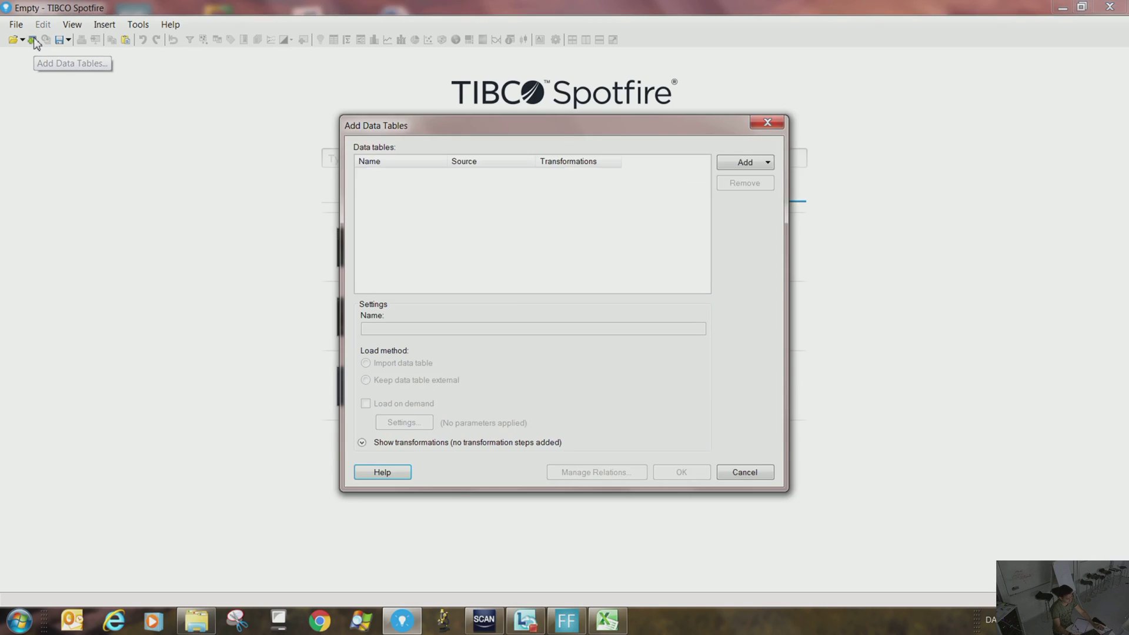
pyautogui.click(729, 163)
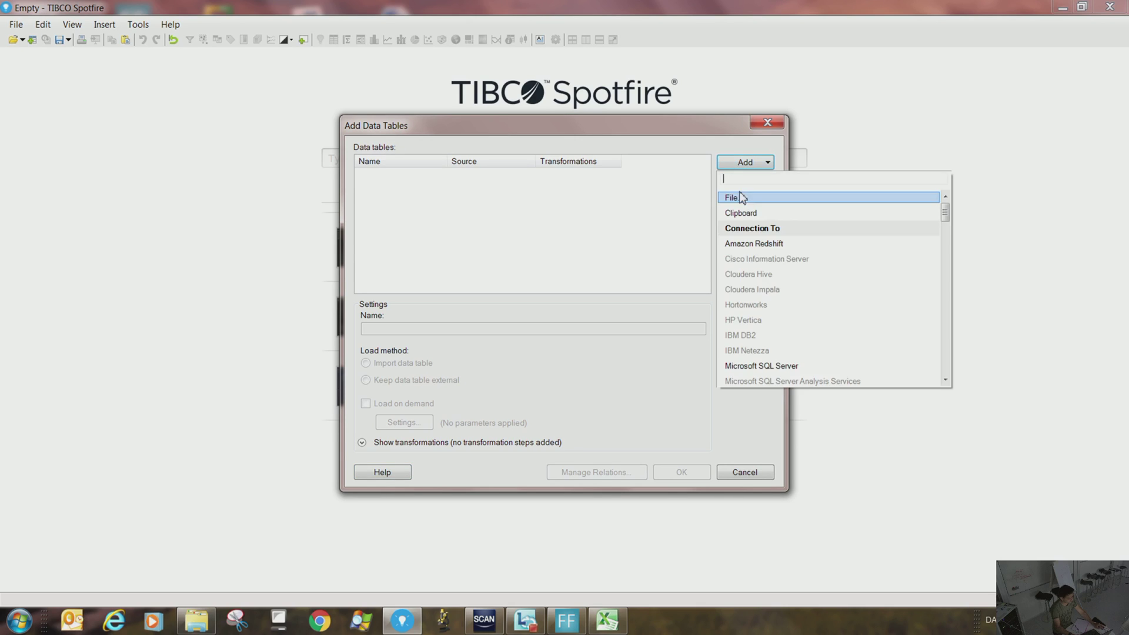
pyautogui.click(742, 200)
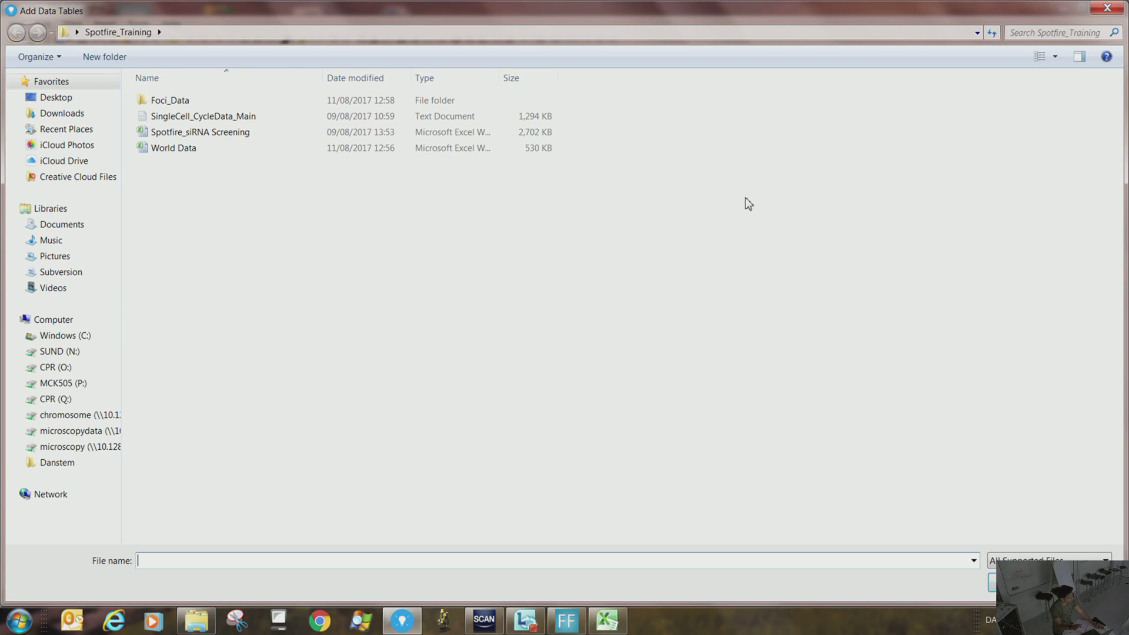
pyautogui.press('Escape')
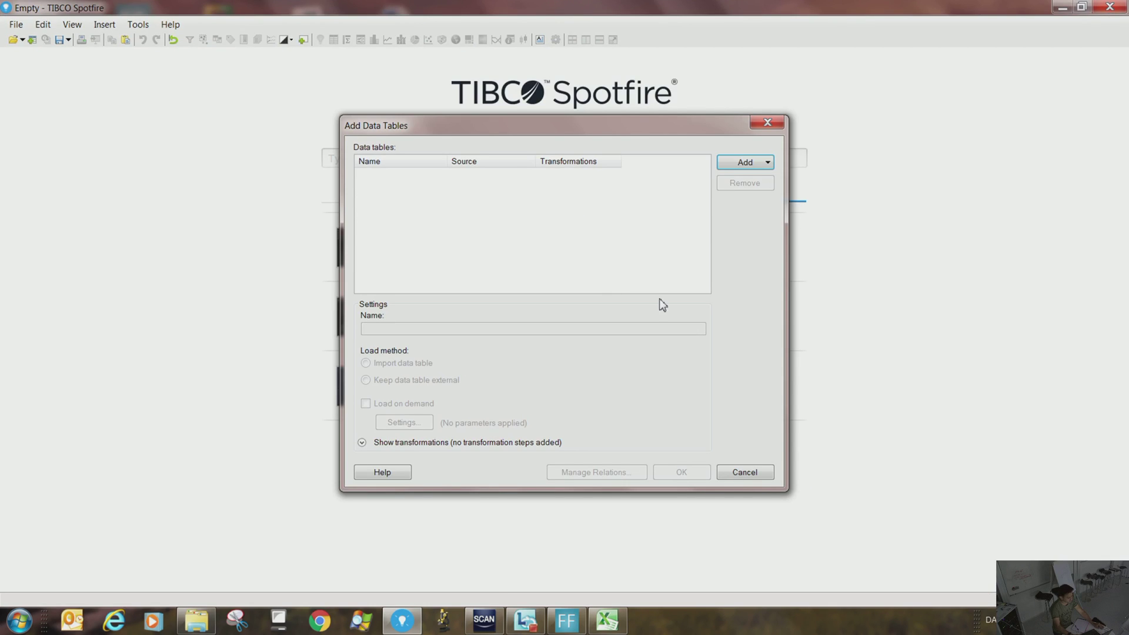
pyautogui.click(754, 474)
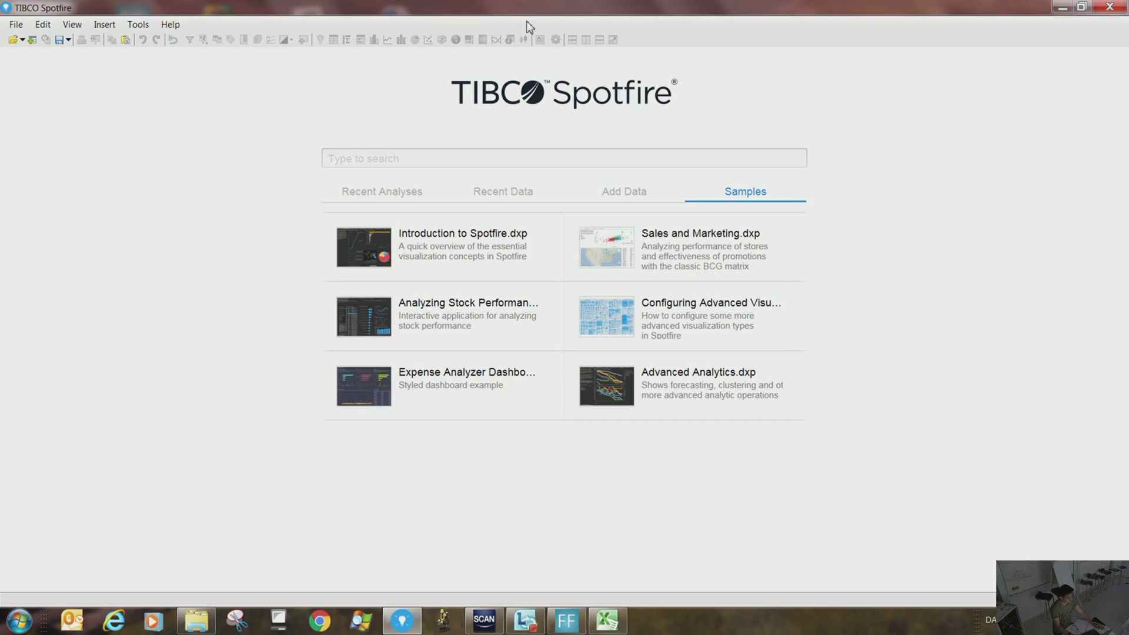
# Shrink the Spotfire window beside the folder listing and drop the World Data file onto it to start the Excel import.
pyautogui.doubleClick(547, 8)
pyautogui.moveTo(731, 83); pyautogui.dragTo(663, 190)
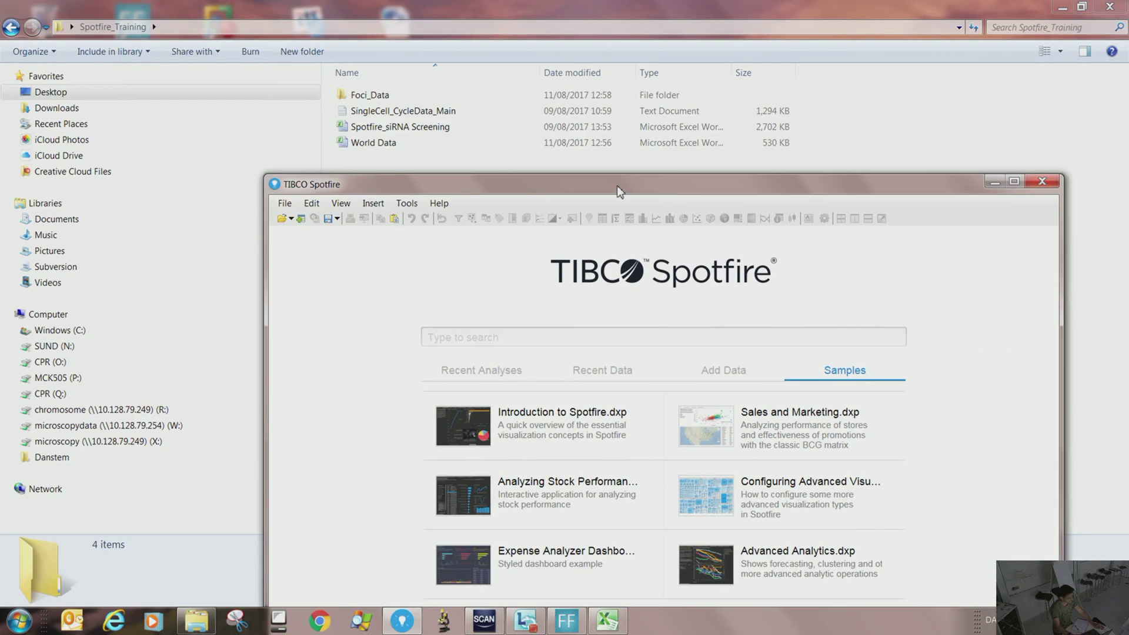
pyautogui.click(377, 144)
pyautogui.moveTo(377, 147); pyautogui.dragTo(374, 430)
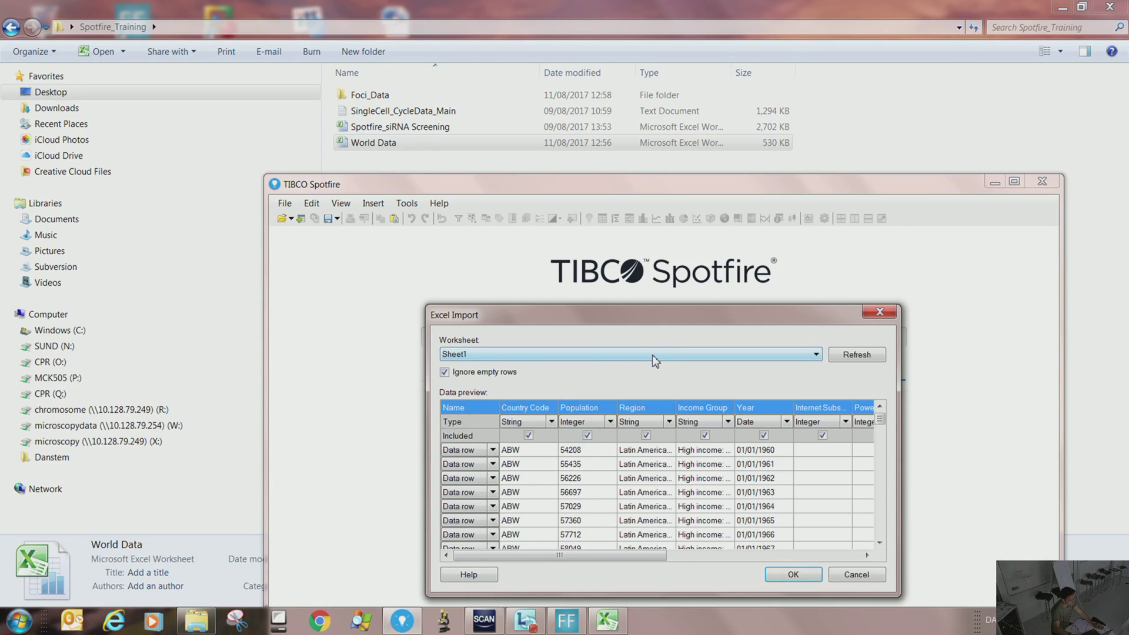
# Examine the import preview, checking the worksheet choices, the column headings and the data types offered for the Year column.
pyautogui.click(648, 358)
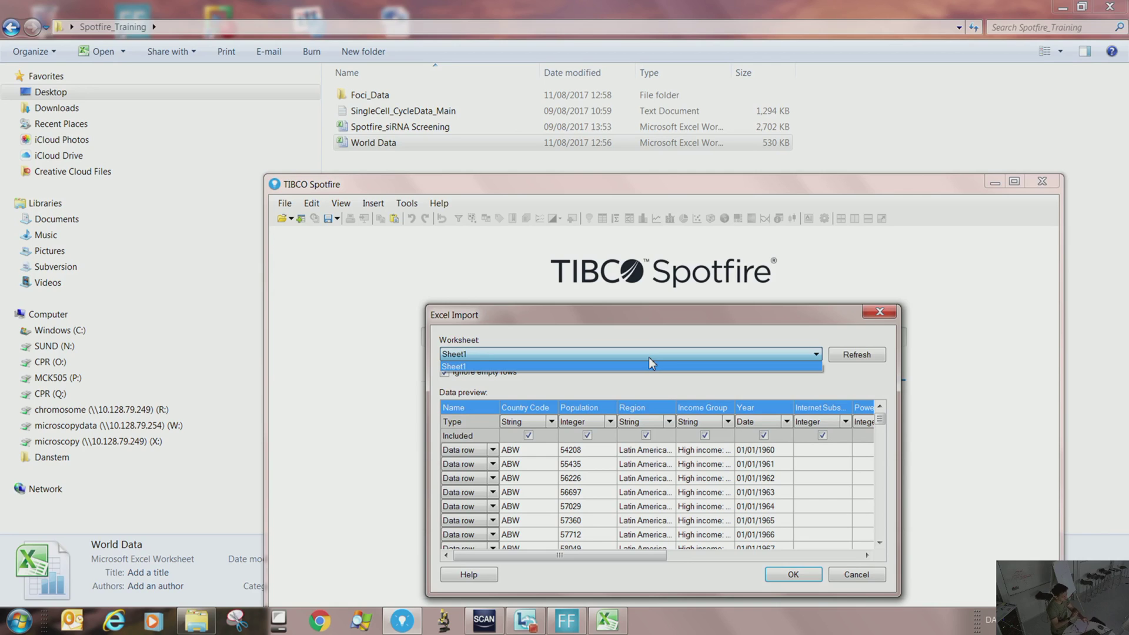
pyautogui.click(648, 357)
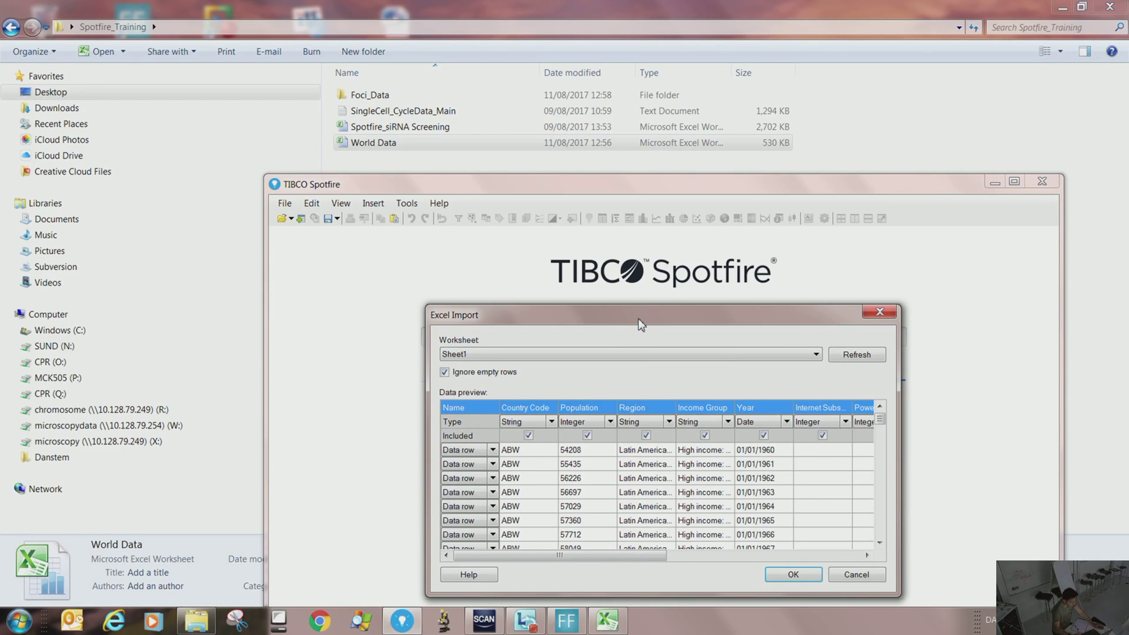
pyautogui.moveTo(606, 309); pyautogui.dragTo(542, 188)
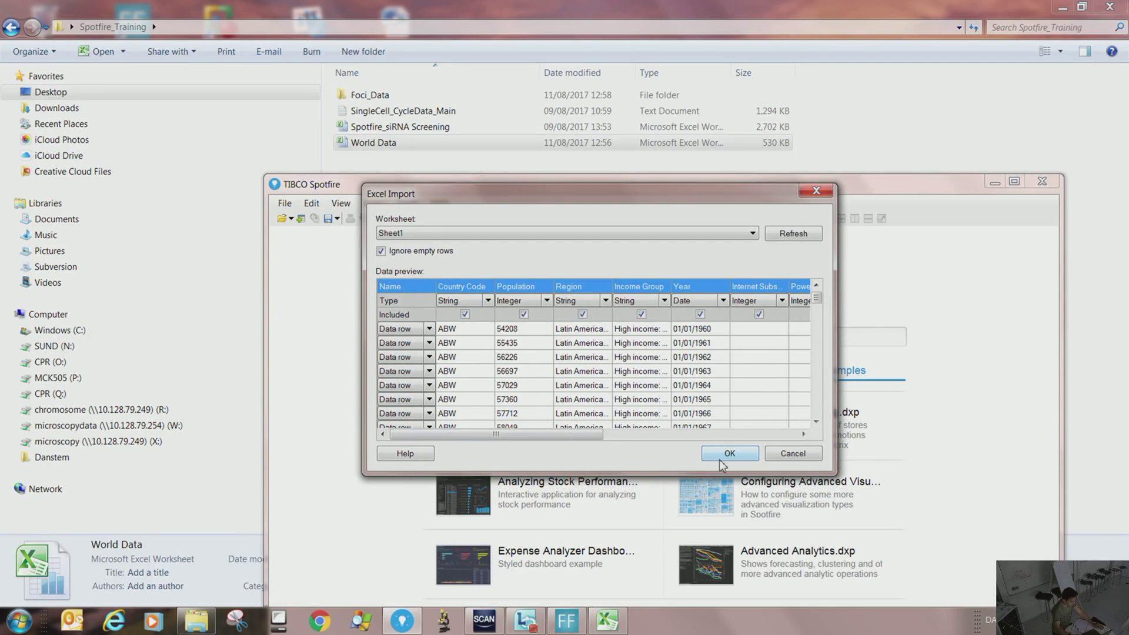
pyautogui.moveTo(438, 295); pyautogui.dragTo(481, 295)
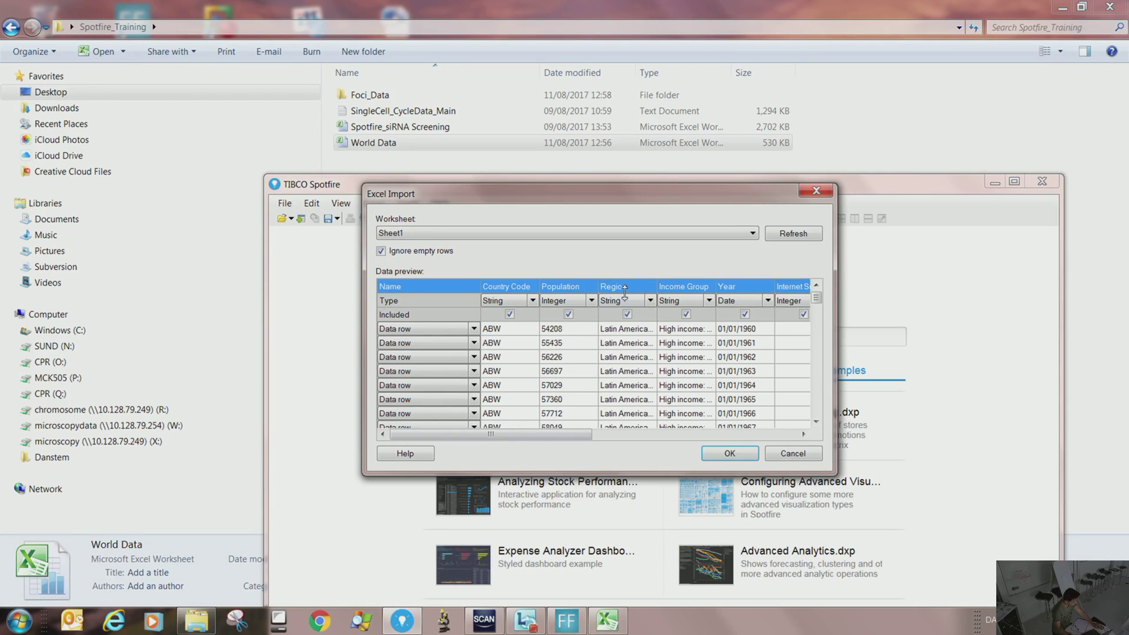
pyautogui.click(743, 303)
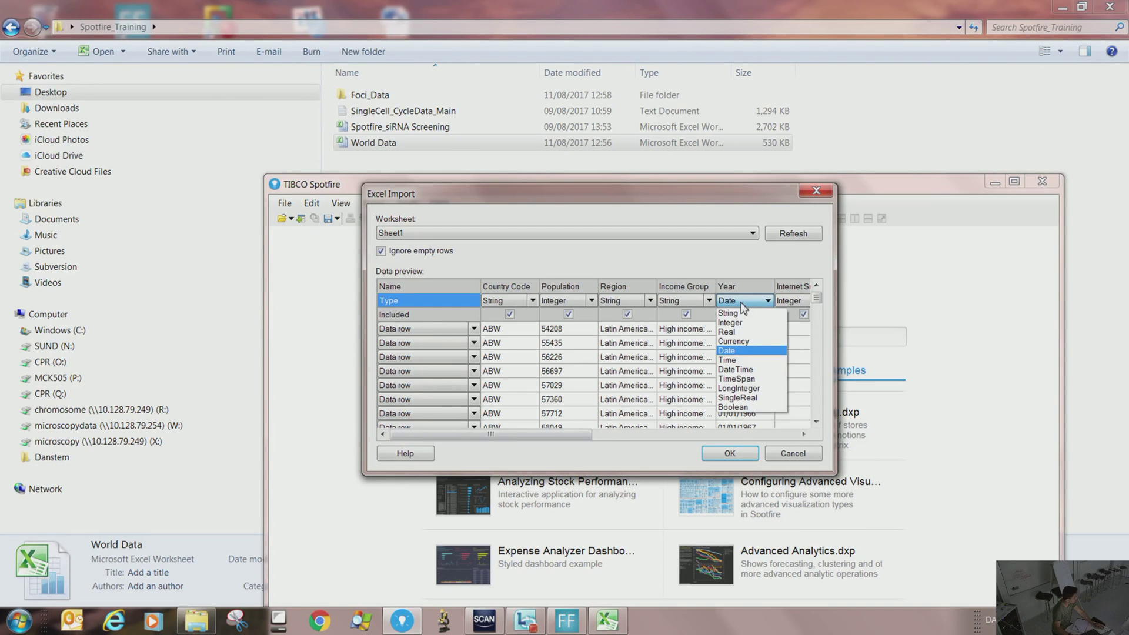
pyautogui.click(721, 263)
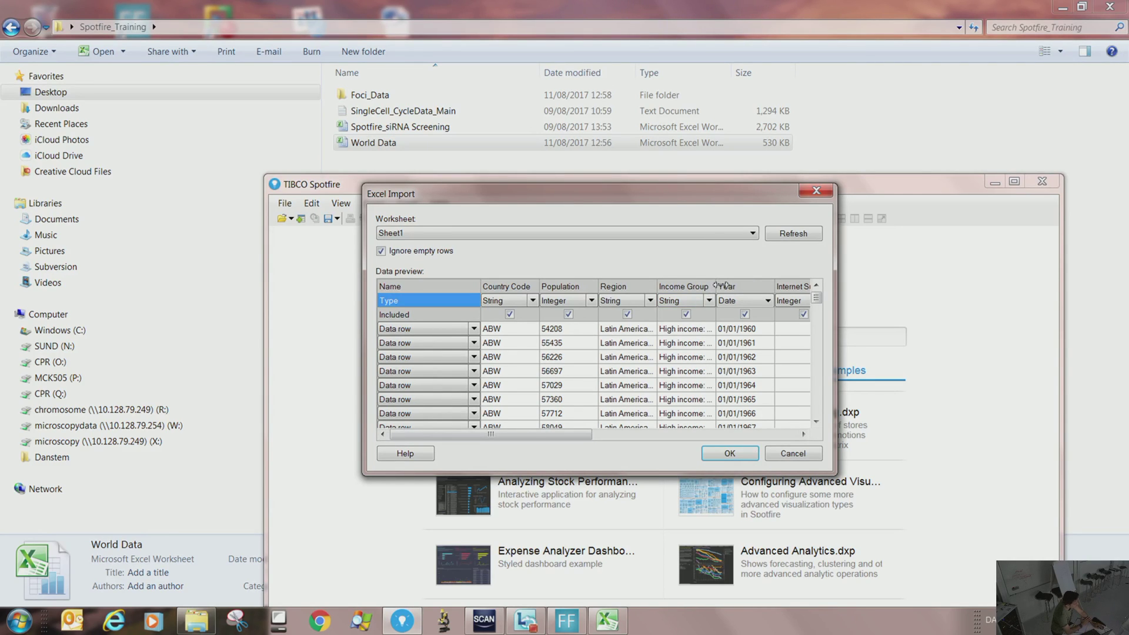
# Check the data types offered for the Income Group column, import the sheet with its preset types, and maximize the Spotfire window.
pyautogui.click(710, 301)
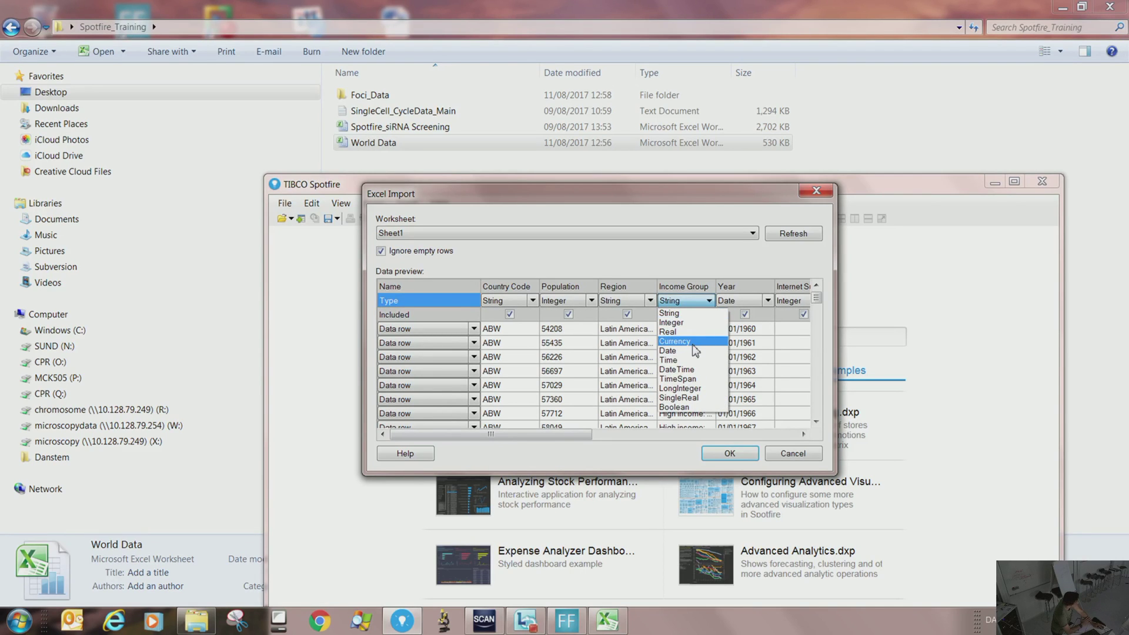
pyautogui.click(687, 269)
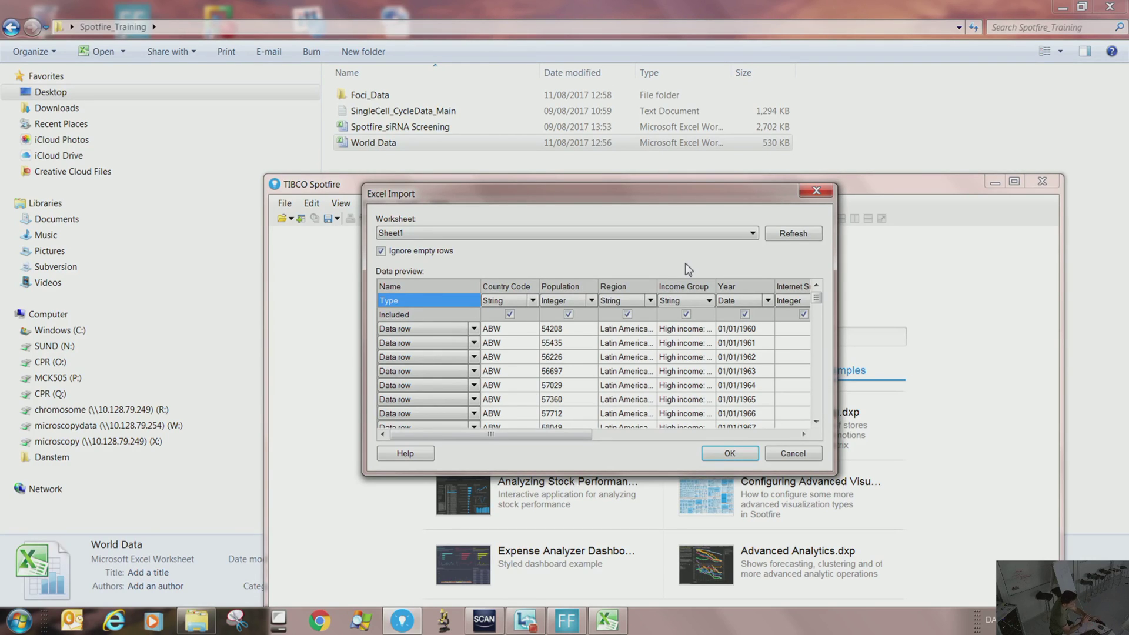
pyautogui.click(728, 456)
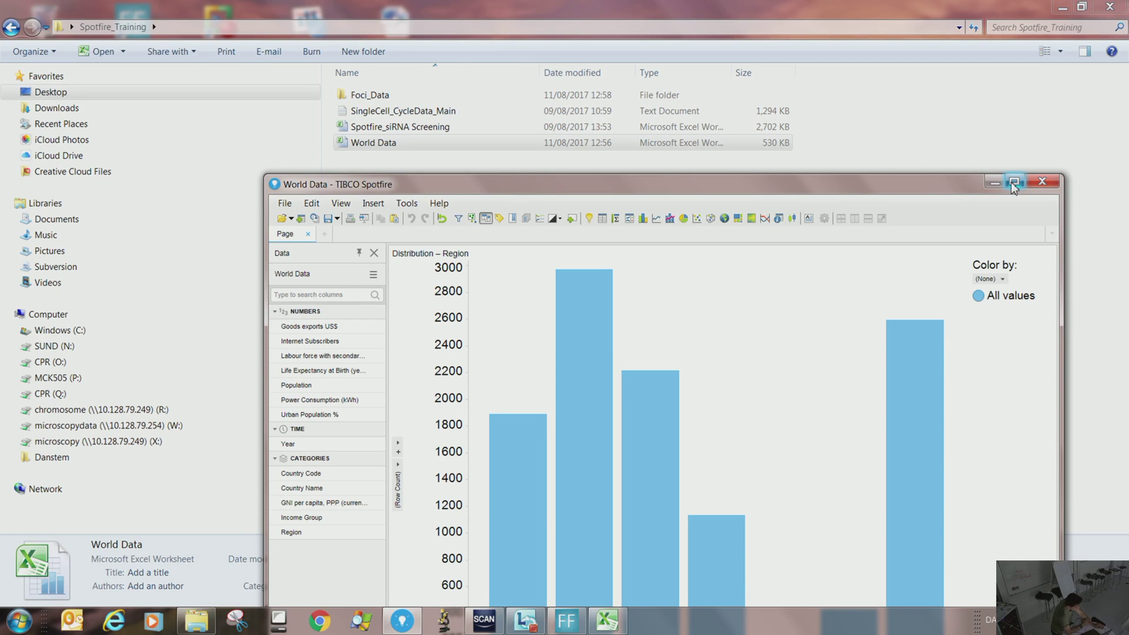
pyautogui.click(1011, 183)
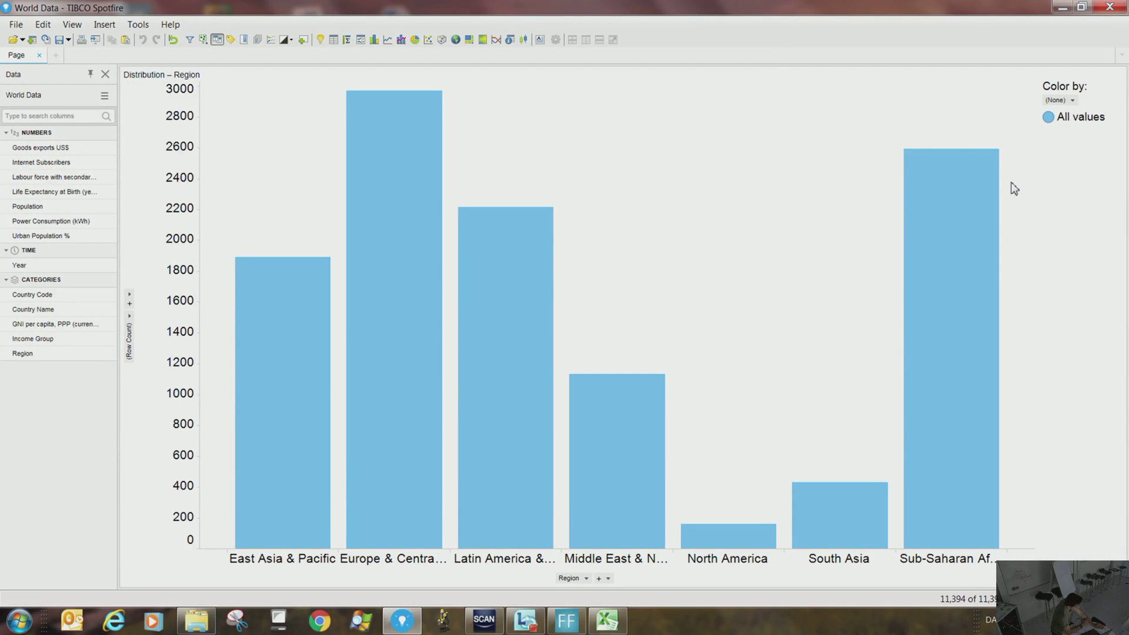
pyautogui.moveTo(968, 171)
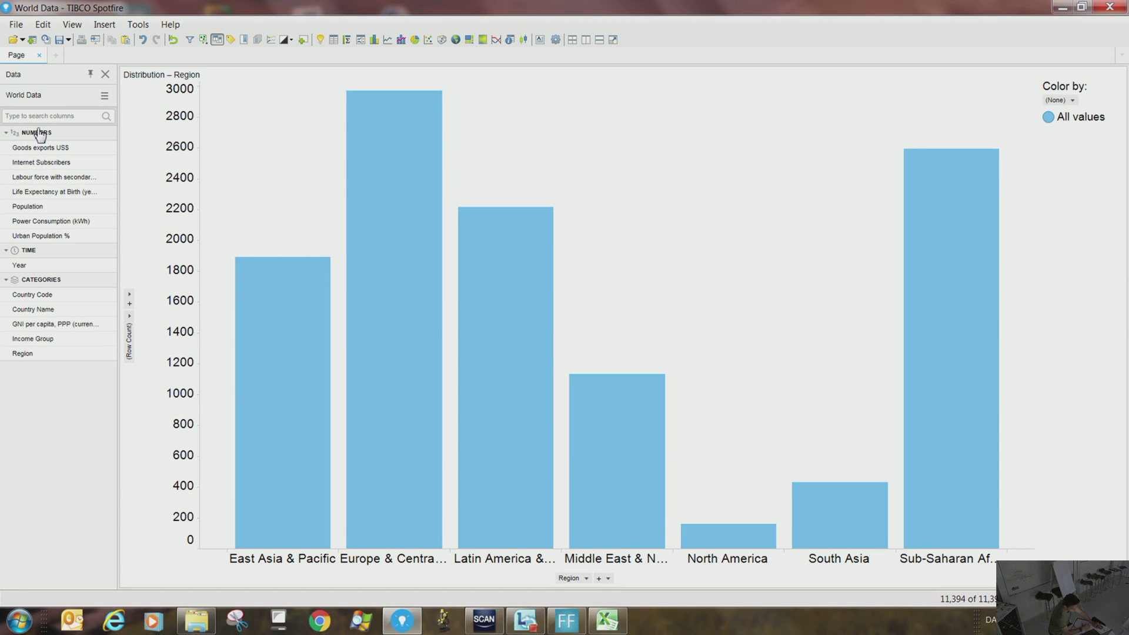
# Set the value axis of the regional bar chart to Urban Population %.
pyautogui.click(45, 292)
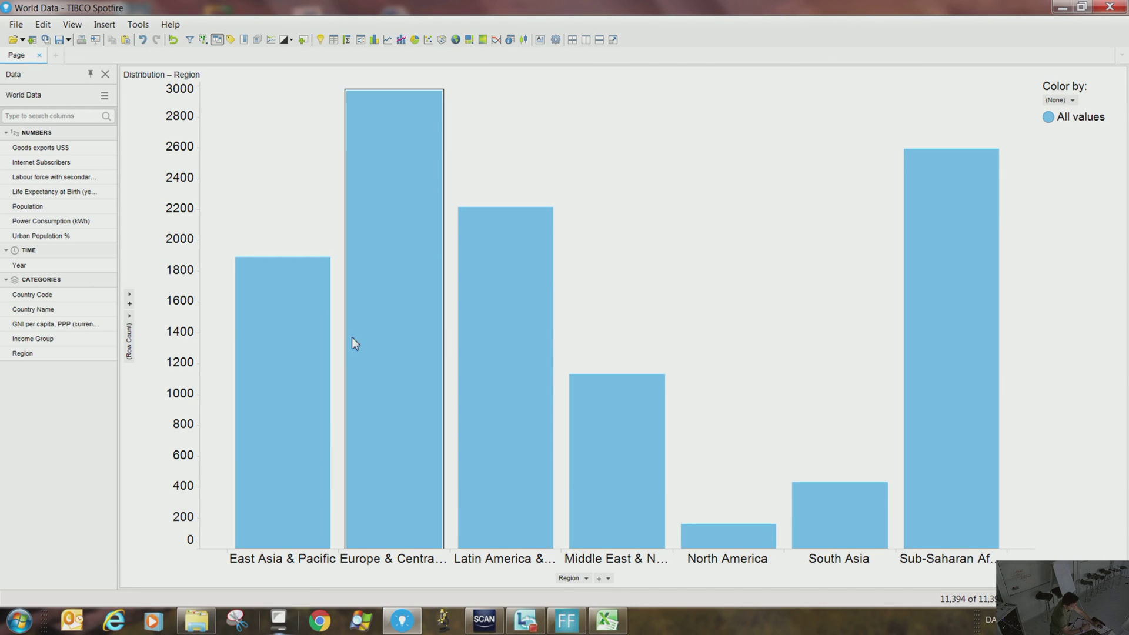
pyautogui.click(130, 319)
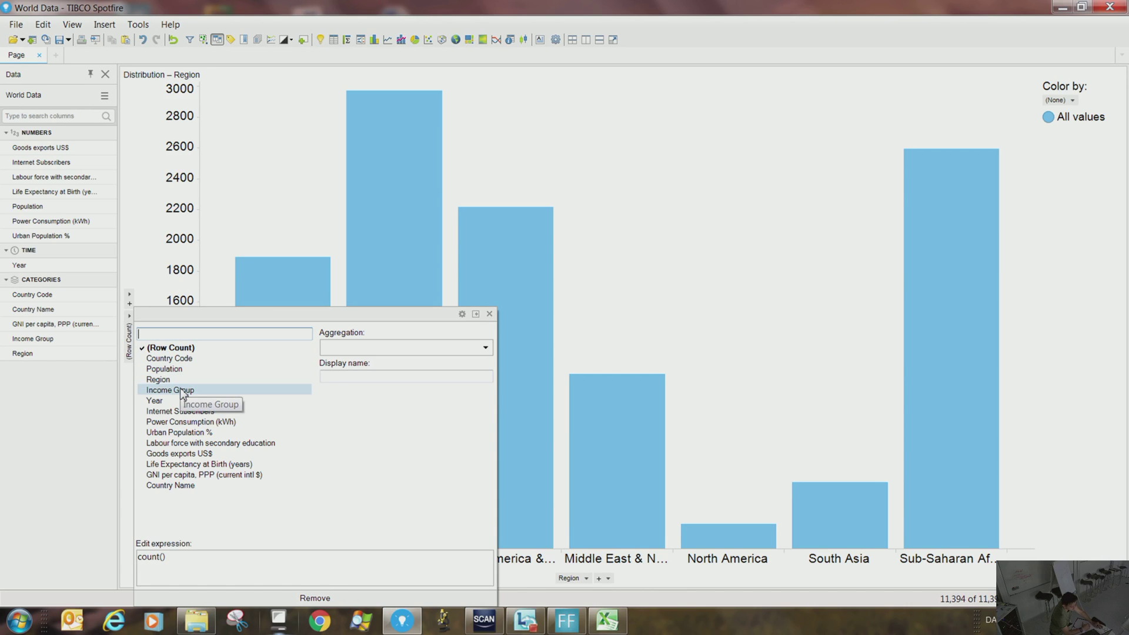
pyautogui.click(208, 438)
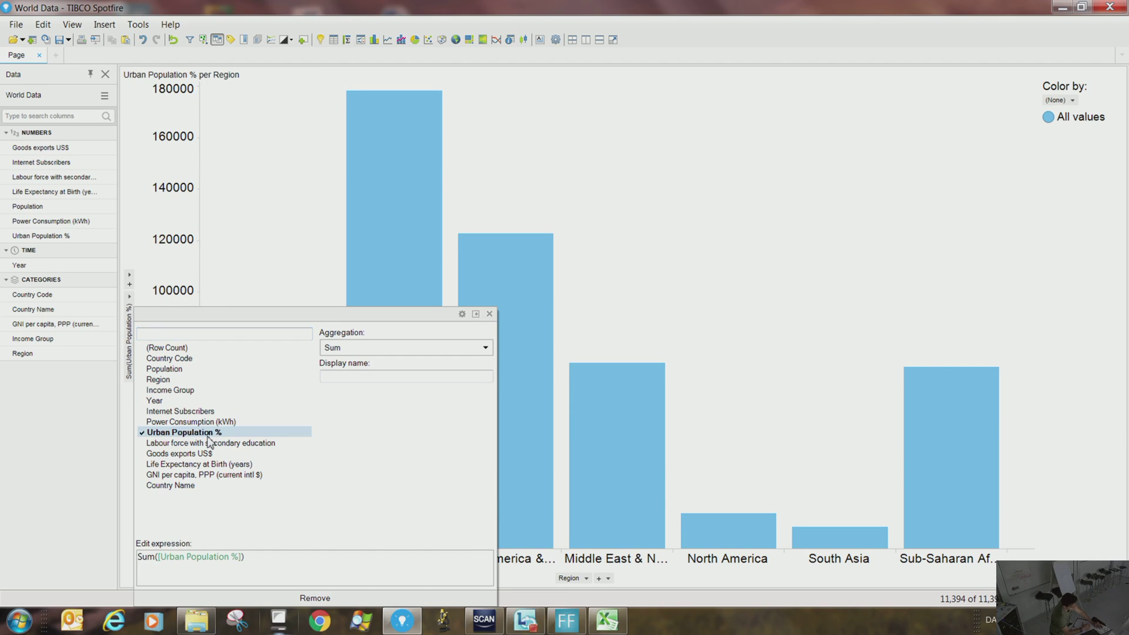
pyautogui.click(228, 270)
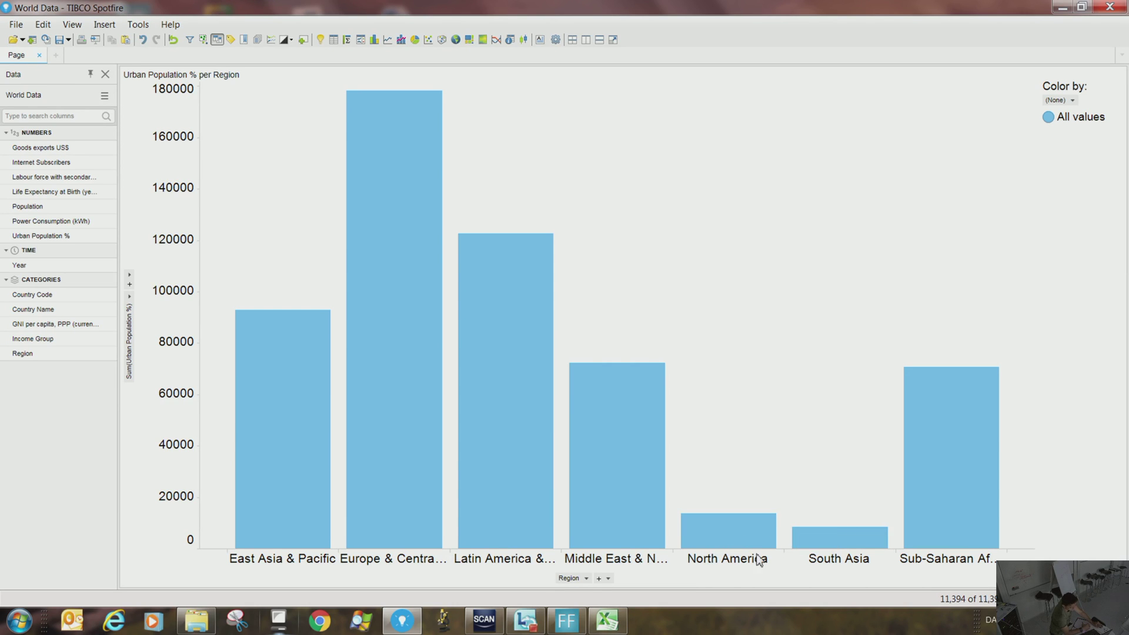
# Show the filters for the World Data table beside the bar chart.
pyautogui.moveTo(855, 534)
pyautogui.click(191, 40)
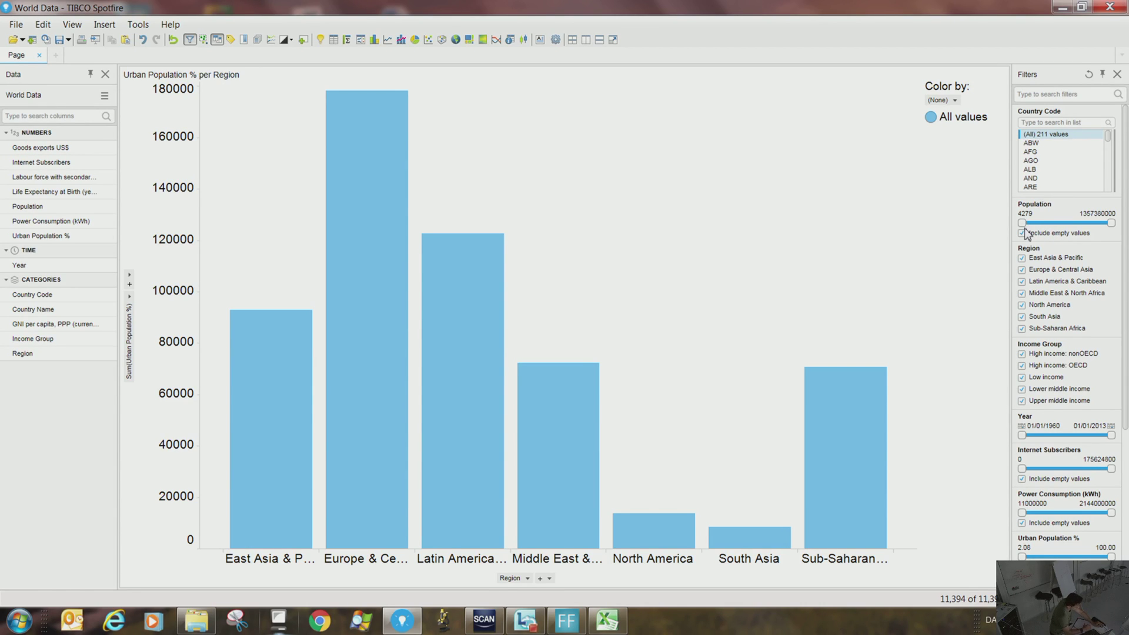
pyautogui.moveTo(1023, 224)
pyautogui.mouseDown()
pyautogui.moveTo(1073, 227)
pyautogui.moveTo(1022, 226)
pyautogui.mouseUp()
# Filter out Europe & Central Asia, Latin America & Caribbean, and Middle East & North Africa, and include all three regions again.
pyautogui.click(1022, 270)
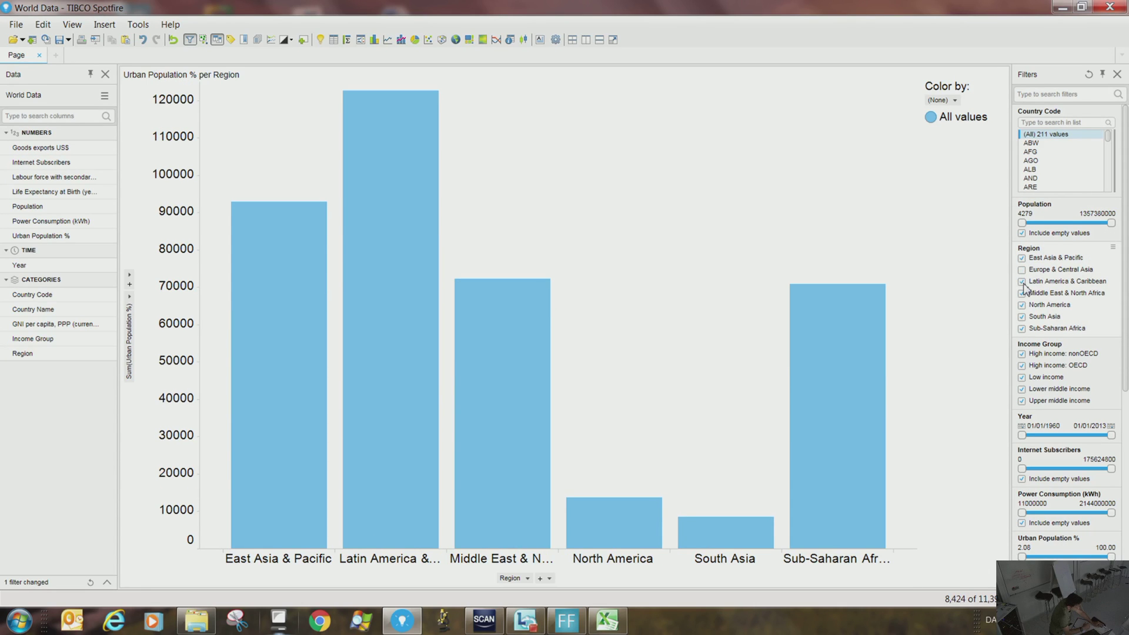
pyautogui.click(1021, 281)
pyautogui.click(1021, 293)
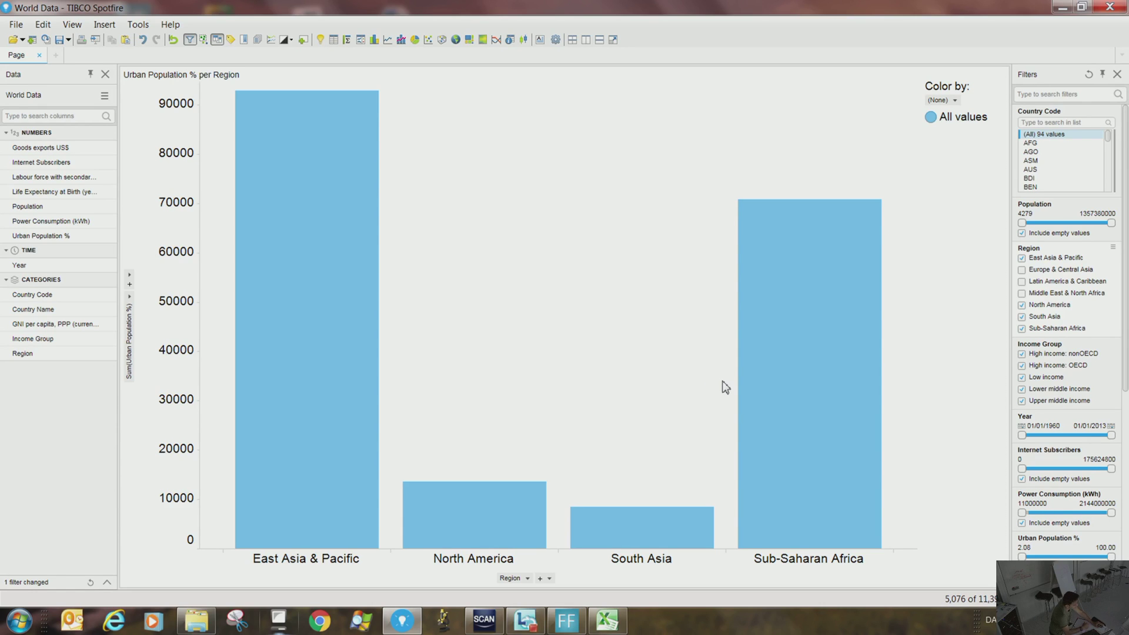
pyautogui.click(1021, 281)
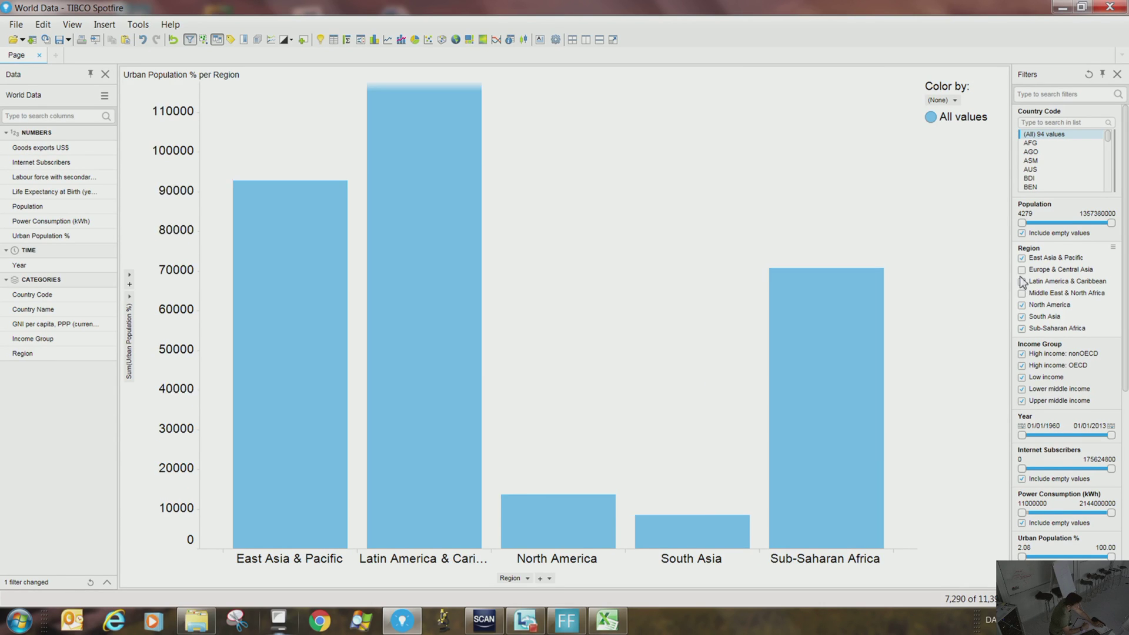
pyautogui.click(1022, 269)
pyautogui.click(1021, 292)
pyautogui.scroll(-1, 1039, 373)
pyautogui.scroll(-6, 1039, 373)
pyautogui.scroll(-1, 1039, 387)
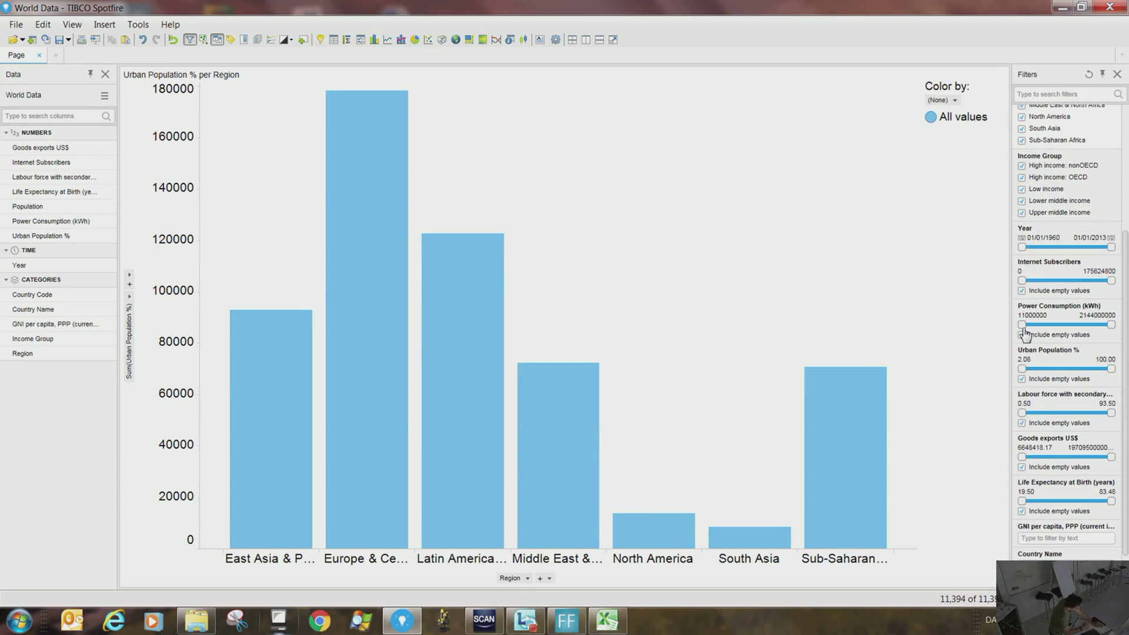
pyautogui.moveTo(1022, 325); pyautogui.dragTo(1084, 331)
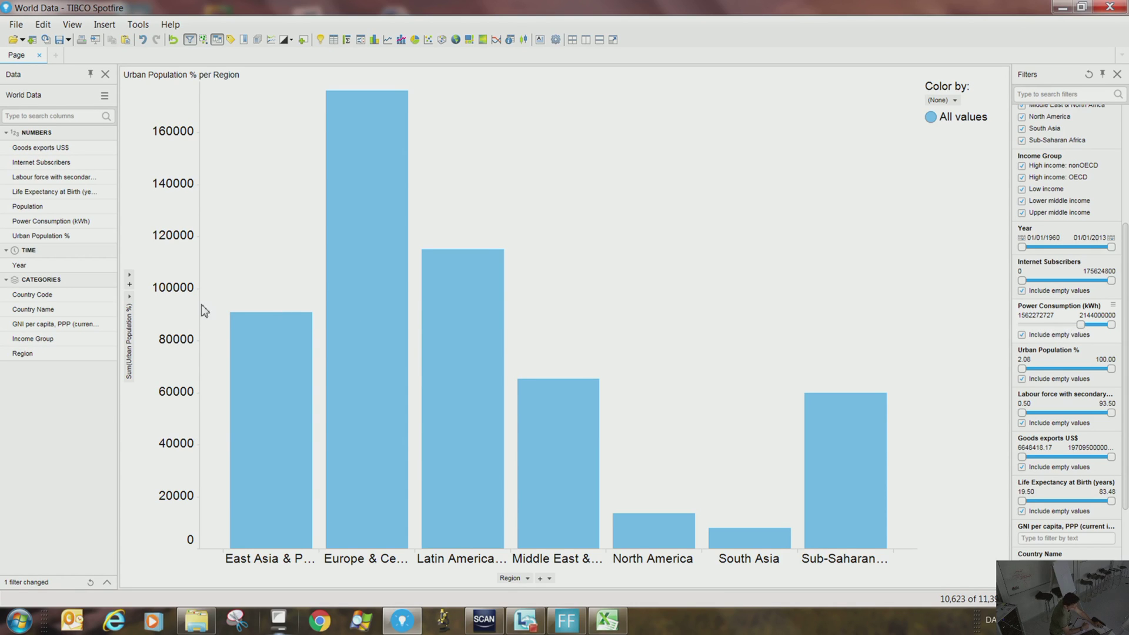
# Try the Avg (Average) and Count aggregations for Urban Population % on the value axis.
pyautogui.click(131, 300)
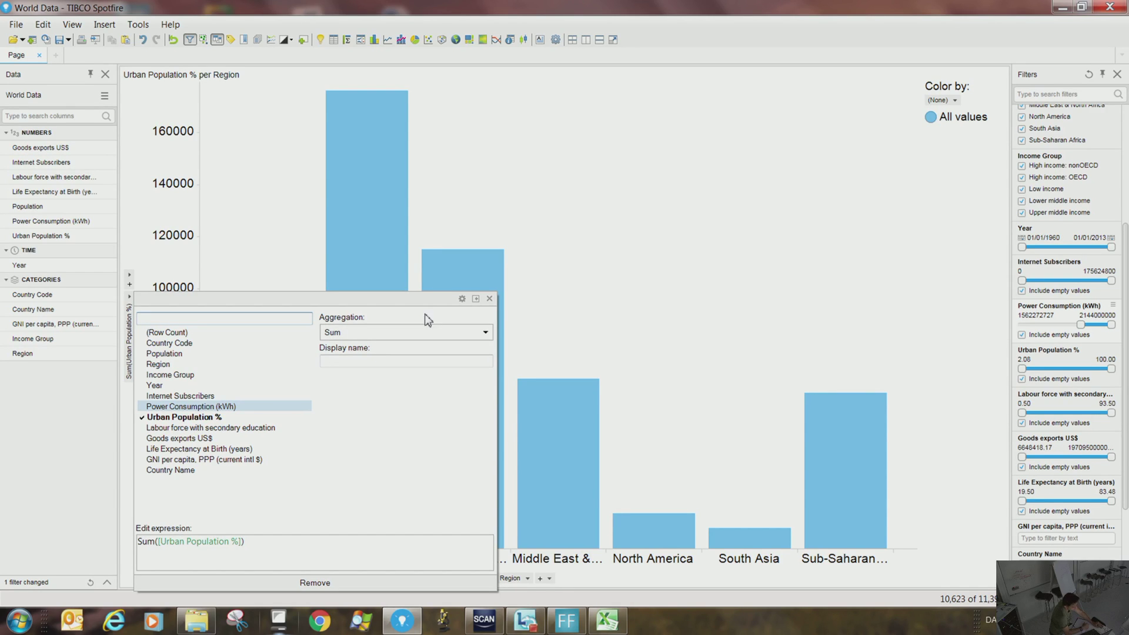
pyautogui.click(582, 325)
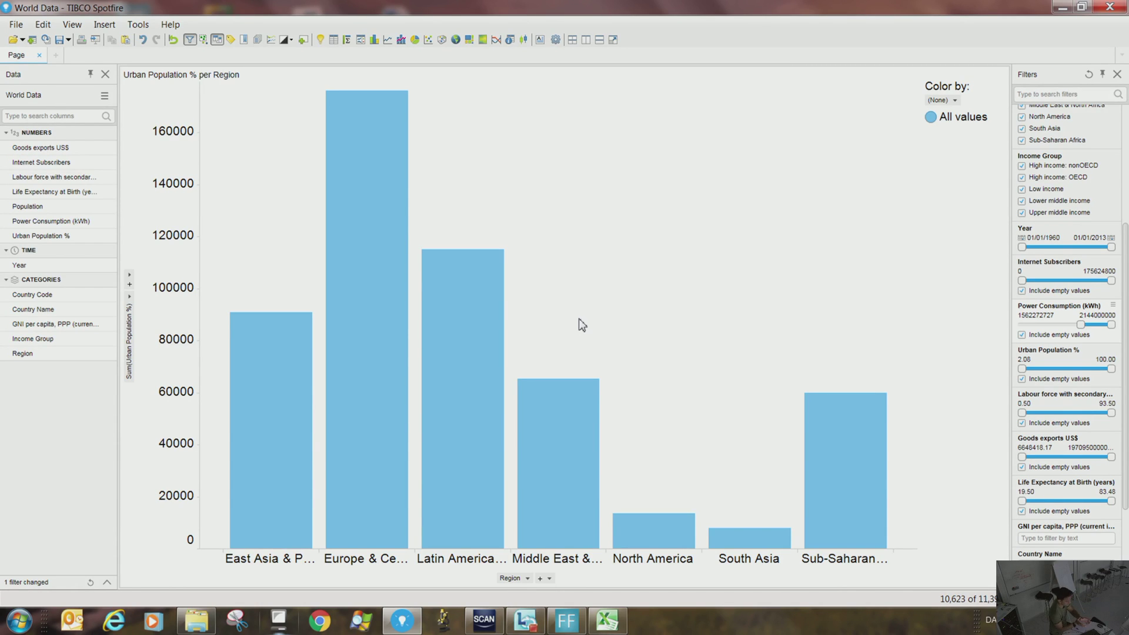
pyautogui.click(129, 294)
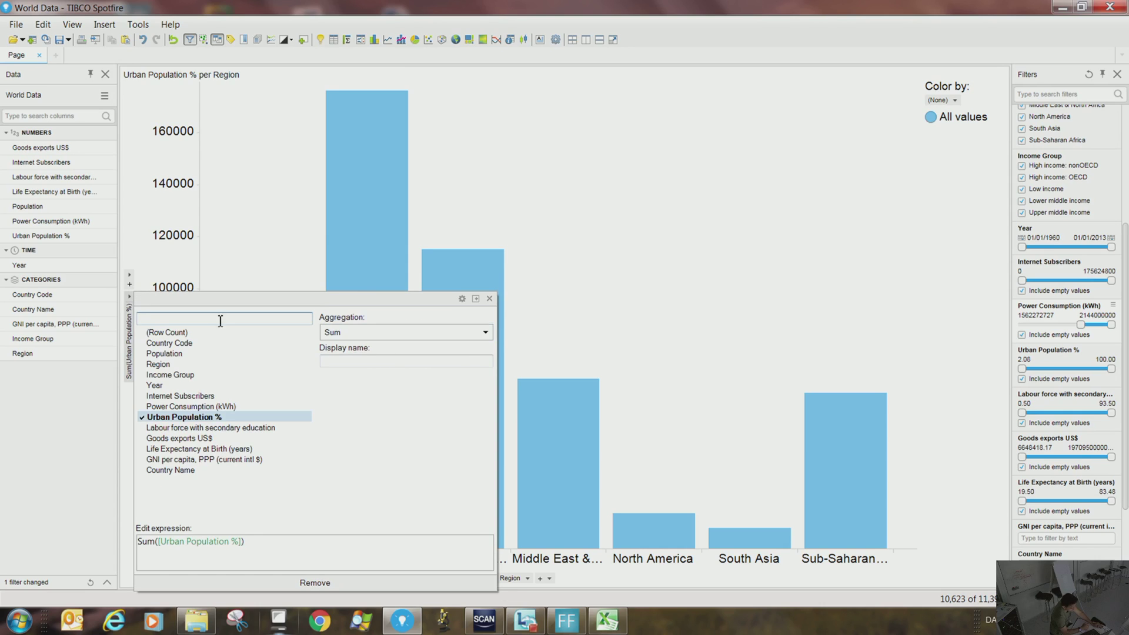
pyautogui.click(351, 333)
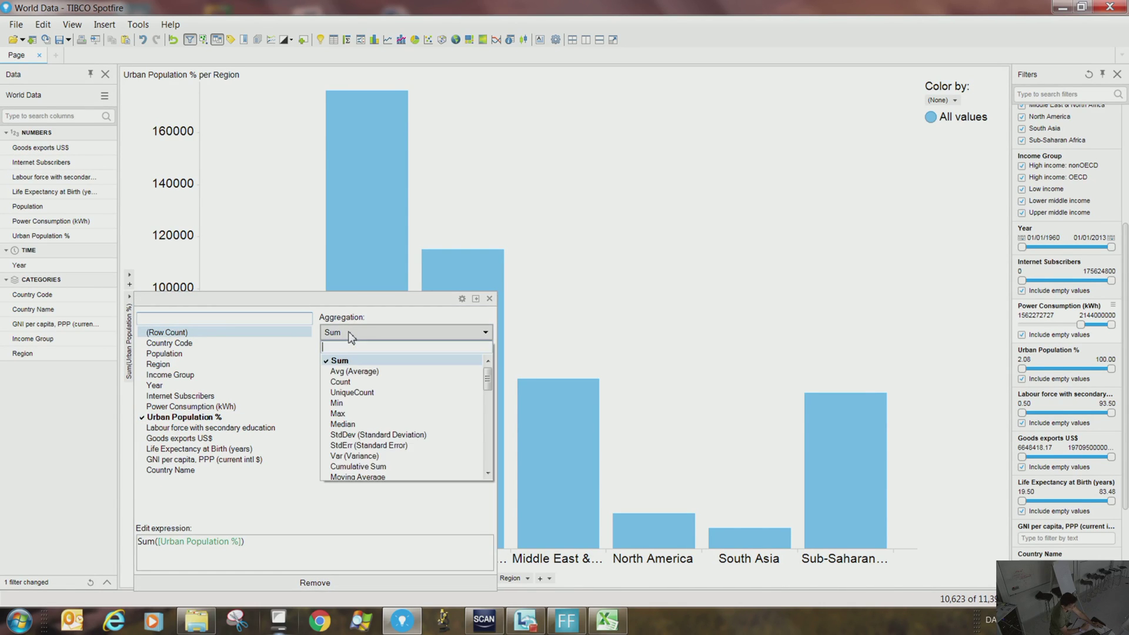
pyautogui.click(360, 372)
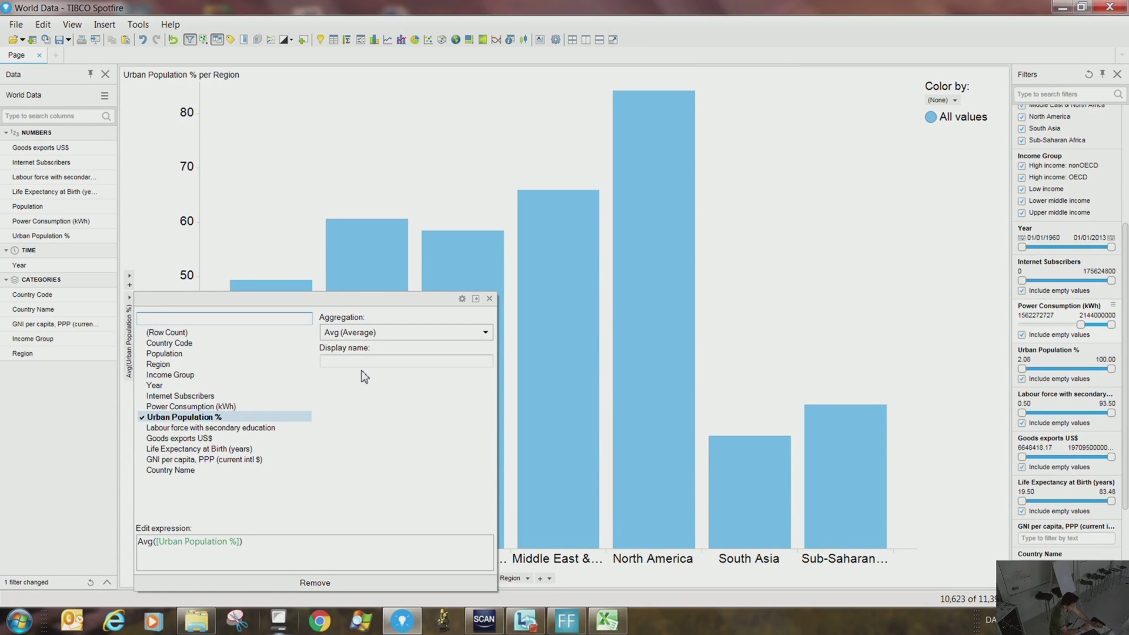
pyautogui.click(378, 332)
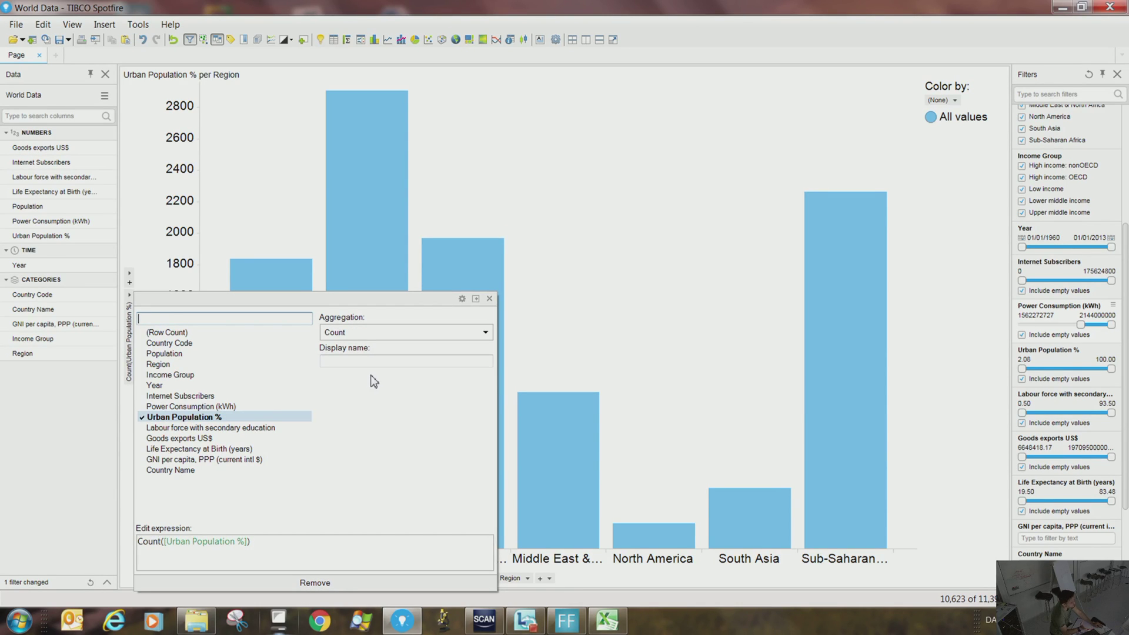
pyautogui.click(274, 213)
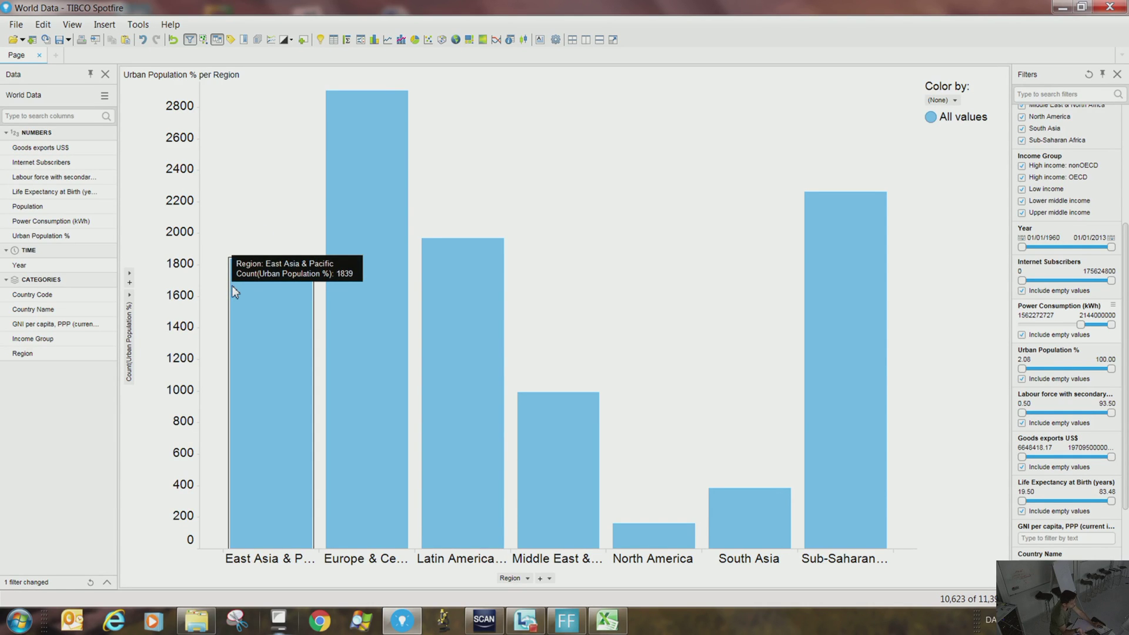
# Set the aggregation of Urban Population % on the value axis to Median.
pyautogui.click(129, 306)
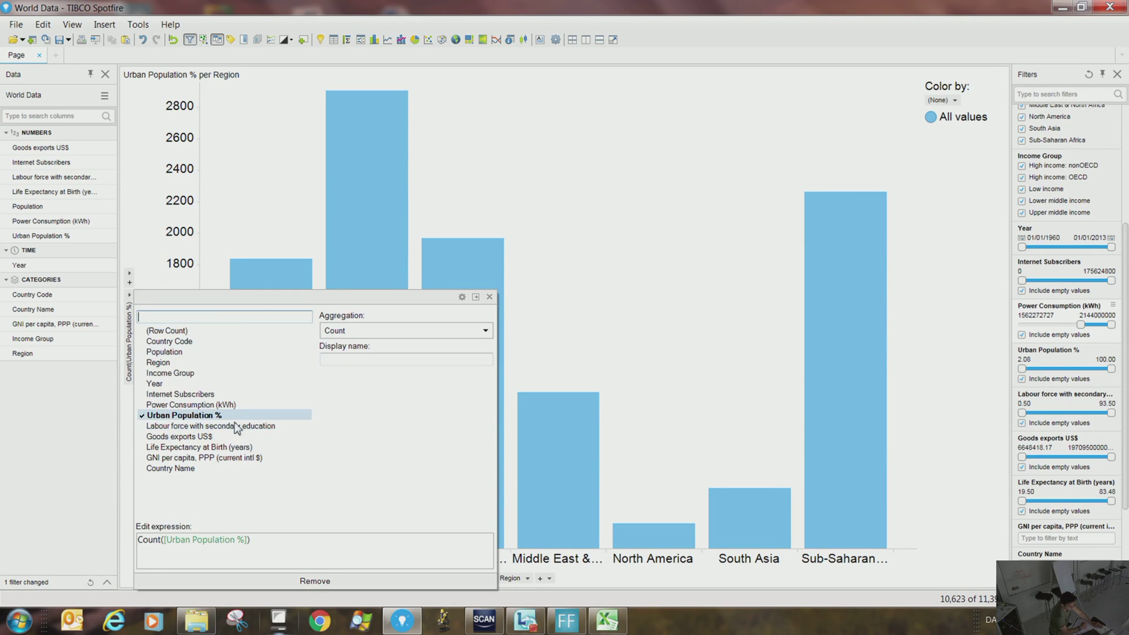
pyautogui.click(355, 332)
pyautogui.click(377, 422)
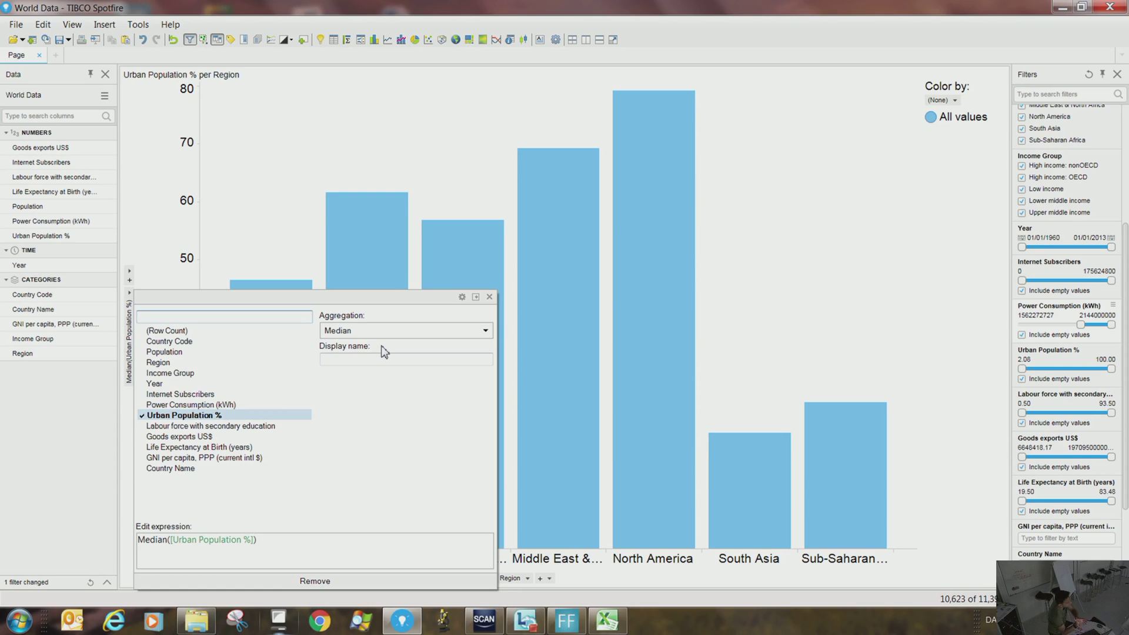
pyautogui.click(418, 140)
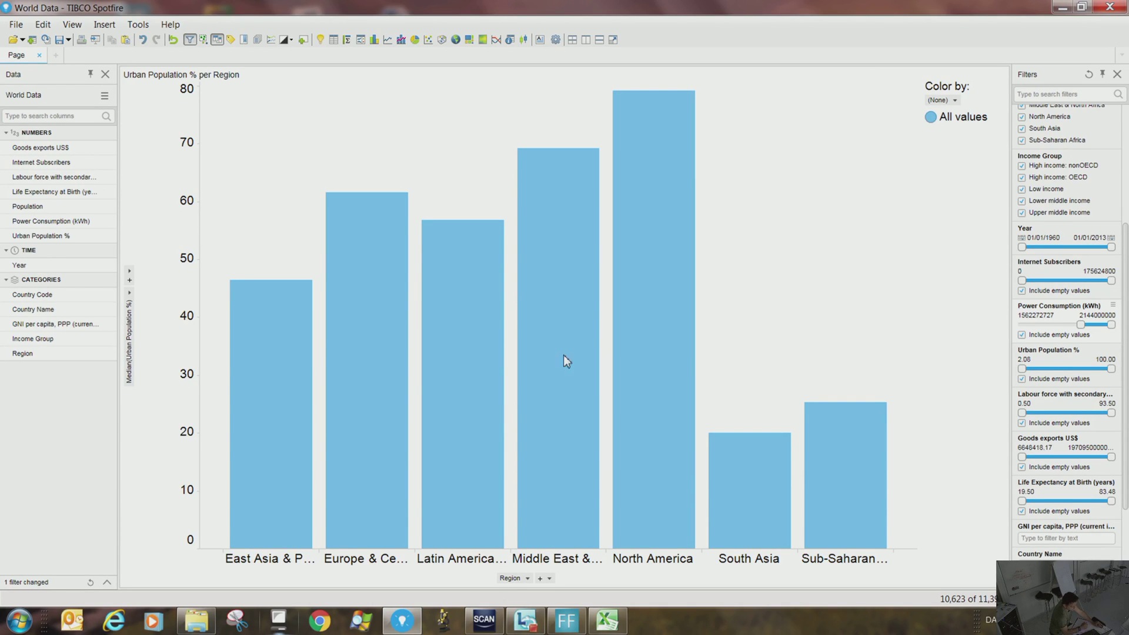
# Try coloring the bars by Income Group, and settle on coloring them by Region.
pyautogui.click(955, 101)
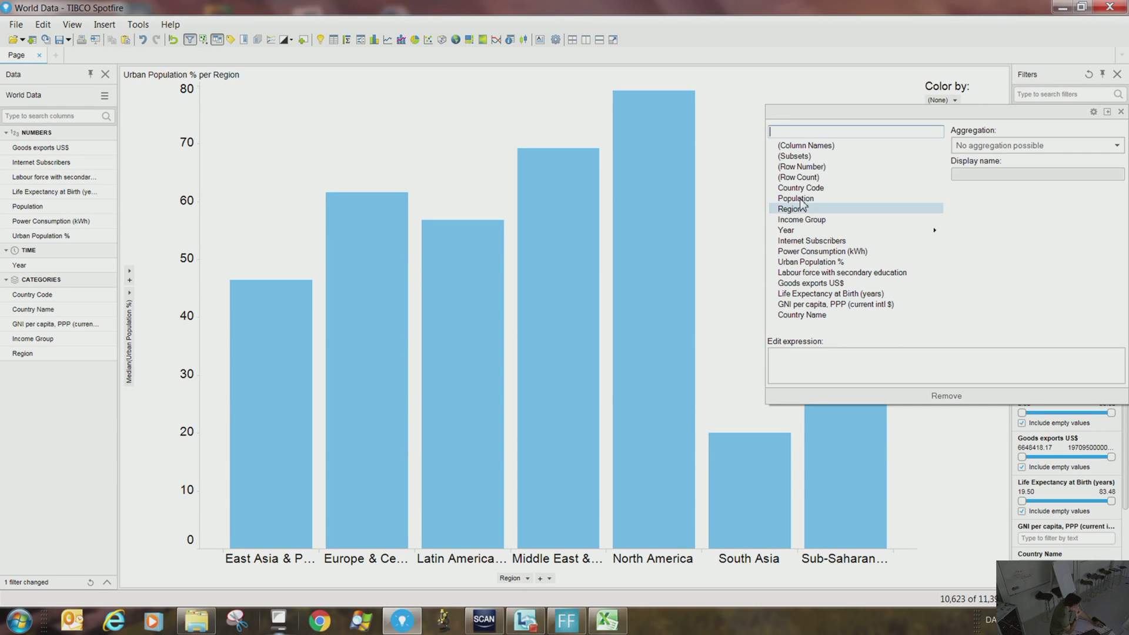
pyautogui.click(791, 219)
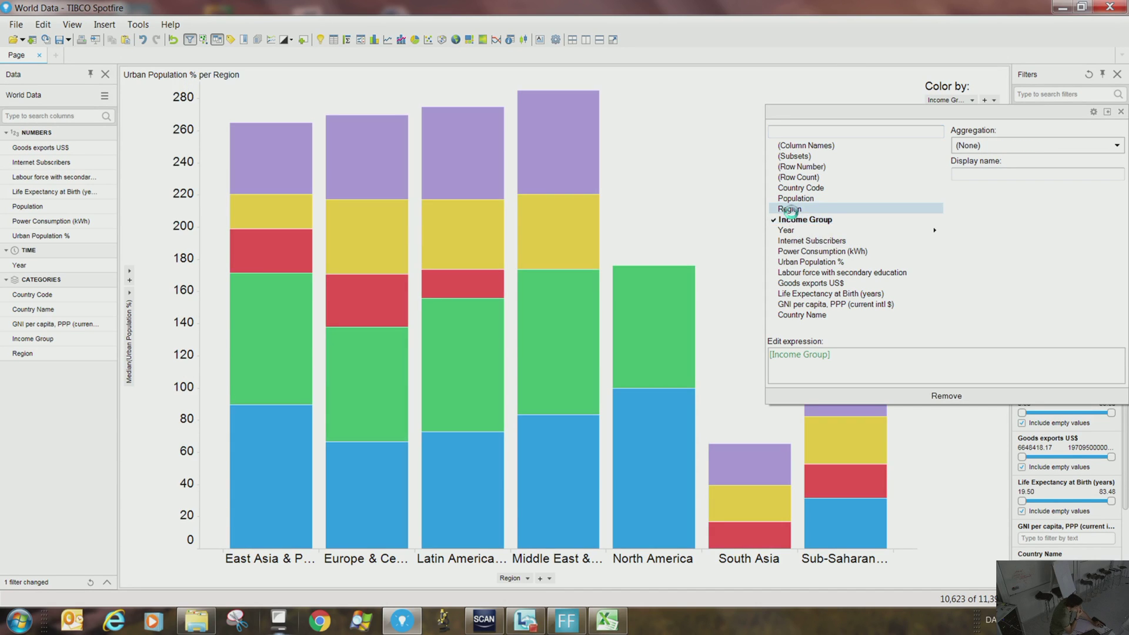
pyautogui.click(789, 209)
pyautogui.click(733, 266)
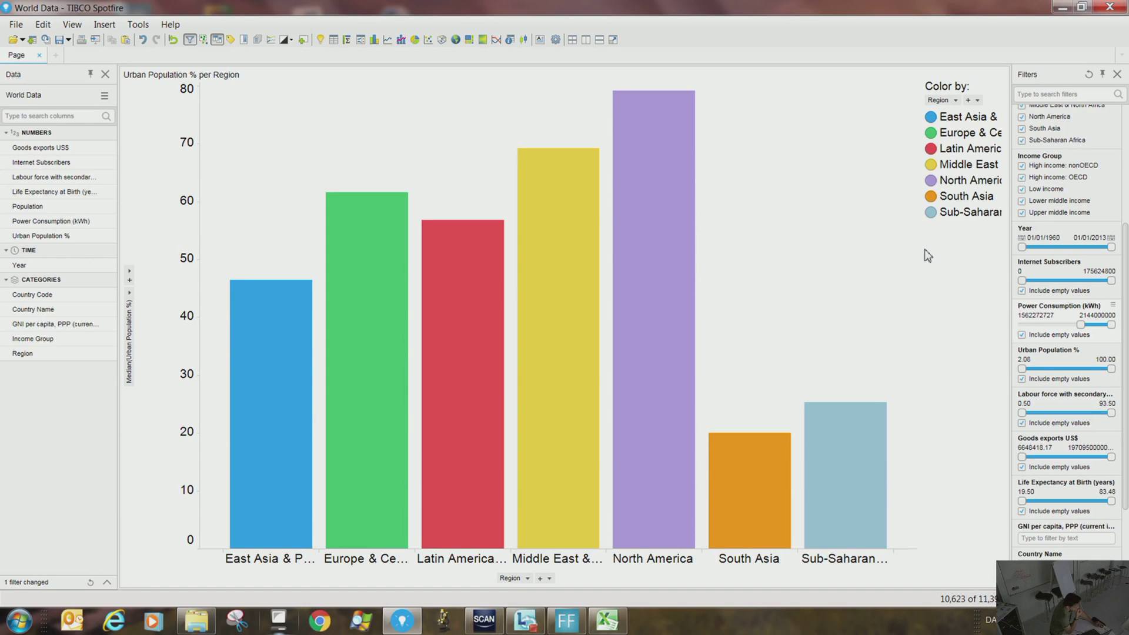
# Add Country Name as a second column after Region on the category axis of the bar chart.
pyautogui.scroll(-3, 1065, 306)
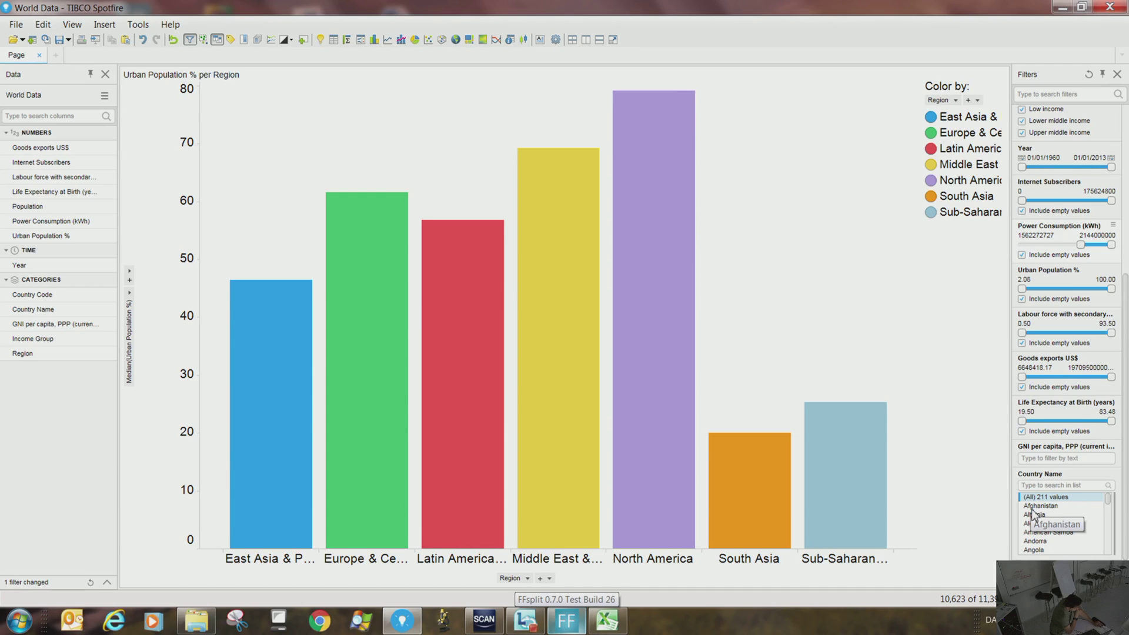
pyautogui.click(542, 583)
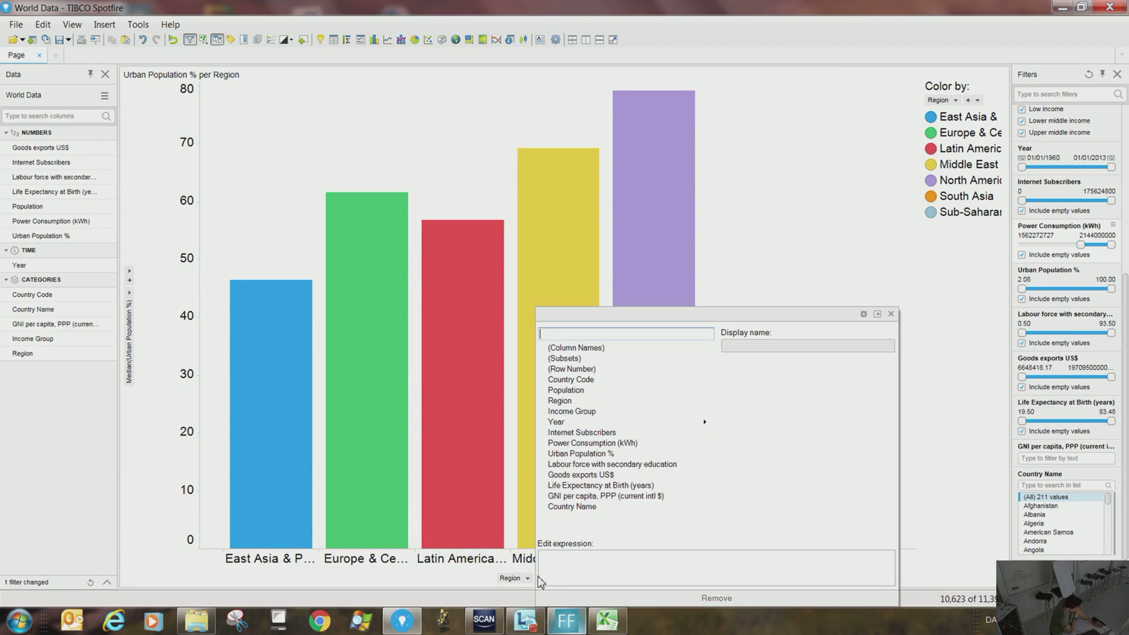
pyautogui.click(569, 508)
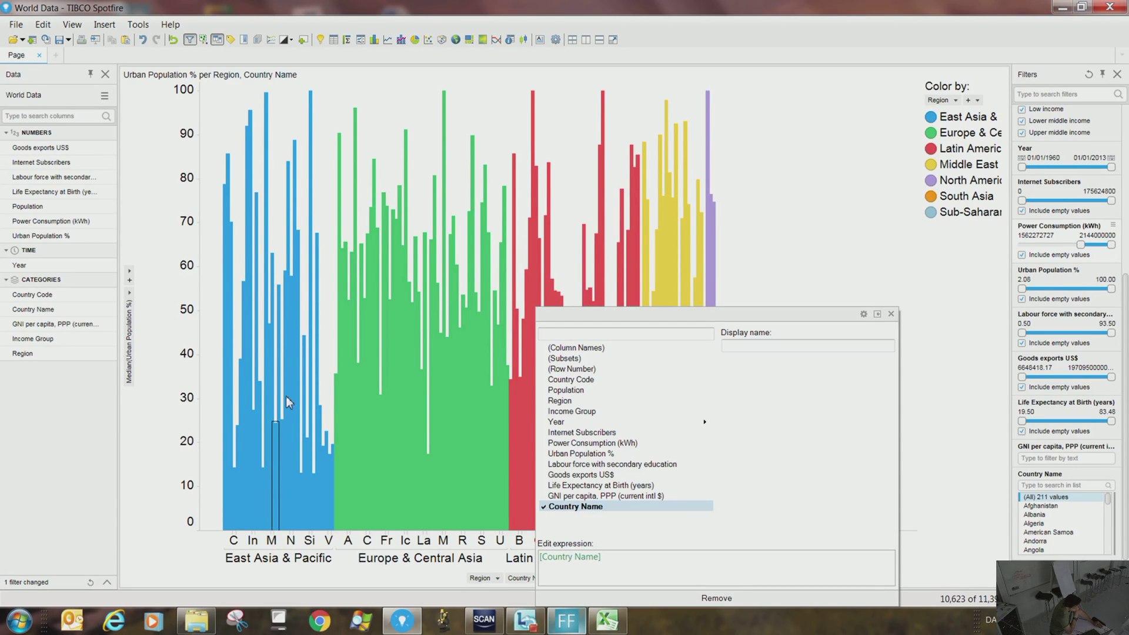
pyautogui.moveTo(274, 454)
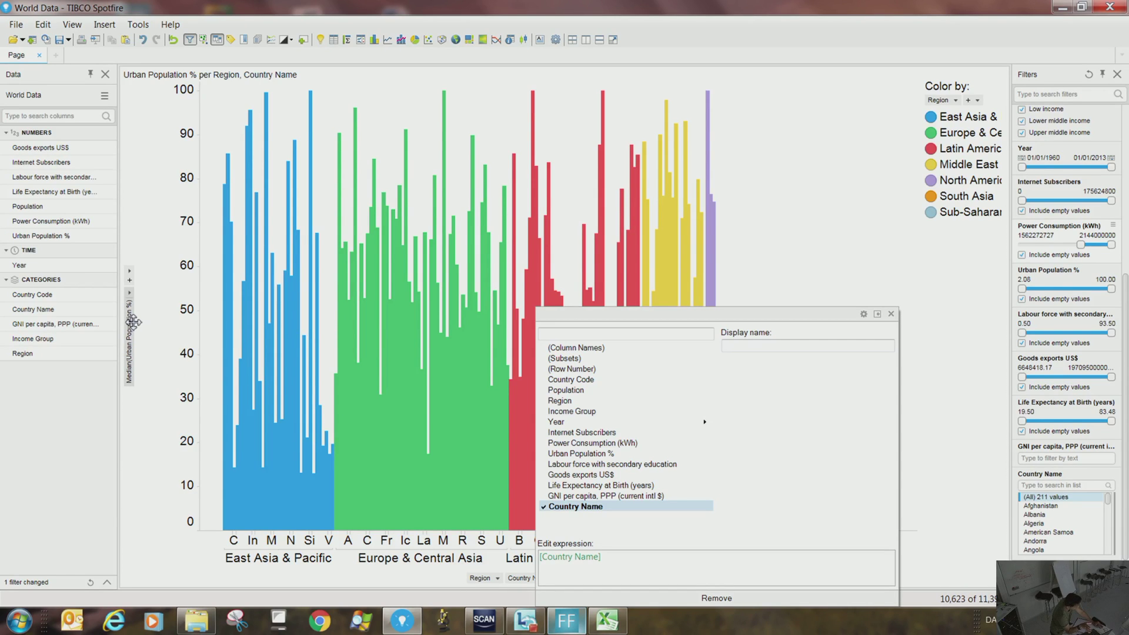
pyautogui.click(775, 138)
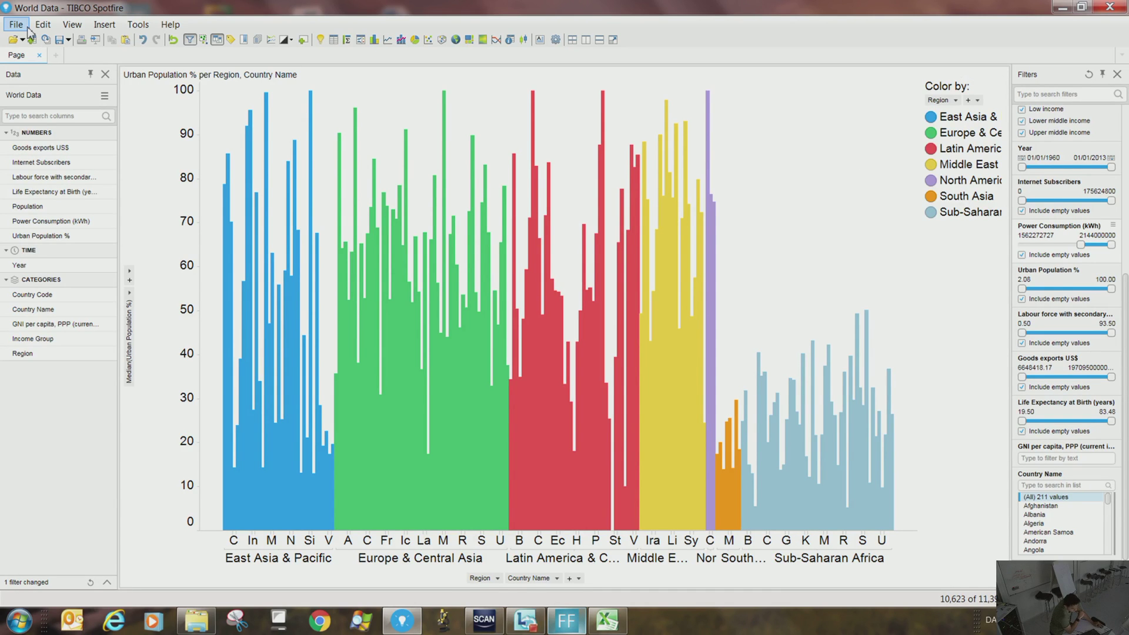
# Close the World Data analysis and Spotfire without saving the changes.
pyautogui.click(1110, 7)
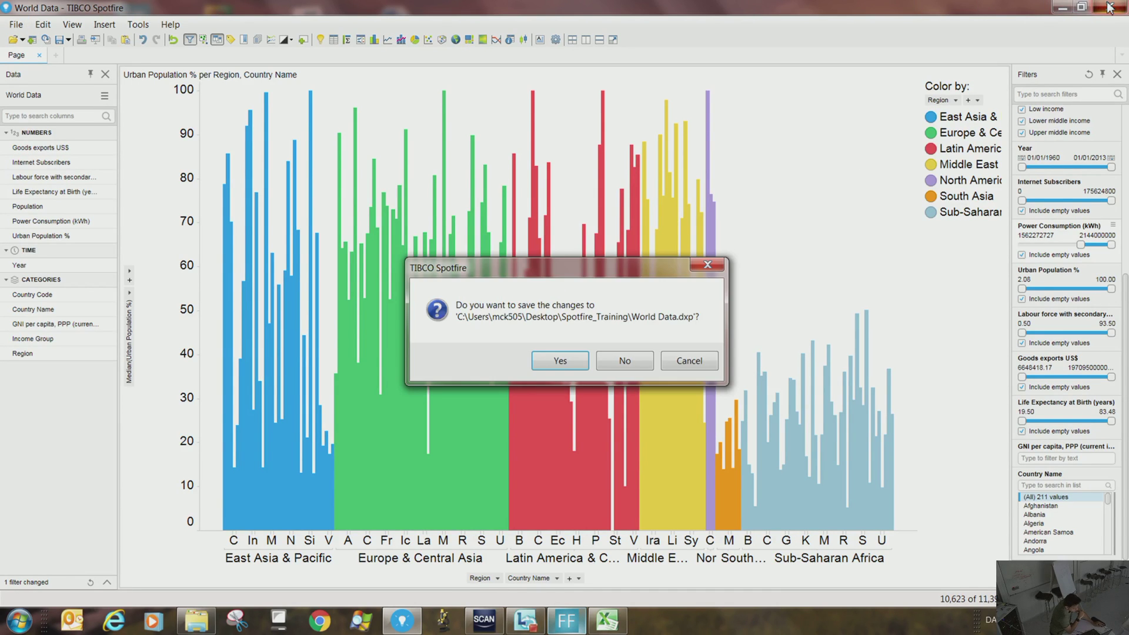
pyautogui.click(625, 361)
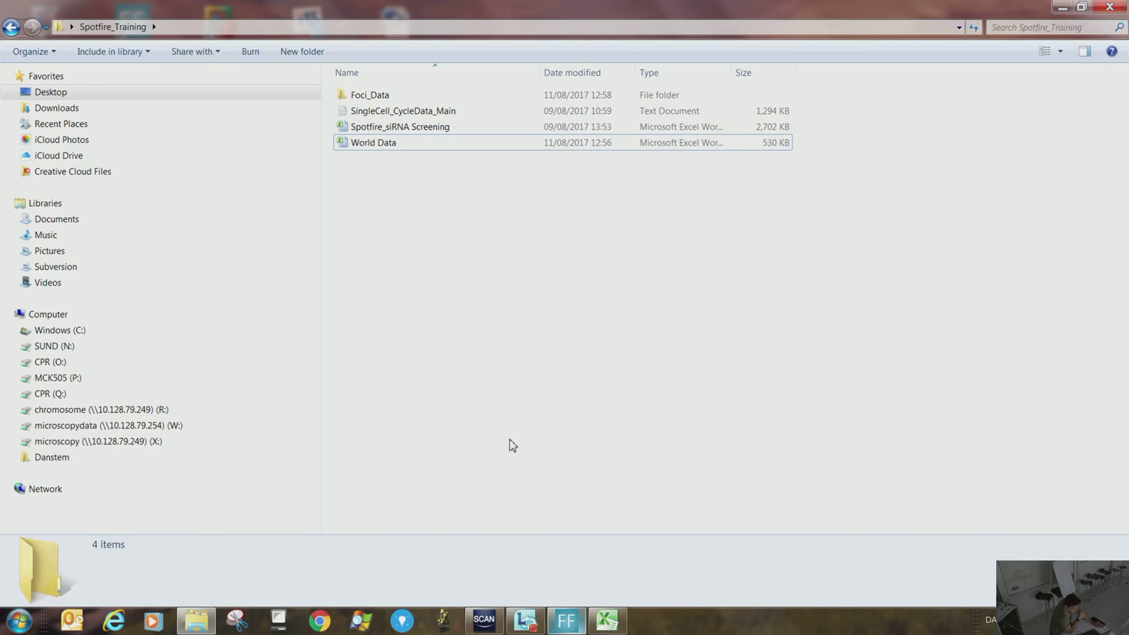
# Start TIBCO Spotfire, open the sample Introduction to Spotfire.dxp, and go to its Example Dashboard page.
pyautogui.click(402, 621)
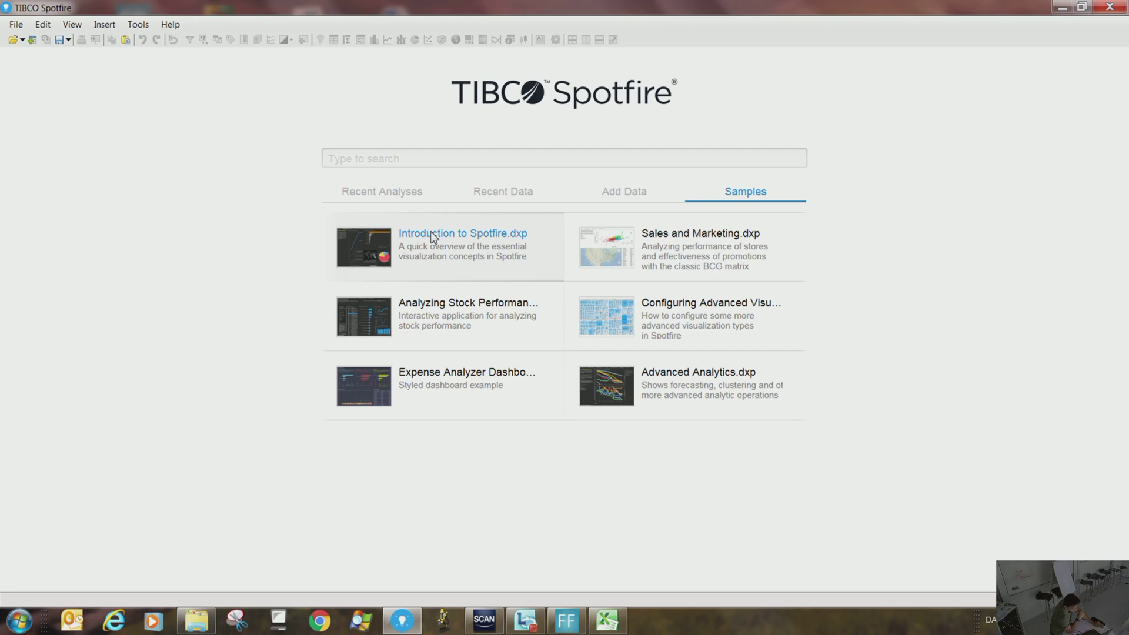
pyautogui.click(432, 237)
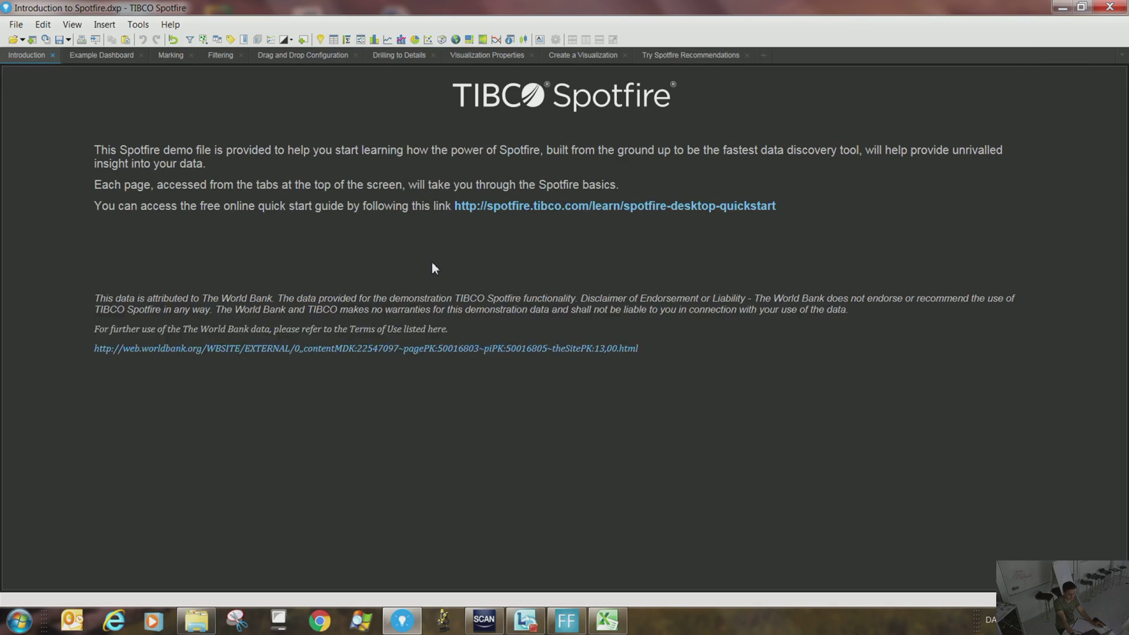
pyautogui.click(91, 55)
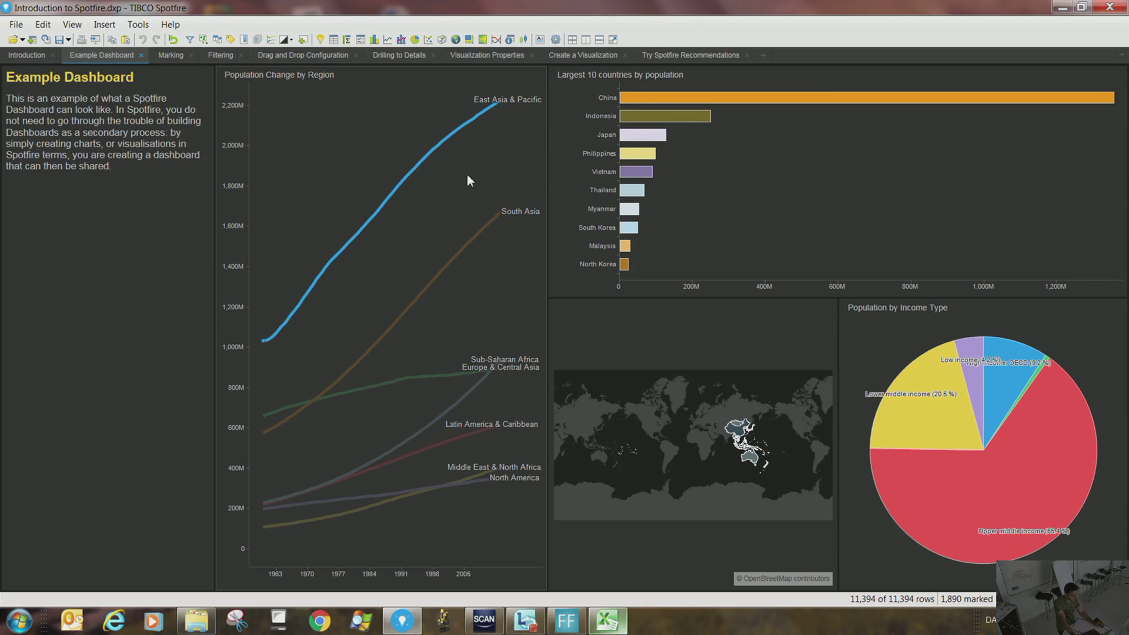
# Clear the marking in the Population Change by Region chart, and alternately mark the East Asia & Pacific and South Asia lines to compare them.
pyautogui.click(483, 176)
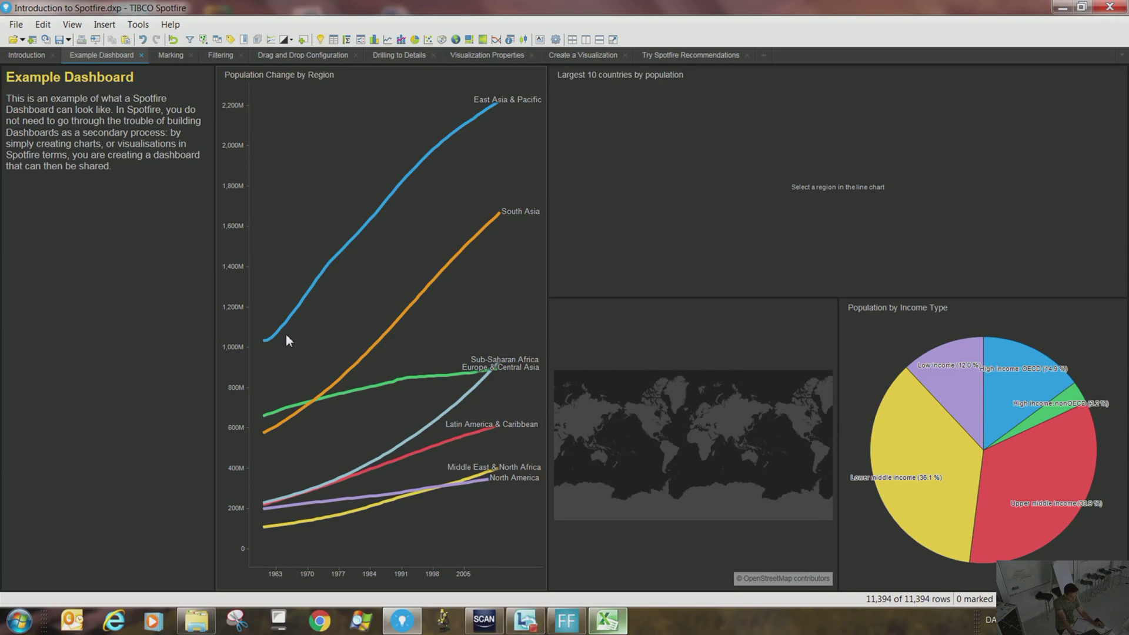
pyautogui.moveTo(495, 107)
pyautogui.click(446, 135)
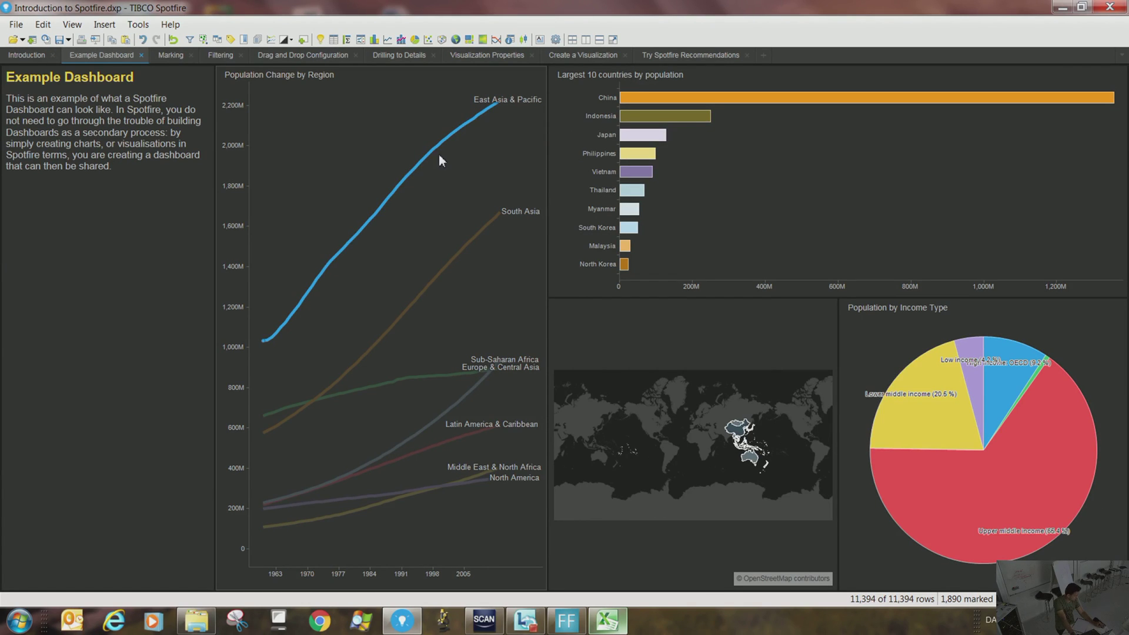
pyautogui.click(437, 280)
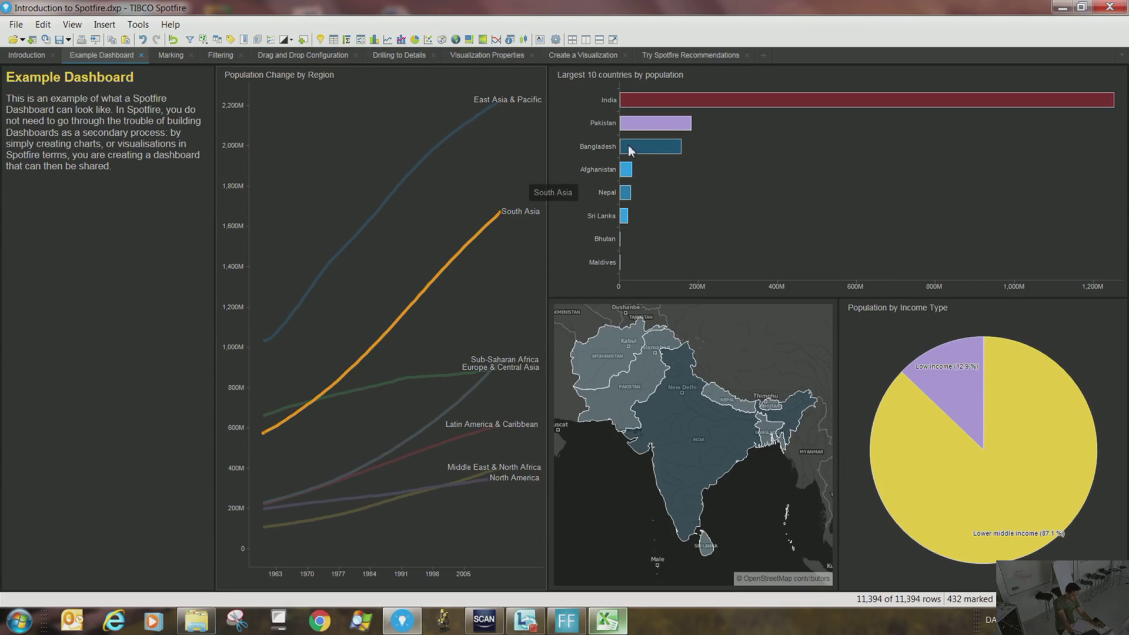
pyautogui.click(451, 134)
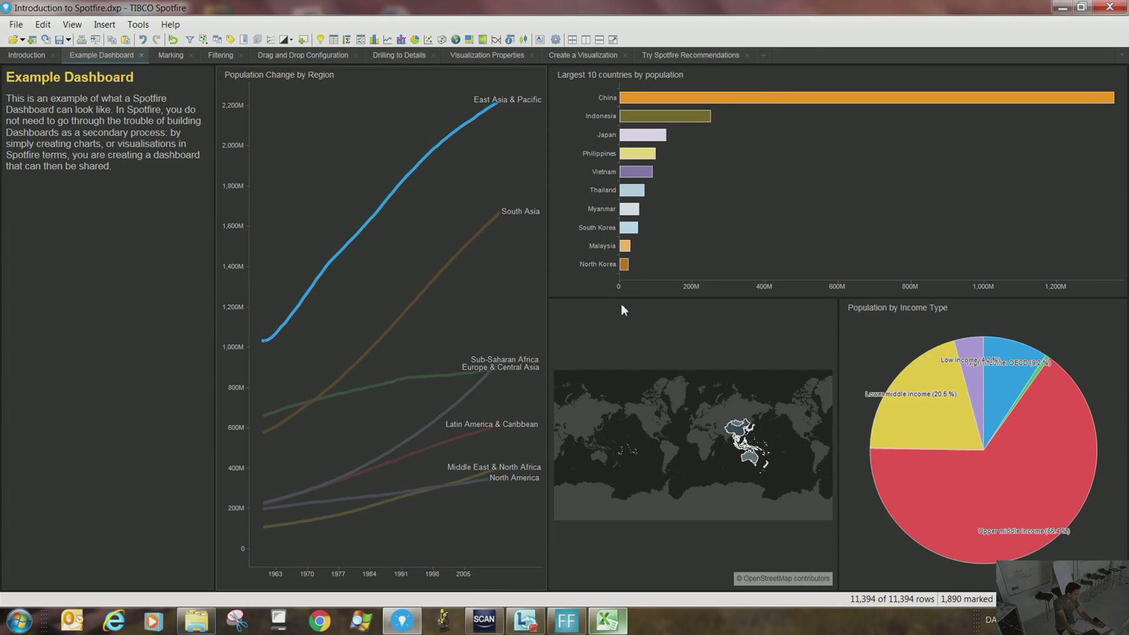
# Mark the North America, Latin America & Caribbean, and Sub-Saharan Africa lines in turn to compare their countries and income types.
pyautogui.click(461, 488)
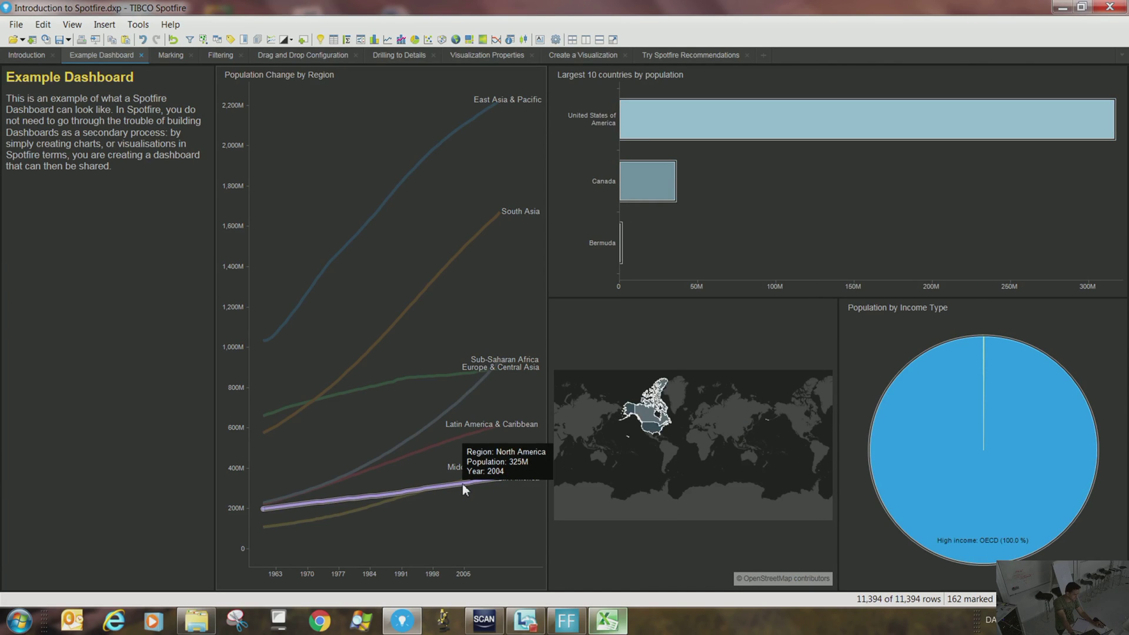
pyautogui.click(450, 436)
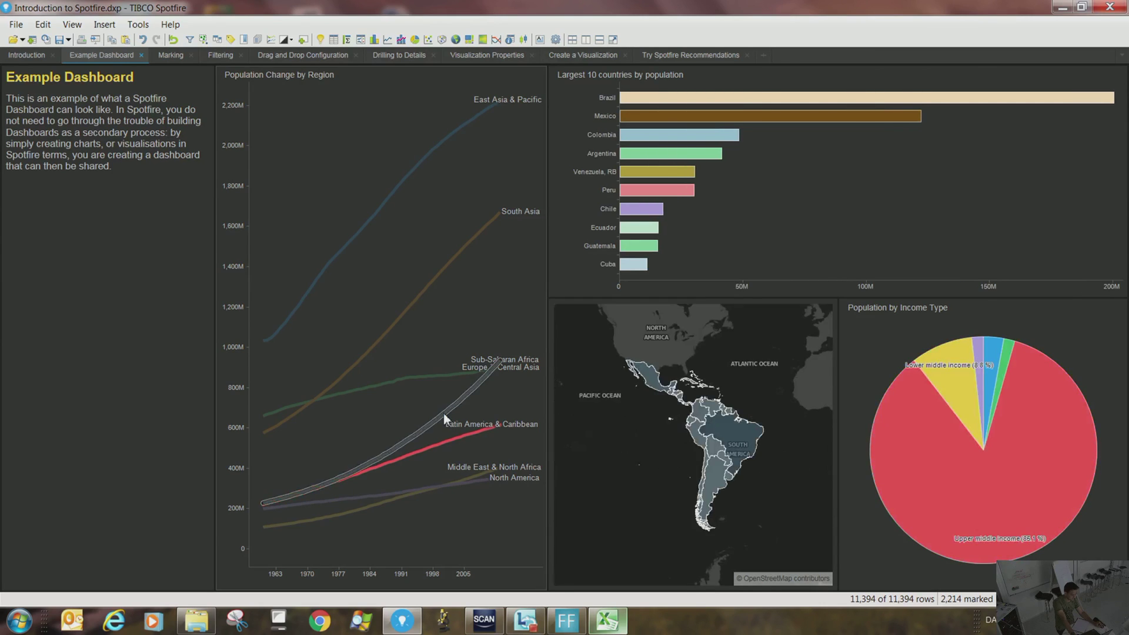
pyautogui.click(444, 414)
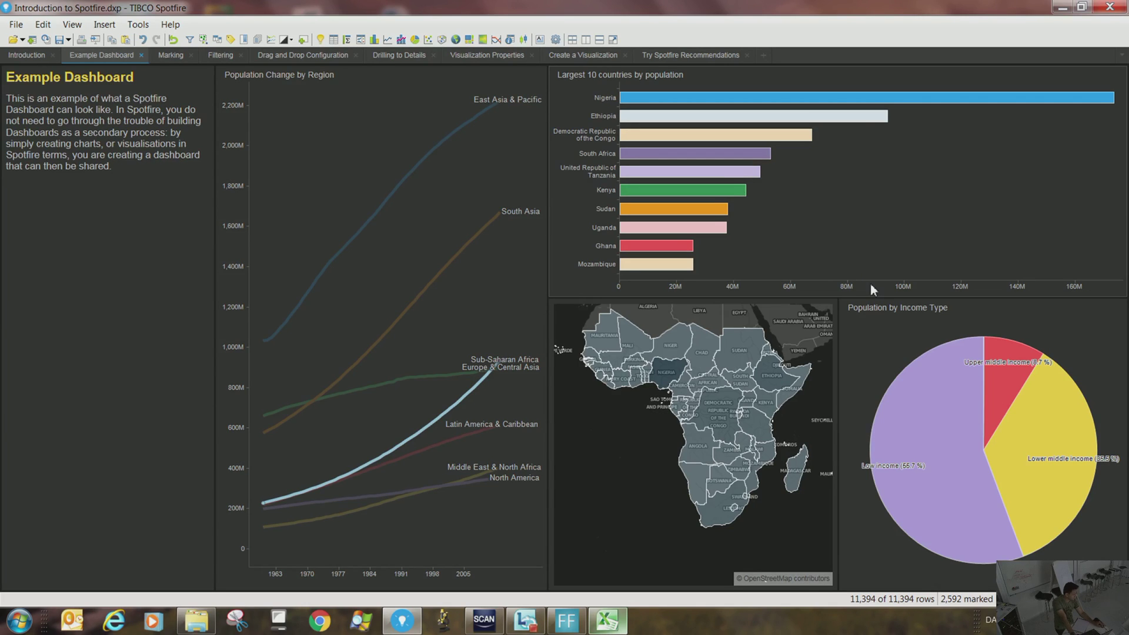
# Clear the line chart's marking, and mark Sub-Saharan Africa, Europe & Central Asia, and East Asia & Pacific in turn to inspect the linked charts.
pyautogui.click(451, 254)
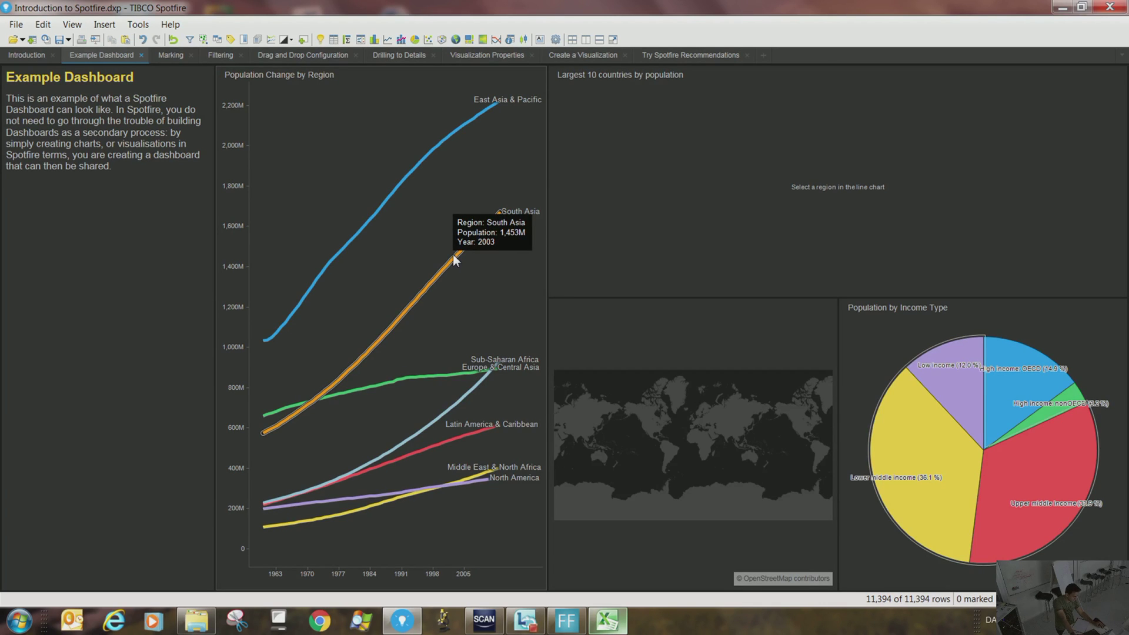
pyautogui.click(478, 382)
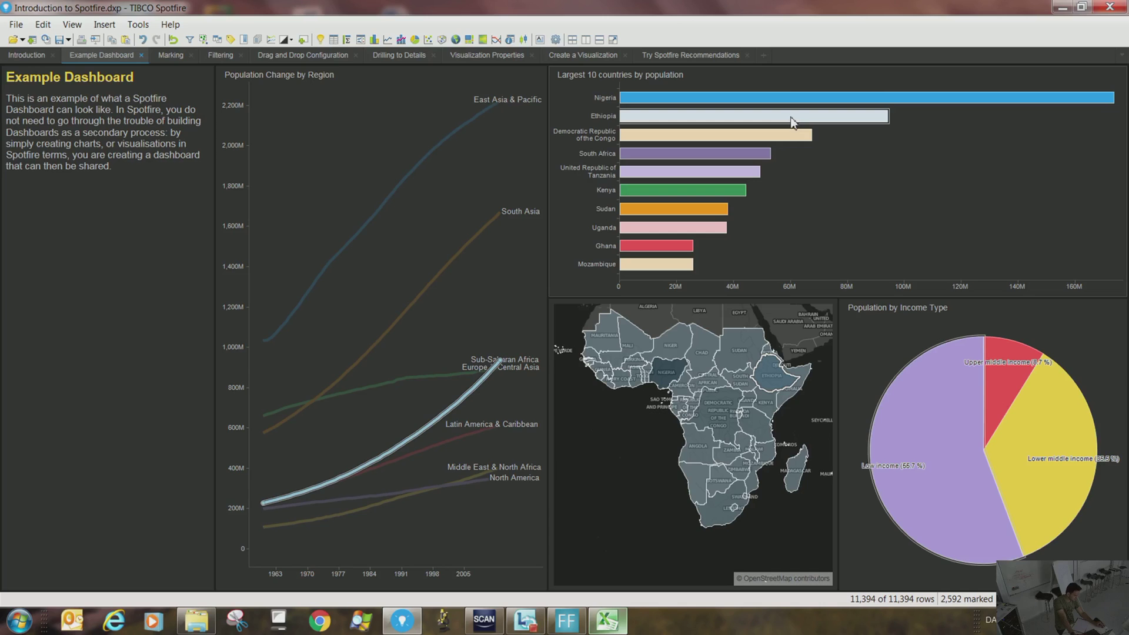
pyautogui.click(424, 378)
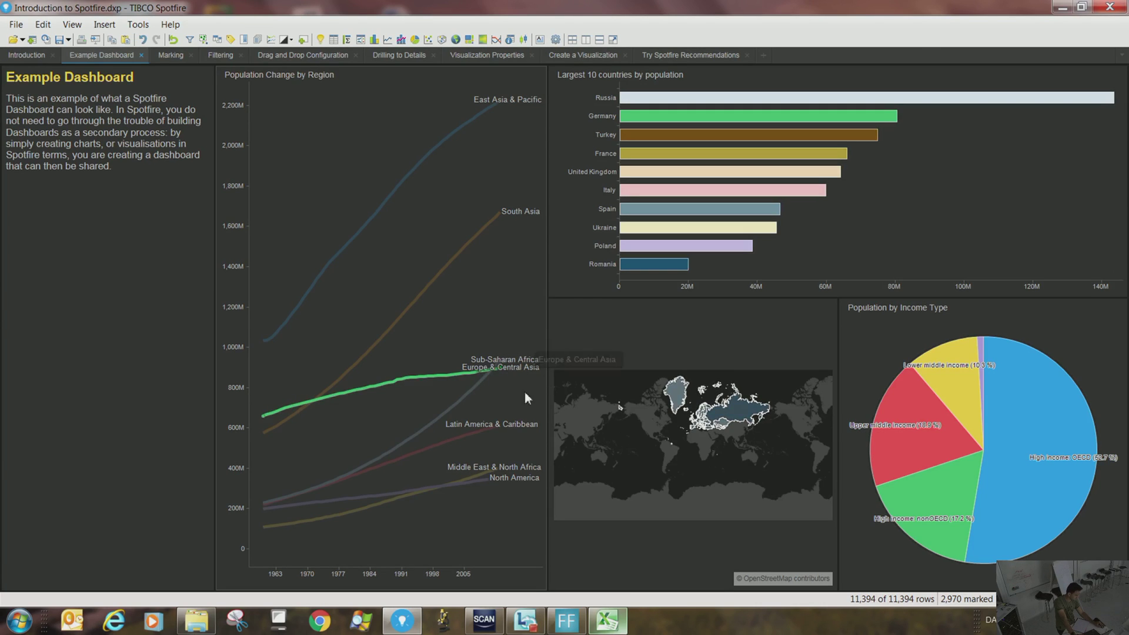
pyautogui.moveTo(1019, 514)
pyautogui.click(439, 141)
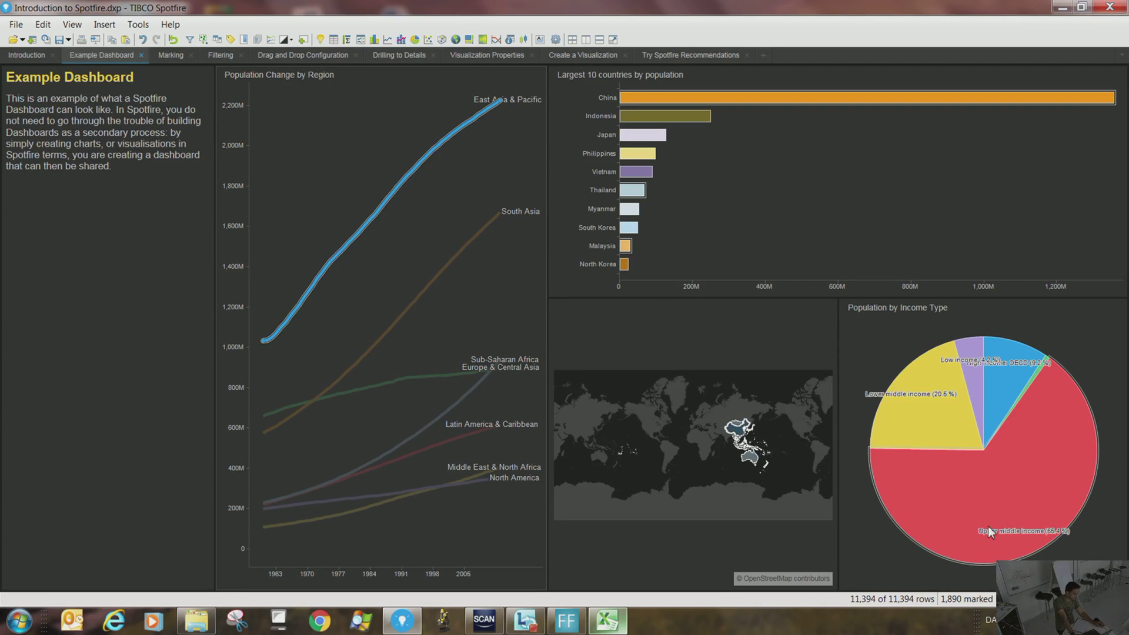
pyautogui.moveTo(991, 526)
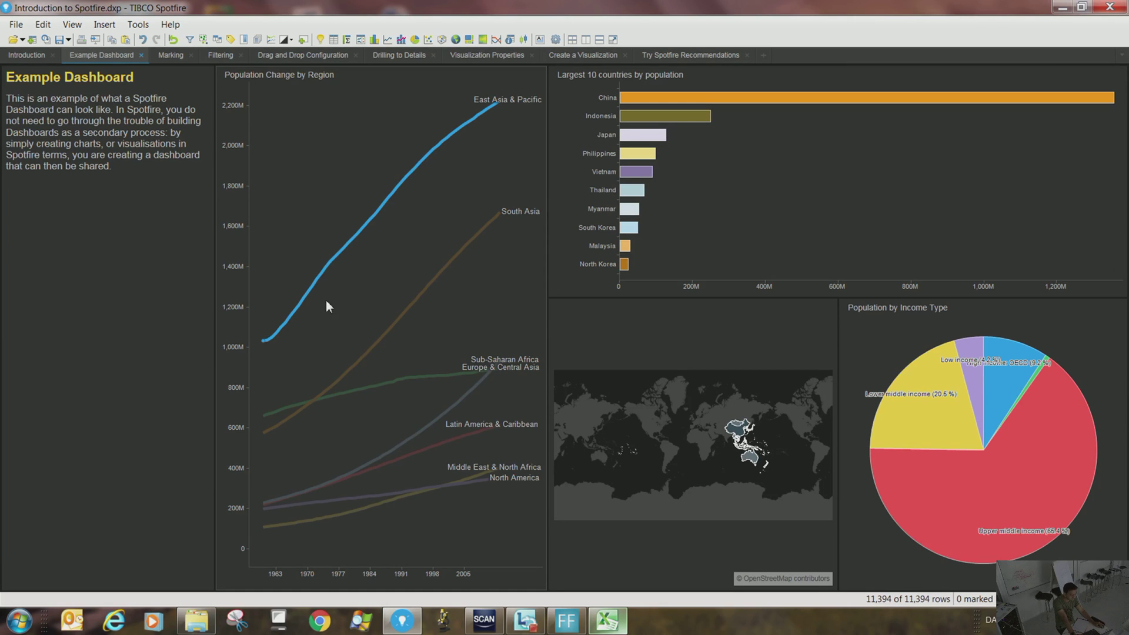
pyautogui.click(289, 334)
# On the Marking page, mark a wide group of low-population countries in the scatter plot, and narrow it to a smaller group including Indonesia.
pyautogui.click(180, 58)
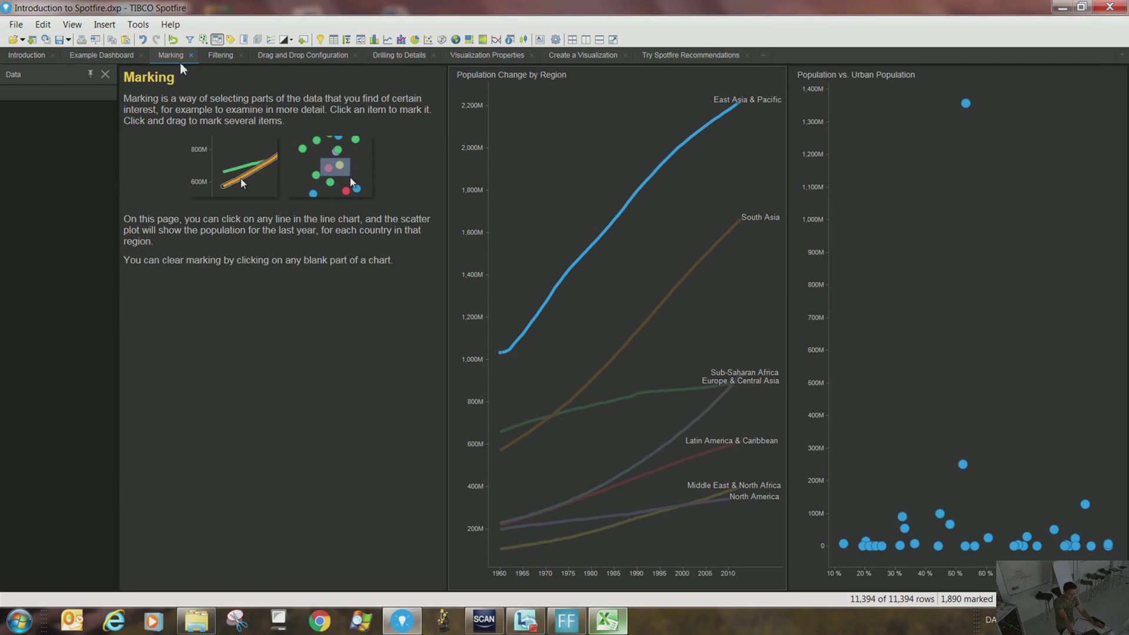
pyautogui.moveTo(891, 298); pyautogui.dragTo(1124, 586)
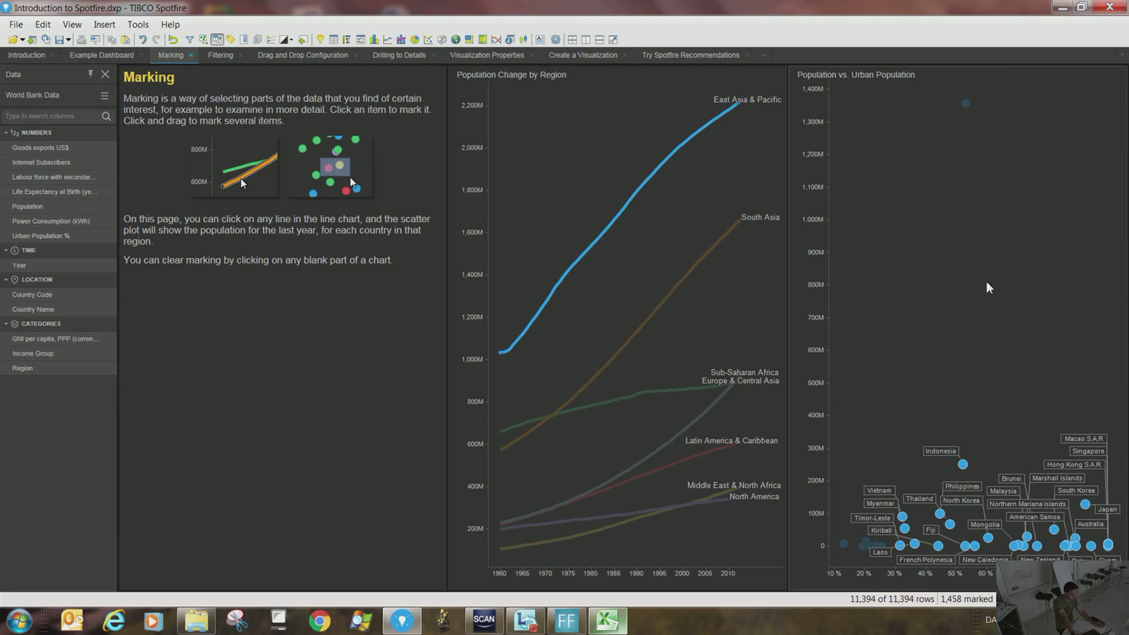
pyautogui.moveTo(903, 361); pyautogui.dragTo(1012, 555)
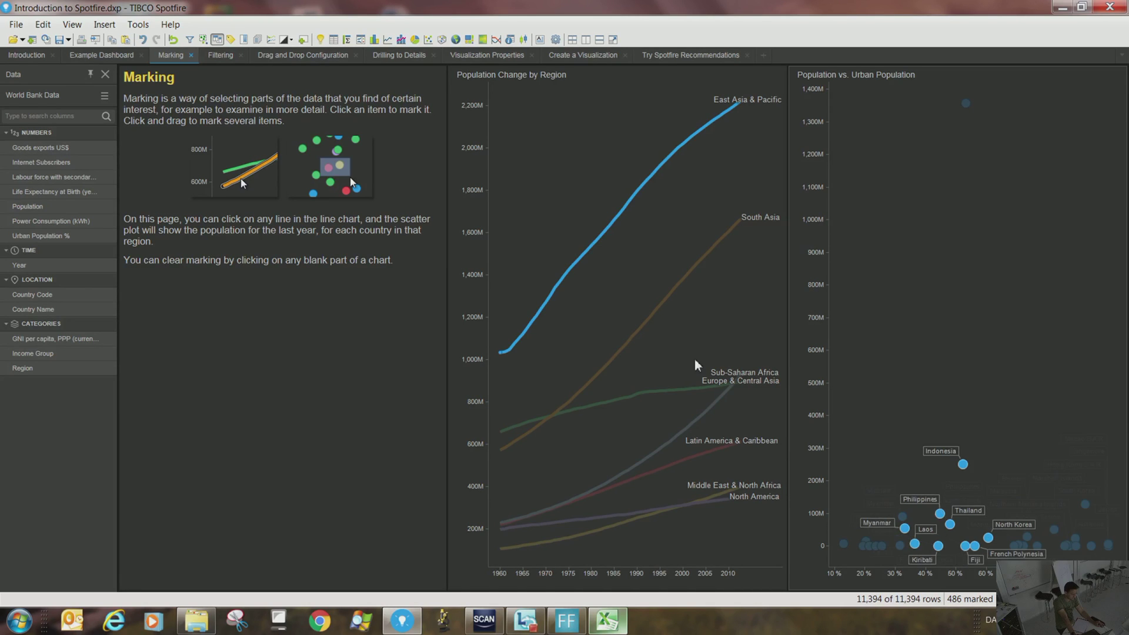
# Mark the South Asia line and return to East Asia & Pacific in the line chart, and clear the country marking in the scatter plot.
pyautogui.click(659, 315)
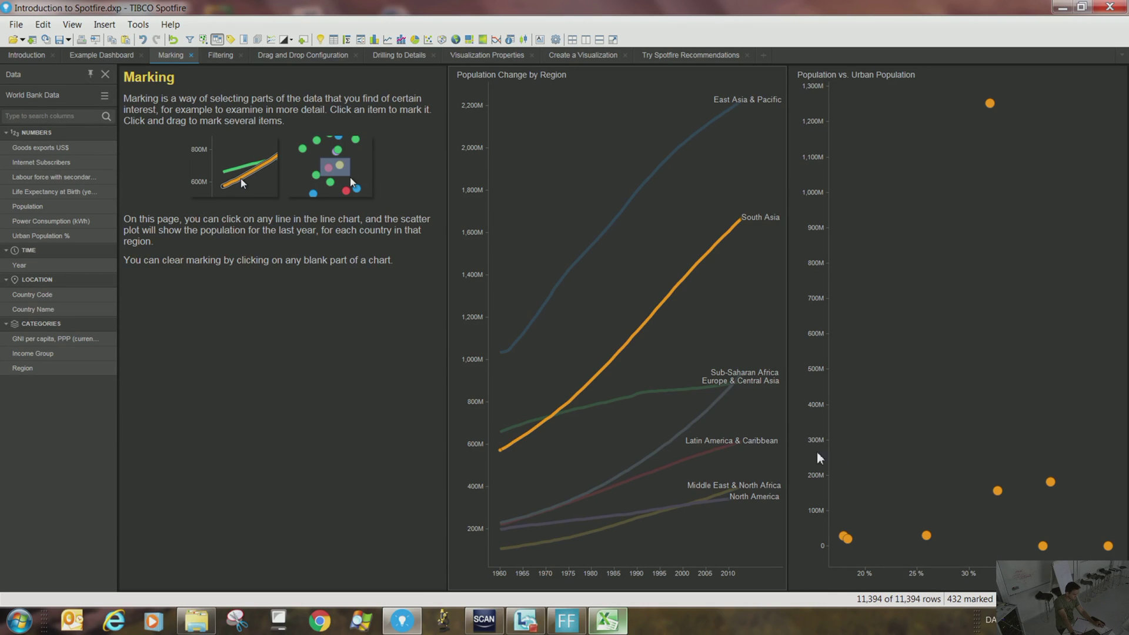
pyautogui.click(640, 190)
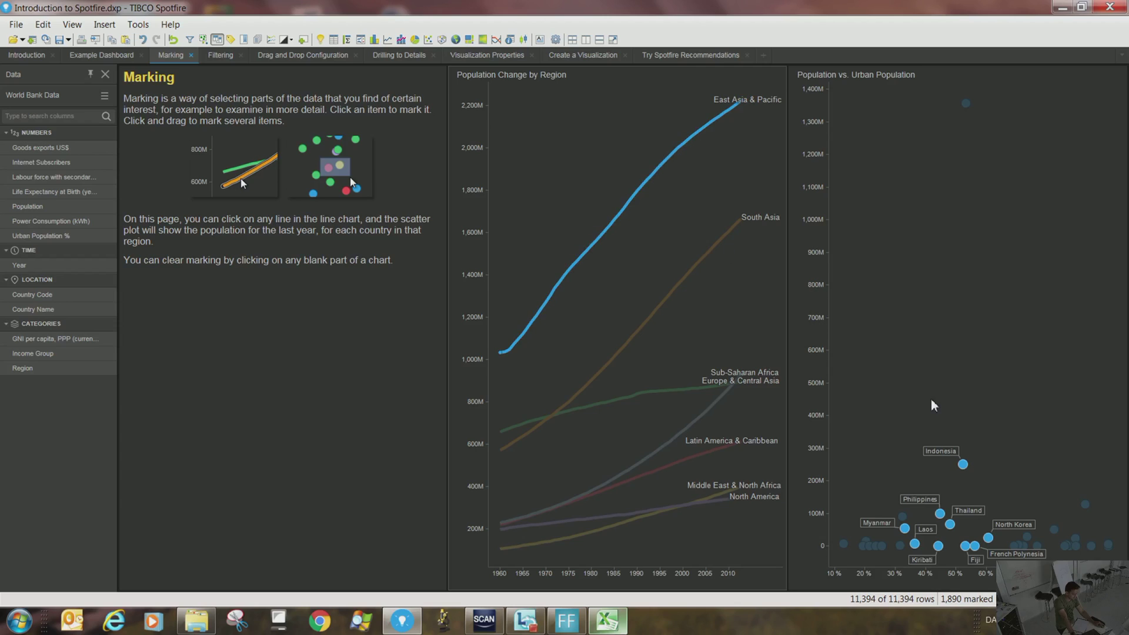
pyautogui.click(978, 528)
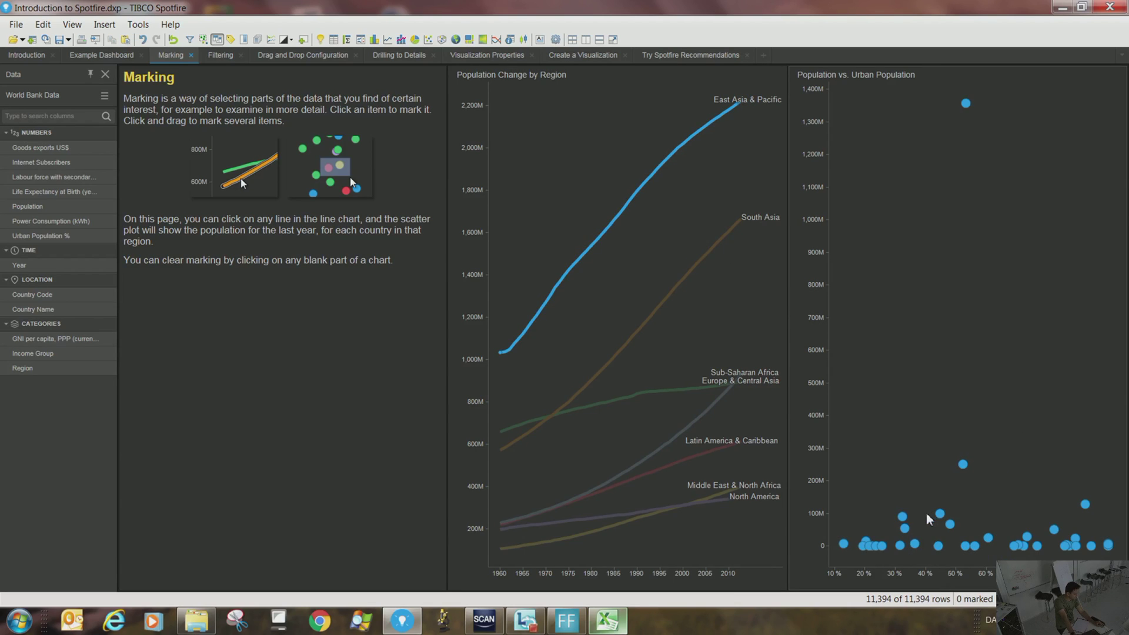
# Mark Indonesia and China one after the other in the Population vs. Urban Population scatter plot.
pyautogui.moveTo(932, 446); pyautogui.dragTo(999, 492)
pyautogui.moveTo(940, 89); pyautogui.dragTo(1000, 166)
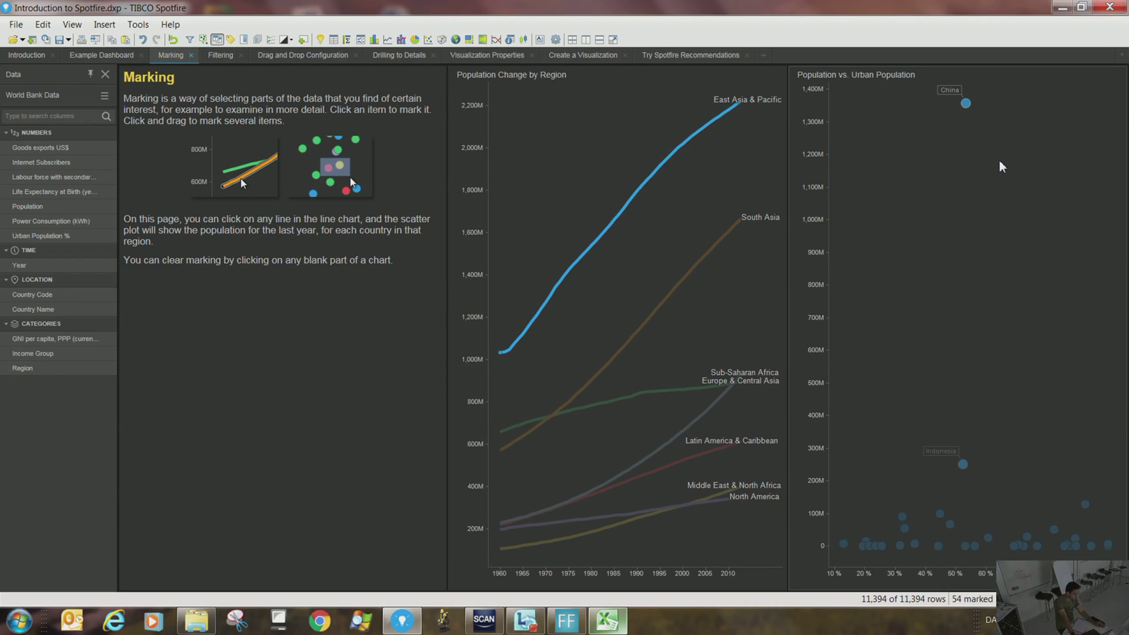
pyautogui.moveTo(968, 113)
# Mark several groups of low-population countries in turn along the scatter plot's urban population axis, and clear the marking.
pyautogui.moveTo(904, 401); pyautogui.dragTo(1109, 529)
pyautogui.moveTo(961, 507); pyautogui.dragTo(1039, 561)
pyautogui.moveTo(865, 488); pyautogui.dragTo(916, 582)
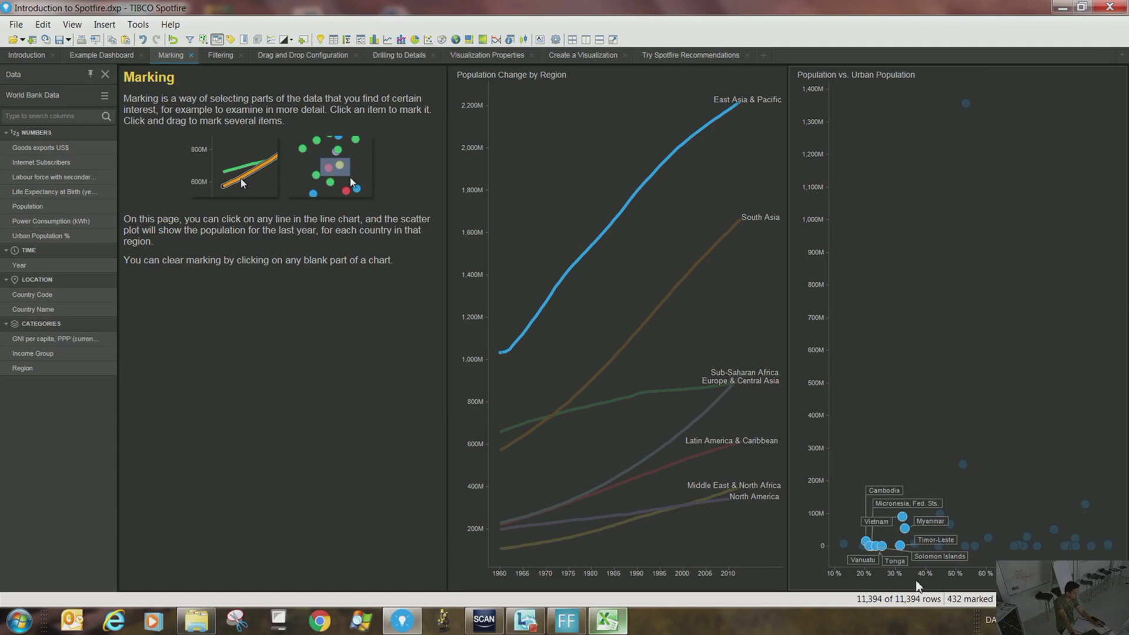
pyautogui.moveTo(1042, 507); pyautogui.dragTo(1083, 560)
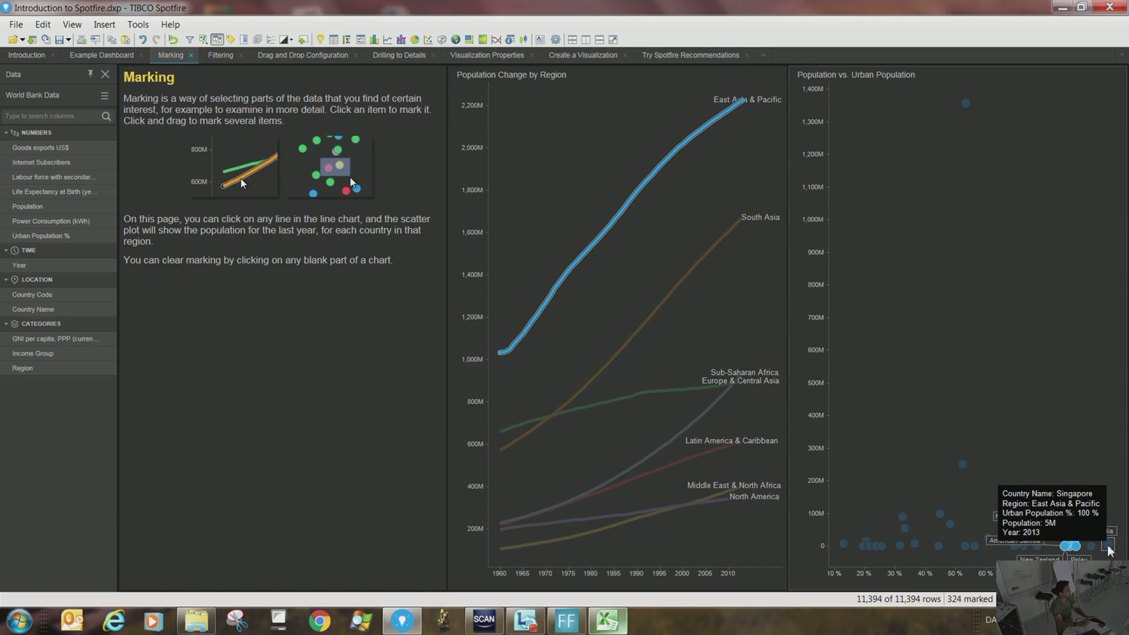
pyautogui.click(1050, 259)
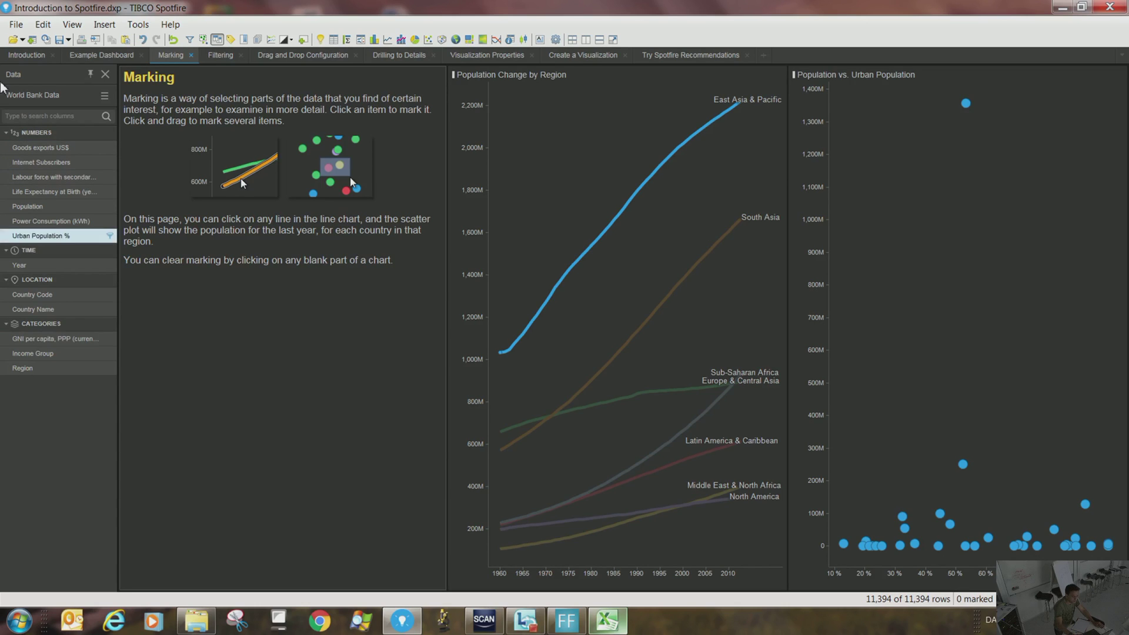
# Look through the Introduction, Marking, Filtering, and Drag and Drop Configuration pages, and return to the Example Dashboard page.
pyautogui.click(28, 54)
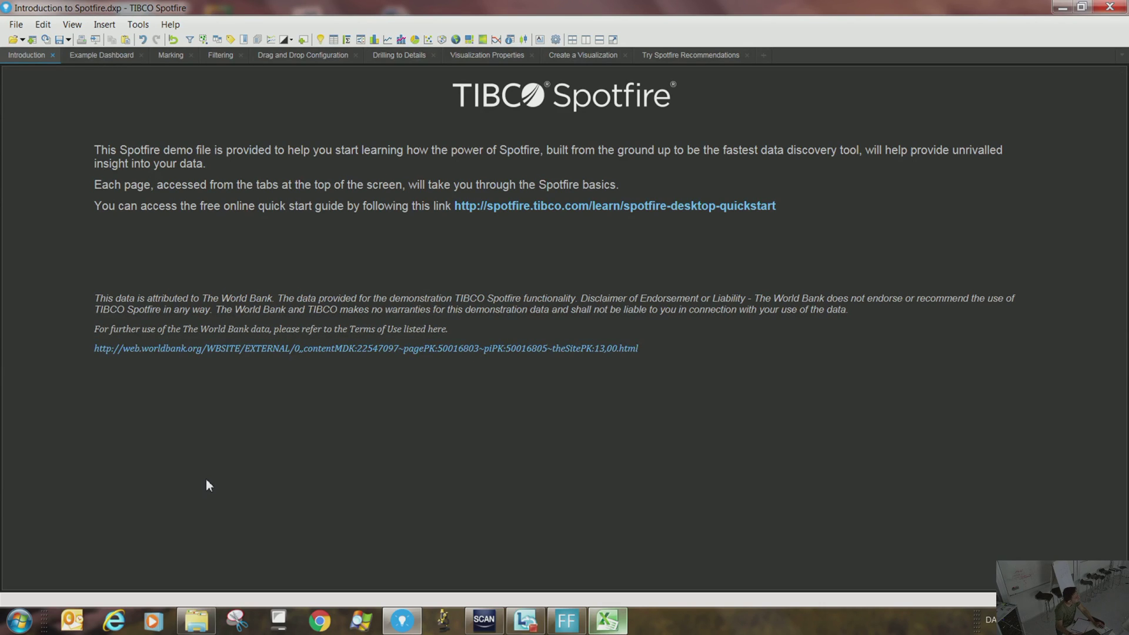
pyautogui.click(171, 55)
pyautogui.click(270, 56)
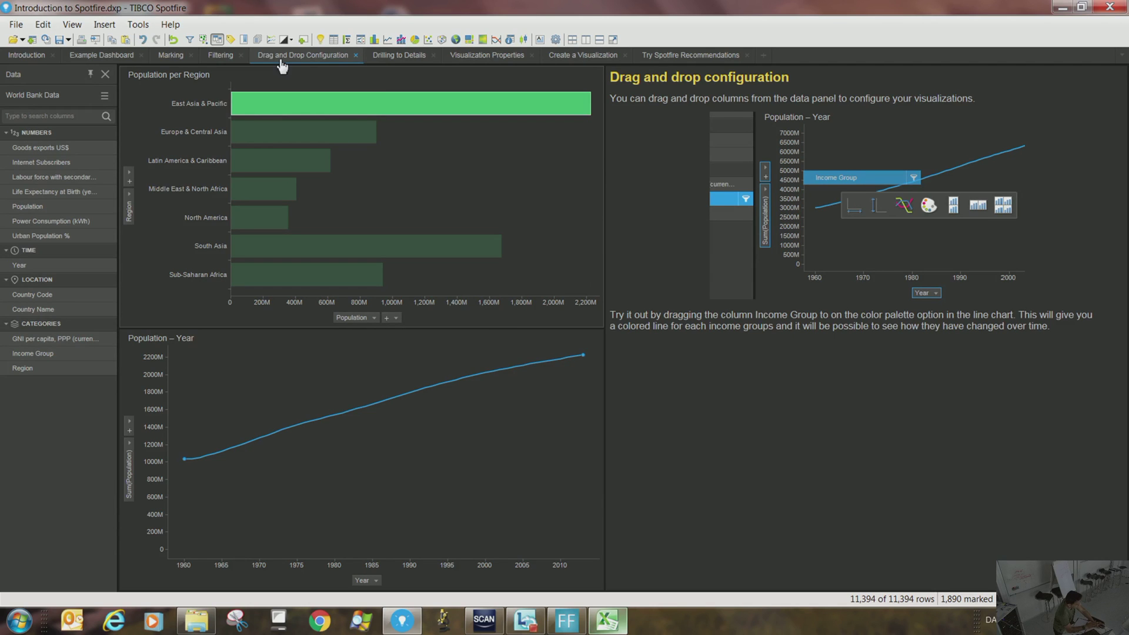
pyautogui.click(222, 54)
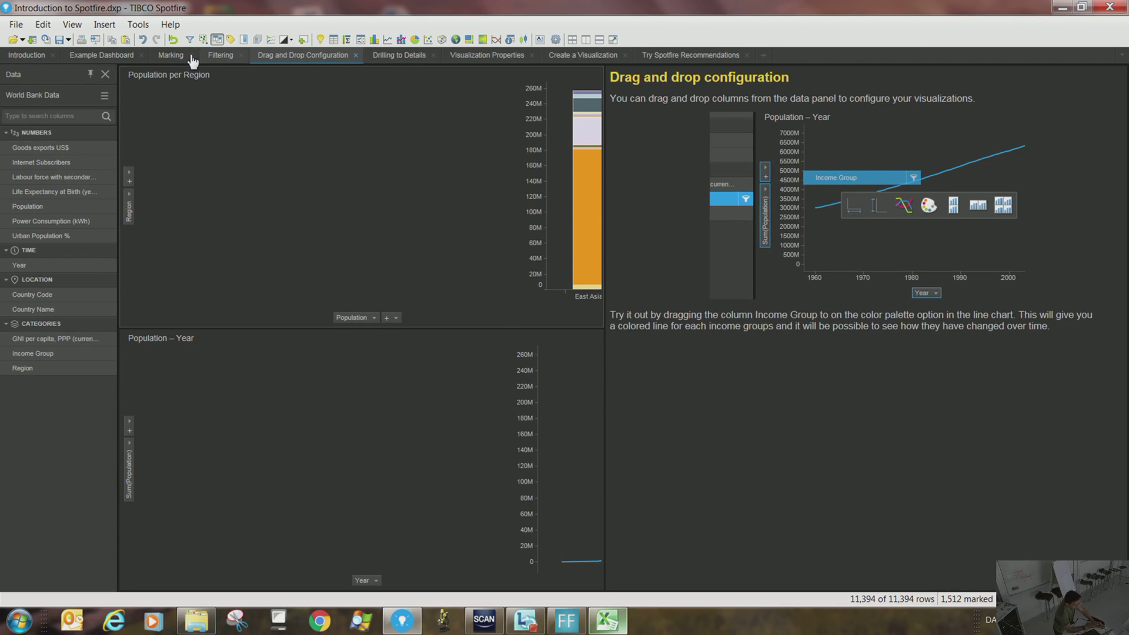
pyautogui.click(167, 55)
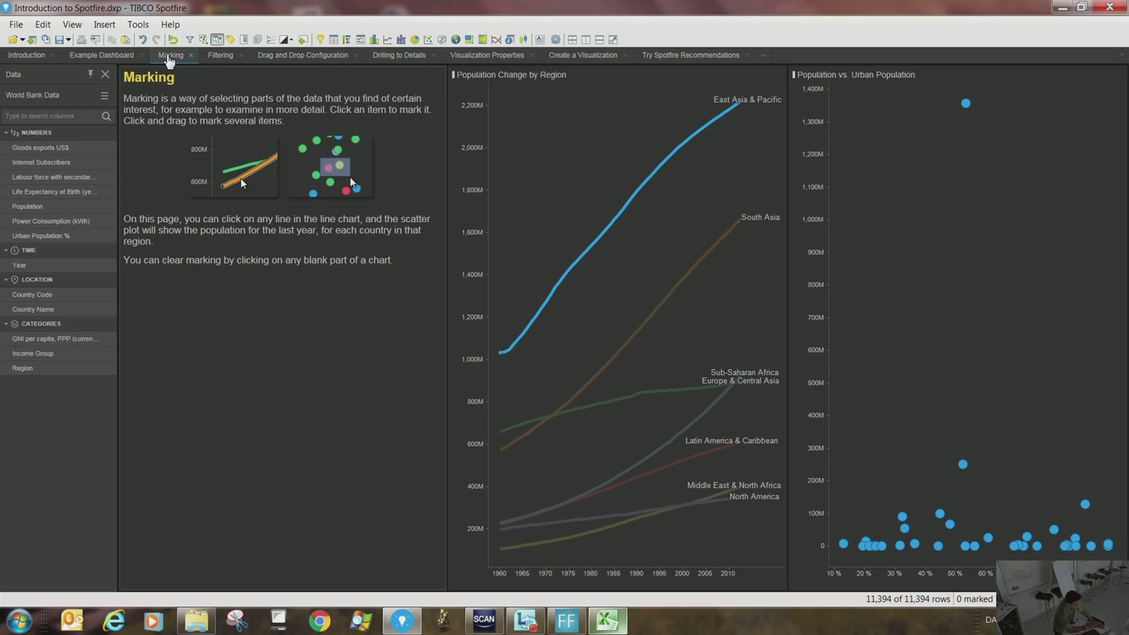
pyautogui.click(220, 55)
pyautogui.click(103, 55)
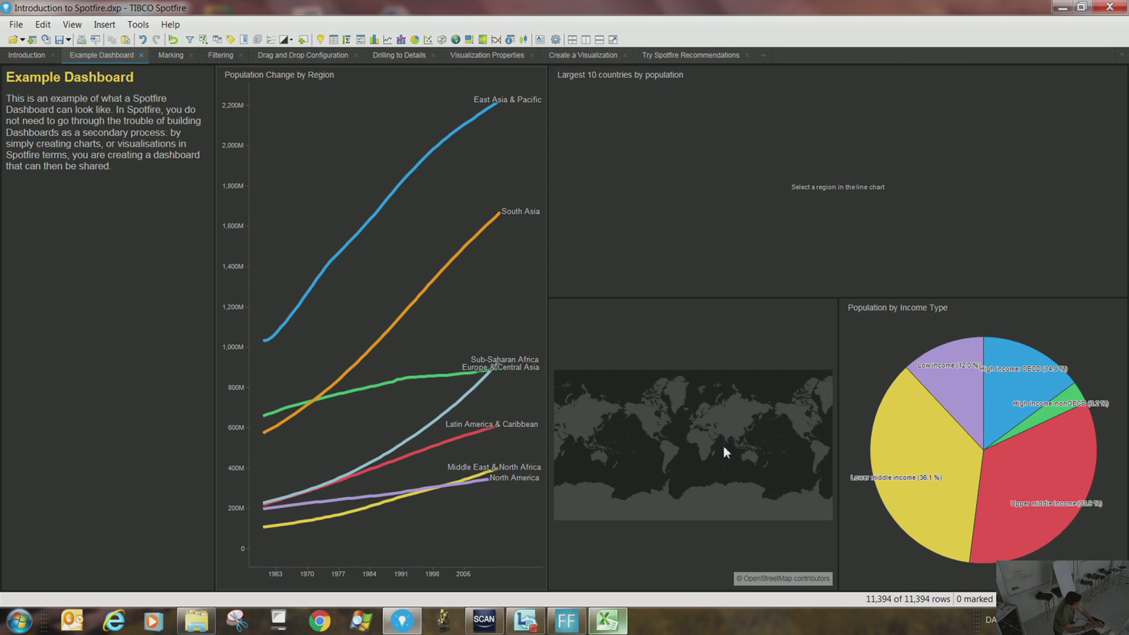
# Mark the East Asia & Pacific line and switch to South Asia in the line chart, and mark India on the map.
pyautogui.click(708, 448)
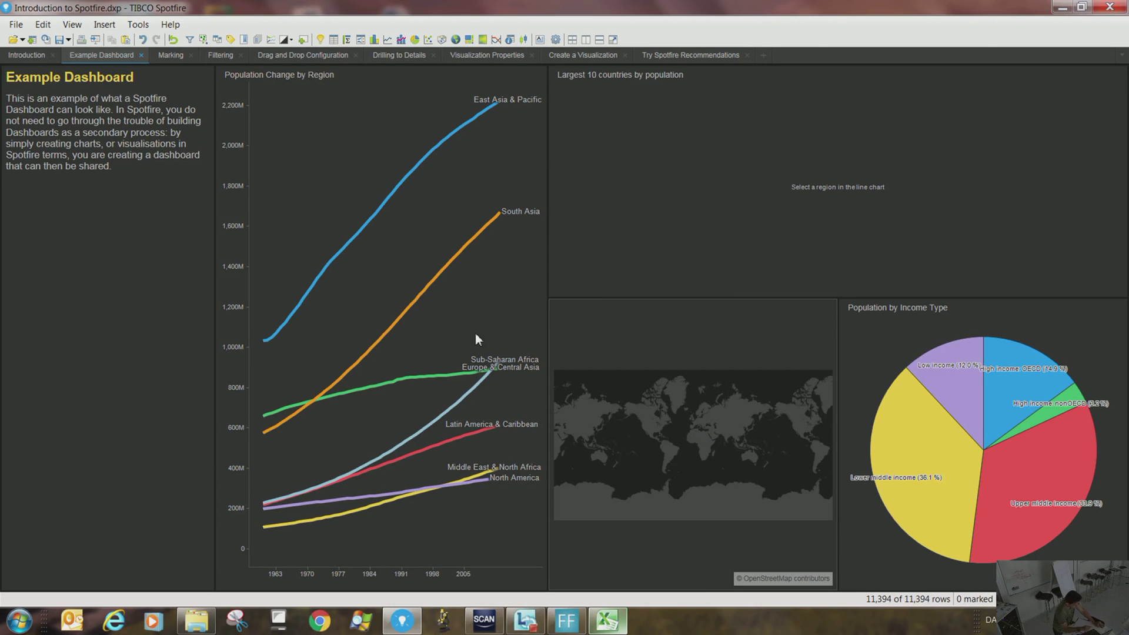
pyautogui.click(411, 171)
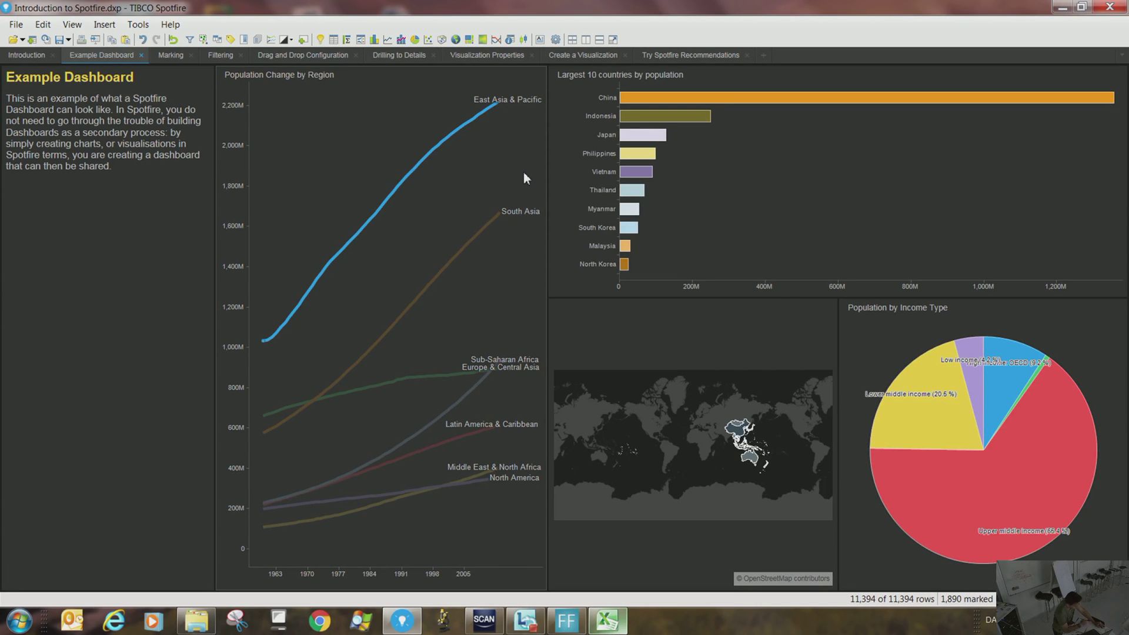
pyautogui.click(482, 227)
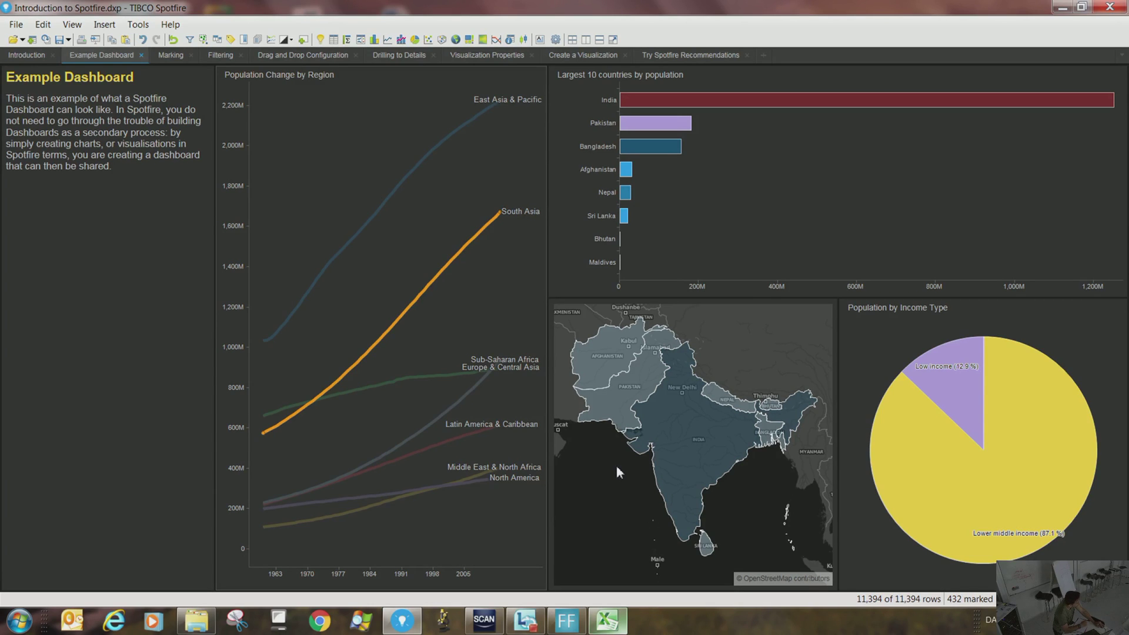
pyautogui.click(663, 441)
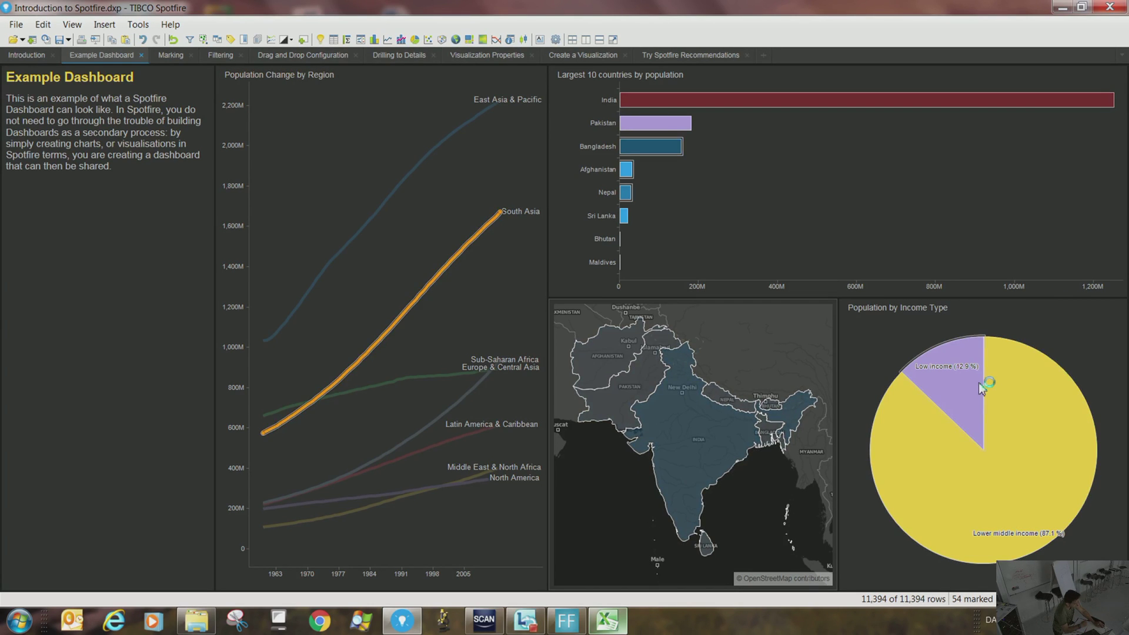
pyautogui.moveTo(967, 433)
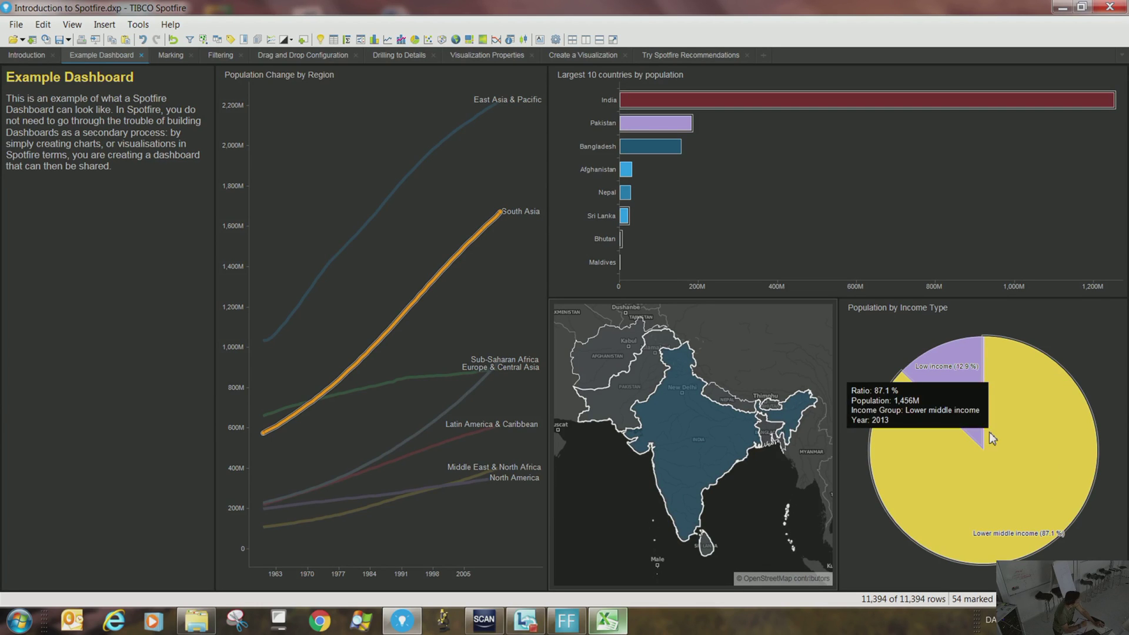
# Clear the markings in the Example Dashboard's map and line chart, and go to the Visualization Properties page.
pyautogui.click(733, 524)
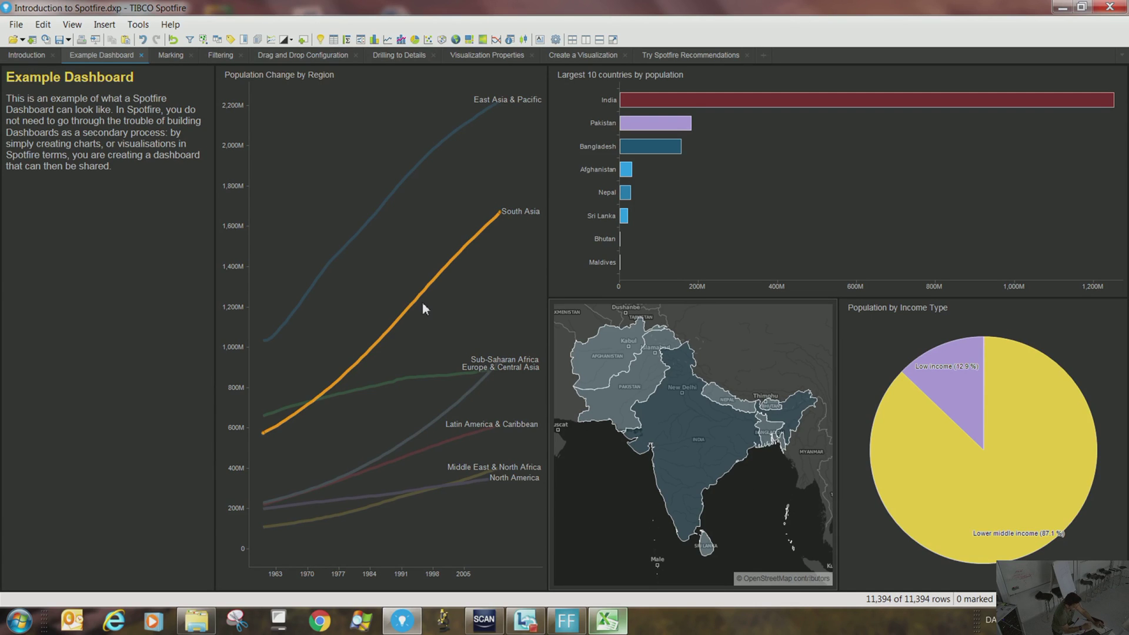
pyautogui.click(468, 315)
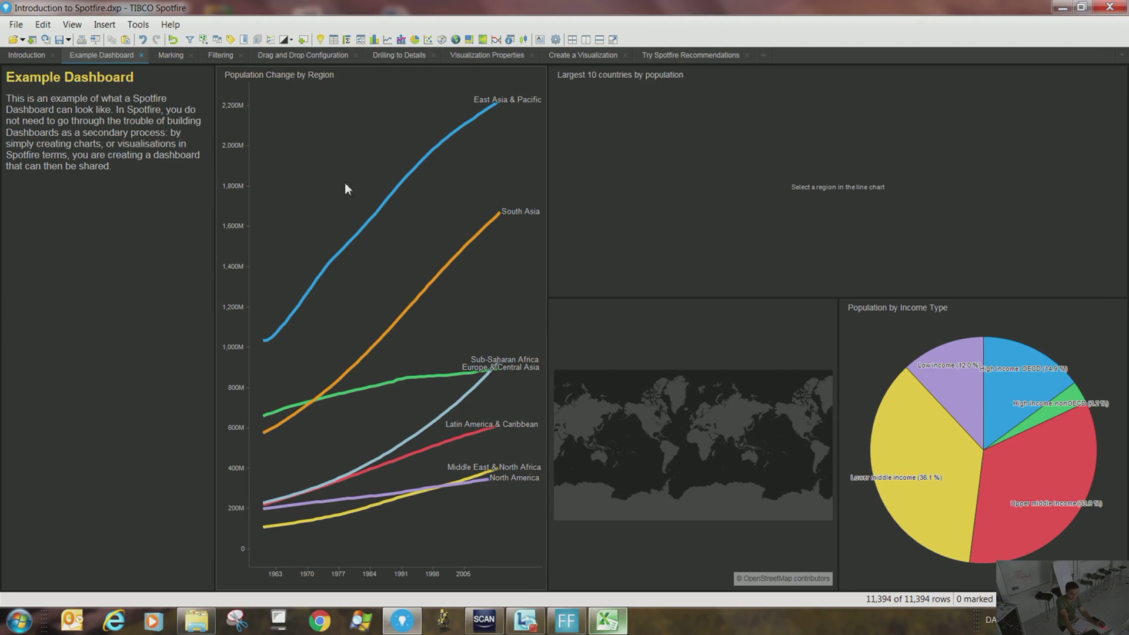
pyautogui.click(479, 57)
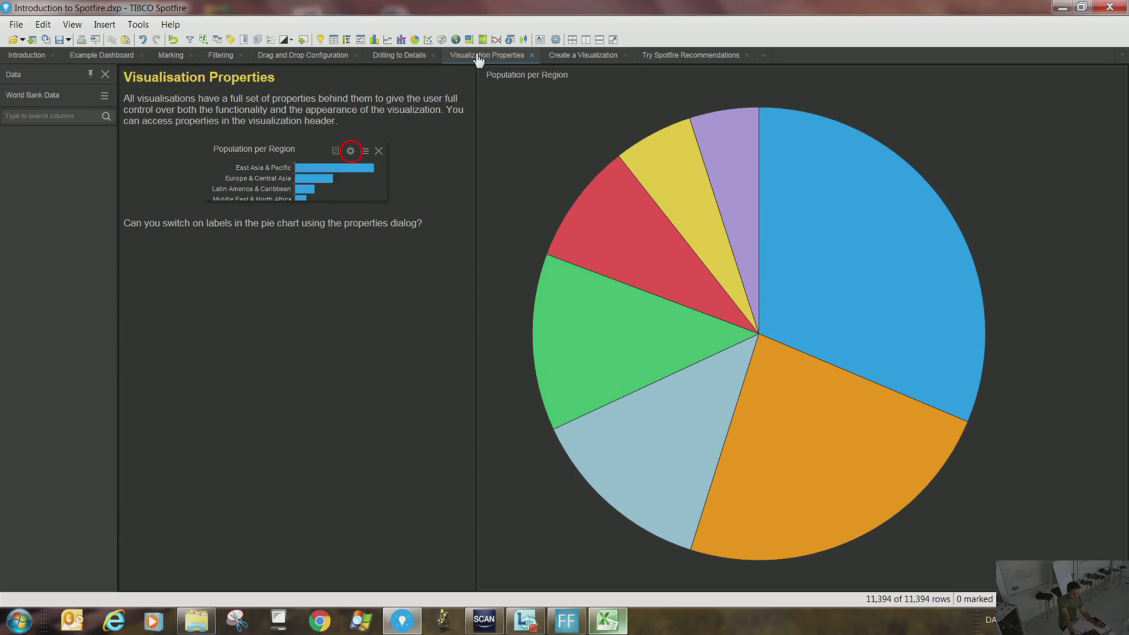
# Close the Introduction to Spotfire analysis without saving the changes.
pyautogui.click(16, 24)
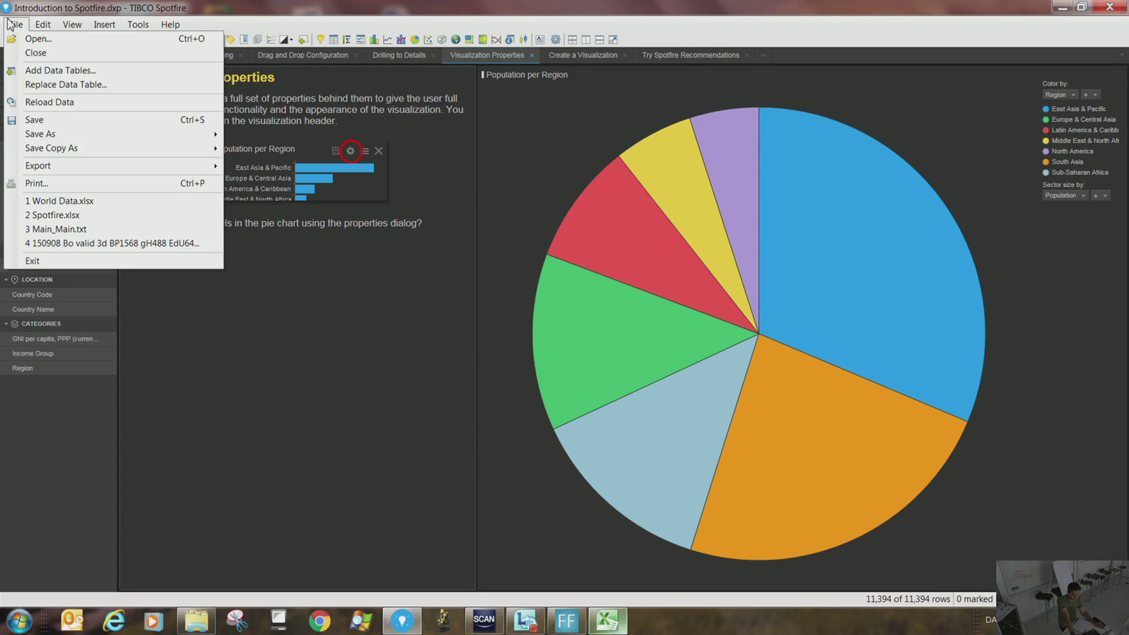
pyautogui.click(36, 53)
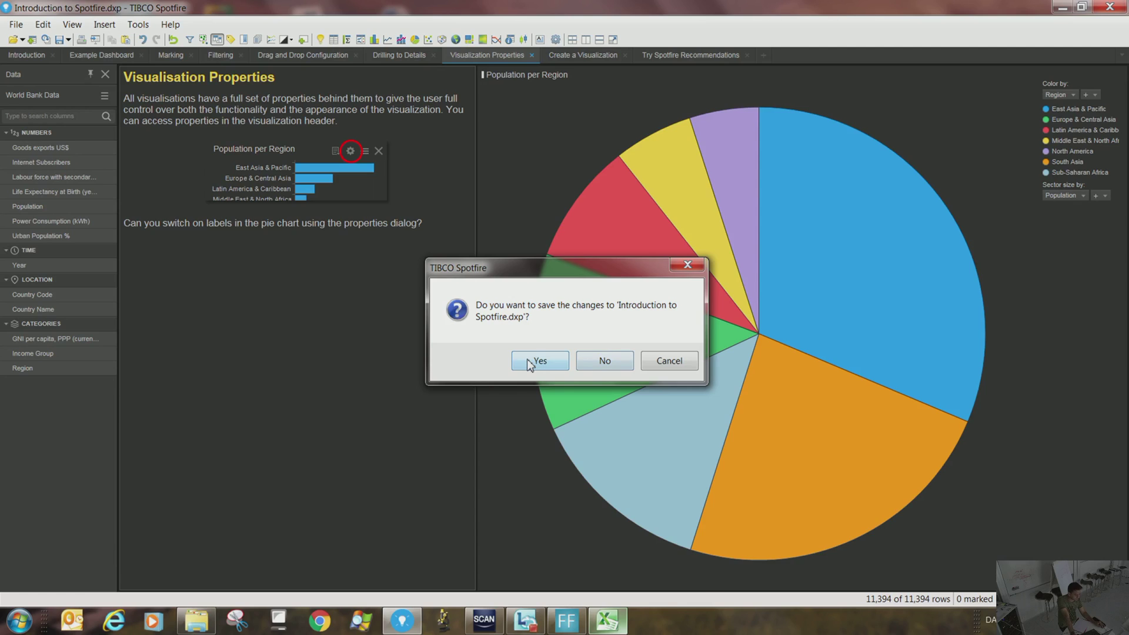
pyautogui.click(604, 360)
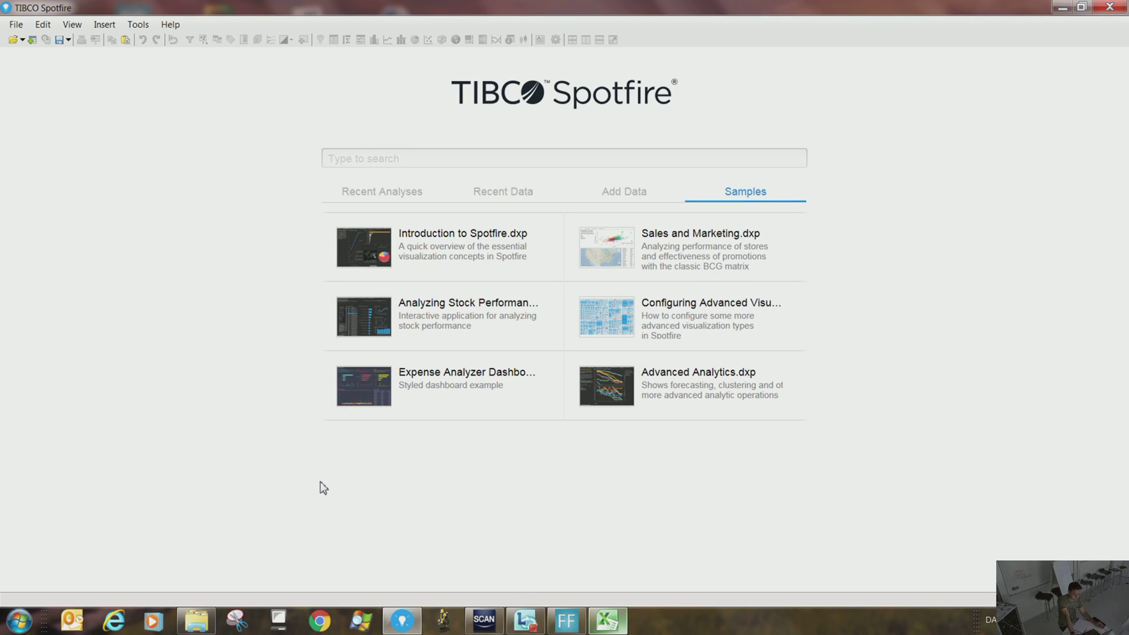
# Switch to the Spotfire_Training folder in Windows Explorer and open its Foci_Data subfolder.
pyautogui.click(196, 620)
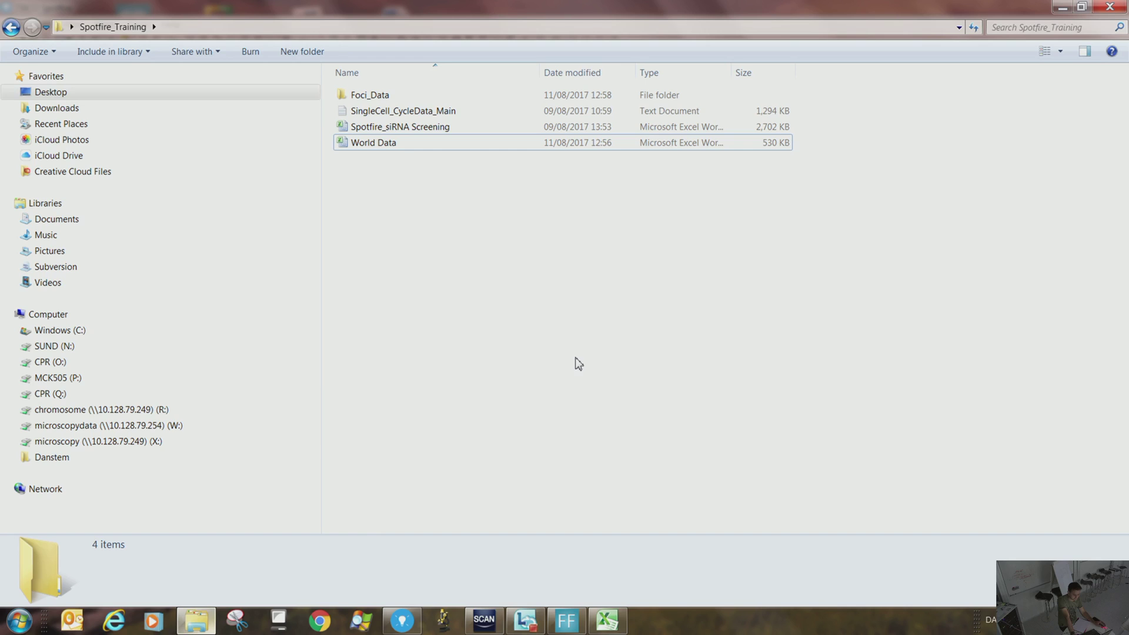
pyautogui.doubleClick(360, 95)
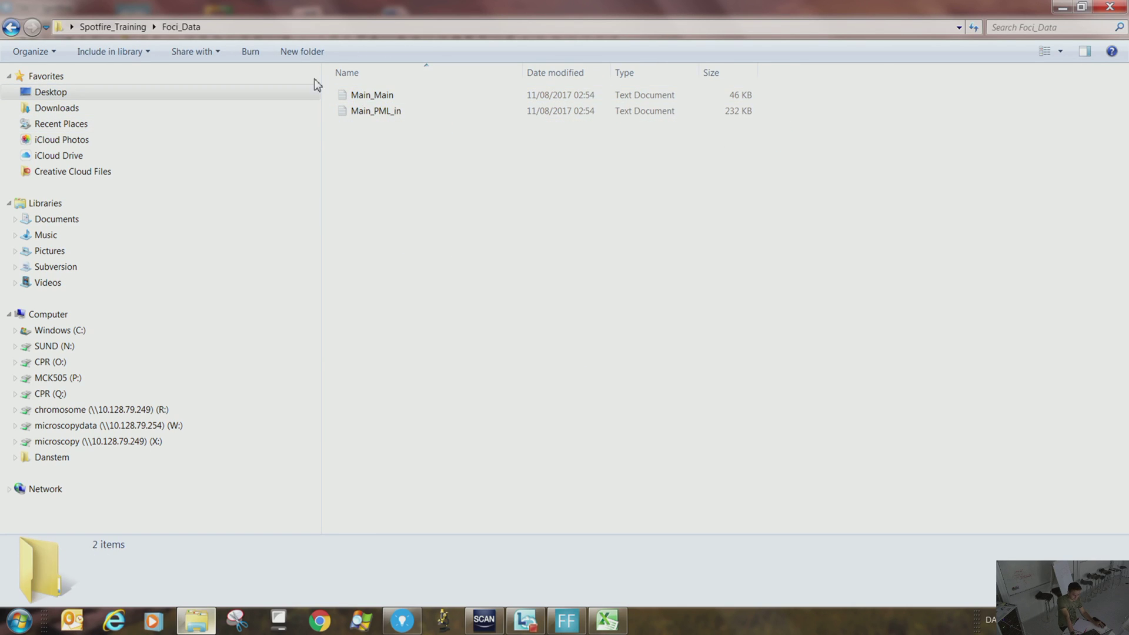
# Switch to scanR Analysis and examine the outlined nucleus and its PML spots up close in the cell image.
pyautogui.click(482, 619)
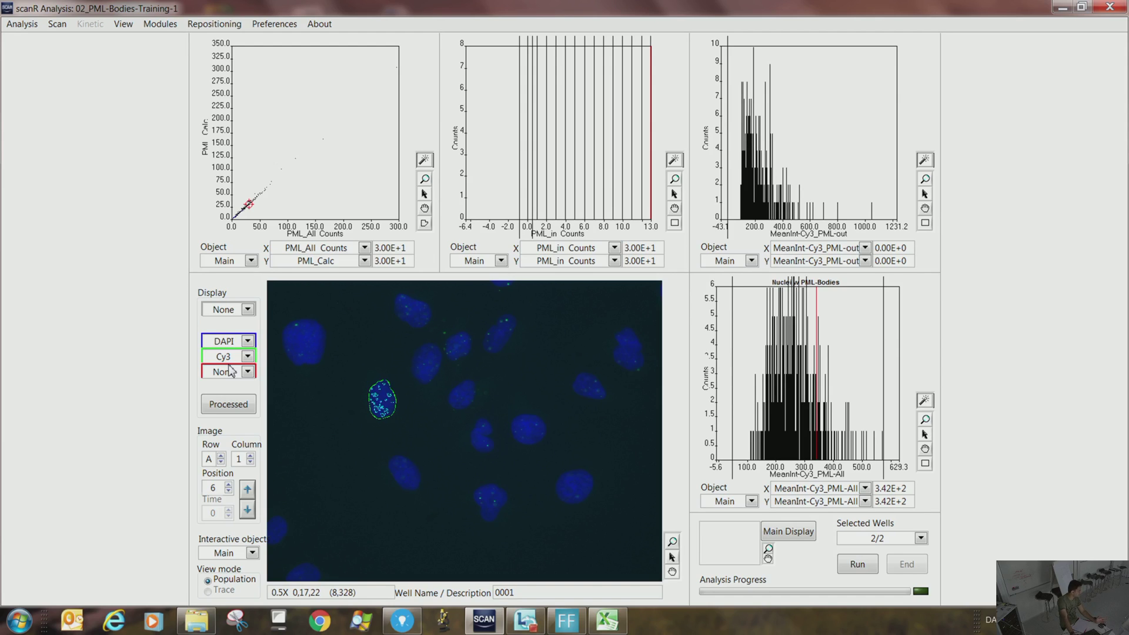
pyautogui.scroll(3, 371, 407)
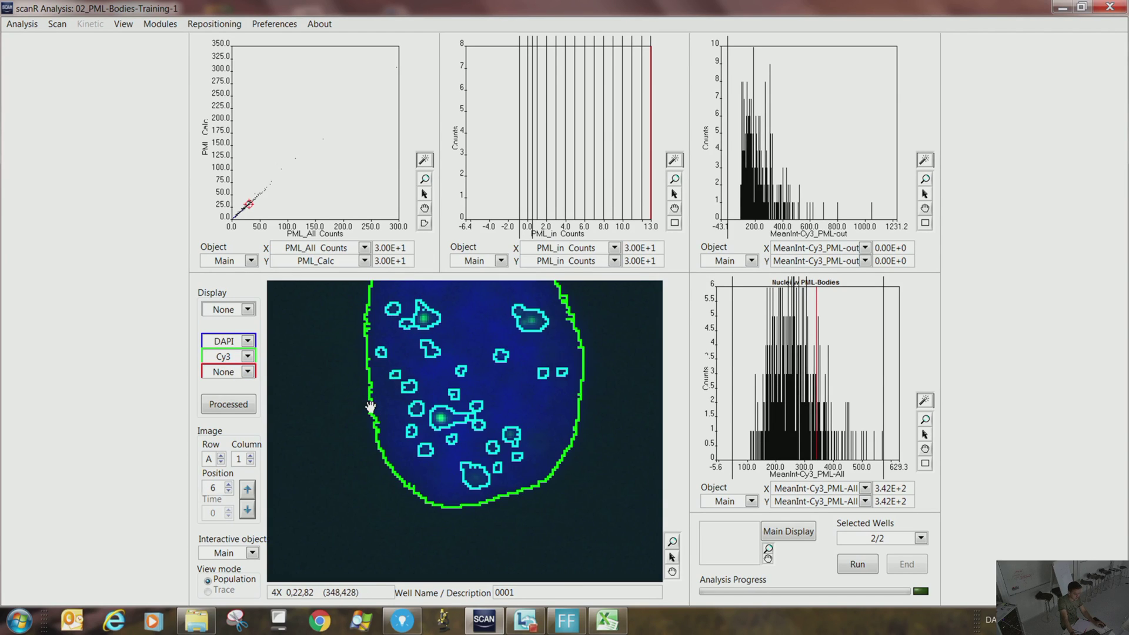
pyautogui.scroll(-1, 487, 355)
pyautogui.moveTo(497, 347); pyautogui.dragTo(494, 427)
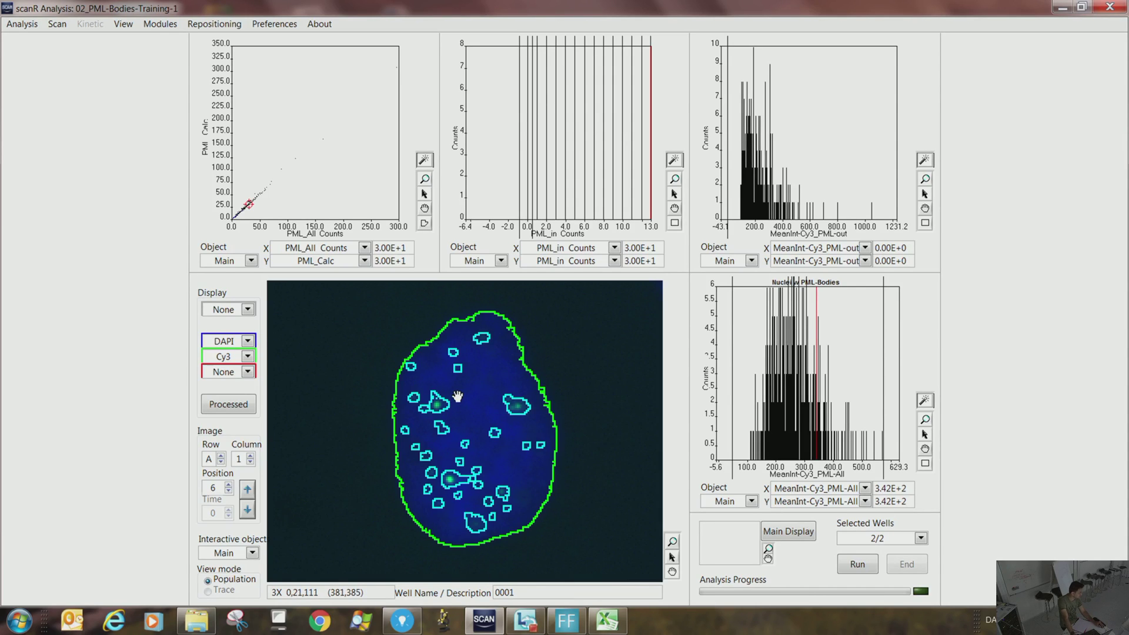
pyautogui.scroll(-5, 458, 397)
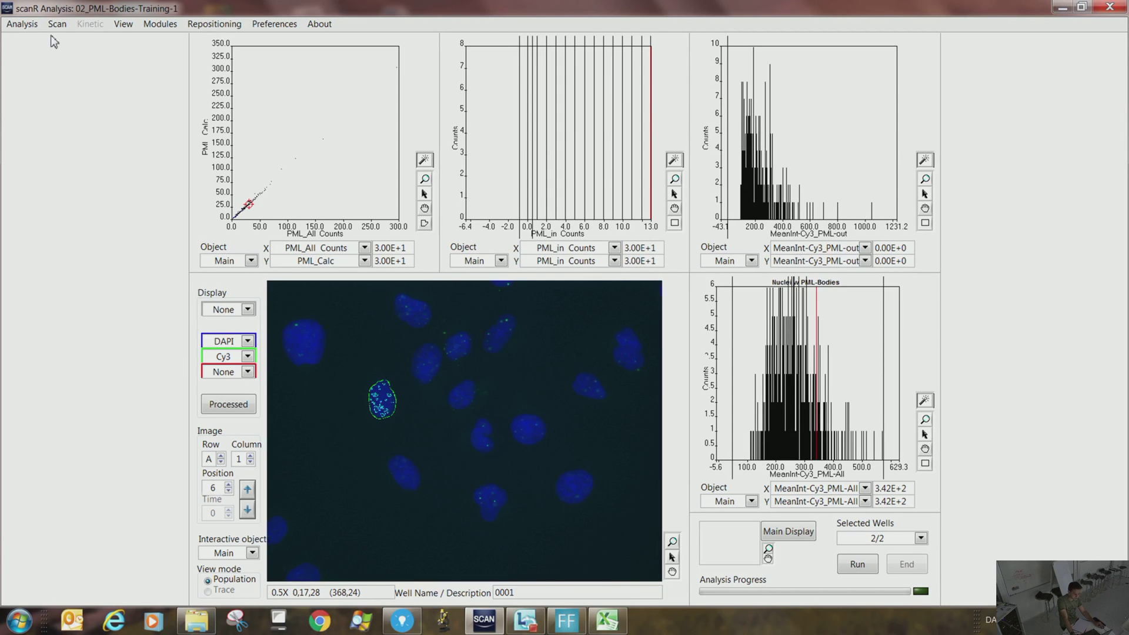
# Review the full list of measured parameters in the Assay Settings and close the dialog.
pyautogui.click(22, 24)
pyautogui.click(66, 137)
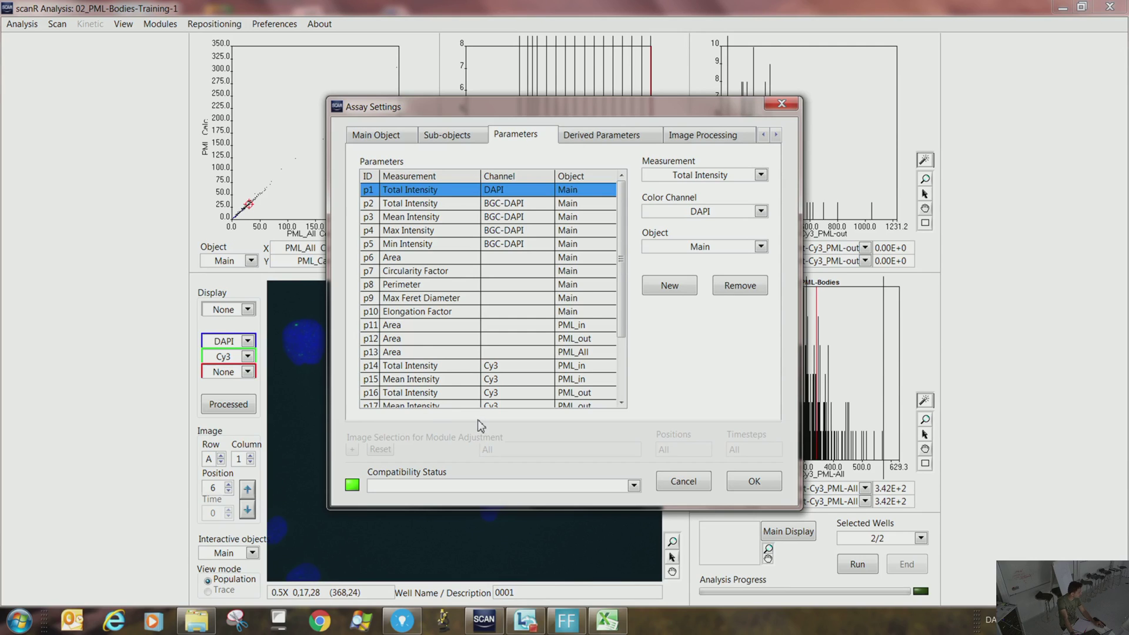
pyautogui.scroll(-2, 492, 354)
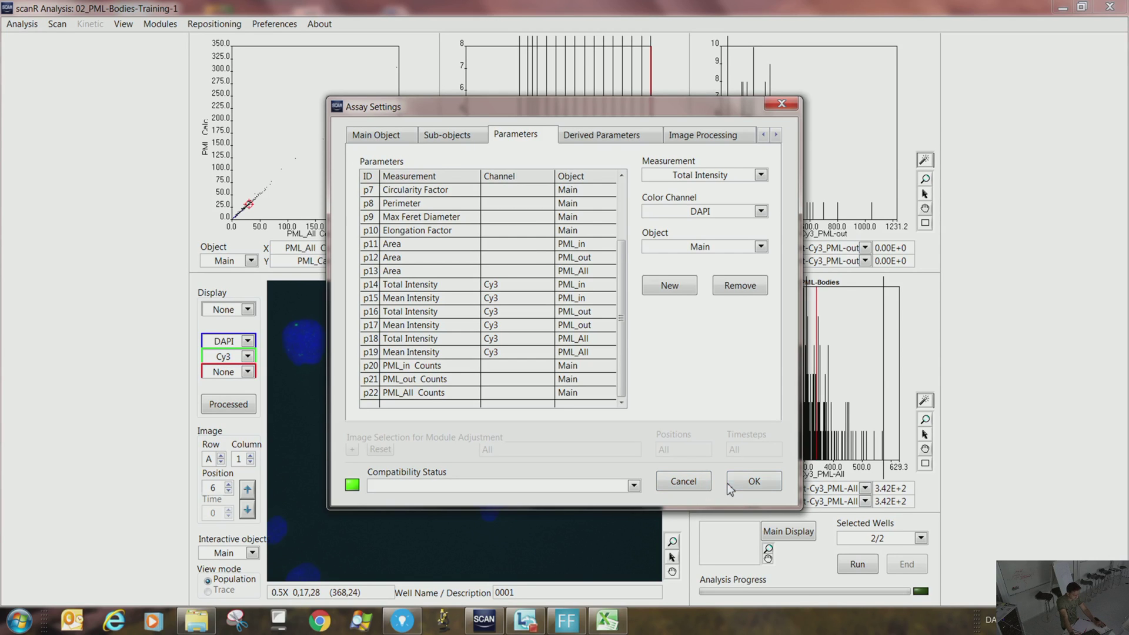
pyautogui.click(754, 481)
# Show the table export dialog for the 02_PML-Bodies analysis and close it.
pyautogui.click(22, 24)
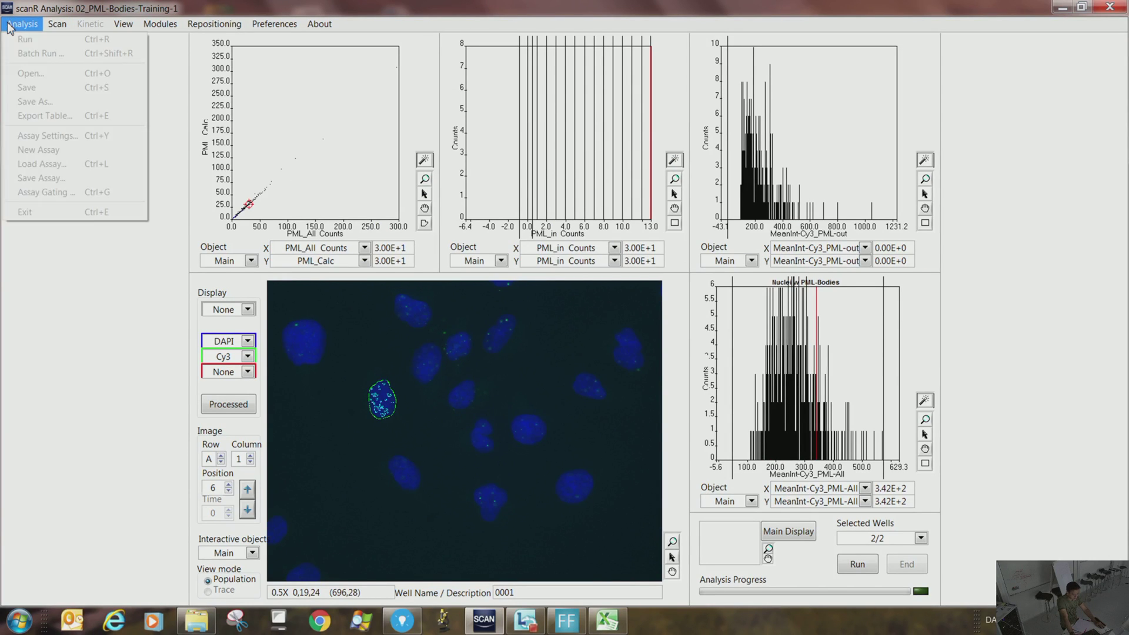
pyautogui.click(59, 118)
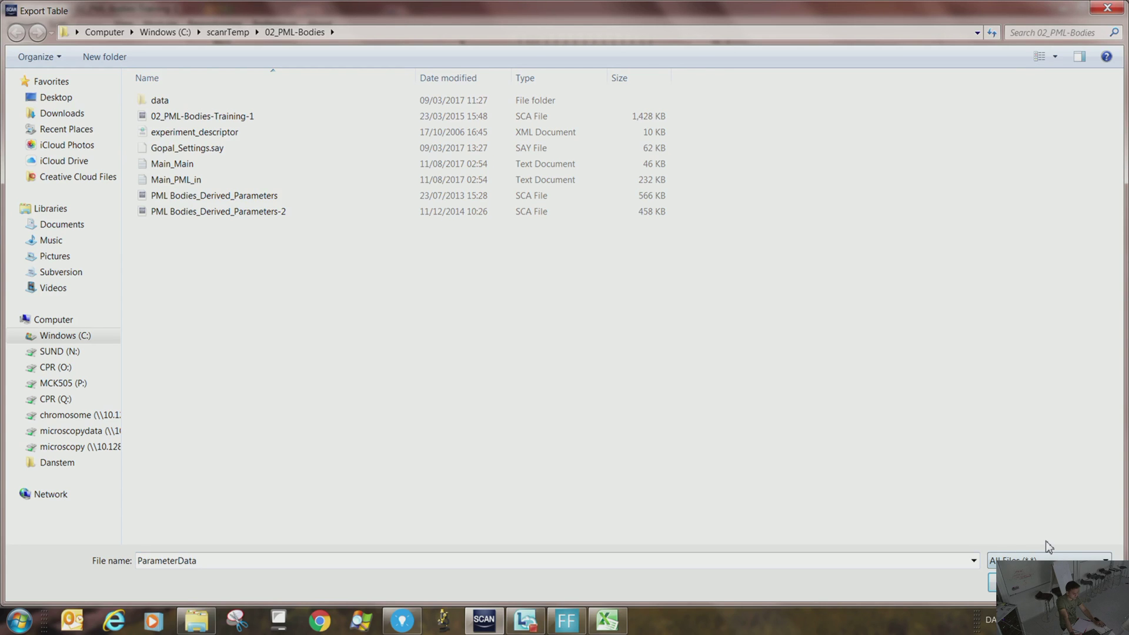
pyautogui.press('Return')
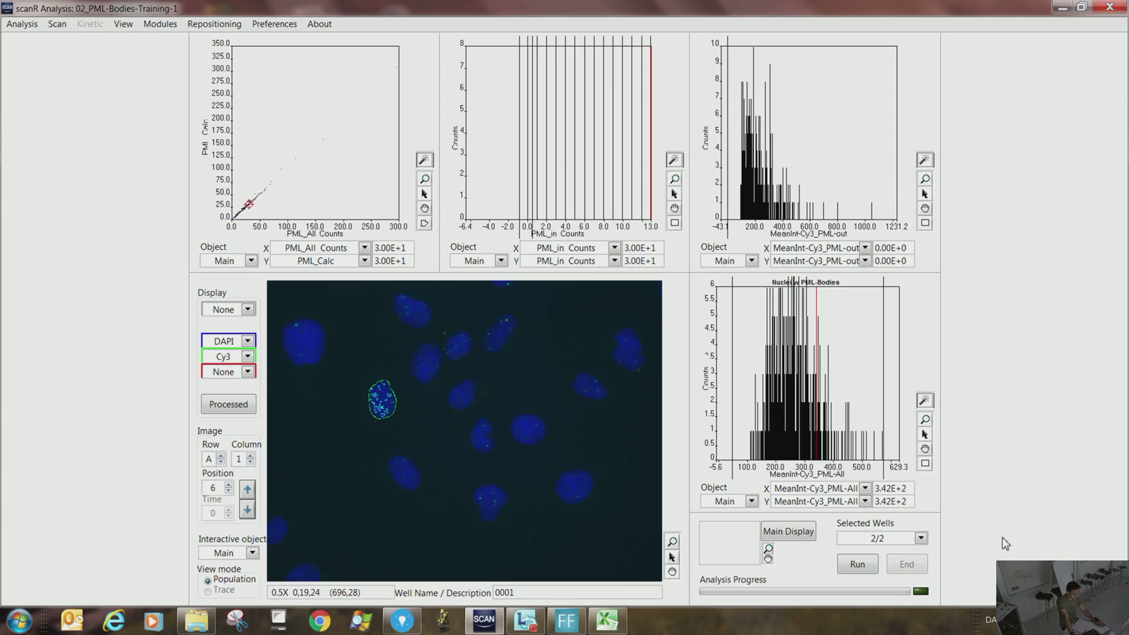
# Return to the Foci_Data folder in Windows Explorer and point out the Main_Main and Main_PML_in text files, ending with Main_Main selected.
pyautogui.click(196, 620)
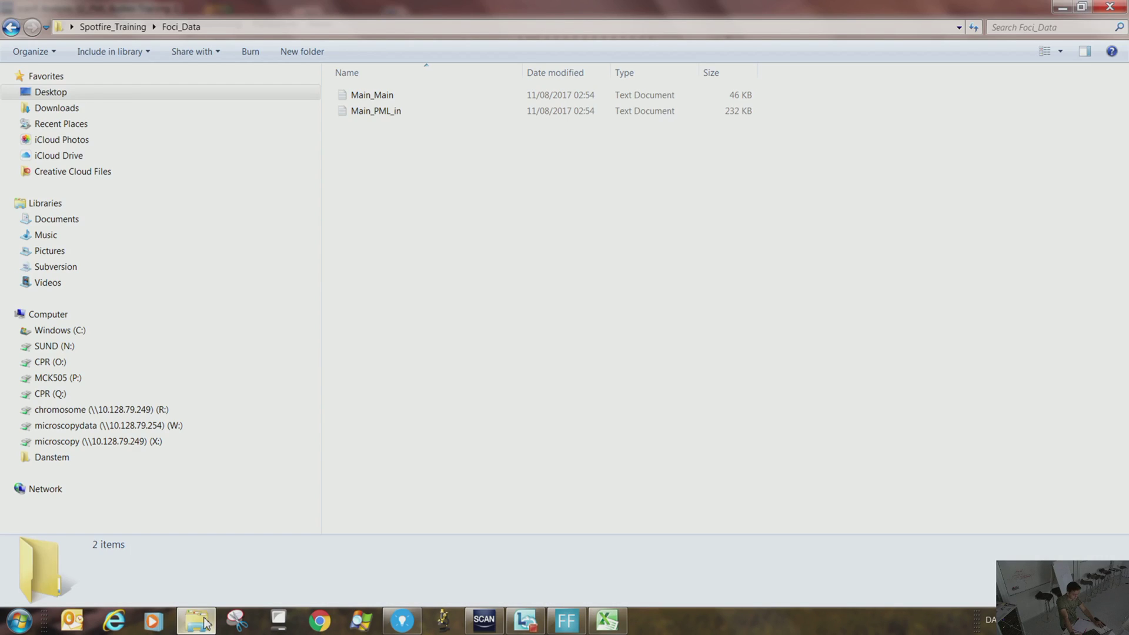
pyautogui.click(406, 115)
pyautogui.click(418, 180)
pyautogui.click(391, 99)
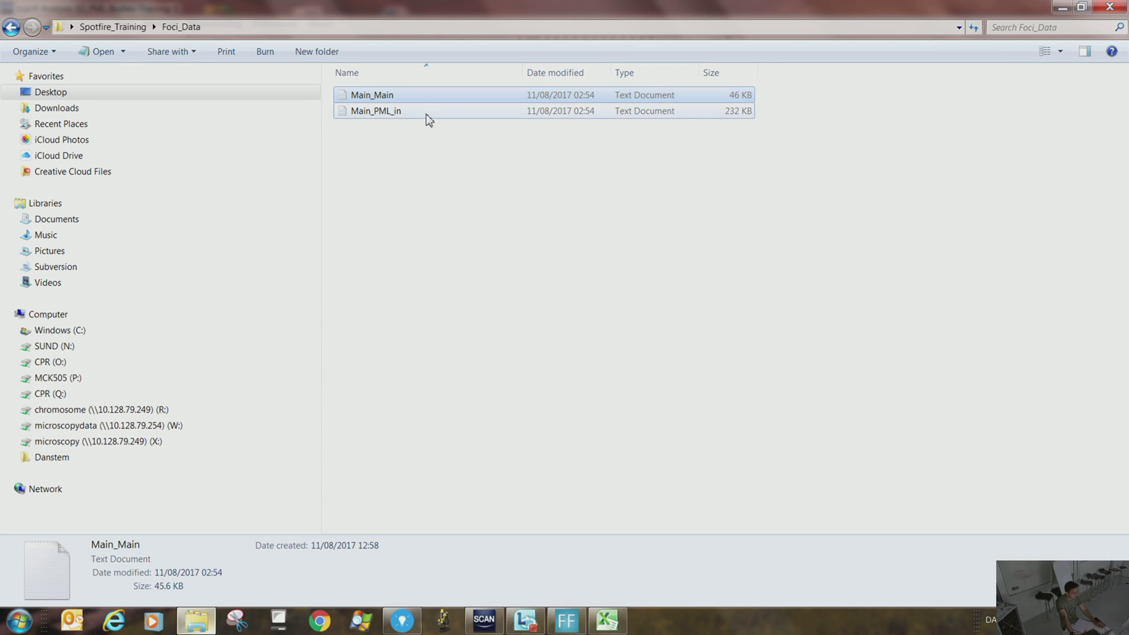
pyautogui.click(381, 119)
pyautogui.click(433, 201)
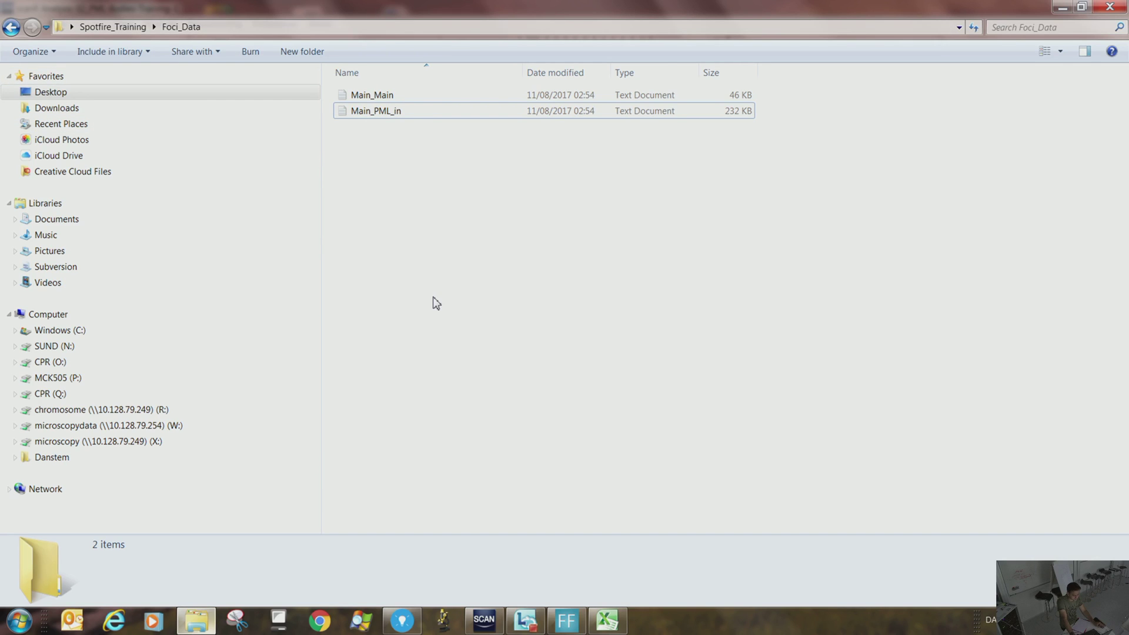
pyautogui.moveTo(774, 89); pyautogui.dragTo(724, 135)
pyautogui.click(644, 321)
pyautogui.click(389, 96)
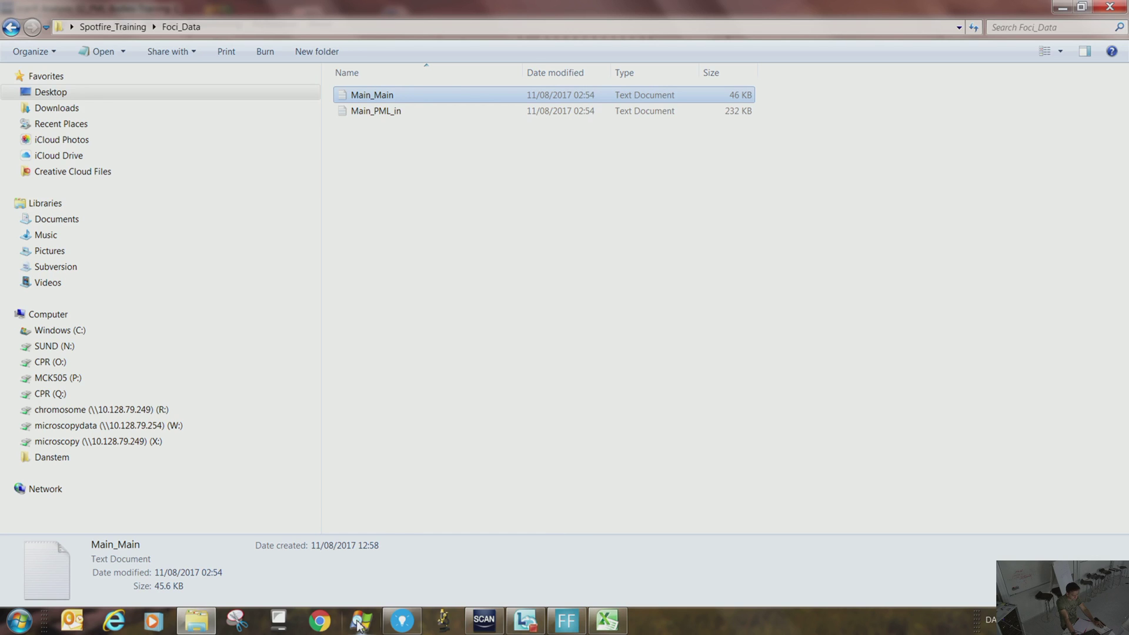
# Switch to TIBCO Spotfire, shrink its window so the Foci_Data files stay reachable, and load the Main_Main text file into it.
pyautogui.click(403, 622)
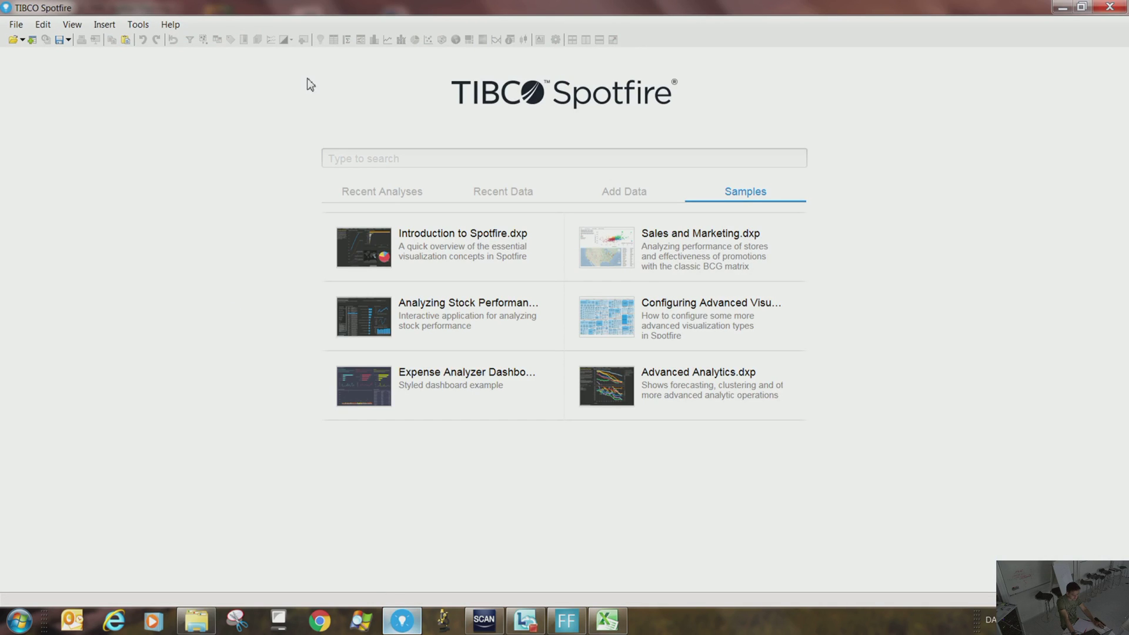
pyautogui.doubleClick(322, 11)
pyautogui.moveTo(525, 259); pyautogui.dragTo(557, 159)
pyautogui.click(386, 97)
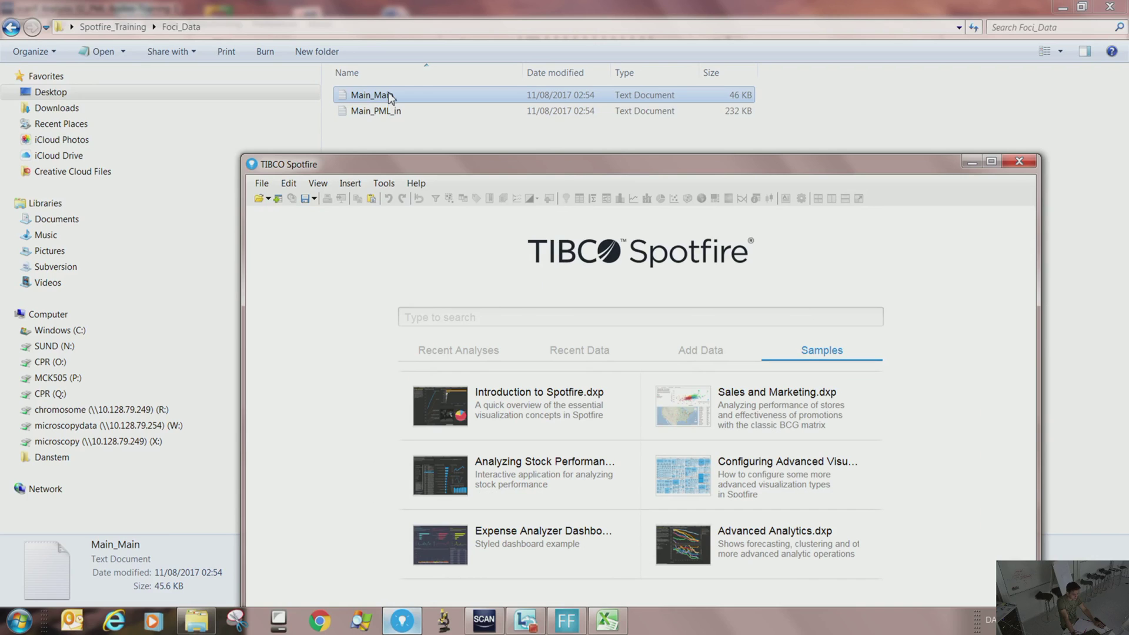
pyautogui.moveTo(383, 103); pyautogui.dragTo(380, 423)
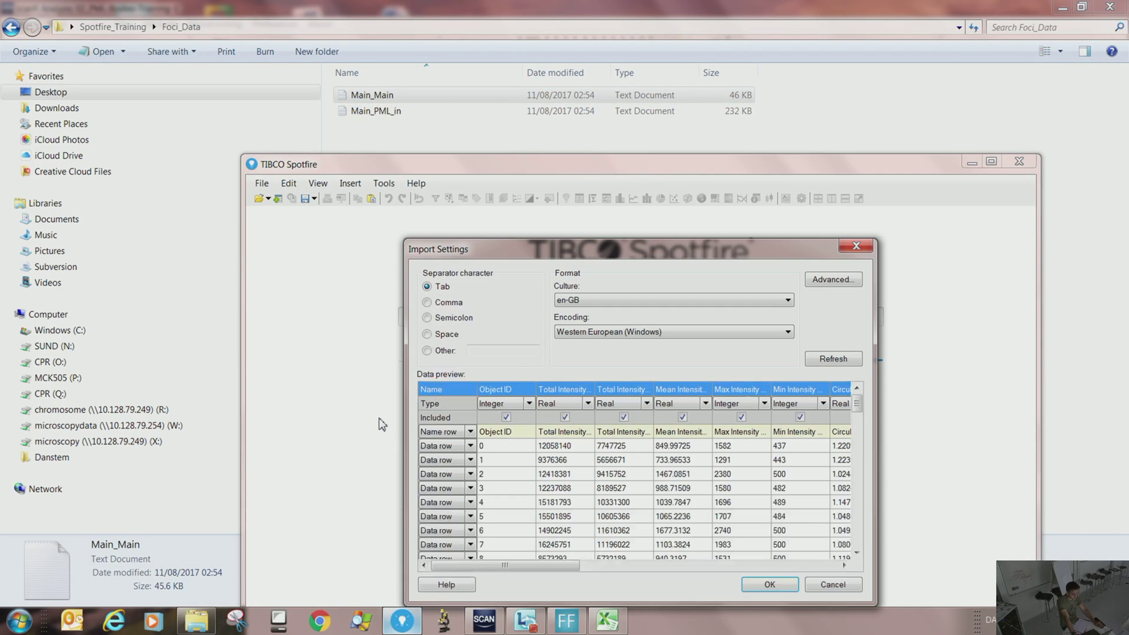
# Enlarge the Import Settings preview, import the Main_Main data with the Tab separator, and maximize the Spotfire window.
pyautogui.moveTo(653, 238); pyautogui.dragTo(580, 146)
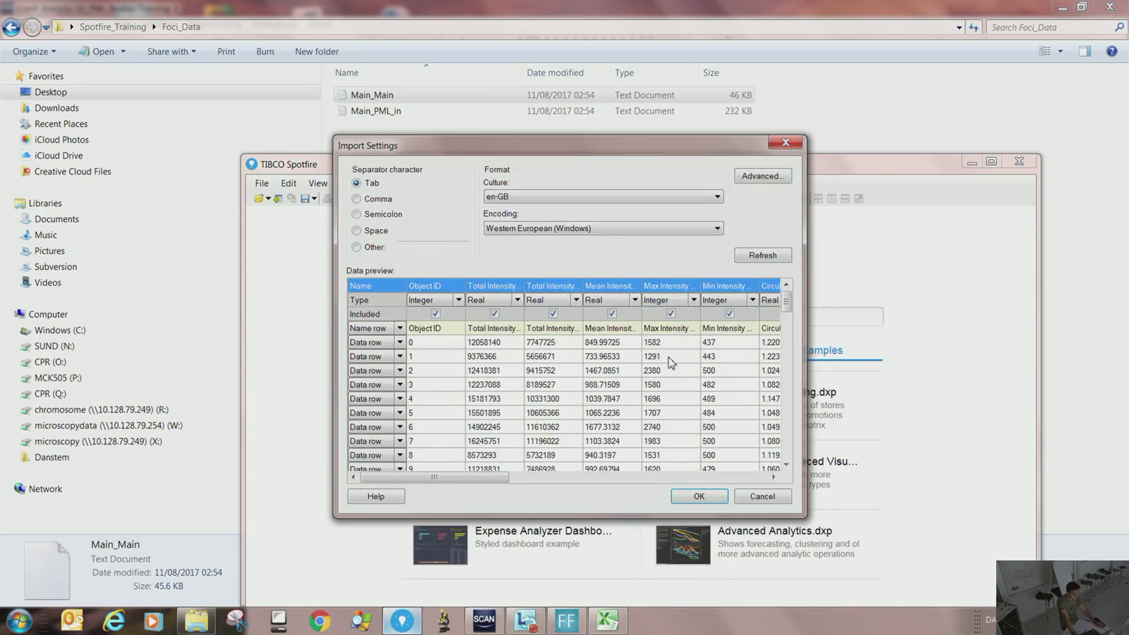
pyautogui.moveTo(803, 517); pyautogui.dragTo(1023, 570)
pyautogui.moveTo(683, 531); pyautogui.dragTo(582, 526)
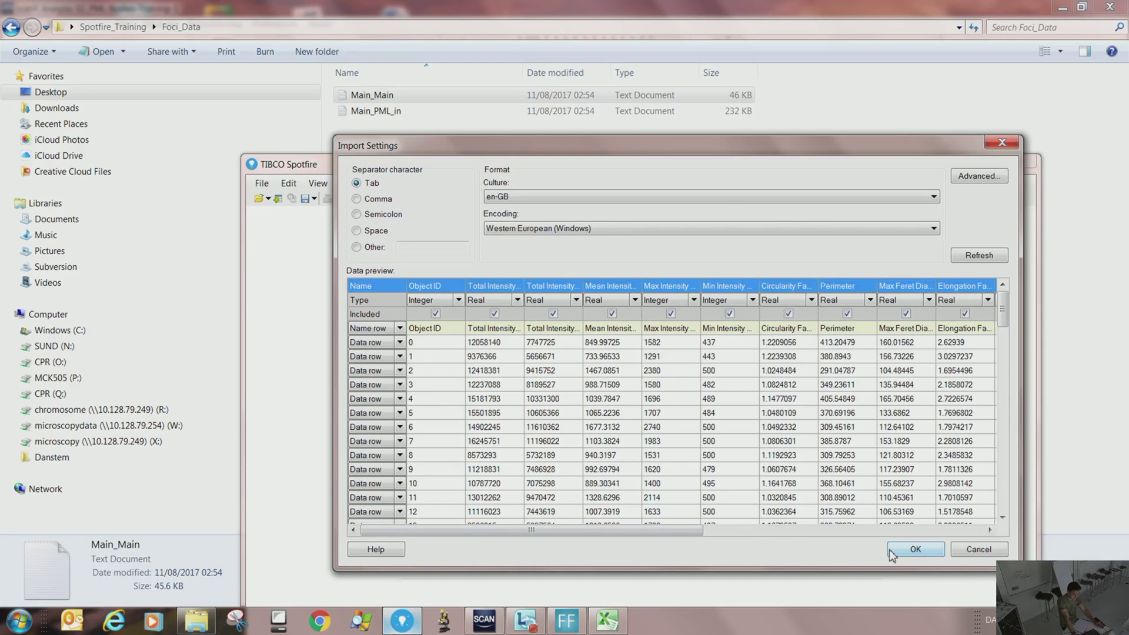
pyautogui.click(923, 551)
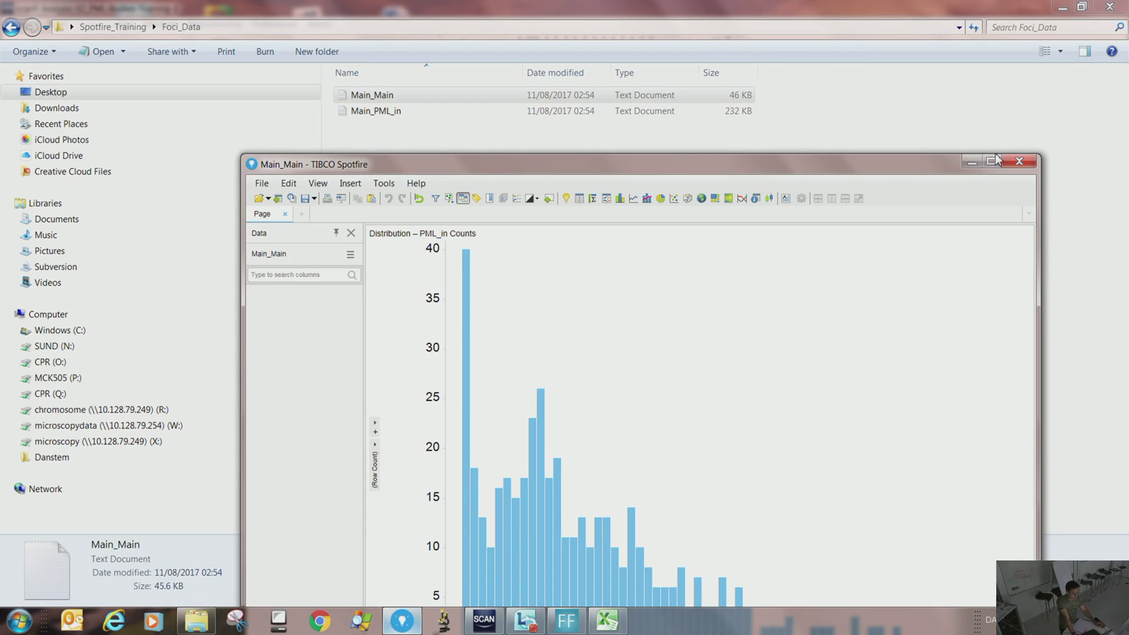
pyautogui.click(993, 159)
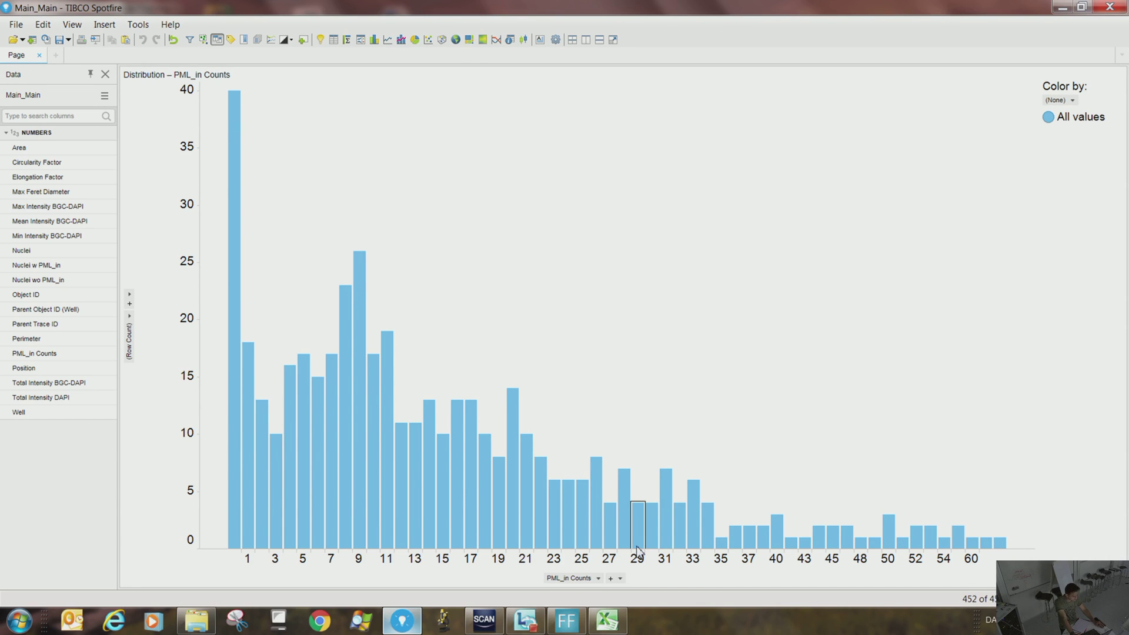
# Set the bar chart's category axis to Well and check the row count of well 1.
pyautogui.click(599, 578)
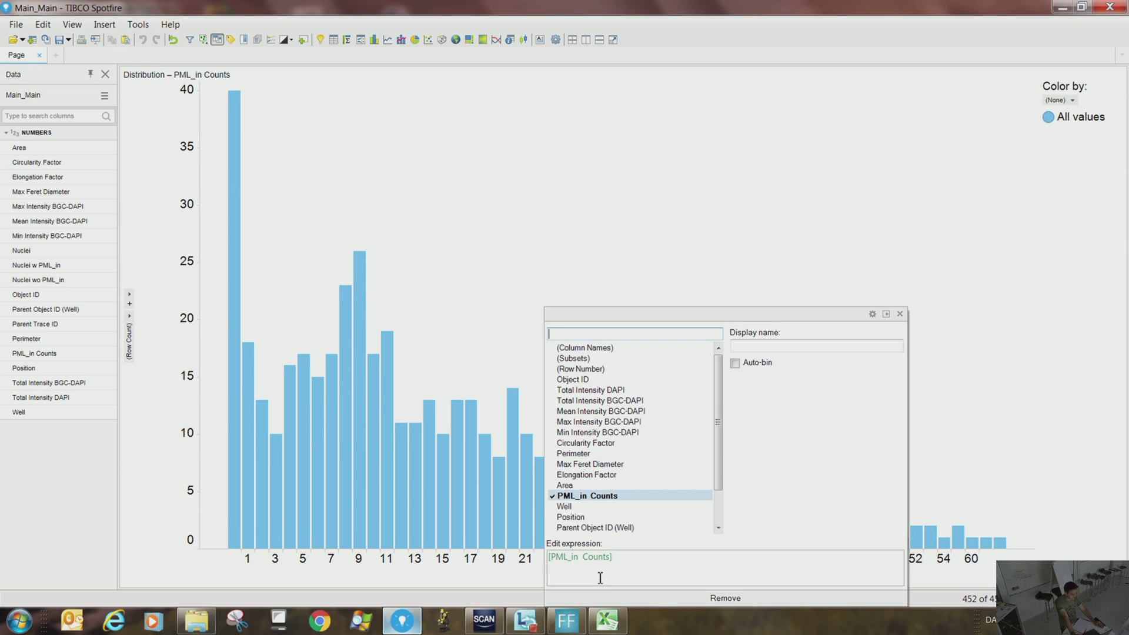
pyautogui.click(584, 508)
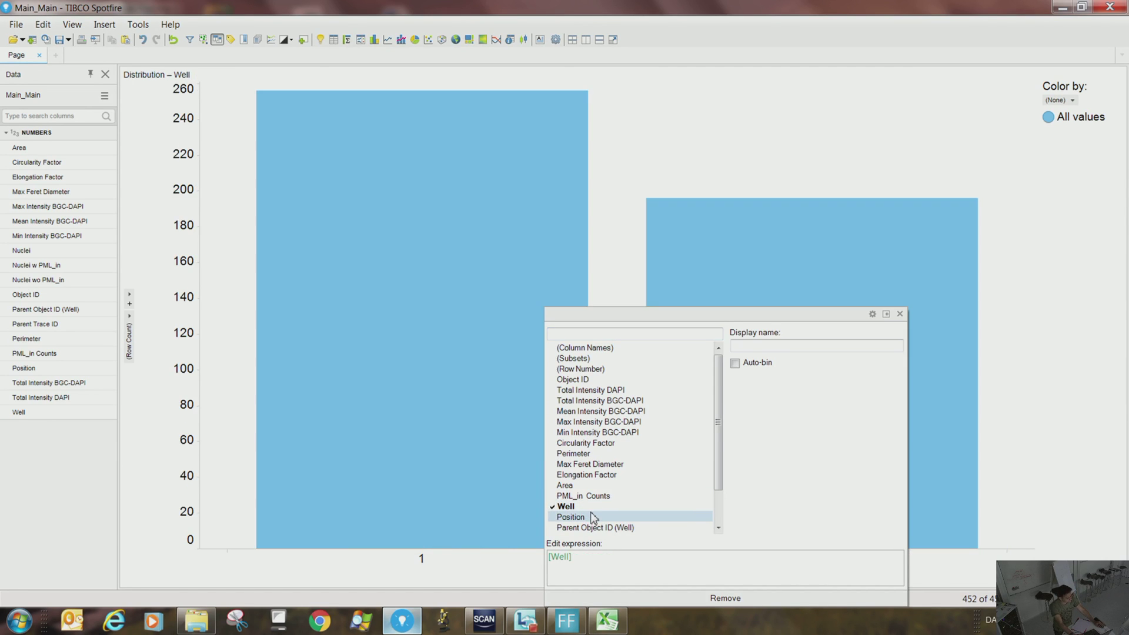
pyautogui.click(601, 248)
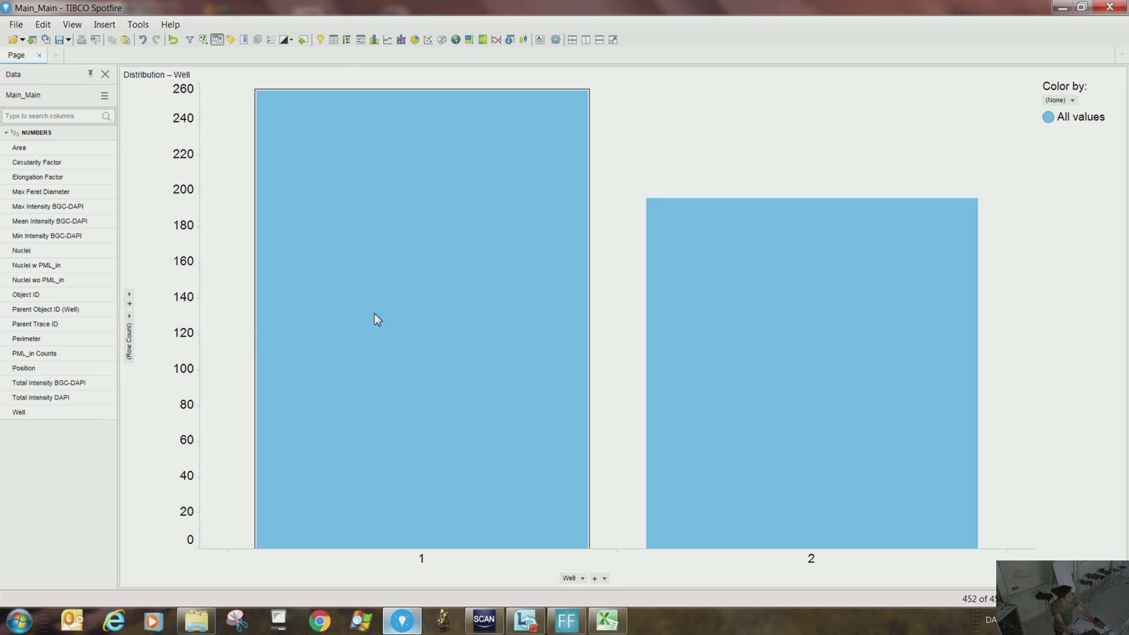
pyautogui.moveTo(266, 102)
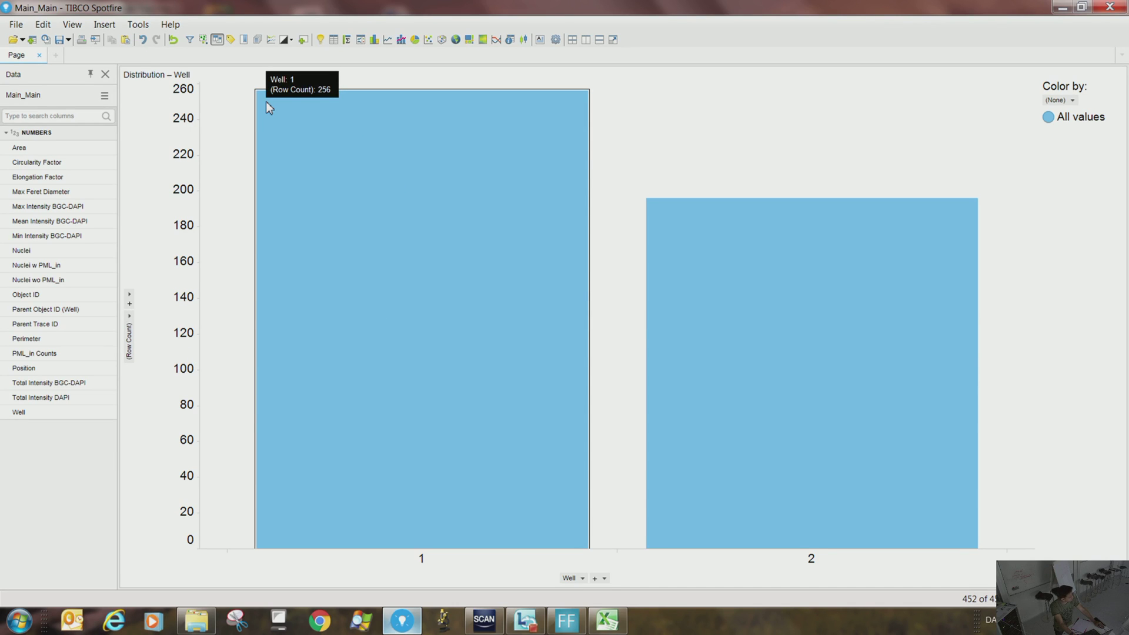
# Add Position as a second column on the category axis, after Well.
pyautogui.click(596, 579)
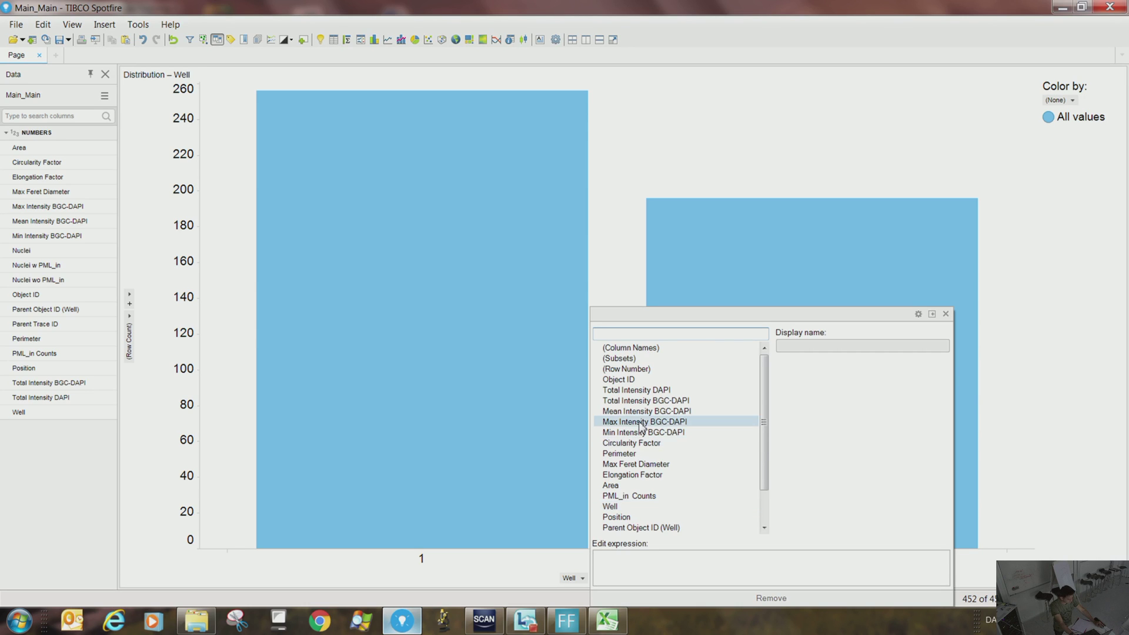
pyautogui.click(631, 518)
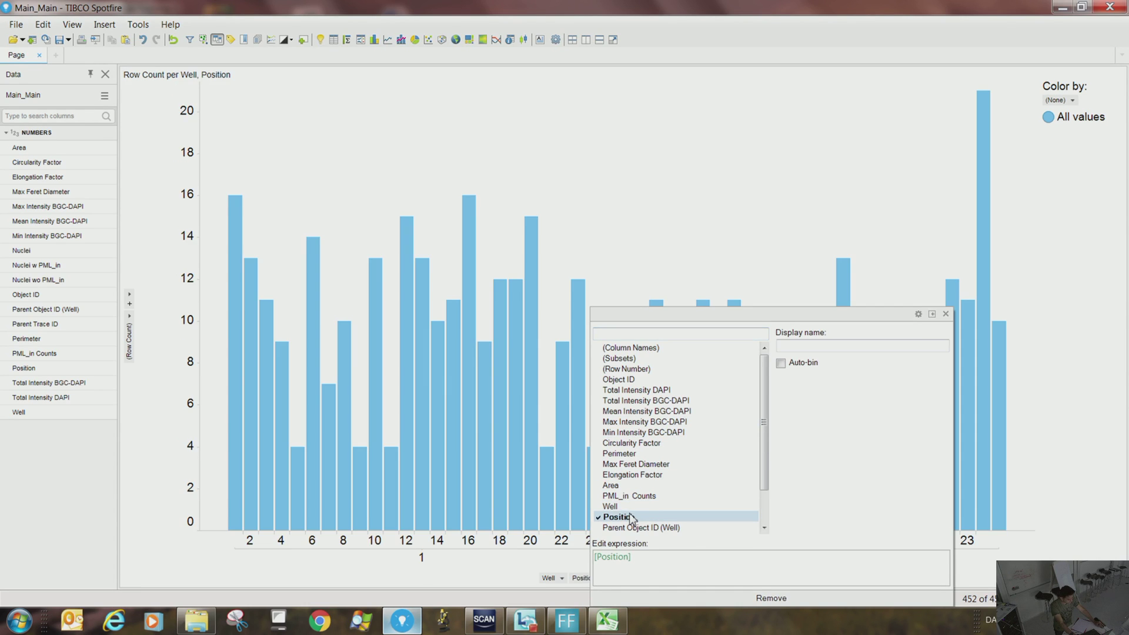
pyautogui.click(665, 237)
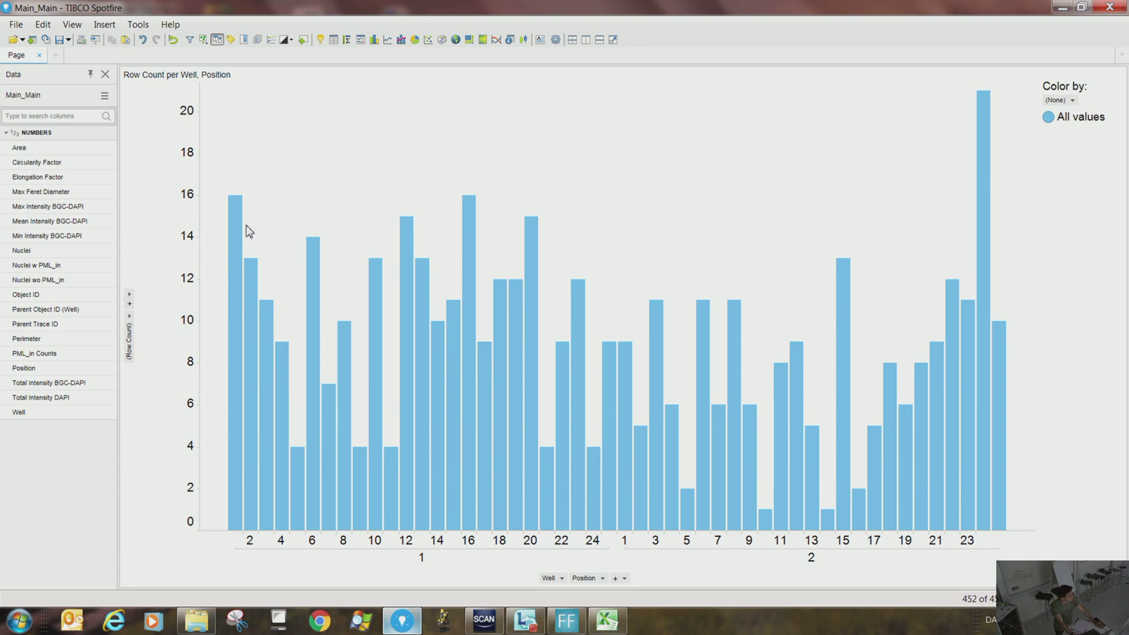
# Color the row-count bars by Well.
pyautogui.moveTo(239, 205)
pyautogui.click(1071, 100)
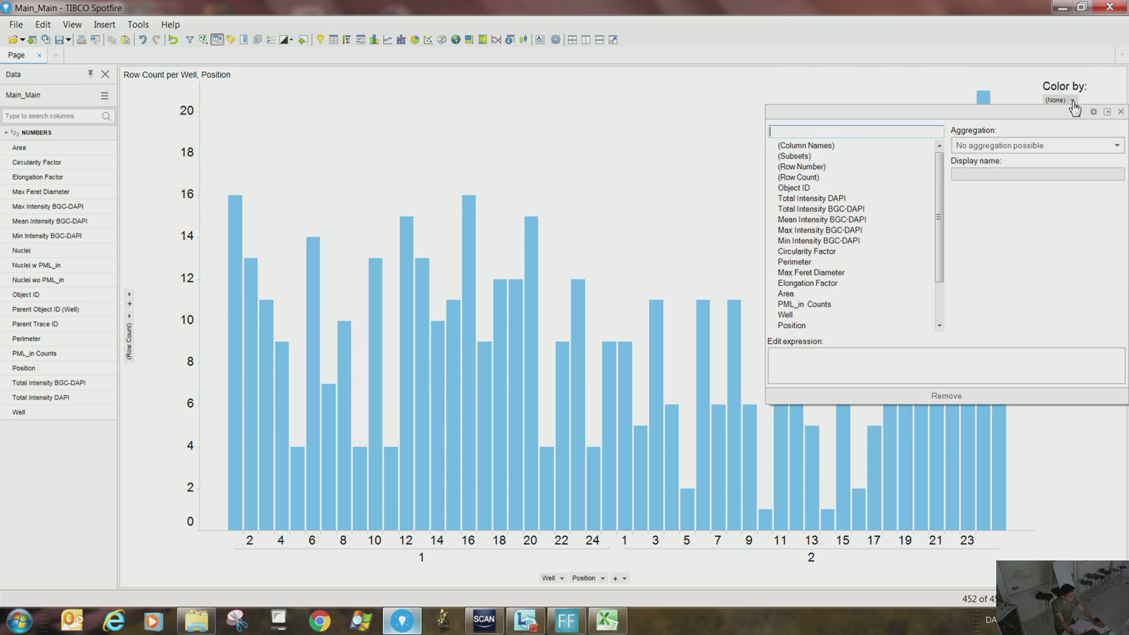
pyautogui.click(817, 316)
pyautogui.click(588, 180)
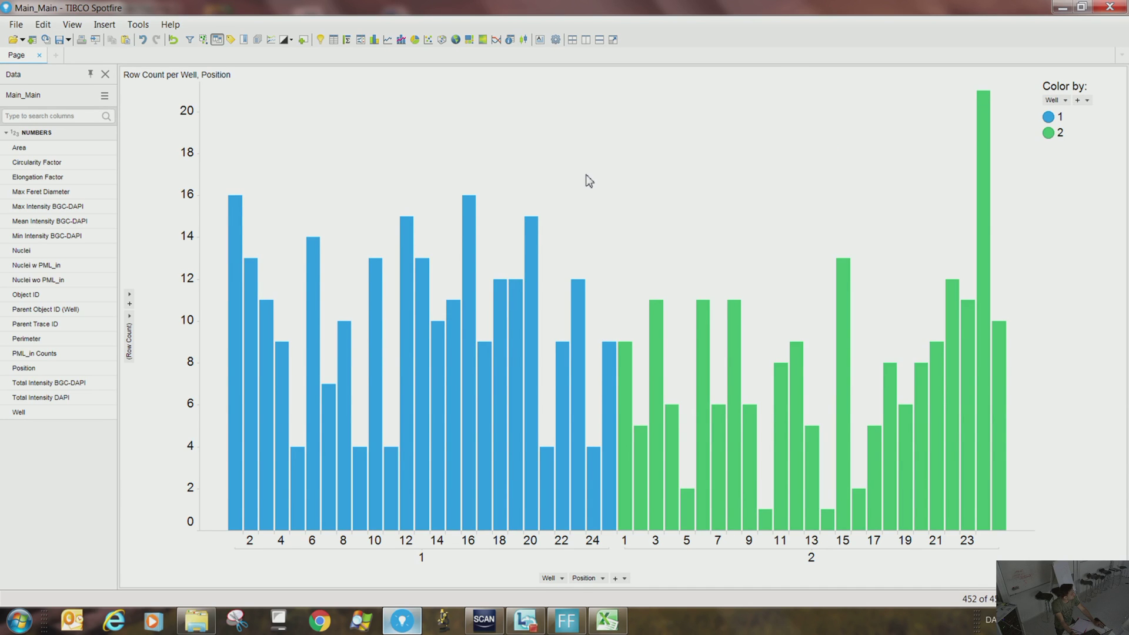
# Try Max Intensity BGC-DAPI as a second coloring column after Well, check its aggregation options, and remove the column again.
pyautogui.click(1078, 101)
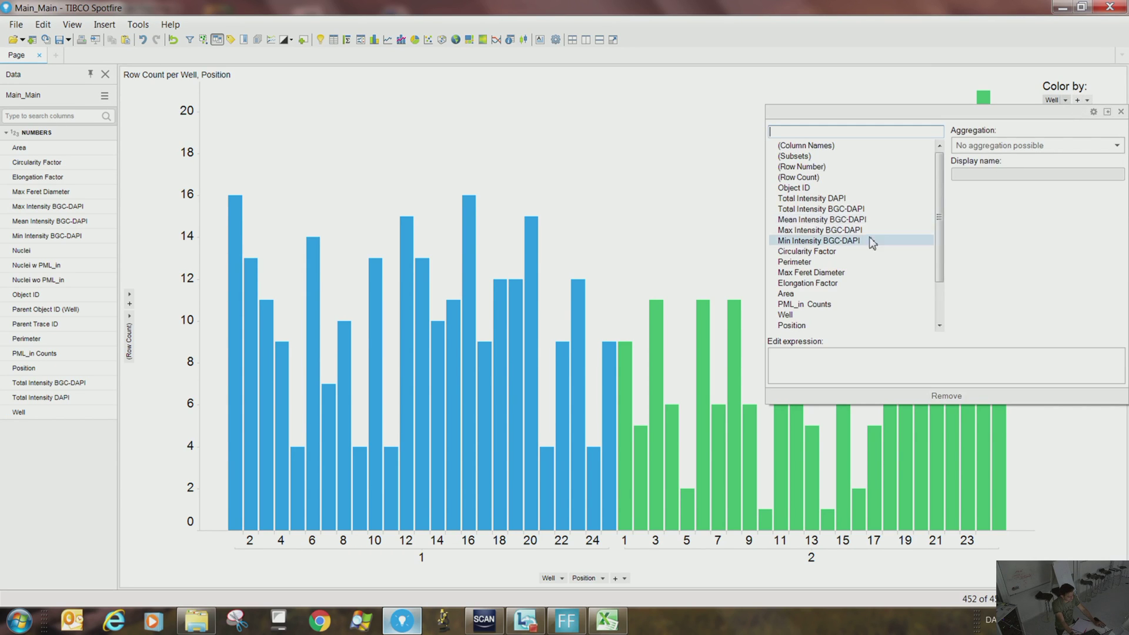
pyautogui.click(857, 233)
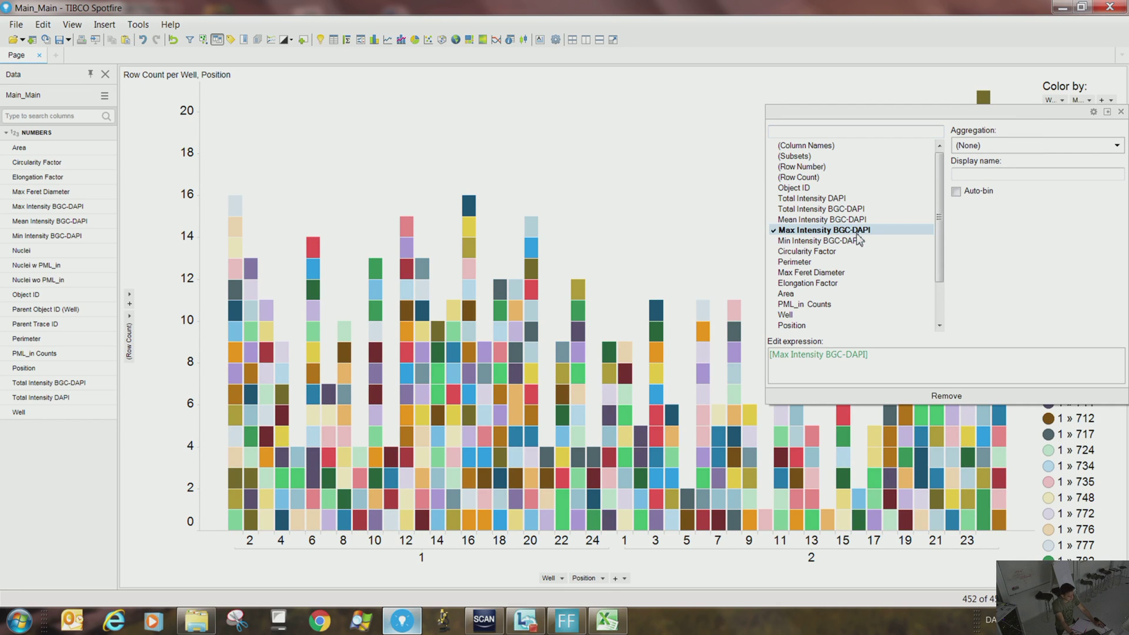
pyautogui.click(1045, 151)
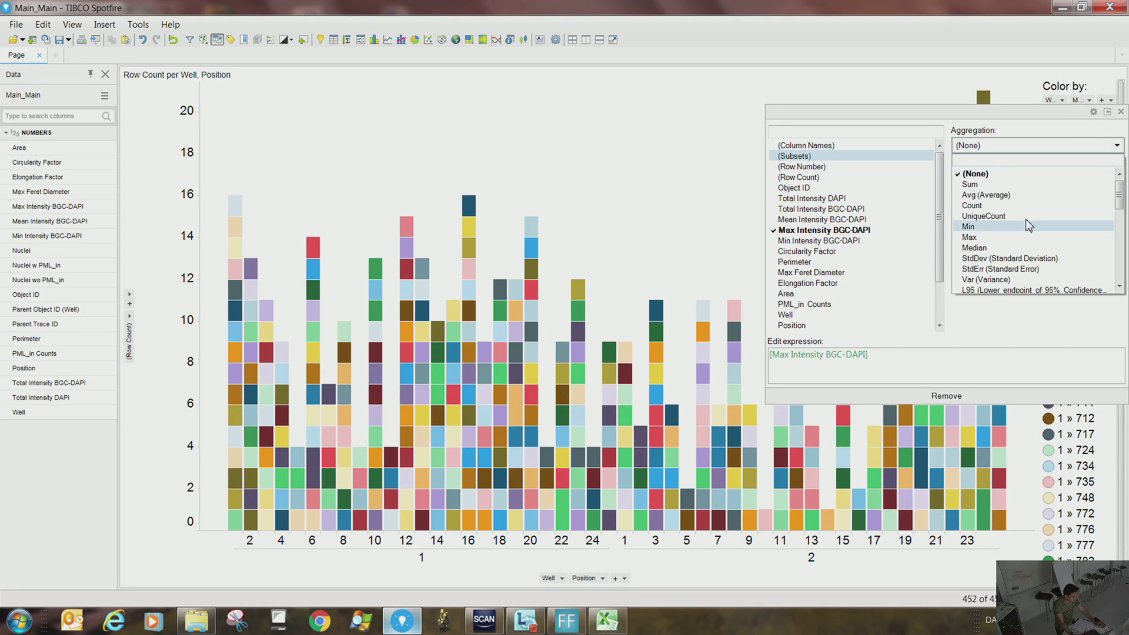
pyautogui.scroll(-2, 822, 274)
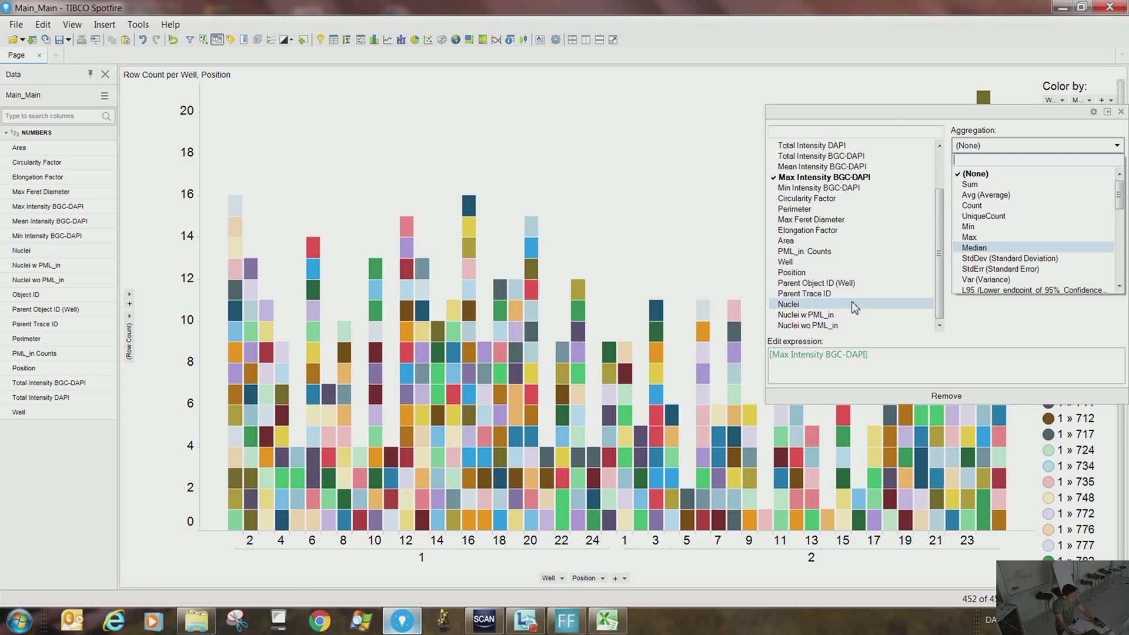
pyautogui.click(889, 116)
pyautogui.click(1121, 112)
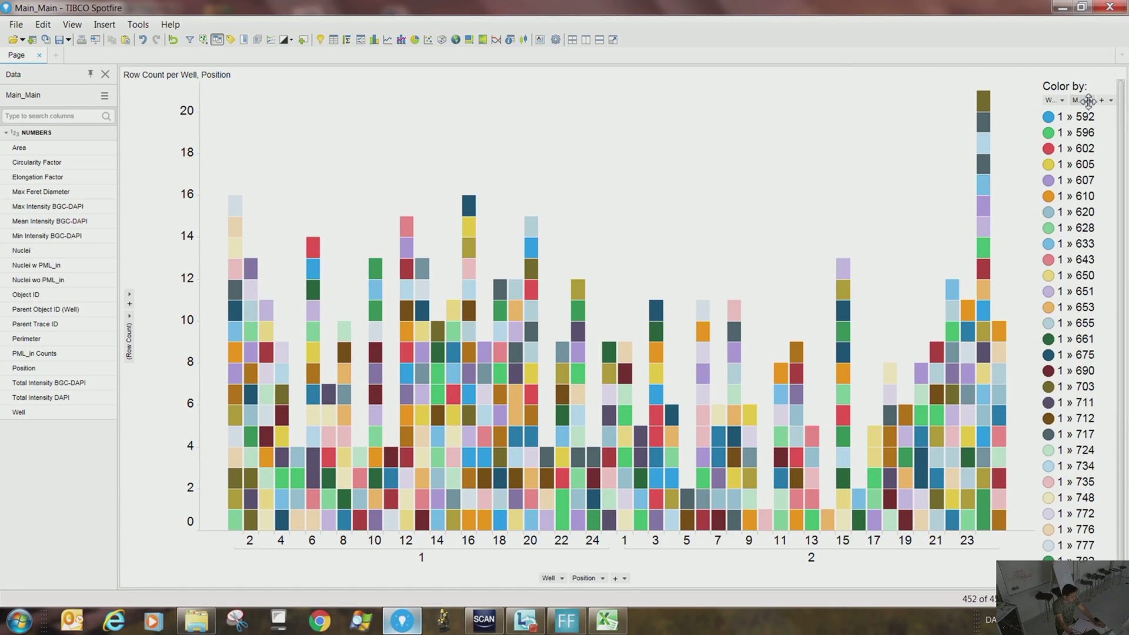
pyautogui.click(1088, 101)
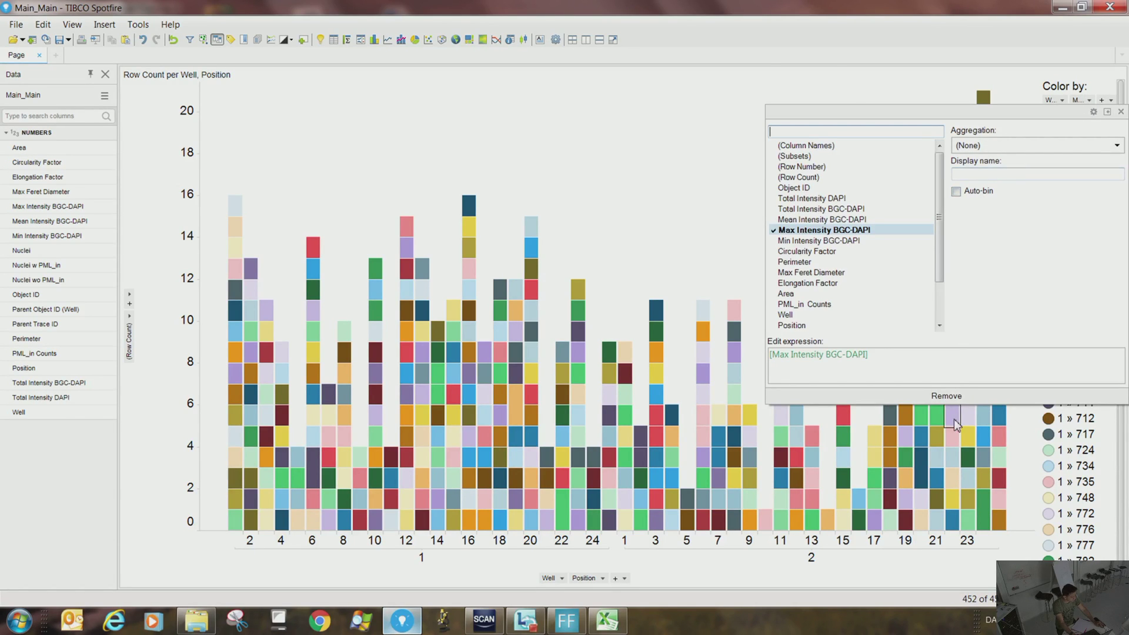
pyautogui.click(946, 396)
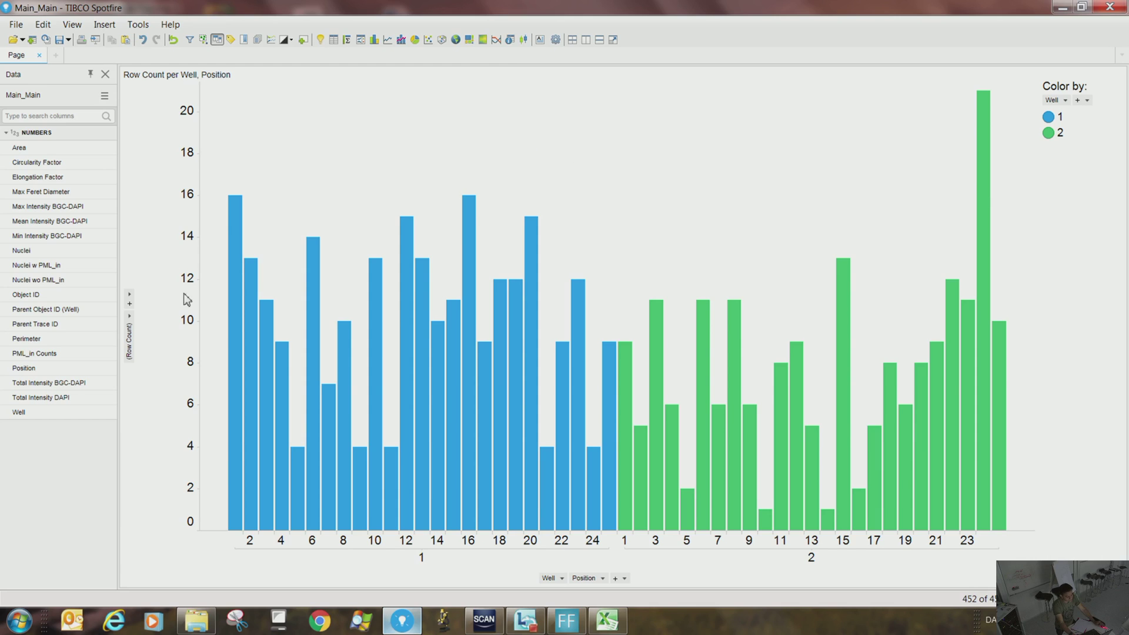
# Set the bar chart's value axis to the sum of Total Intensity DAPI.
pyautogui.click(130, 316)
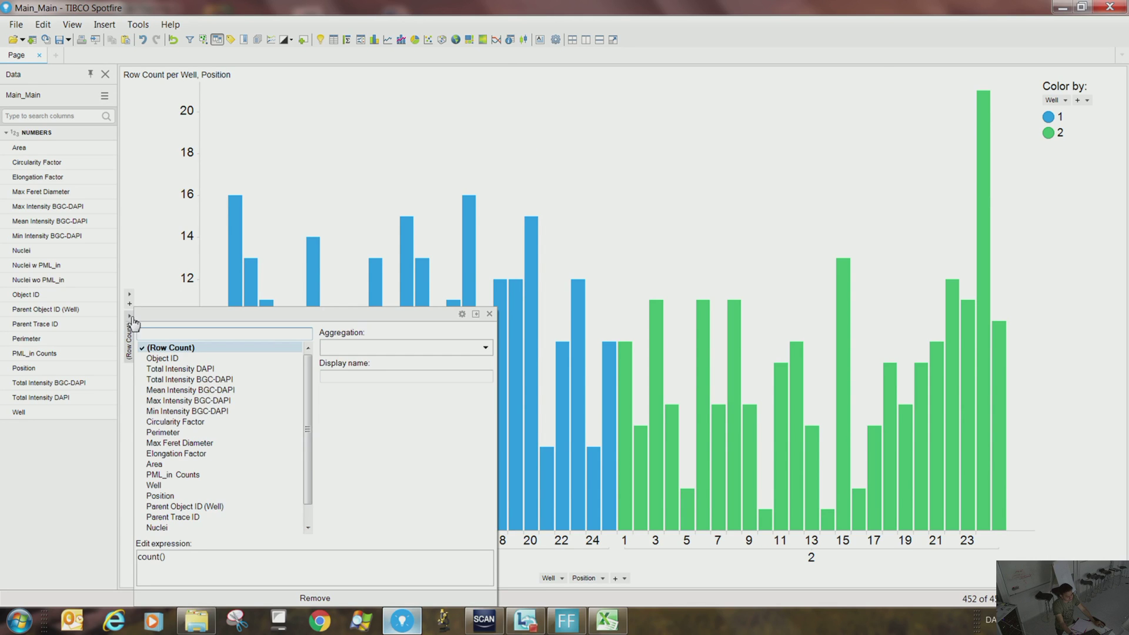
pyautogui.click(183, 369)
pyautogui.click(553, 160)
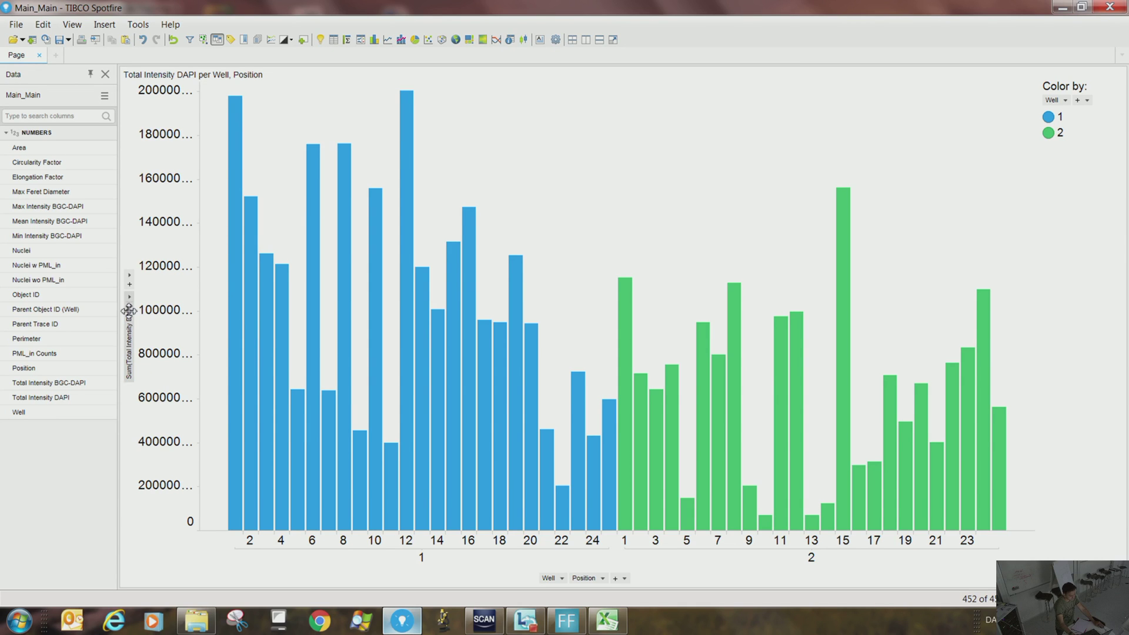
pyautogui.moveTo(840, 499)
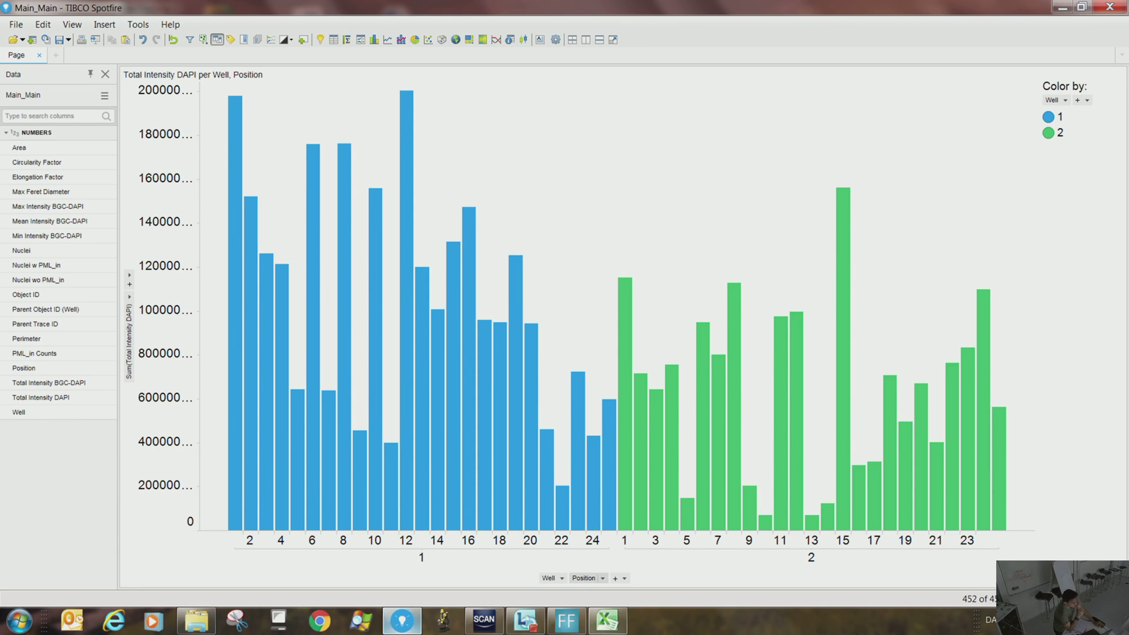
# Switch to scanR Analysis and open the Well Overview of well 1 from the plate view.
pyautogui.click(478, 613)
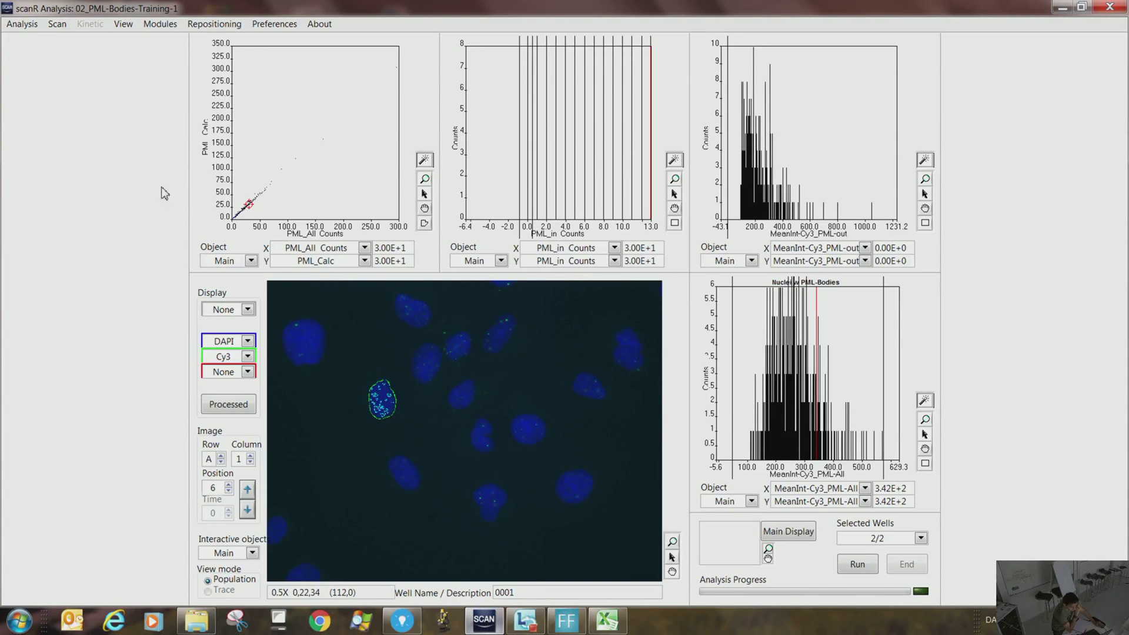
pyautogui.click(57, 24)
pyautogui.click(88, 109)
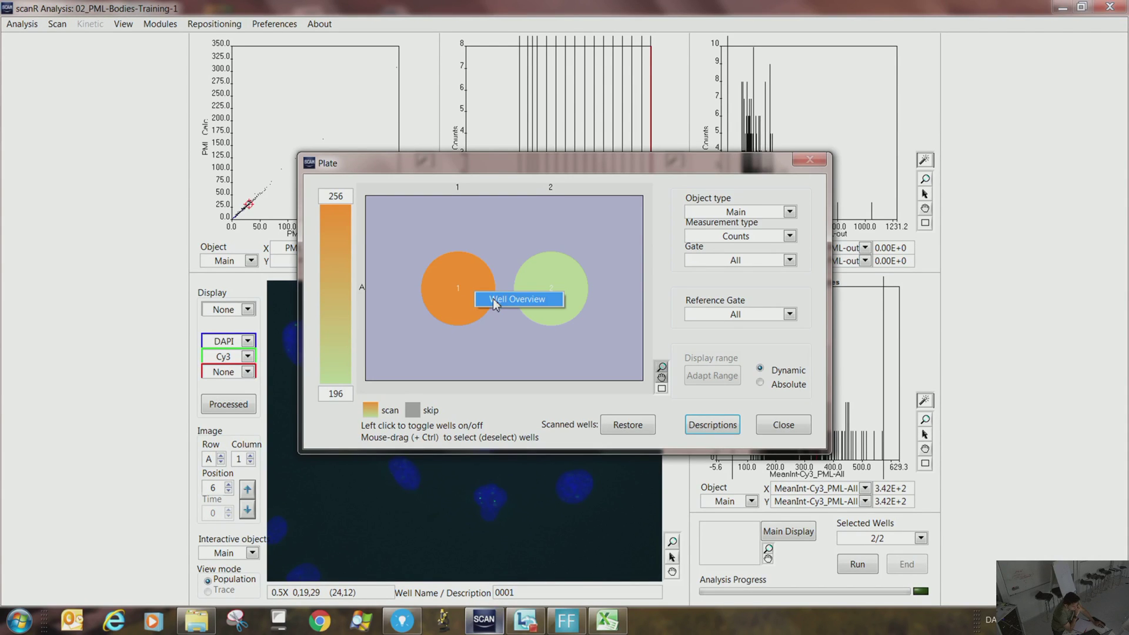
pyautogui.doubleClick(474, 292)
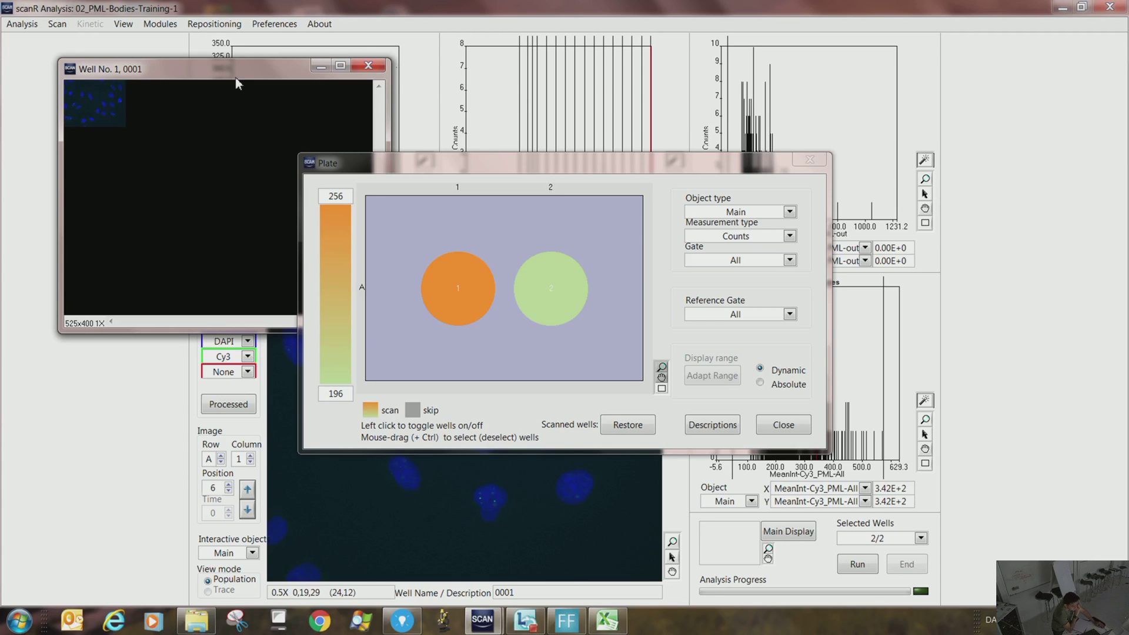
# Reposition the Well No. 1 overview and display the images of the second and third positions in its first row.
pyautogui.moveTo(234, 73); pyautogui.dragTo(166, 153)
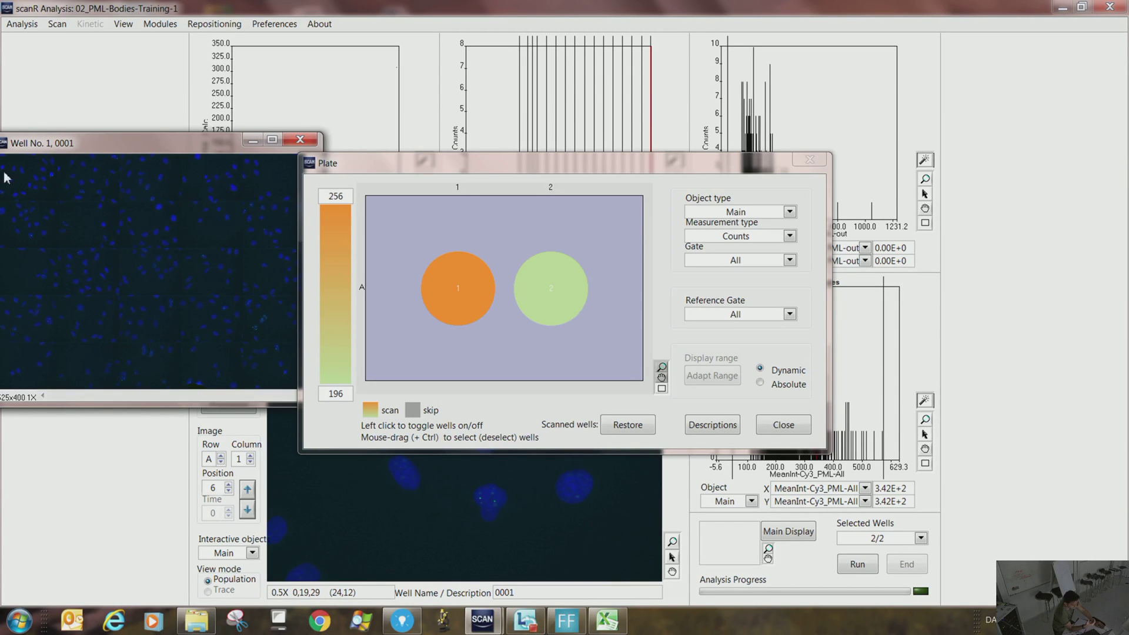
pyautogui.click(86, 184)
pyautogui.click(147, 185)
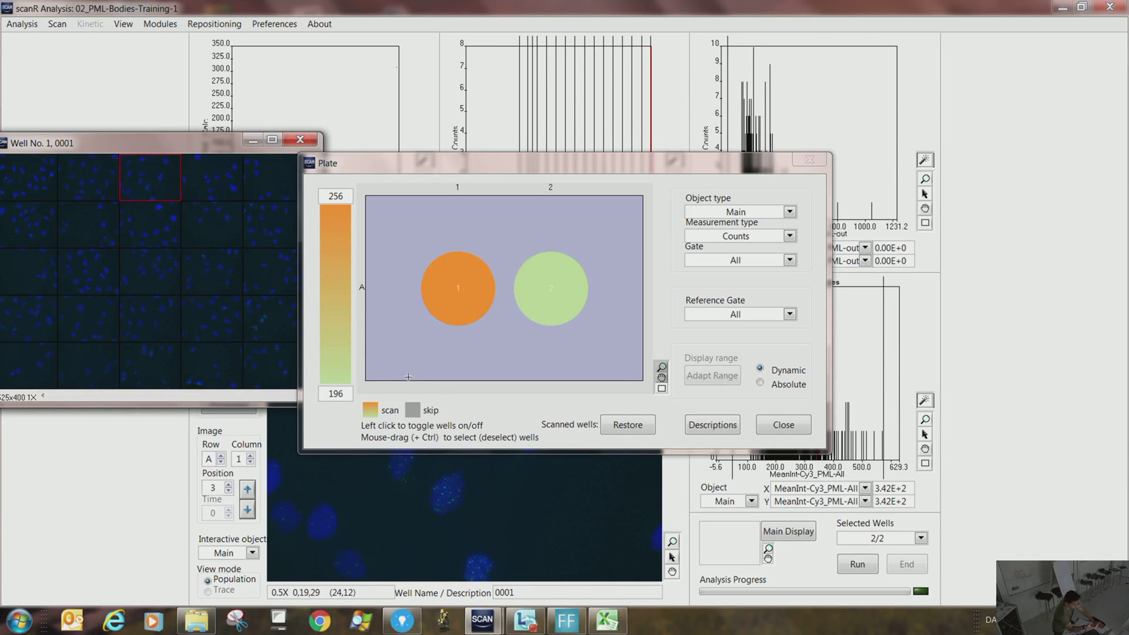
# Switch back to TIBCO Spotfire, set the value axis to Row Count, and briefly mark the bar of well 1, position 1.
pyautogui.click(402, 620)
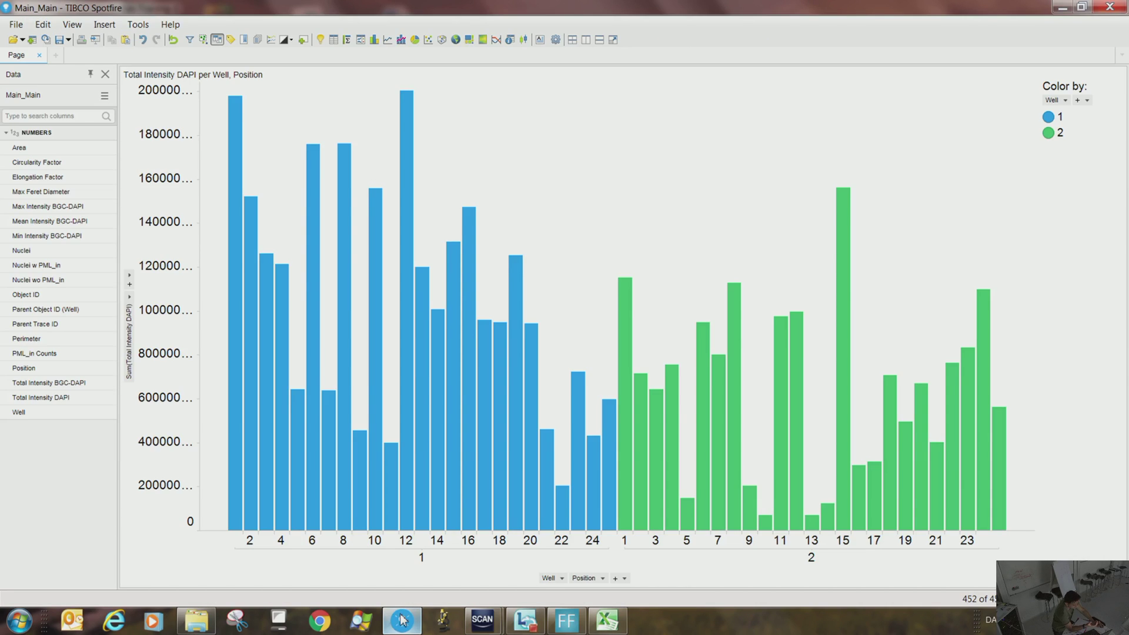
pyautogui.click(129, 300)
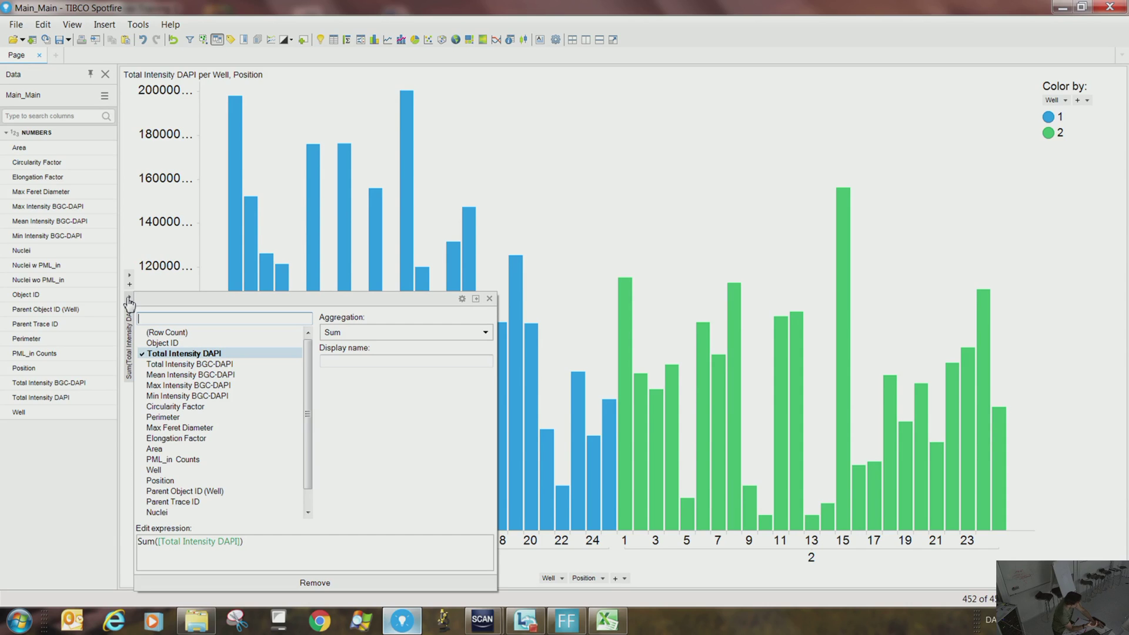
pyautogui.click(171, 333)
pyautogui.click(279, 180)
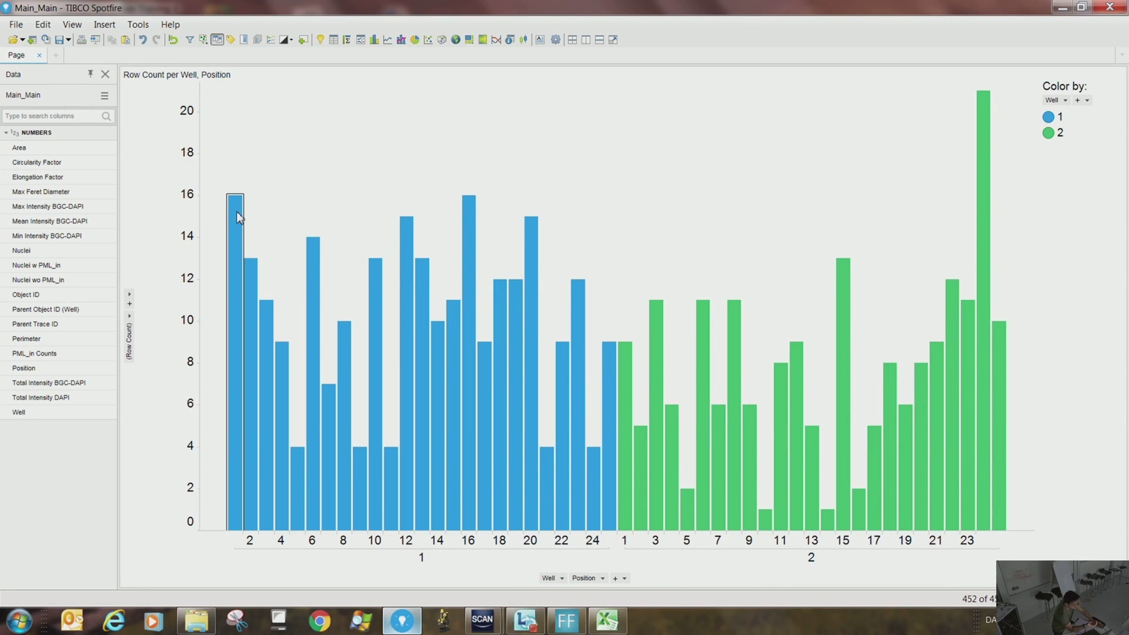
pyautogui.click(236, 210)
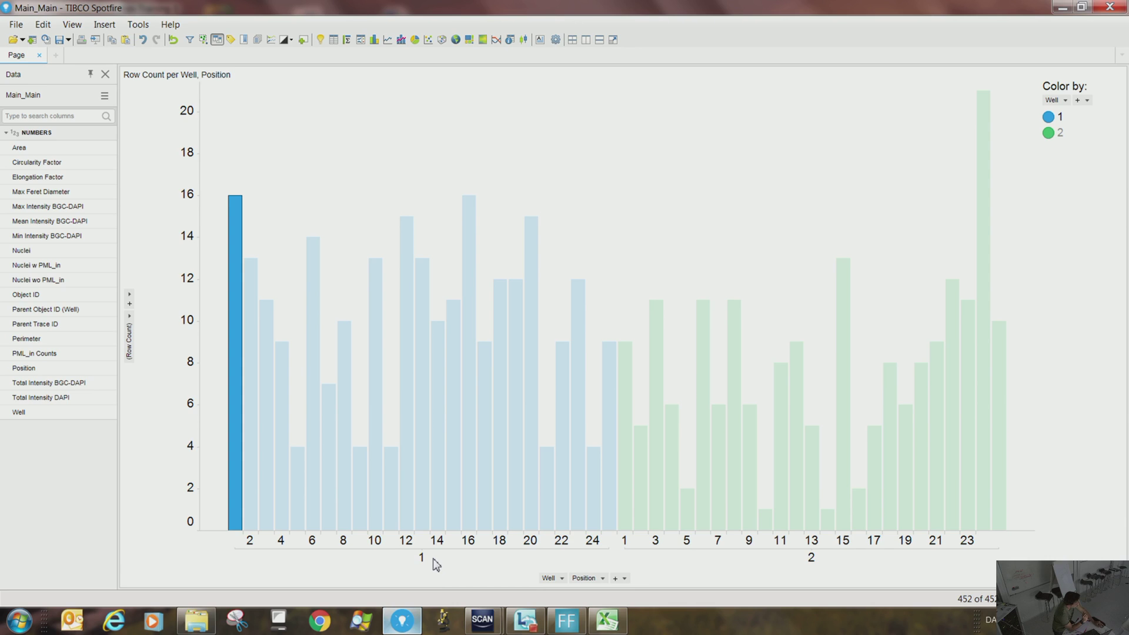
pyautogui.click(448, 144)
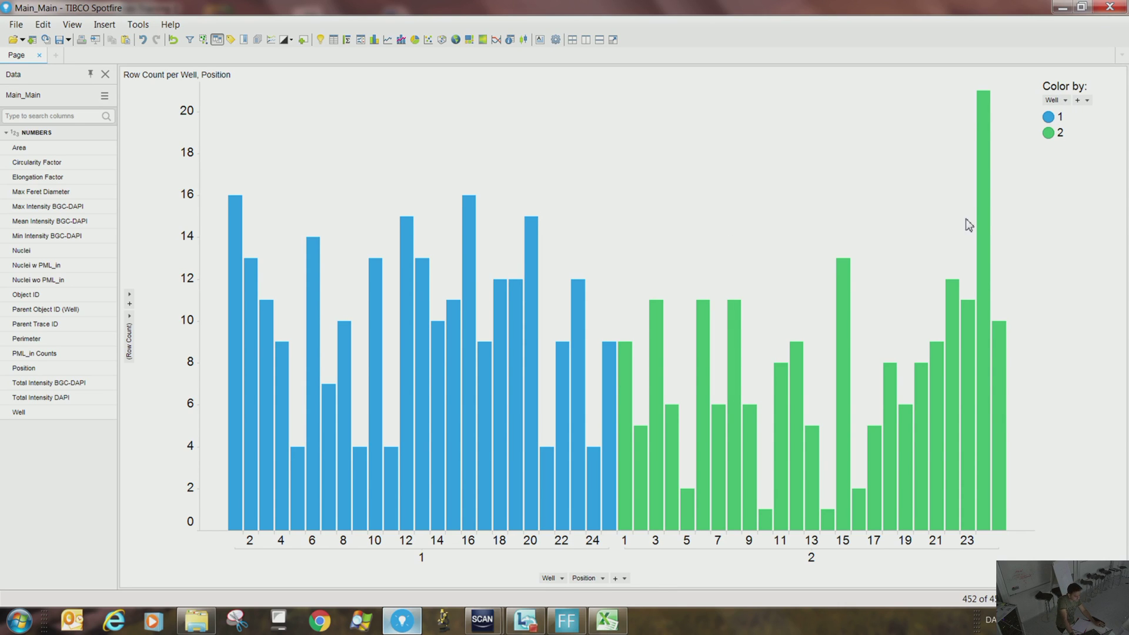
pyautogui.click(603, 579)
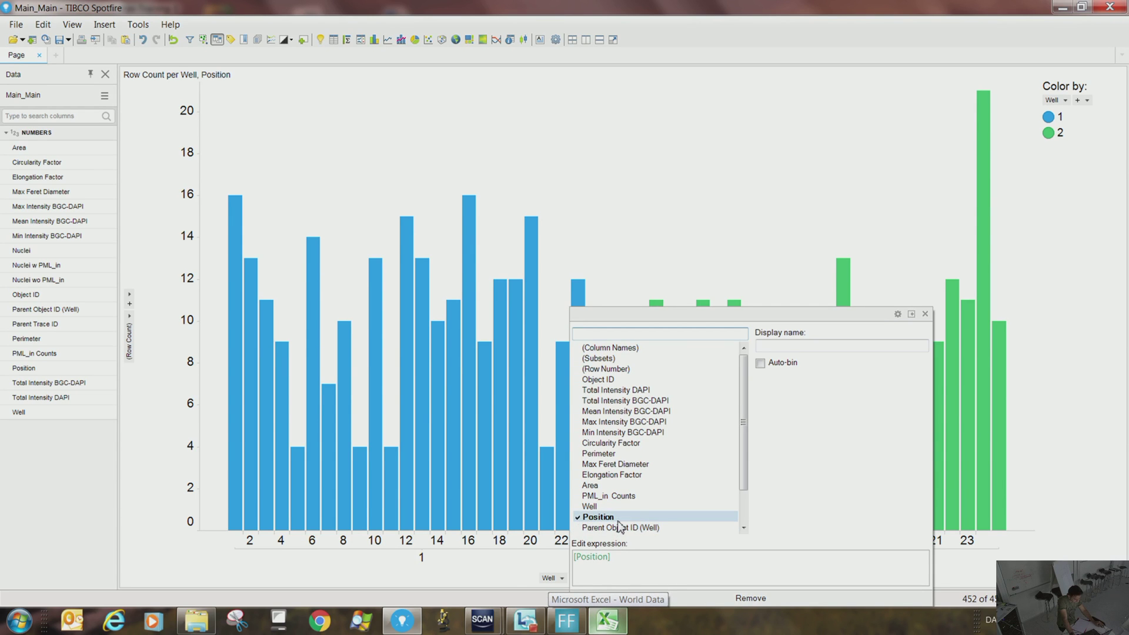
pyautogui.scroll(-2, 748, 496)
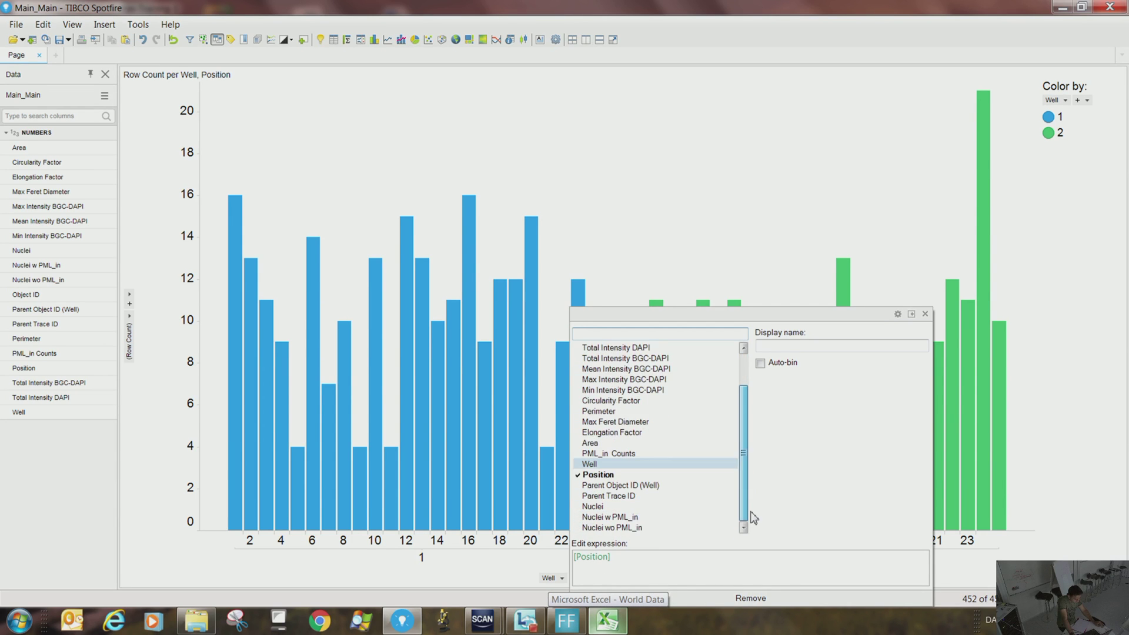
pyautogui.scroll(2, 752, 518)
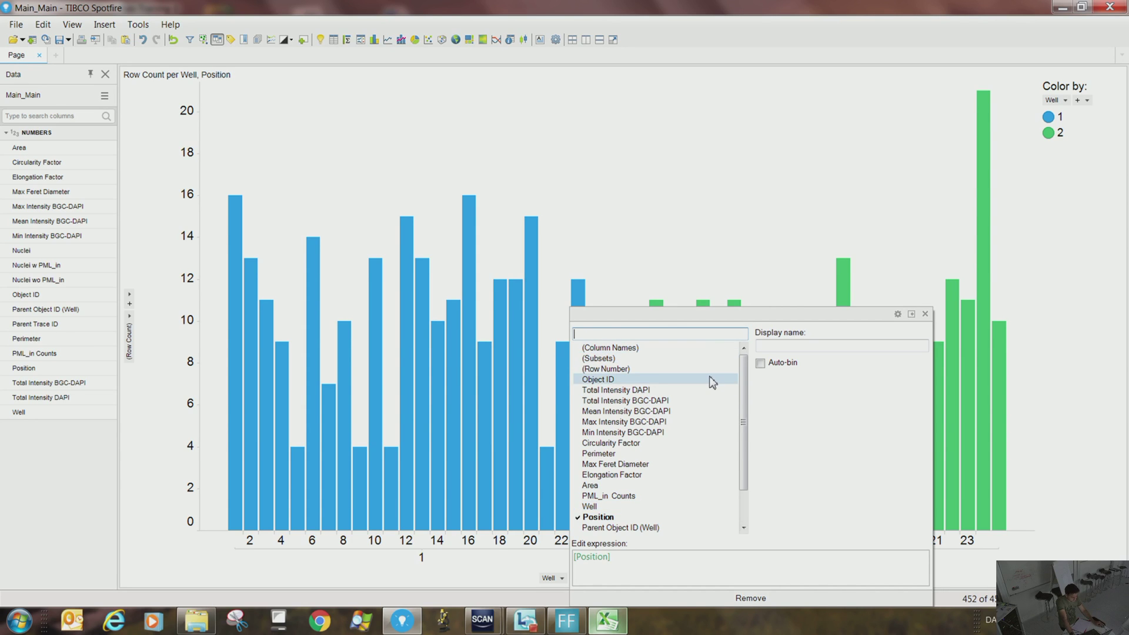
pyautogui.click(718, 222)
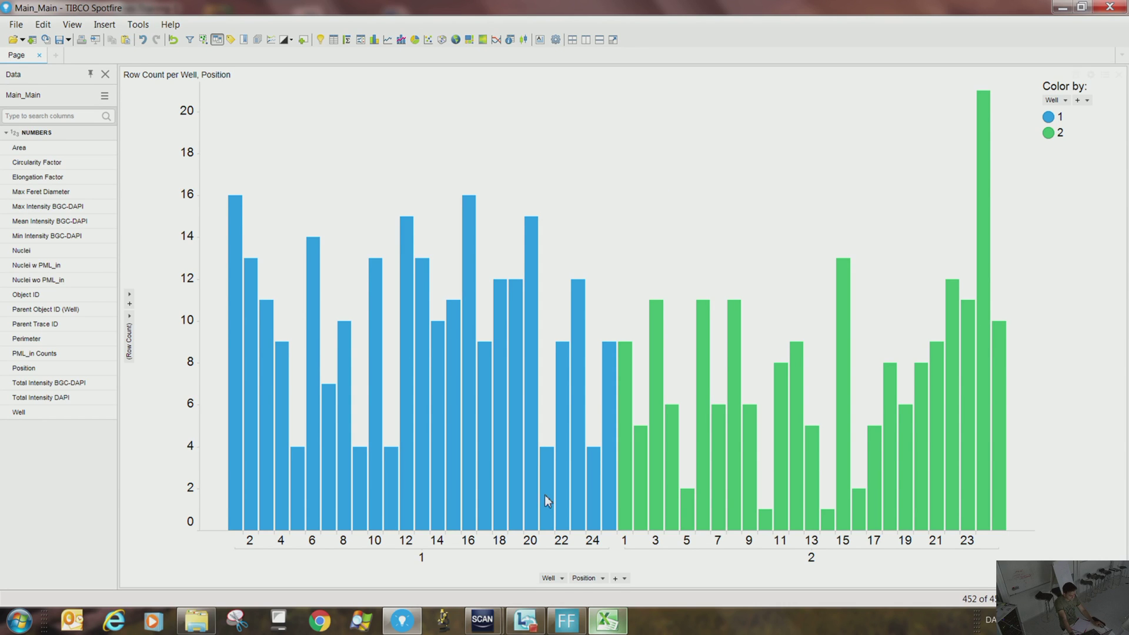
# Remove Position from the category axis and replace Well there with Total Intensity DAPI.
pyautogui.click(603, 578)
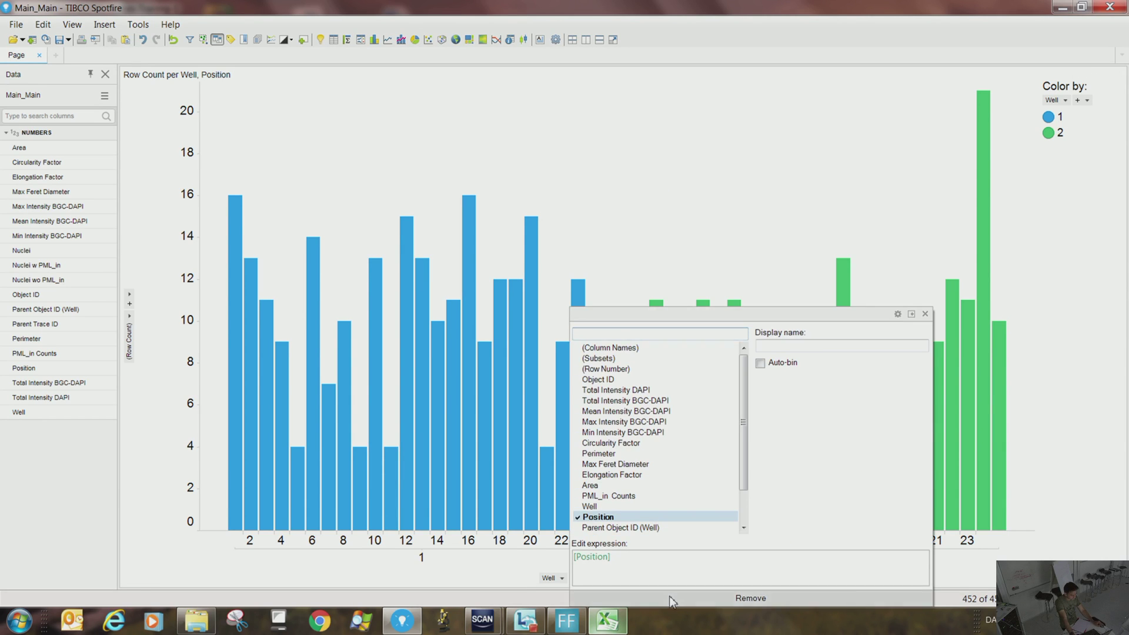
pyautogui.click(752, 595)
pyautogui.click(582, 578)
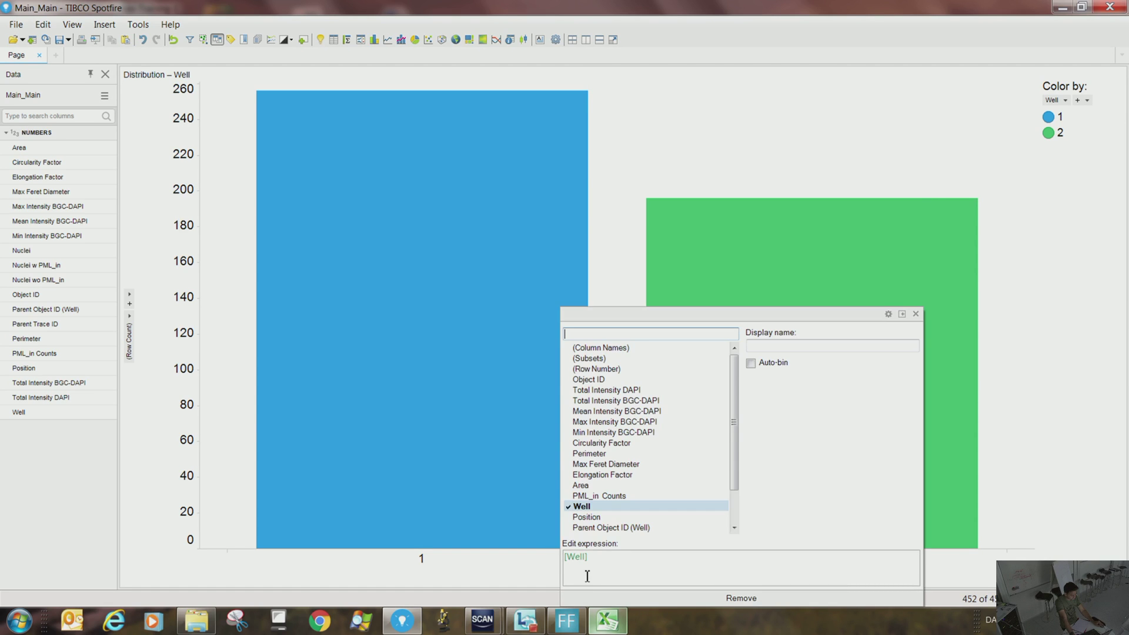
pyautogui.click(623, 391)
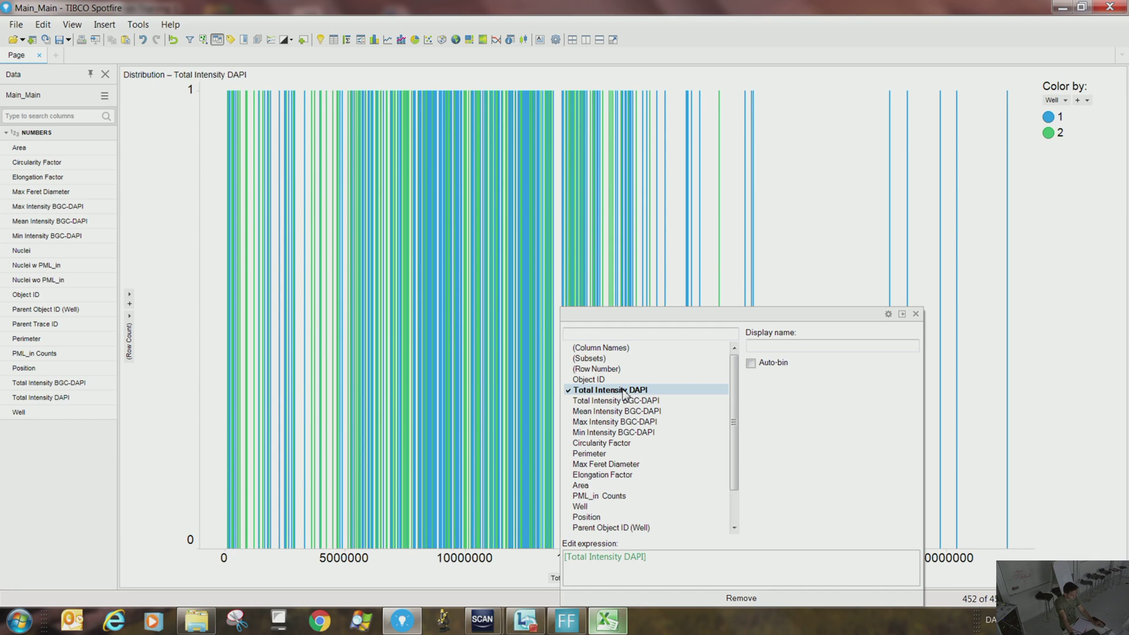
# Remove the Well coloring from the Total Intensity DAPI distribution so all values share one color.
pyautogui.click(1061, 100)
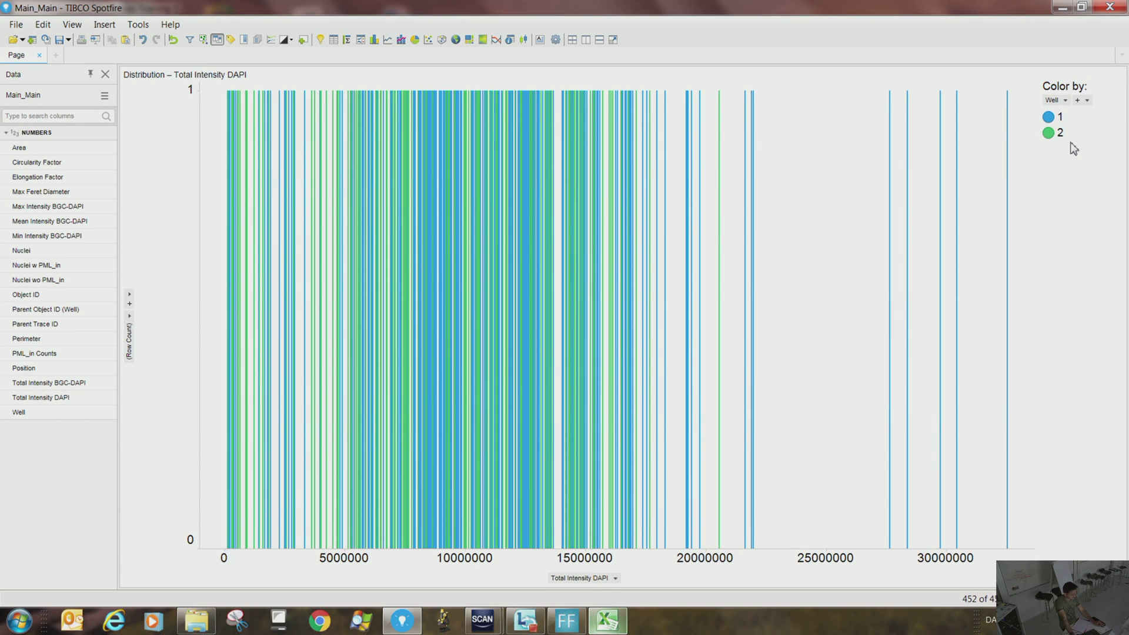
pyautogui.click(1063, 101)
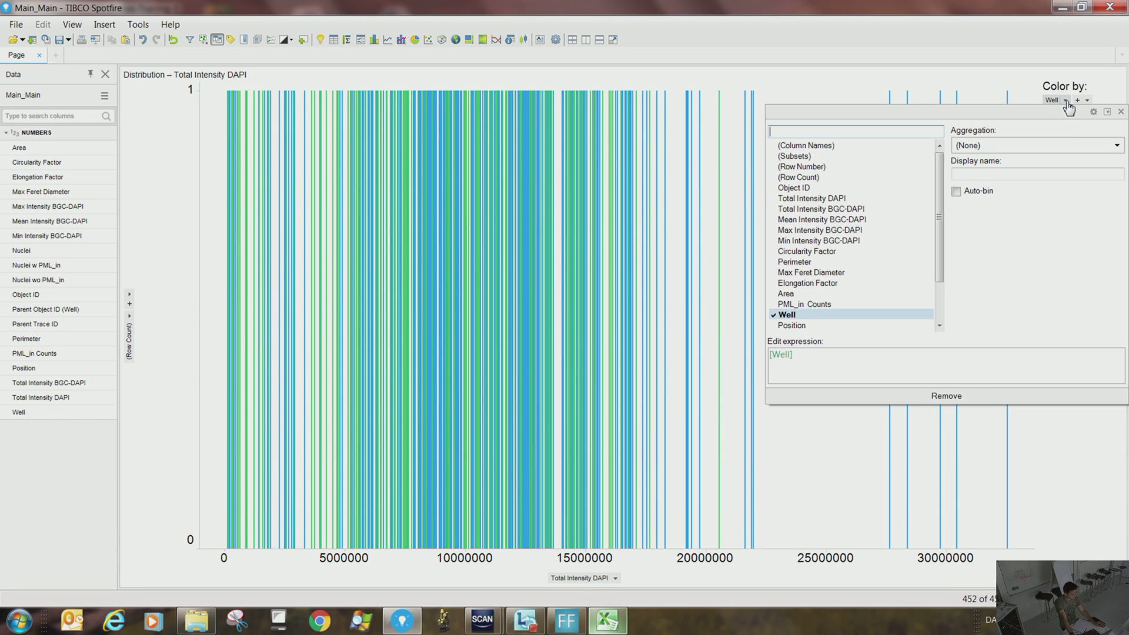
pyautogui.click(988, 394)
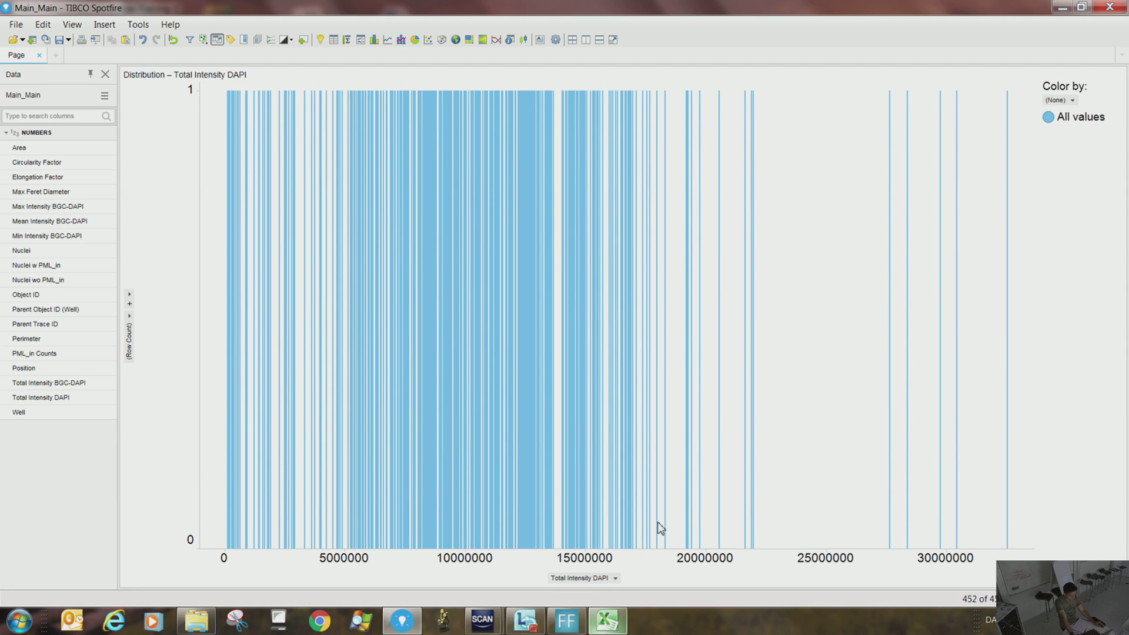
# Auto-bin the Total Intensity DAPI category axis and increase the histogram's resolution to 603 bins.
pyautogui.rightClick(600, 578)
pyautogui.click(625, 538)
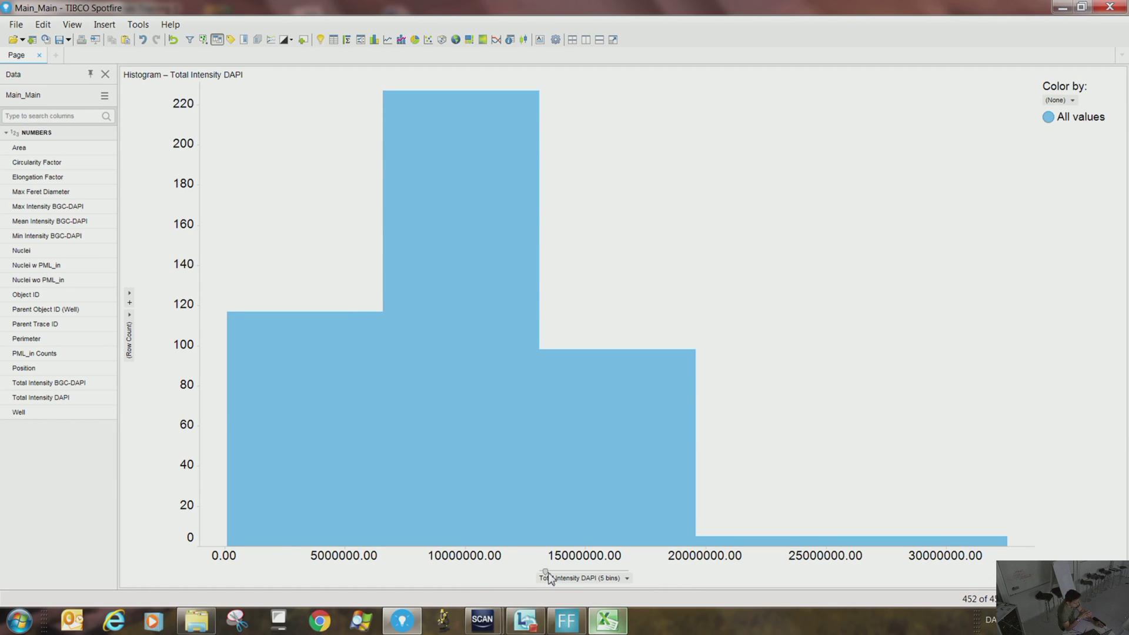
pyautogui.moveTo(546, 573); pyautogui.dragTo(622, 574)
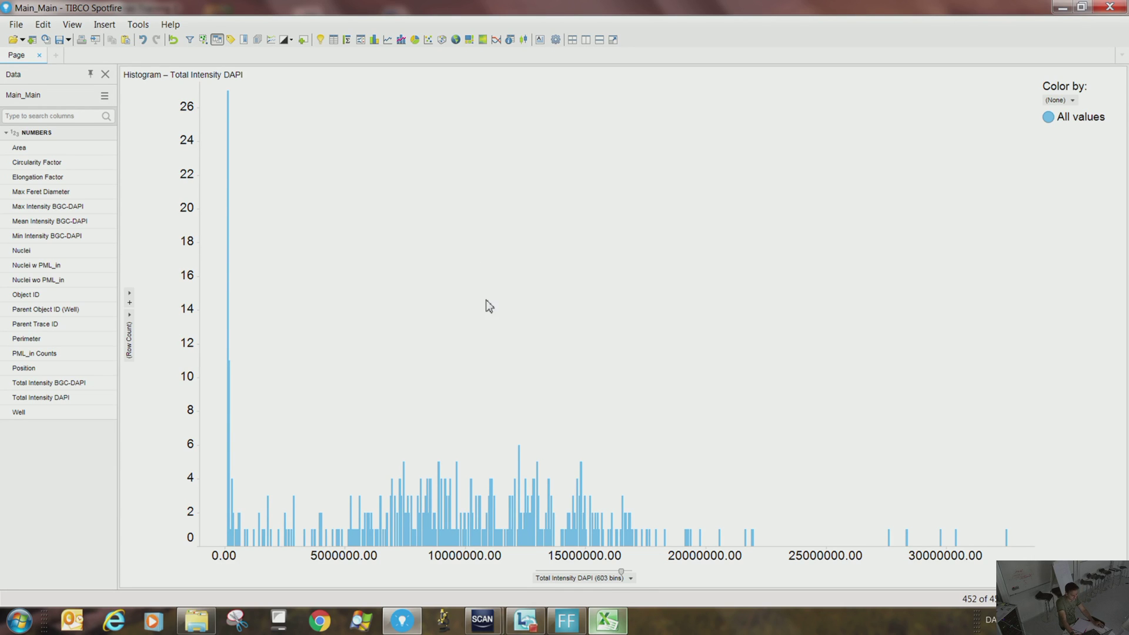
# Open SingleCell_CycleData_Main from the Spotfire_Training folder without saving the current analysis, importing it with tab separation.
pyautogui.click(19, 24)
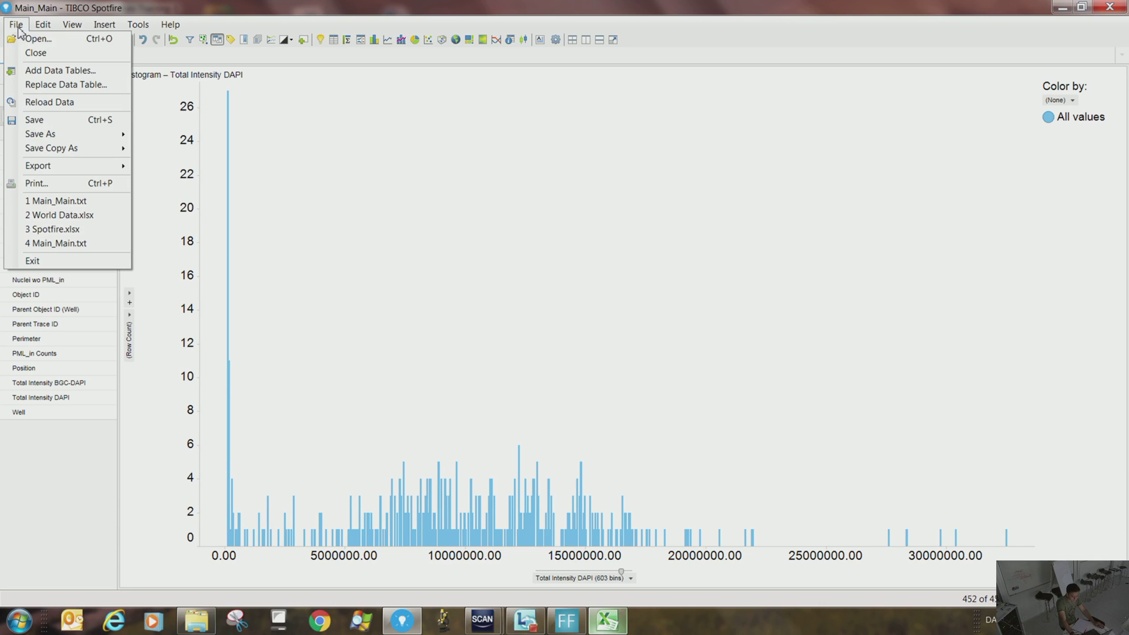
pyautogui.click(31, 45)
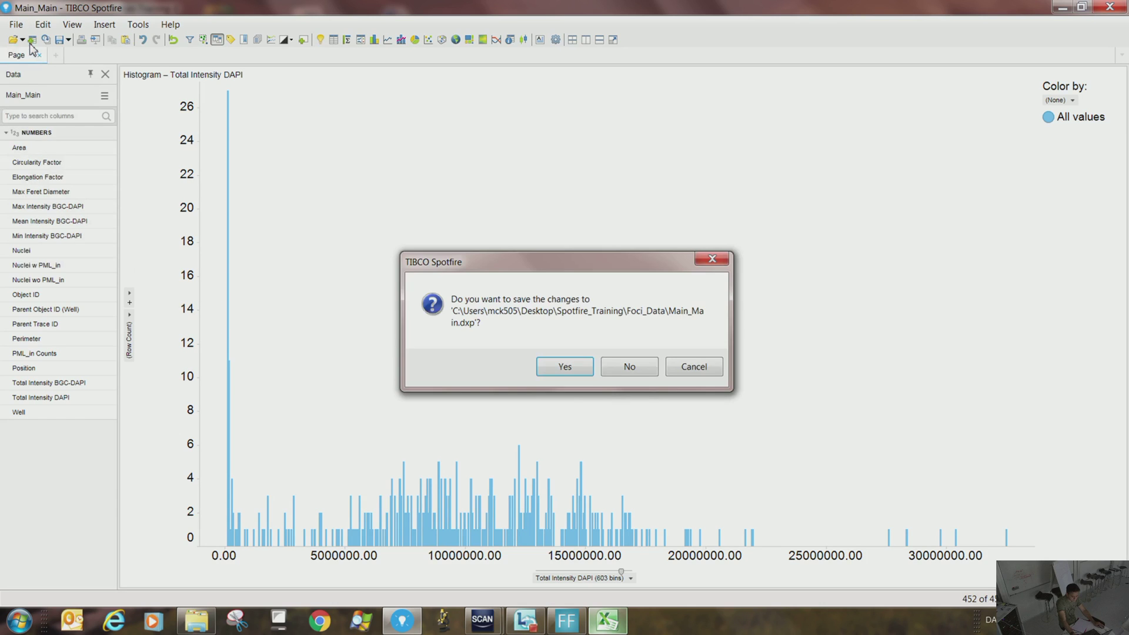
pyautogui.click(629, 367)
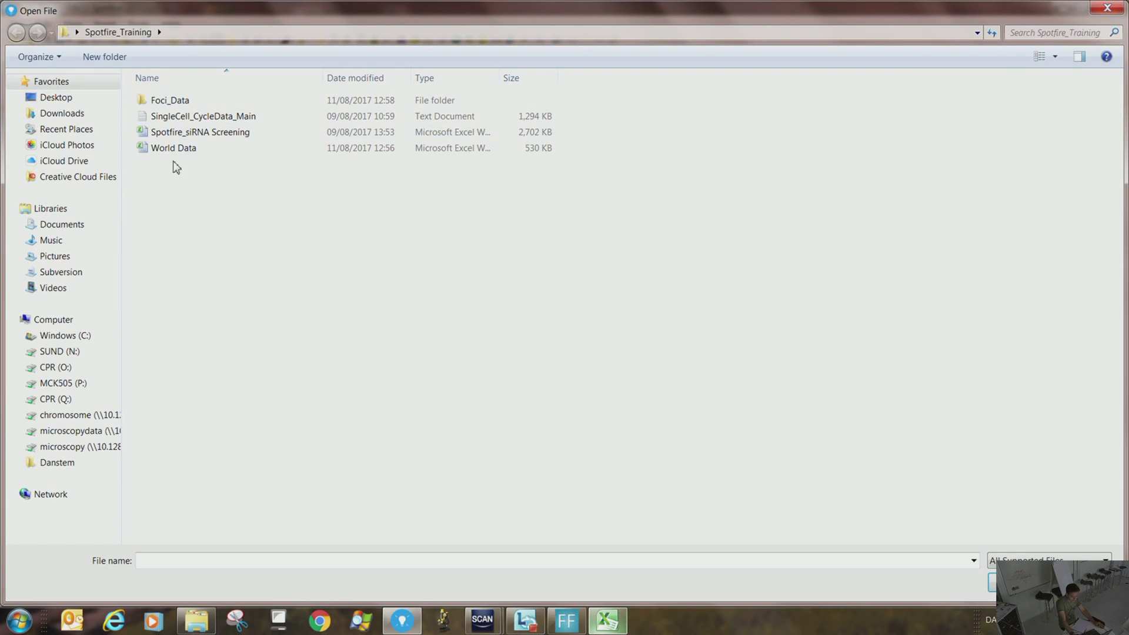
pyautogui.click(130, 37)
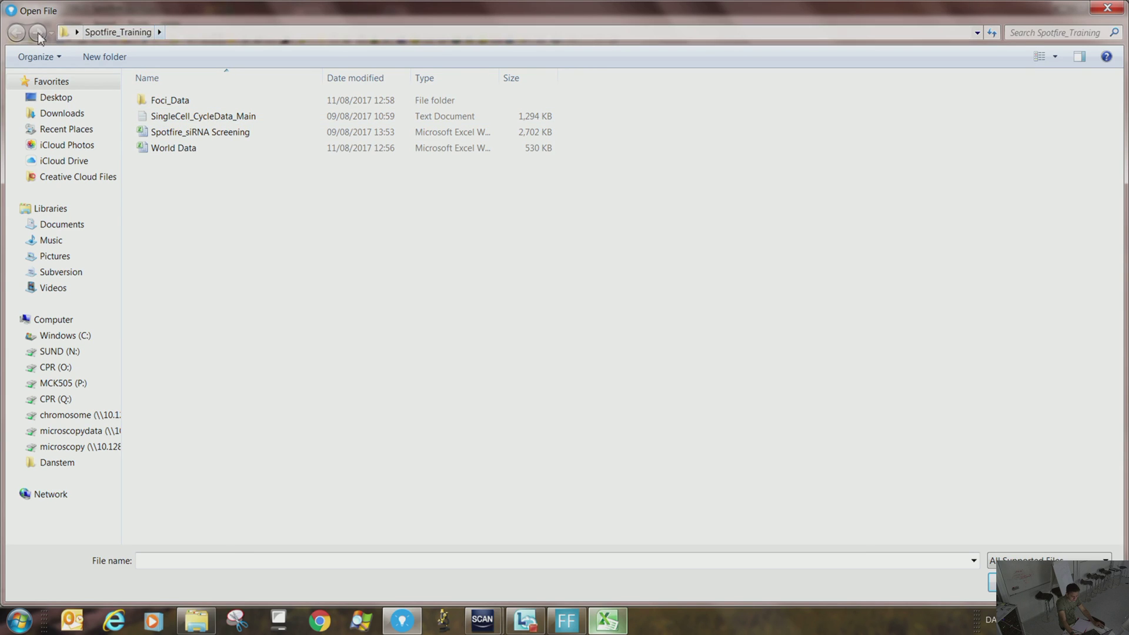
pyautogui.click(179, 130)
pyautogui.click(180, 116)
pyautogui.doubleClick(179, 116)
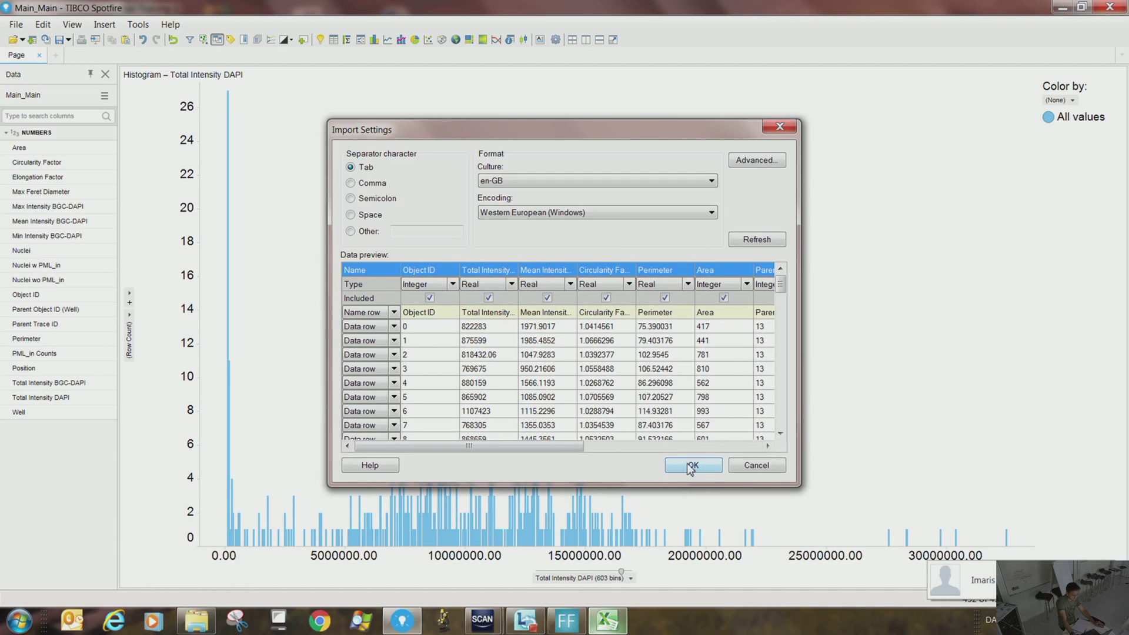
pyautogui.moveTo(777, 283)
pyautogui.mouseDown()
pyautogui.moveTo(777, 356)
pyautogui.moveTo(774, 282)
pyautogui.mouseUp()
pyautogui.click(693, 465)
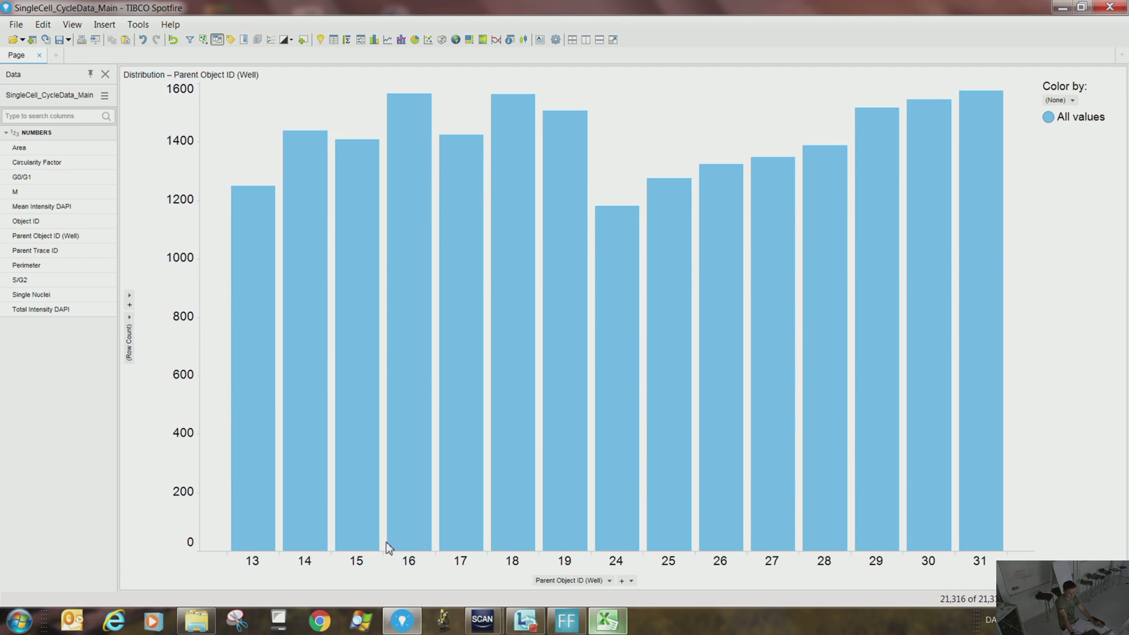
# Replace Parent Object ID (Well) on the category axis with Total Intensity DAPI and increase the histogram's resolution to 402 bins.
pyautogui.click(609, 580)
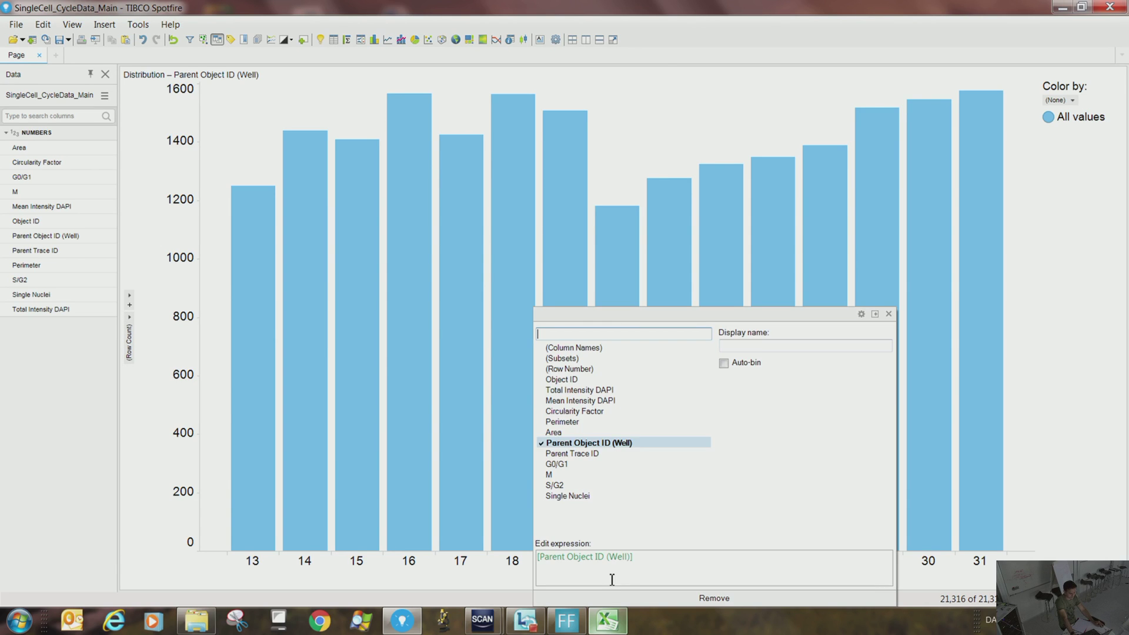
pyautogui.click(568, 390)
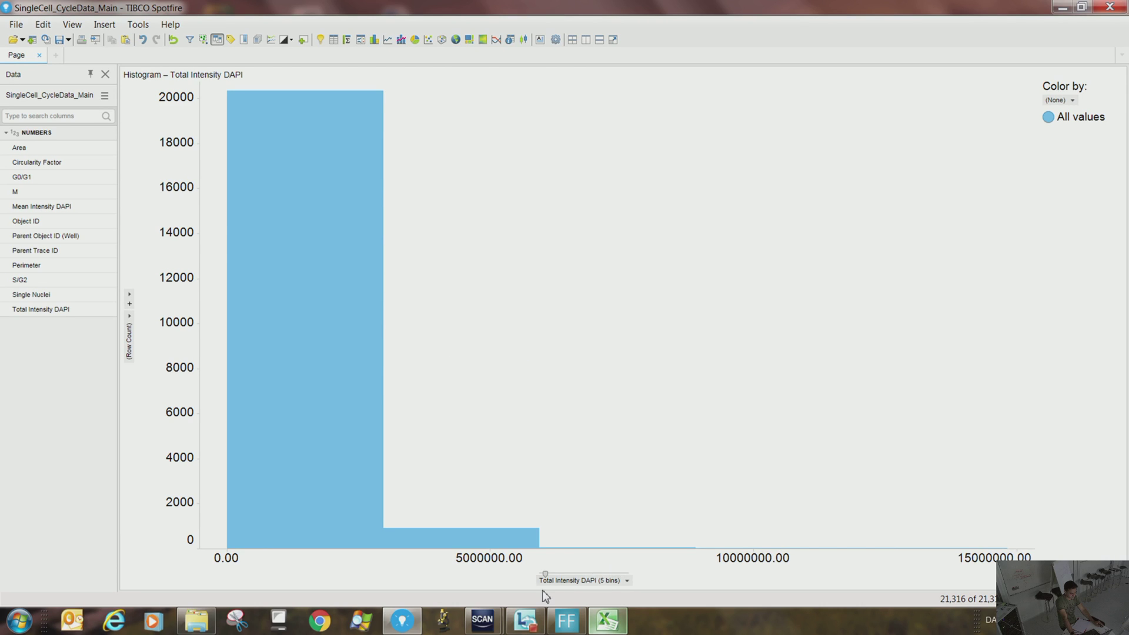
pyautogui.moveTo(542, 577); pyautogui.dragTo(612, 578)
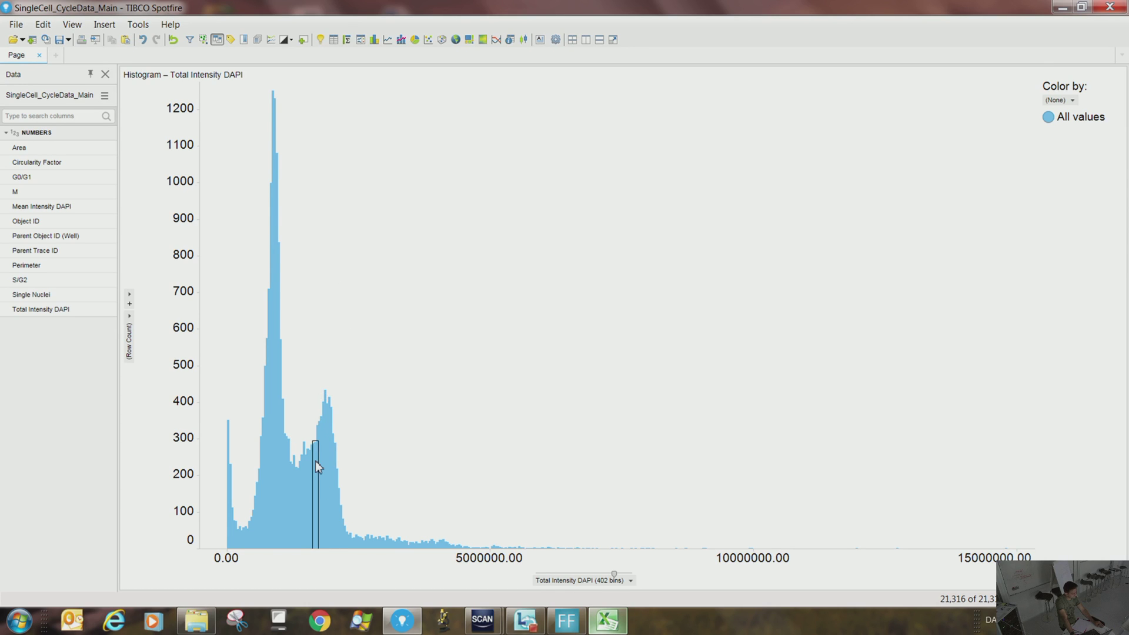
# Mark the tall first peak and the smaller second peak of the DAPI histogram in turn, and clear the marking.
pyautogui.moveTo(320, 452)
pyautogui.moveTo(260, 101); pyautogui.dragTo(290, 584)
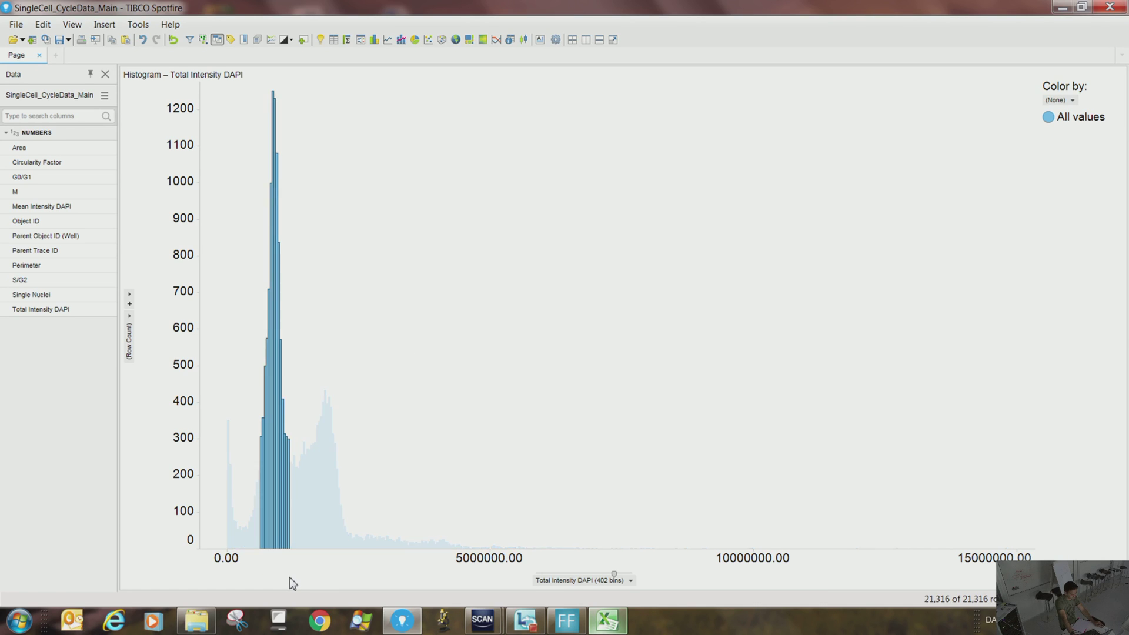
pyautogui.moveTo(313, 364); pyautogui.dragTo(353, 594)
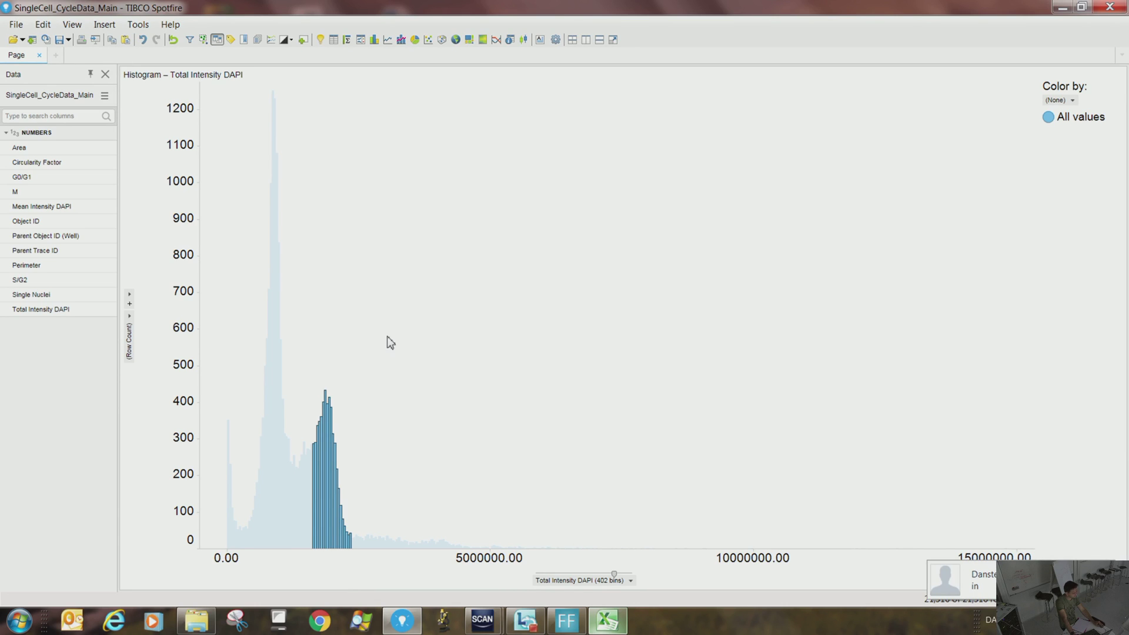
pyautogui.click(255, 370)
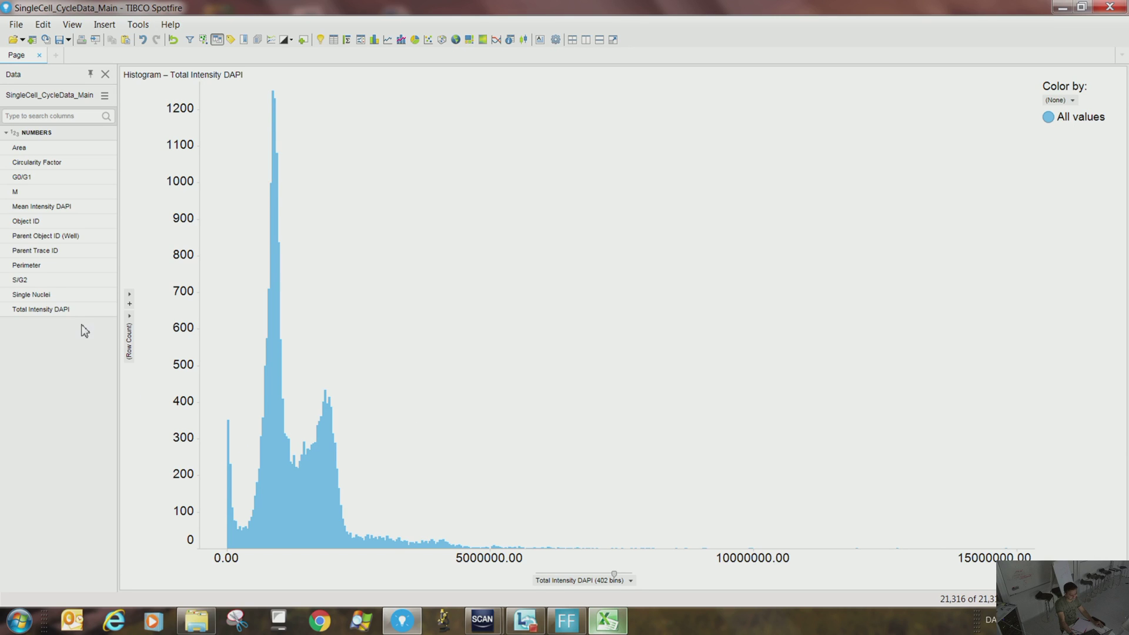
# Set the value axis to Circularity Factor and change its aggregation to Avg (Average).
pyautogui.click(130, 323)
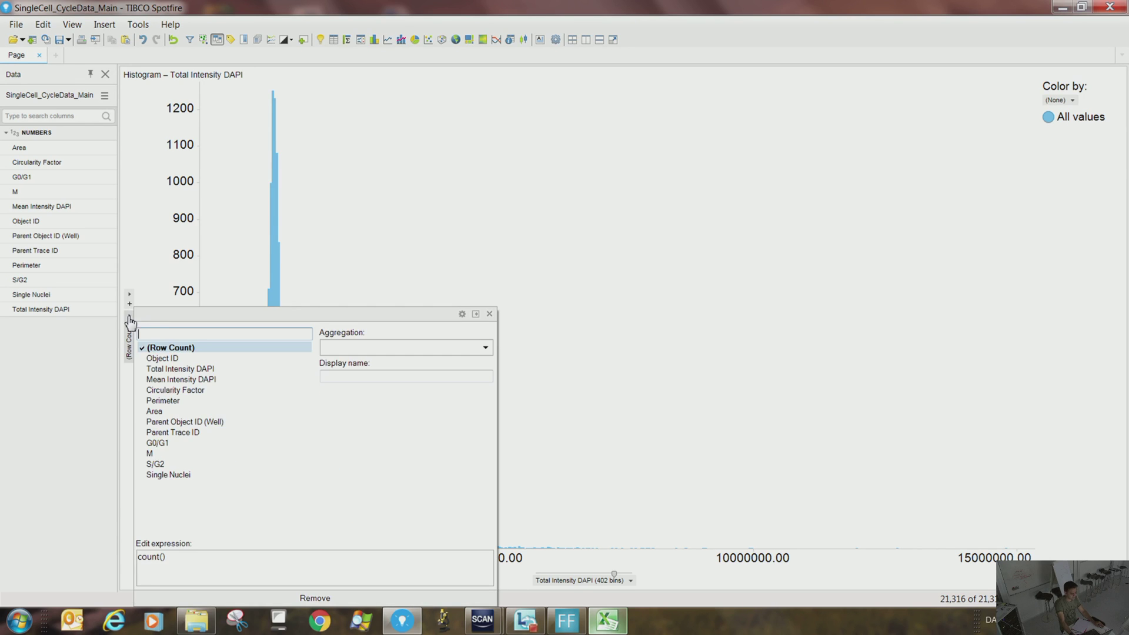
pyautogui.click(176, 391)
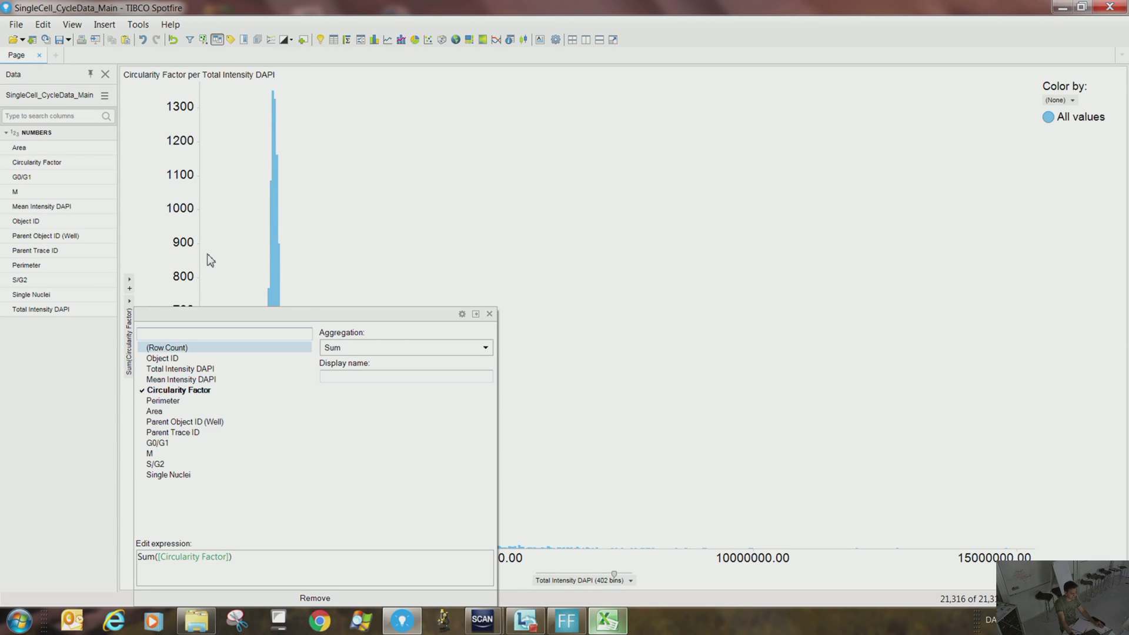
pyautogui.click(227, 272)
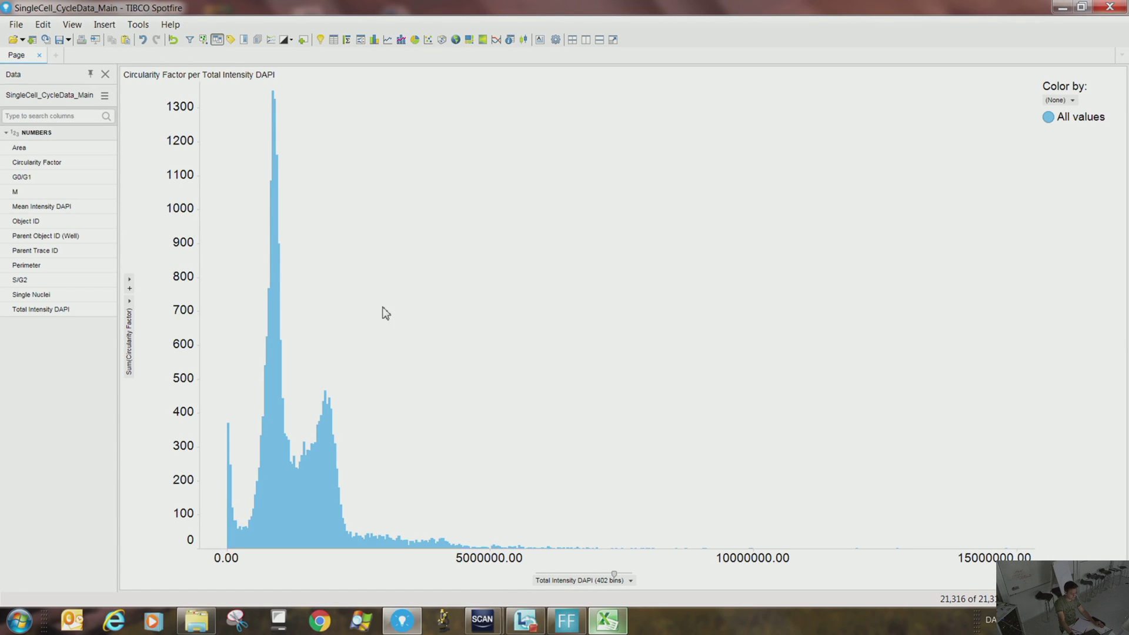
pyautogui.click(130, 301)
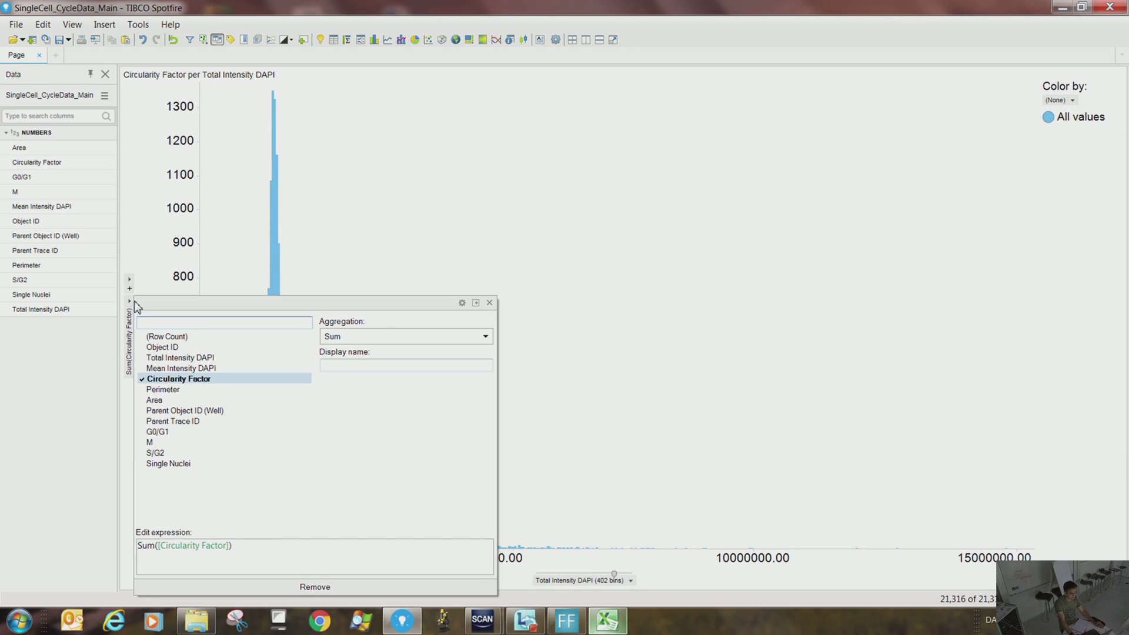
pyautogui.click(422, 350)
pyautogui.click(401, 373)
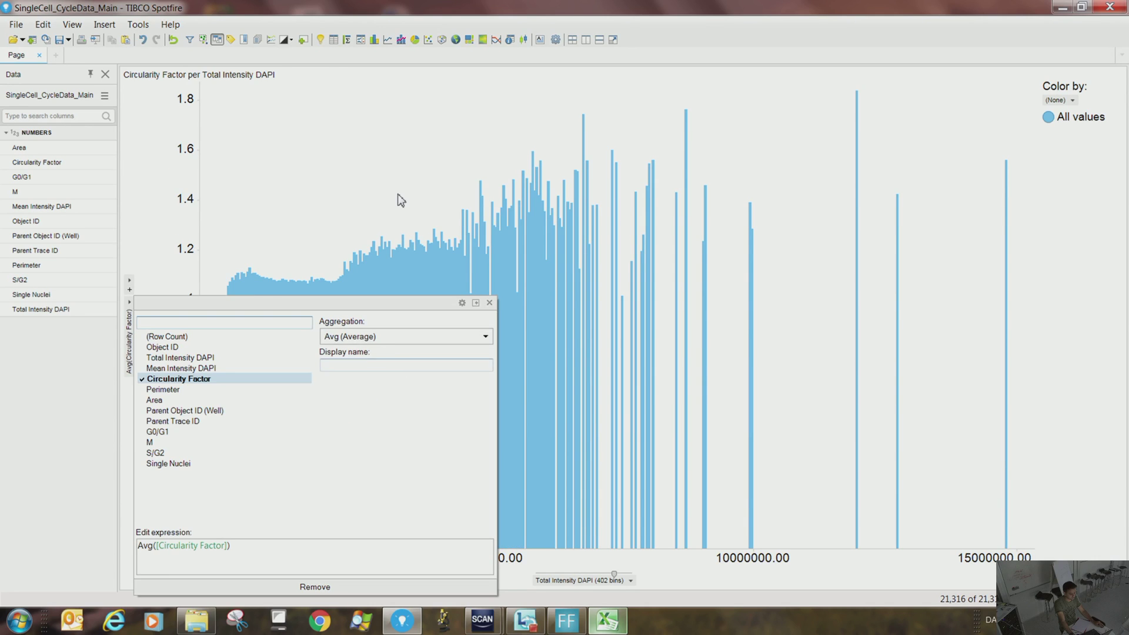
pyautogui.click(415, 211)
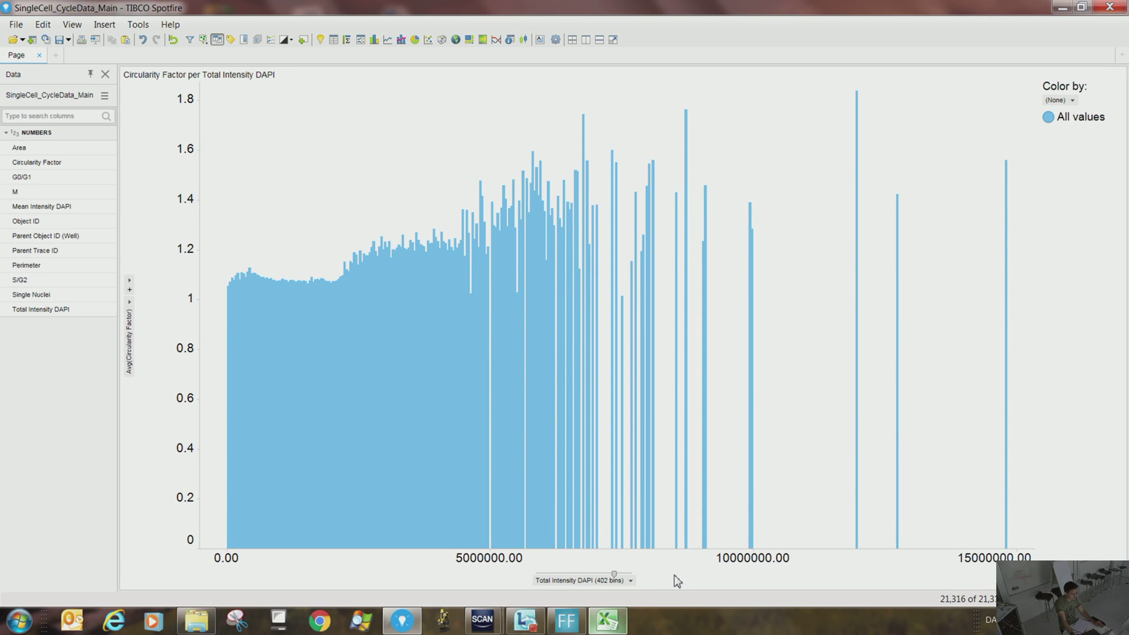
# Replace Total Intensity DAPI on the category axis with Parent Trace ID.
pyautogui.click(632, 584)
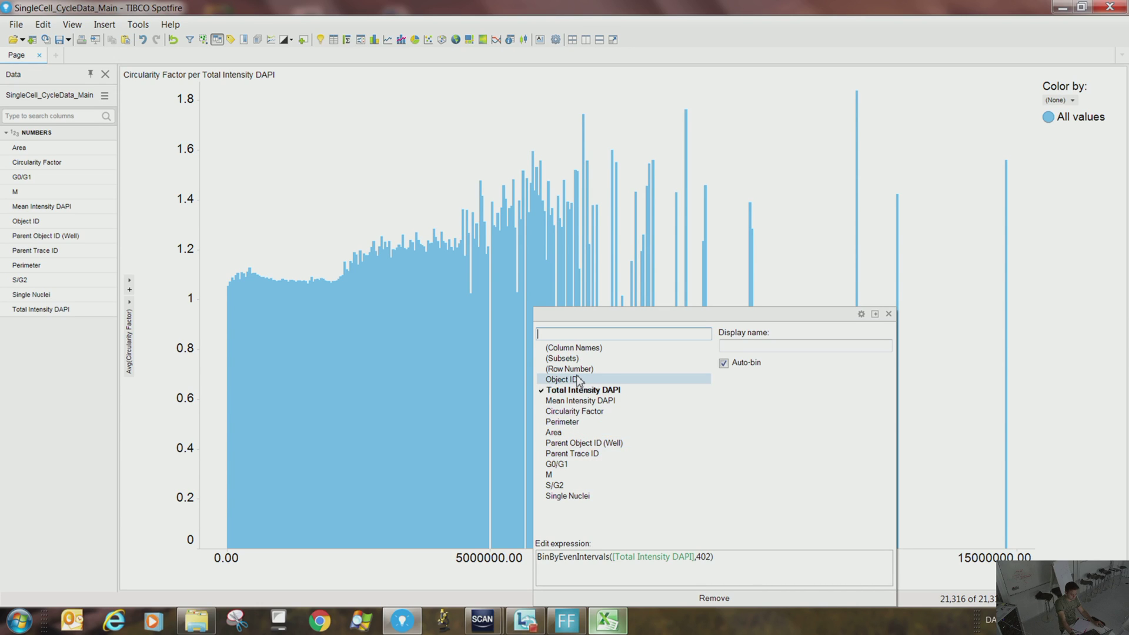
pyautogui.click(596, 458)
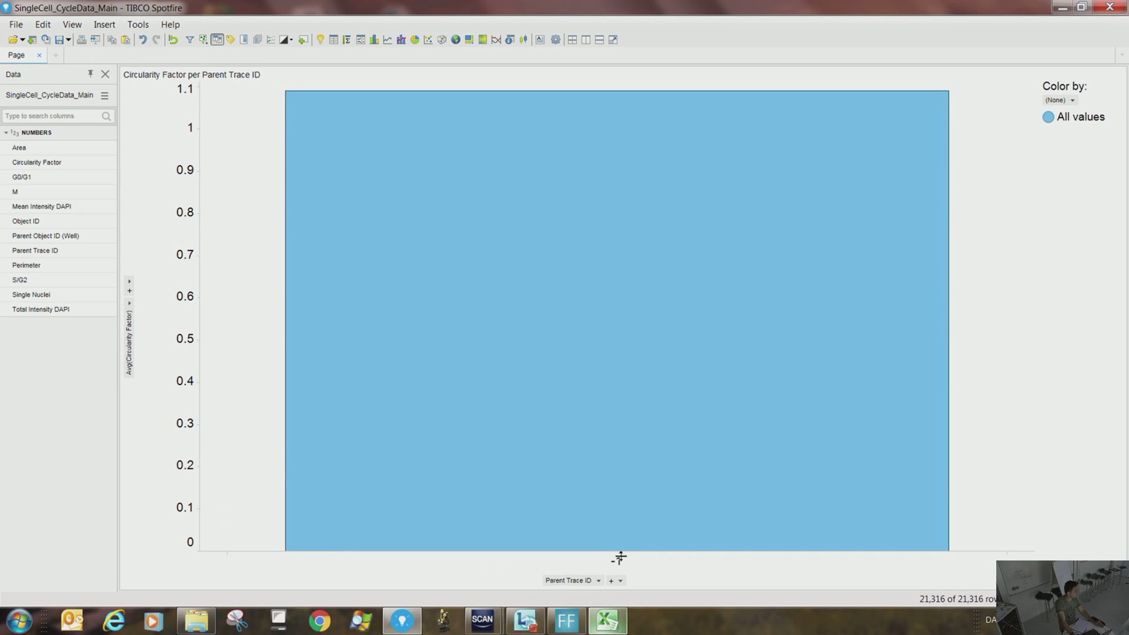
pyautogui.moveTo(615, 550)
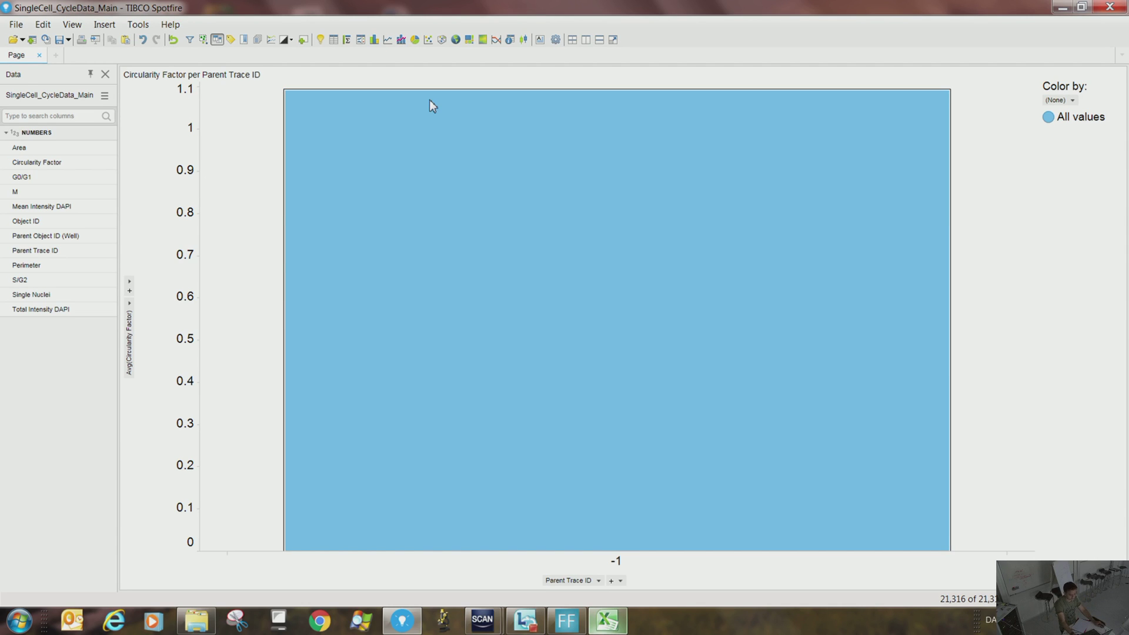
# Open Main_Main from the Foci_Data folder without saving the current analysis, accepting the import settings.
pyautogui.click(16, 24)
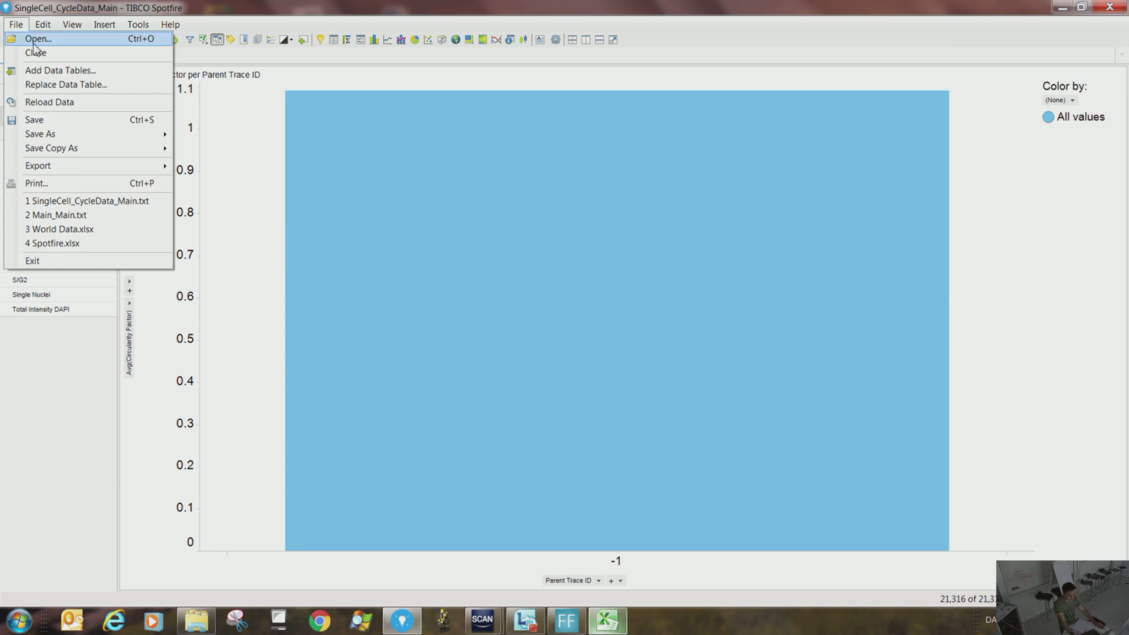
pyautogui.click(29, 39)
pyautogui.click(611, 373)
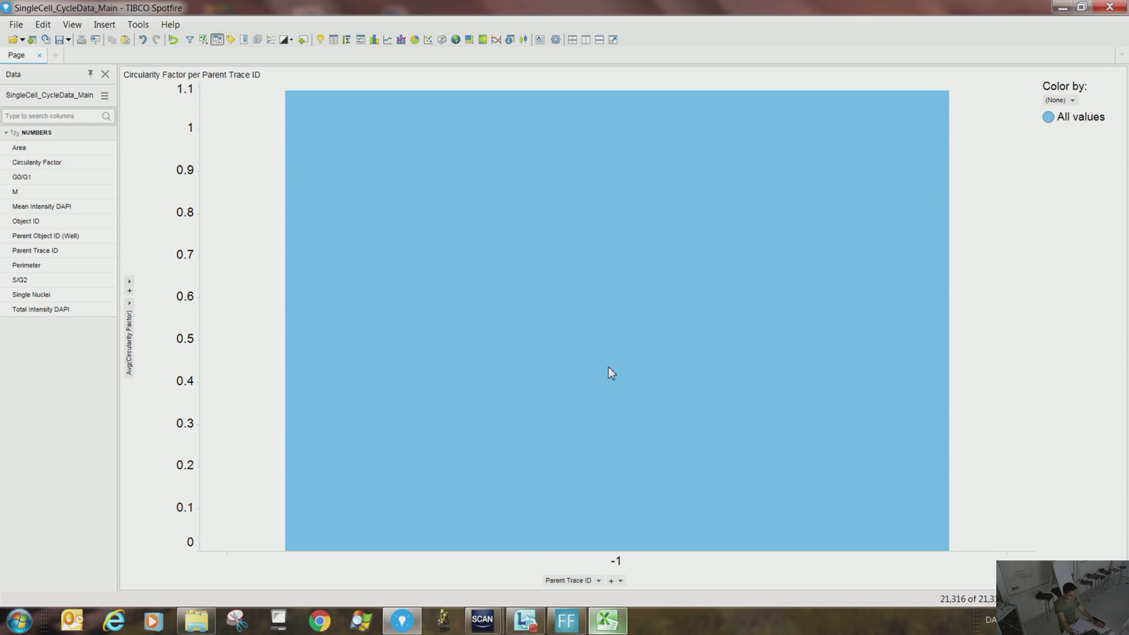
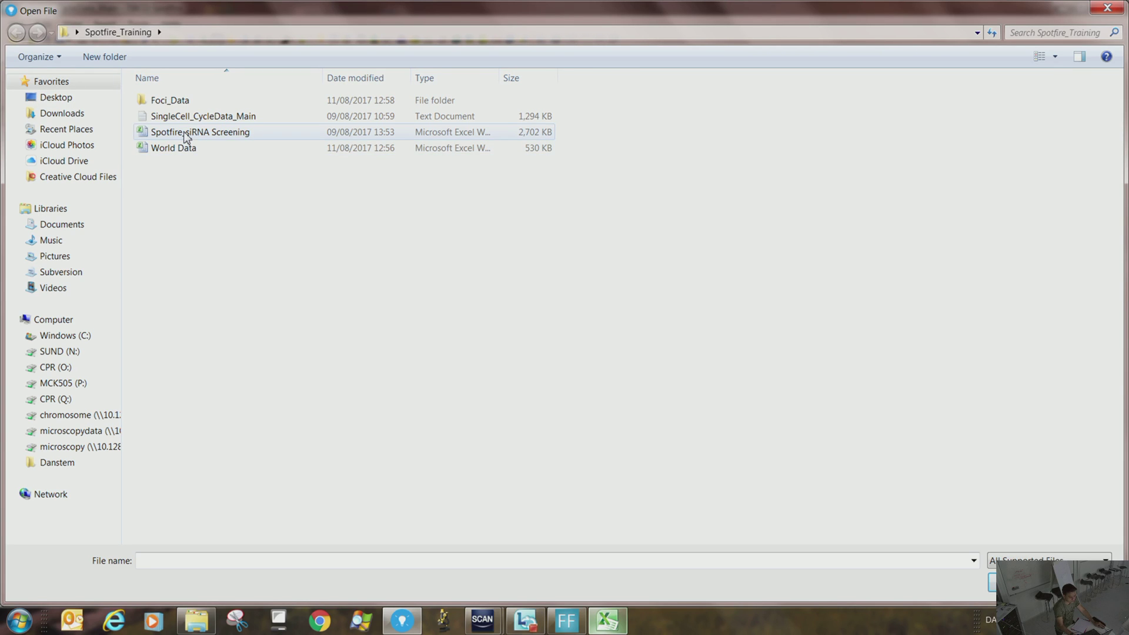
pyautogui.doubleClick(176, 101)
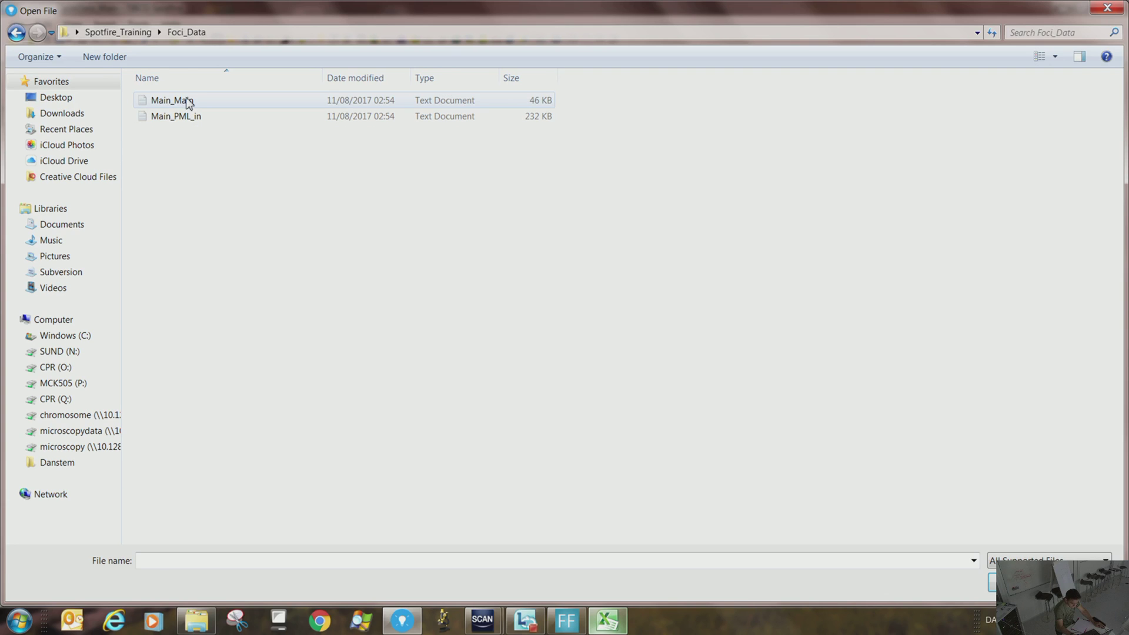
pyautogui.click(184, 100)
pyautogui.click(1012, 582)
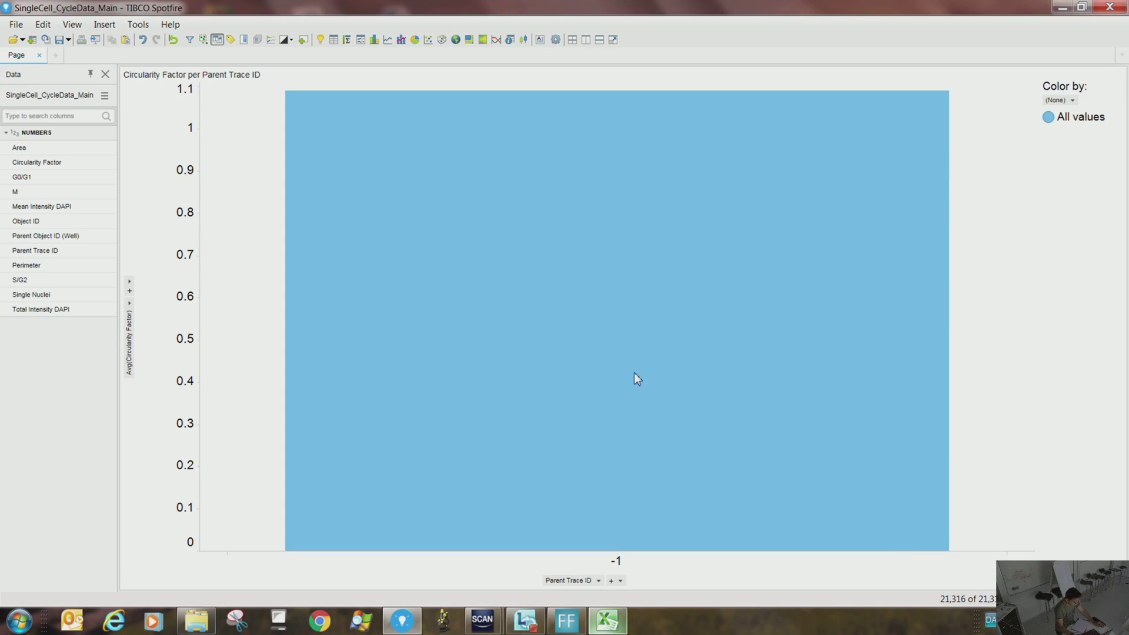
pyautogui.click(704, 464)
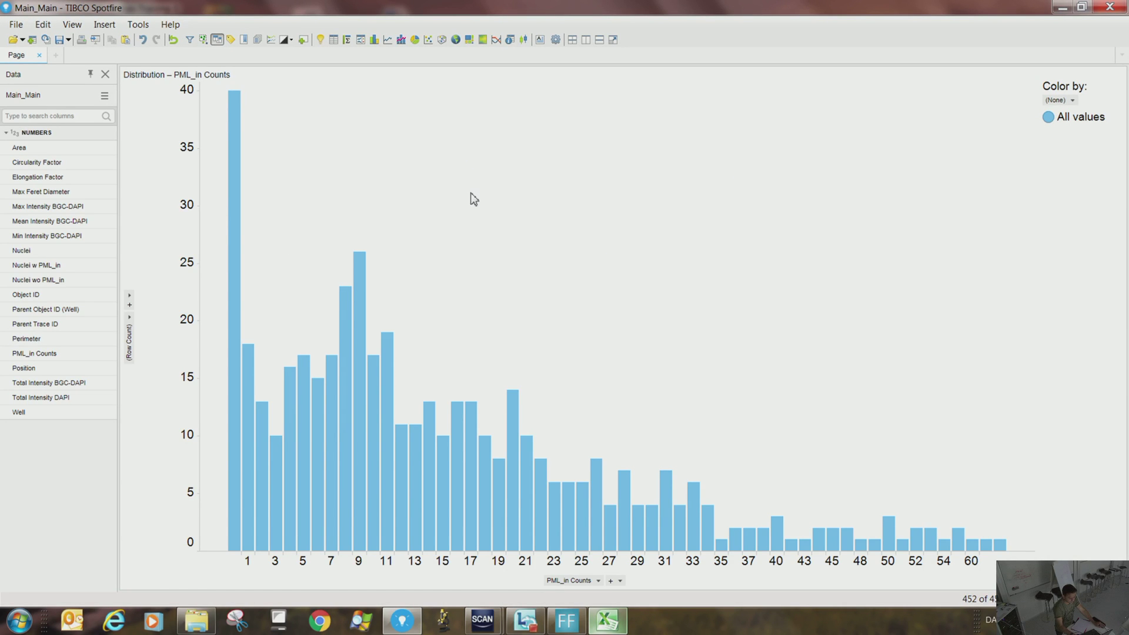
# Set the category axis to Well and the value axis to the sum of Total Intensity DAPI.
pyautogui.click(598, 580)
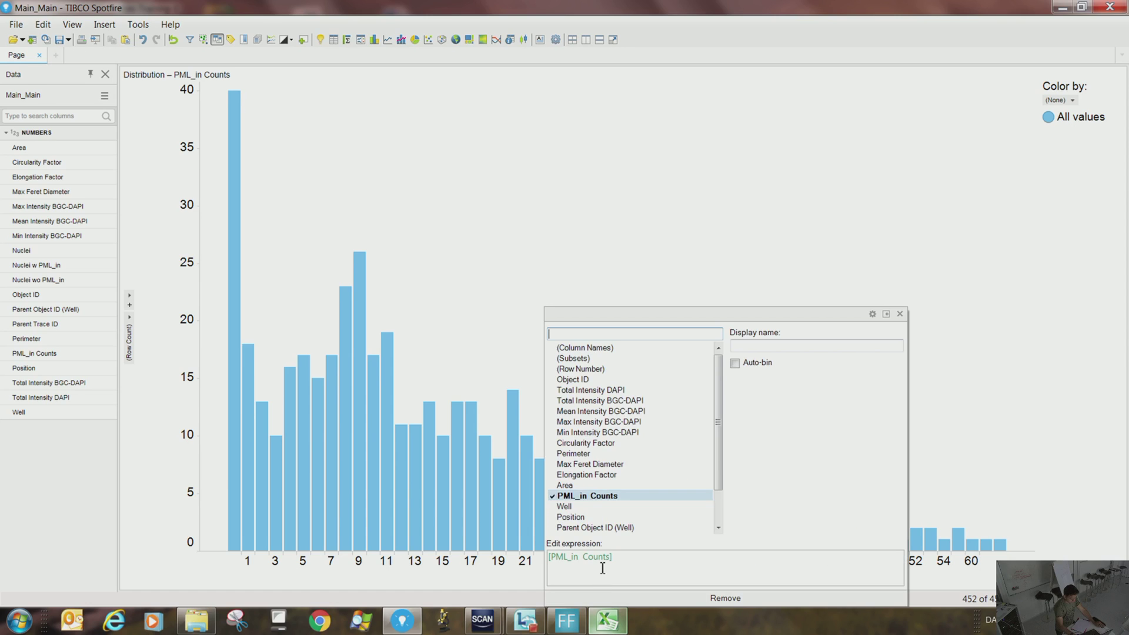
pyautogui.click(585, 506)
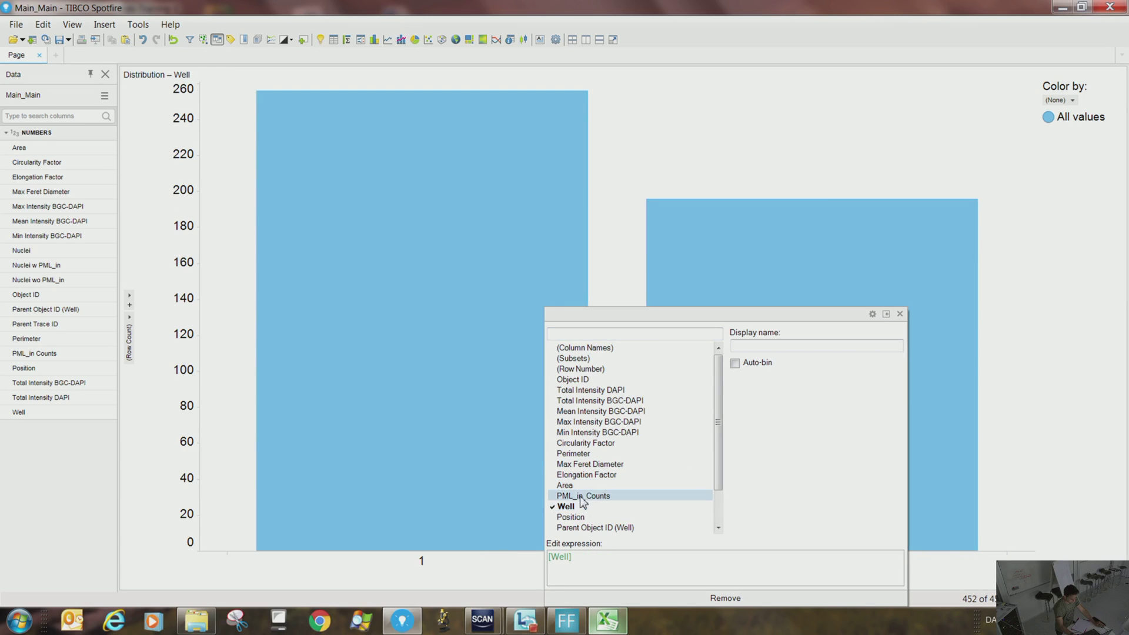
pyautogui.click(132, 316)
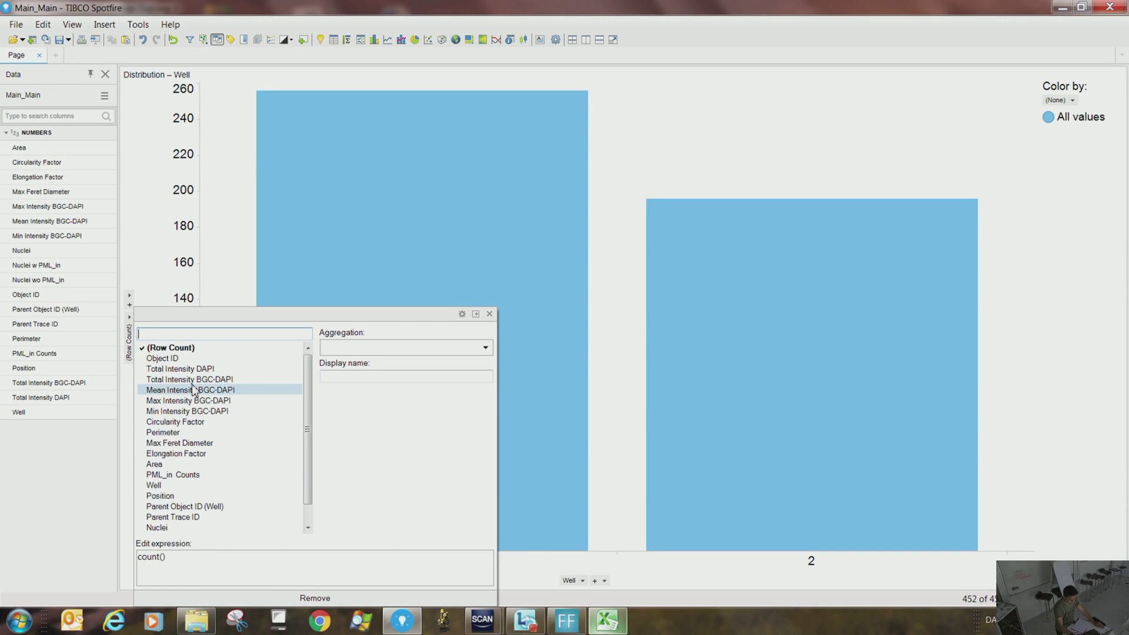
pyautogui.click(182, 368)
pyautogui.click(212, 271)
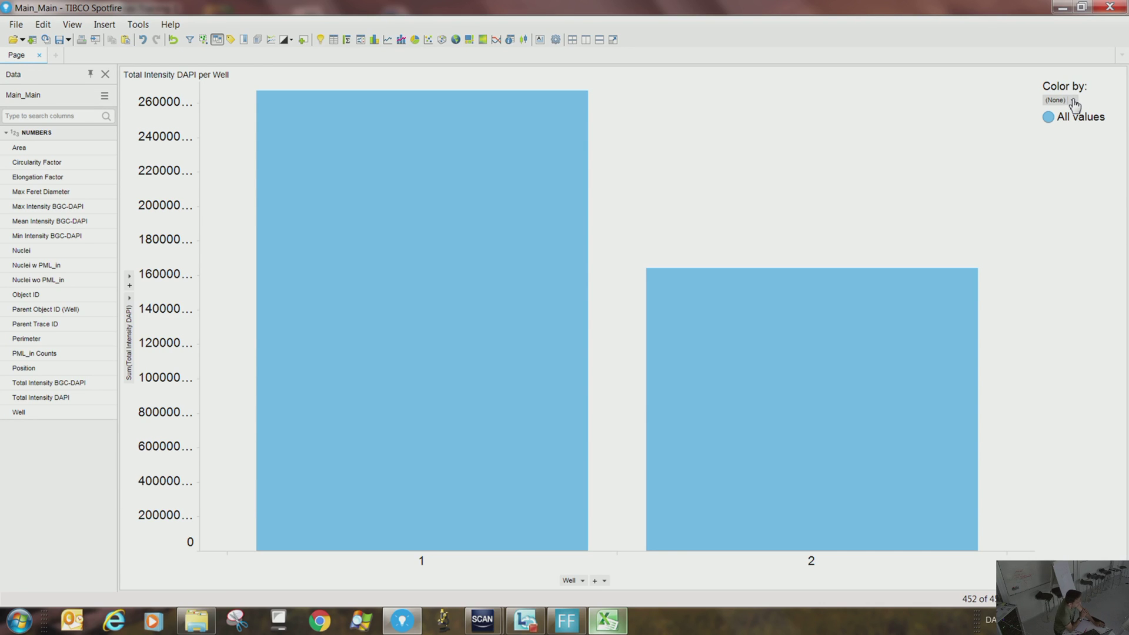
# Open the bar chart's properties and review its General title settings and its Data settings.
pyautogui.rightClick(778, 194)
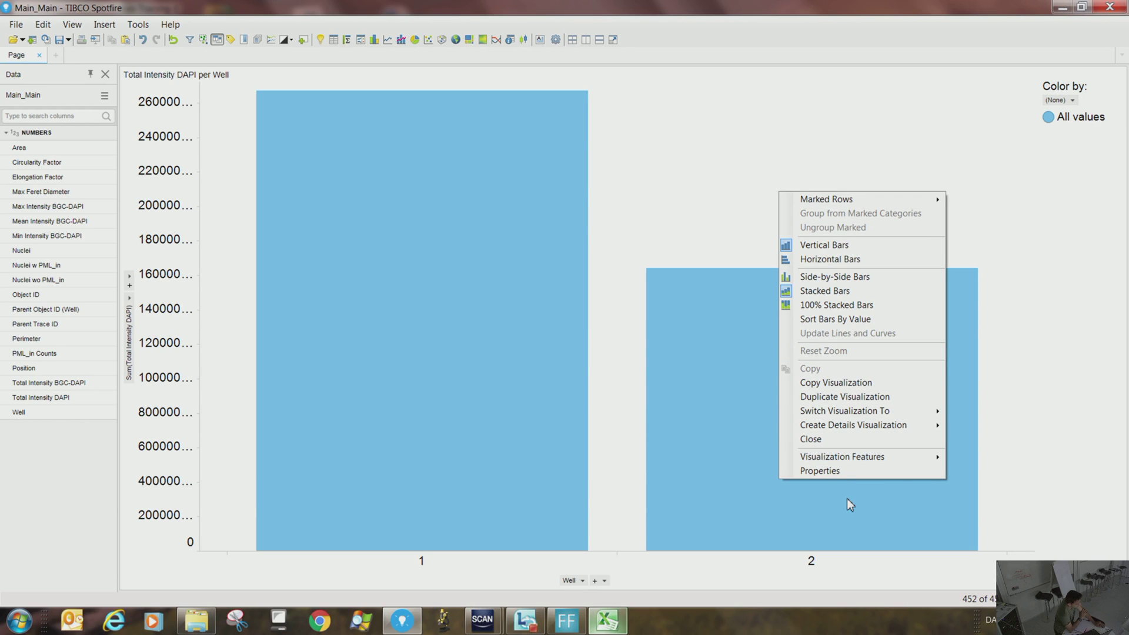
pyautogui.click(838, 470)
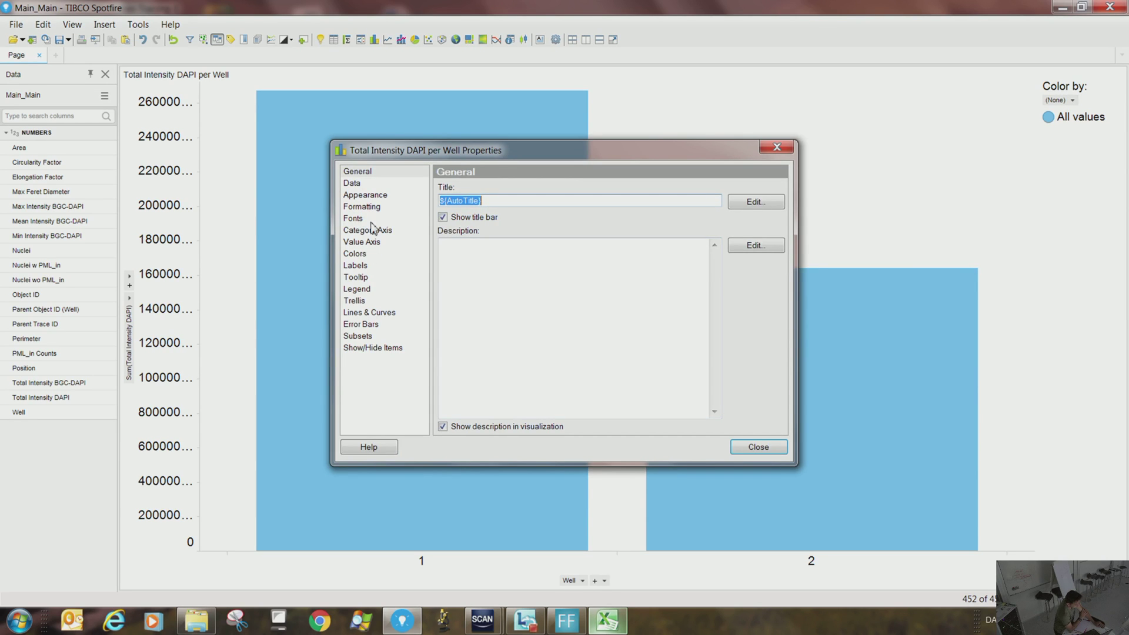
pyautogui.click(357, 172)
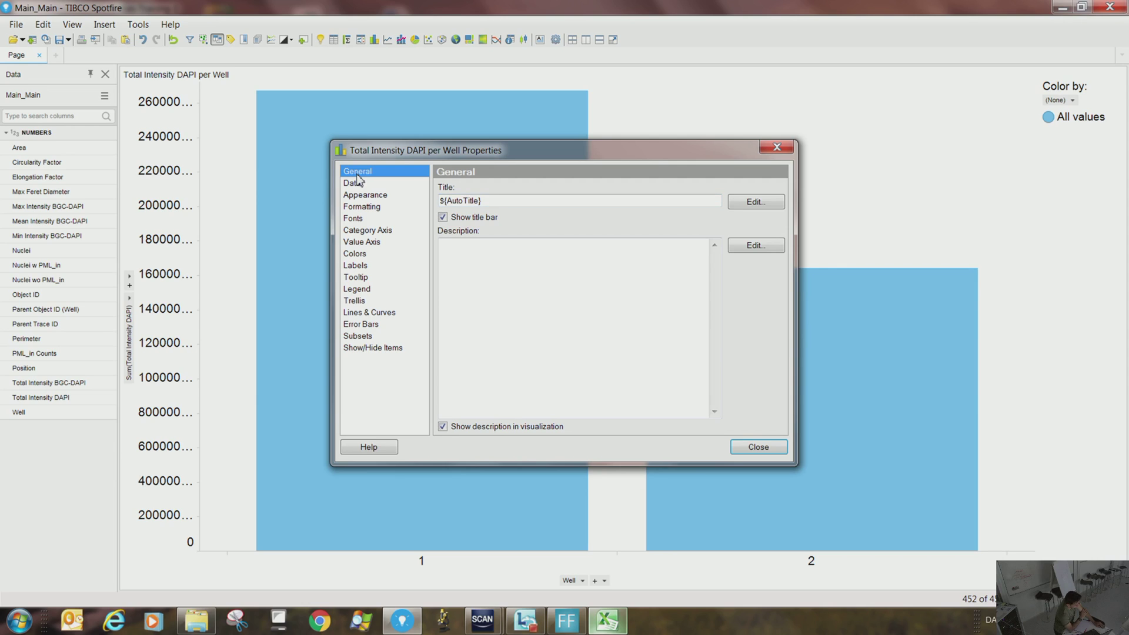
pyautogui.moveTo(500, 203); pyautogui.dragTo(399, 203)
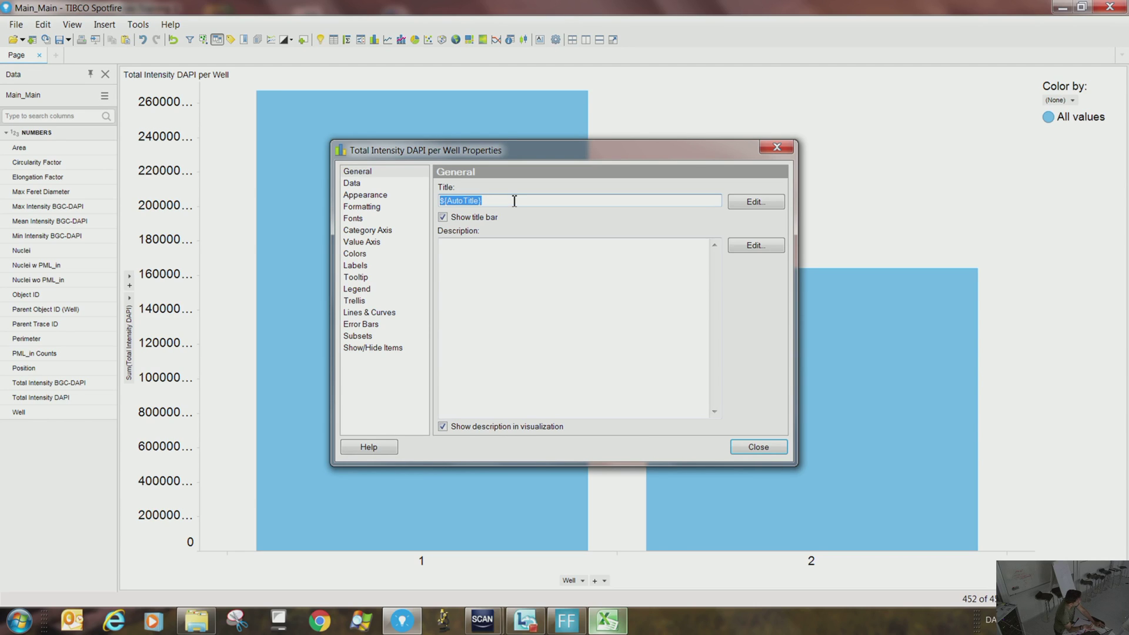
pyautogui.click(351, 184)
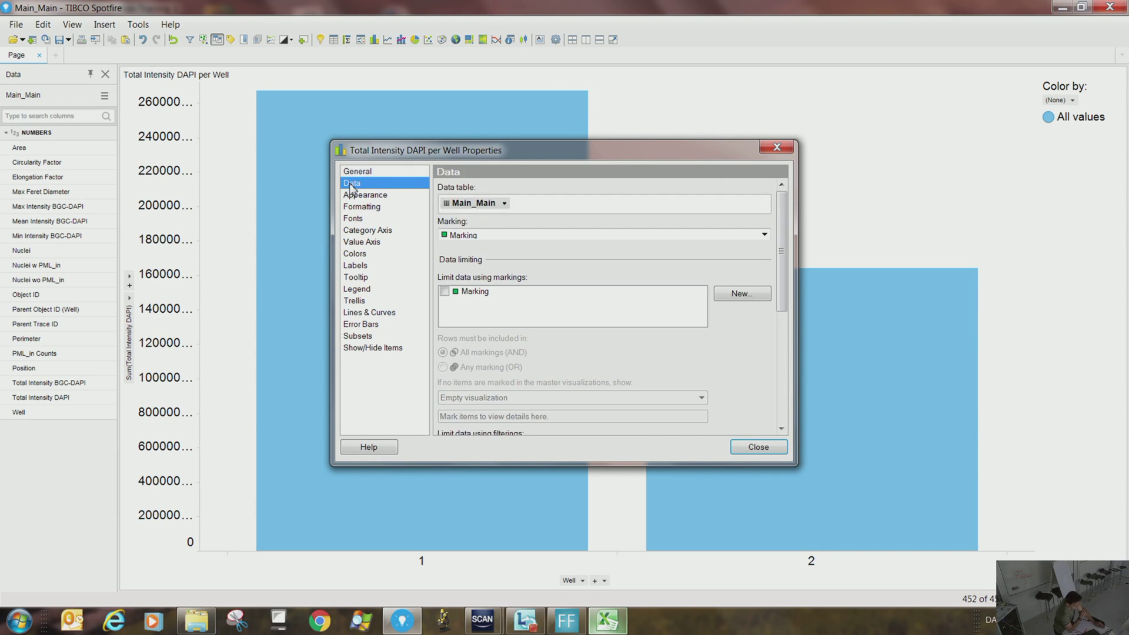
# Try horizontal orientation and the side-by-side layout for the bars, and set the layout back to stacked.
pyautogui.click(359, 194)
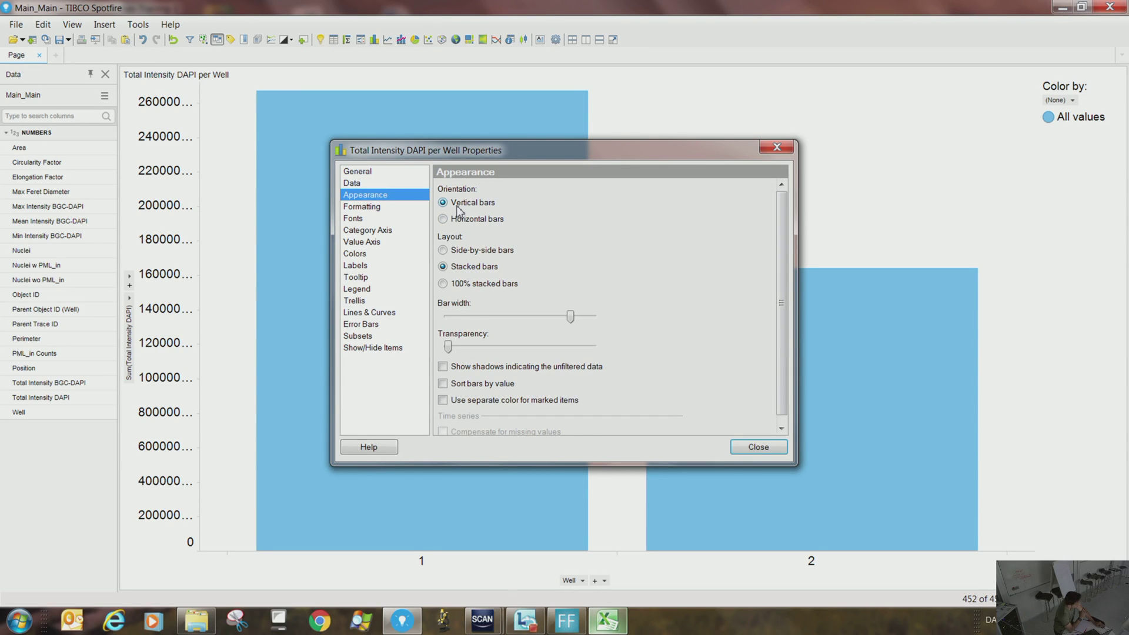
pyautogui.click(462, 221)
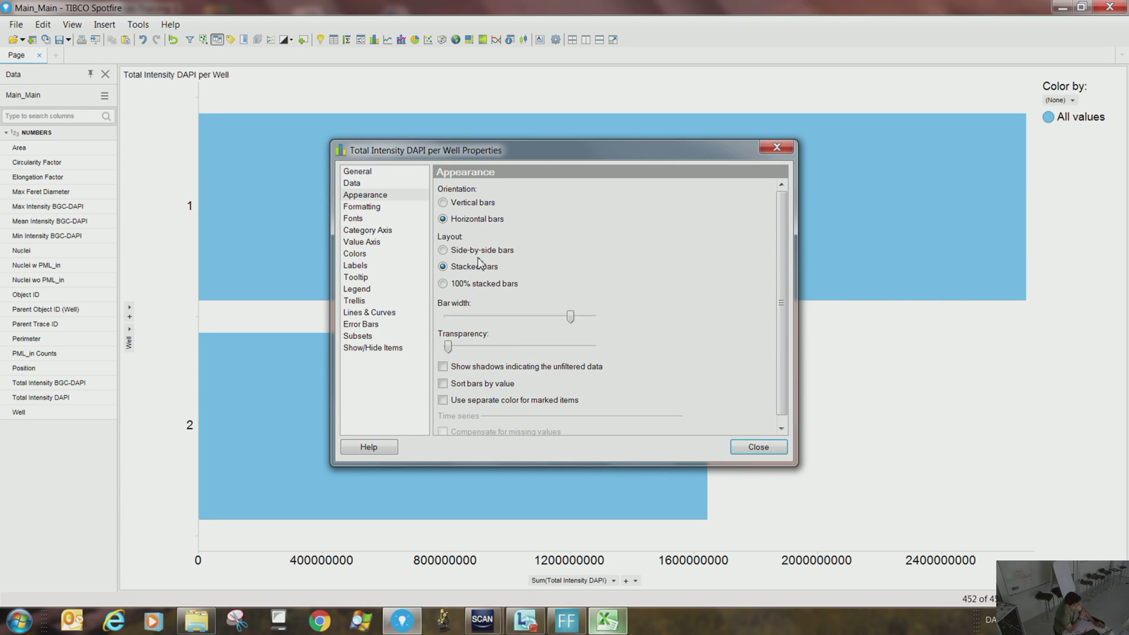
pyautogui.click(475, 253)
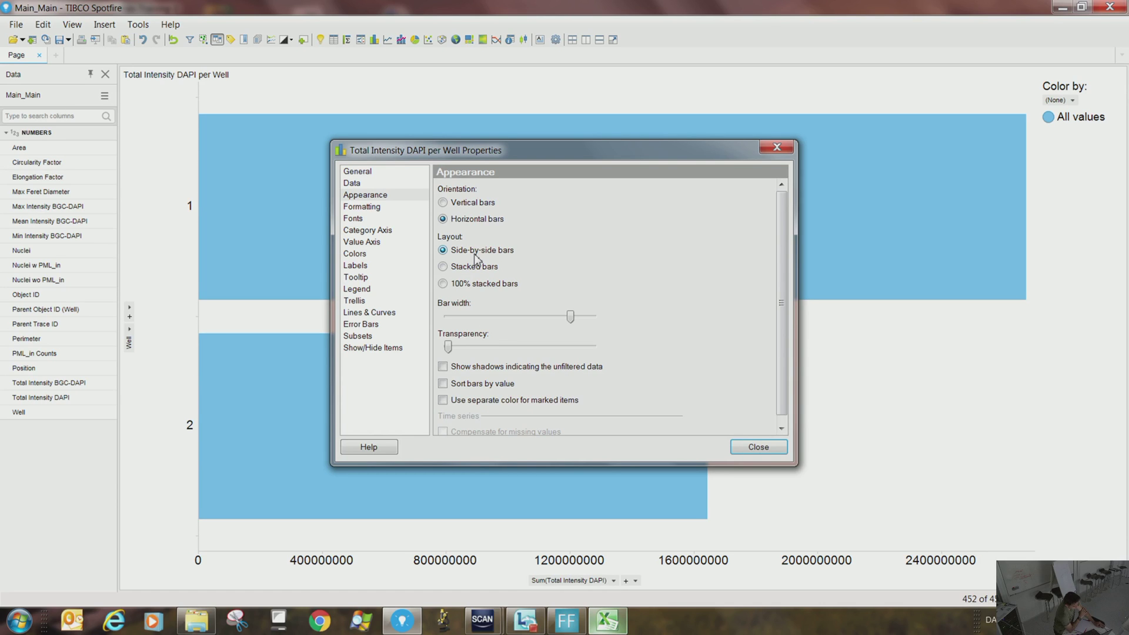
pyautogui.click(476, 267)
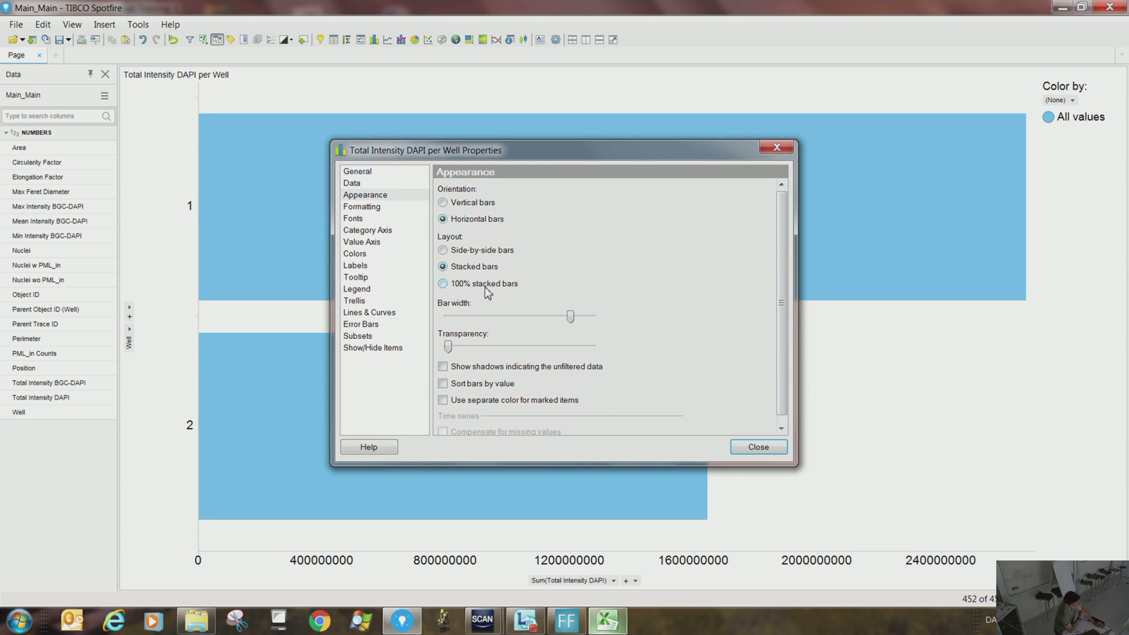
# Color the bars by the Nuclei column.
pyautogui.click(1074, 95)
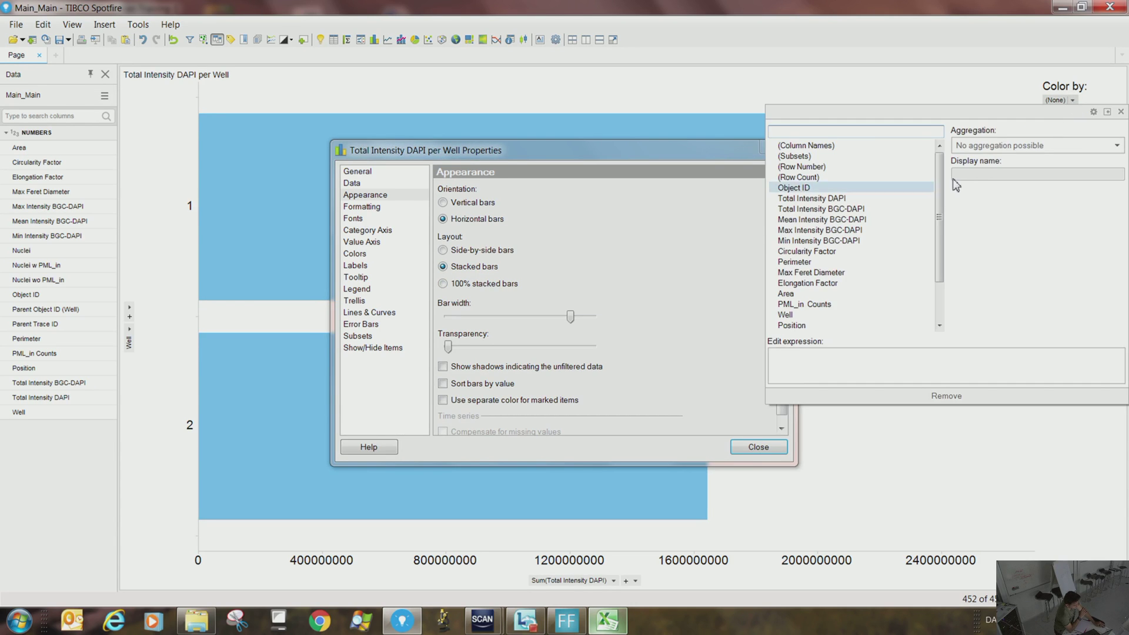
pyautogui.moveTo(942, 193); pyautogui.dragTo(944, 269)
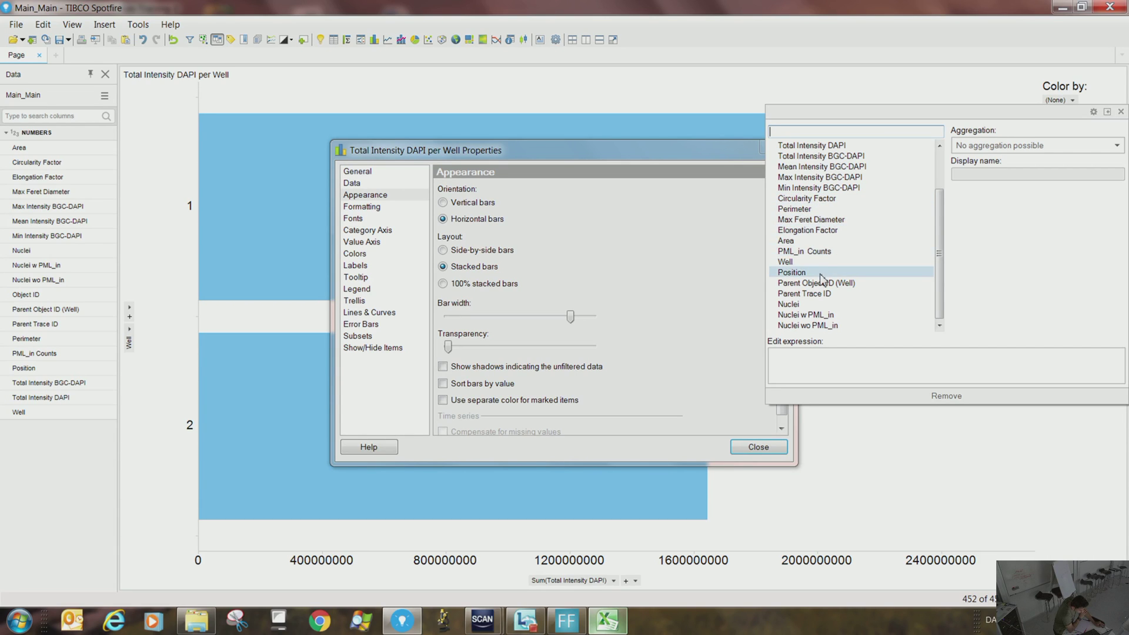
pyautogui.click(816, 303)
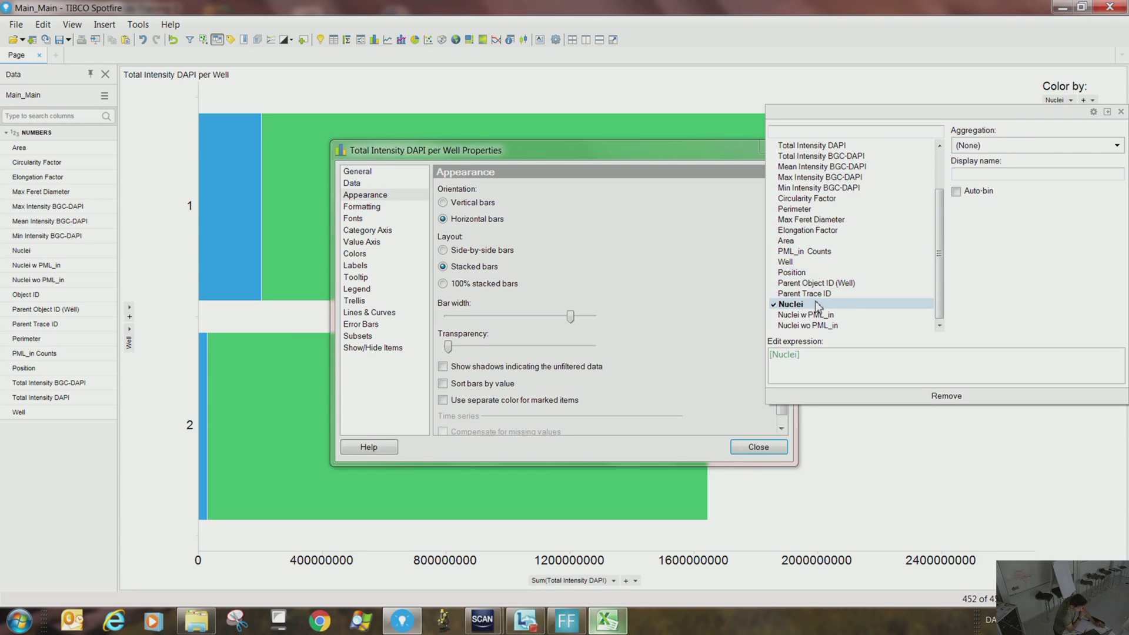
pyautogui.click(995, 99)
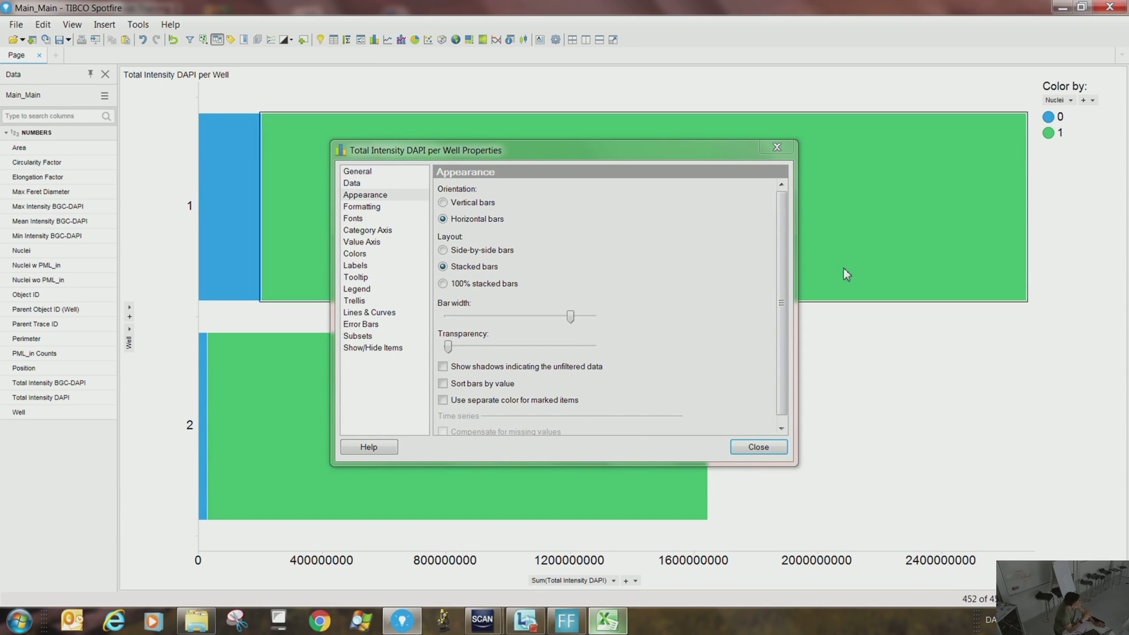
# Switch to scanR Analysis to check the plate's counts per well, and close the plate view and the chart's properties.
pyautogui.moveTo(479, 606)
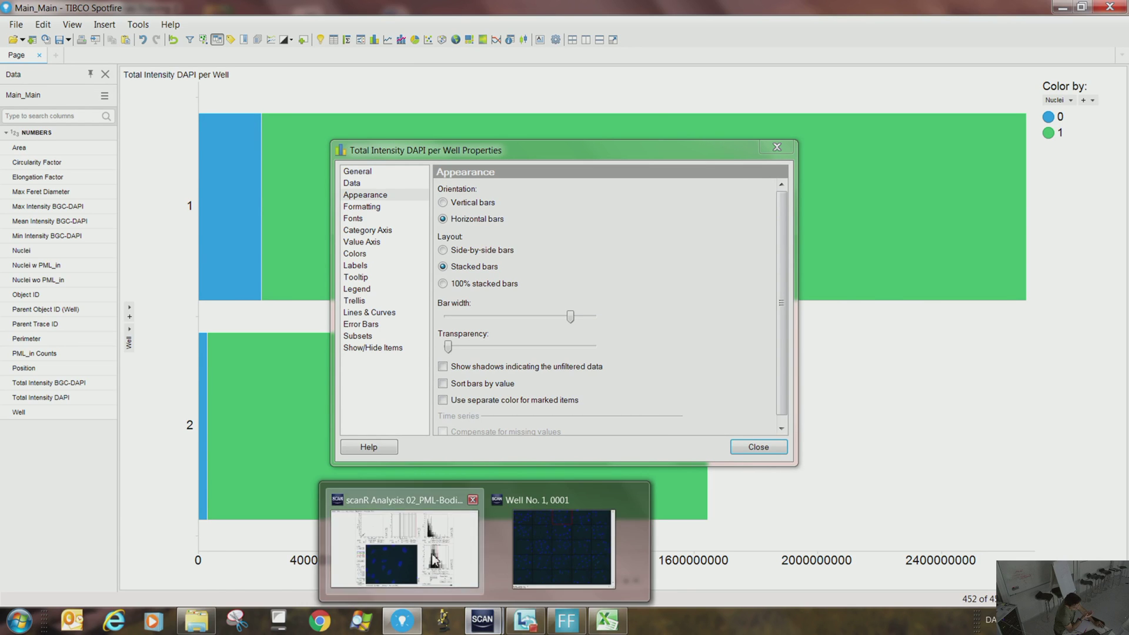
pyautogui.click(458, 556)
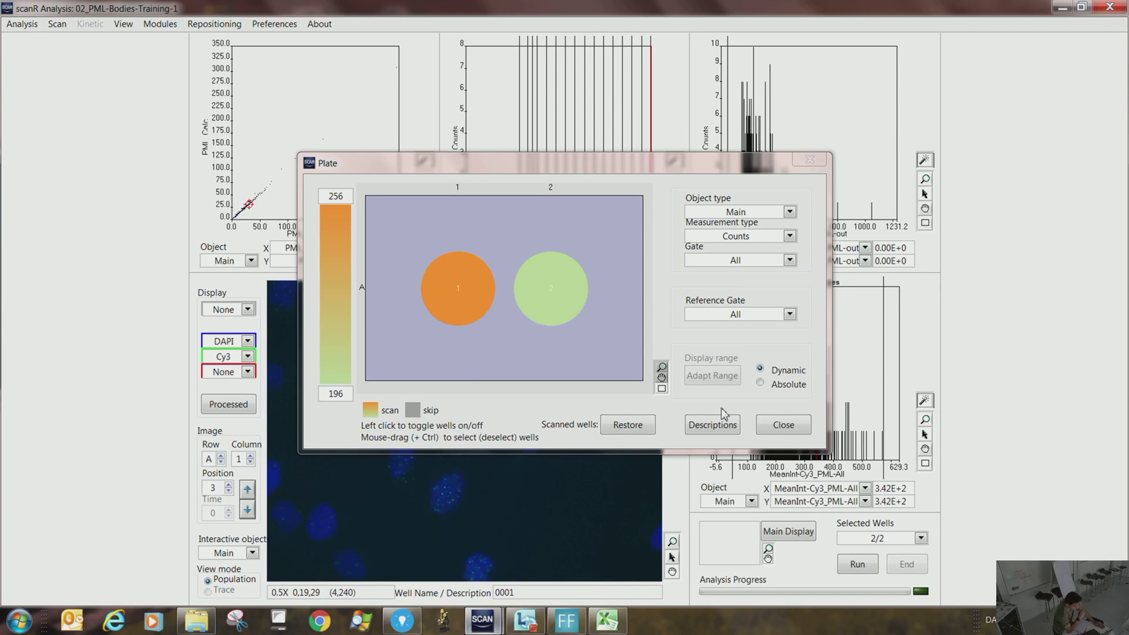
pyautogui.click(784, 425)
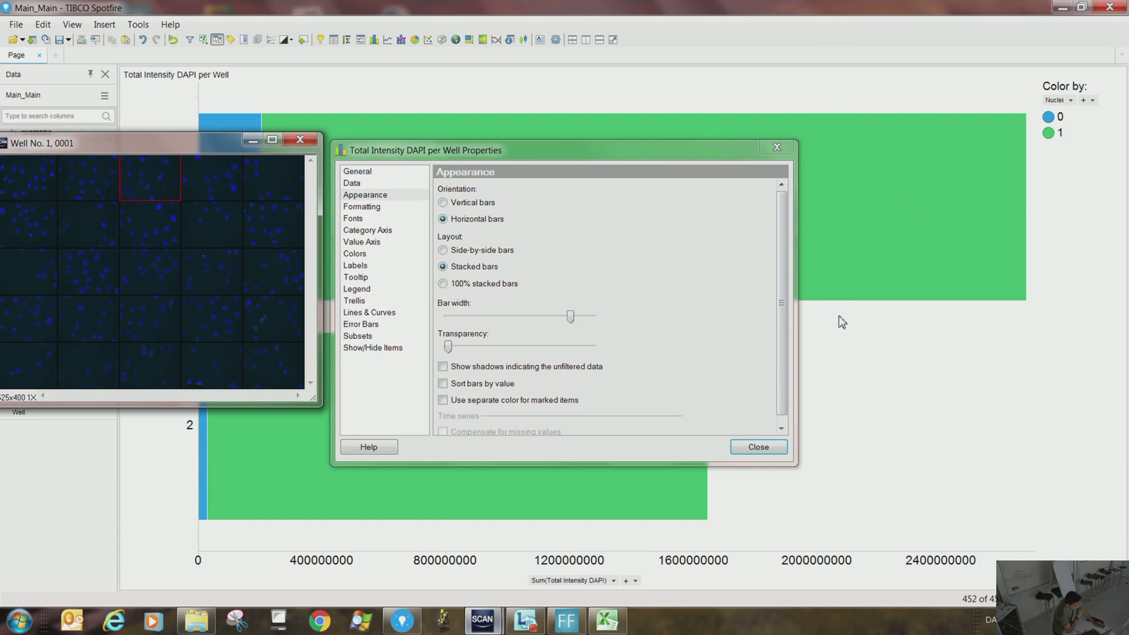
pyautogui.click(765, 449)
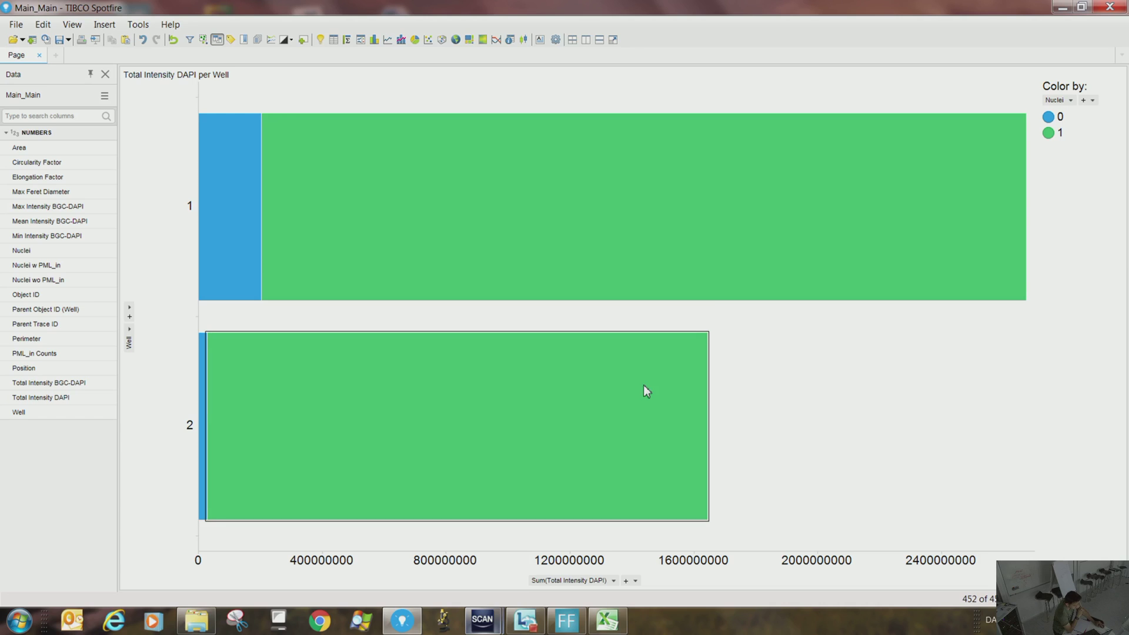
# Set the bars to vertical orientation and set the value axis to Row Count.
pyautogui.rightClick(782, 319)
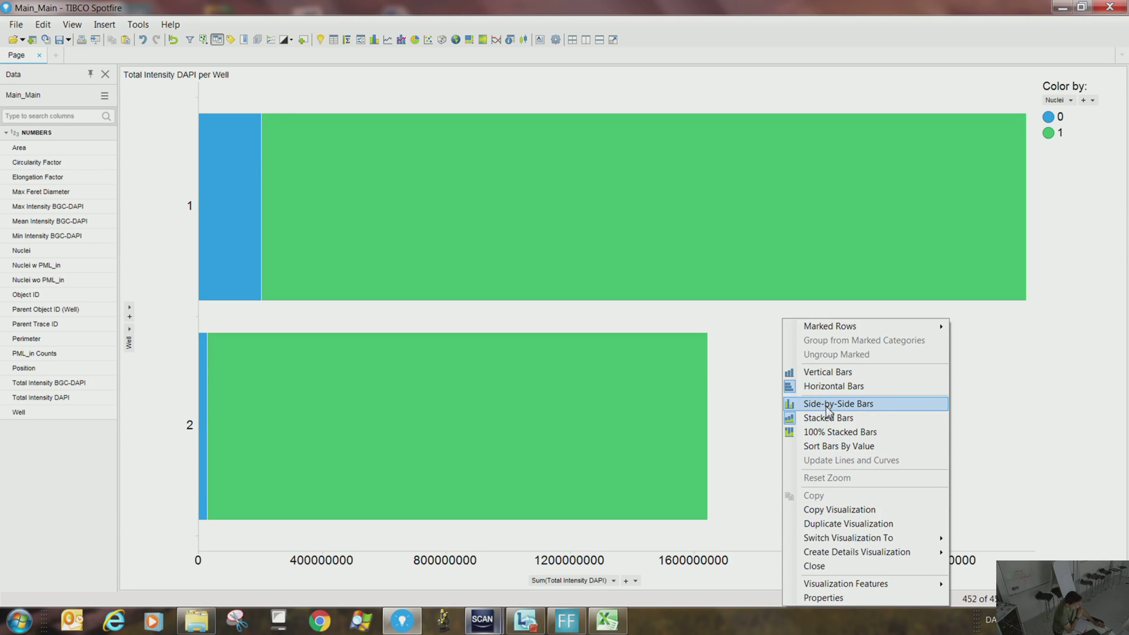
pyautogui.click(829, 375)
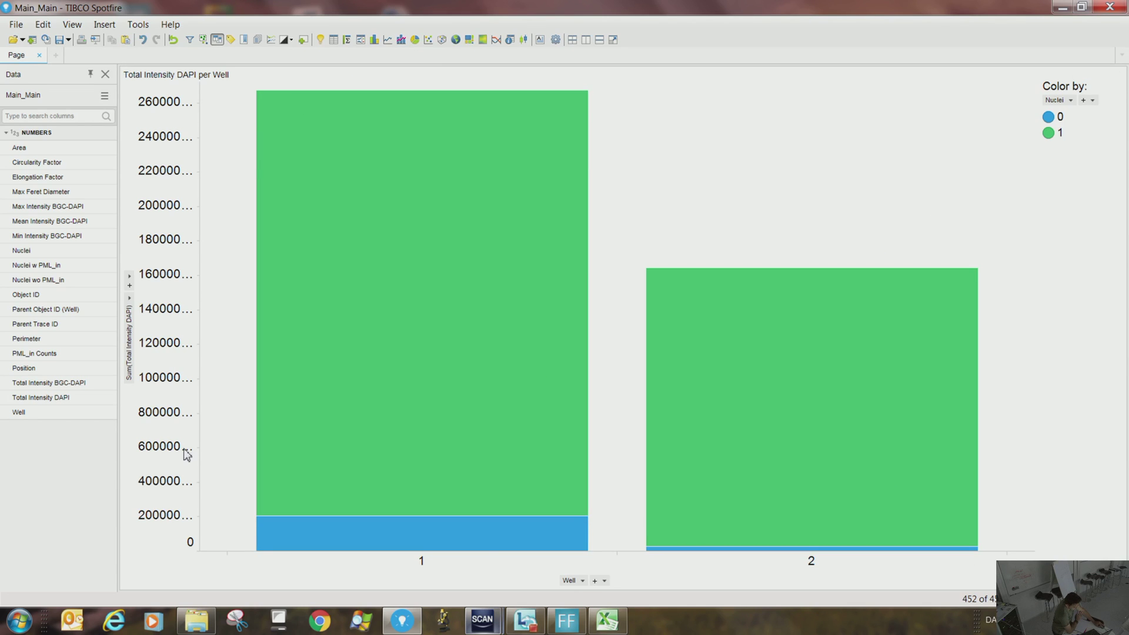
pyautogui.moveTo(286, 537)
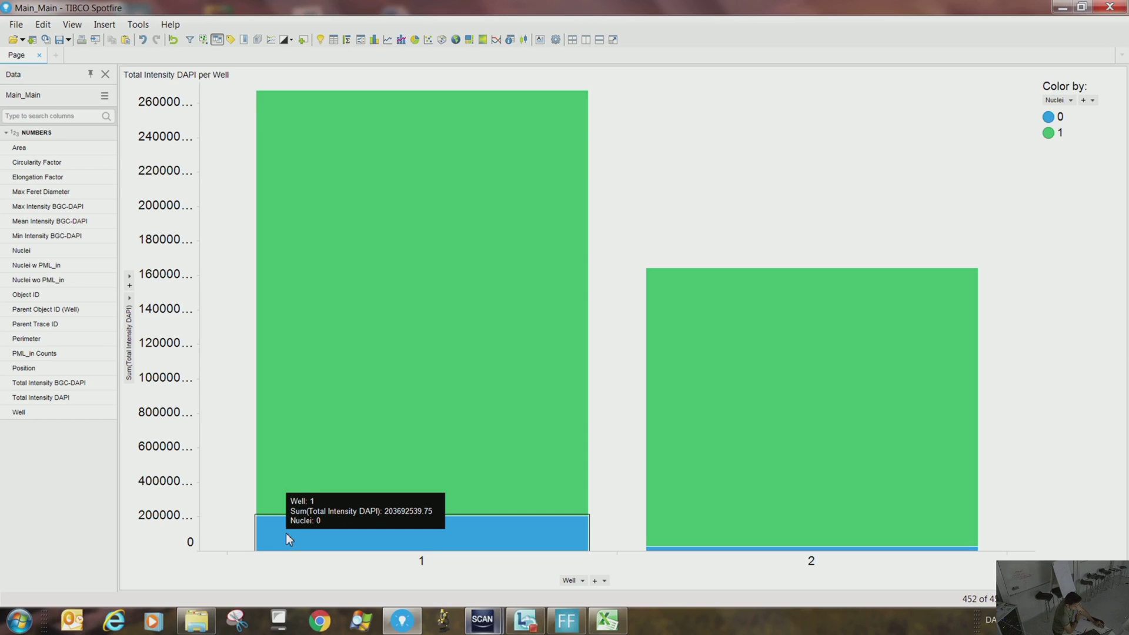
pyautogui.click(134, 296)
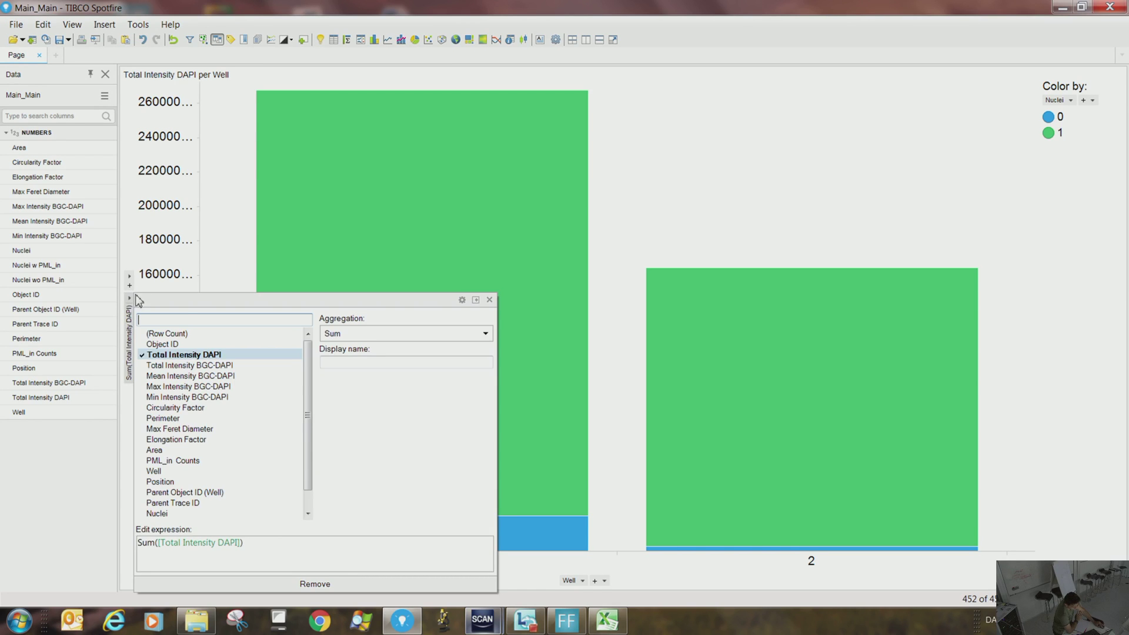
pyautogui.click(188, 334)
pyautogui.click(226, 258)
# Check the row count of each Nuclei group per well and change the layout to 100% stacked bars.
pyautogui.moveTo(315, 546)
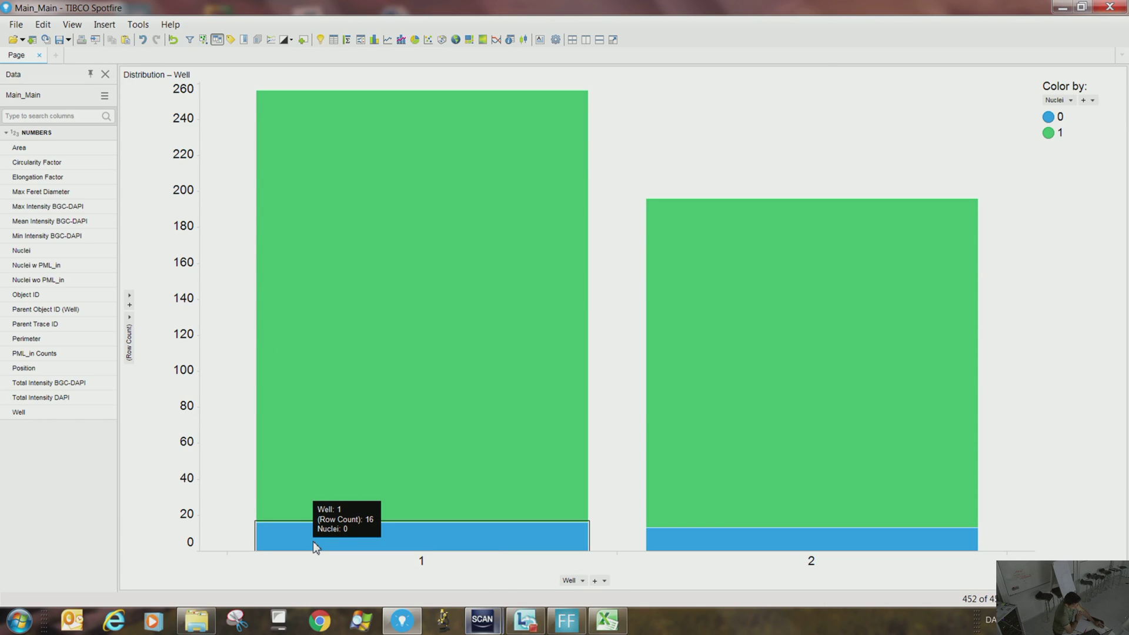
pyautogui.moveTo(315, 471)
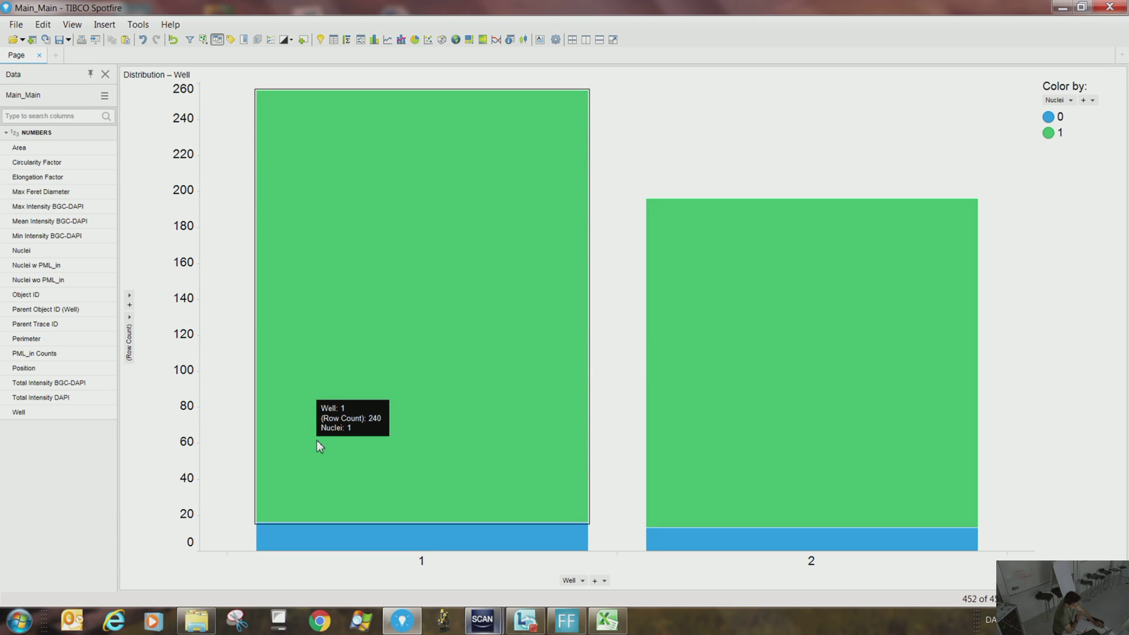
pyautogui.moveTo(708, 446)
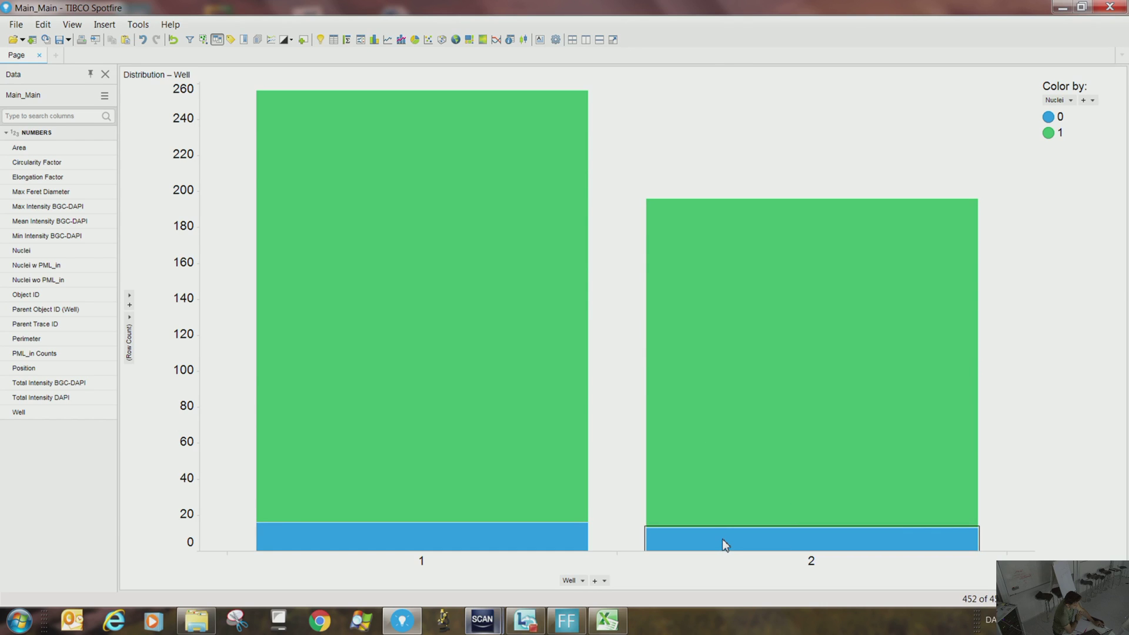
pyautogui.moveTo(723, 540)
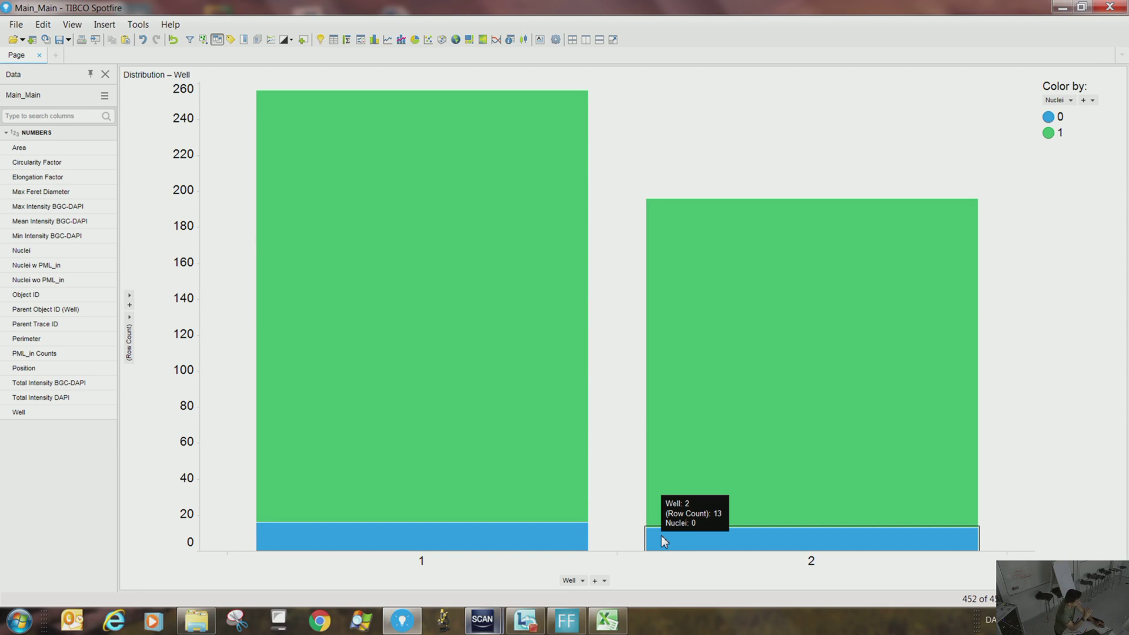
pyautogui.moveTo(715, 425)
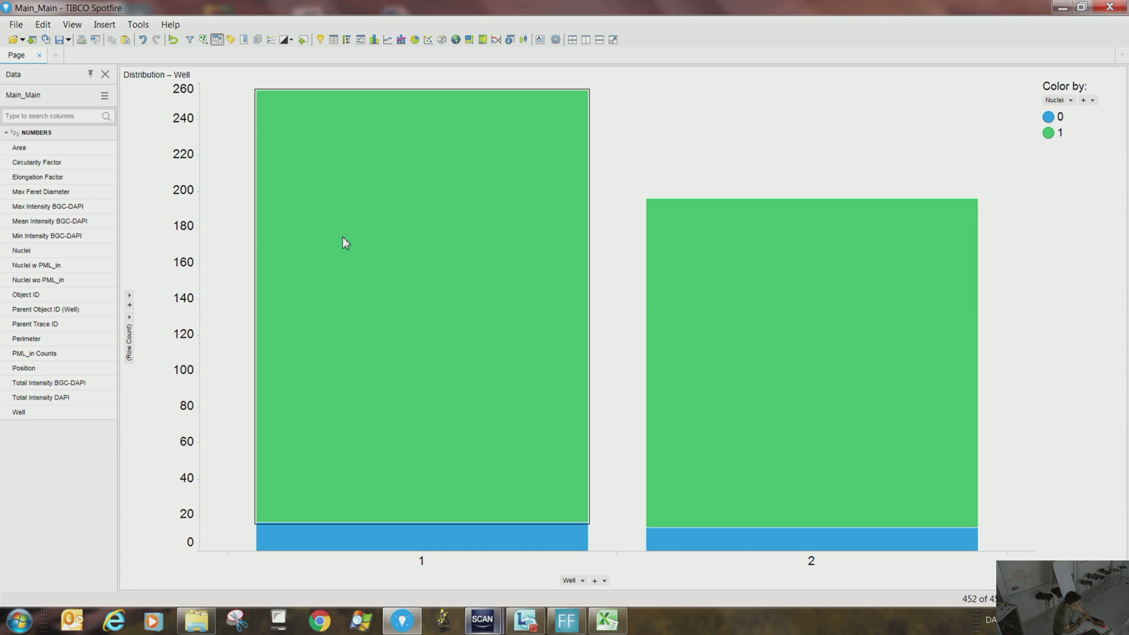
pyautogui.rightClick(615, 180)
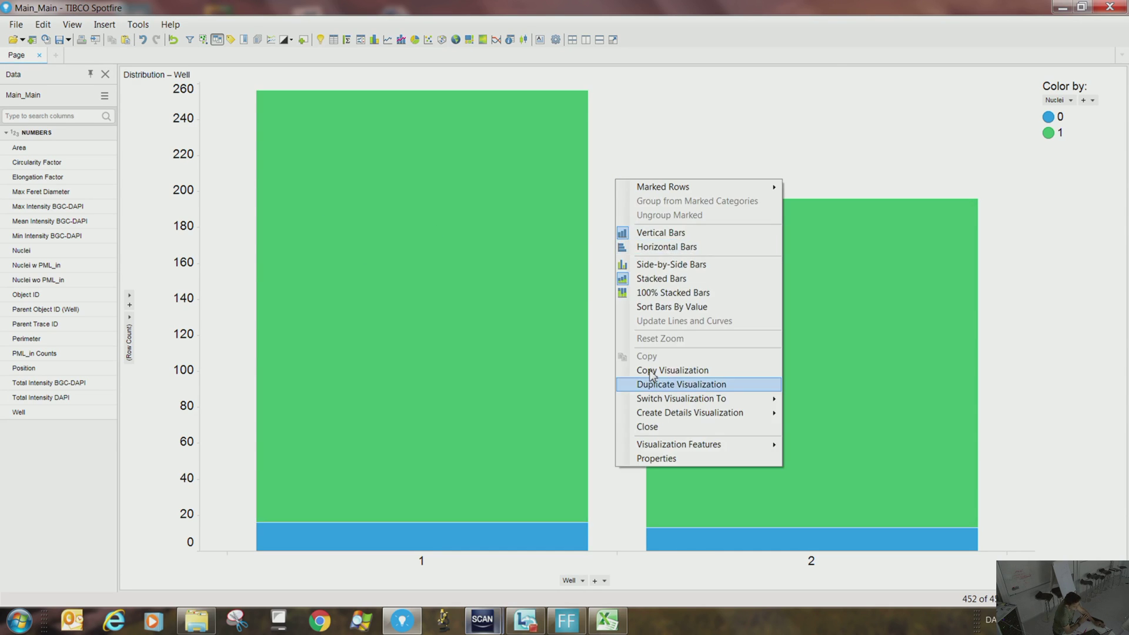
pyautogui.click(653, 297)
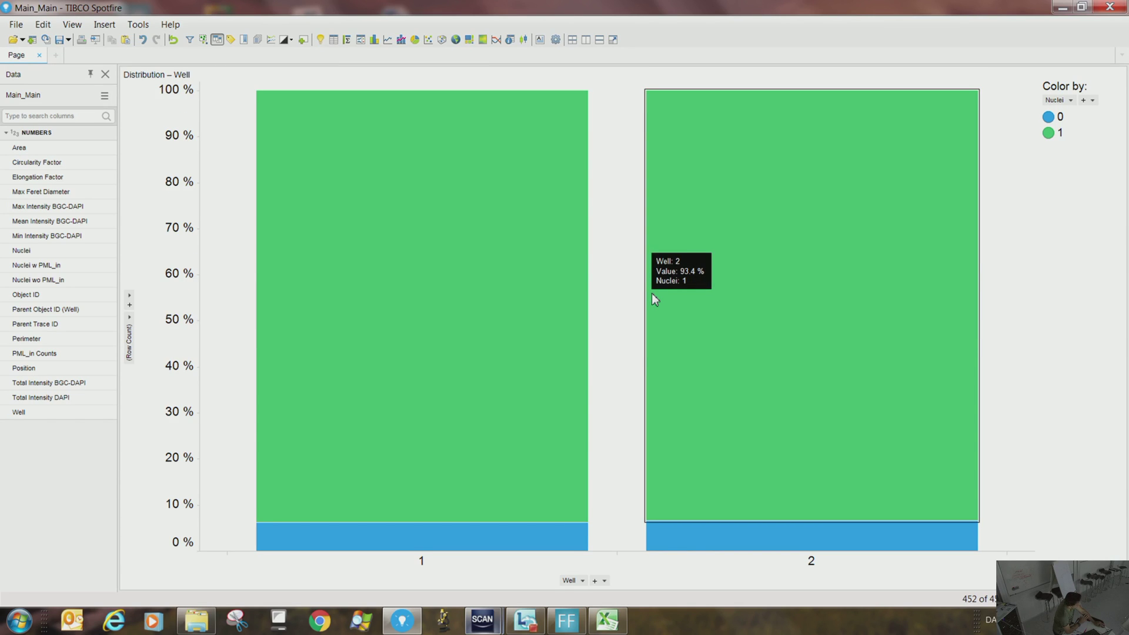
pyautogui.rightClick(629, 266)
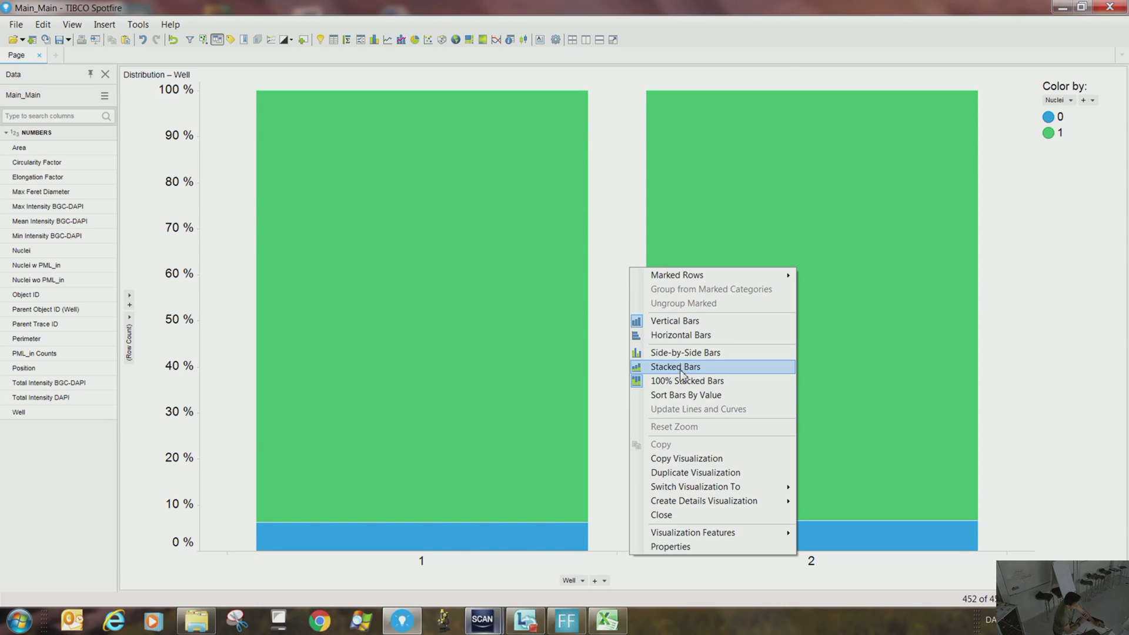
pyautogui.click(215, 197)
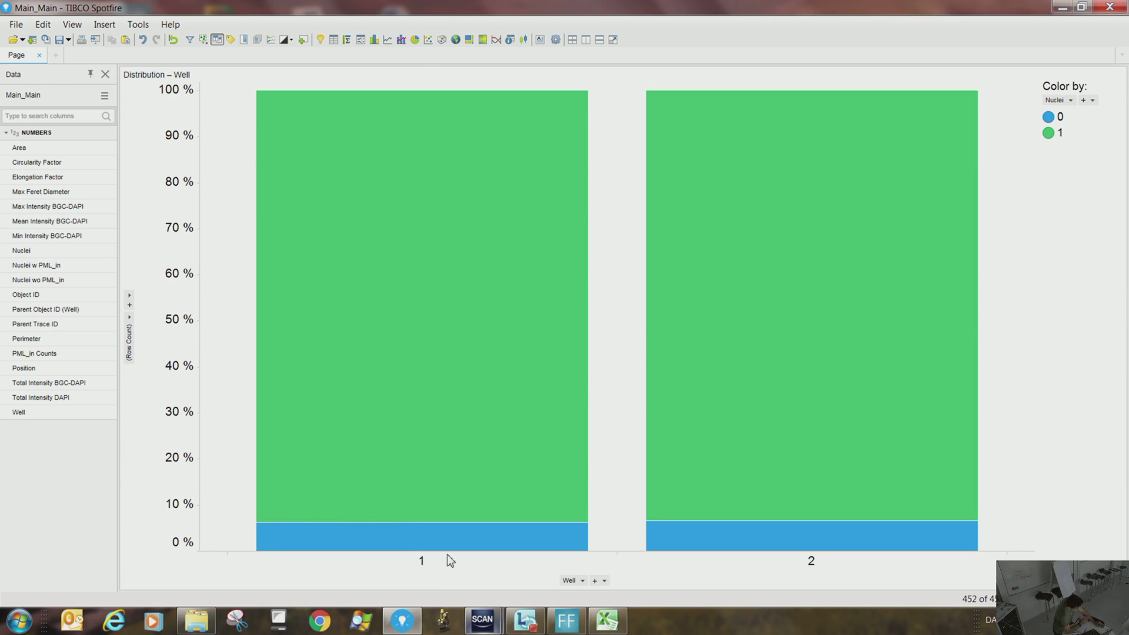
# Examine the percentage share of each Nuclei group in wells 1 and 2.
pyautogui.moveTo(357, 544)
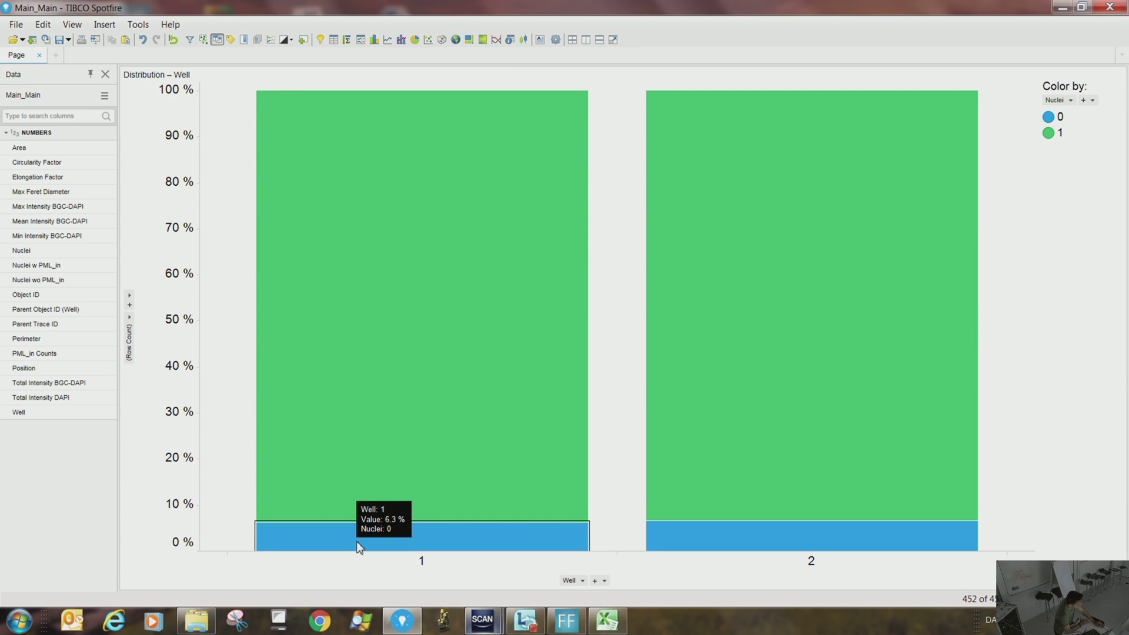
pyautogui.moveTo(337, 454)
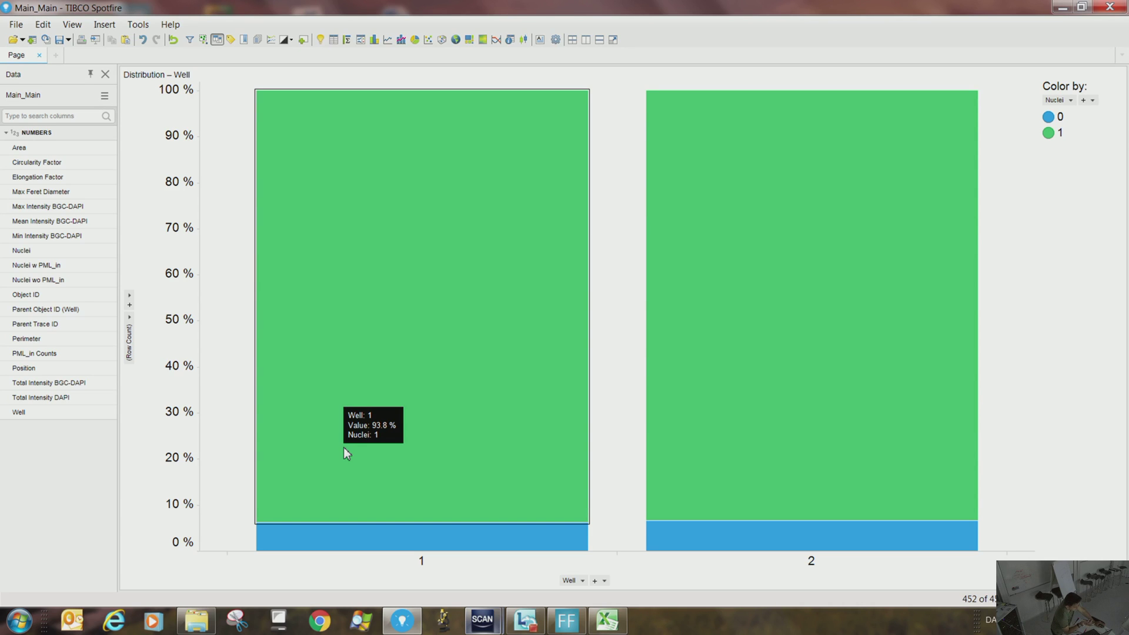
pyautogui.moveTo(722, 432)
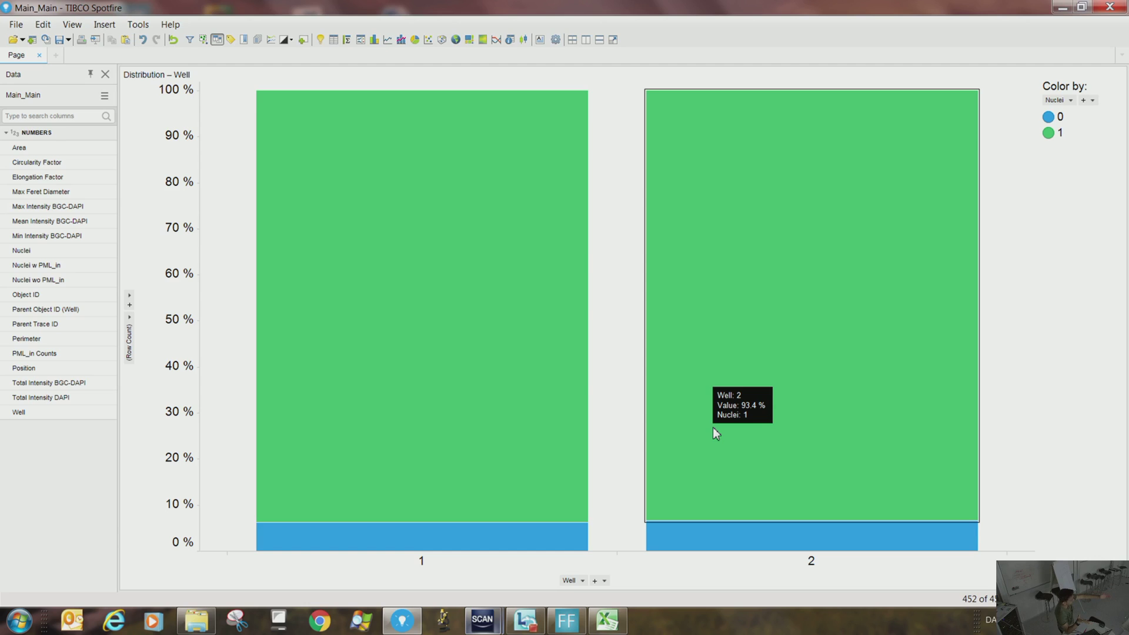
pyautogui.click(1073, 103)
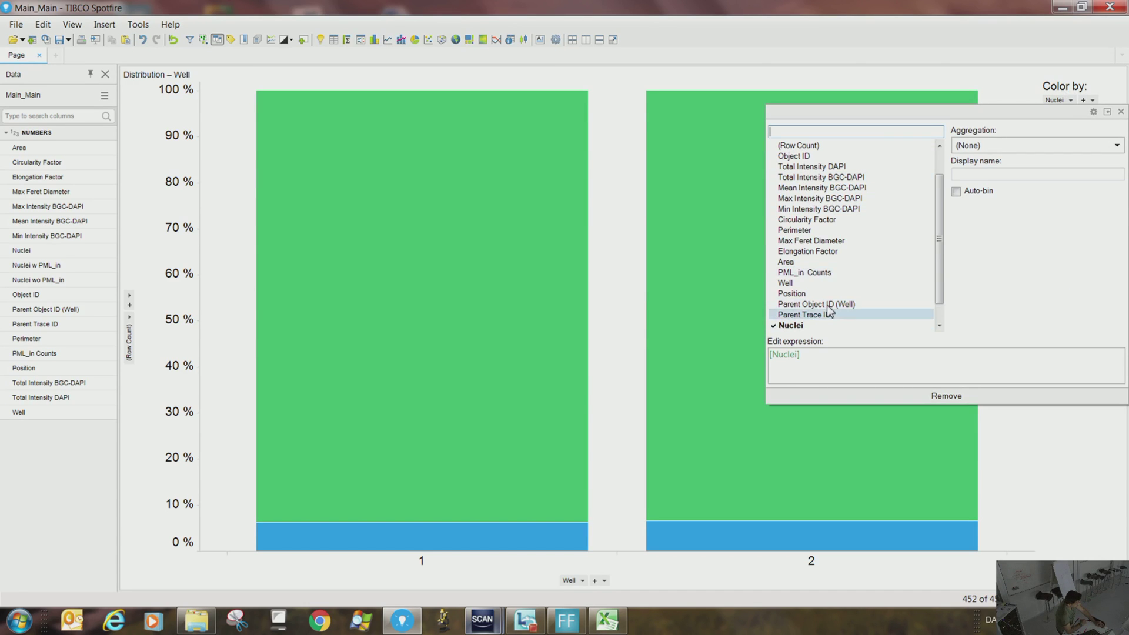
pyautogui.click(1080, 488)
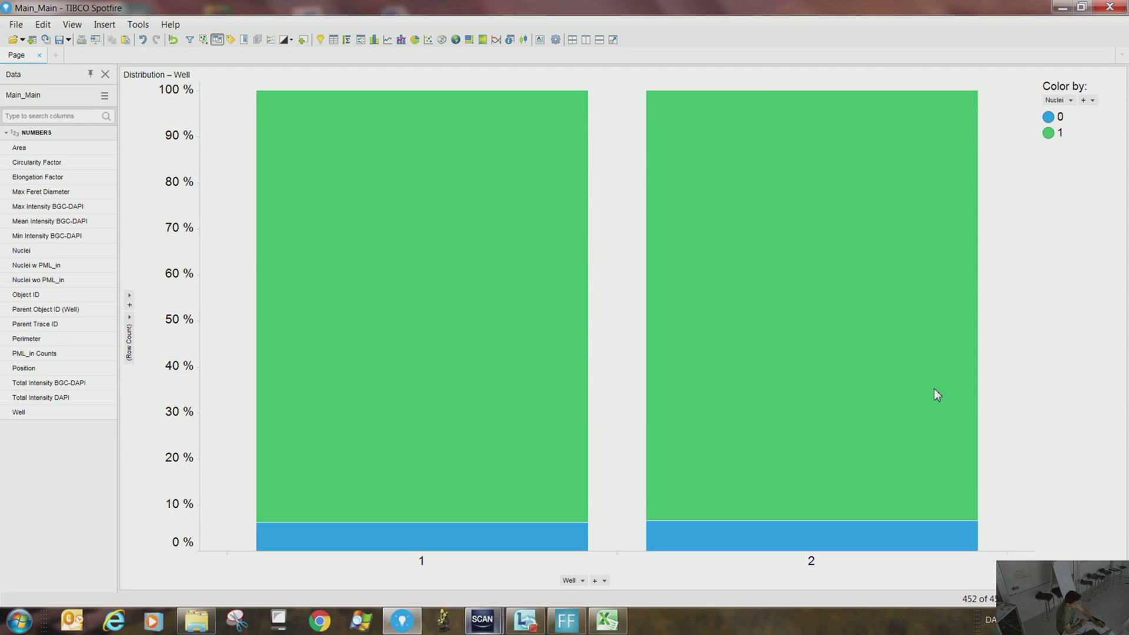
# Change the well distribution chart's layout to stacked bars in its appearance properties.
pyautogui.rightClick(636, 305)
pyautogui.click(687, 577)
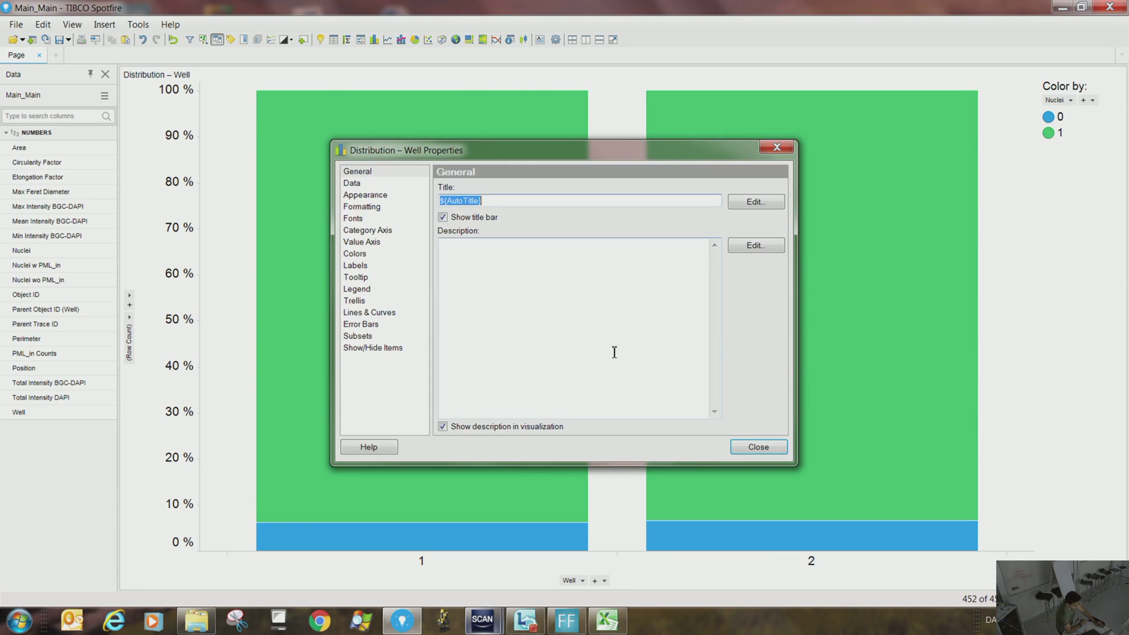
pyautogui.click(355, 219)
pyautogui.click(357, 204)
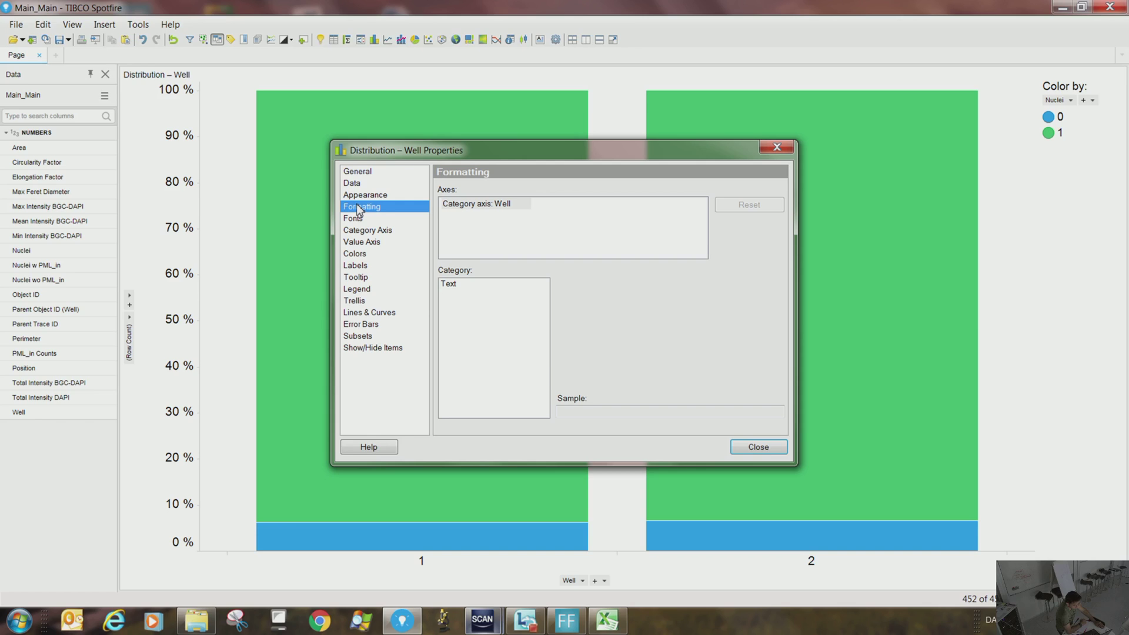
pyautogui.click(357, 194)
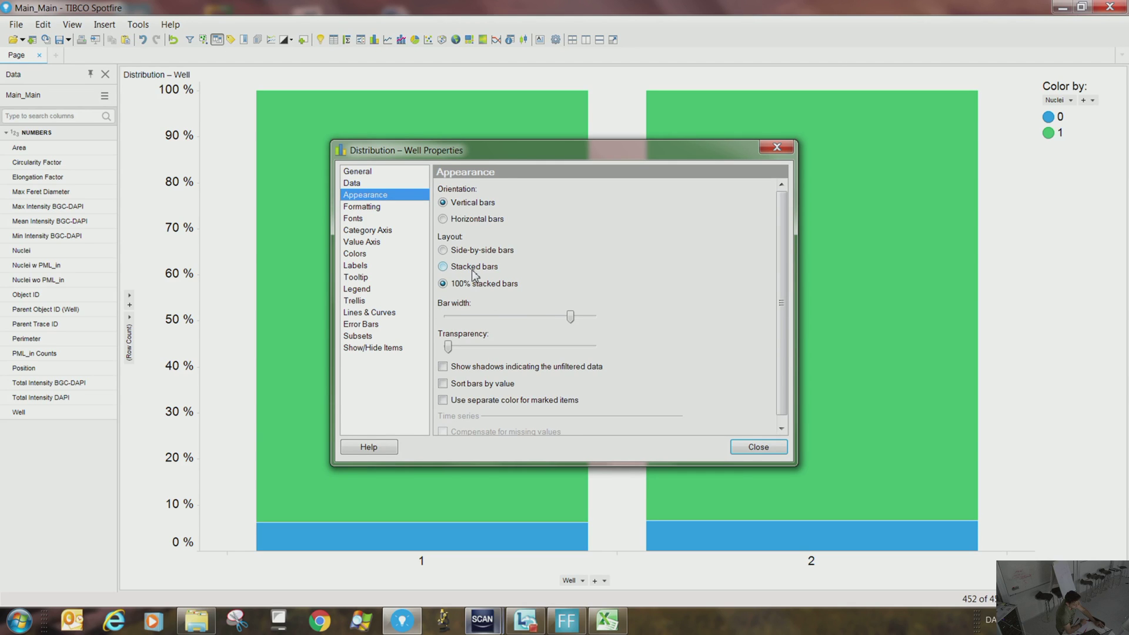
pyautogui.click(474, 271)
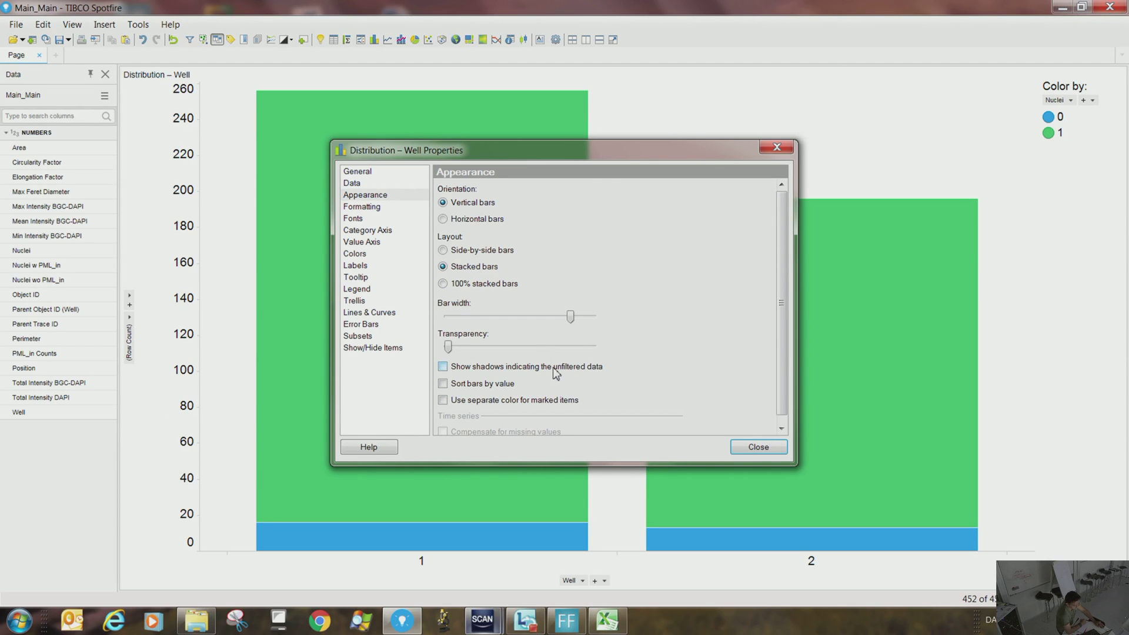
# Widen the bars slightly, raise their transparency to about a quarter of the range, and close the properties.
pyautogui.moveTo(570, 321)
pyautogui.mouseDown()
pyautogui.moveTo(588, 317)
pyautogui.moveTo(519, 314)
pyautogui.moveTo(582, 313)
pyautogui.moveTo(573, 316)
pyautogui.mouseUp()
pyautogui.moveTo(457, 354); pyautogui.dragTo(480, 366)
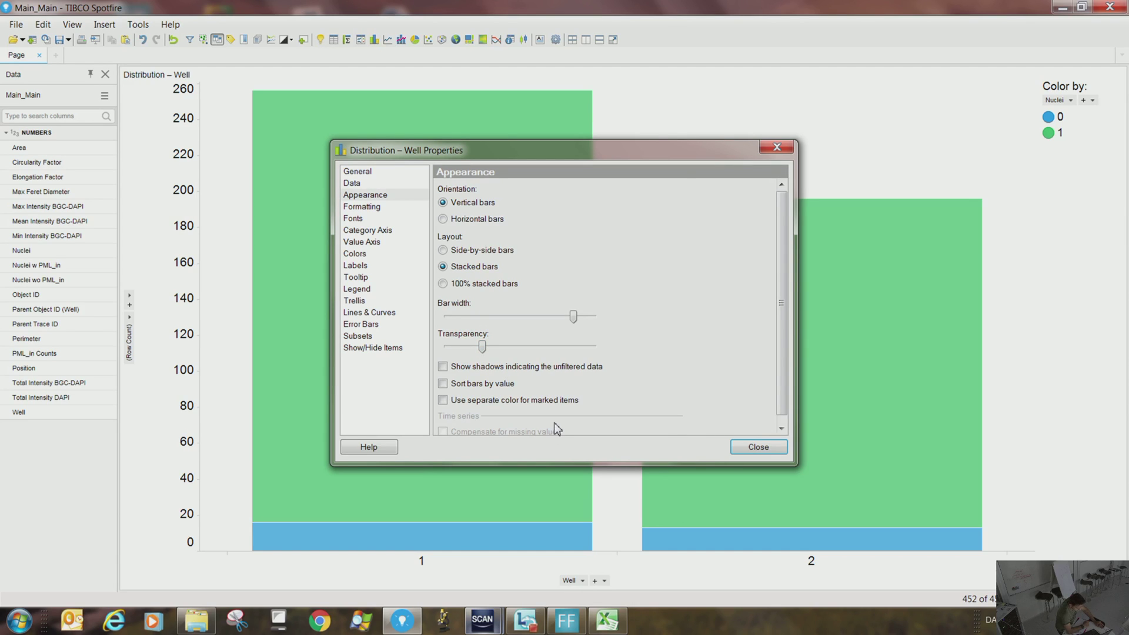
pyautogui.scroll(-1, 557, 422)
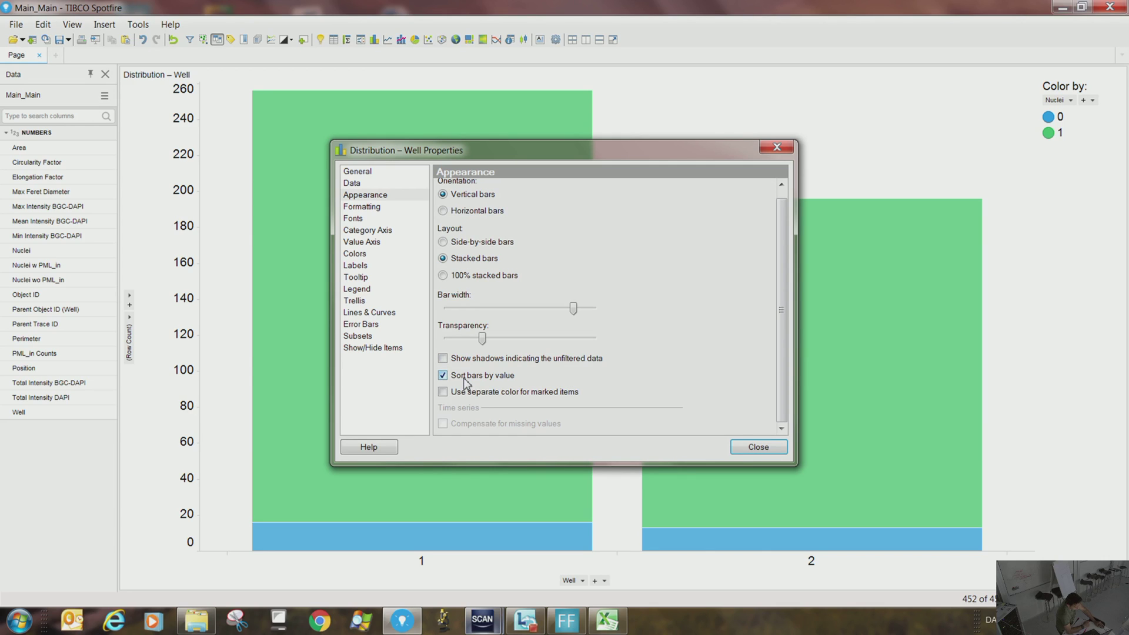
pyautogui.click(756, 446)
# Check the aggregation options for the Nuclei coloring and remove Nuclei from Color by.
pyautogui.click(1067, 99)
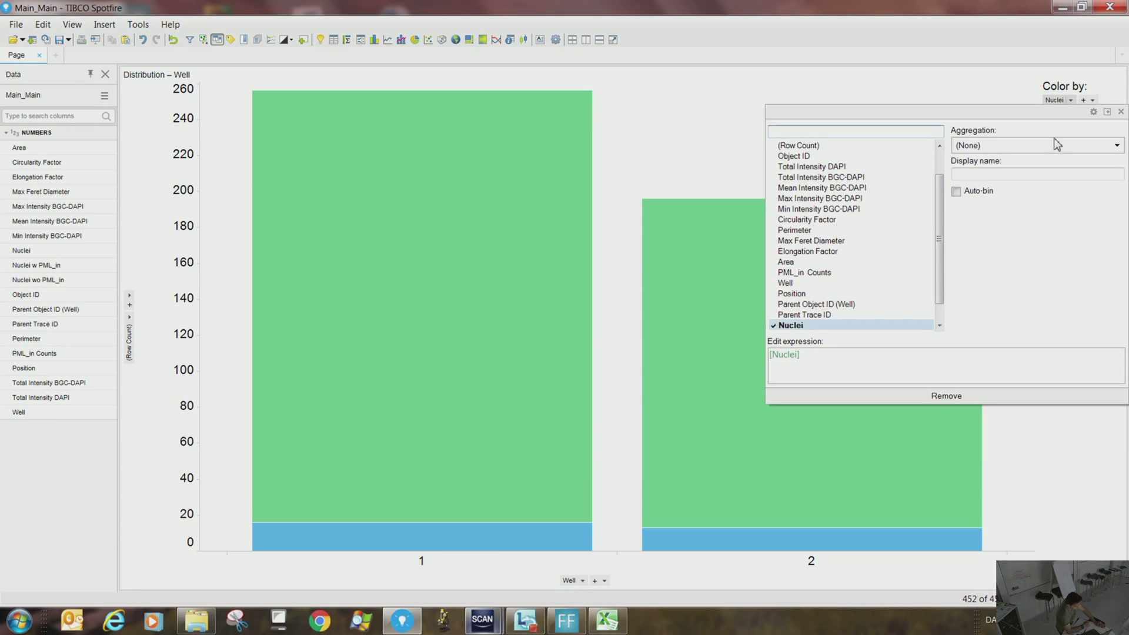
pyautogui.click(1047, 146)
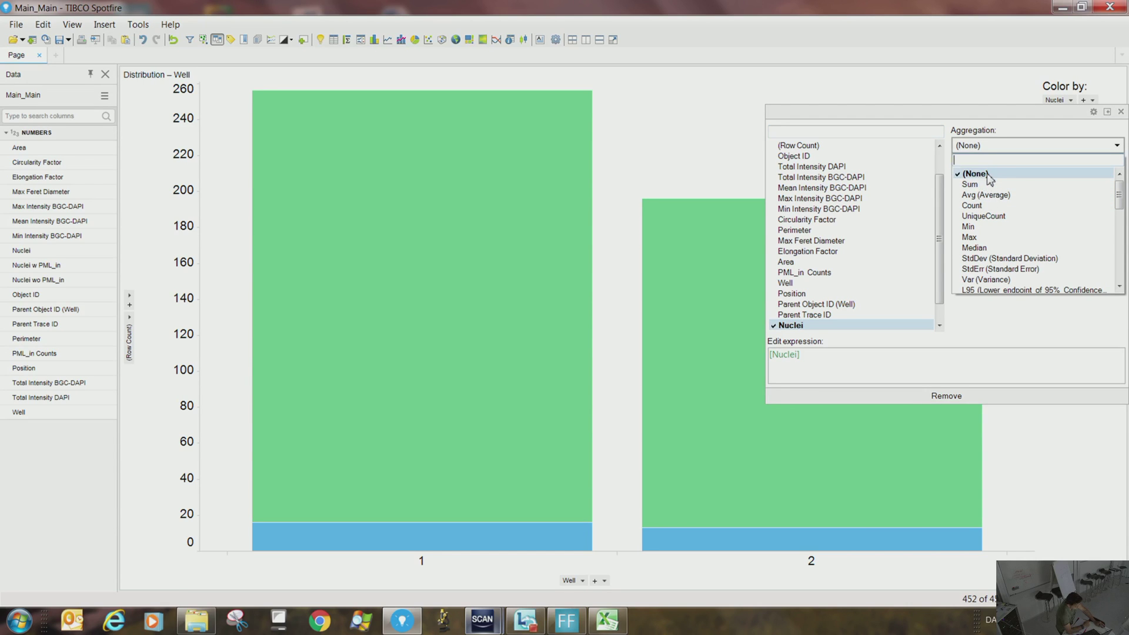
pyautogui.click(997, 146)
pyautogui.click(997, 146)
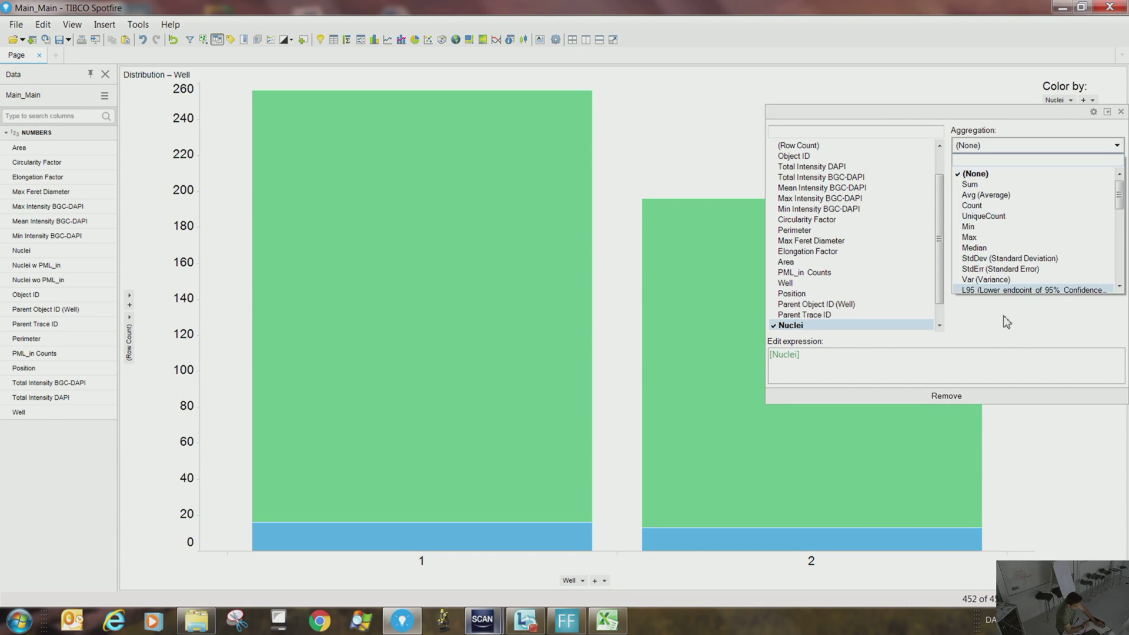
pyautogui.click(990, 343)
pyautogui.click(944, 394)
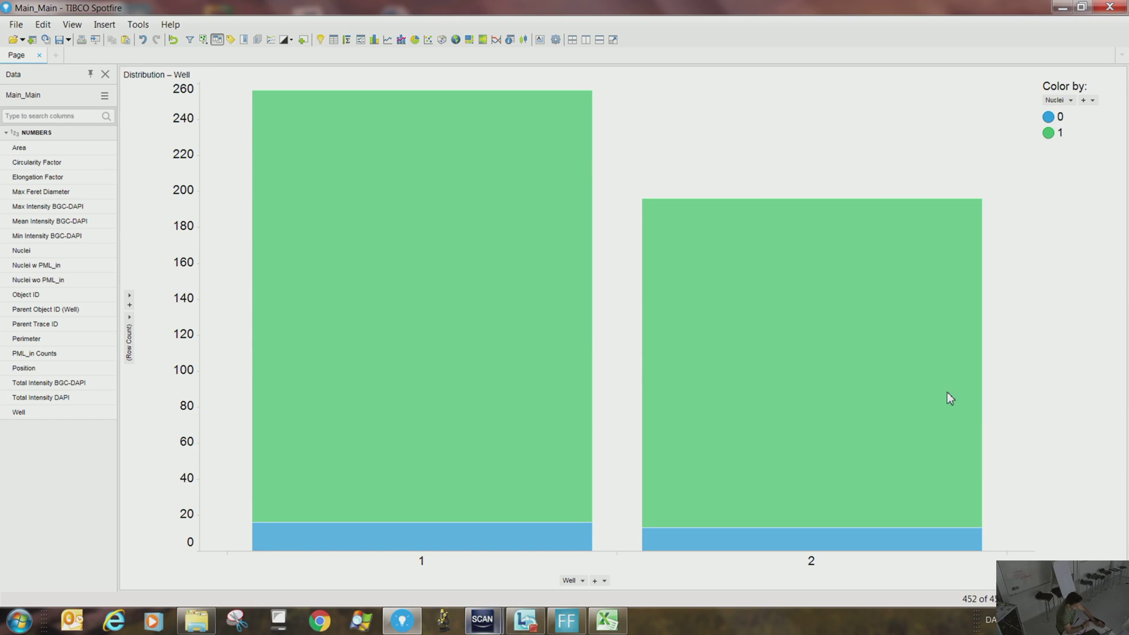
# Set the chart's category axis to Position and close the chart's properties.
pyautogui.rightClick(705, 166)
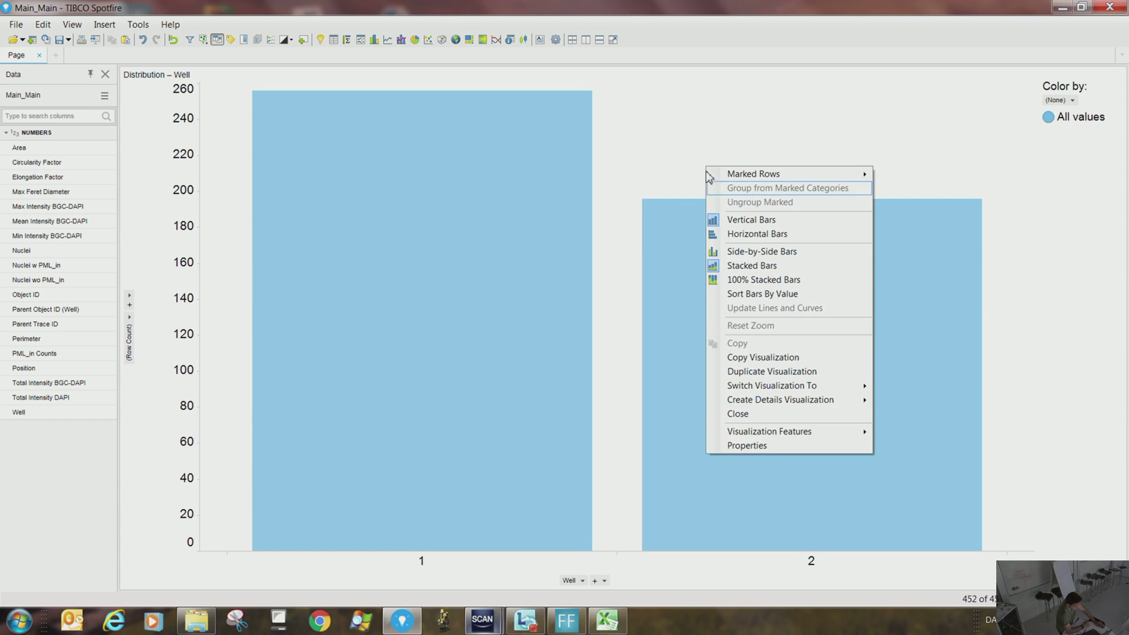
pyautogui.click(764, 448)
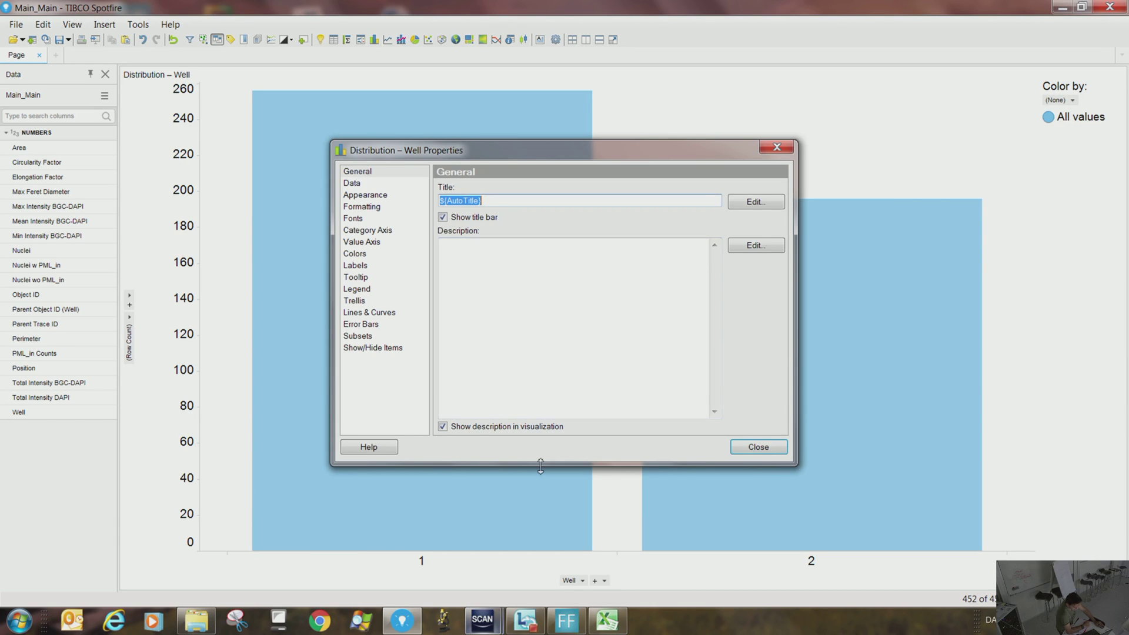
pyautogui.click(624, 552)
pyautogui.click(568, 581)
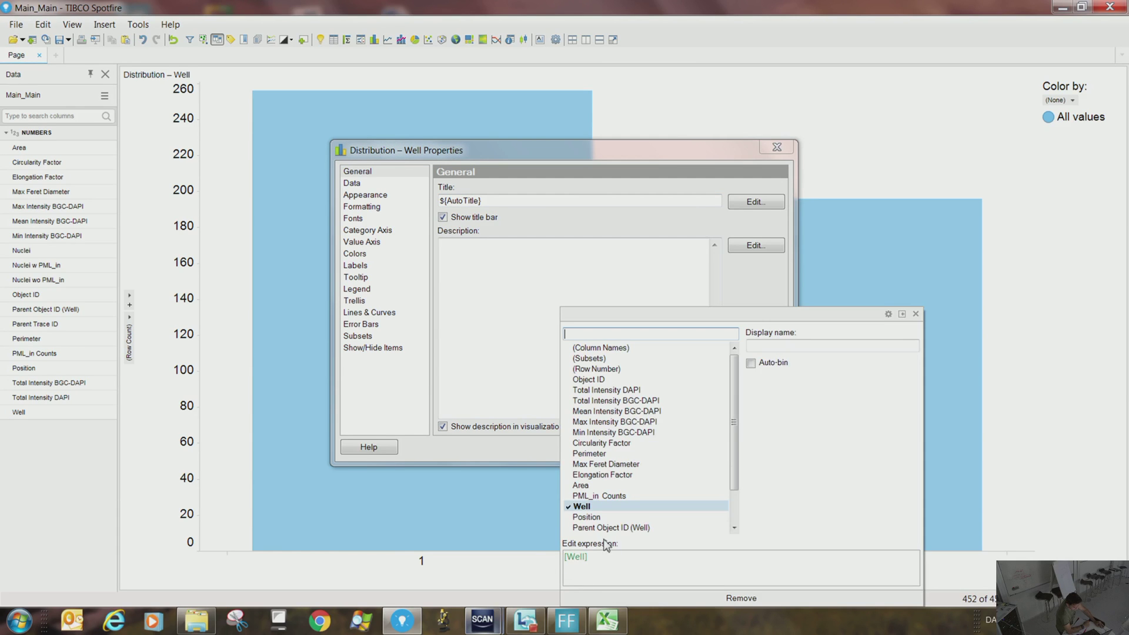
pyautogui.click(600, 517)
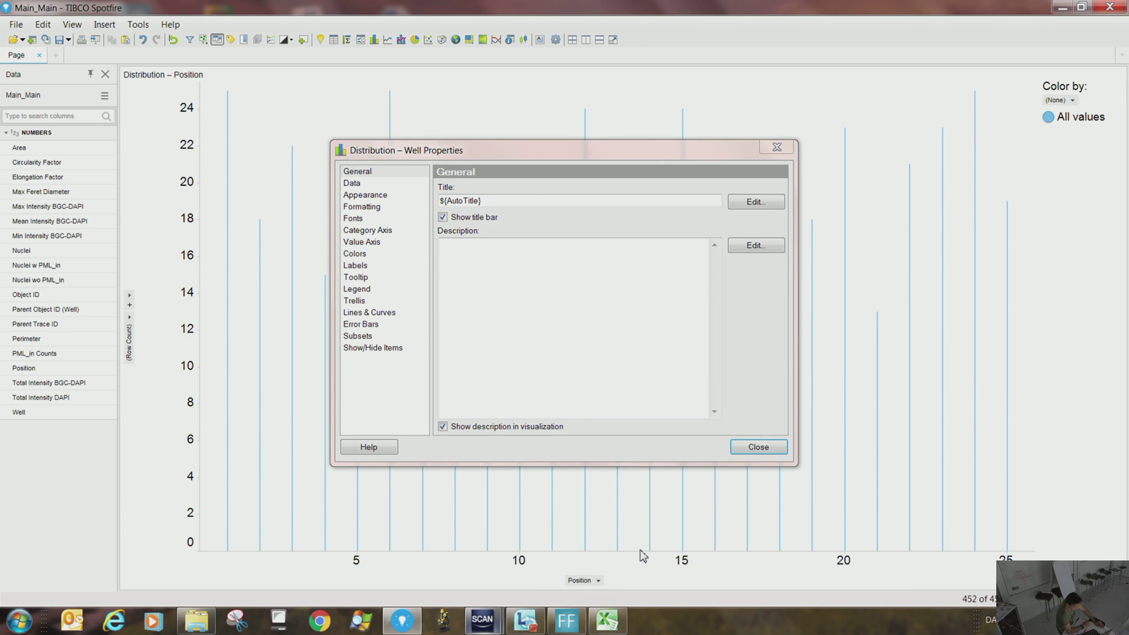
pyautogui.click(774, 162)
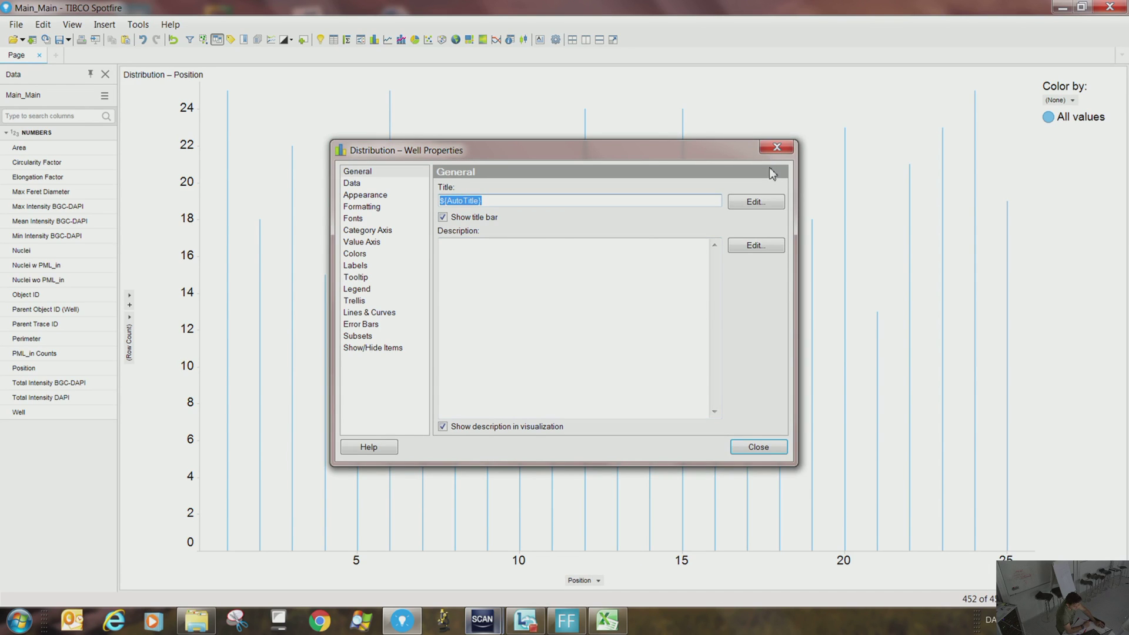
pyautogui.click(776, 147)
# Review the Position chart's category axis, font and appearance properties, and try the separate color for marked items.
pyautogui.rightClick(756, 151)
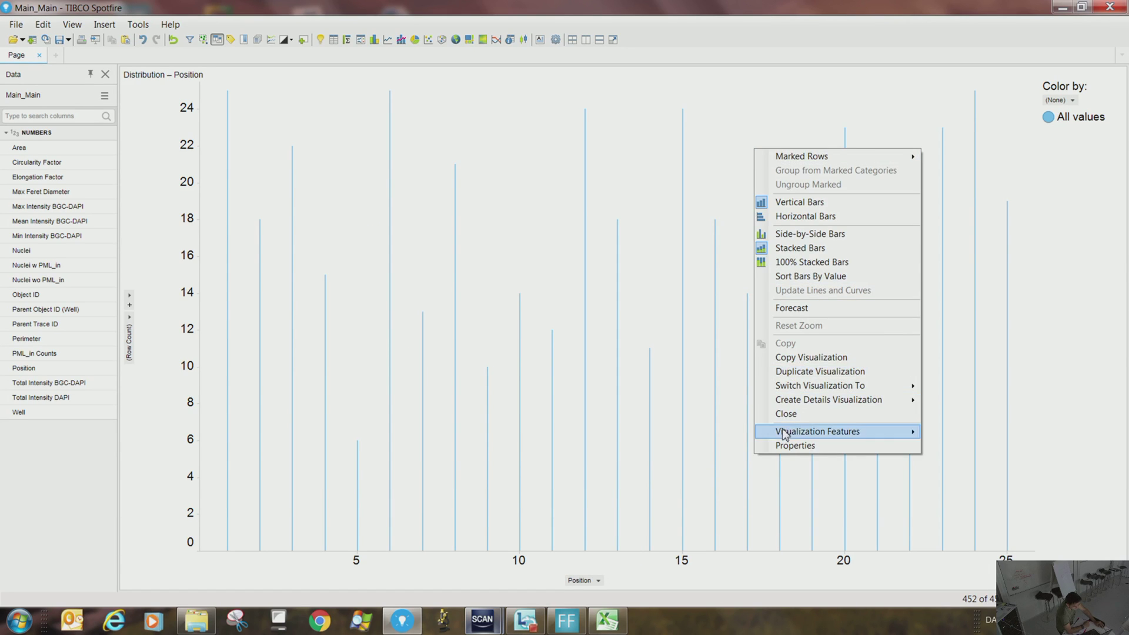
pyautogui.click(784, 517)
pyautogui.click(383, 229)
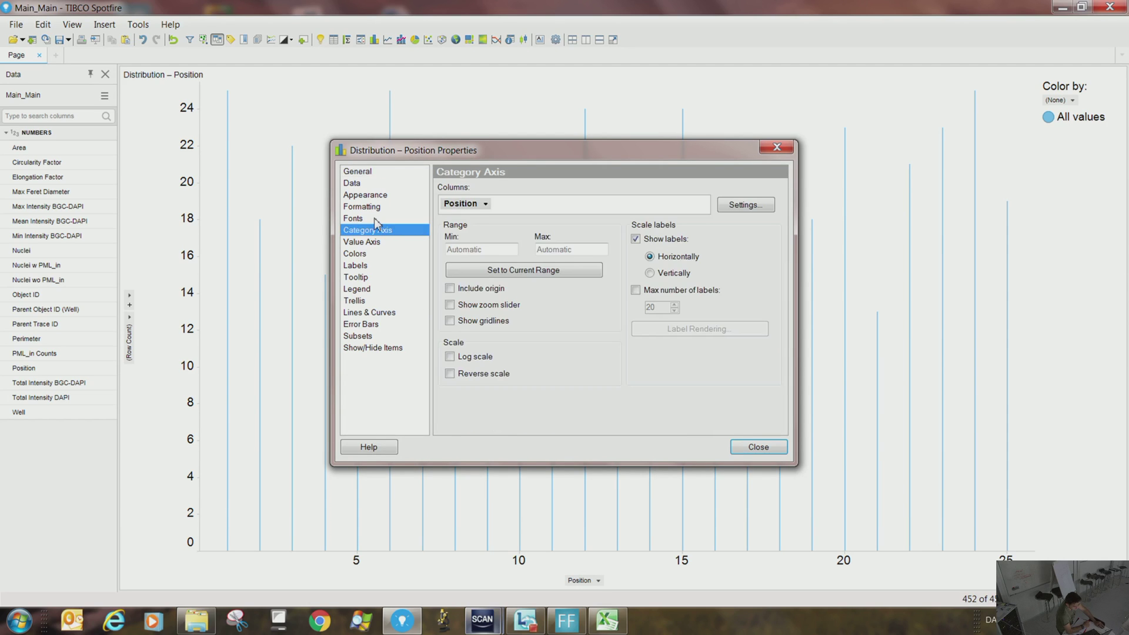
pyautogui.click(367, 220)
pyautogui.click(392, 207)
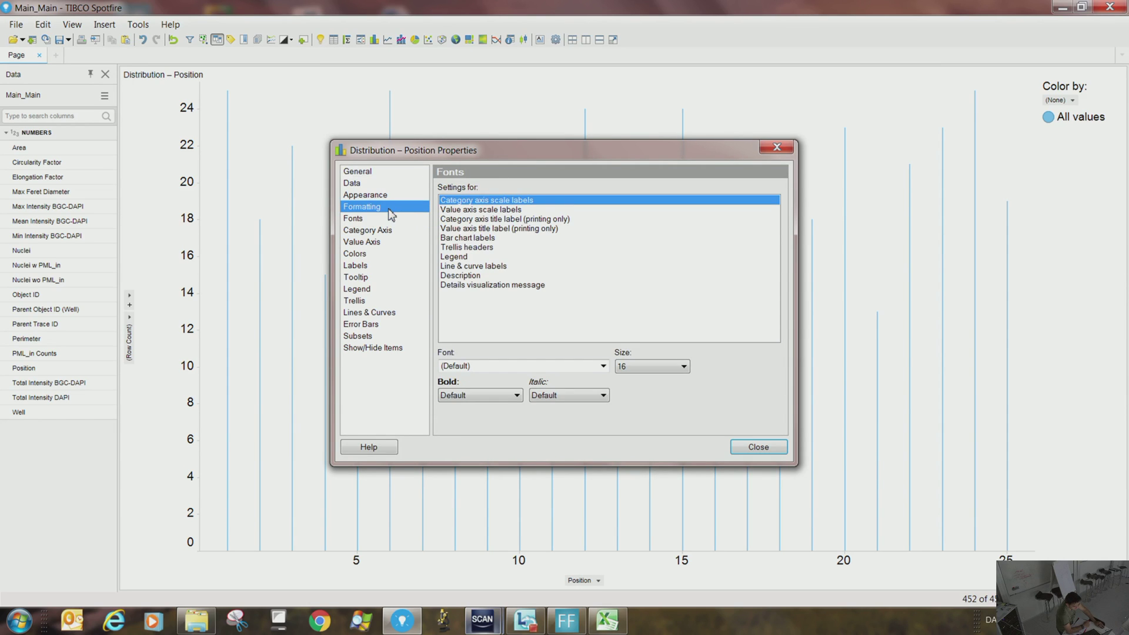
pyautogui.click(379, 199)
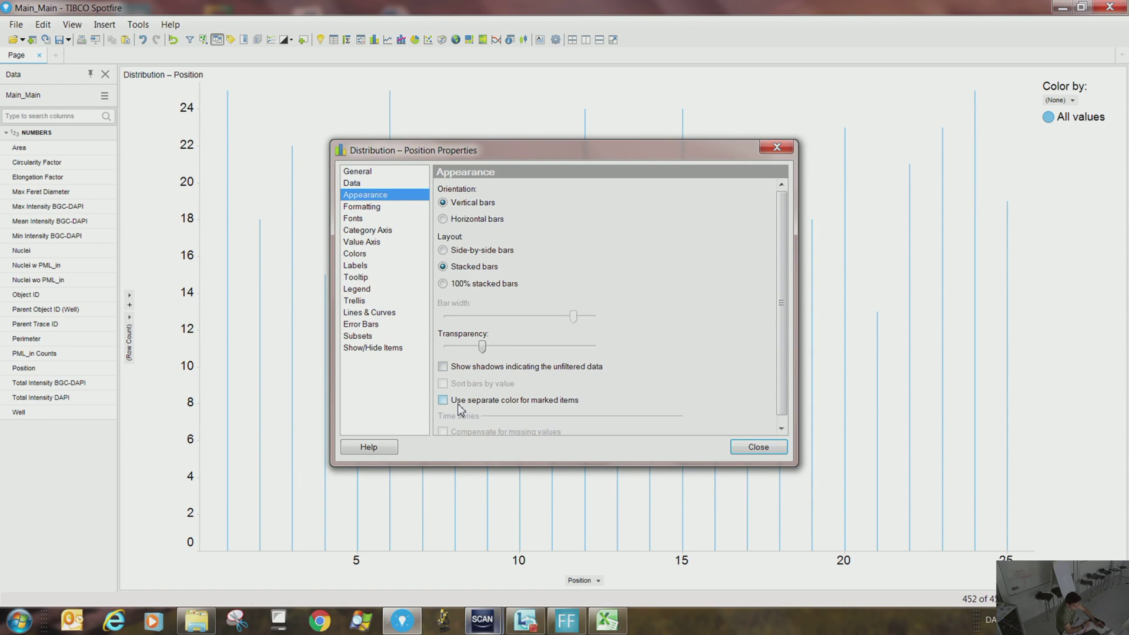
pyautogui.scroll(-1, 461, 377)
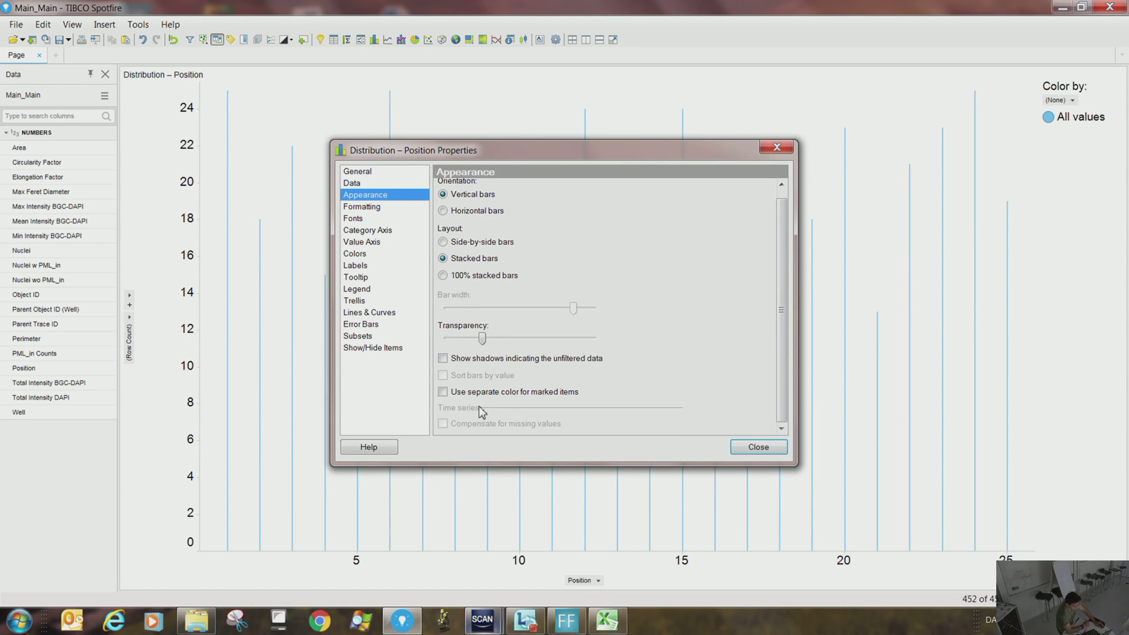
pyautogui.click(444, 360)
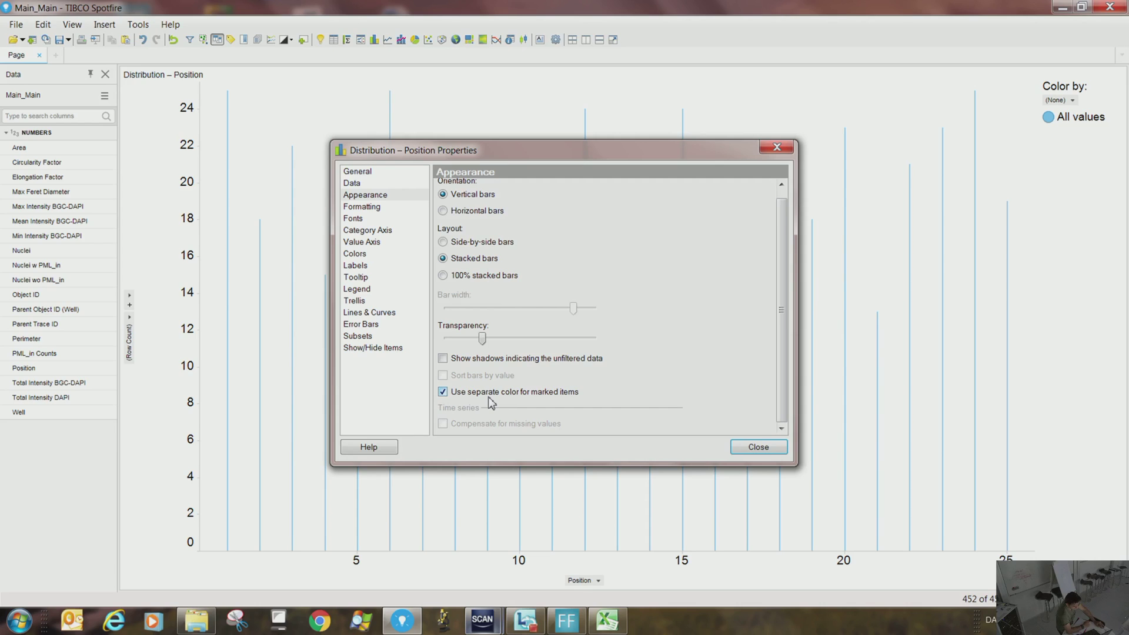
pyautogui.click(752, 447)
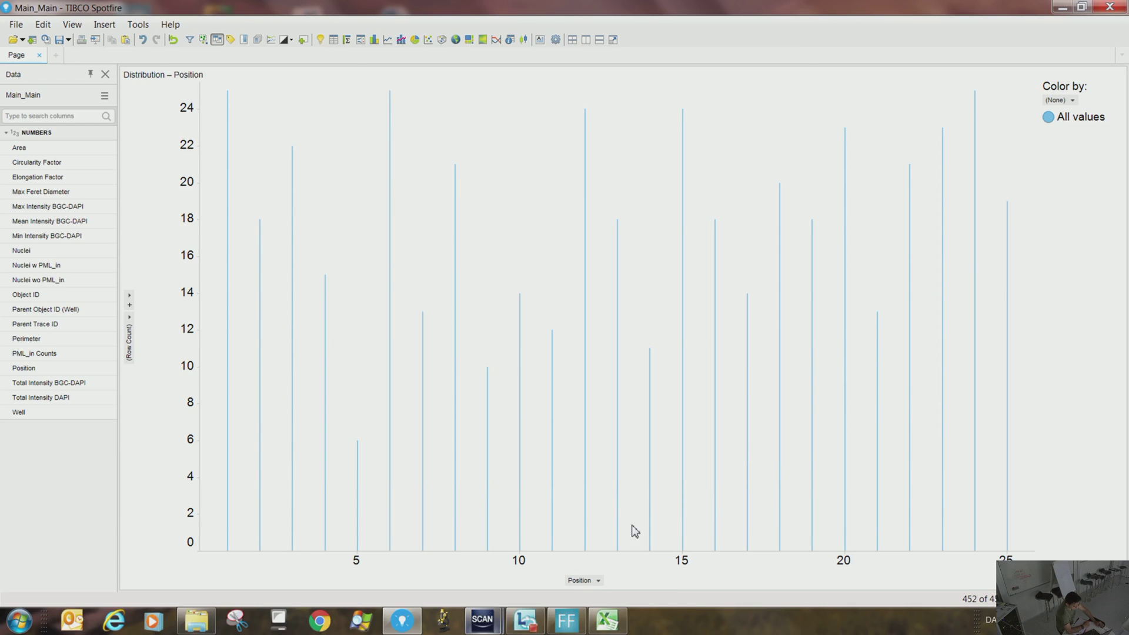
# Try the General format on the Position category axis, reset it, and close the chart's properties.
pyautogui.click(603, 581)
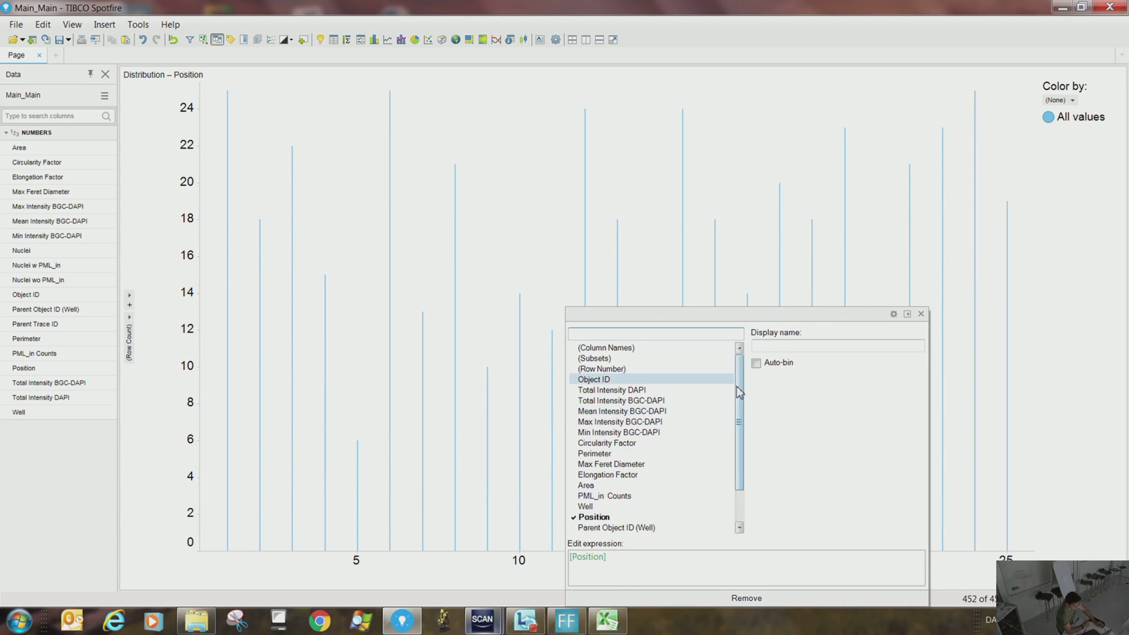
pyautogui.rightClick(651, 234)
pyautogui.click(691, 532)
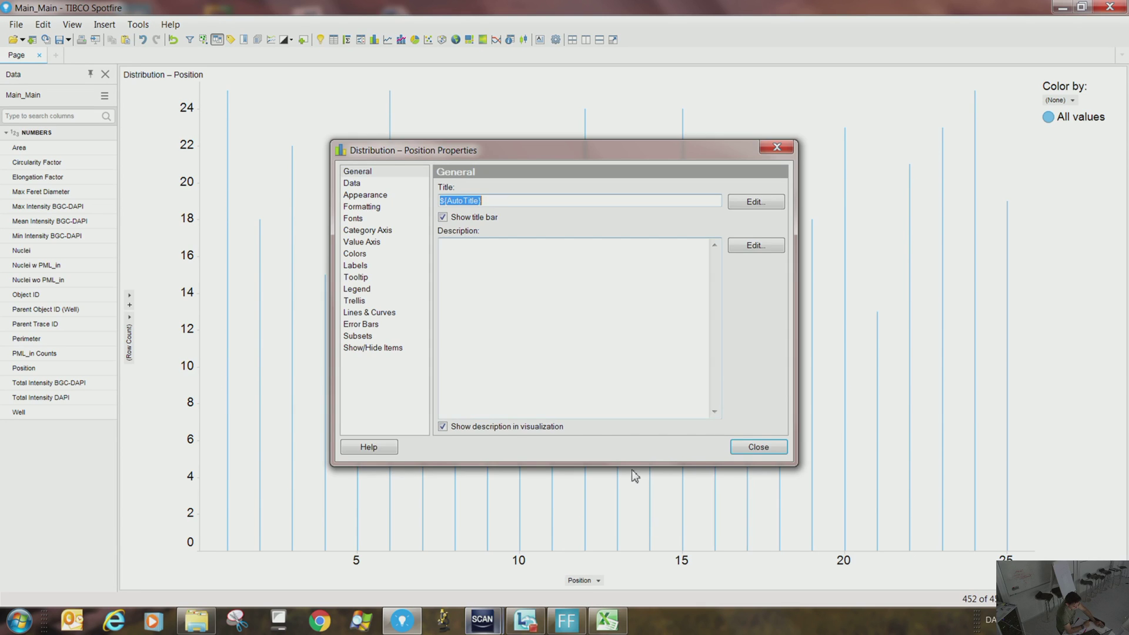
pyautogui.click(367, 208)
pyautogui.click(465, 204)
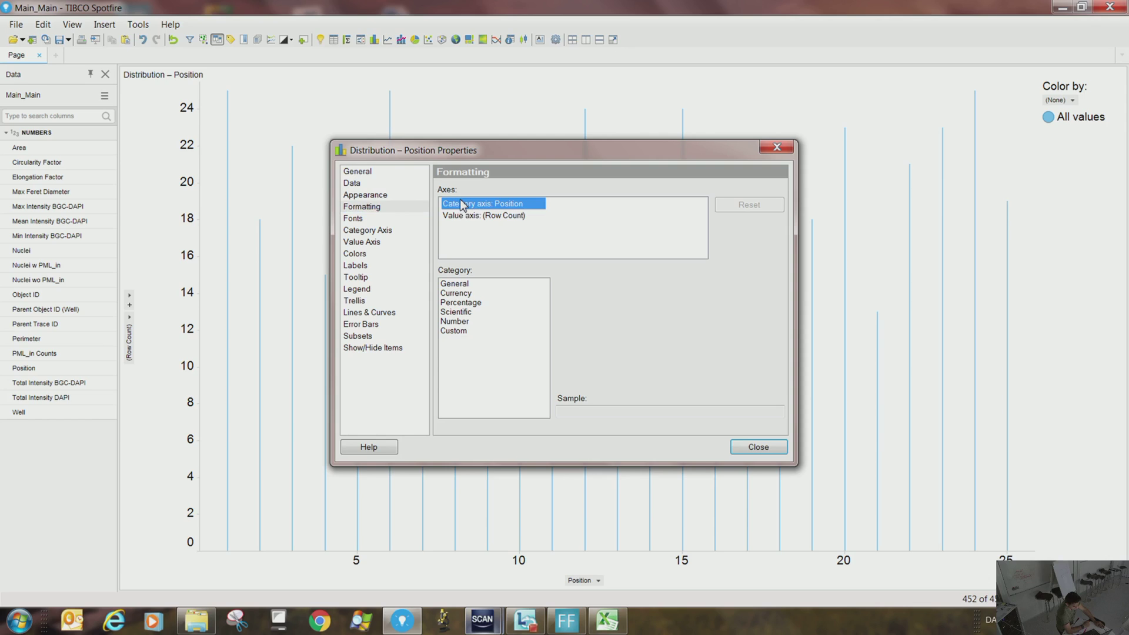
pyautogui.click(459, 285)
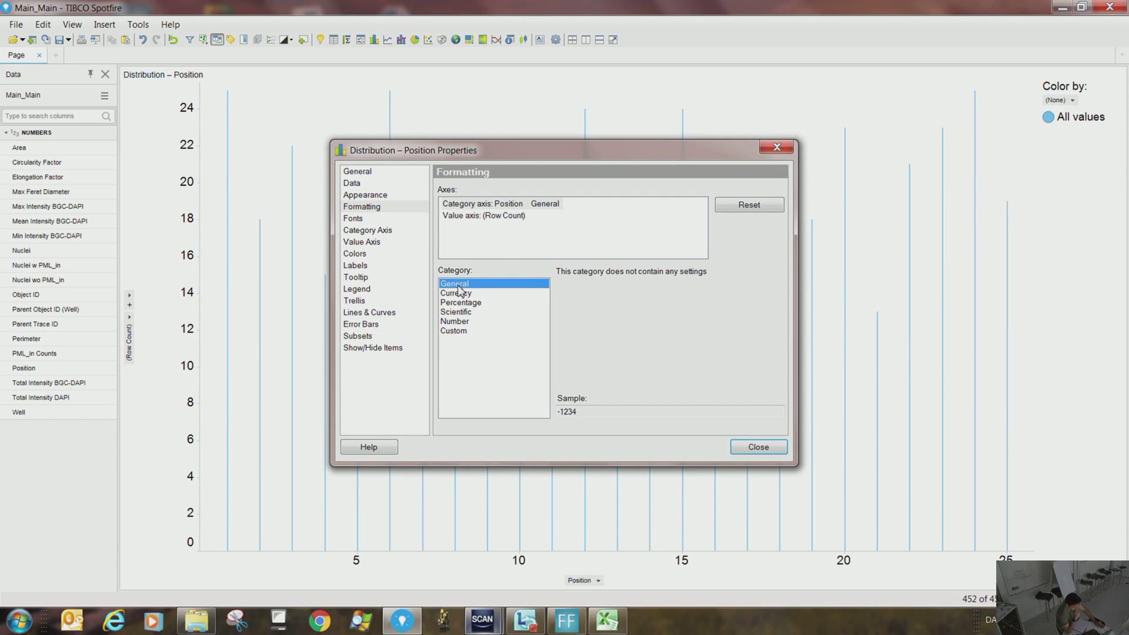
pyautogui.click(726, 209)
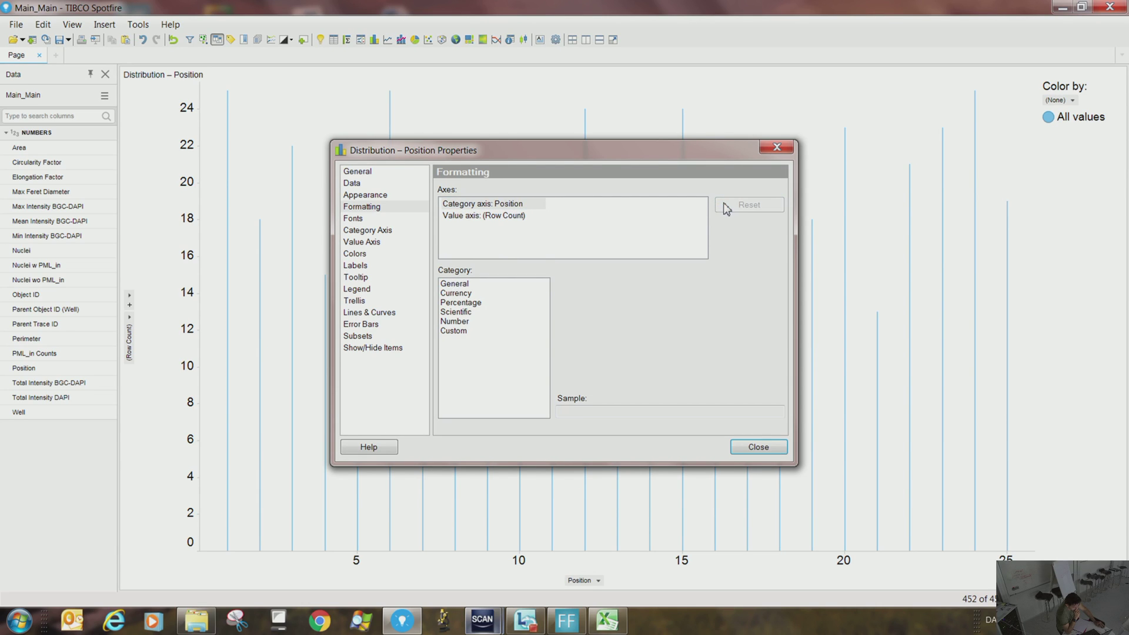
pyautogui.click(481, 205)
pyautogui.click(777, 450)
pyautogui.moveTo(516, 256); pyautogui.dragTo(729, 377)
pyautogui.click(751, 182)
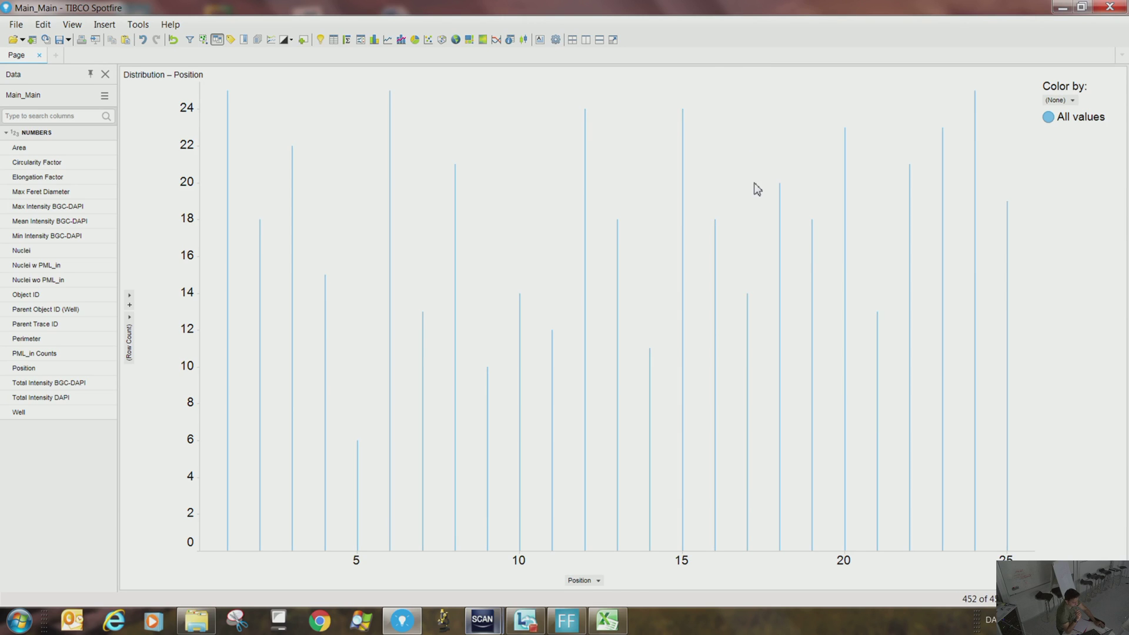
# Check the Position chart's formatting and try to sort its bars by value in the appearance properties.
pyautogui.rightClick(757, 188)
pyautogui.click(809, 486)
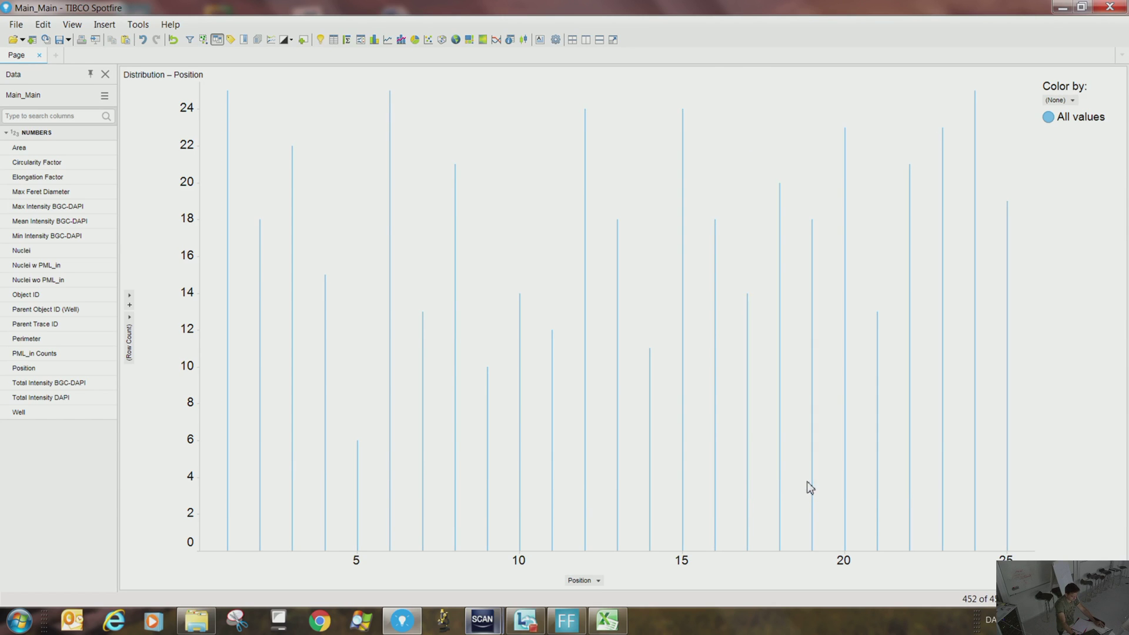
pyautogui.click(359, 197)
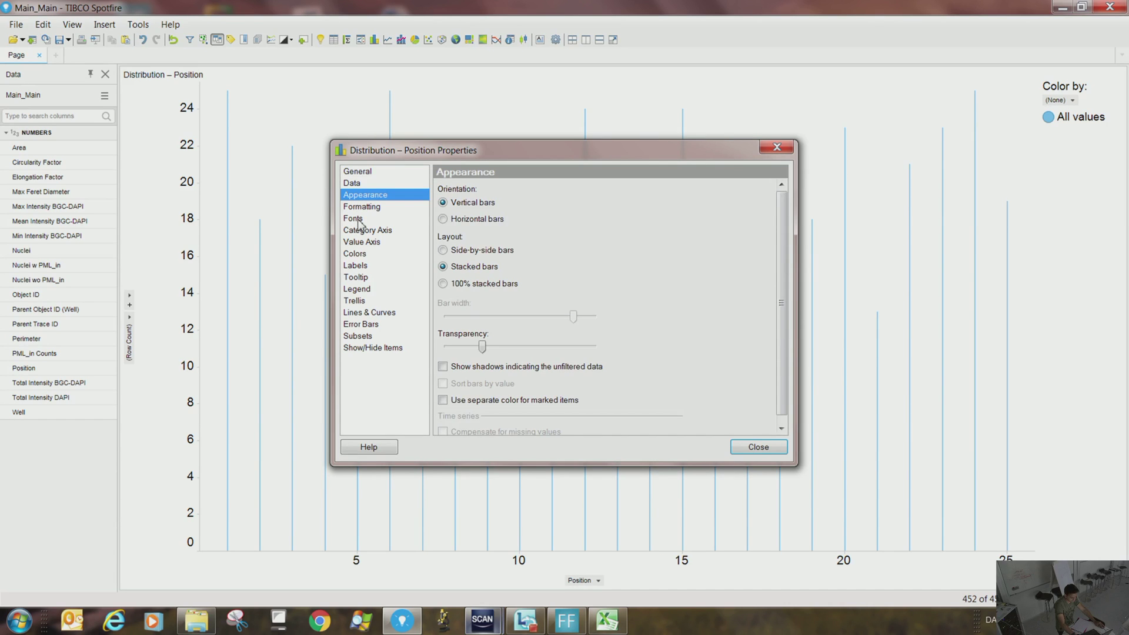
pyautogui.click(362, 206)
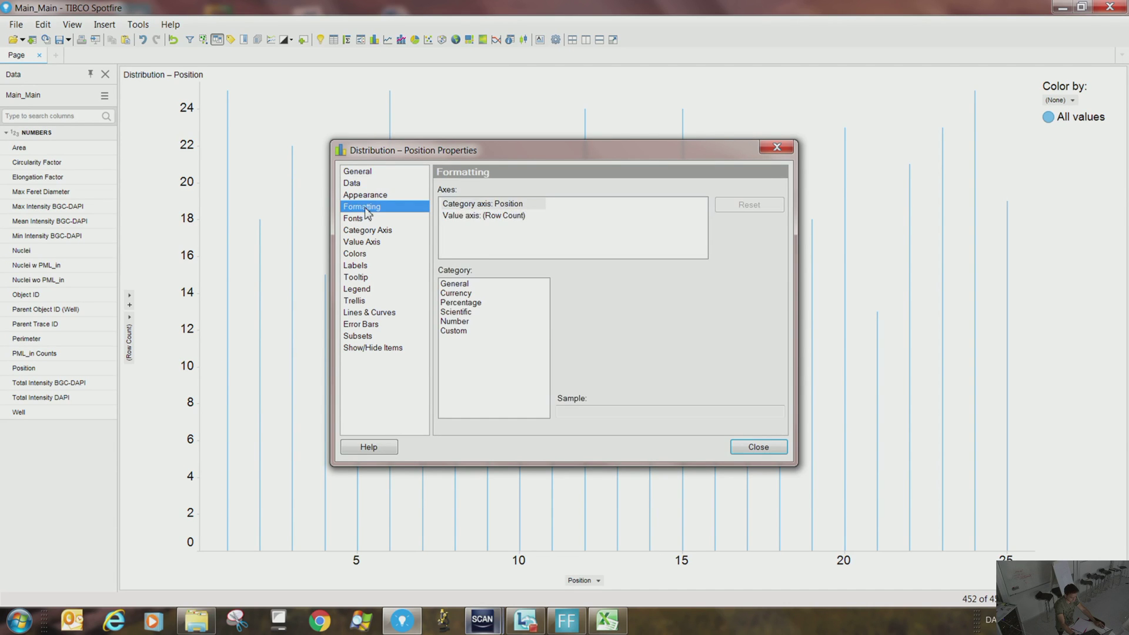
pyautogui.click(365, 196)
pyautogui.click(444, 387)
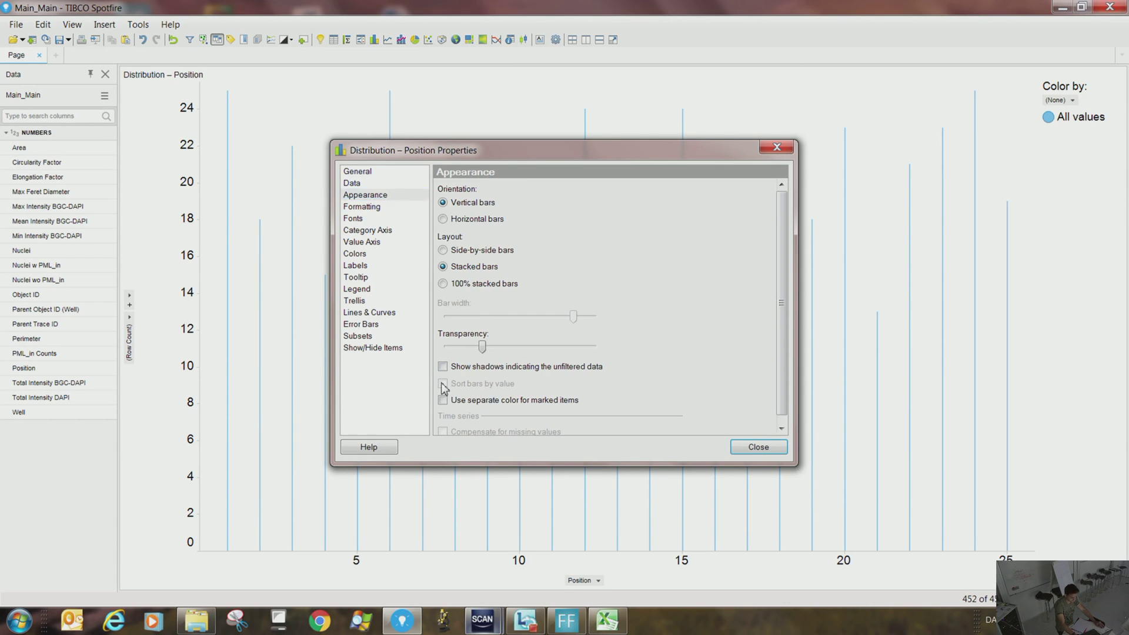
pyautogui.click(758, 446)
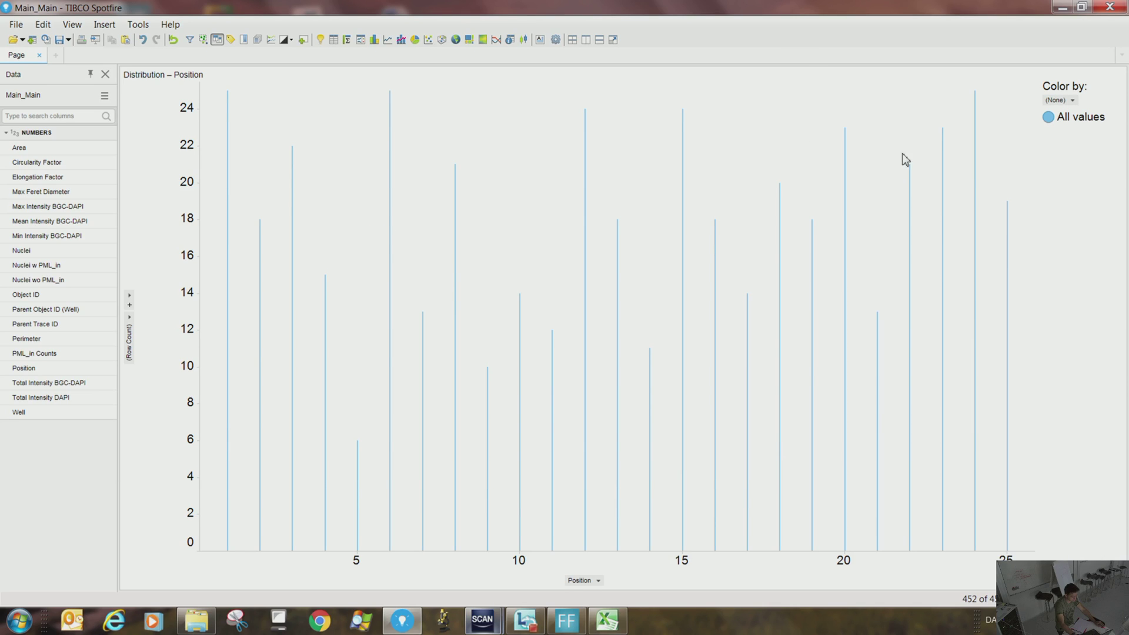
# Set the value axis to the sum of Mean Intensity BGC-DAPI.
pyautogui.click(130, 330)
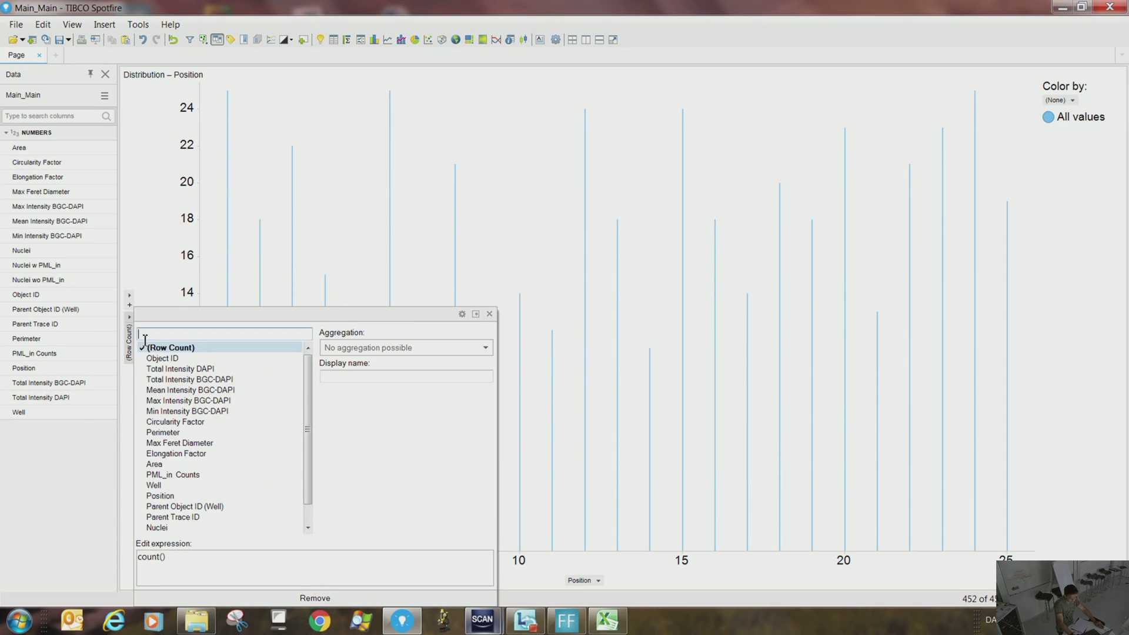
pyautogui.click(170, 390)
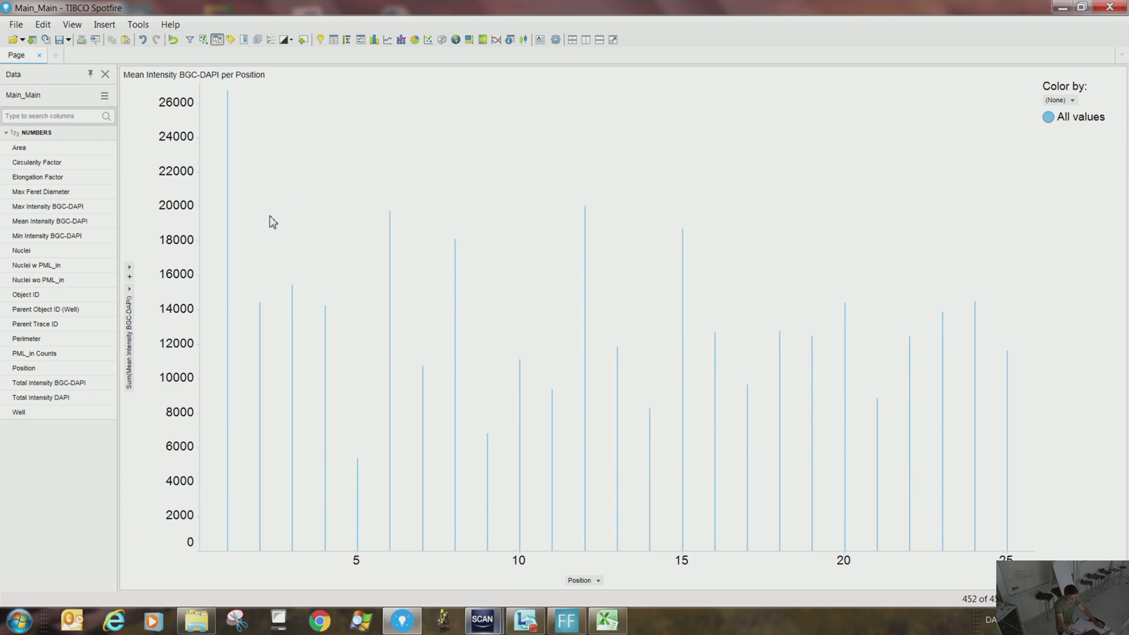
# Try the shadows for unfiltered data and the 100% stacked layout, and set the Position chart's layout to side-by-side bars.
pyautogui.rightClick(634, 302)
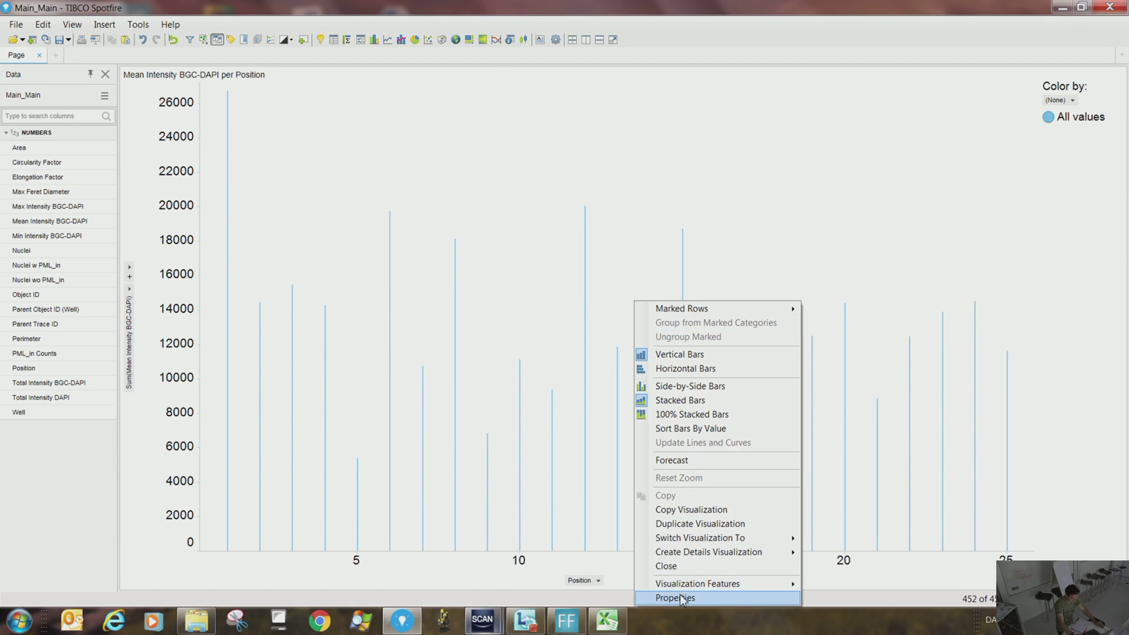
pyautogui.click(676, 599)
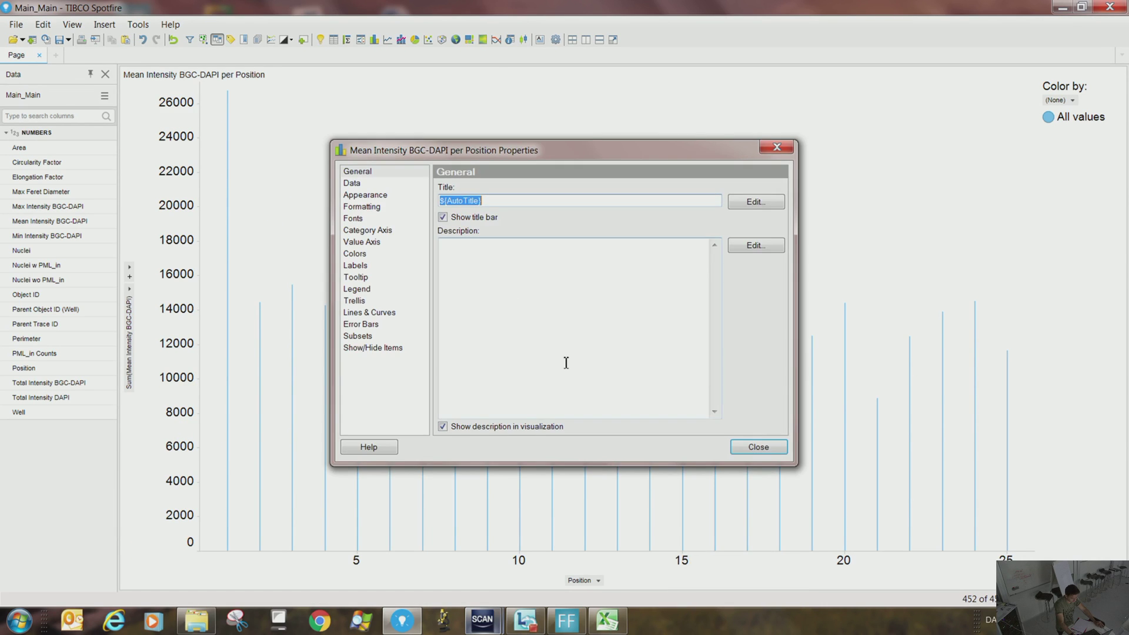
pyautogui.click(363, 196)
pyautogui.moveTo(434, 380); pyautogui.dragTo(434, 380)
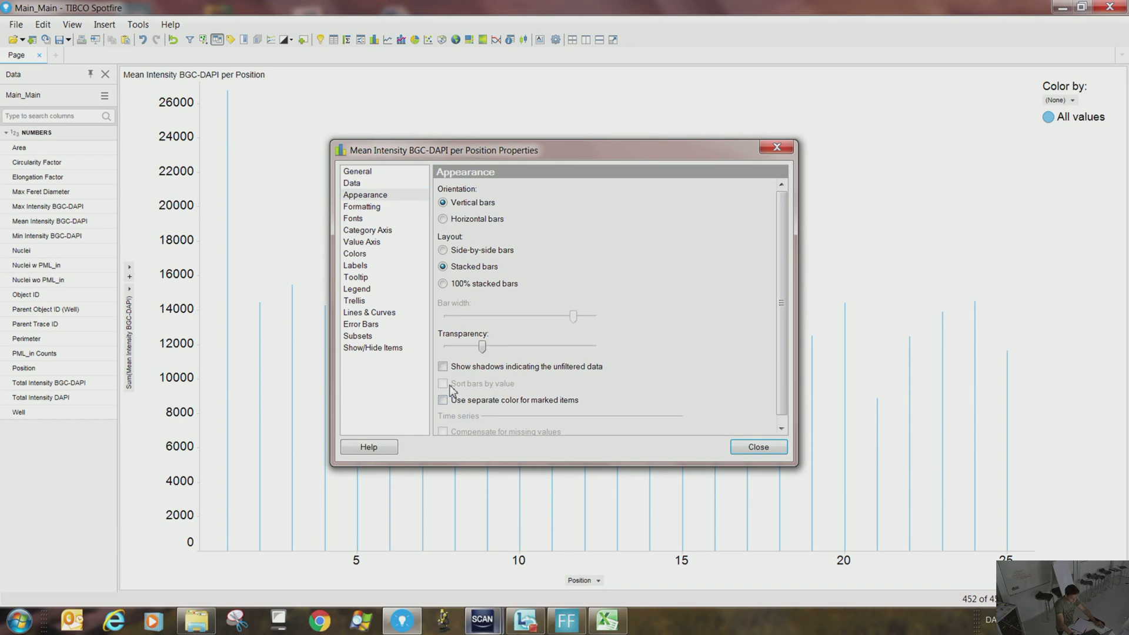
pyautogui.click(443, 367)
pyautogui.click(442, 284)
pyautogui.click(756, 447)
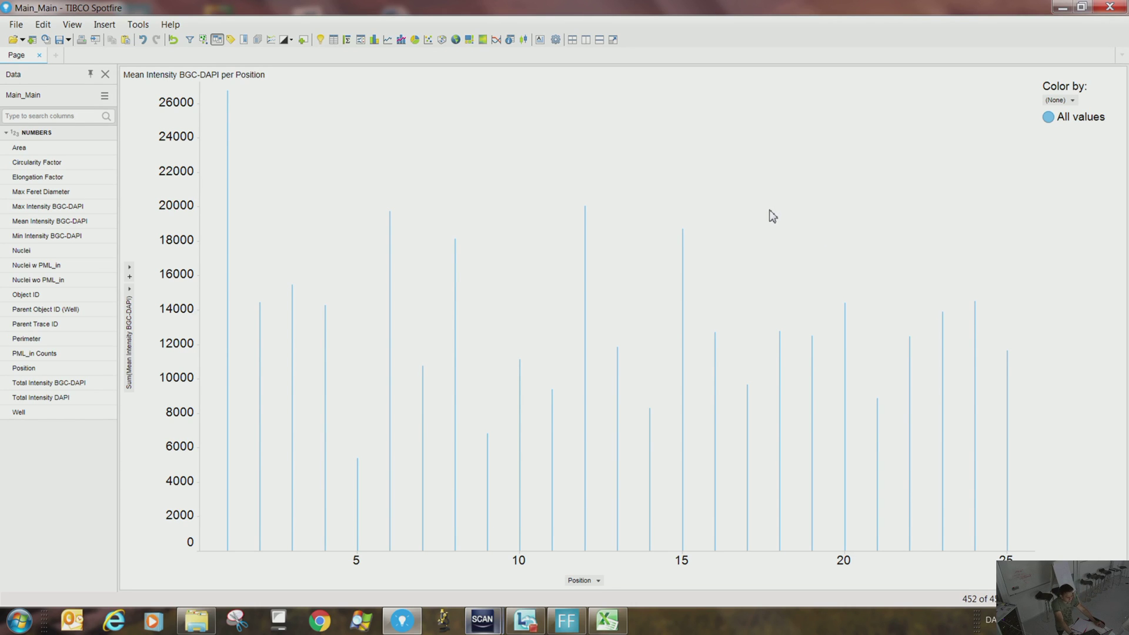
# Set the font size of the Position chart's category axis scale labels to 28.
pyautogui.rightClick(439, 192)
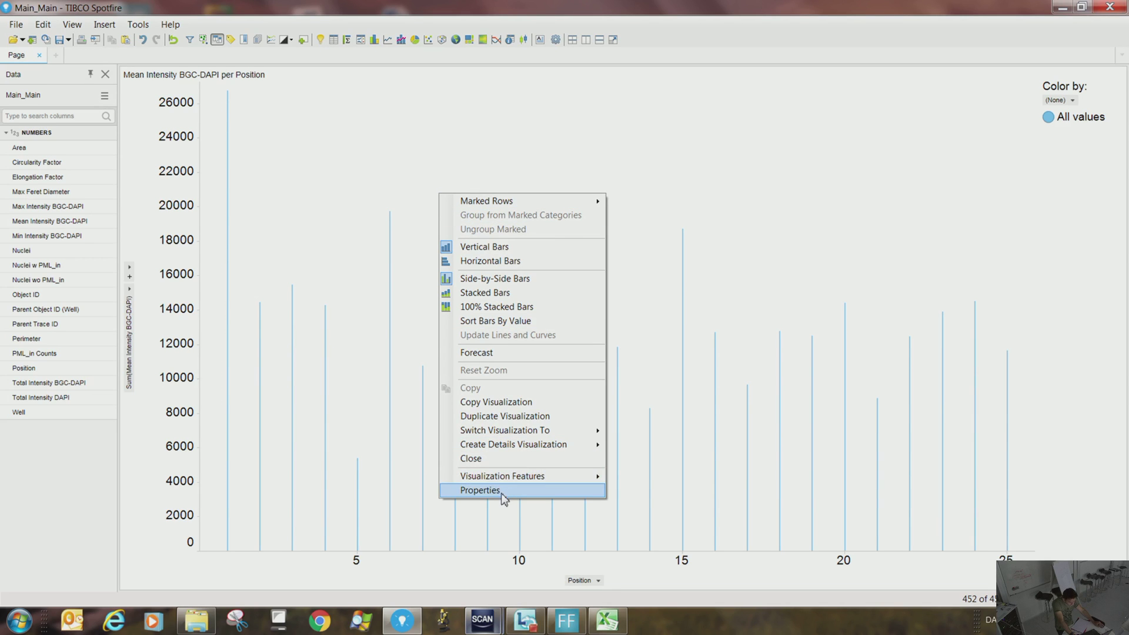
pyautogui.click(501, 491)
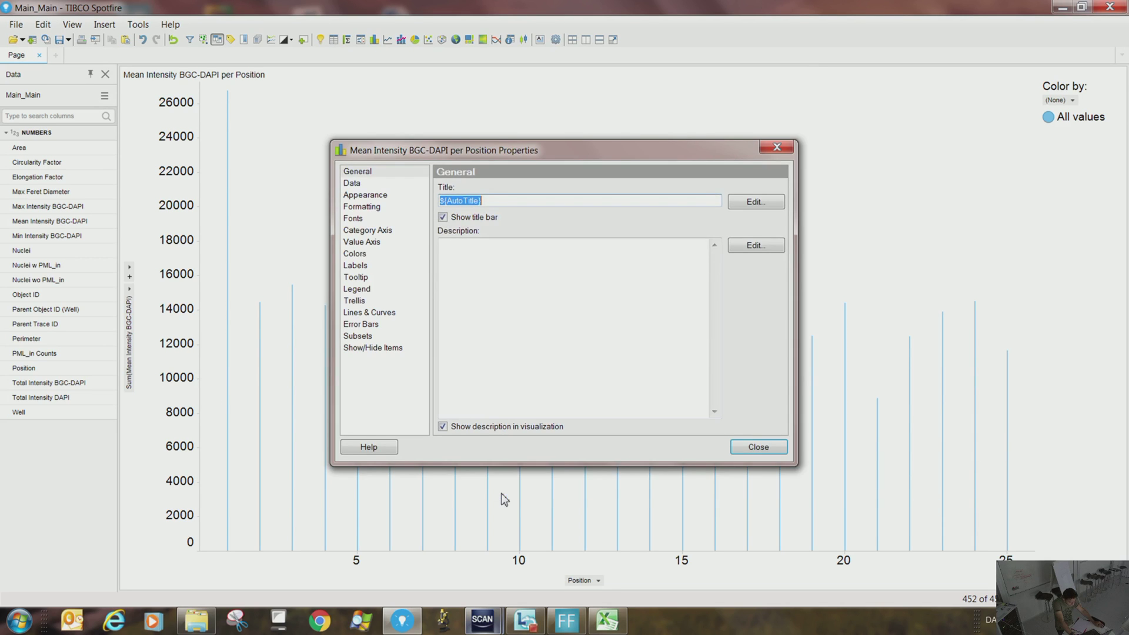
pyautogui.click(368, 208)
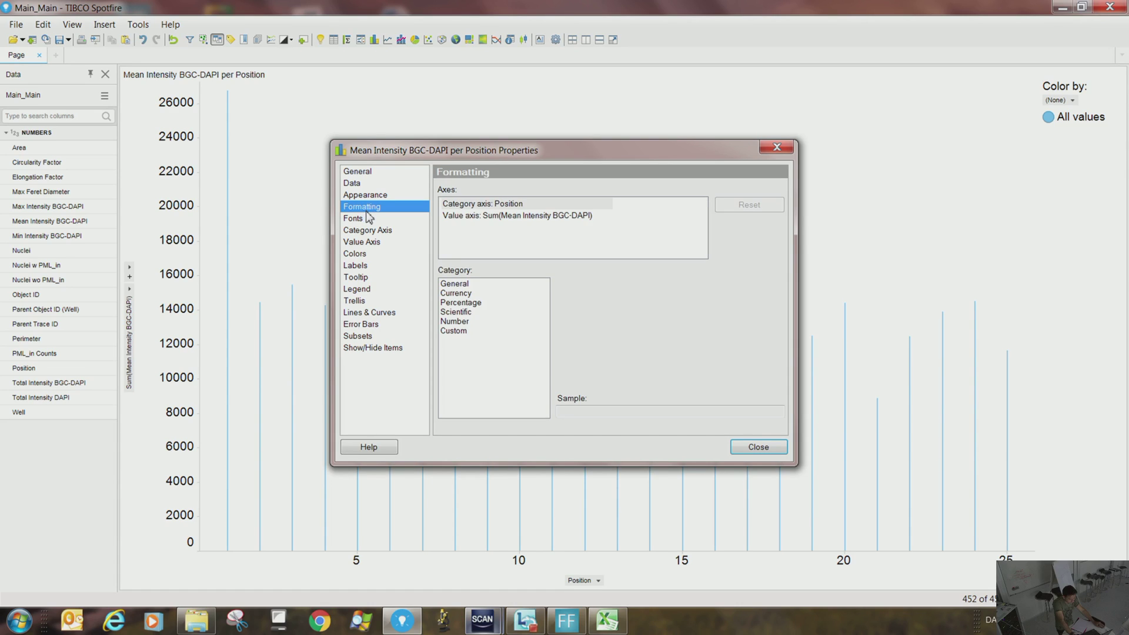
pyautogui.click(358, 221)
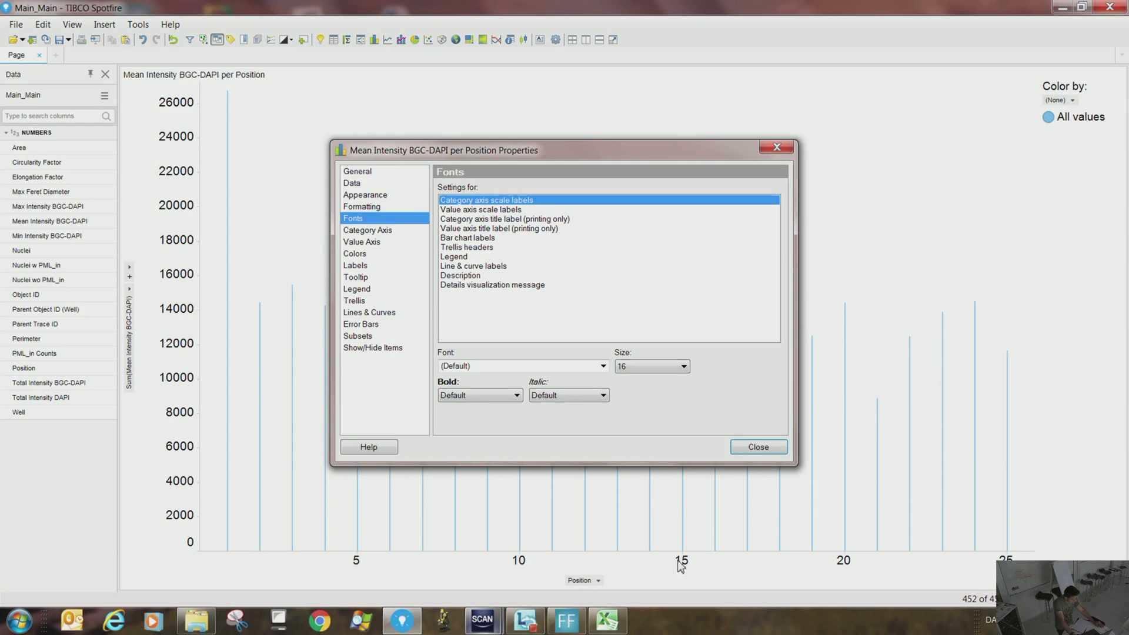
pyautogui.click(472, 201)
pyautogui.click(623, 367)
pyautogui.click(640, 513)
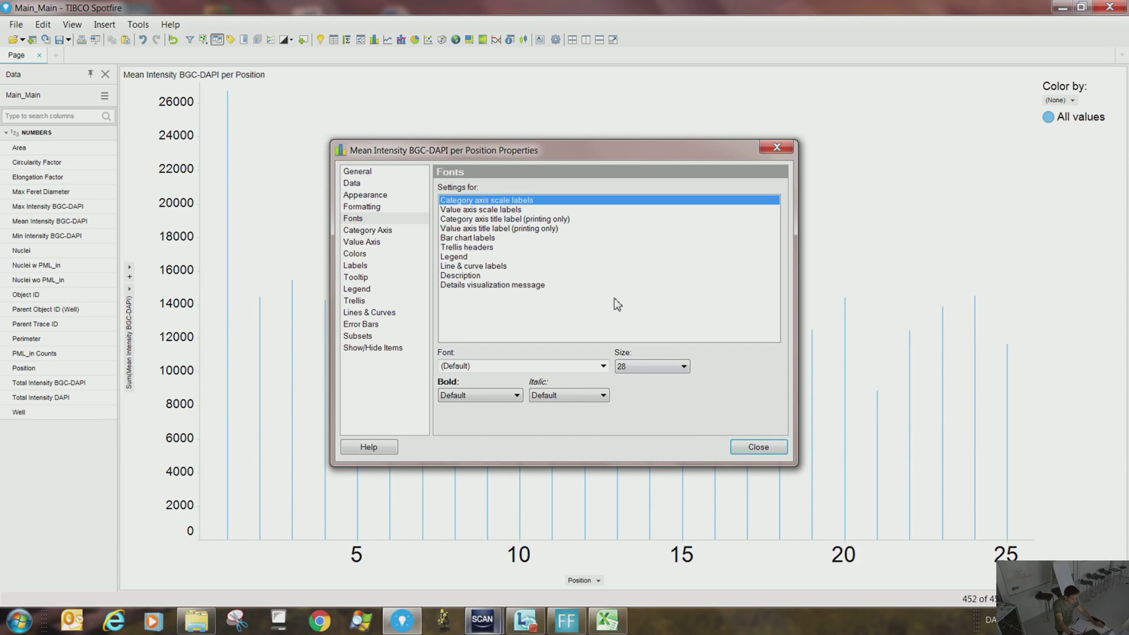
pyautogui.click(750, 449)
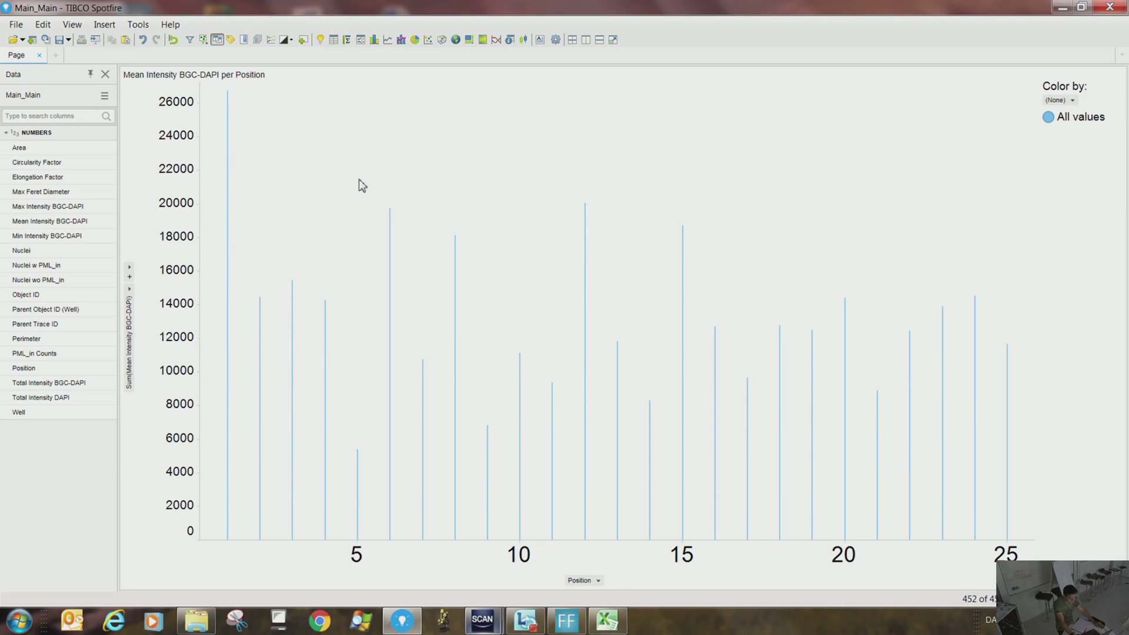
# Open the column choice for coloring the bars in the Position chart's color properties.
pyautogui.rightClick(283, 215)
pyautogui.click(350, 513)
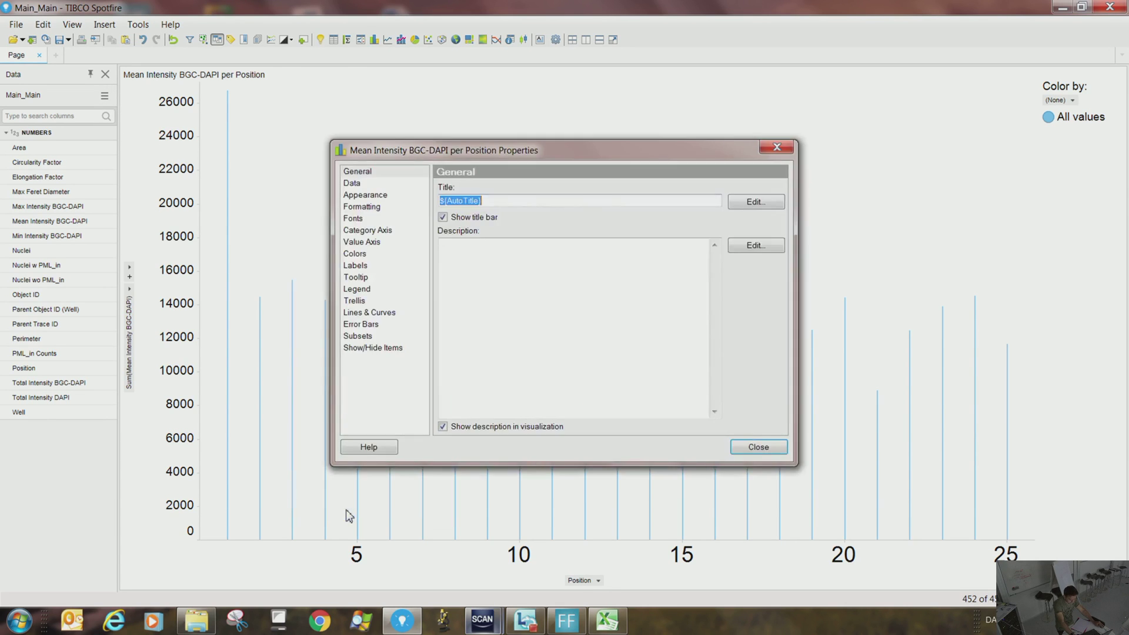
pyautogui.click(364, 254)
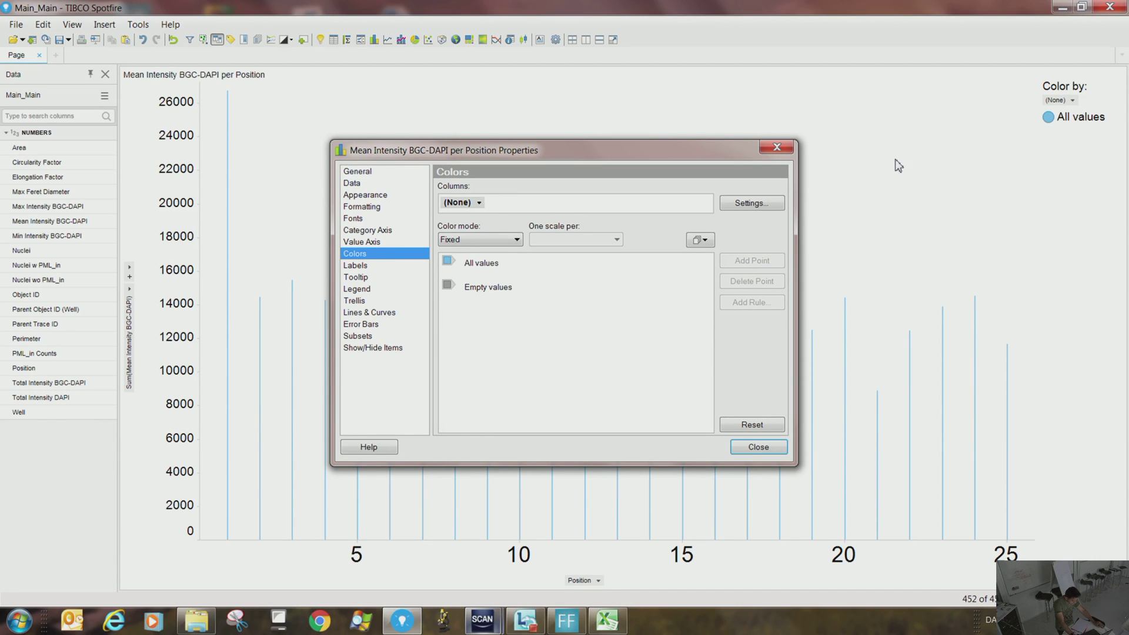
pyautogui.click(476, 207)
pyautogui.scroll(-1, 487, 414)
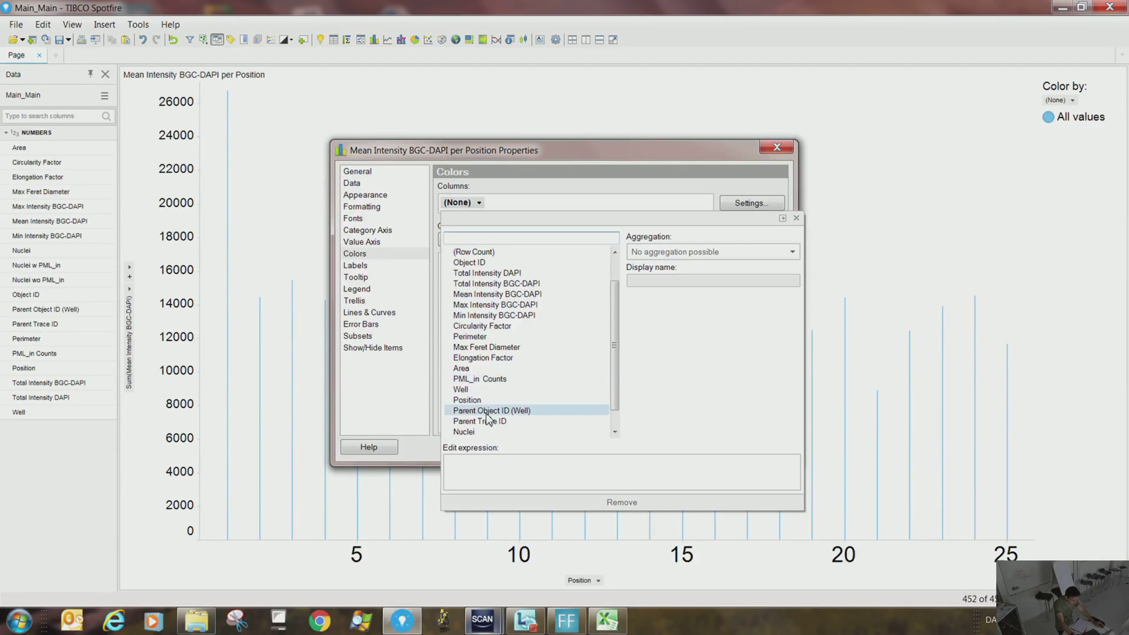
# Color the bars by the Position column with its aggregation set to (None), and close the chart properties.
pyautogui.click(482, 403)
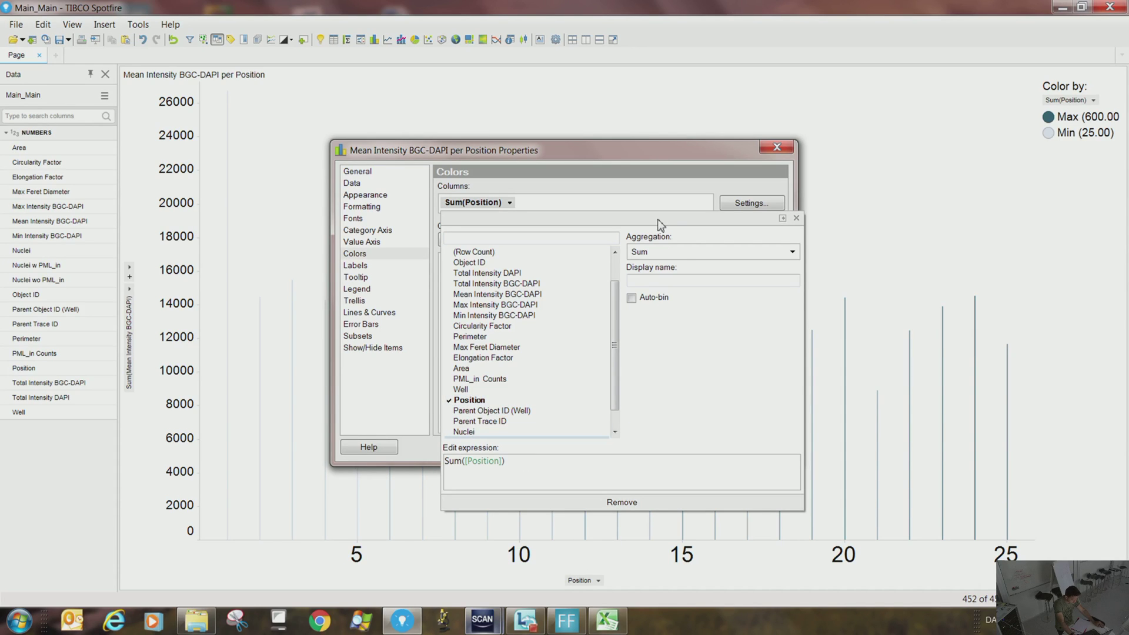
pyautogui.click(683, 255)
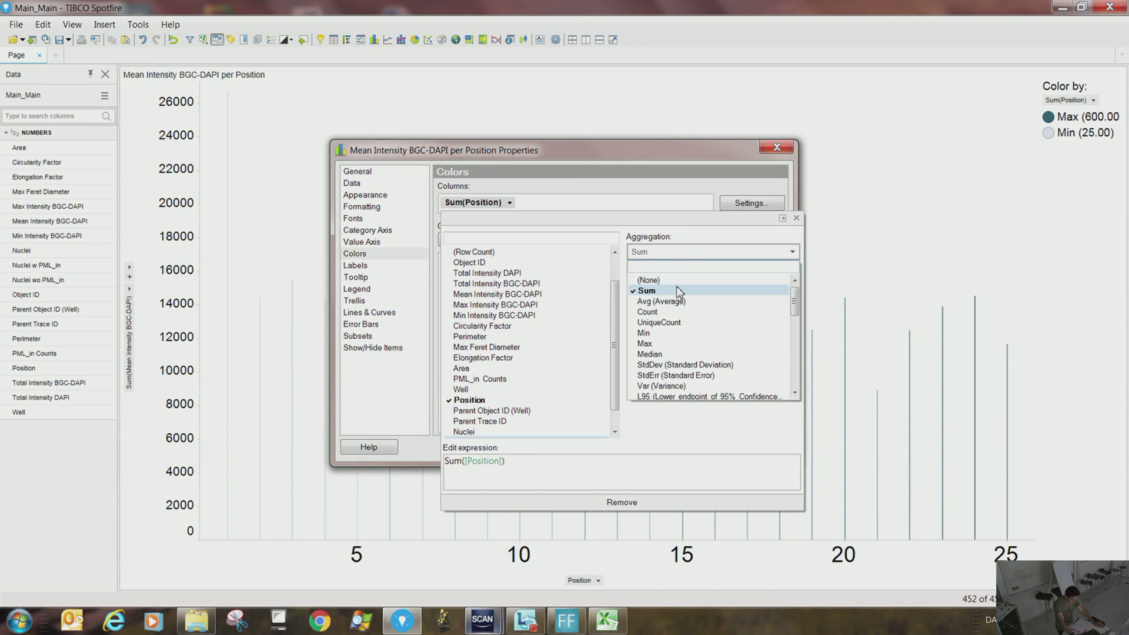
pyautogui.click(676, 288)
pyautogui.click(670, 254)
pyautogui.click(666, 279)
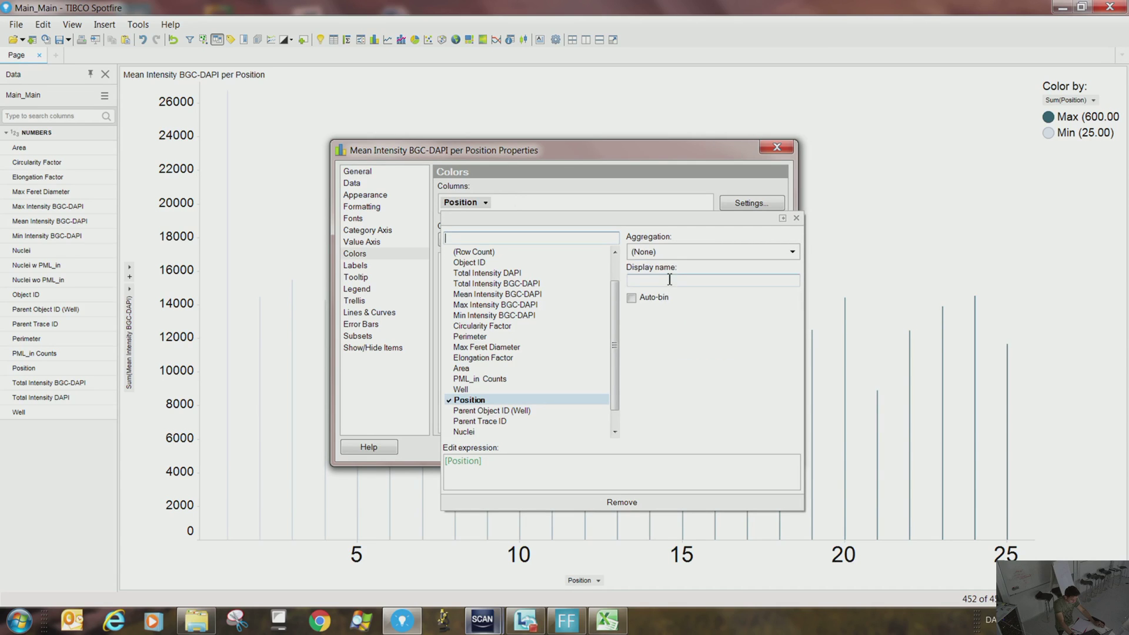
pyautogui.click(877, 209)
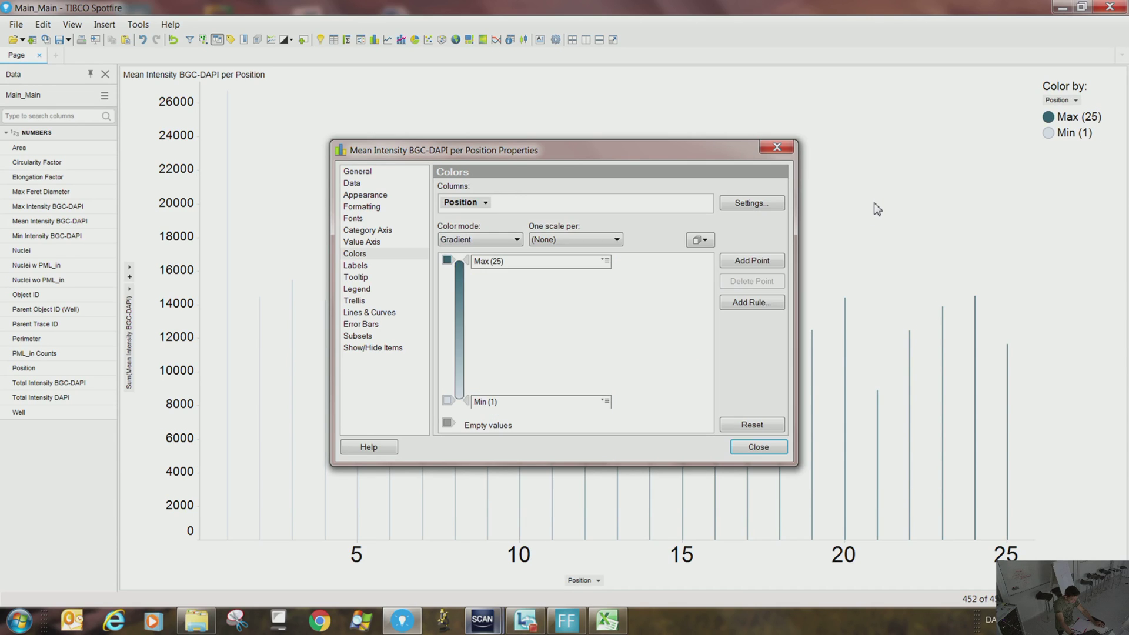
pyautogui.click(757, 446)
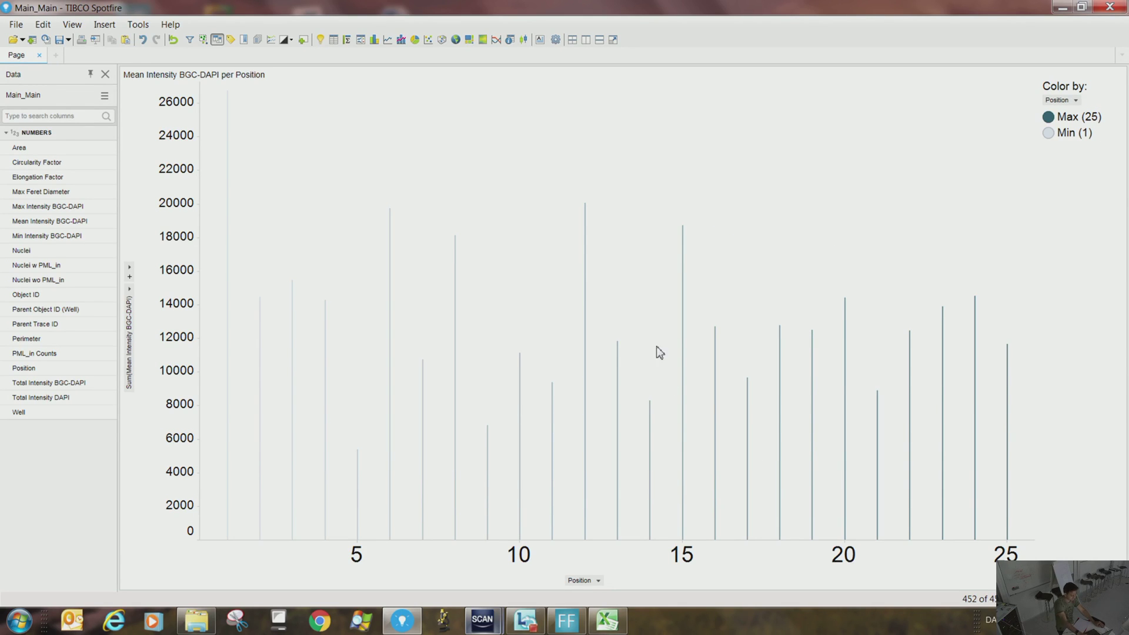
# Set the maximum color of the bar chart's Position gradient to red and add a color point at 24.
pyautogui.rightClick(651, 225)
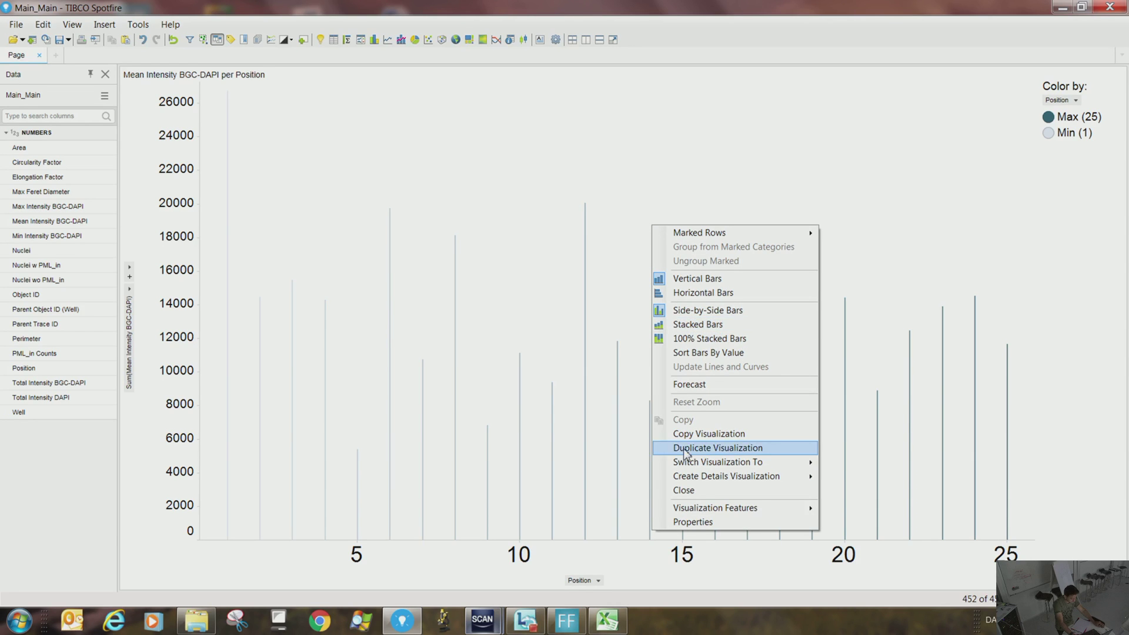
pyautogui.click(725, 522)
pyautogui.click(362, 257)
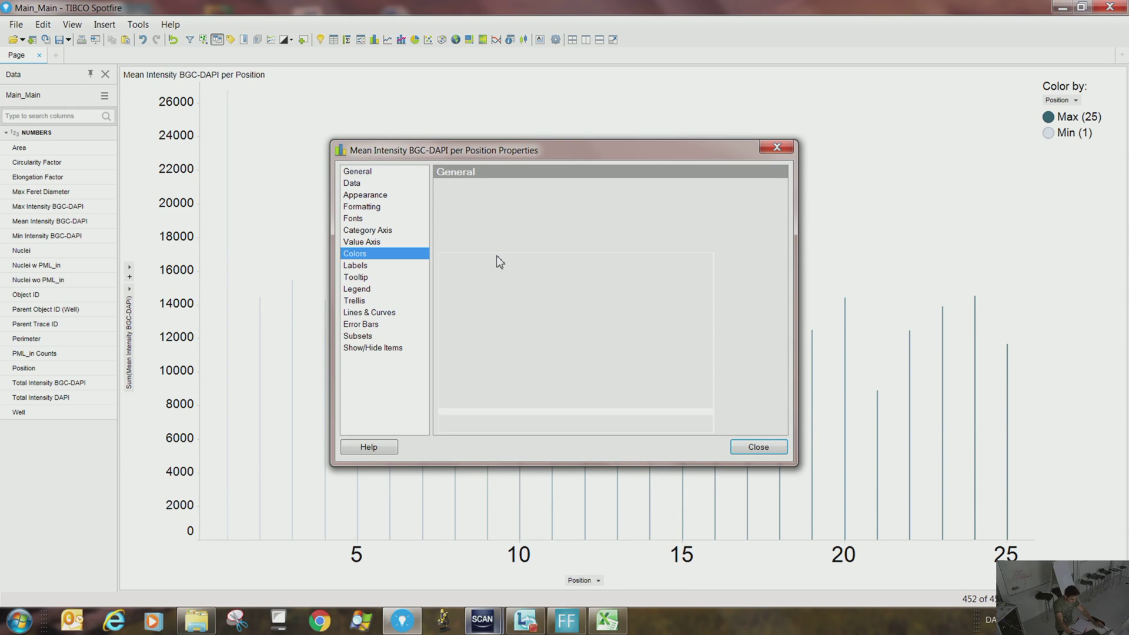
pyautogui.click(448, 260)
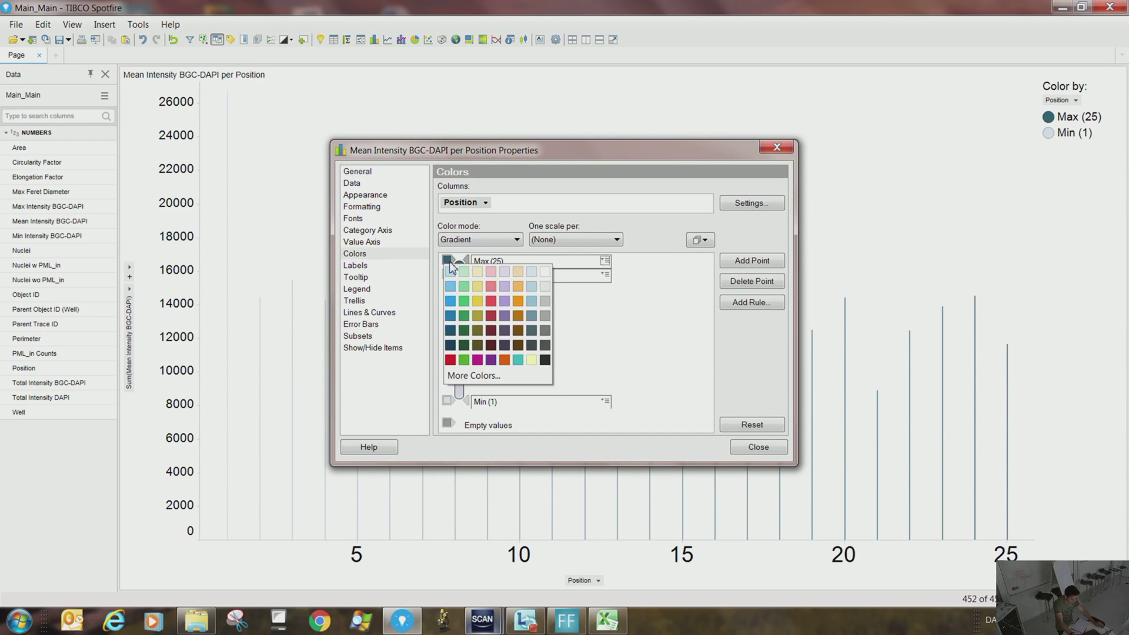
pyautogui.click(494, 300)
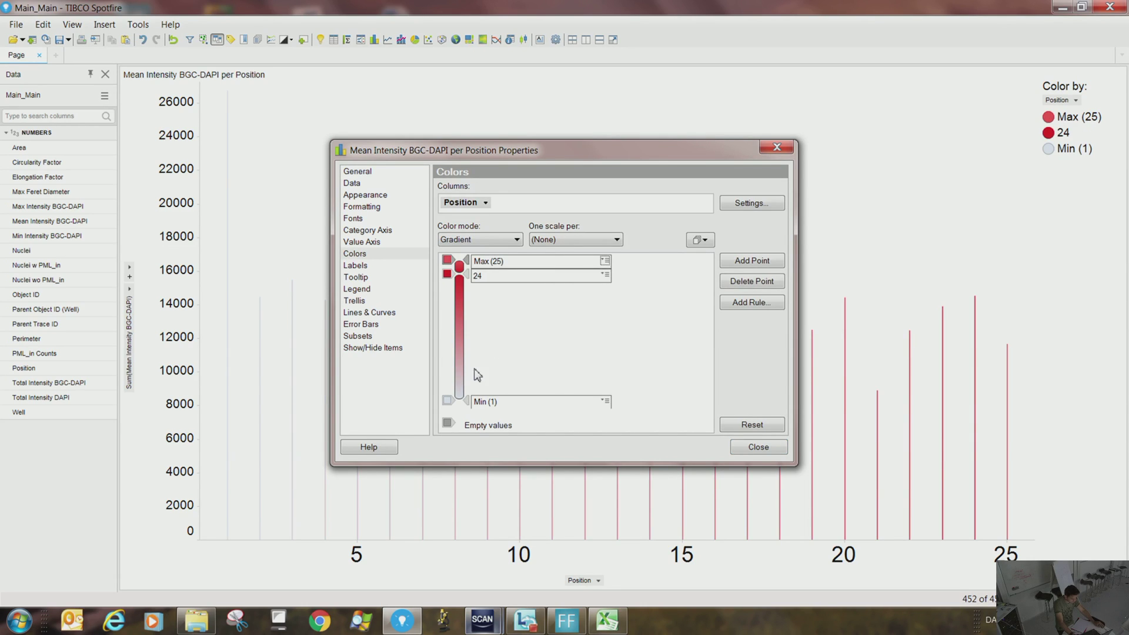
# Add further color points to the Position gradient at 12, 19 and 7.
pyautogui.click(453, 400)
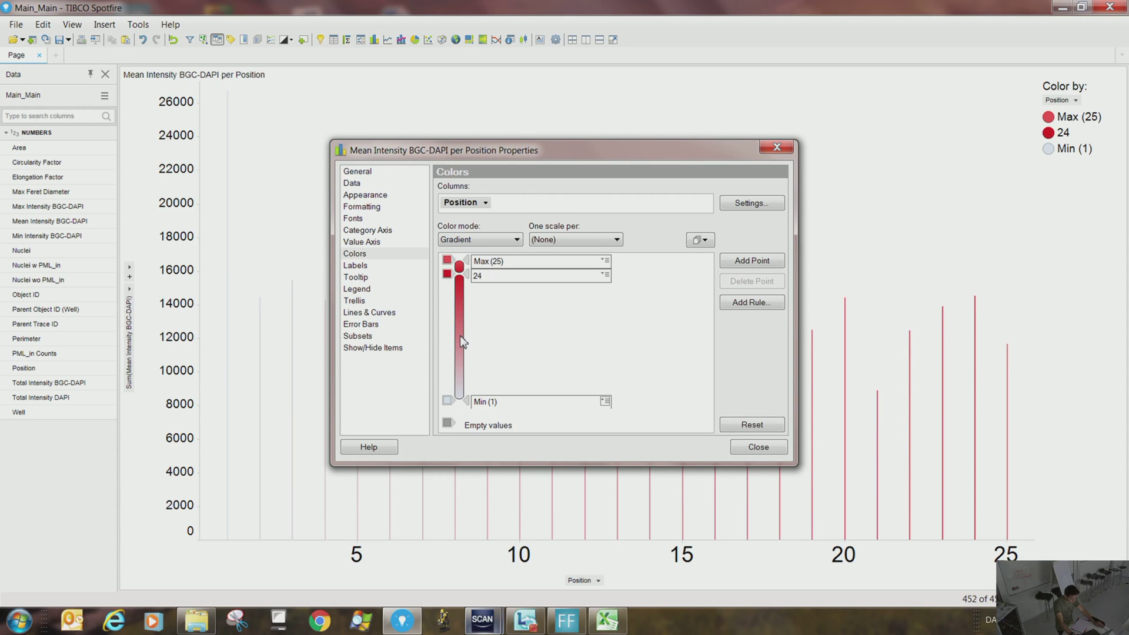
pyautogui.click(458, 339)
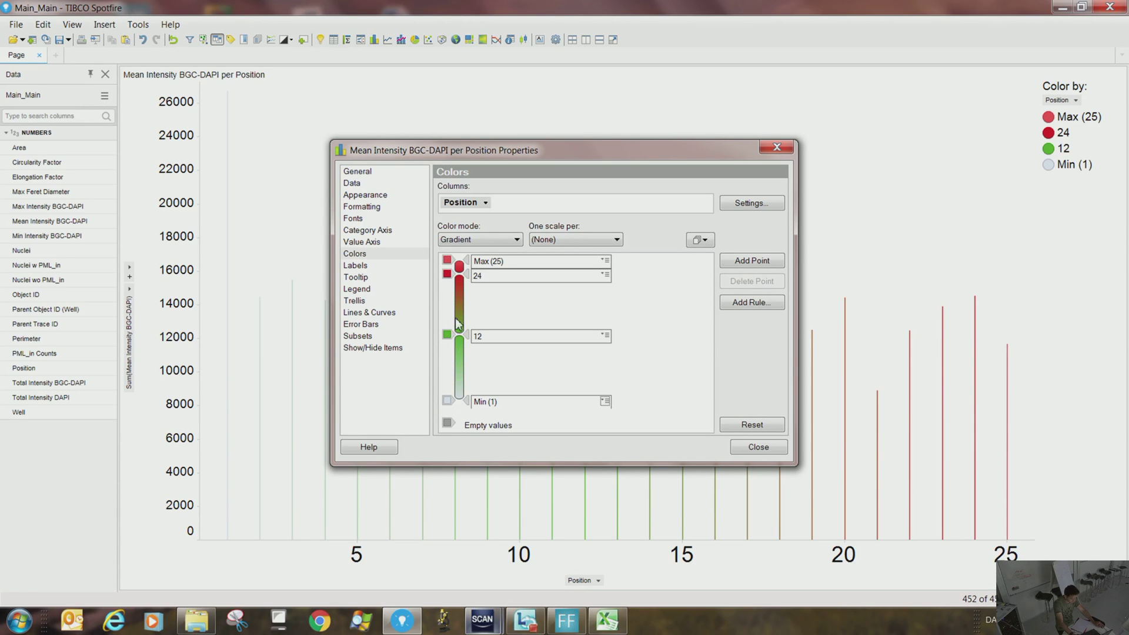
pyautogui.click(456, 301)
pyautogui.click(460, 364)
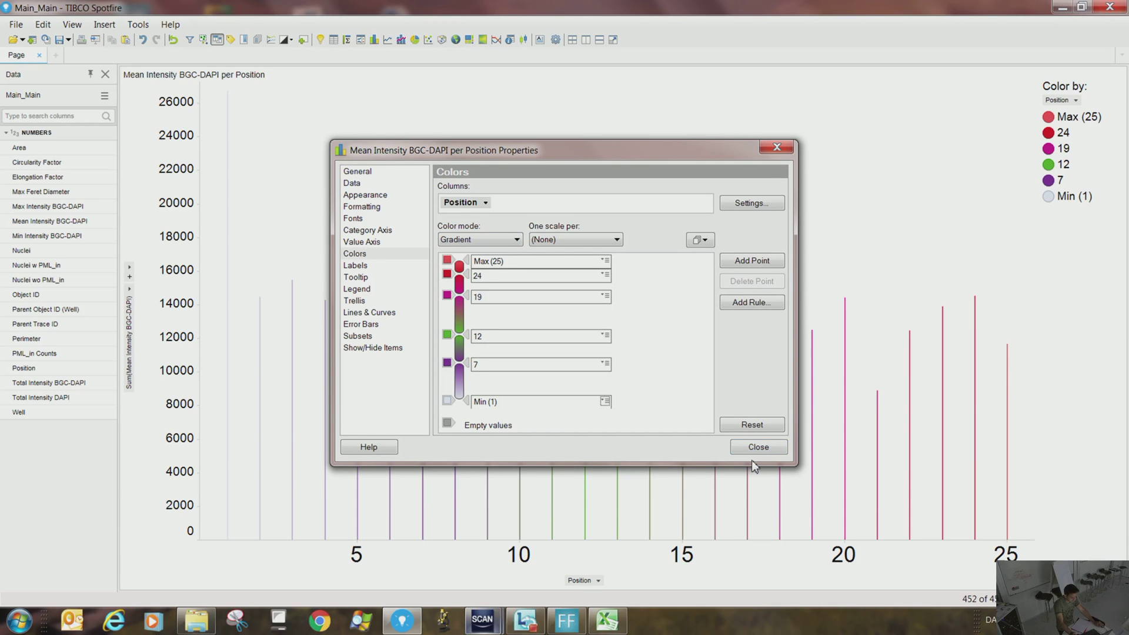
# Show value labels for all bars, moving the properties dialog aside to check the chart.
pyautogui.moveTo(676, 153); pyautogui.dragTo(592, 168)
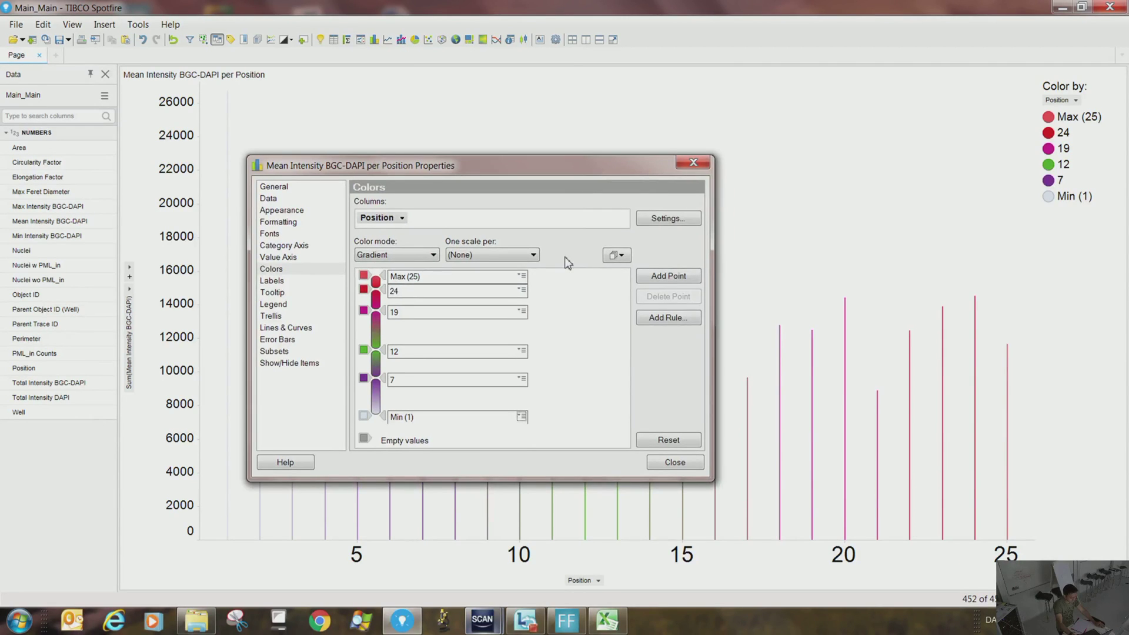
pyautogui.click(268, 283)
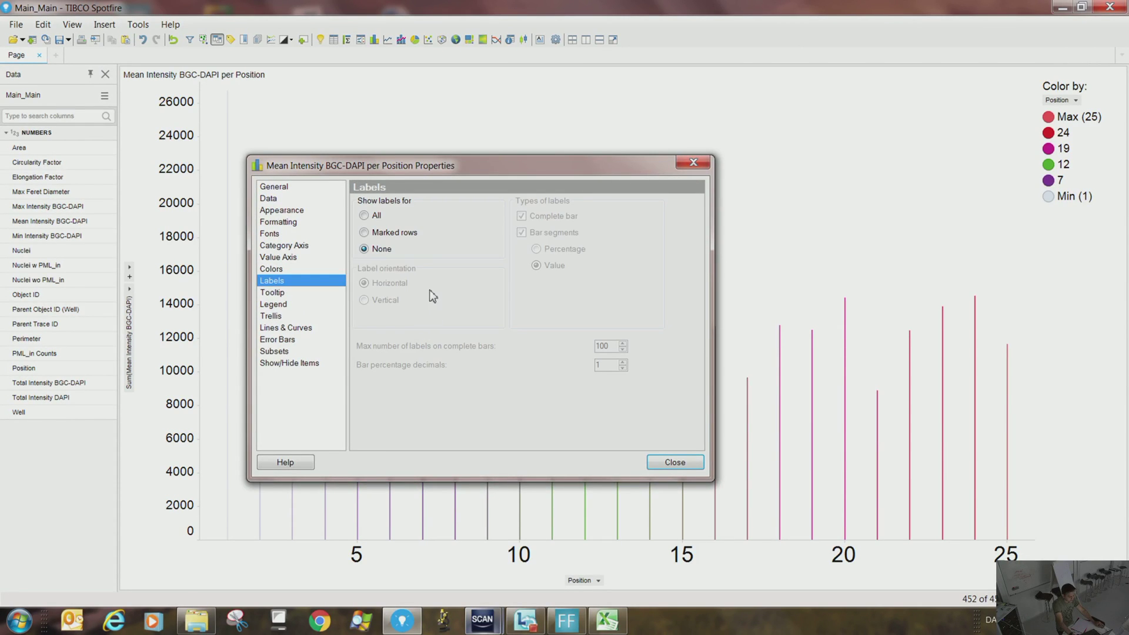
pyautogui.moveTo(402, 166); pyautogui.dragTo(612, 221)
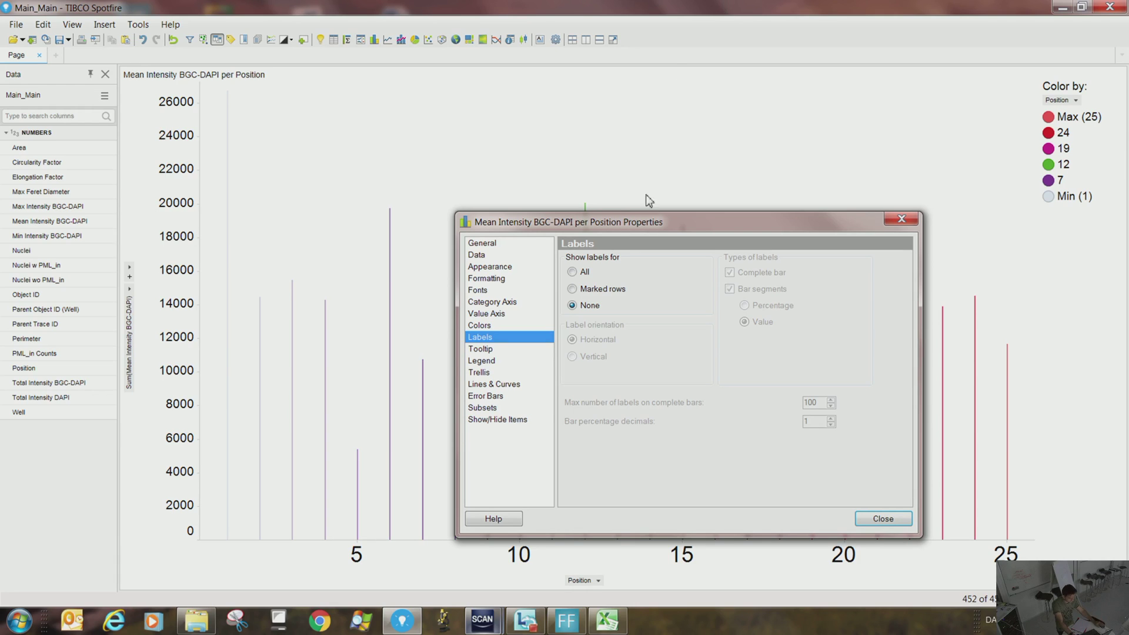
pyautogui.click(572, 271)
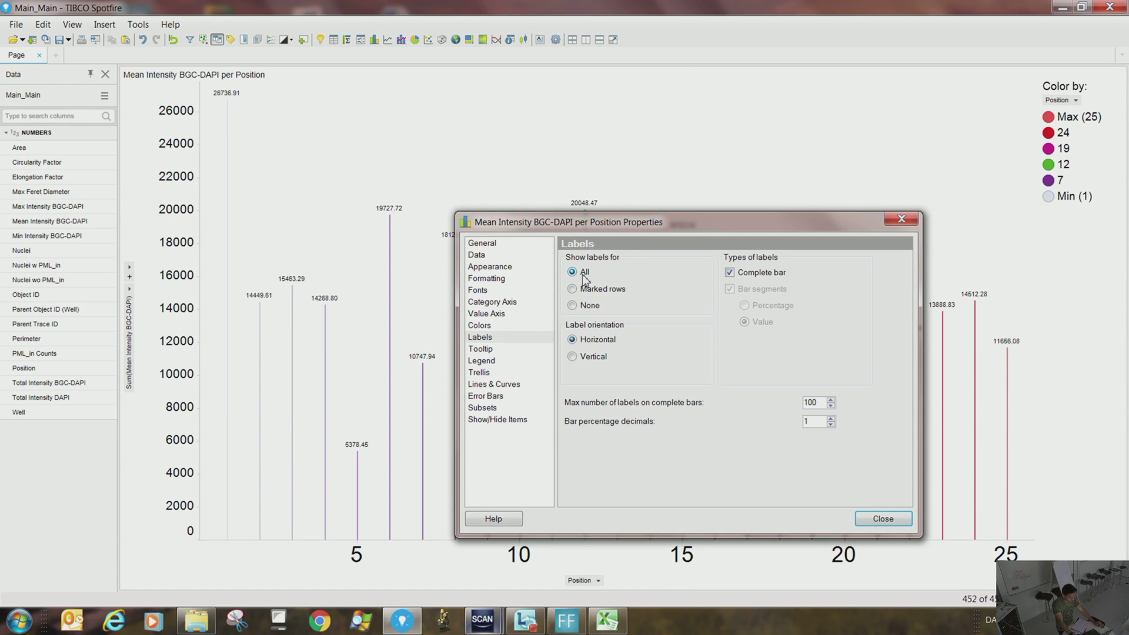
pyautogui.moveTo(605, 227); pyautogui.dragTo(722, 364)
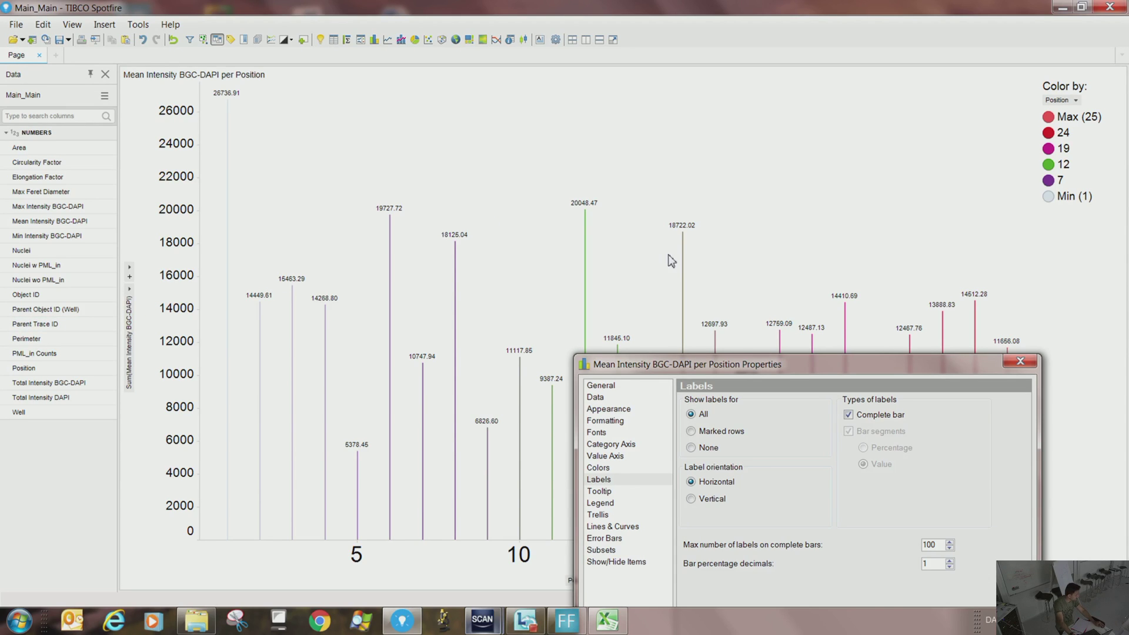
pyautogui.moveTo(723, 368); pyautogui.dragTo(594, 125)
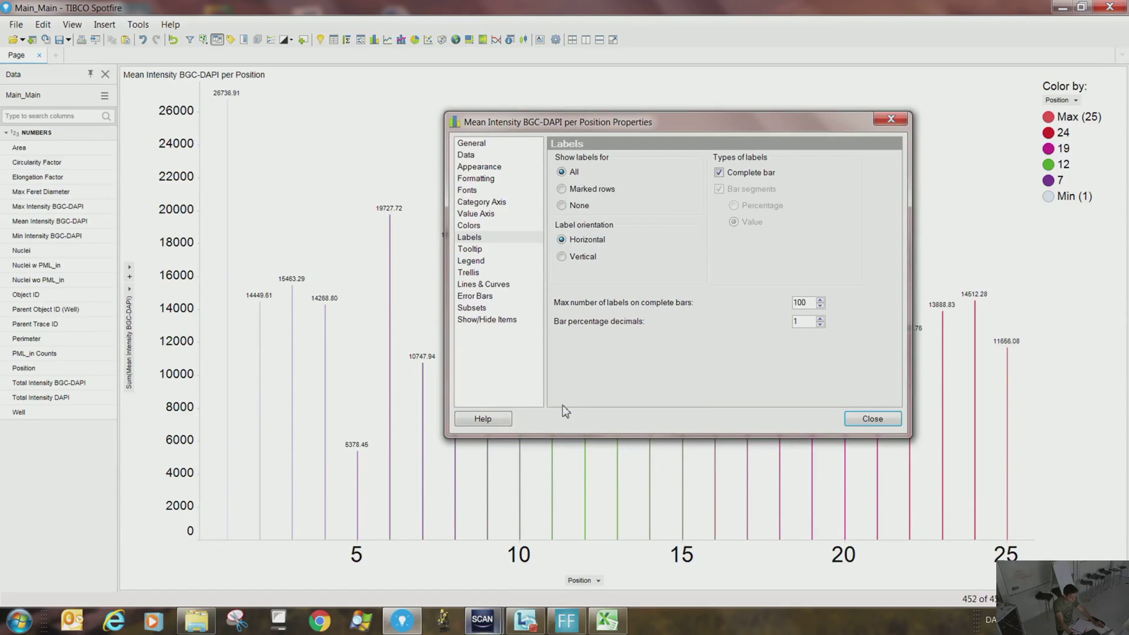
# Add Circularity Factor with Avg (Average) aggregation as a tooltip value, and check the tooltip on the bar at position 8.
pyautogui.click(470, 249)
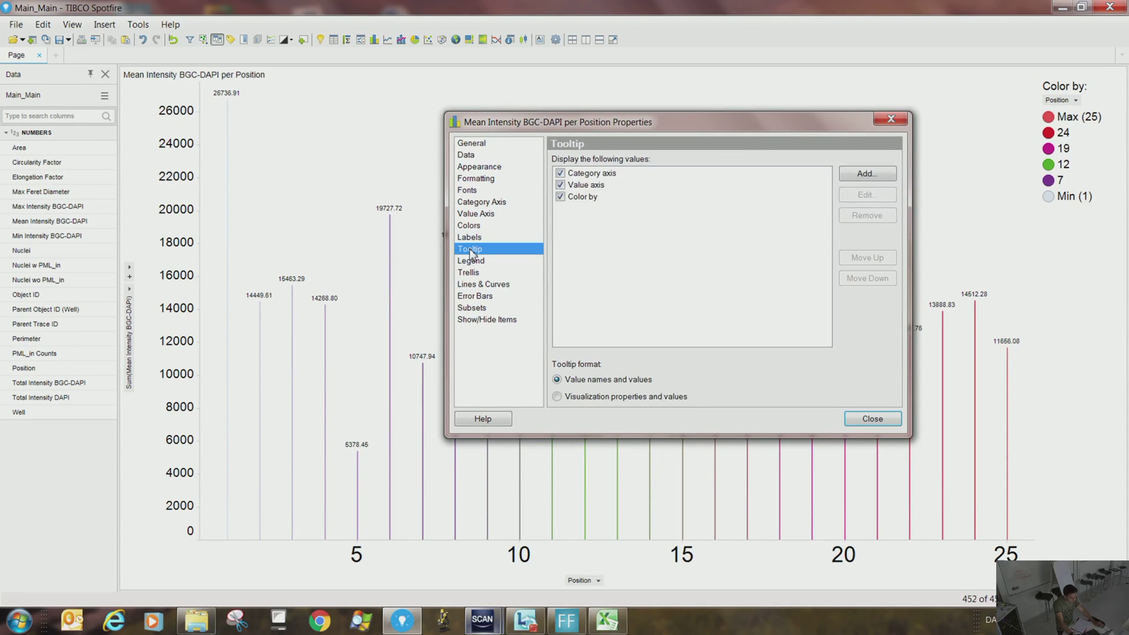
pyautogui.moveTo(393, 292)
pyautogui.click(561, 207)
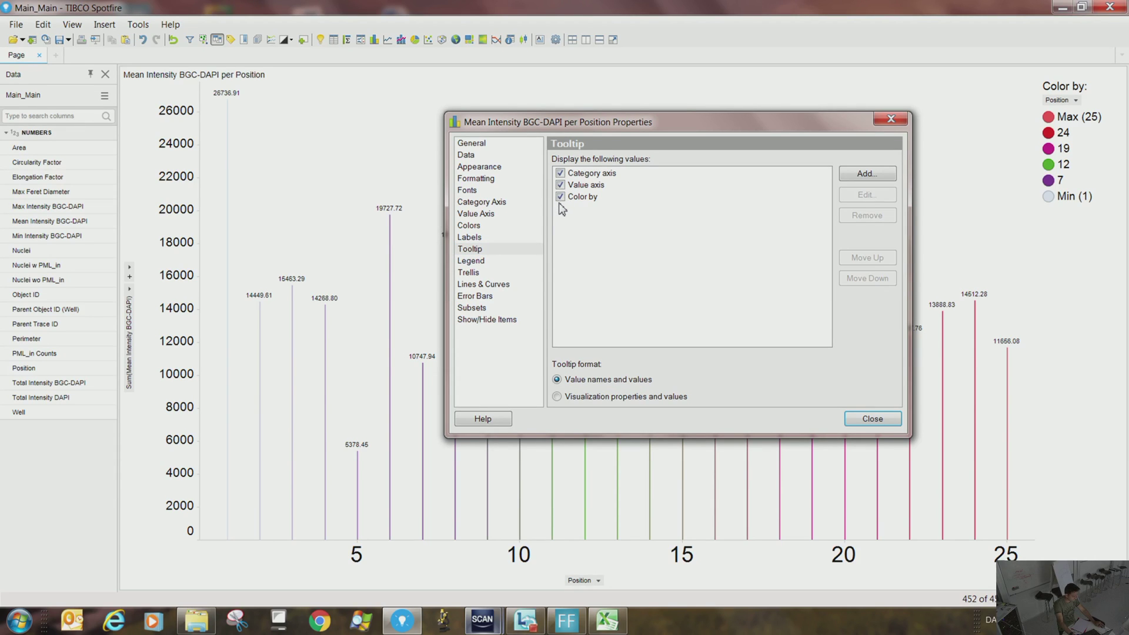
pyautogui.click(861, 176)
pyautogui.click(589, 214)
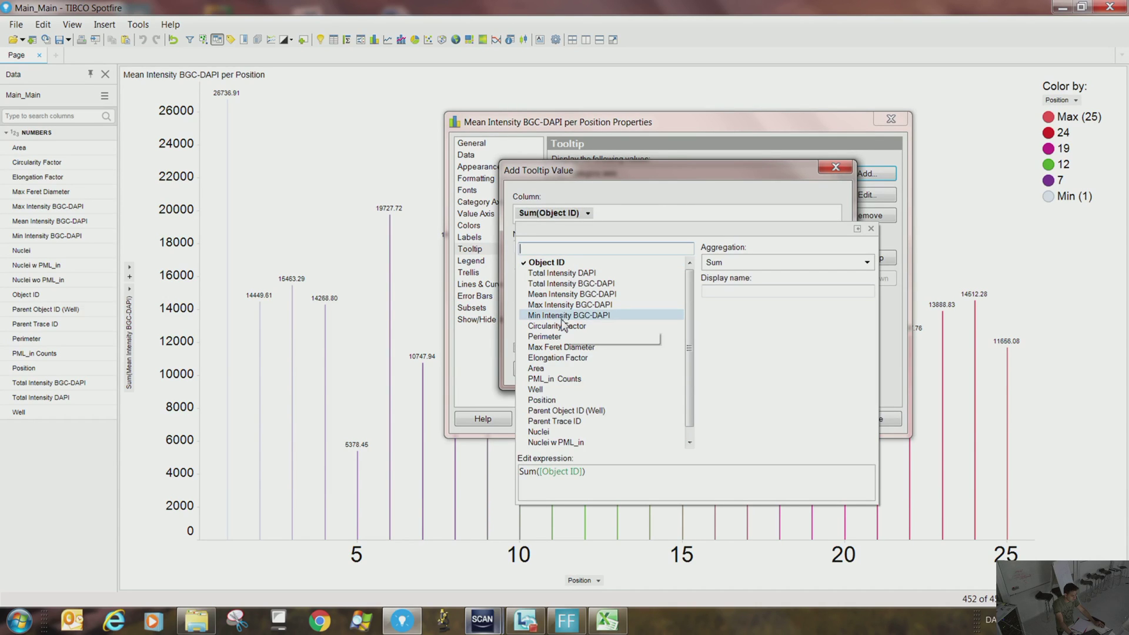
pyautogui.click(561, 336)
pyautogui.click(561, 328)
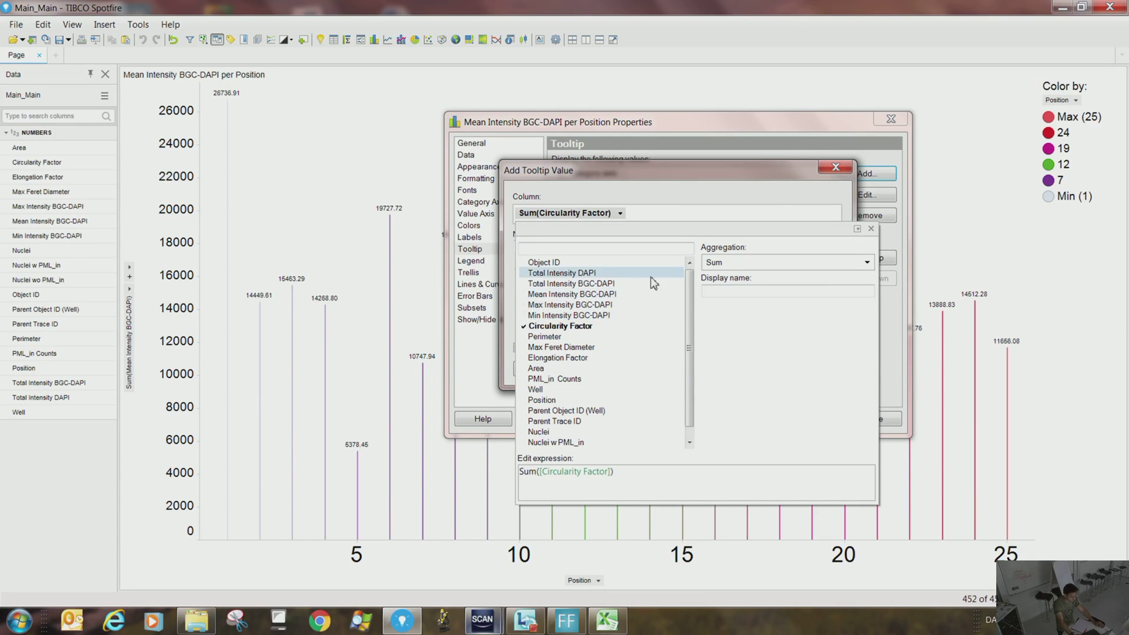
pyautogui.click(774, 268)
pyautogui.click(754, 301)
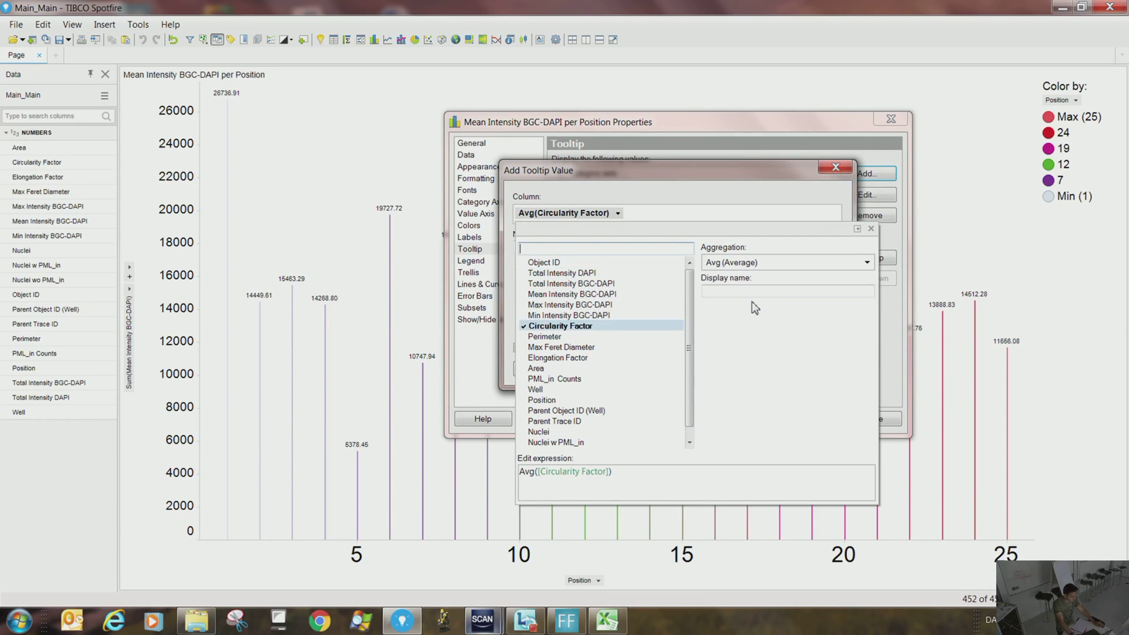
pyautogui.click(802, 218)
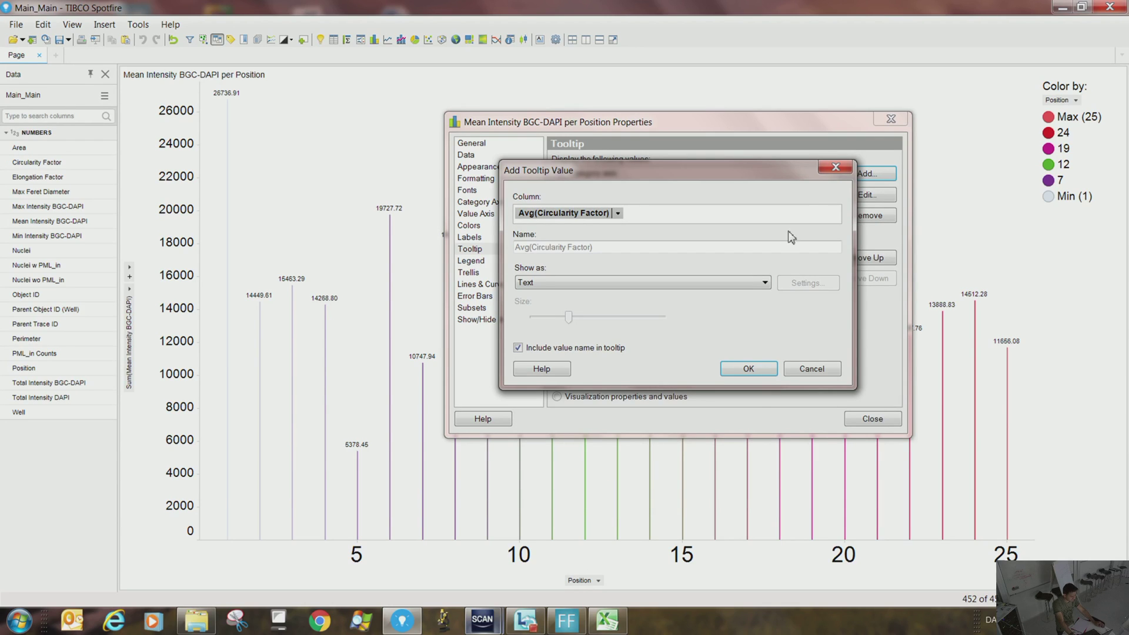
pyautogui.click(747, 369)
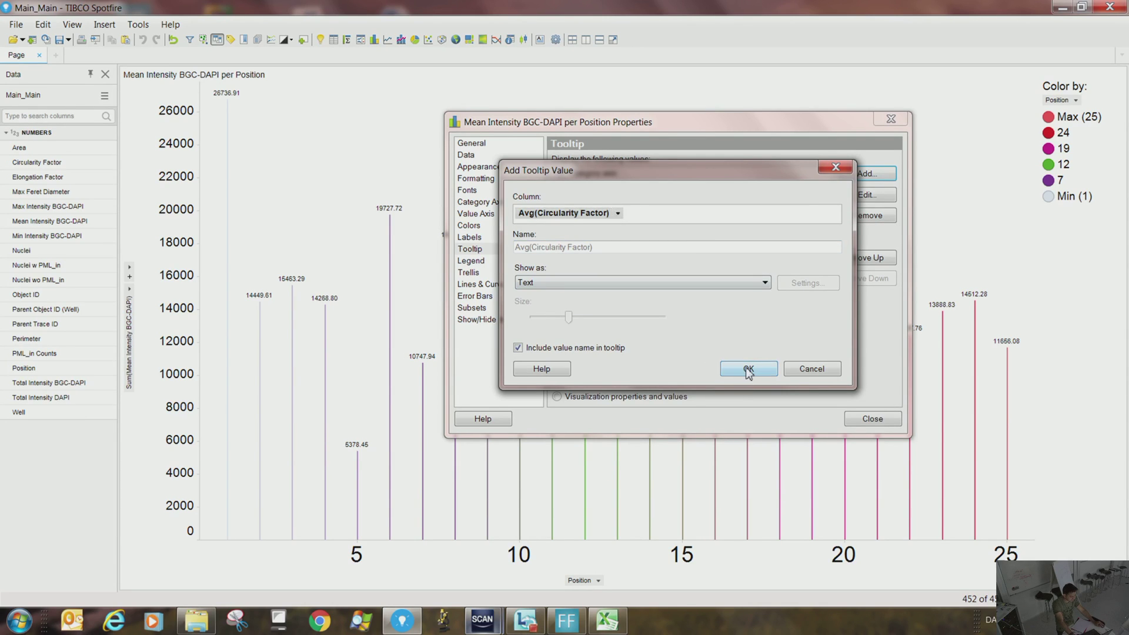
pyautogui.click(866, 419)
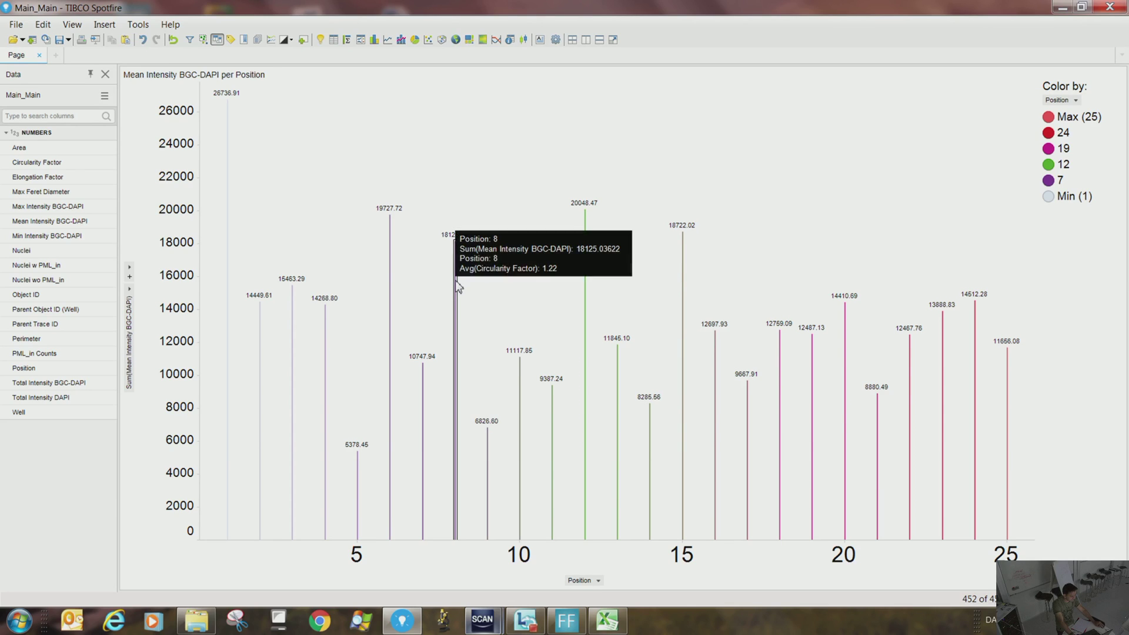
pyautogui.moveTo(456, 276)
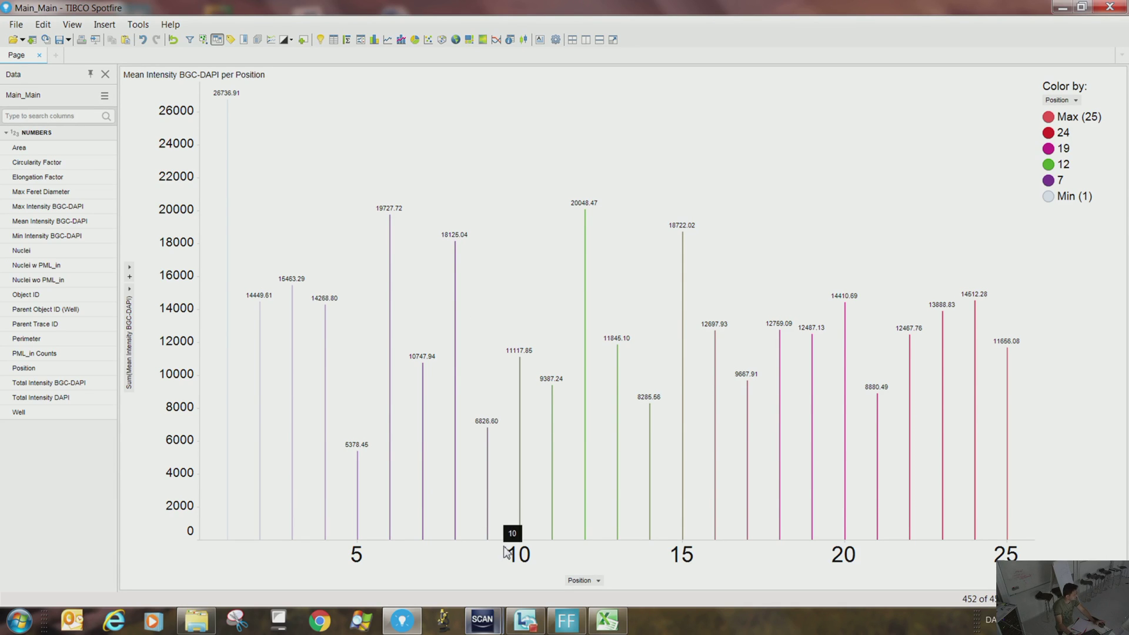
# Change the bar chart's layout to Stacked Bars.
pyautogui.rightClick(505, 271)
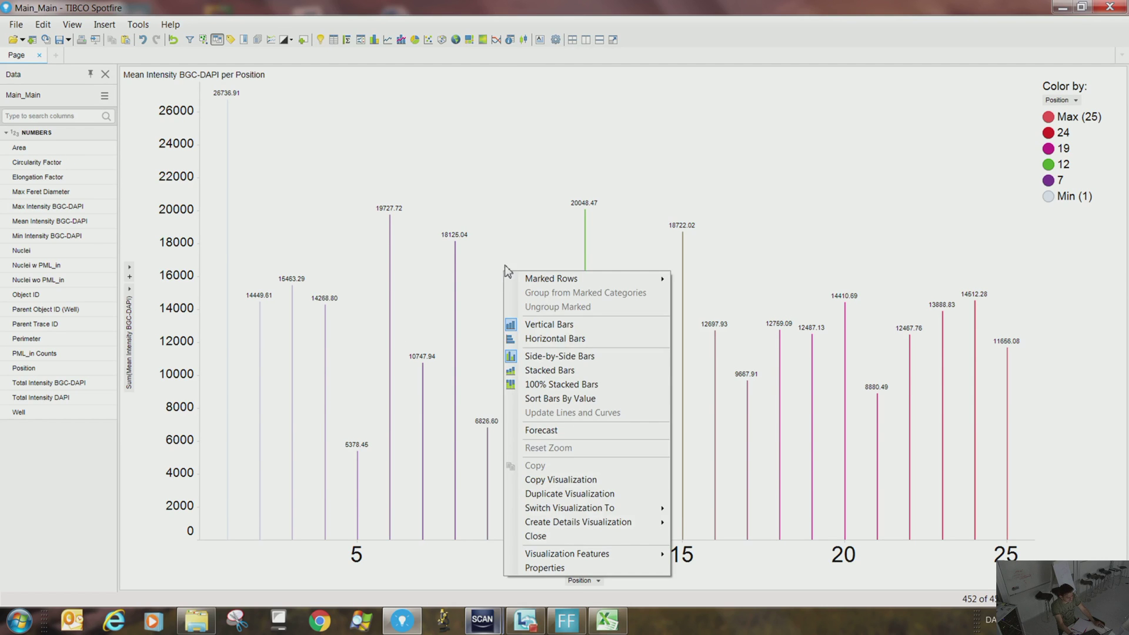
pyautogui.click(493, 229)
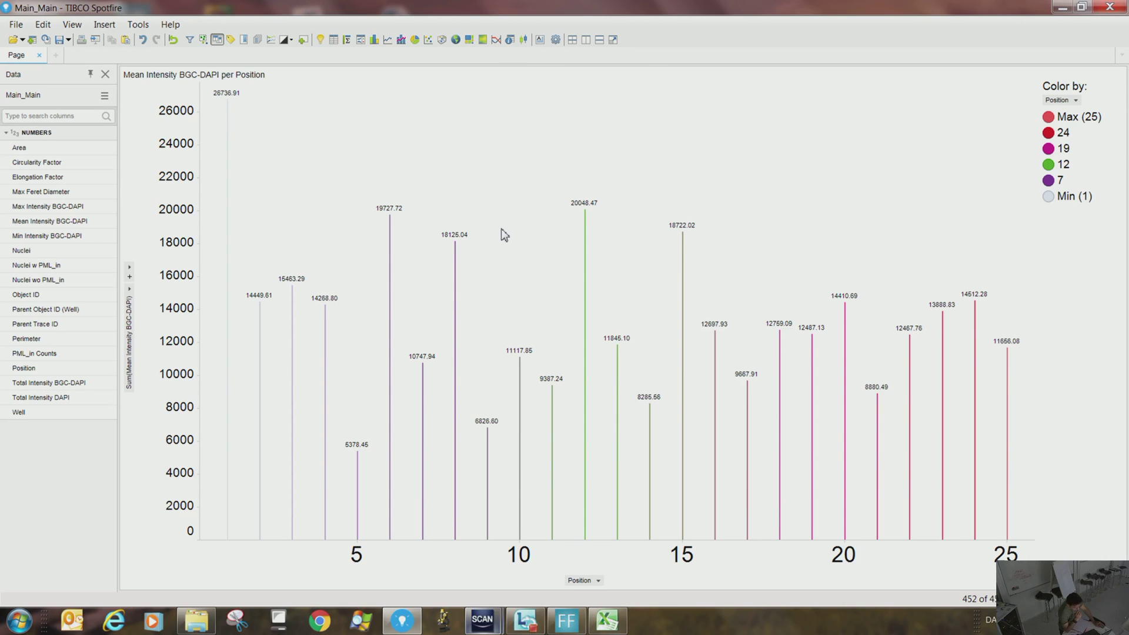
pyautogui.rightClick(503, 229)
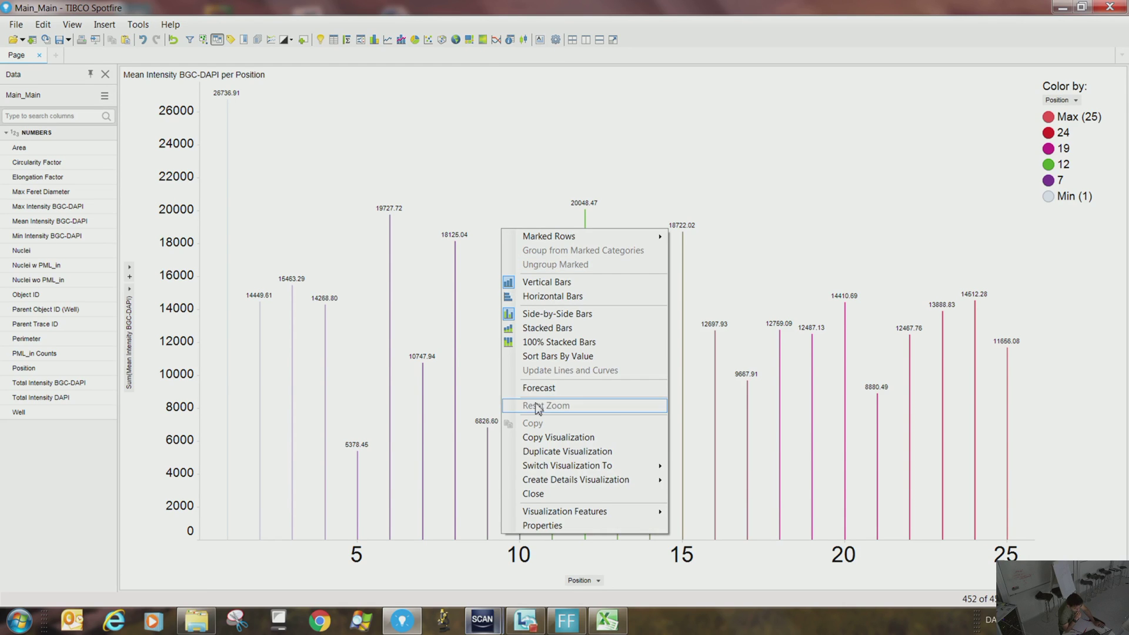
pyautogui.click(551, 329)
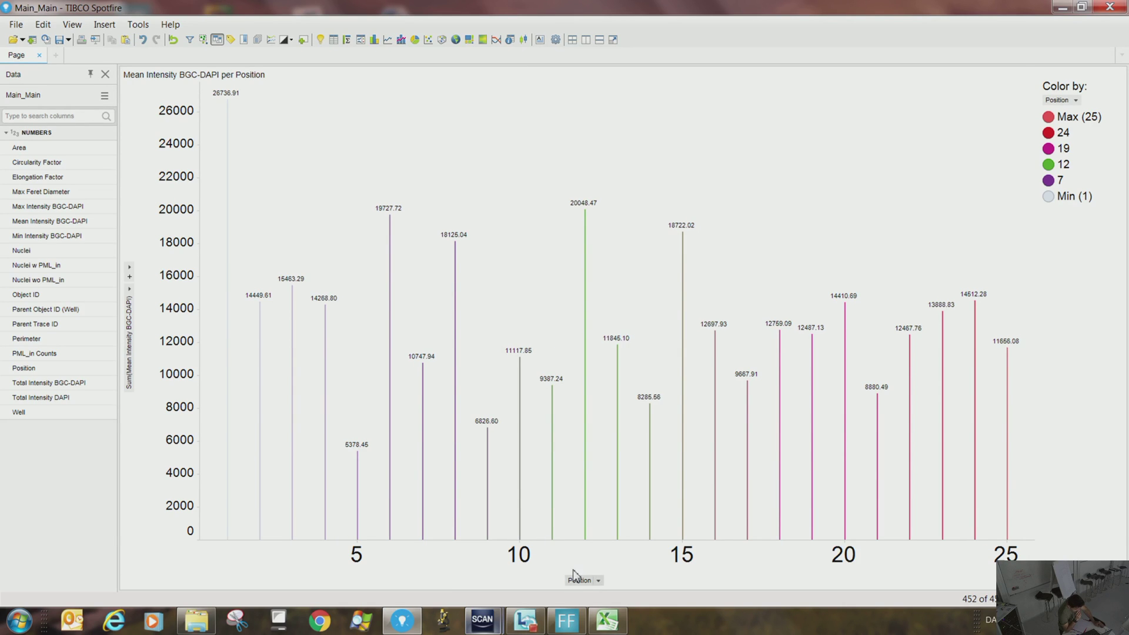
# Set the number format of the Position category axis to General, trying Currency first.
pyautogui.rightClick(509, 369)
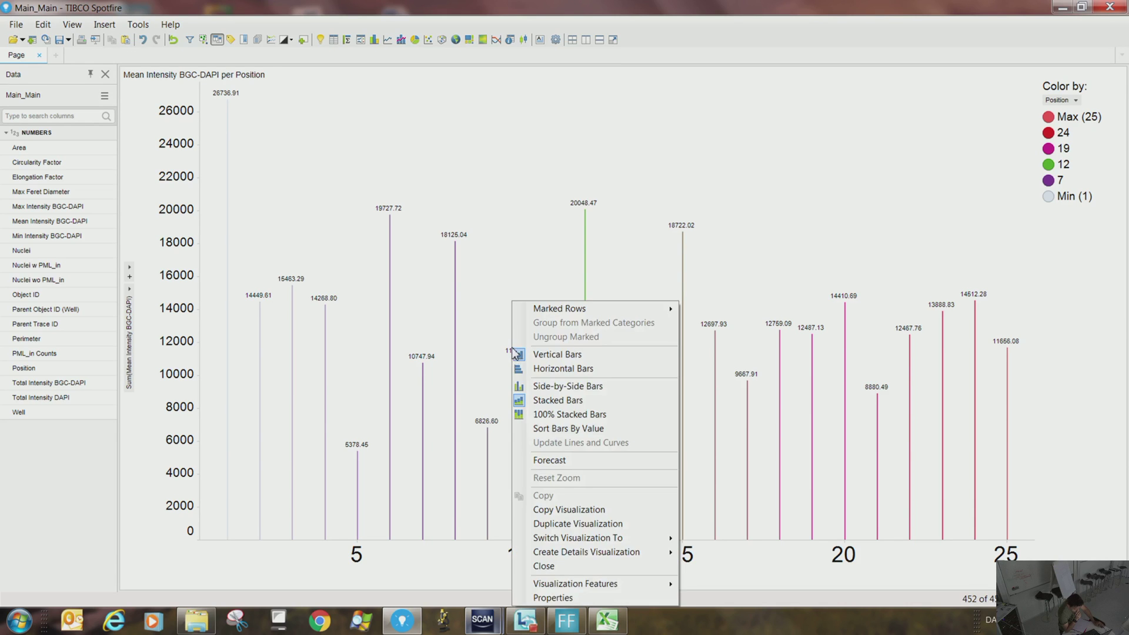
pyautogui.click(551, 598)
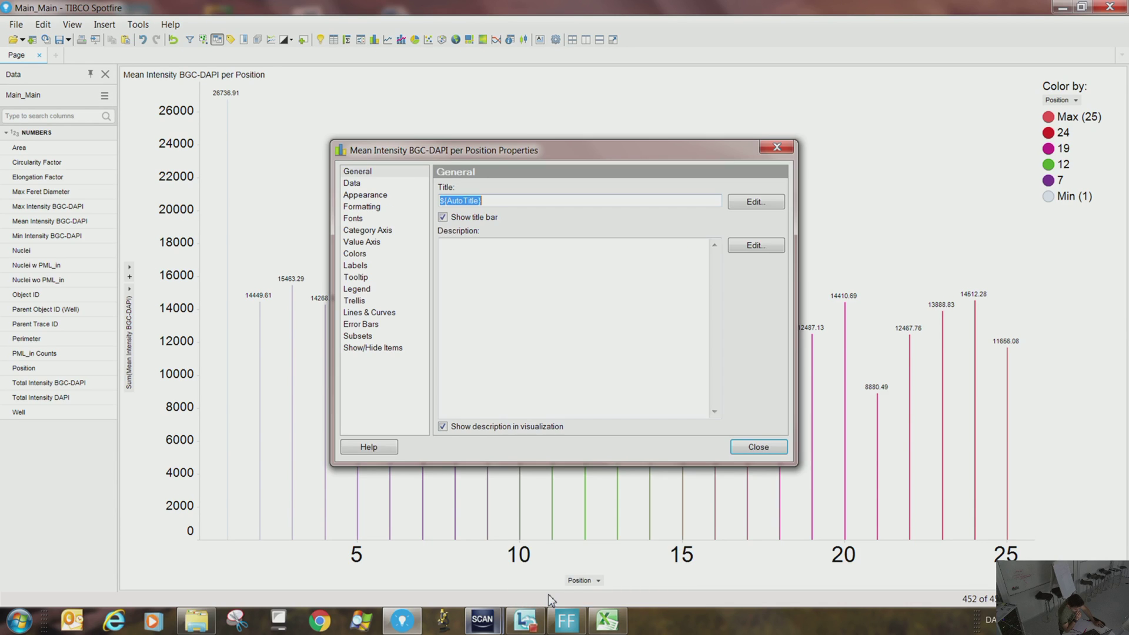
pyautogui.click(365, 197)
pyautogui.click(361, 207)
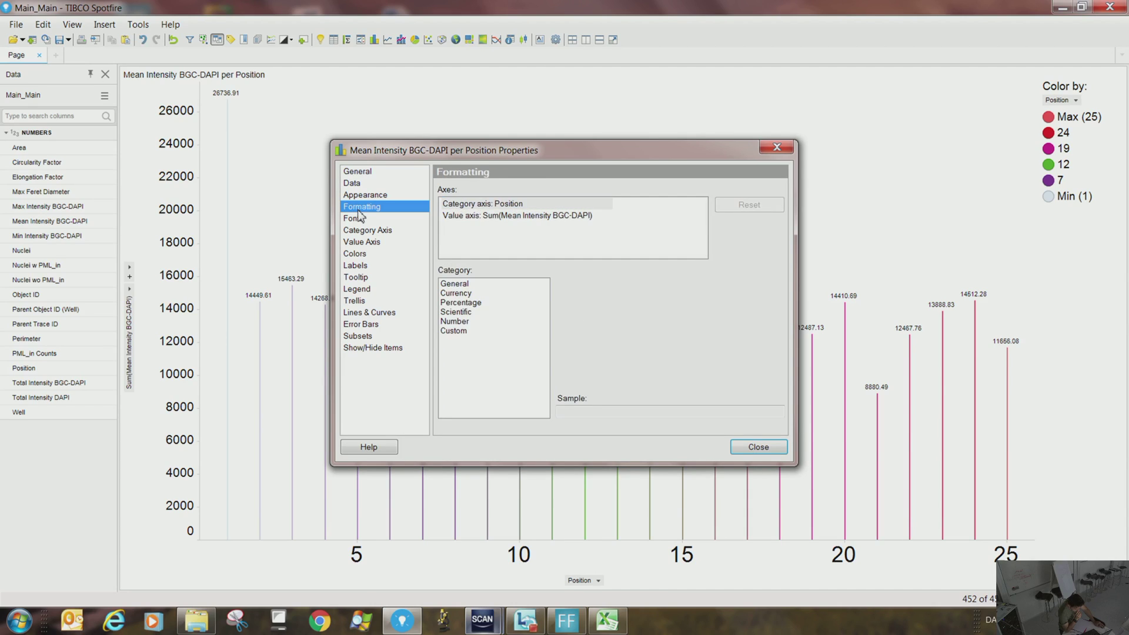
pyautogui.click(483, 206)
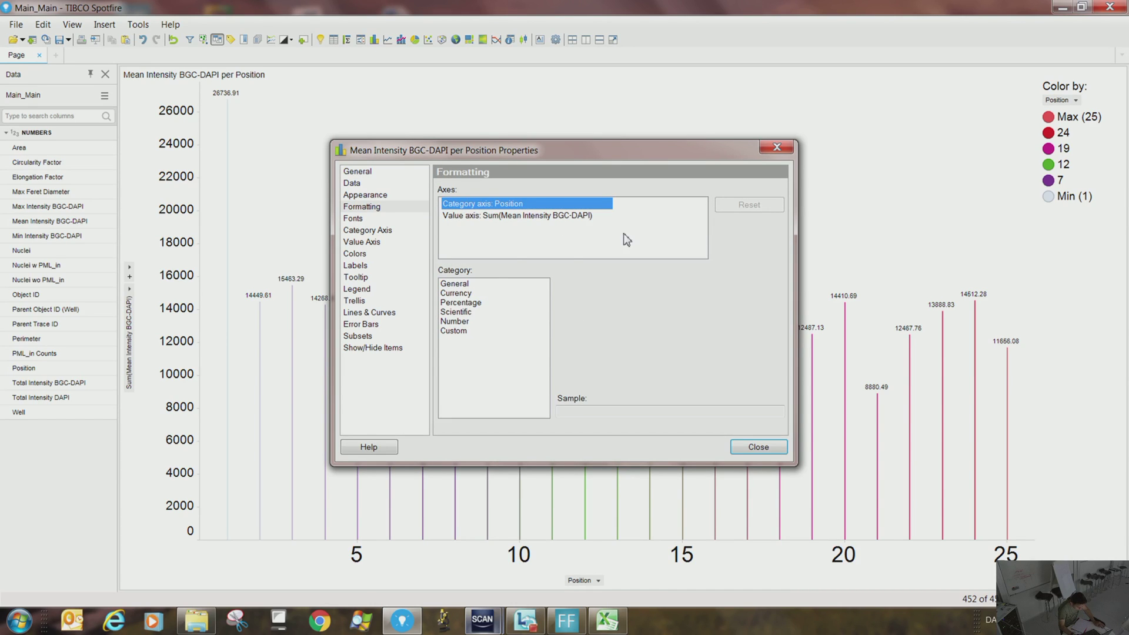
pyautogui.click(467, 292)
pyautogui.click(466, 285)
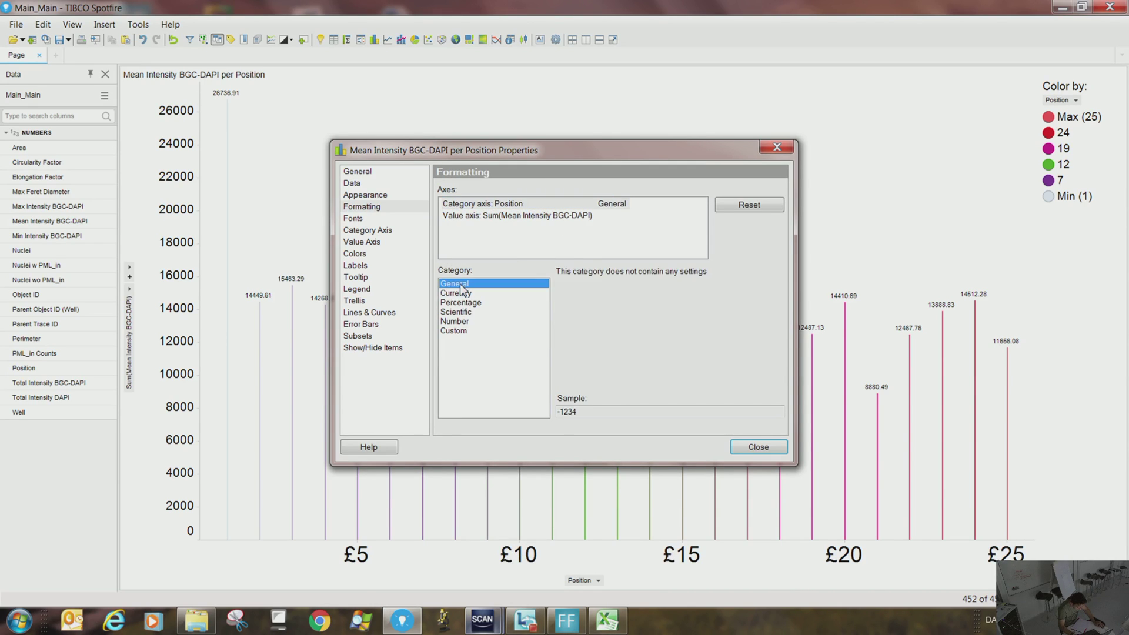
# Try the Number format with 0 decimals on the Position category axis and return it to General.
pyautogui.click(467, 321)
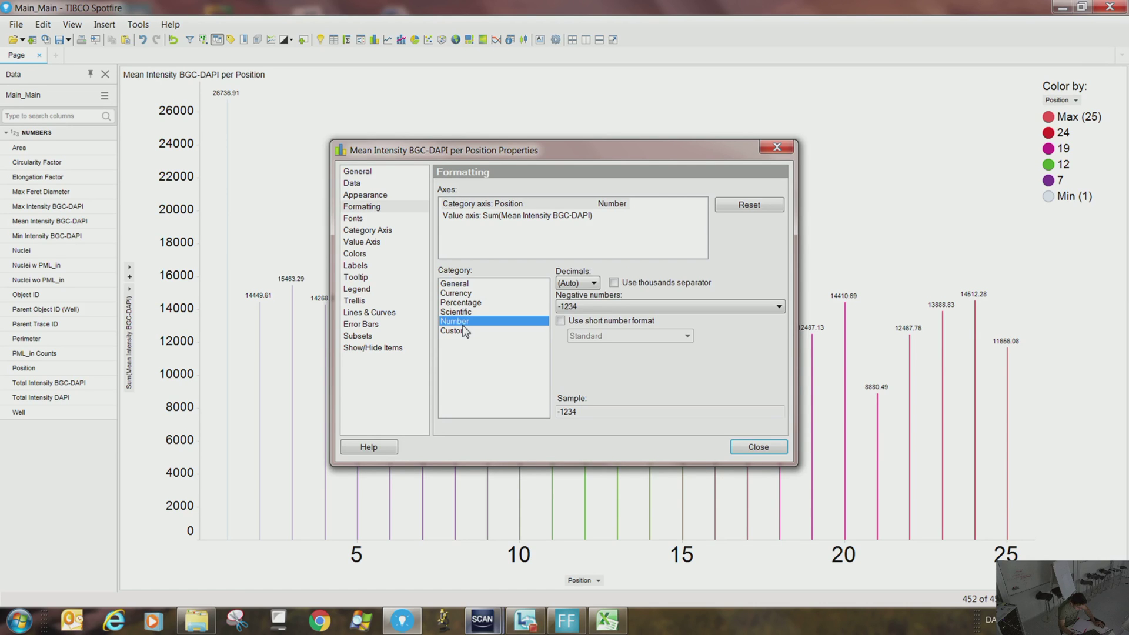
pyautogui.click(586, 284)
pyautogui.click(584, 306)
pyautogui.click(618, 307)
pyautogui.click(482, 213)
pyautogui.click(481, 203)
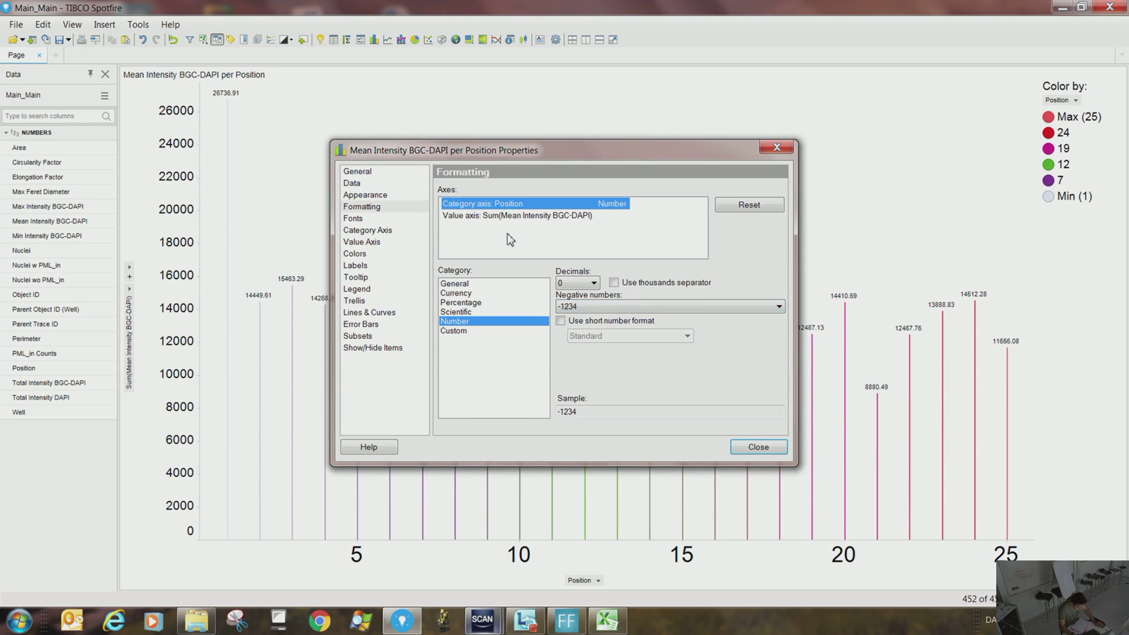
pyautogui.click(463, 284)
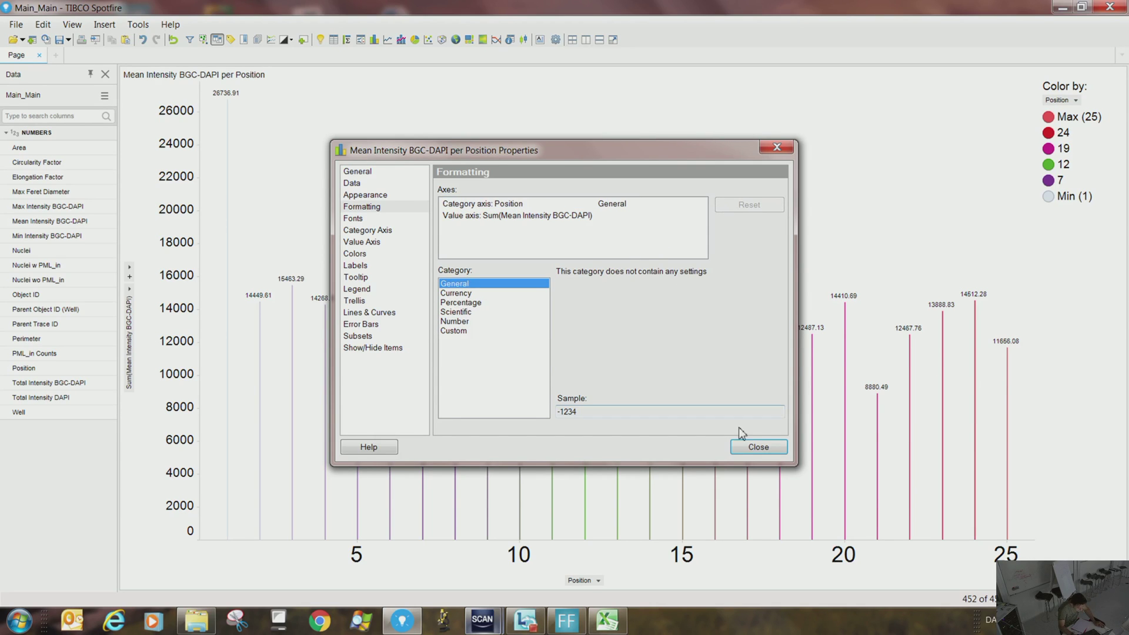
pyautogui.click(758, 446)
# Review the bar chart's label, tooltip, legend and trellis settings.
pyautogui.rightClick(498, 257)
pyautogui.click(532, 557)
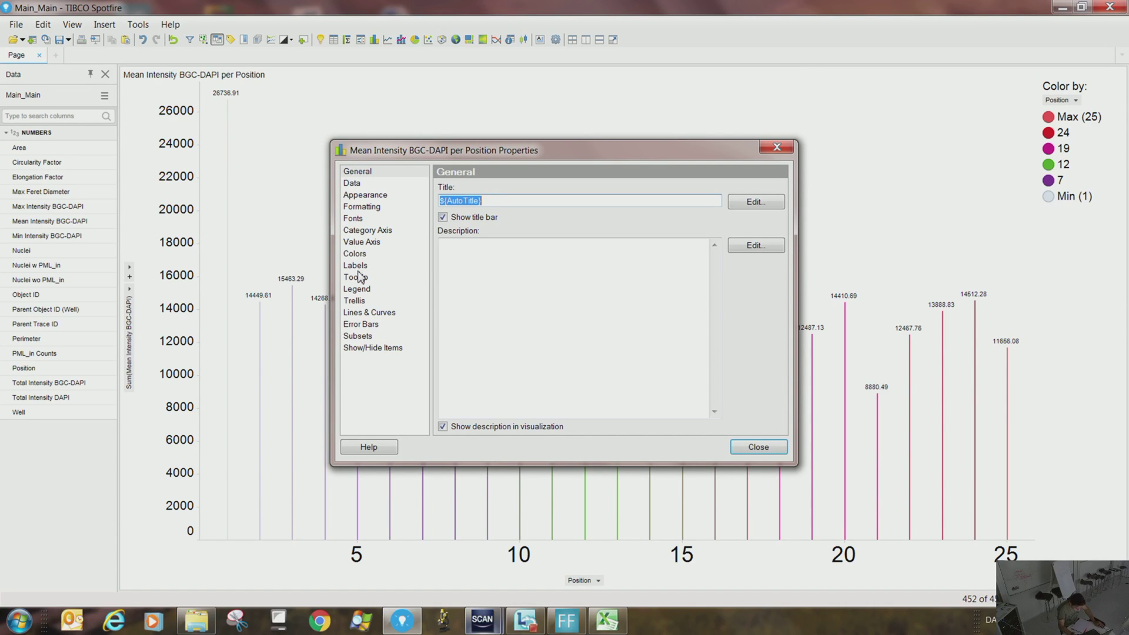
pyautogui.click(357, 267)
pyautogui.click(357, 277)
pyautogui.click(360, 289)
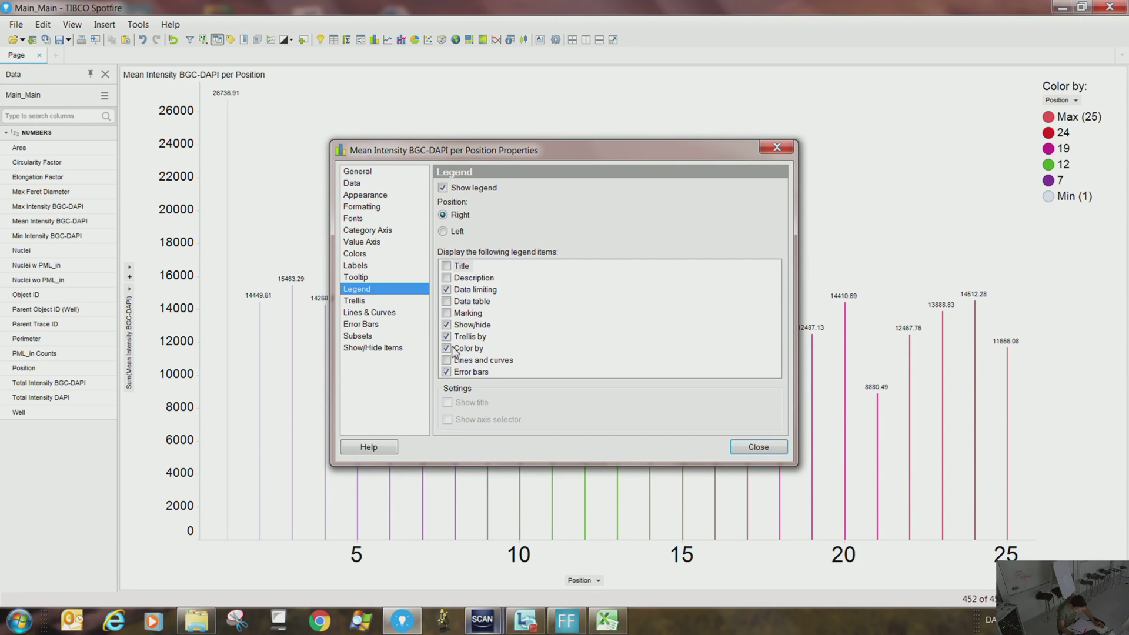
pyautogui.click(758, 448)
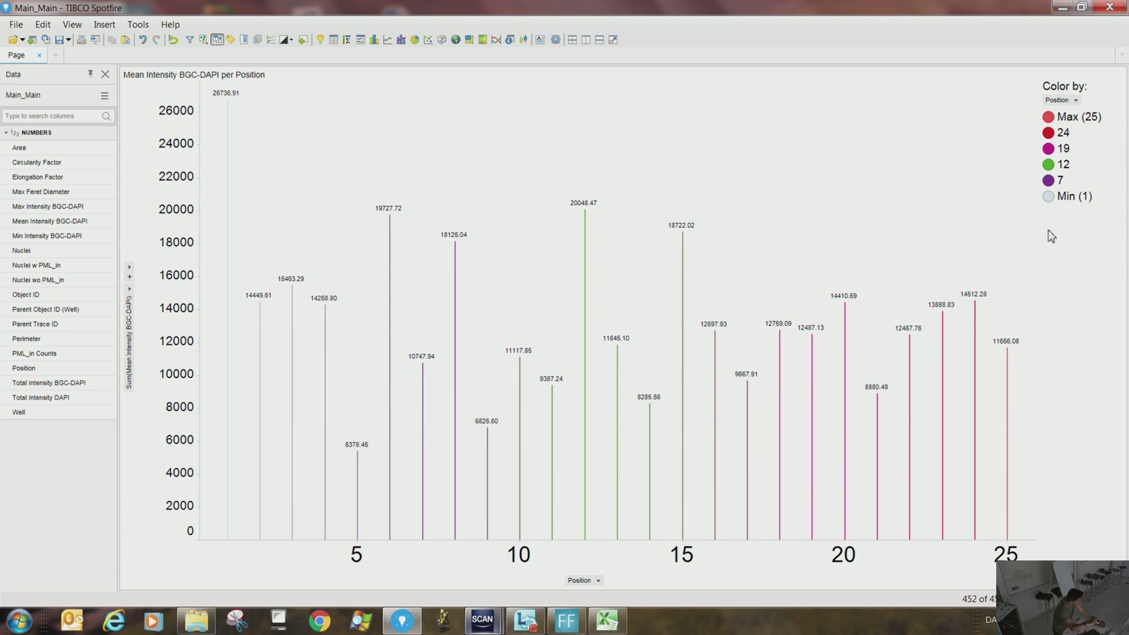
pyautogui.rightClick(706, 205)
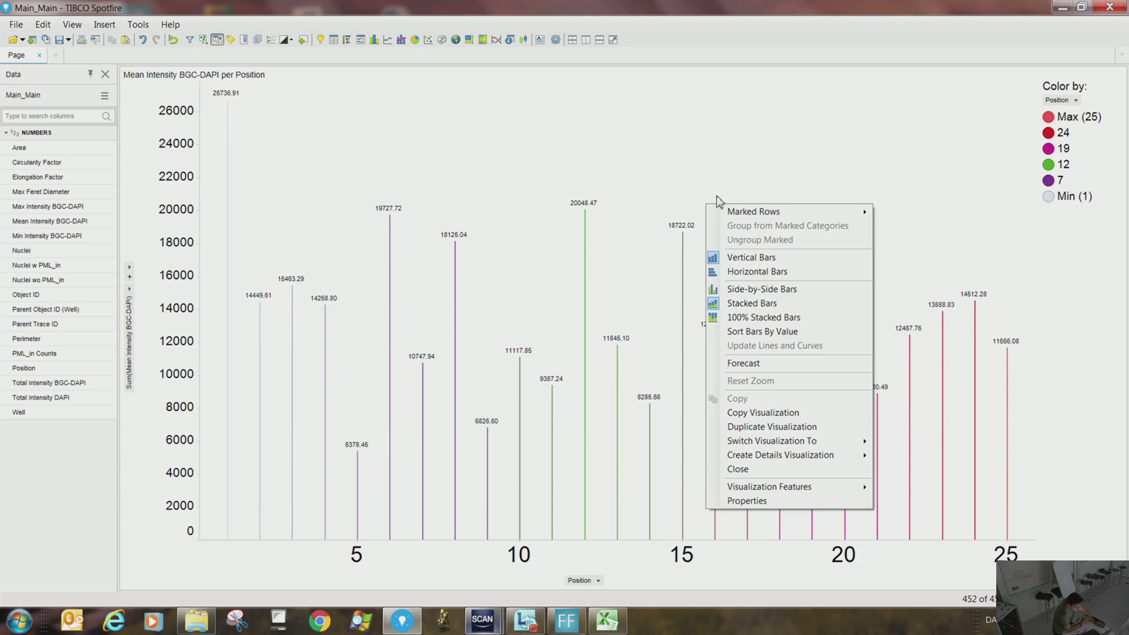
pyautogui.click(744, 502)
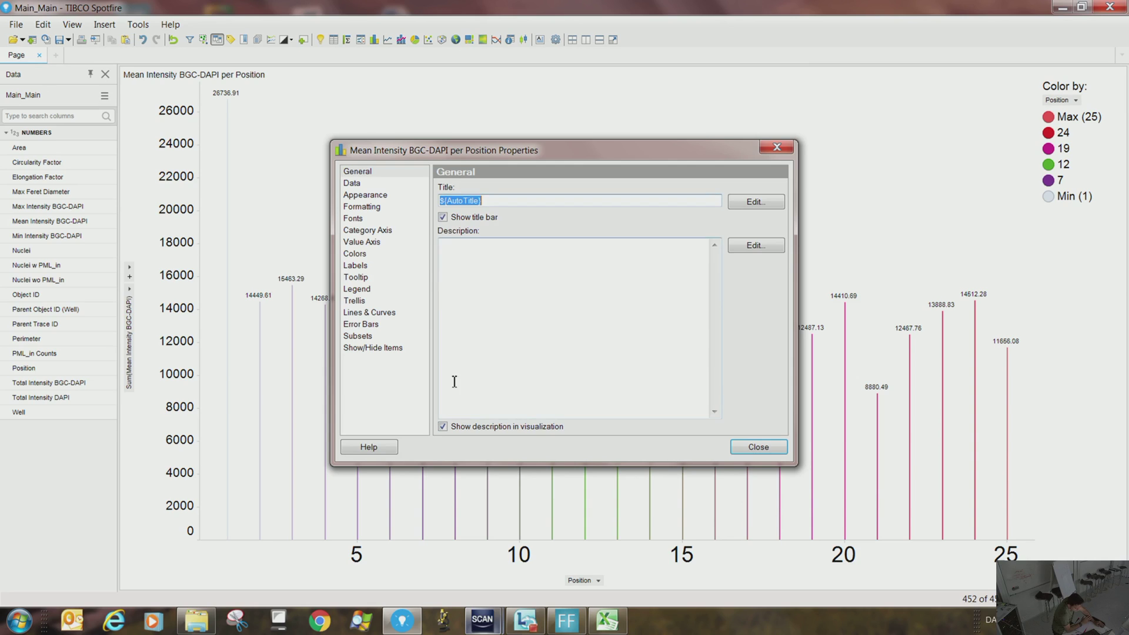
pyautogui.click(353, 290)
pyautogui.click(356, 301)
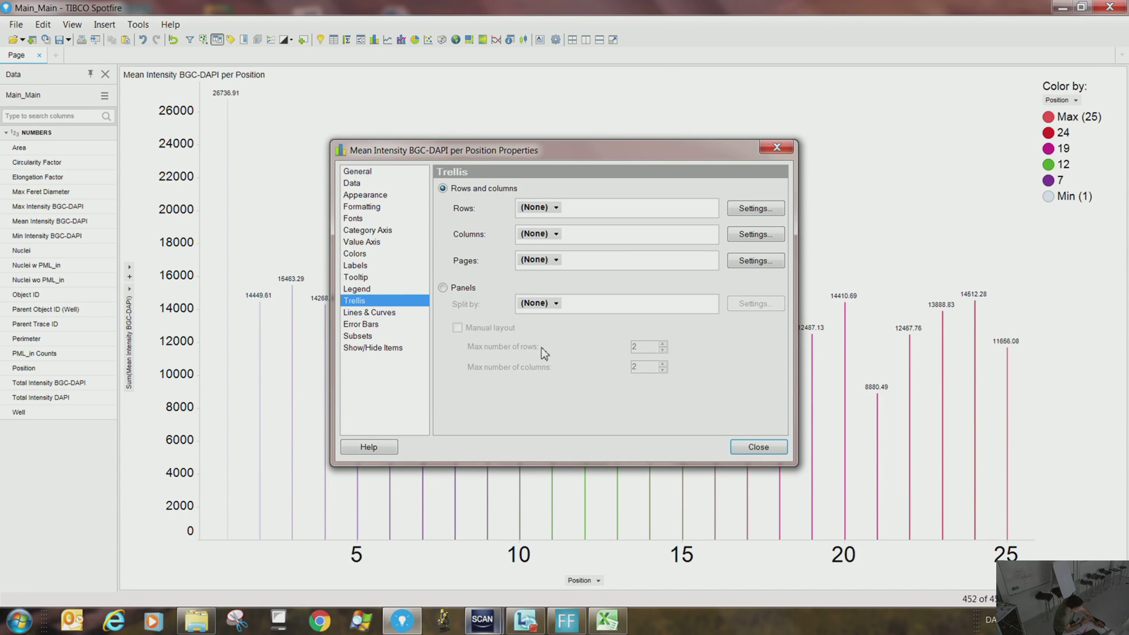
pyautogui.click(752, 448)
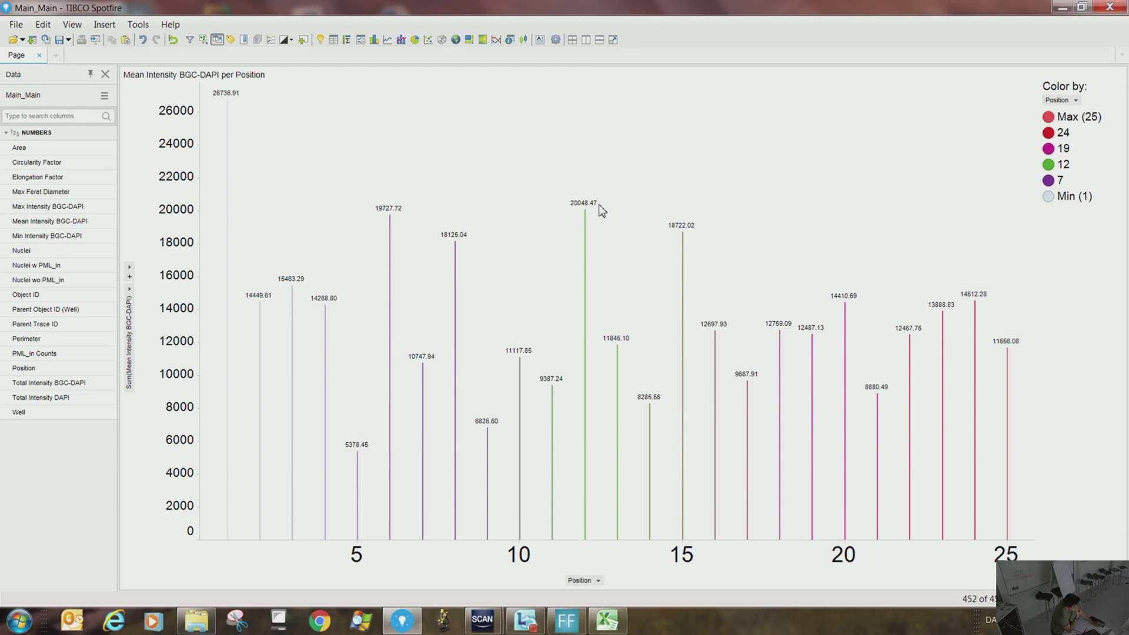
# Trellis the bar chart into panels split by Well.
pyautogui.rightClick(635, 207)
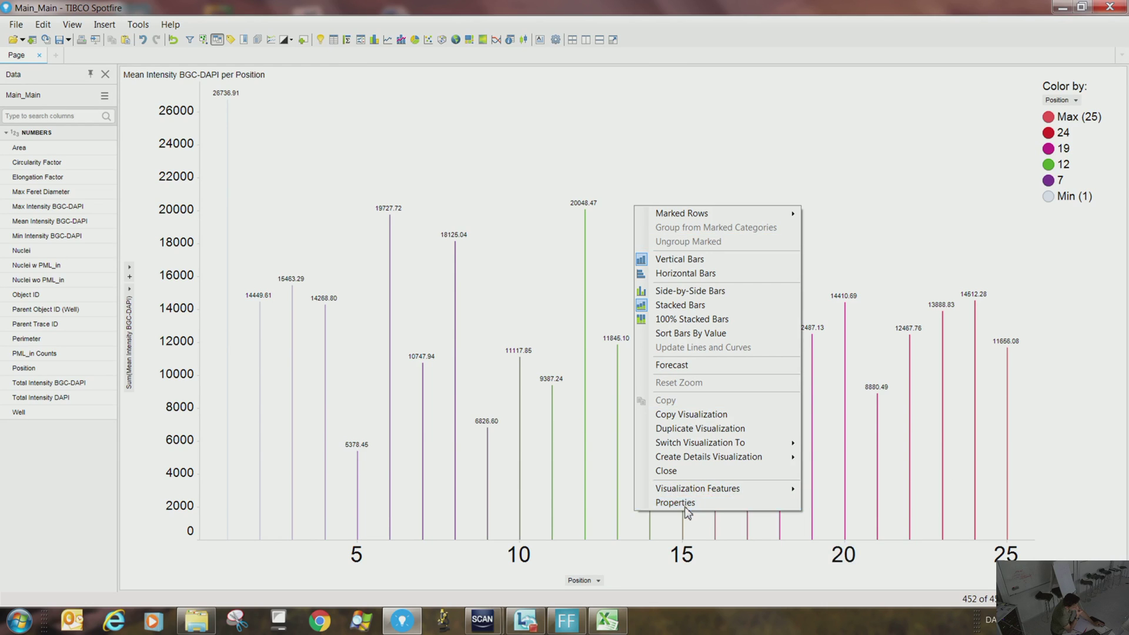
pyautogui.click(676, 503)
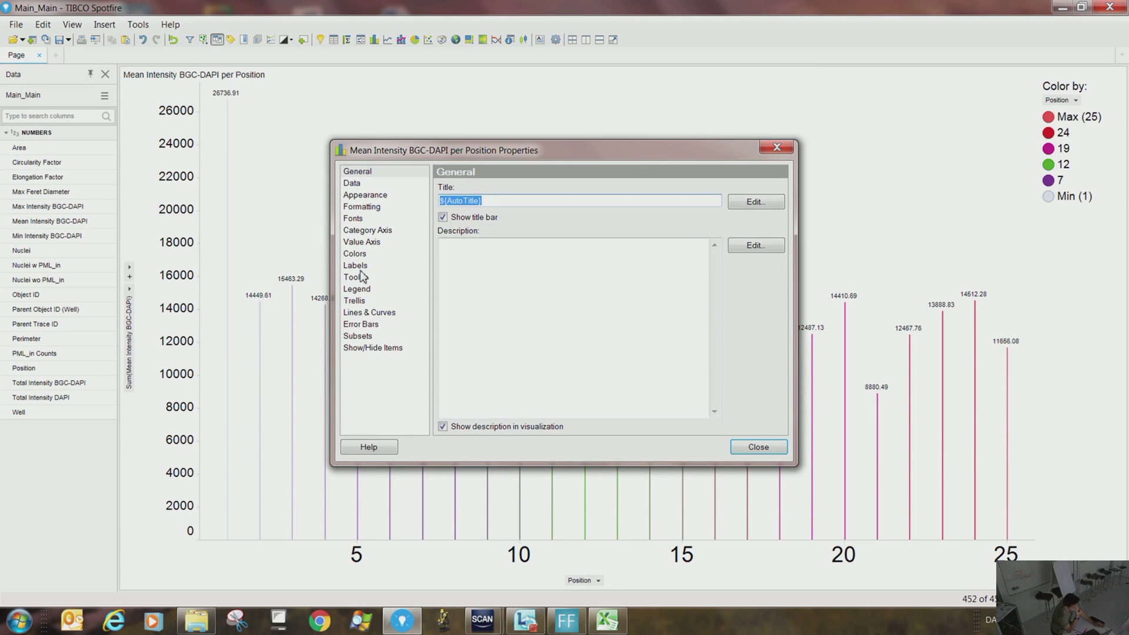
pyautogui.click(361, 300)
pyautogui.click(447, 288)
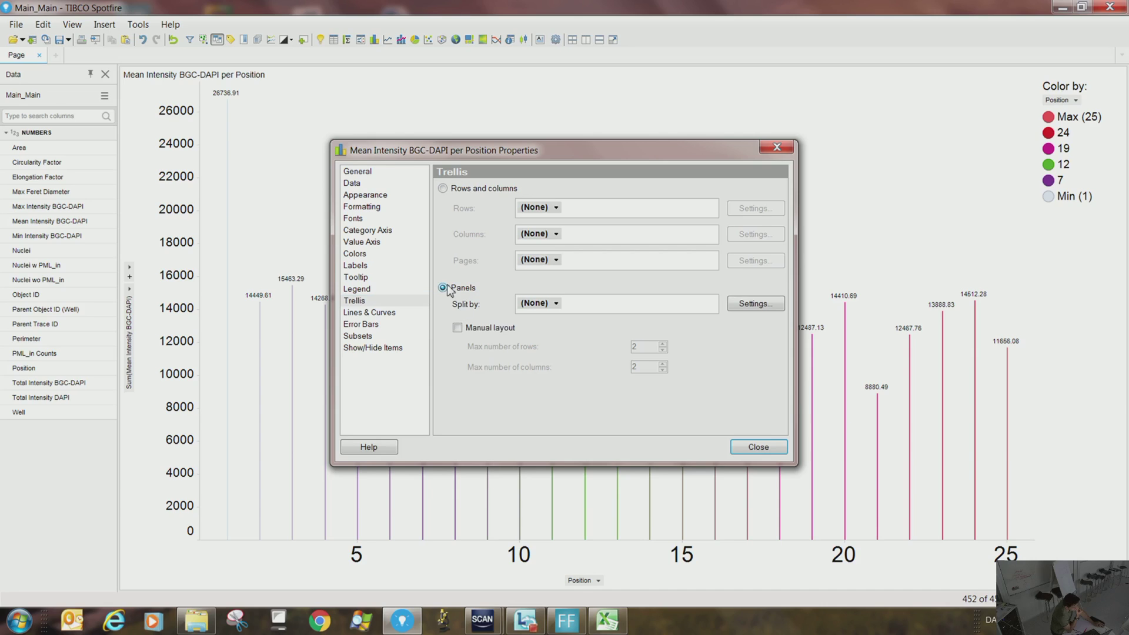
pyautogui.click(555, 303)
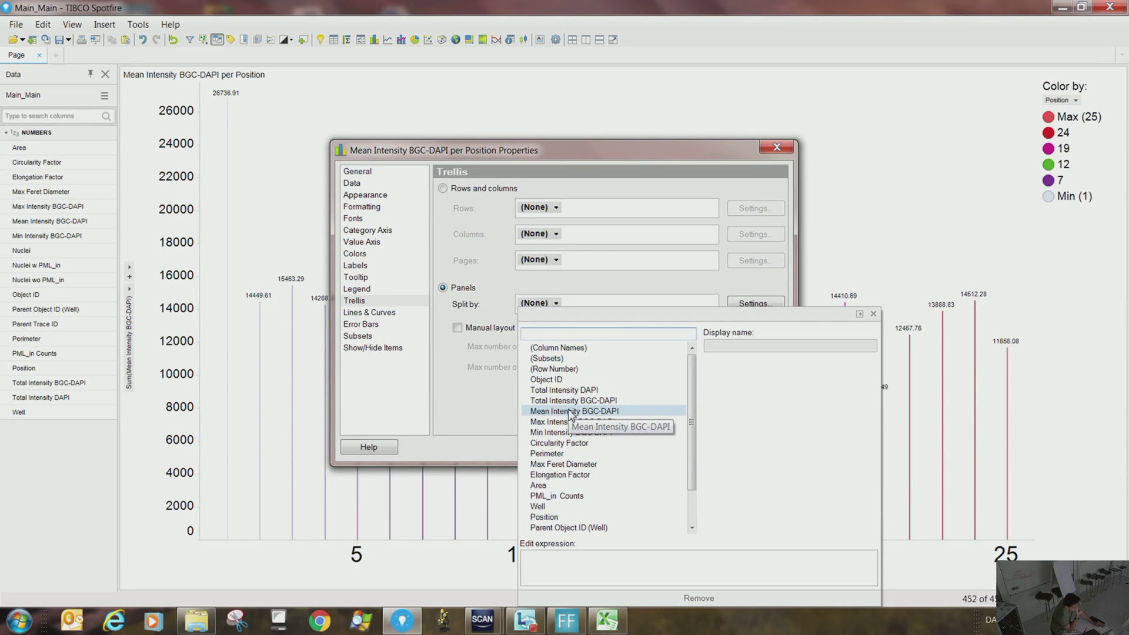
pyautogui.click(568, 508)
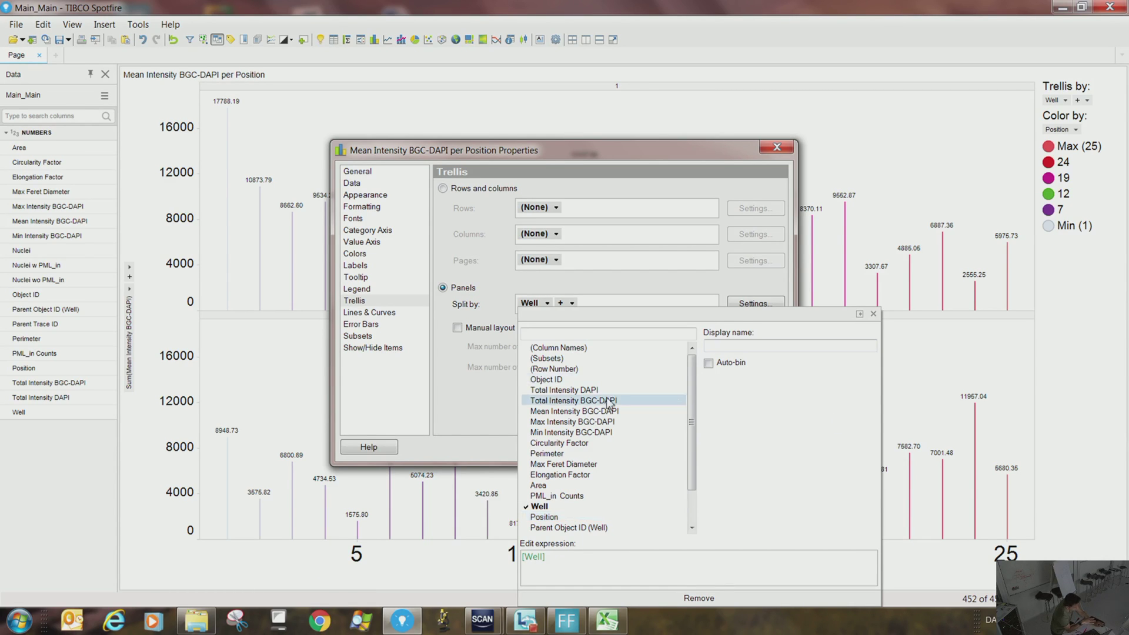
pyautogui.click(874, 313)
pyautogui.click(758, 446)
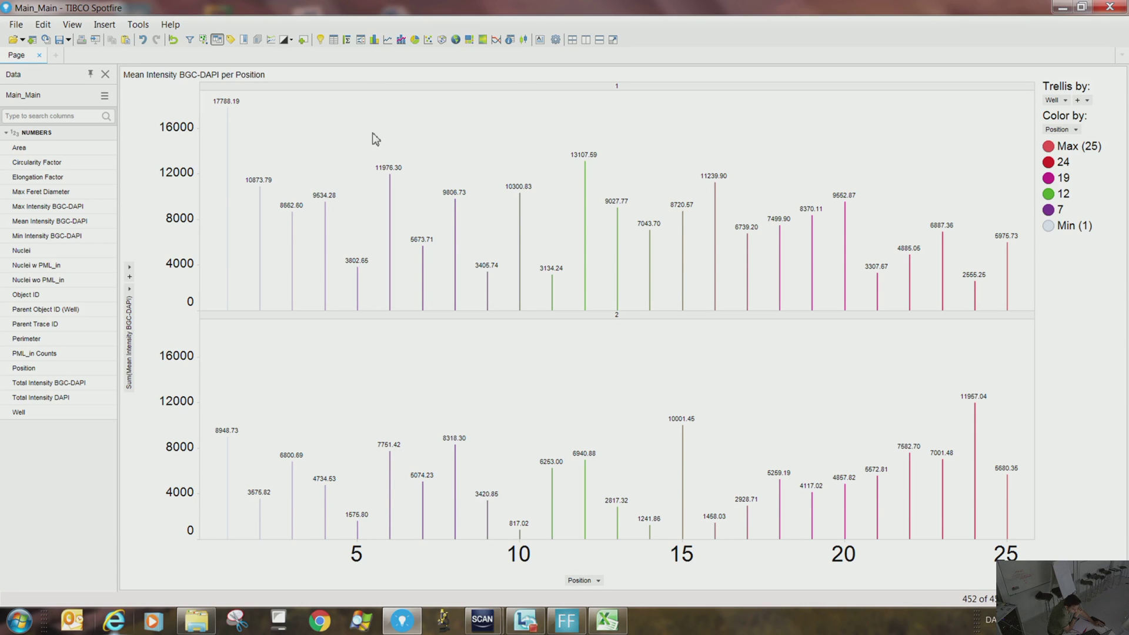
# Show the existing horizontal average line, Avg(Y), in the bar chart.
pyautogui.rightClick(373, 111)
pyautogui.click(415, 407)
pyautogui.click(367, 313)
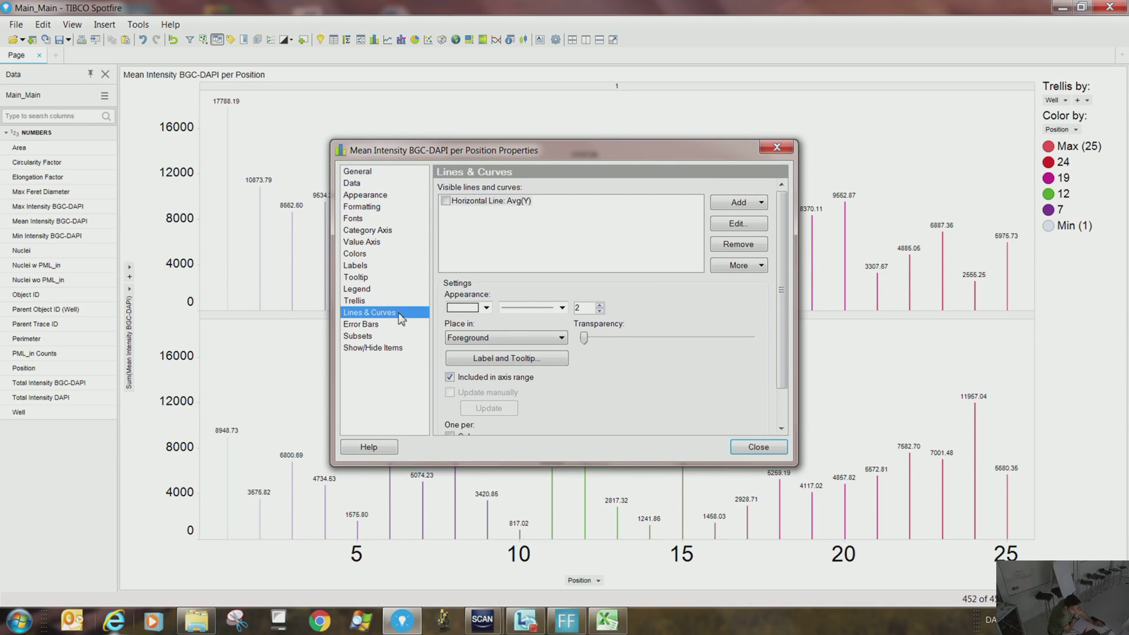
pyautogui.click(446, 201)
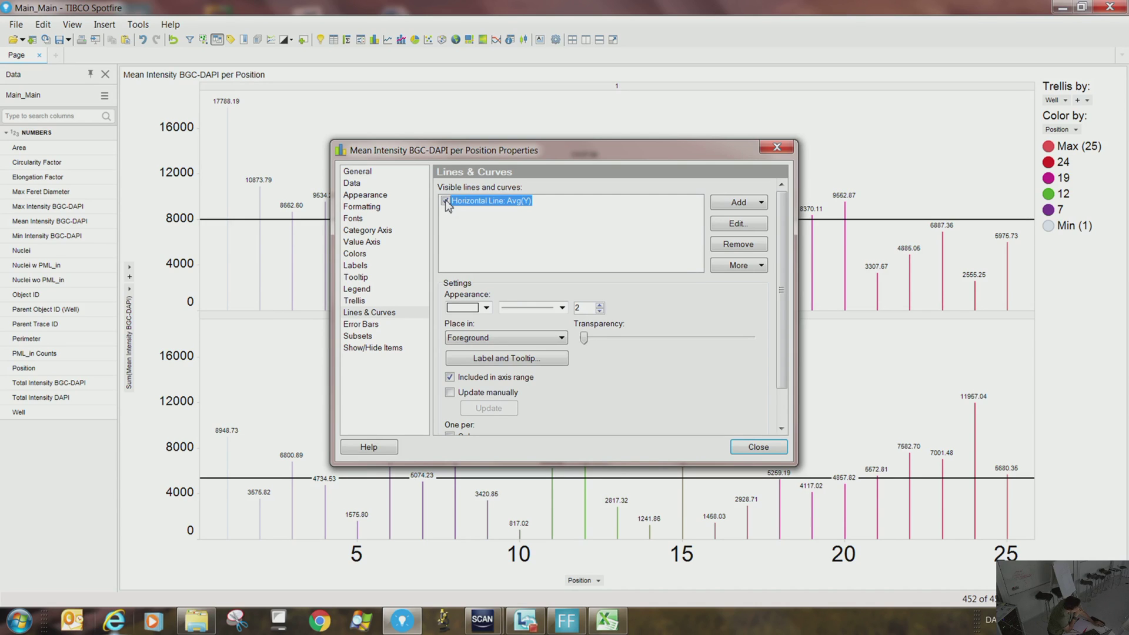
# Add a vertical straight line to the bar chart at the aggregated value Min, keeping its automatic line name.
pyautogui.click(739, 202)
pyautogui.moveTo(764, 233)
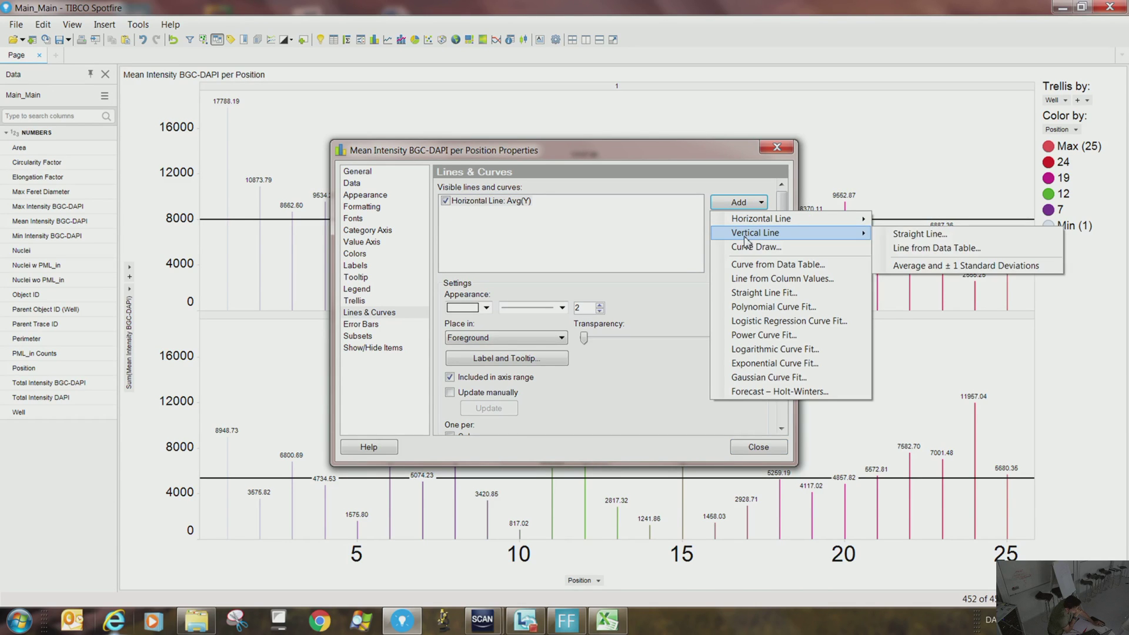
pyautogui.click(920, 234)
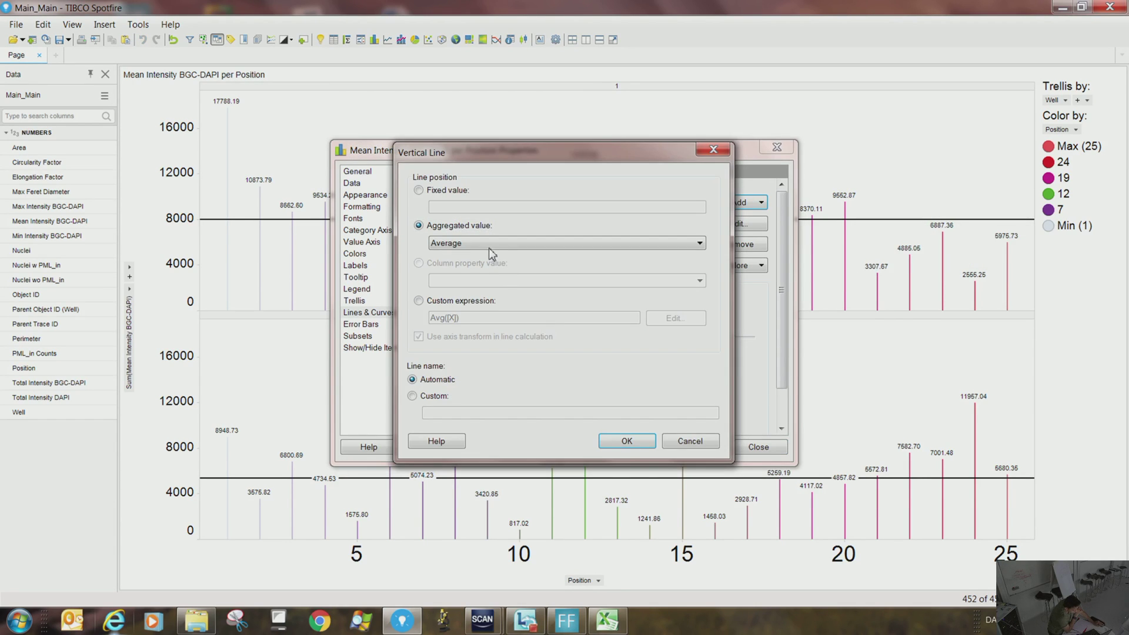
pyautogui.click(489, 247)
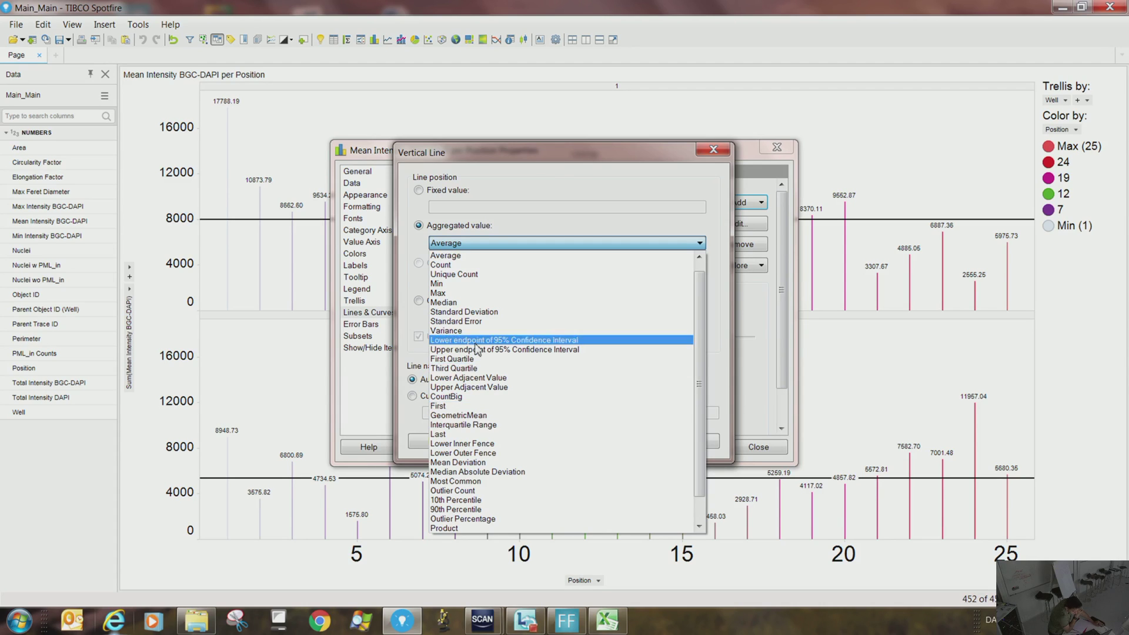
pyautogui.click(465, 303)
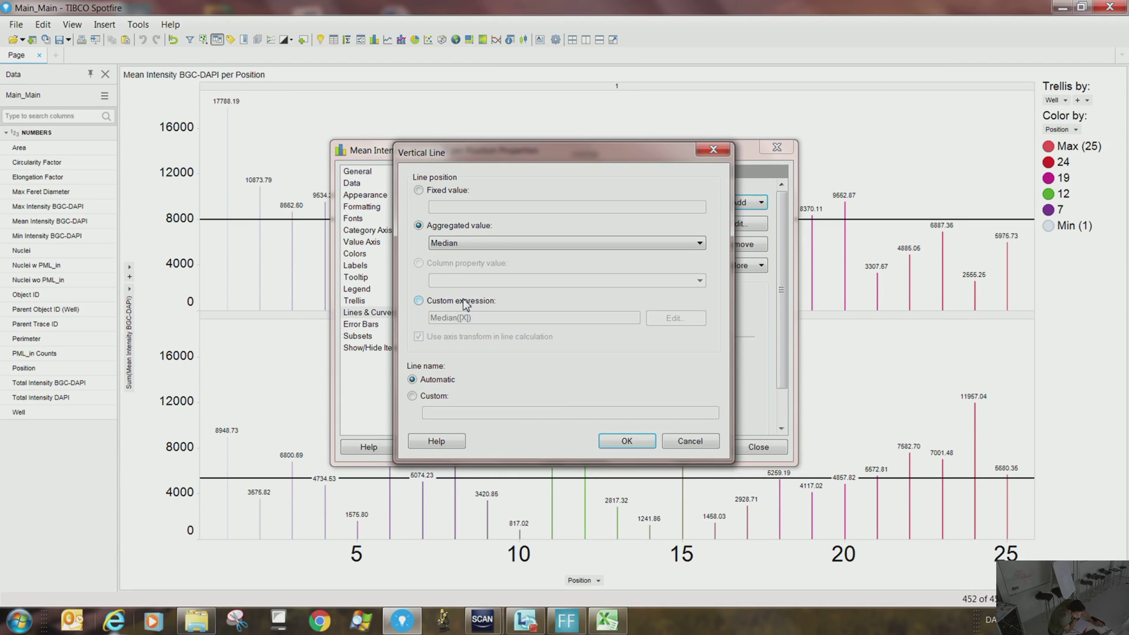
pyautogui.click(518, 243)
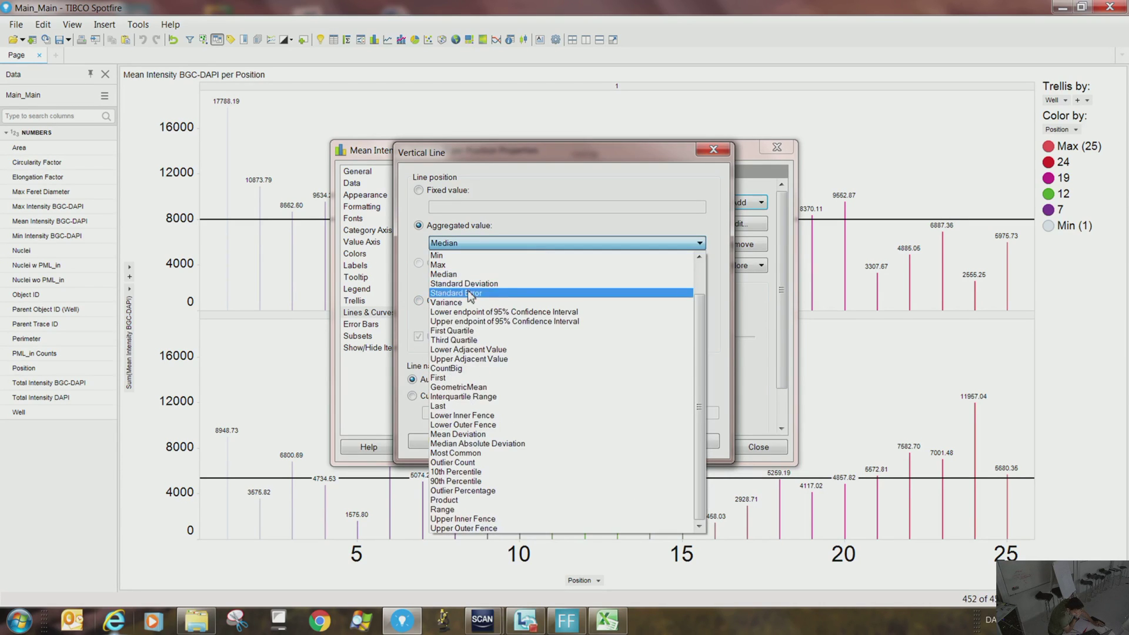
pyautogui.click(454, 259)
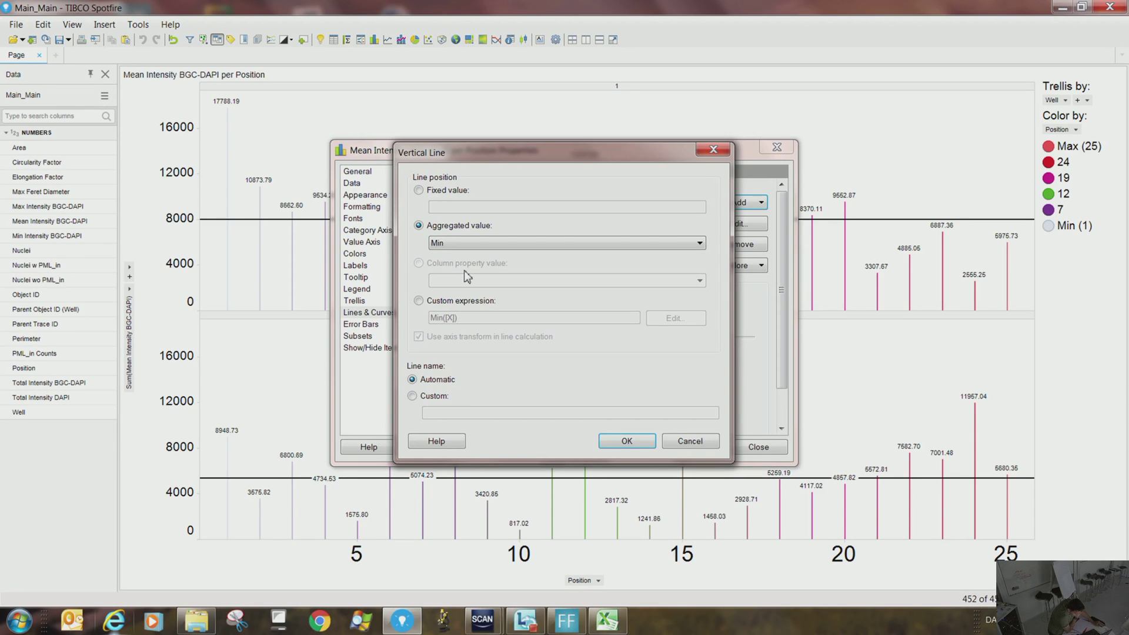
pyautogui.click(624, 441)
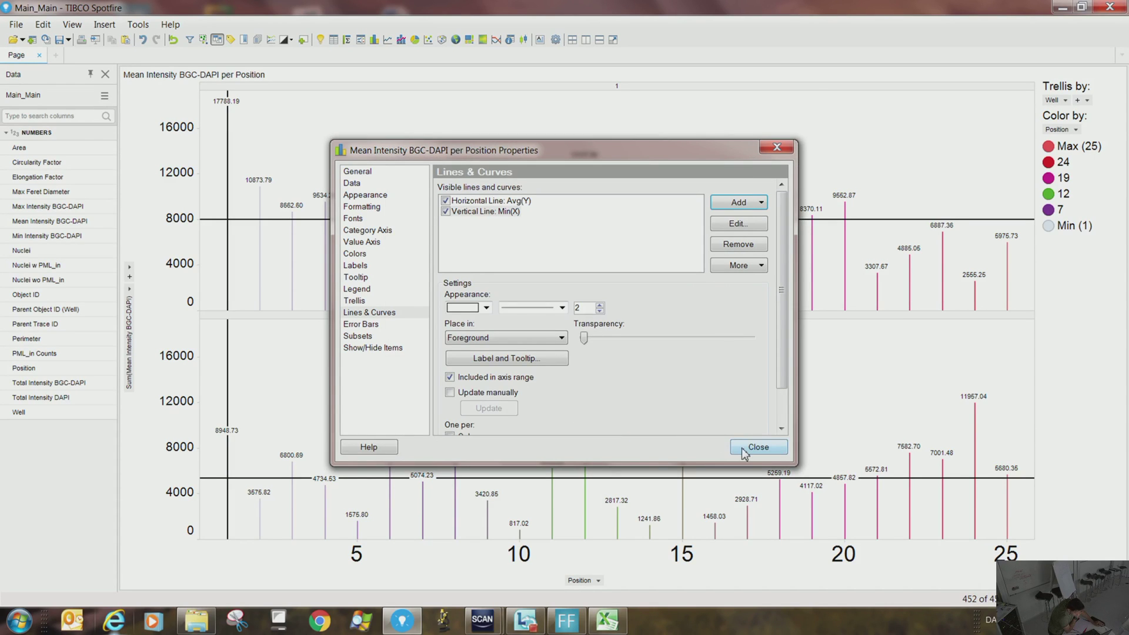
pyautogui.click(758, 447)
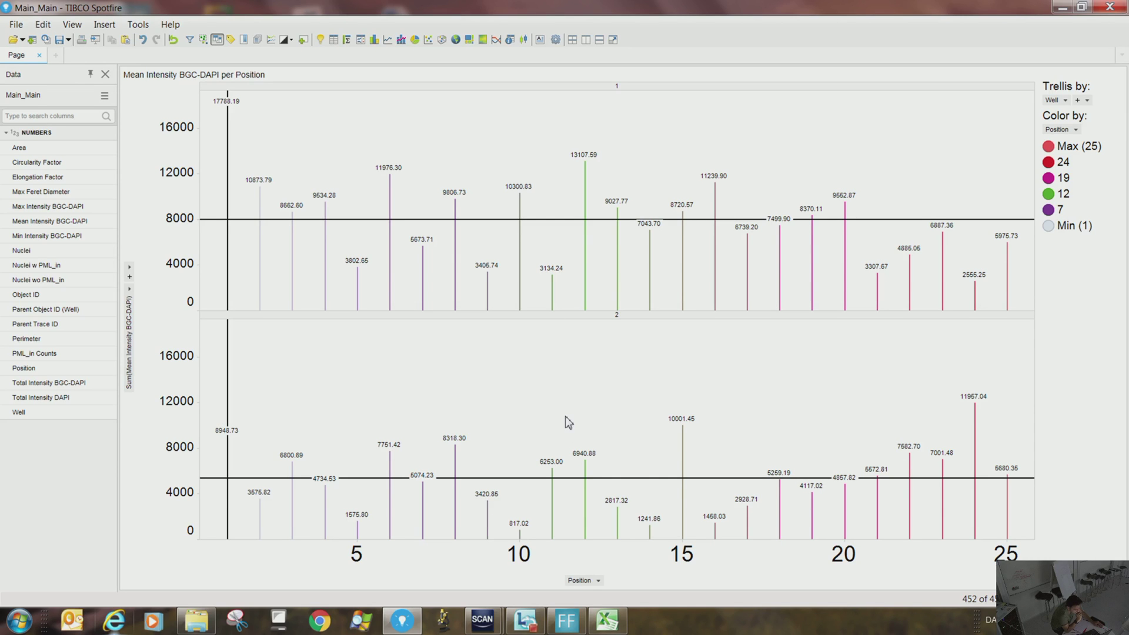
# Examine the bar chart's error bar settings.
pyautogui.rightClick(413, 105)
pyautogui.click(482, 404)
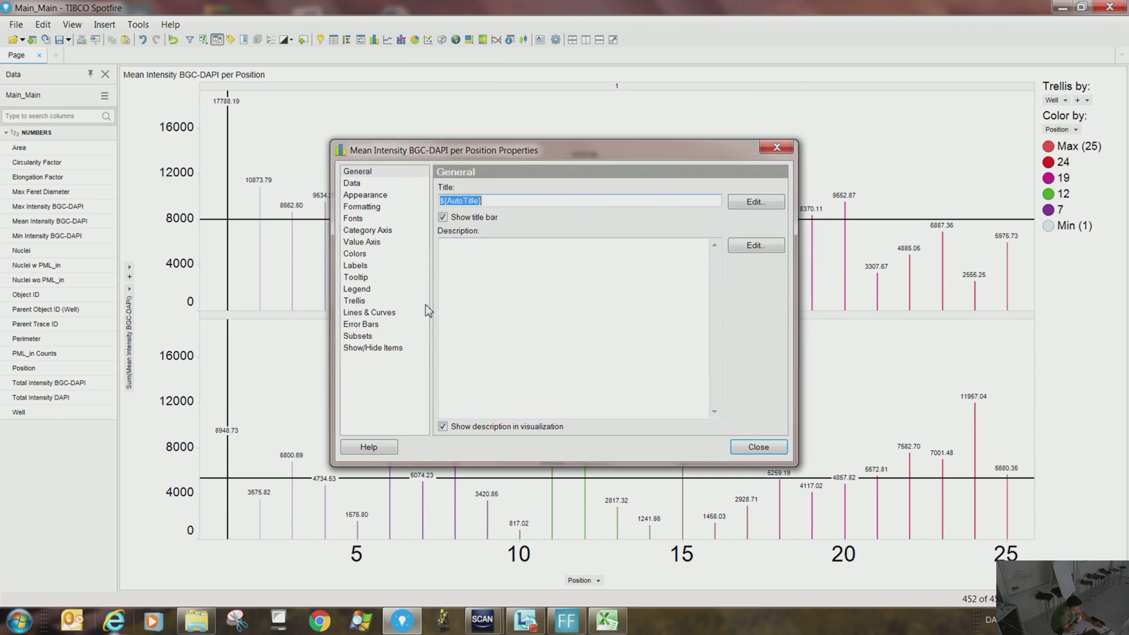
pyautogui.click(380, 325)
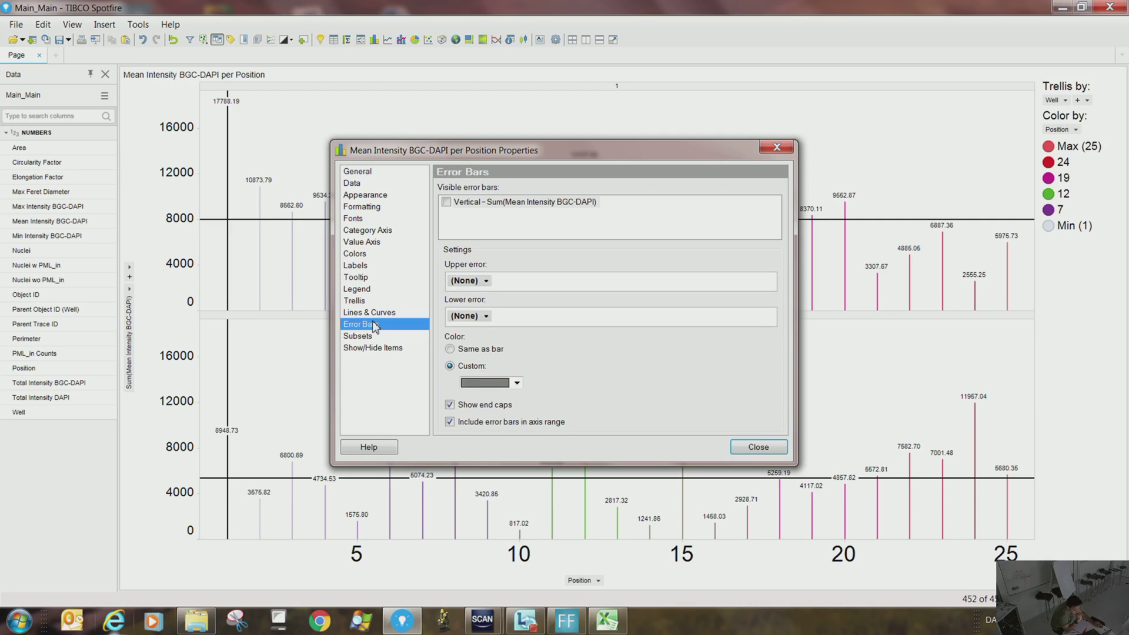
pyautogui.click(774, 451)
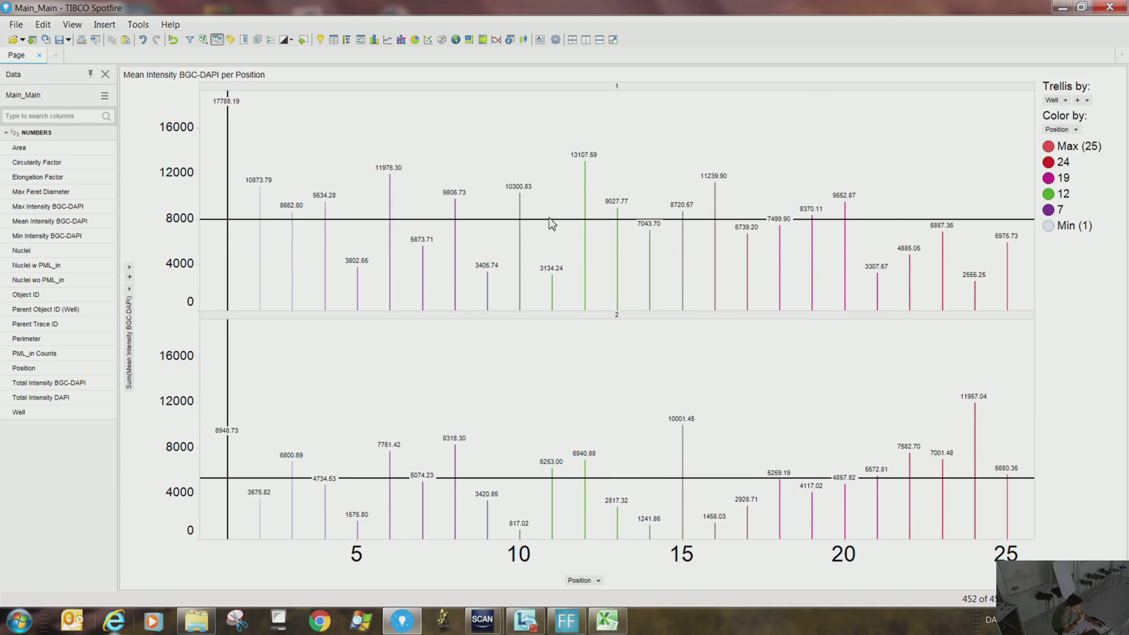
# Add a new page containing a bar chart and set the chart's category axis to Well.
pyautogui.click(58, 56)
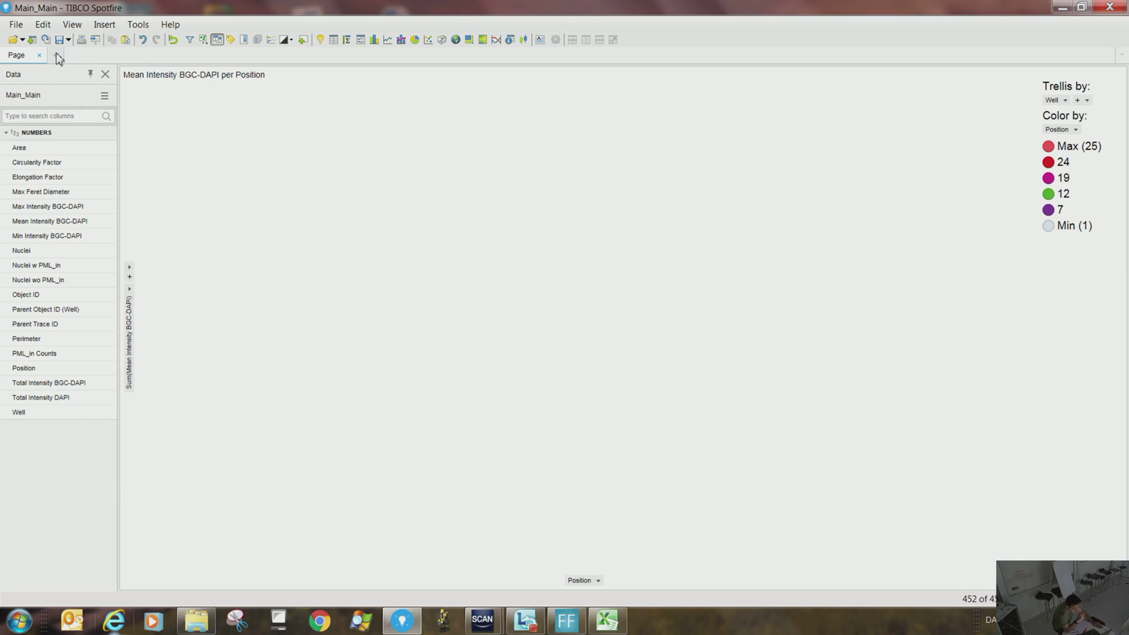
pyautogui.click(374, 39)
pyautogui.moveTo(606, 620)
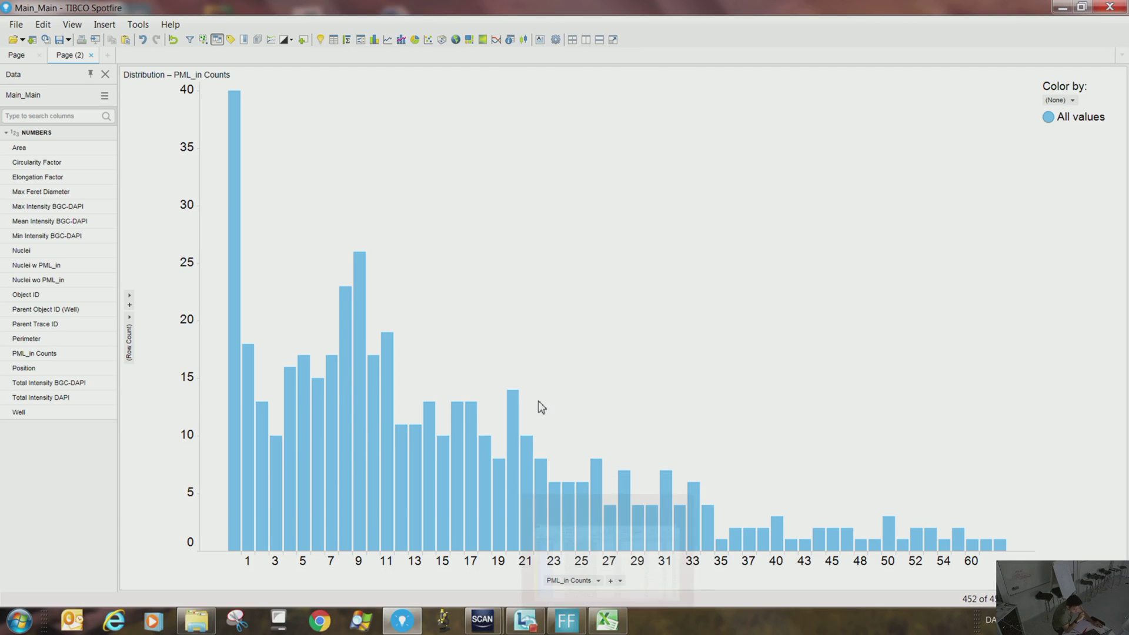
pyautogui.click(588, 580)
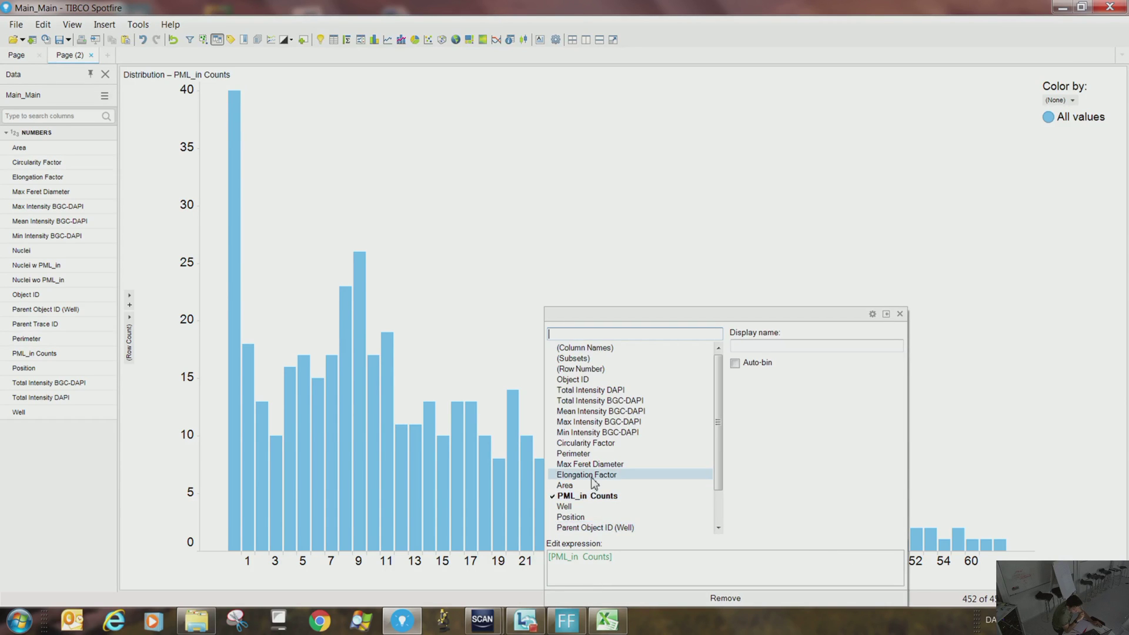
pyautogui.click(565, 506)
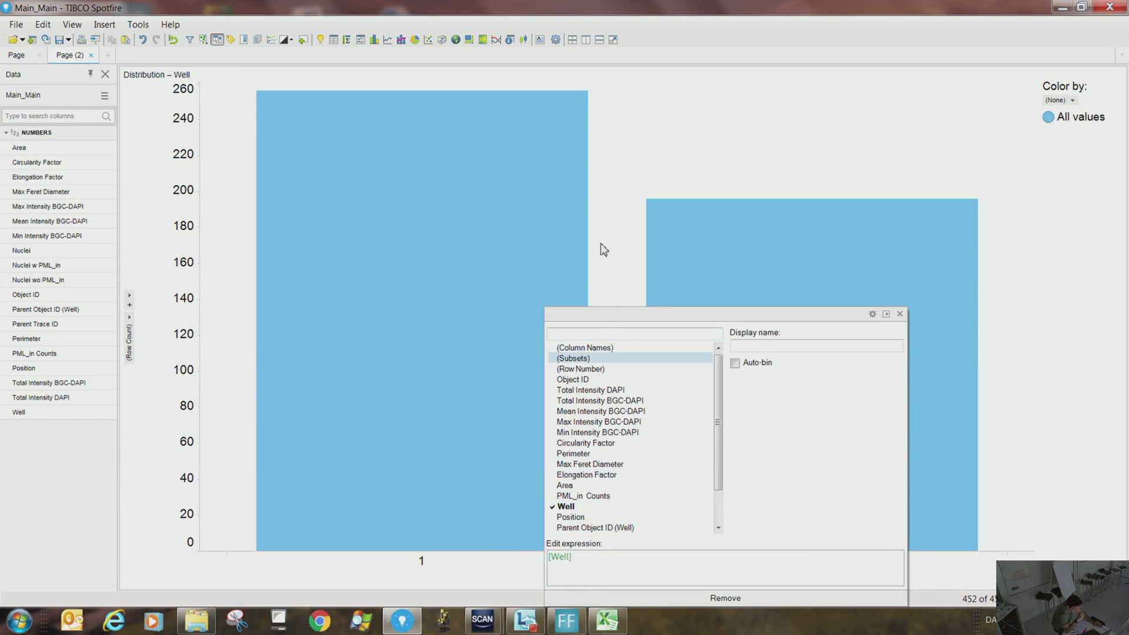
# Set the new bar chart's value axis to the sum of Total Intensity DAPI.
pyautogui.rightClick(611, 234)
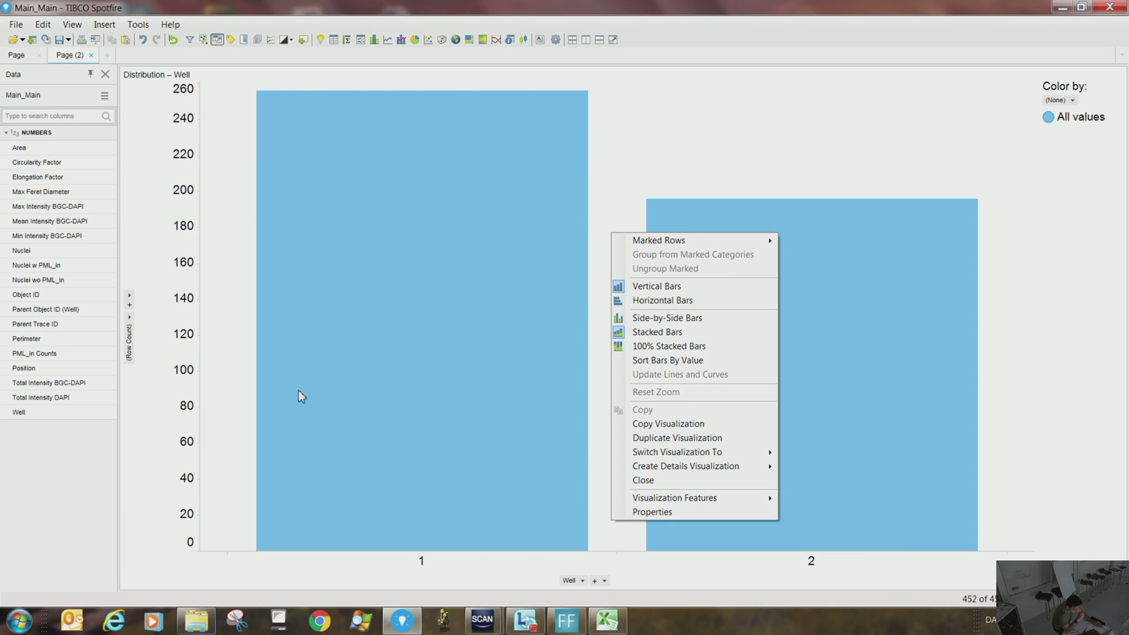
pyautogui.click(129, 322)
pyautogui.click(184, 368)
# Turn on vertical error bars for Total Intensity DAPI, with the upper error set to StdErr (Standard Error) of Total Intensity DAPI.
pyautogui.rightClick(612, 228)
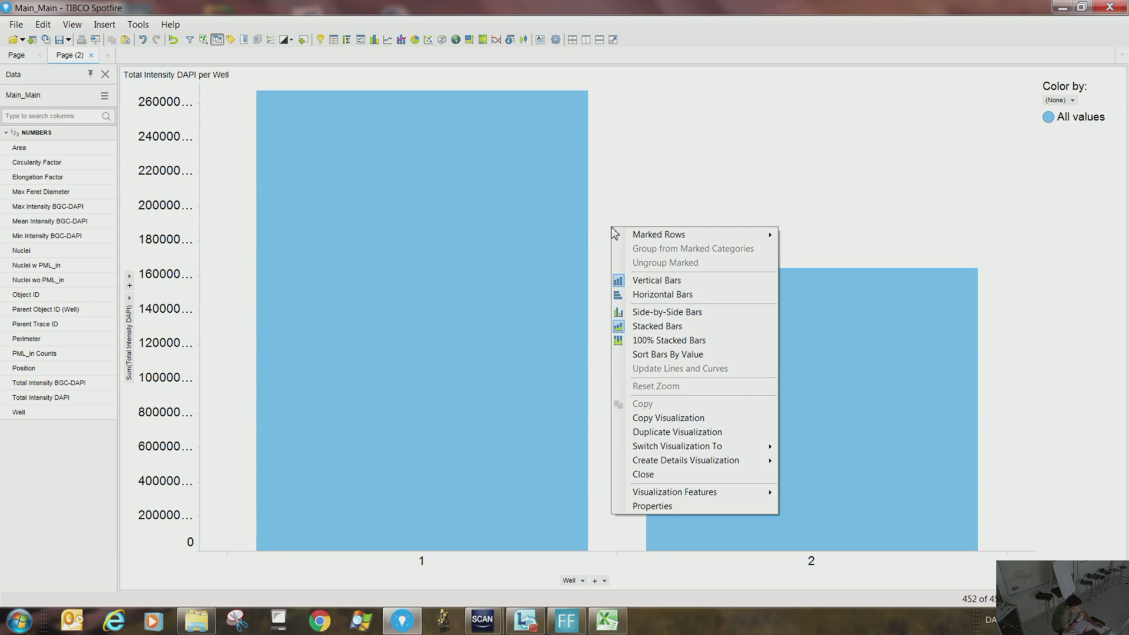
pyautogui.click(648, 506)
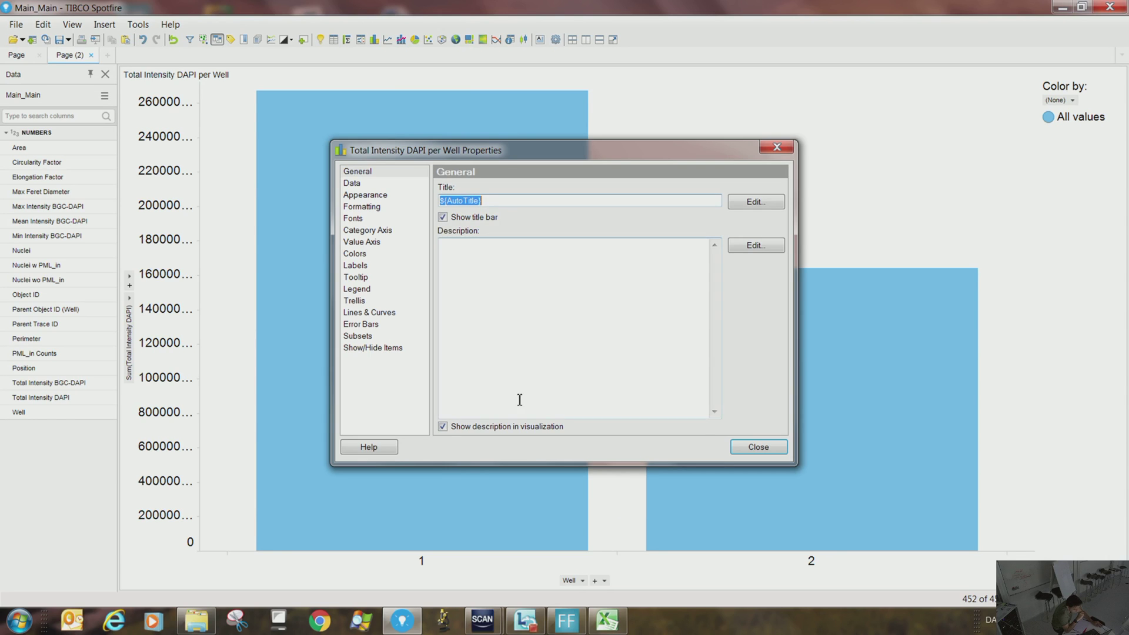
pyautogui.click(360, 326)
pyautogui.click(446, 203)
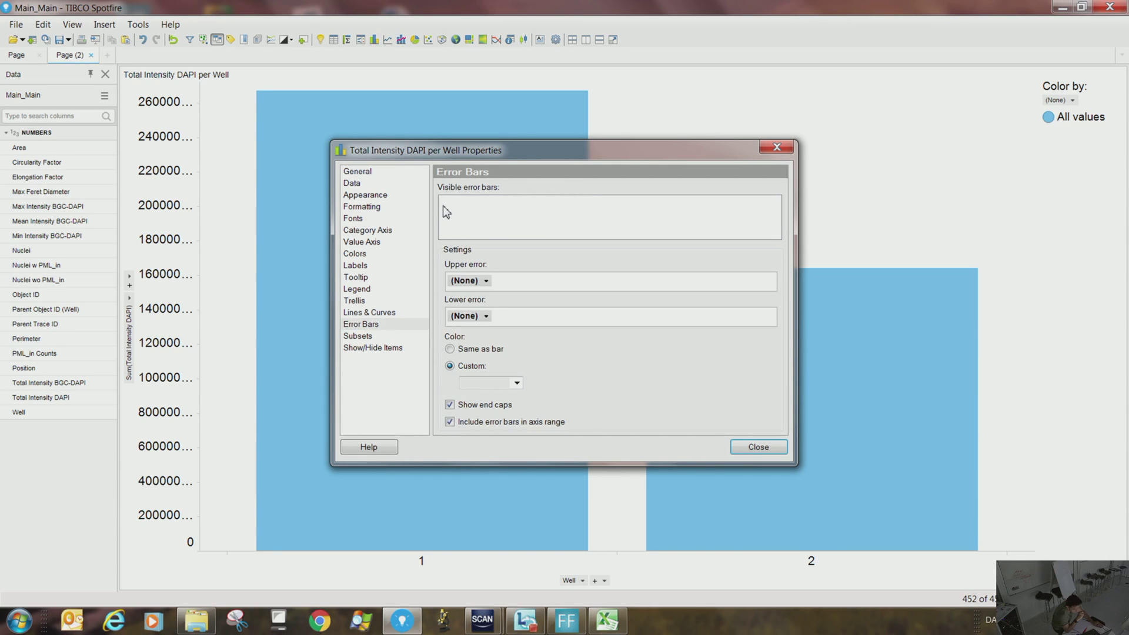
pyautogui.click(488, 282)
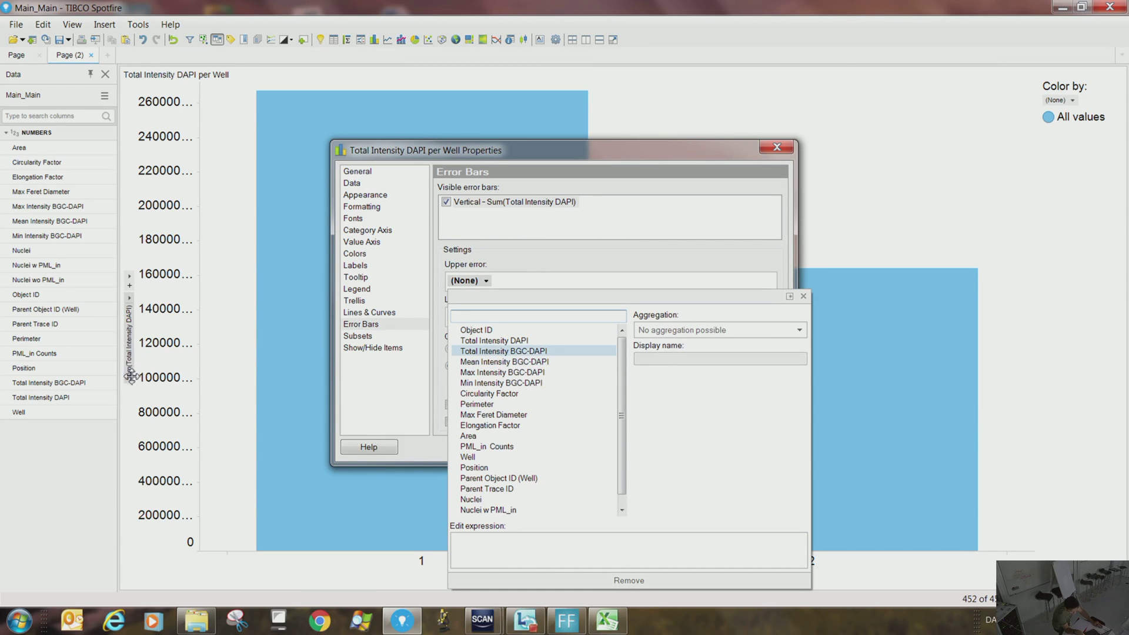
pyautogui.click(477, 341)
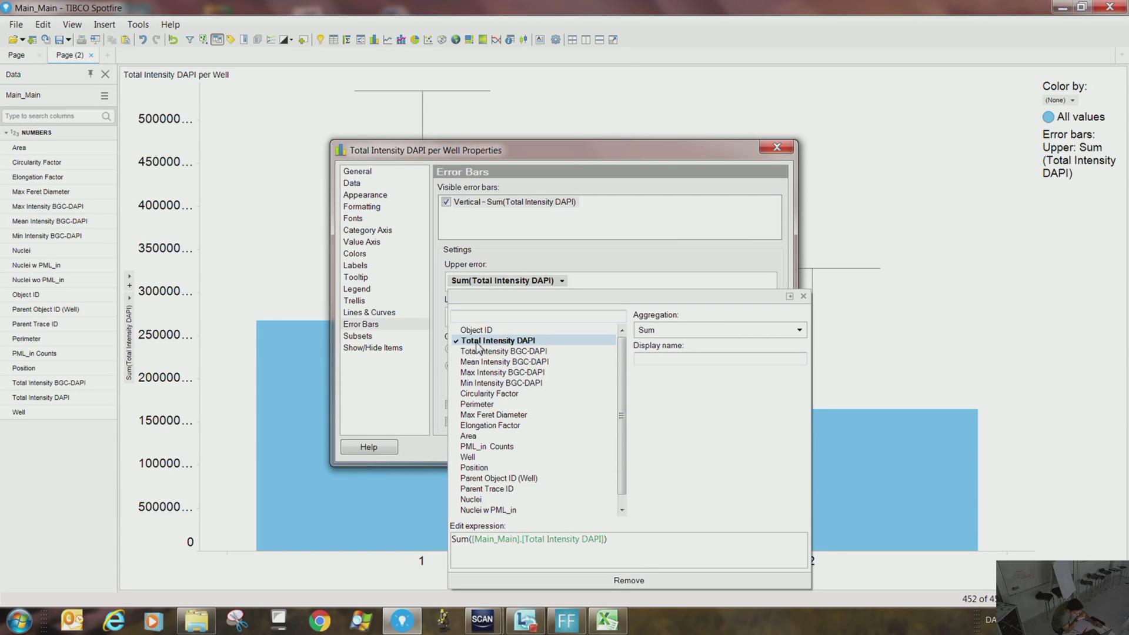
pyautogui.click(710, 331)
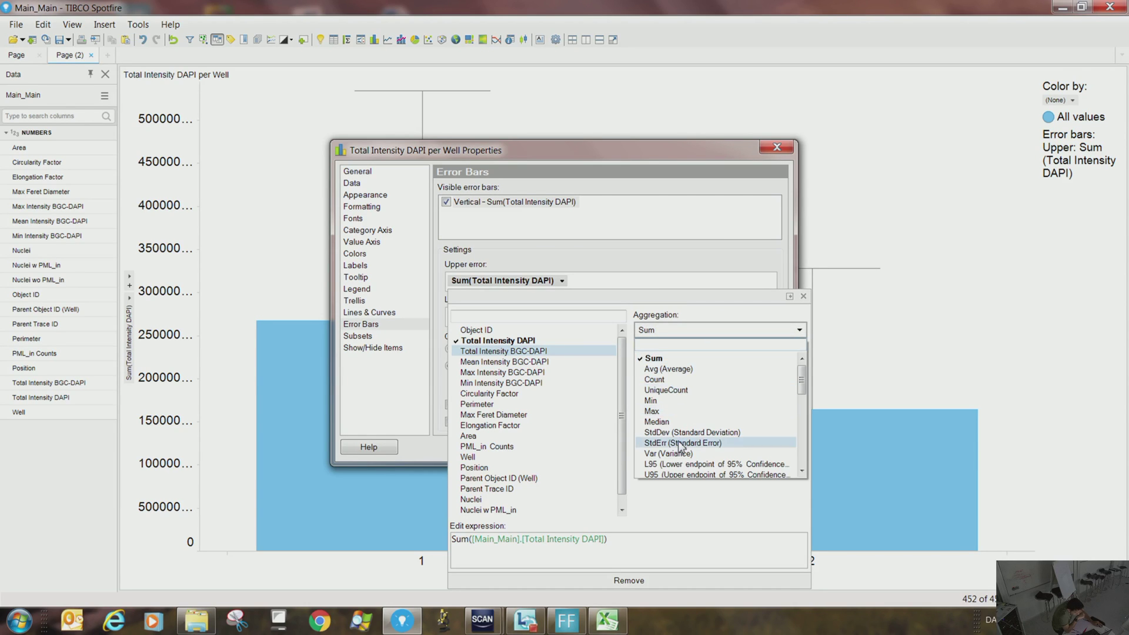
pyautogui.click(708, 445)
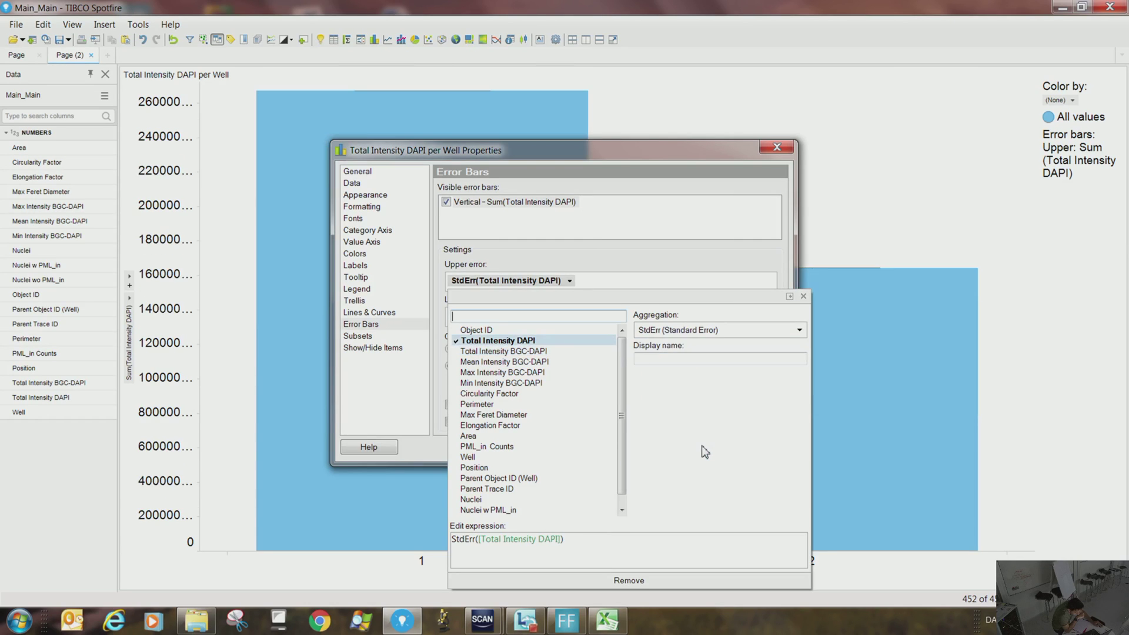
pyautogui.click(671, 265)
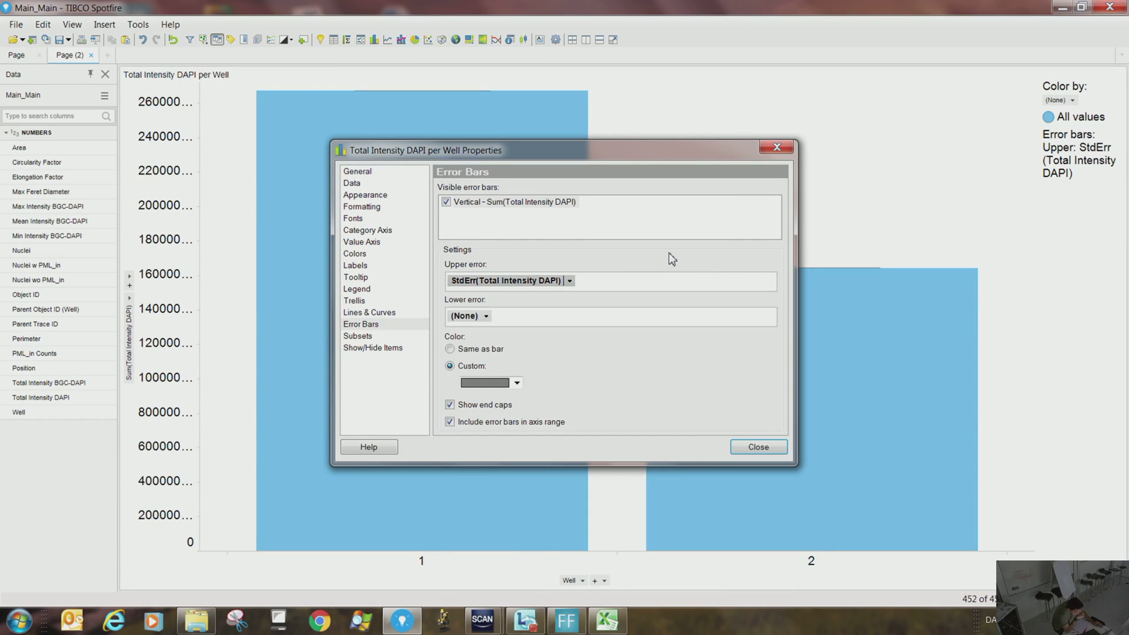
# Set the lower error to StdErr (Standard Error) of Total Intensity DAPI and close the chart properties.
pyautogui.click(485, 316)
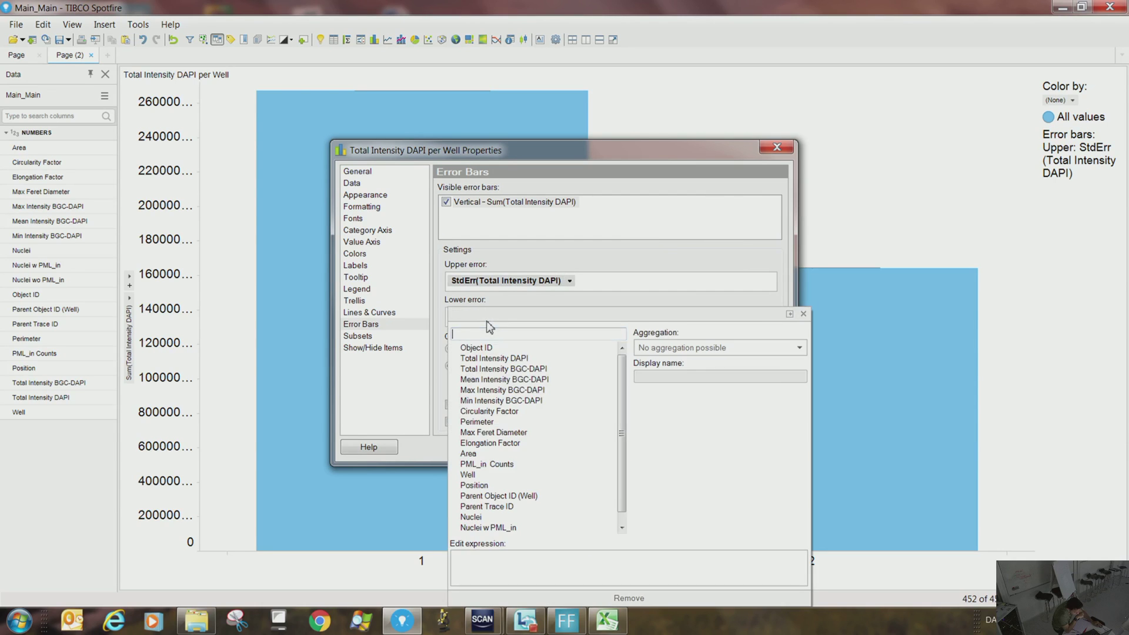
pyautogui.click(494, 358)
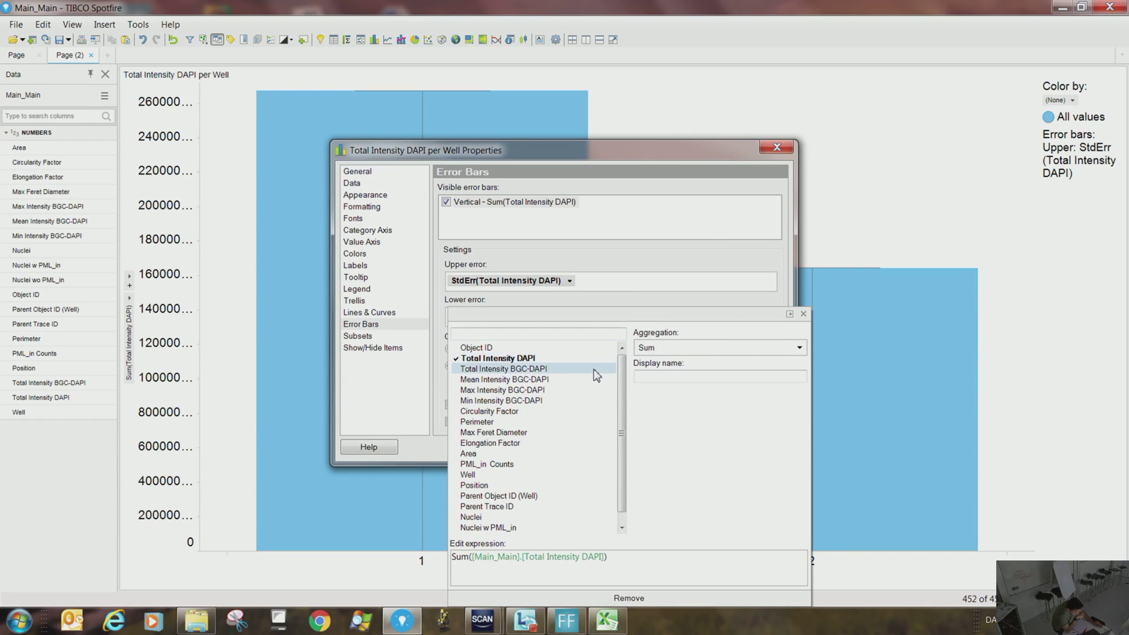
pyautogui.click(707, 347)
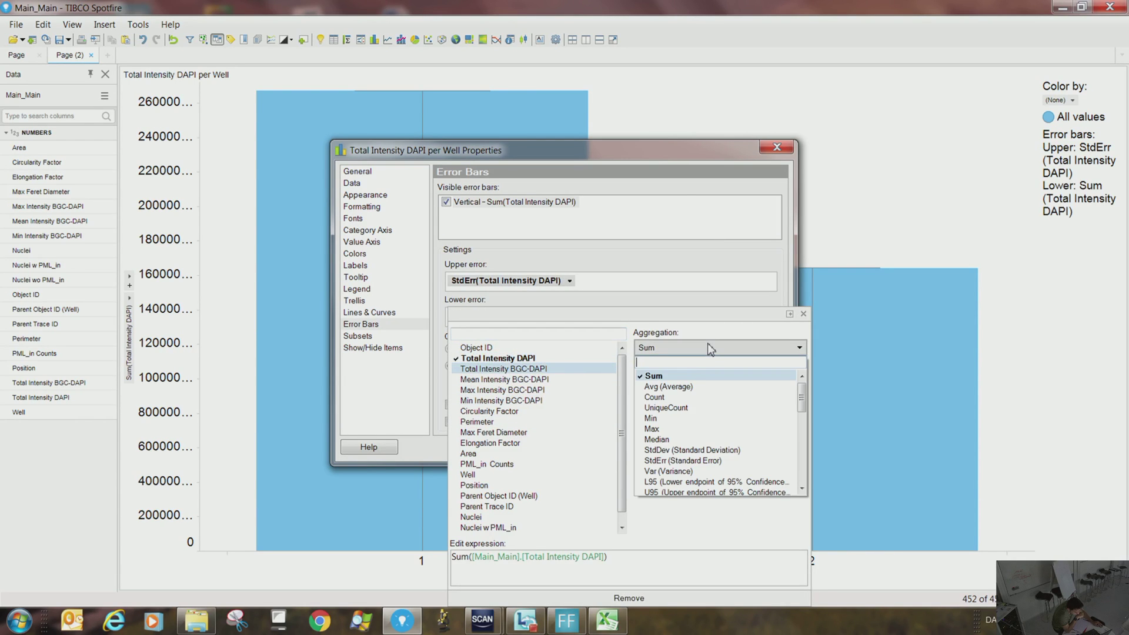
pyautogui.click(688, 460)
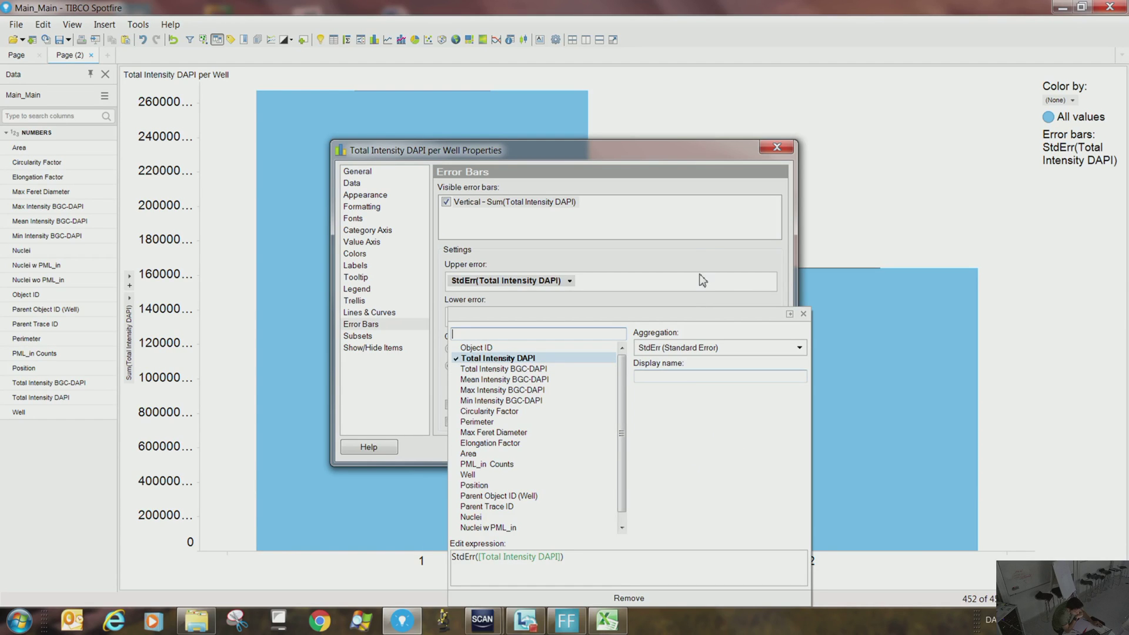
pyautogui.click(703, 281)
pyautogui.click(758, 446)
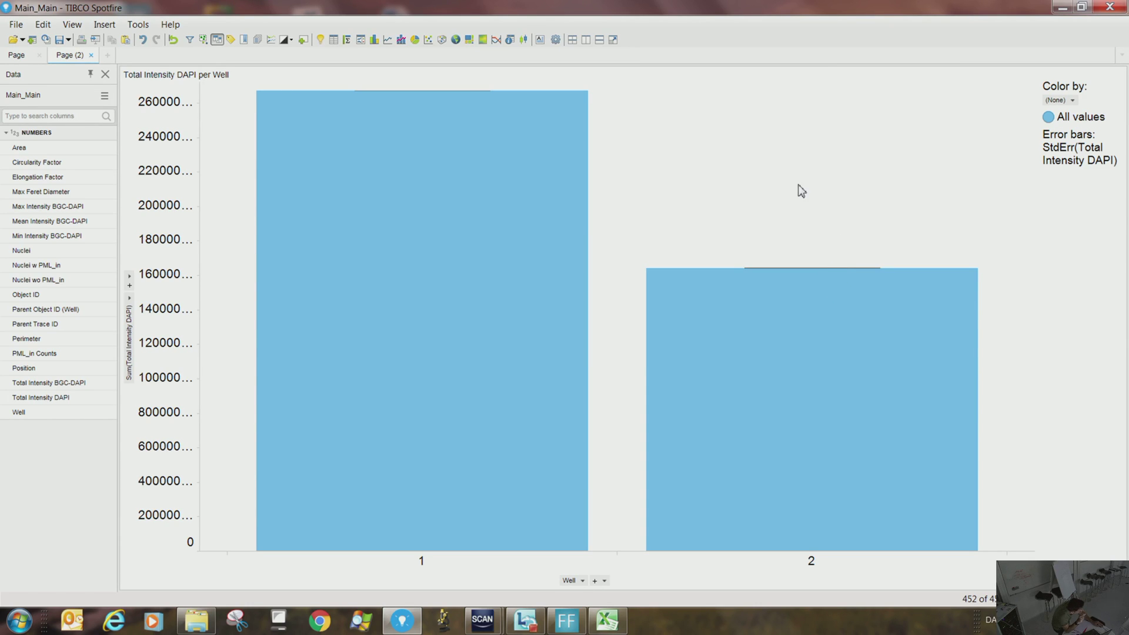
# Show the horizontal average line, Avg(Y), in the Total Intensity DAPI per Well chart.
pyautogui.rightClick(748, 228)
pyautogui.click(802, 503)
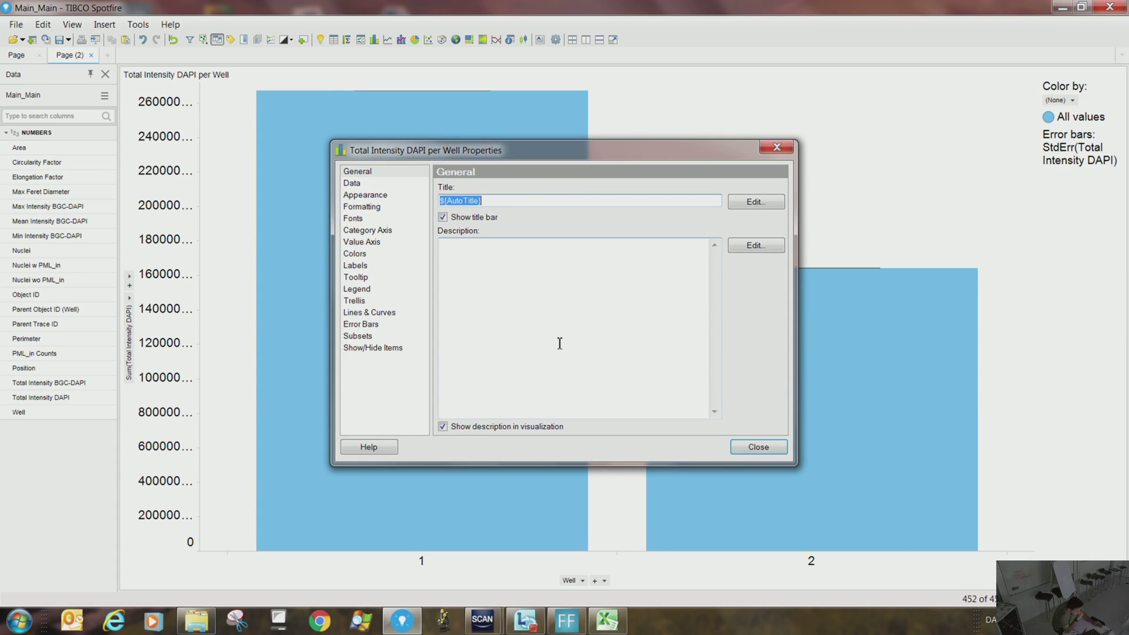
pyautogui.click(364, 313)
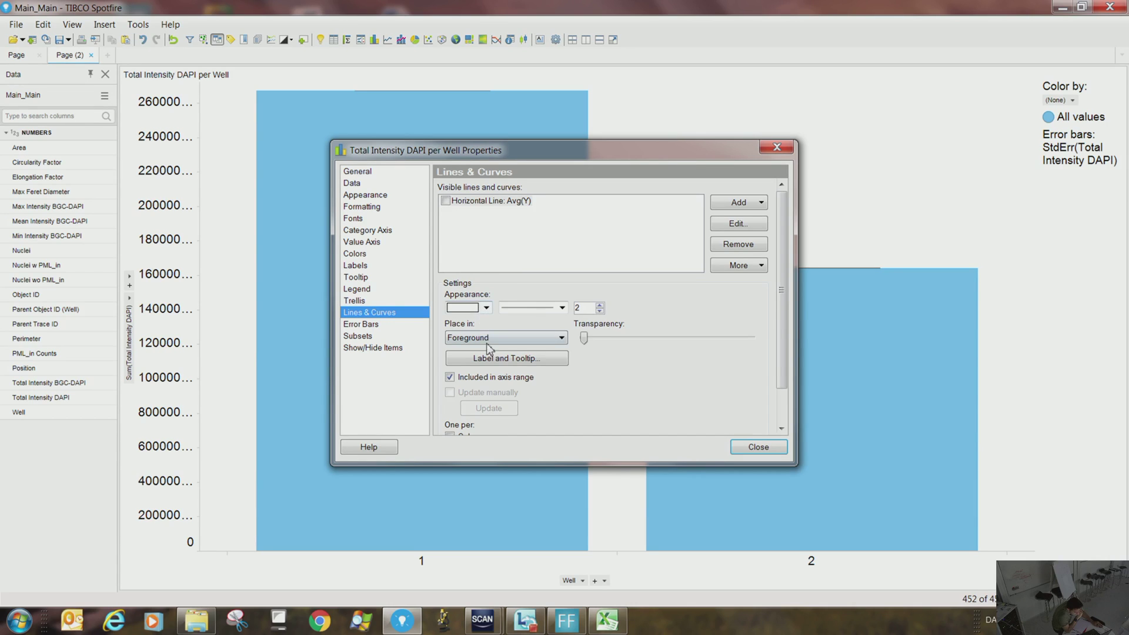
pyautogui.click(473, 201)
pyautogui.click(445, 201)
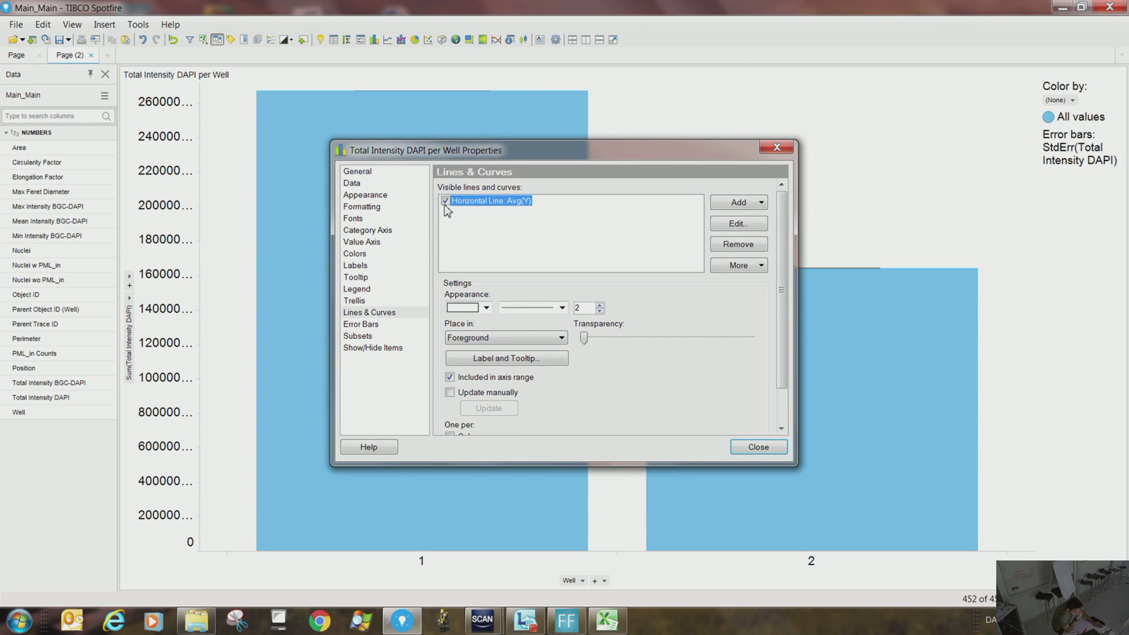
pyautogui.click(758, 446)
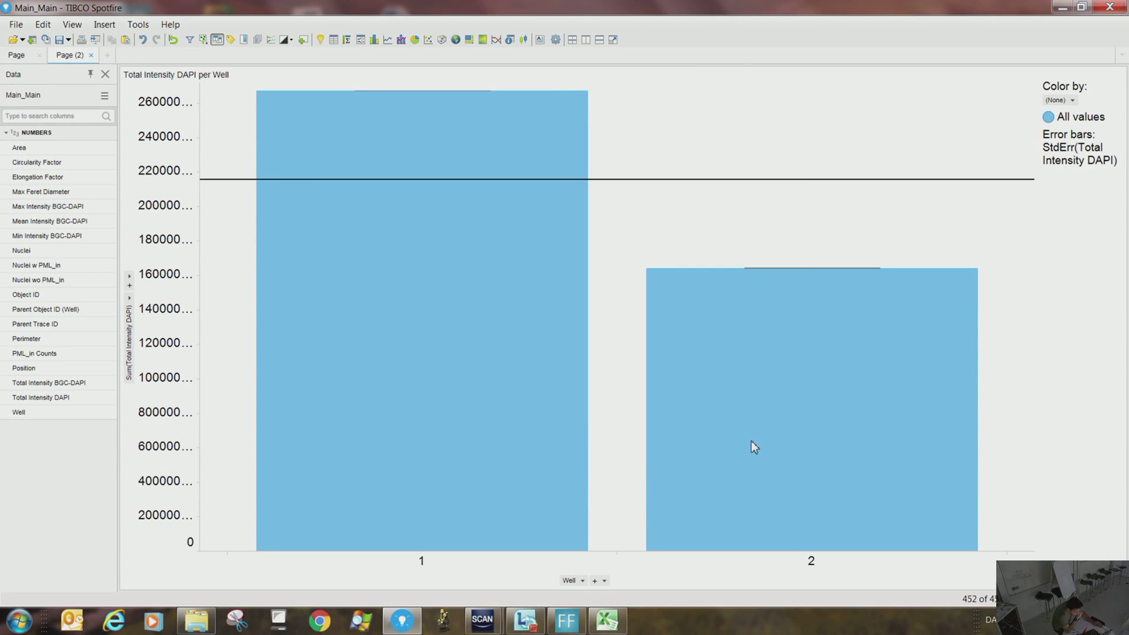
# Change the upper error bar's aggregation to U95, the upper endpoint of the 95% confidence interval, for Total Intensity DAPI.
pyautogui.rightClick(612, 236)
pyautogui.click(661, 508)
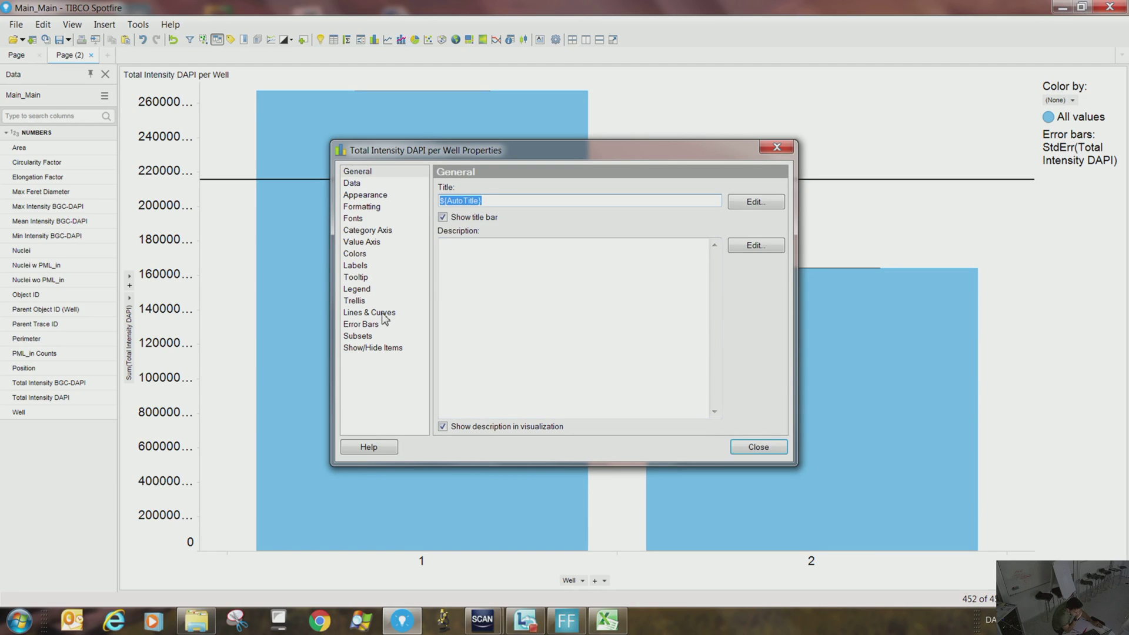
pyautogui.click(370, 326)
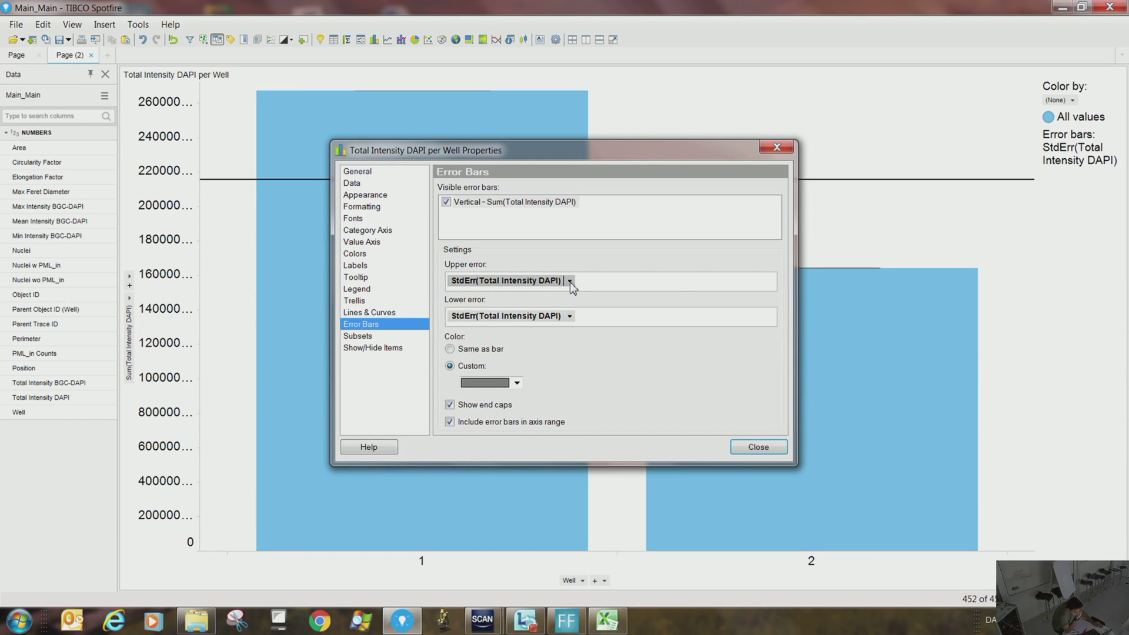
pyautogui.click(571, 281)
pyautogui.click(688, 330)
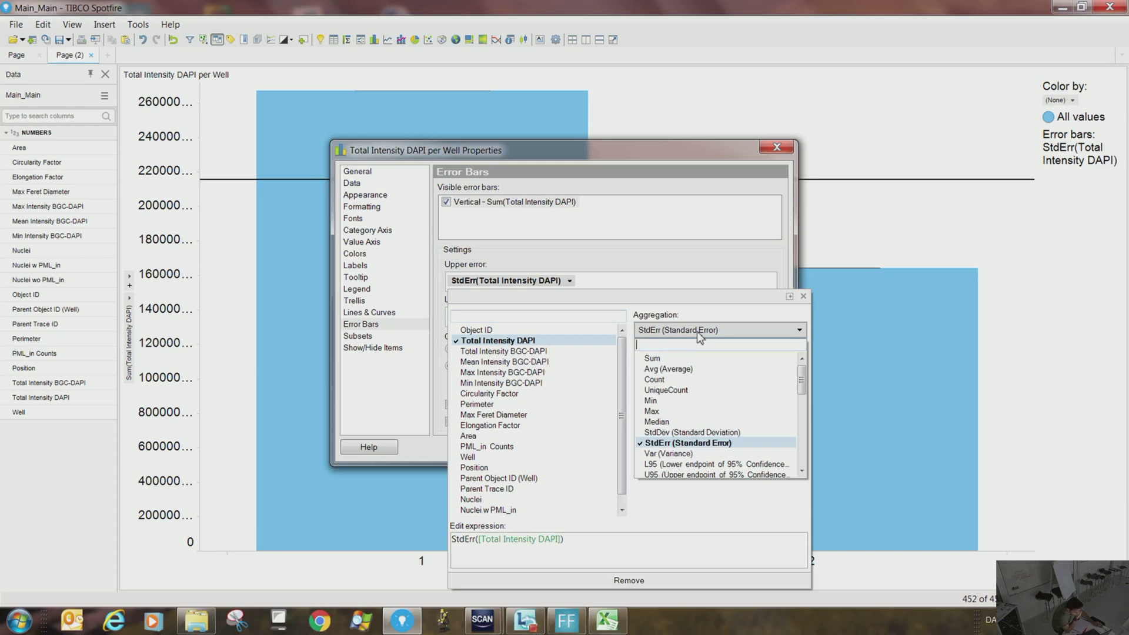
pyautogui.click(698, 464)
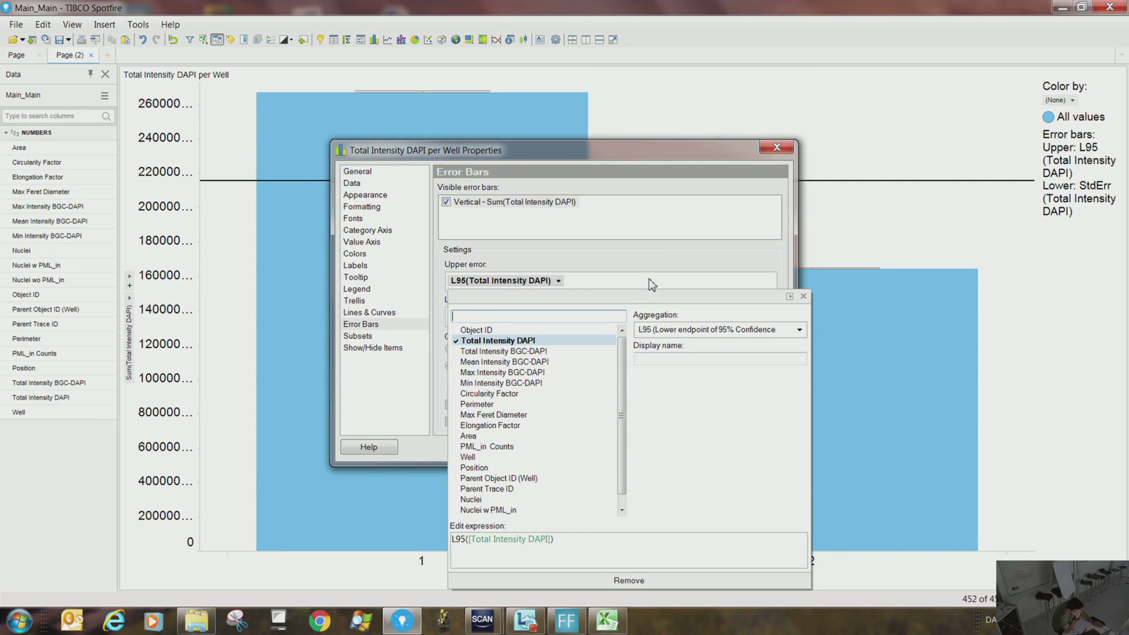
pyautogui.click(672, 262)
pyautogui.click(556, 279)
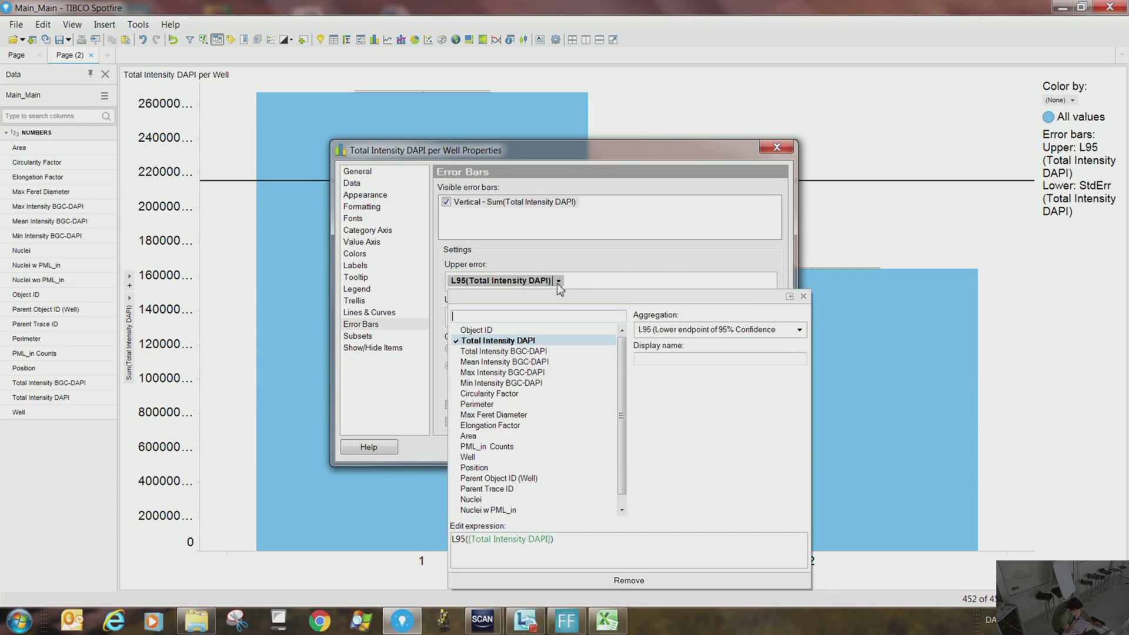
pyautogui.click(663, 330)
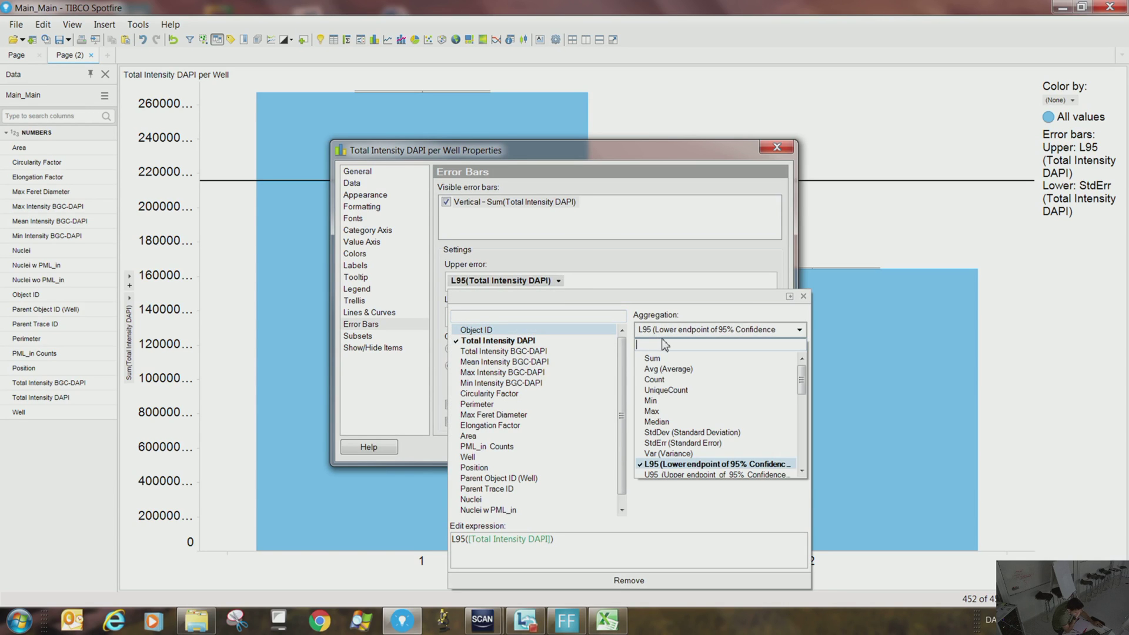
pyautogui.click(664, 474)
pyautogui.click(679, 274)
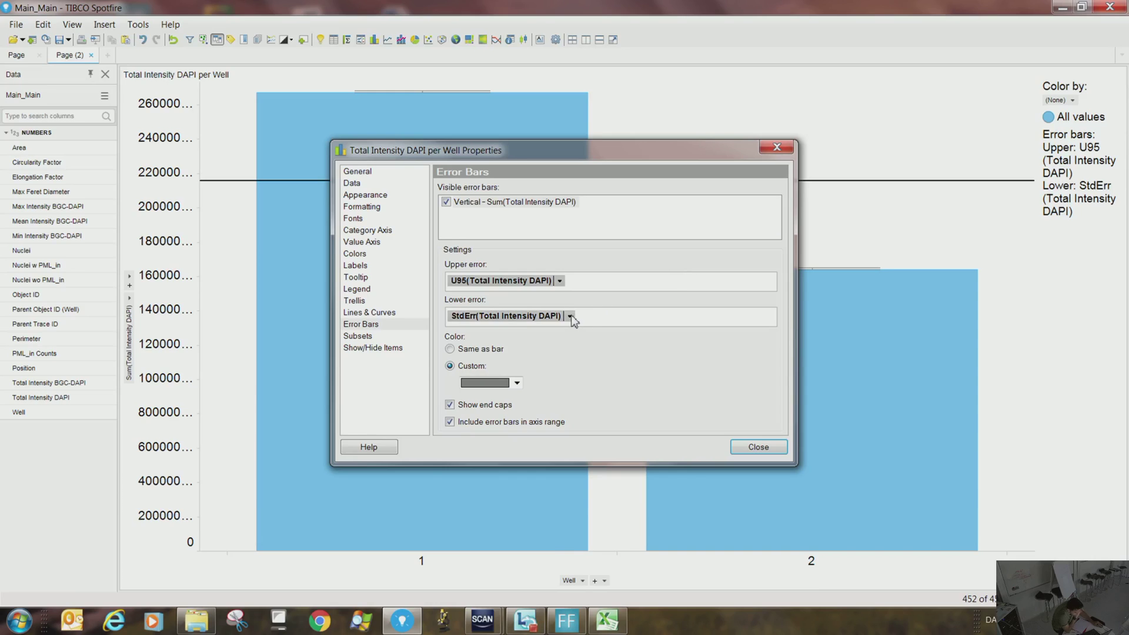
# Change the lower error bar's aggregation to L95, the lower endpoint of the 95% confidence interval, and close the properties.
pyautogui.click(573, 315)
pyautogui.click(665, 351)
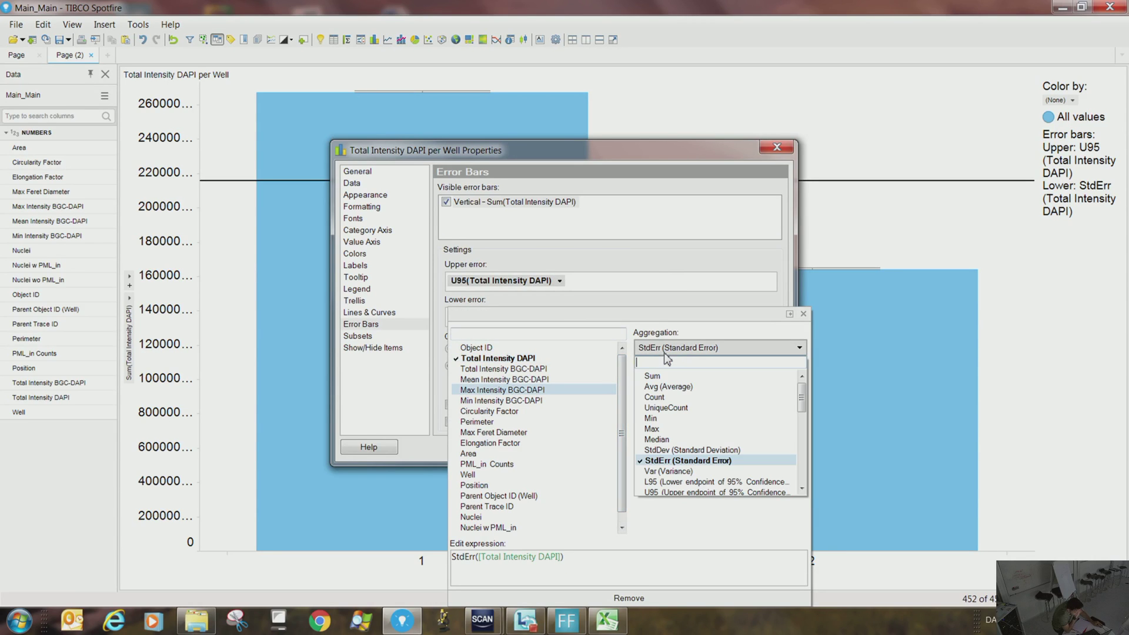
pyautogui.click(682, 481)
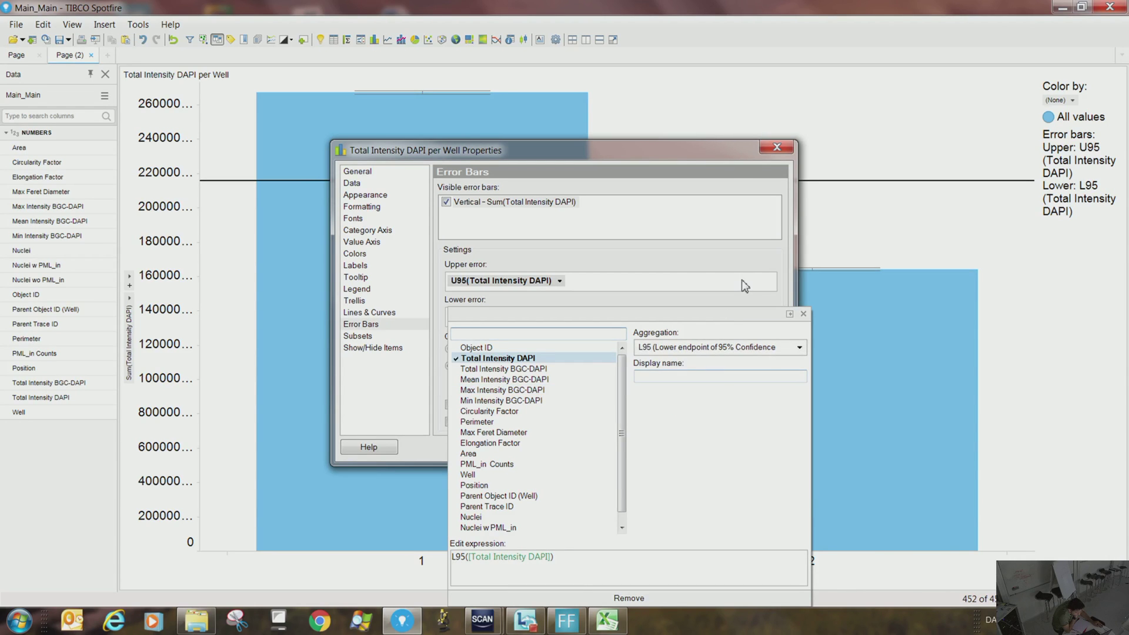
pyautogui.click(746, 262)
pyautogui.click(764, 448)
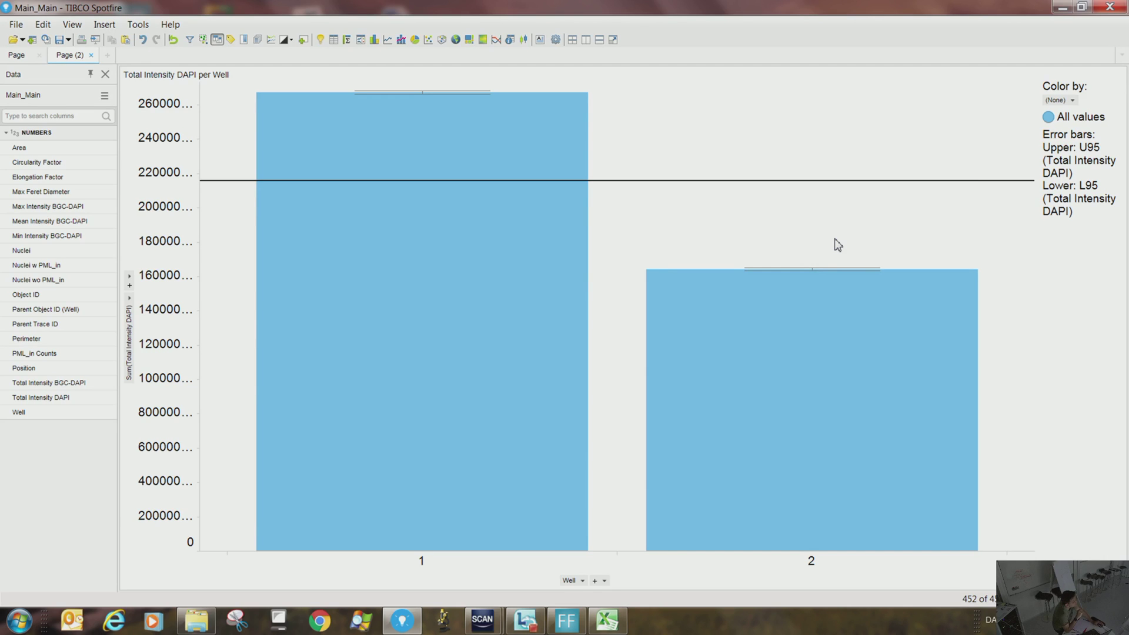
# Add Position as a second column on the category axis, after Well.
pyautogui.click(595, 581)
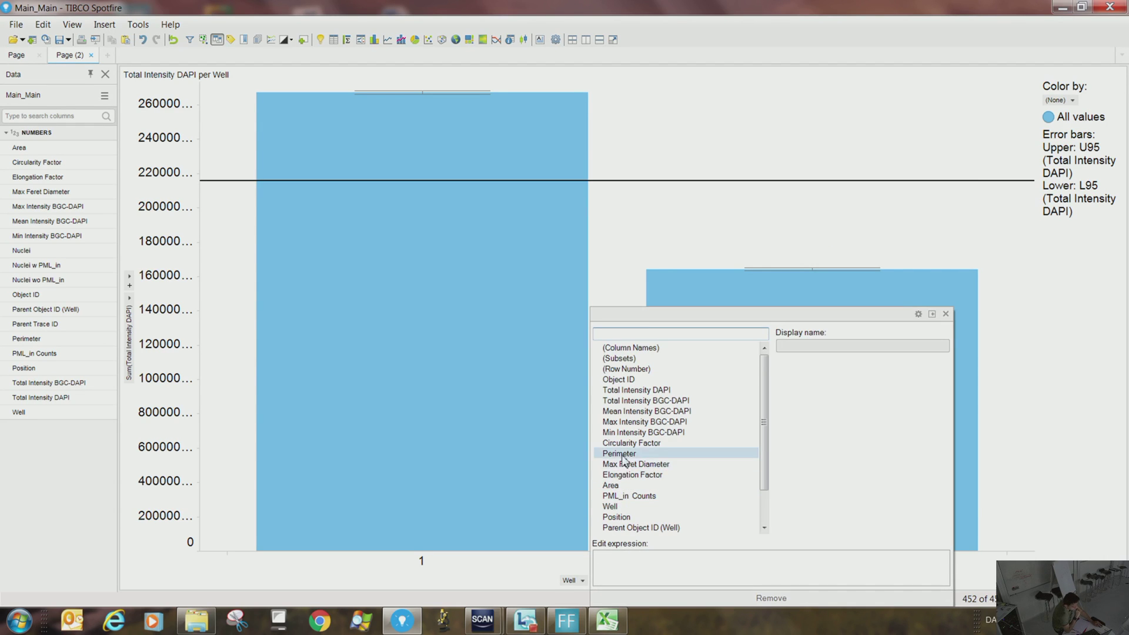
pyautogui.click(623, 518)
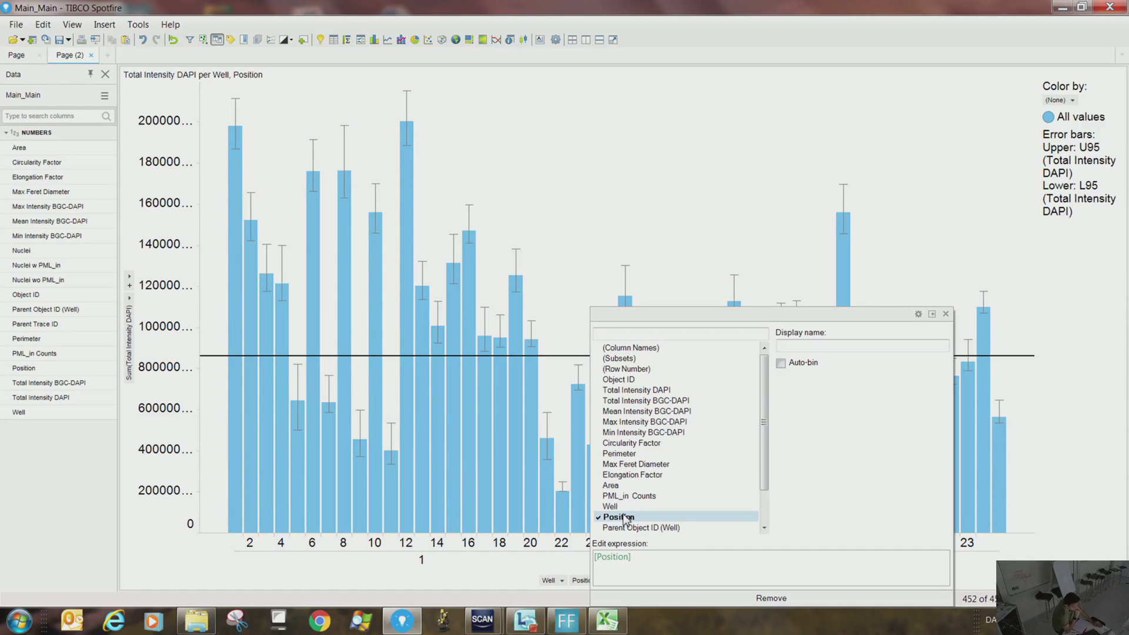
pyautogui.click(595, 227)
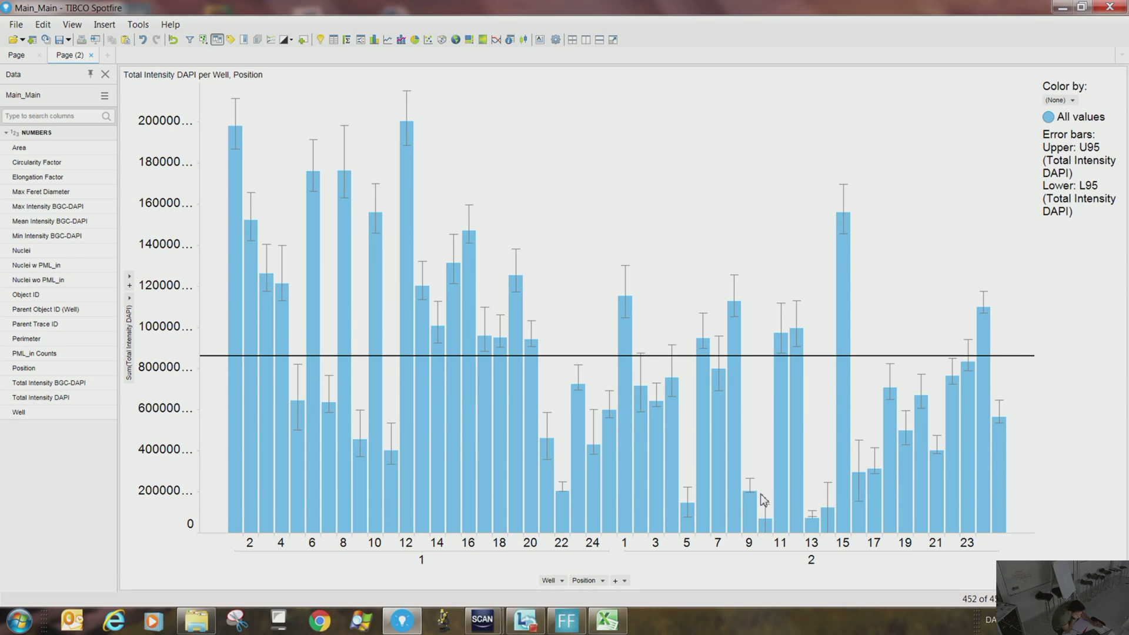
# Review the Error Bars, Subsets and Show/Hide Items settings in the bar chart's properties and close them.
pyautogui.moveTo(816, 525)
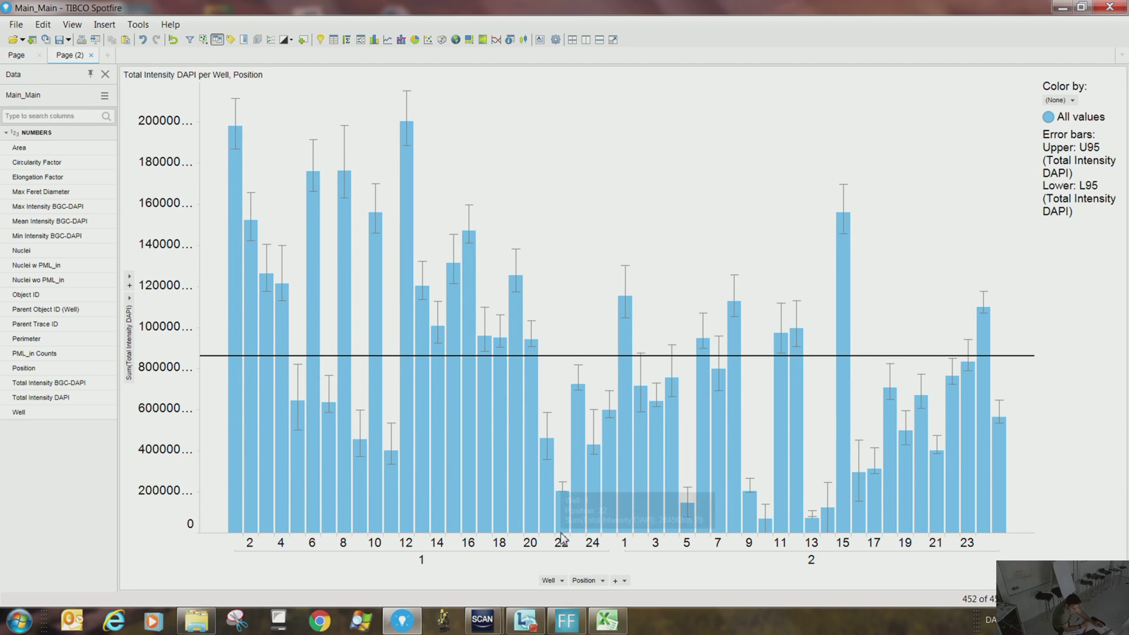
pyautogui.rightClick(553, 205)
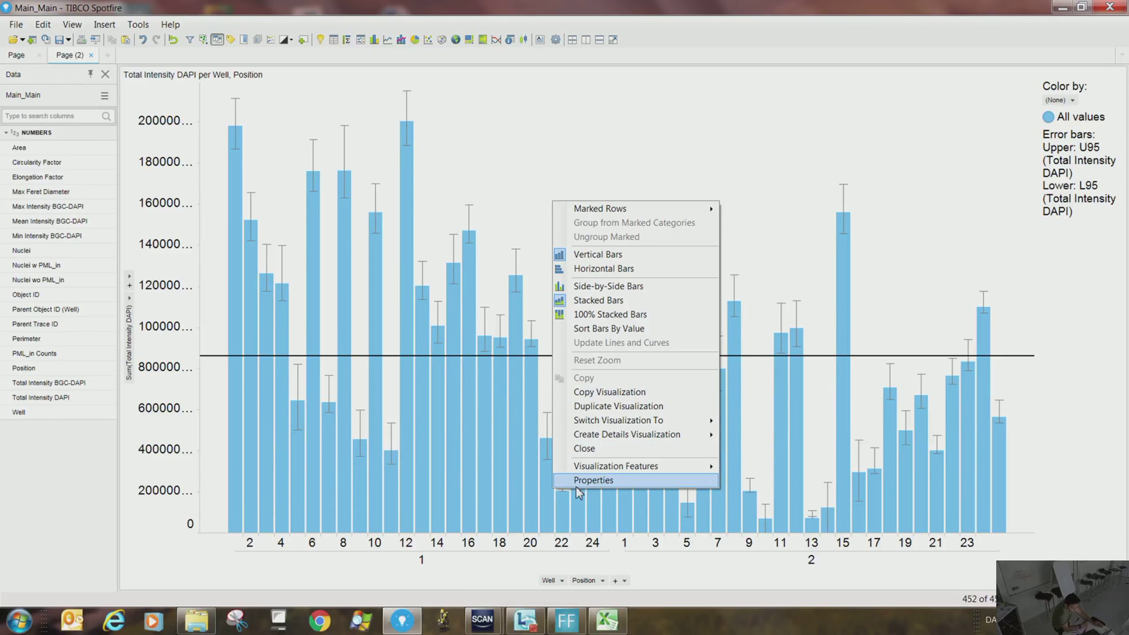
pyautogui.click(577, 488)
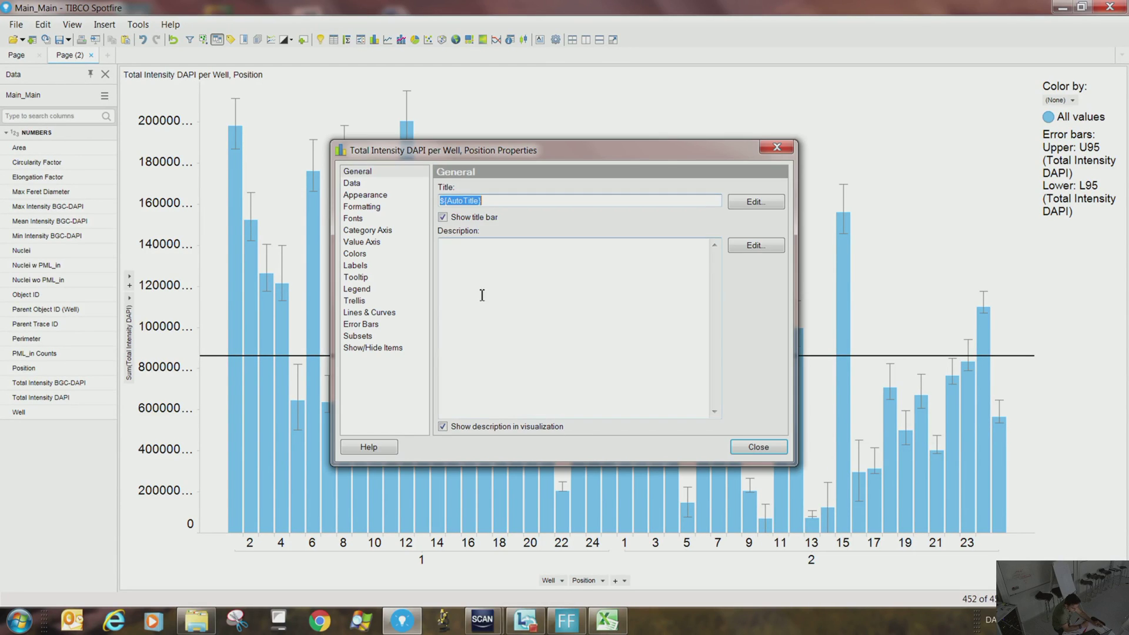
pyautogui.click(361, 326)
pyautogui.click(364, 337)
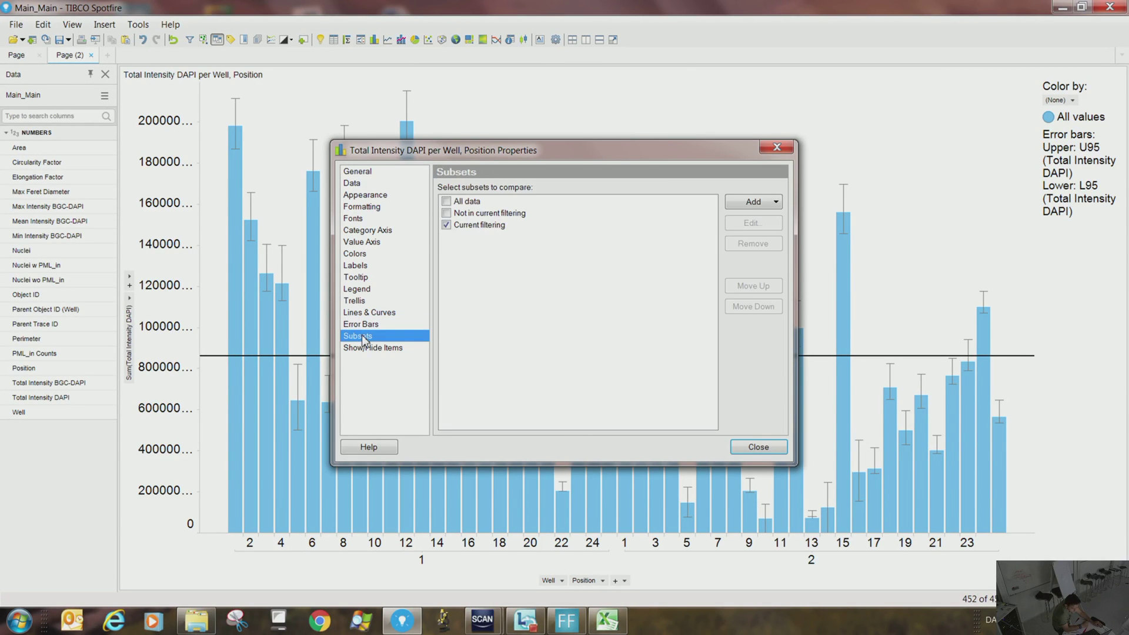
pyautogui.click(368, 349)
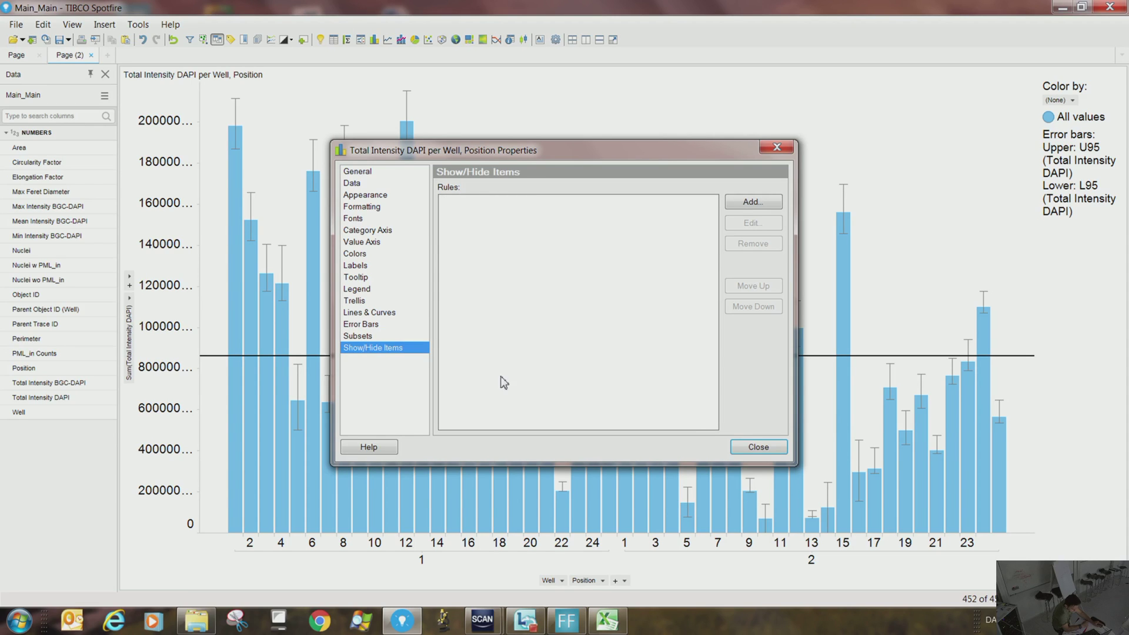
pyautogui.click(758, 448)
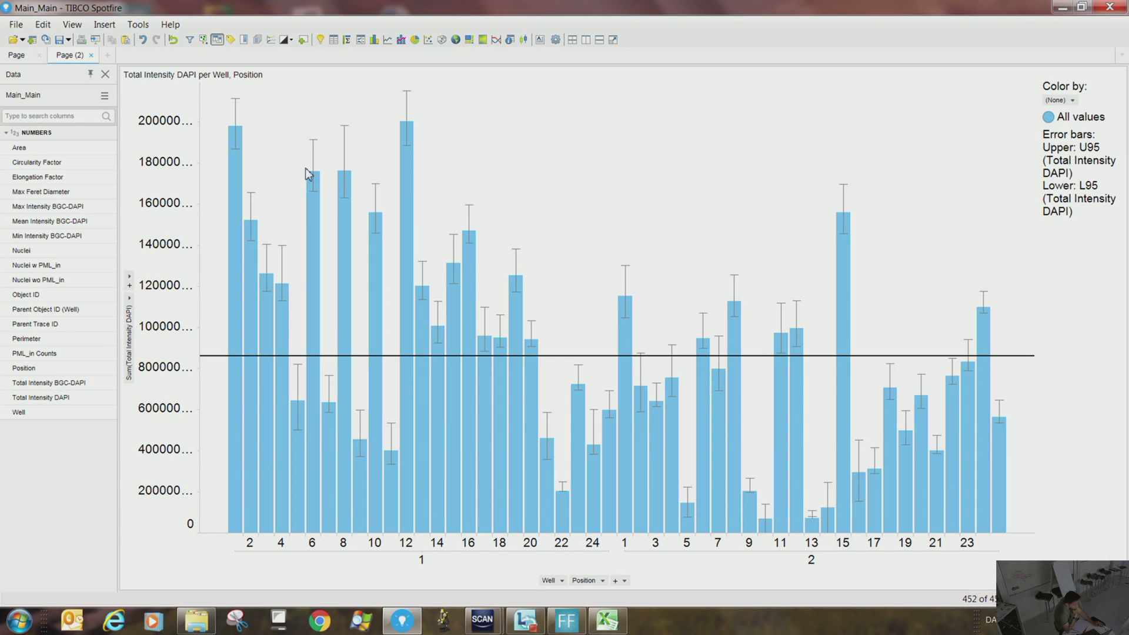
# Add a new empty page and go back to the first page with the Mean Intensity BGC-DAPI chart.
pyautogui.click(106, 56)
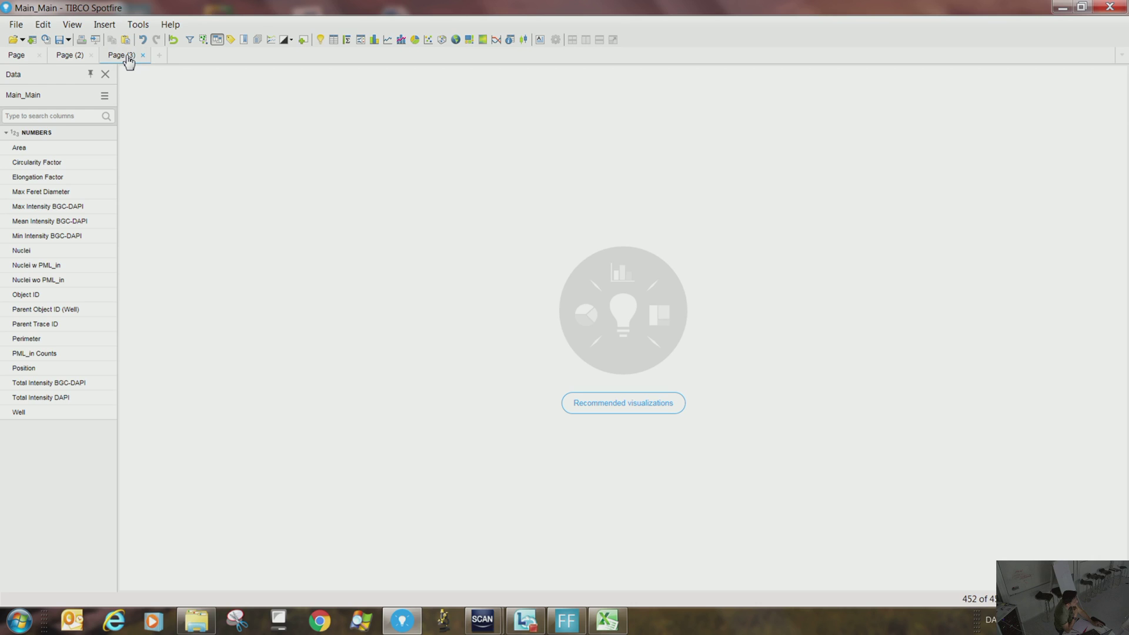
pyautogui.click(20, 55)
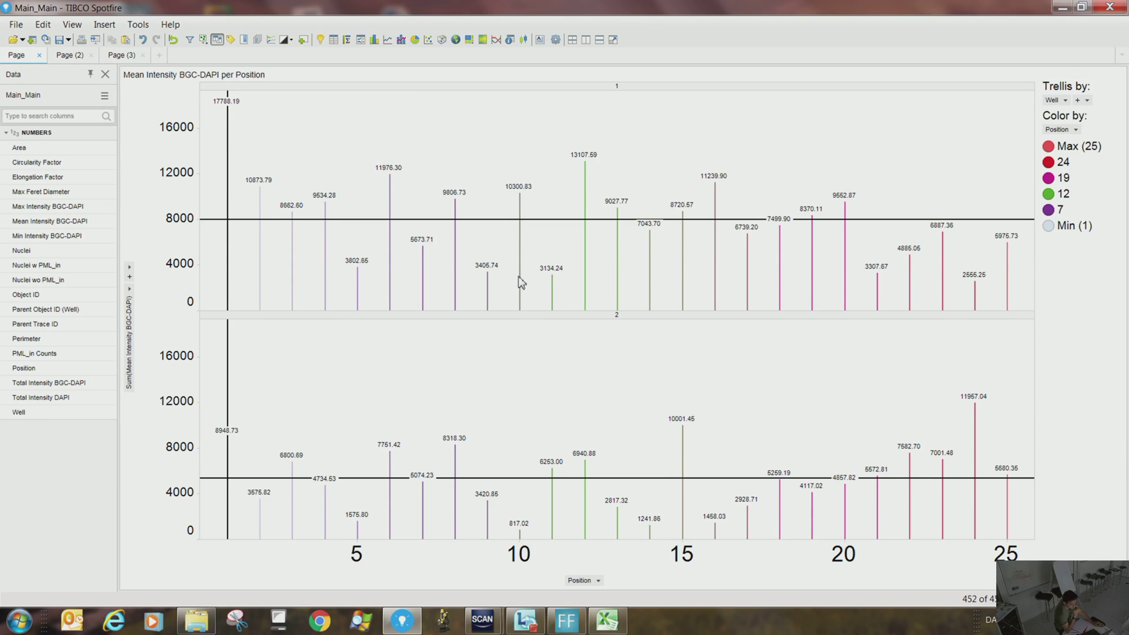
# Add a scatter plot, a treemap and a heat map to the first page and arrange all visualizations evenly.
pyautogui.click(429, 40)
pyautogui.click(469, 39)
pyautogui.click(470, 40)
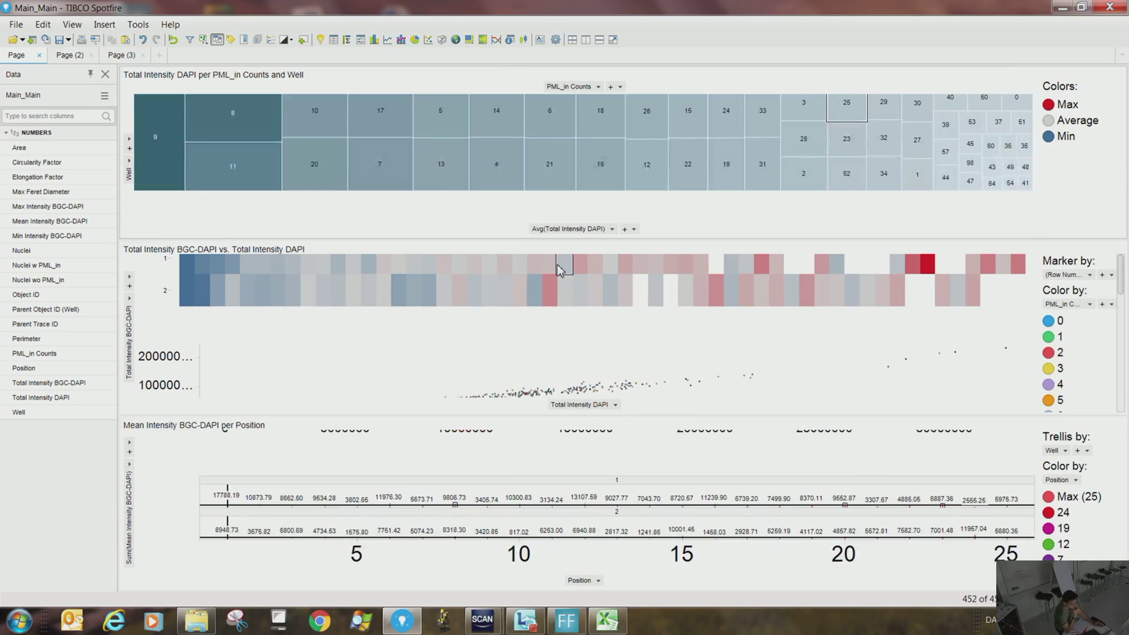
pyautogui.click(573, 41)
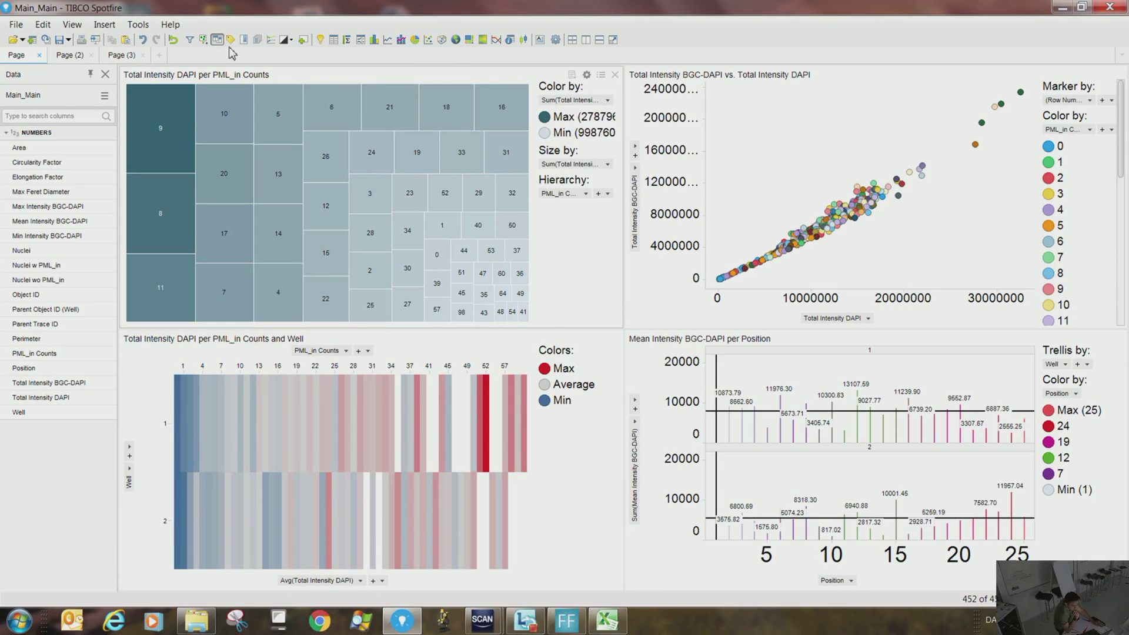
# Delete the first page and replace the bar chart on Page (2) with a scatter plot.
pyautogui.click(39, 56)
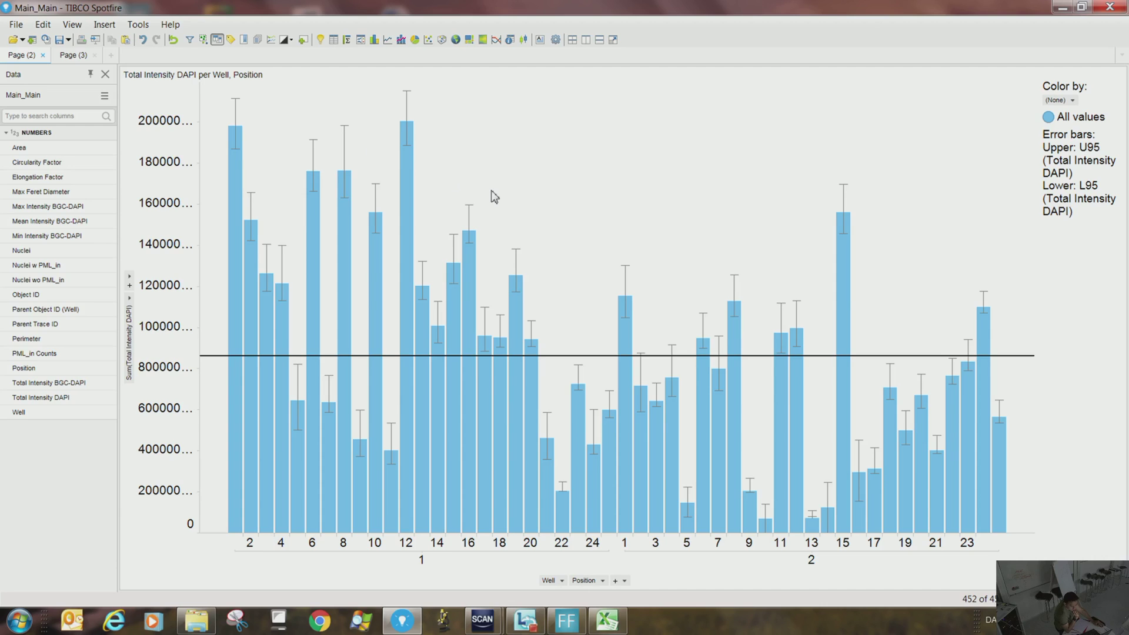
pyautogui.click(429, 42)
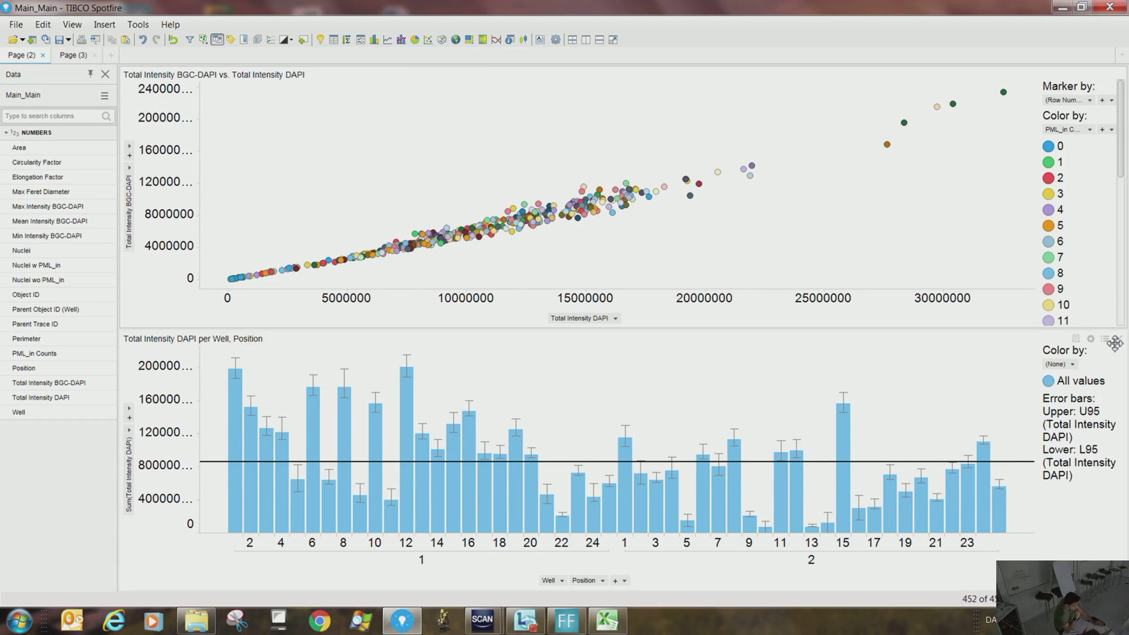
pyautogui.click(1118, 341)
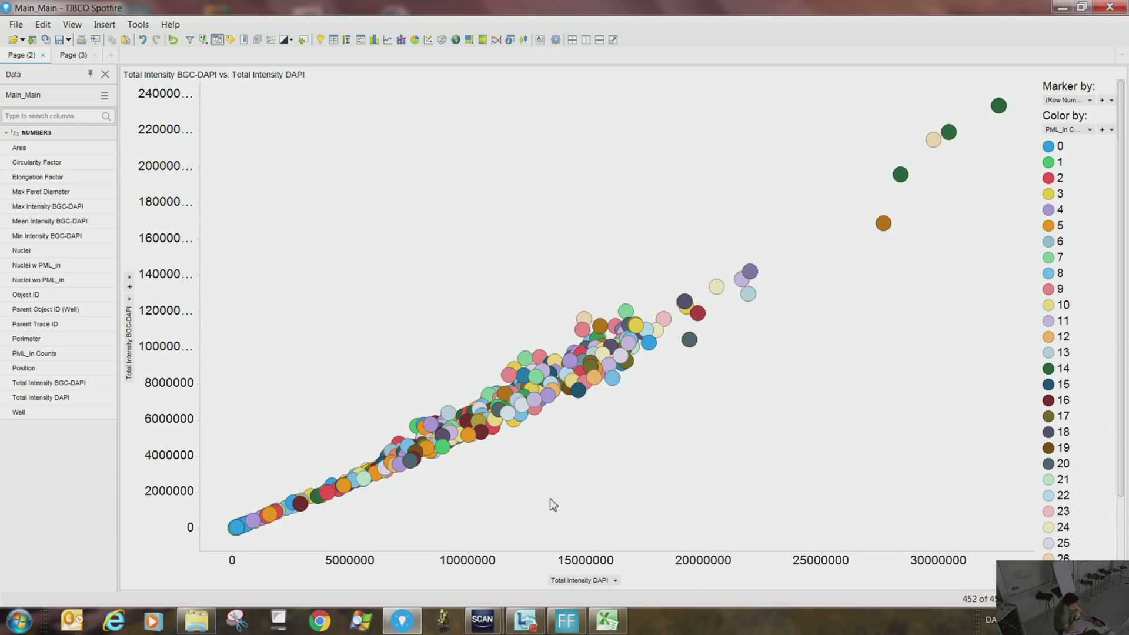
# Mark several groups of scatter plot points, ending with those between about 18 and 24 million Total Intensity DAPI.
pyautogui.moveTo(565, 235); pyautogui.dragTo(707, 439)
pyautogui.moveTo(656, 253); pyautogui.dragTo(784, 376)
pyautogui.moveTo(663, 178); pyautogui.dragTo(863, 372)
pyautogui.moveTo(657, 210); pyautogui.dragTo(796, 439)
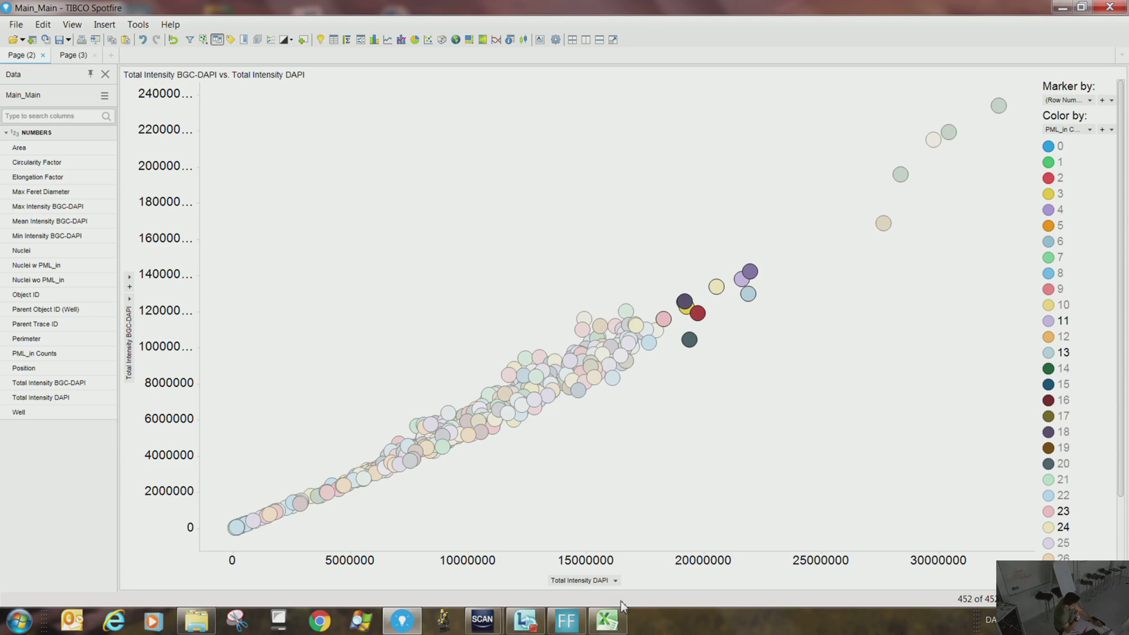
# Set the scatter plot's Y-axis to Mean Intensity BGC-DAPI.
pyautogui.click(130, 312)
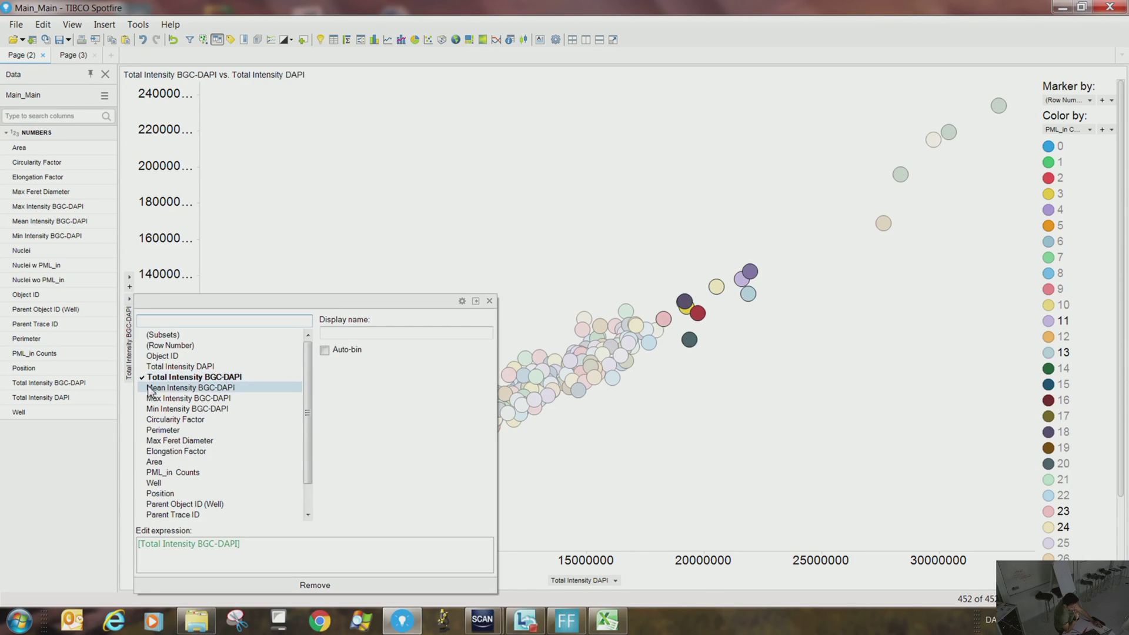
pyautogui.click(176, 387)
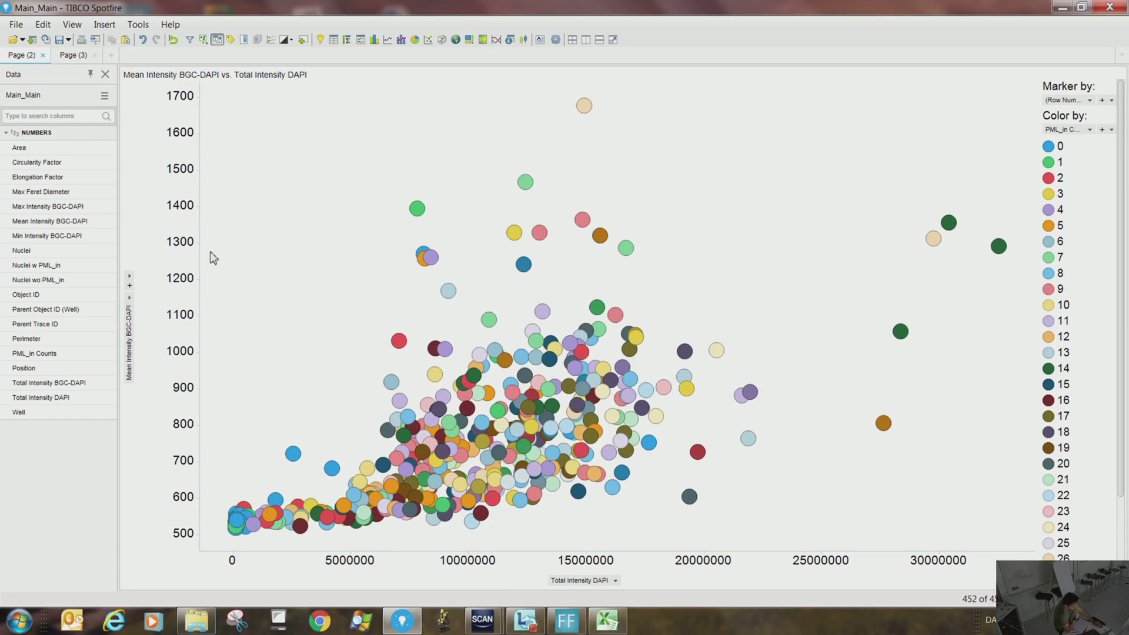
pyautogui.moveTo(421, 214)
# Try Object ID as the scatter plot's Marker by column and switch it back to (Row Number).
pyautogui.click(1091, 101)
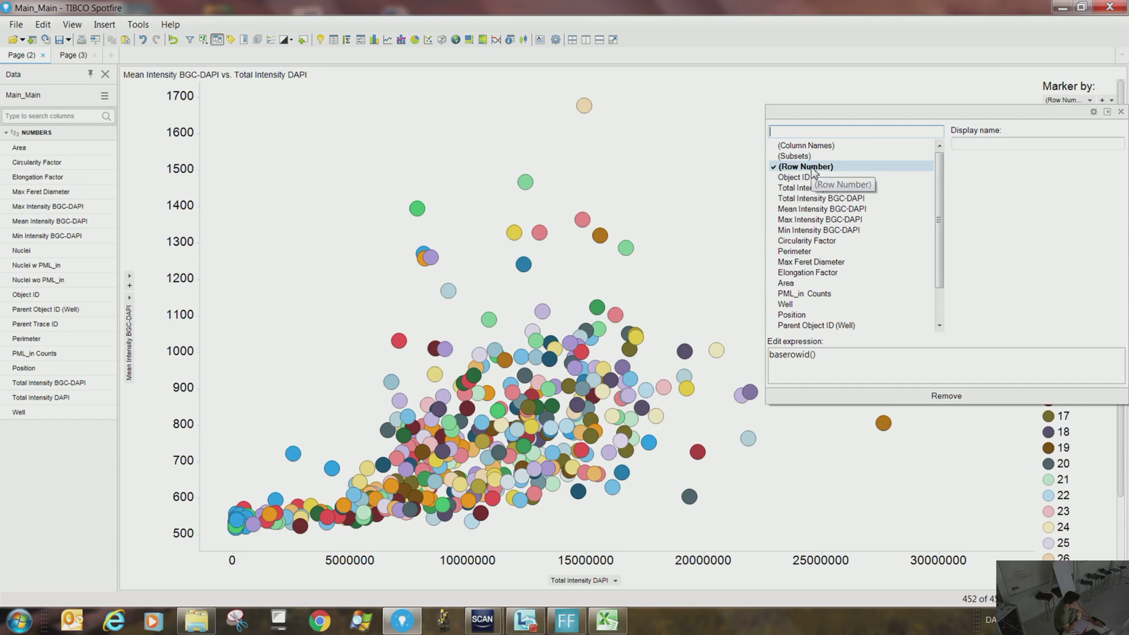
pyautogui.click(655, 175)
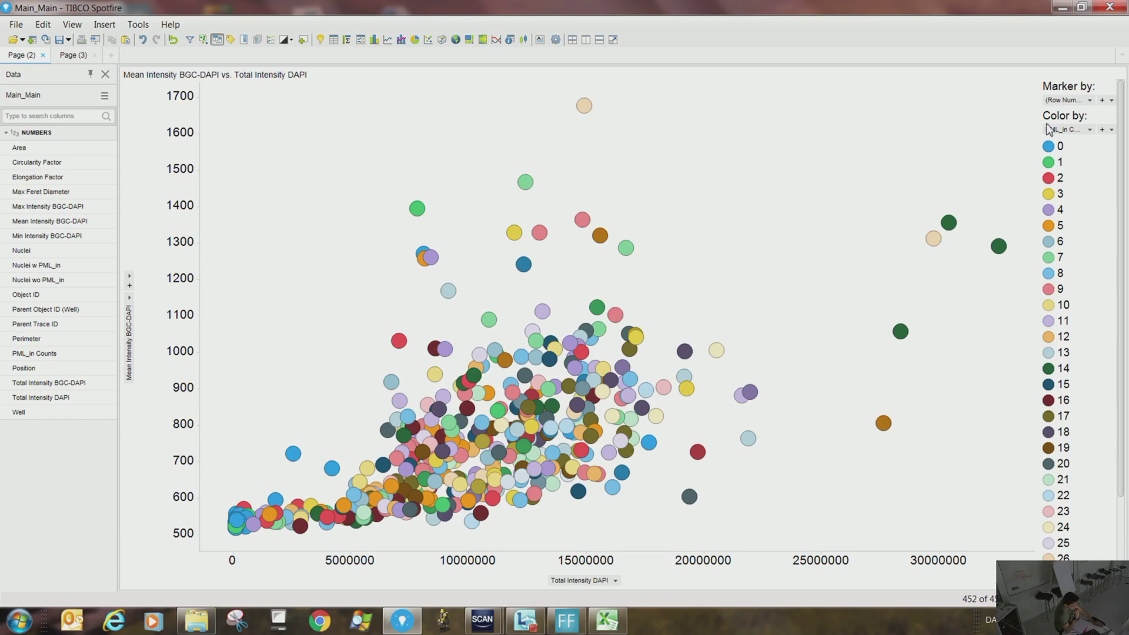
pyautogui.click(1089, 100)
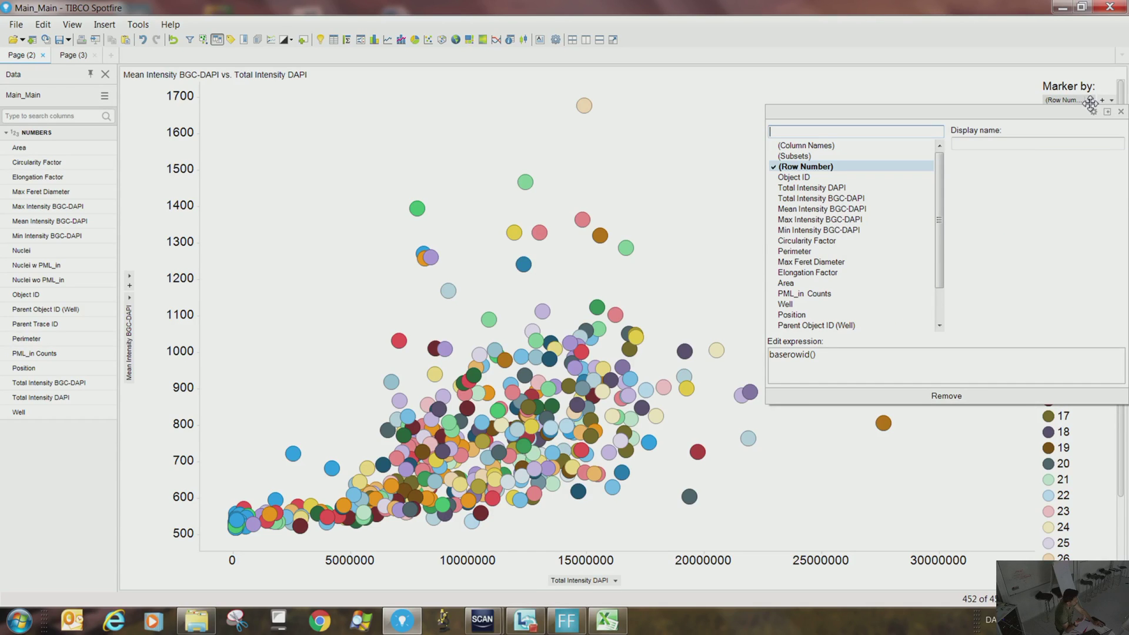
pyautogui.click(843, 176)
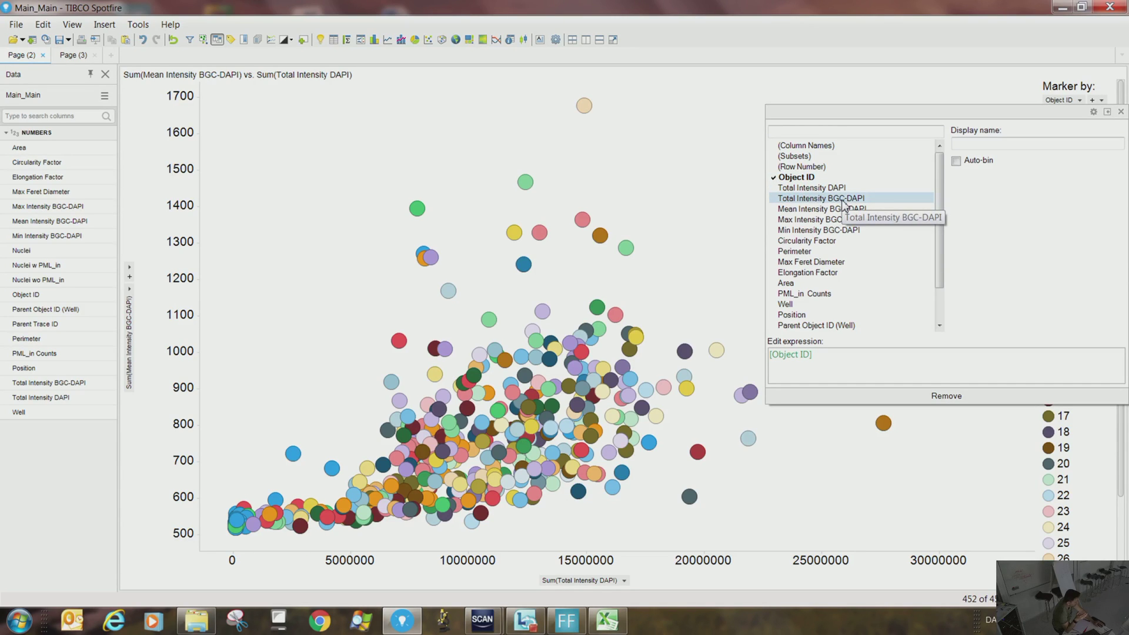
pyautogui.click(814, 167)
pyautogui.click(761, 211)
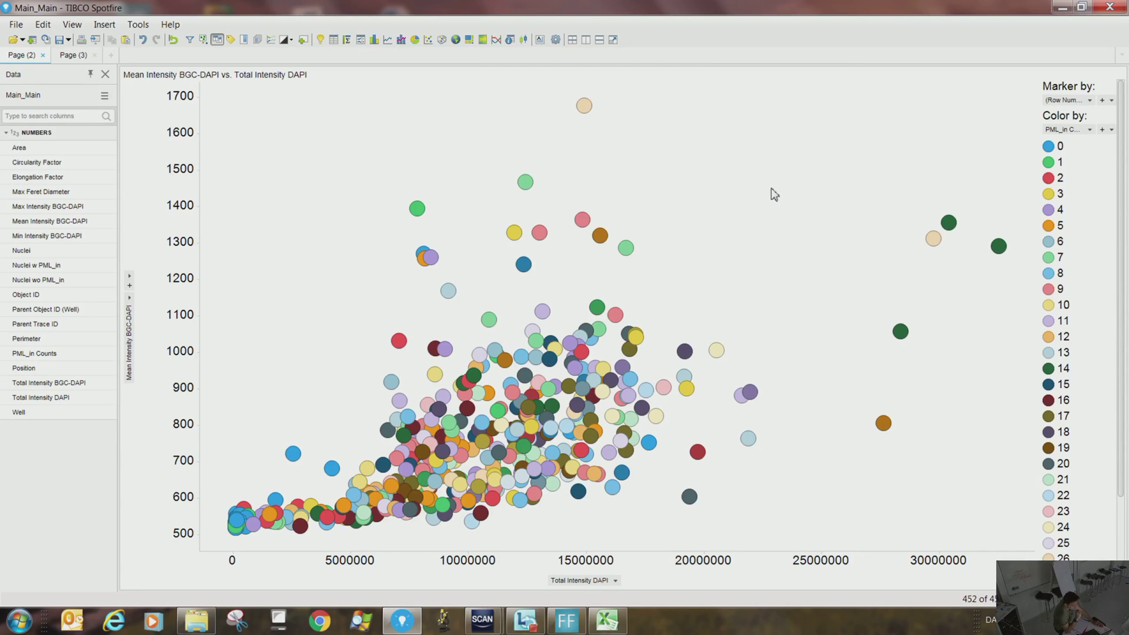
# Color the scatter plot's markers by Circularity Factor.
pyautogui.click(1089, 130)
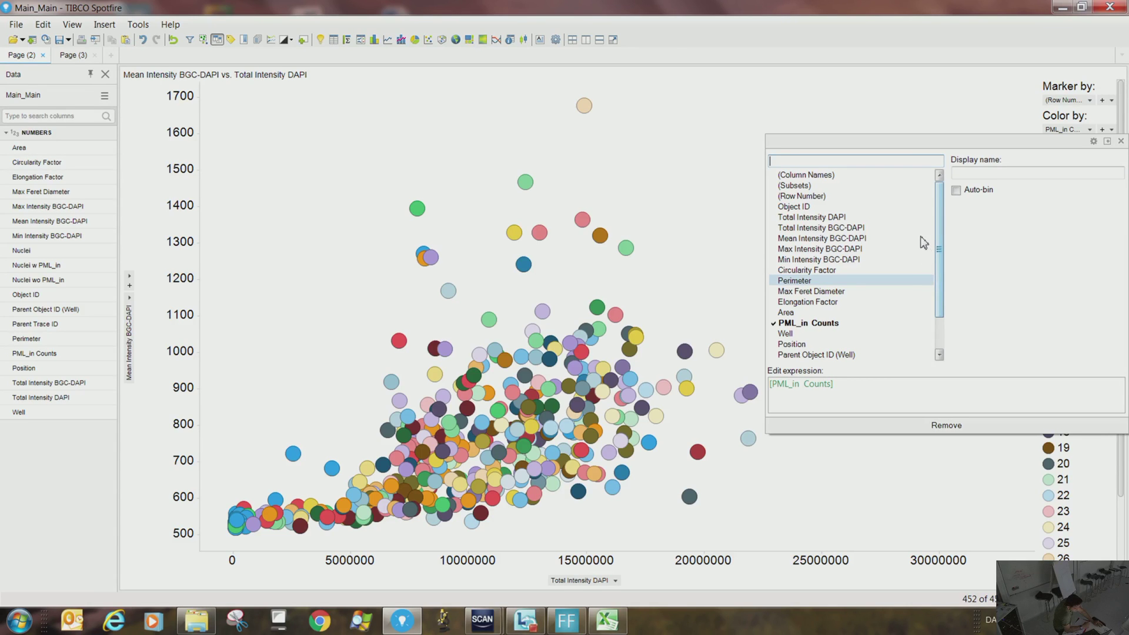
pyautogui.click(860, 268)
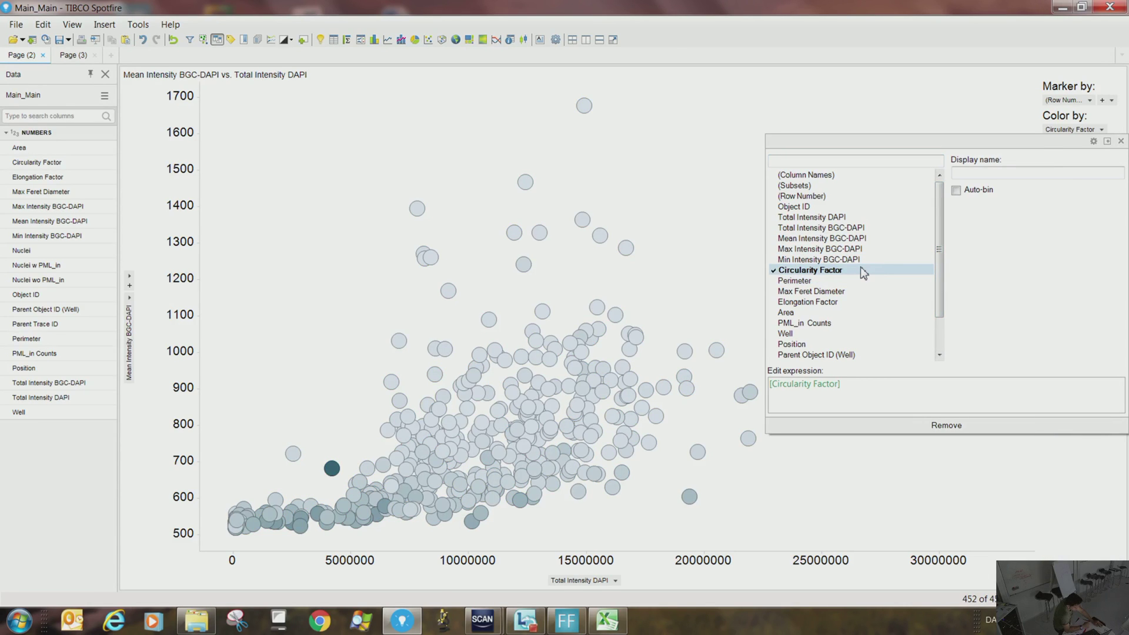
pyautogui.click(732, 255)
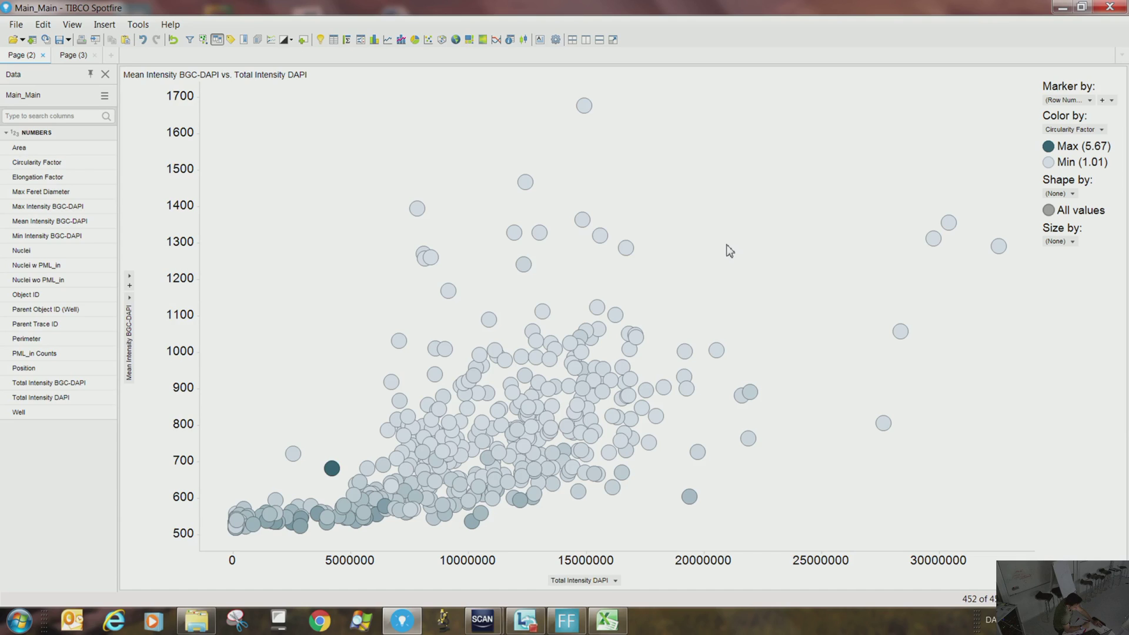
# Add a red point at 3.57 and a green point at 4.68 to the Circularity Factor color gradient.
pyautogui.rightClick(1075, 130)
pyautogui.click(1048, 275)
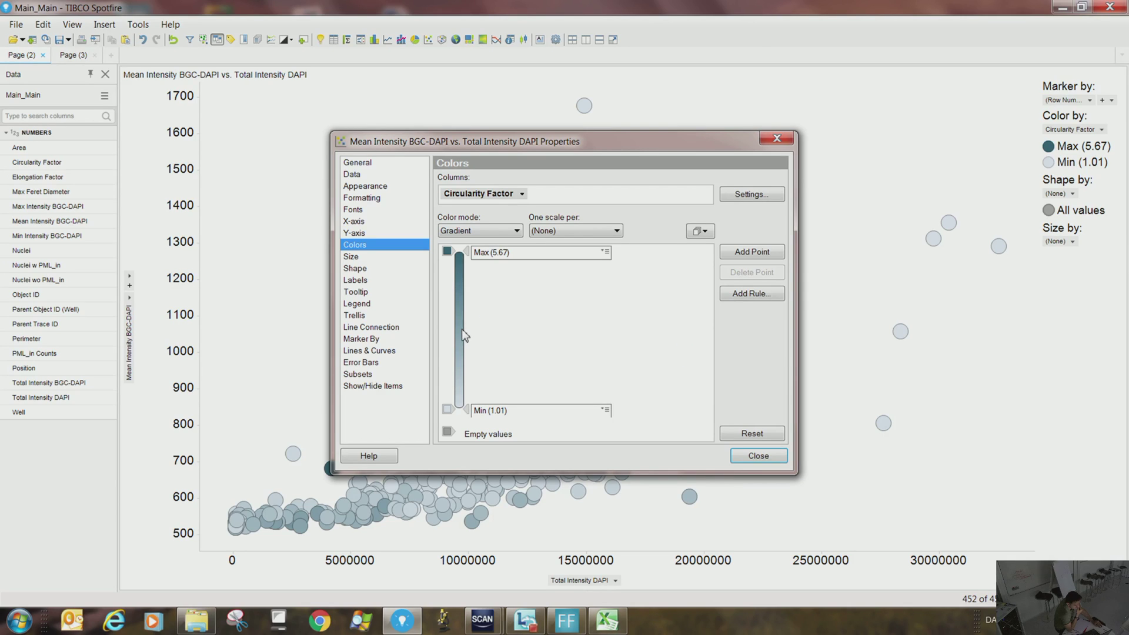
pyautogui.click(458, 322)
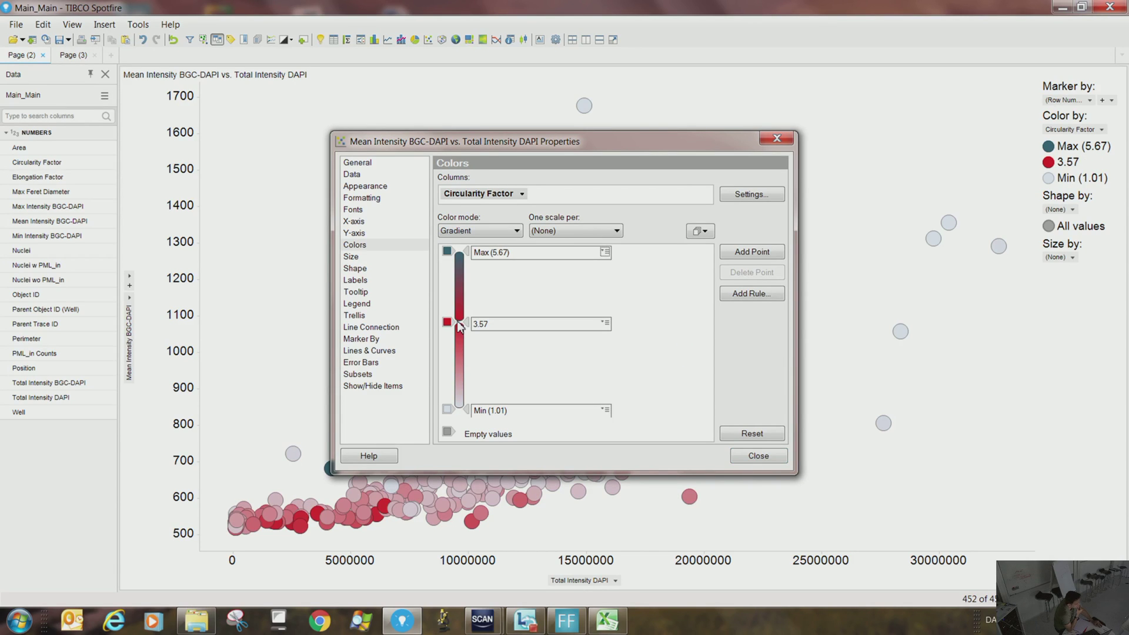
pyautogui.click(457, 284)
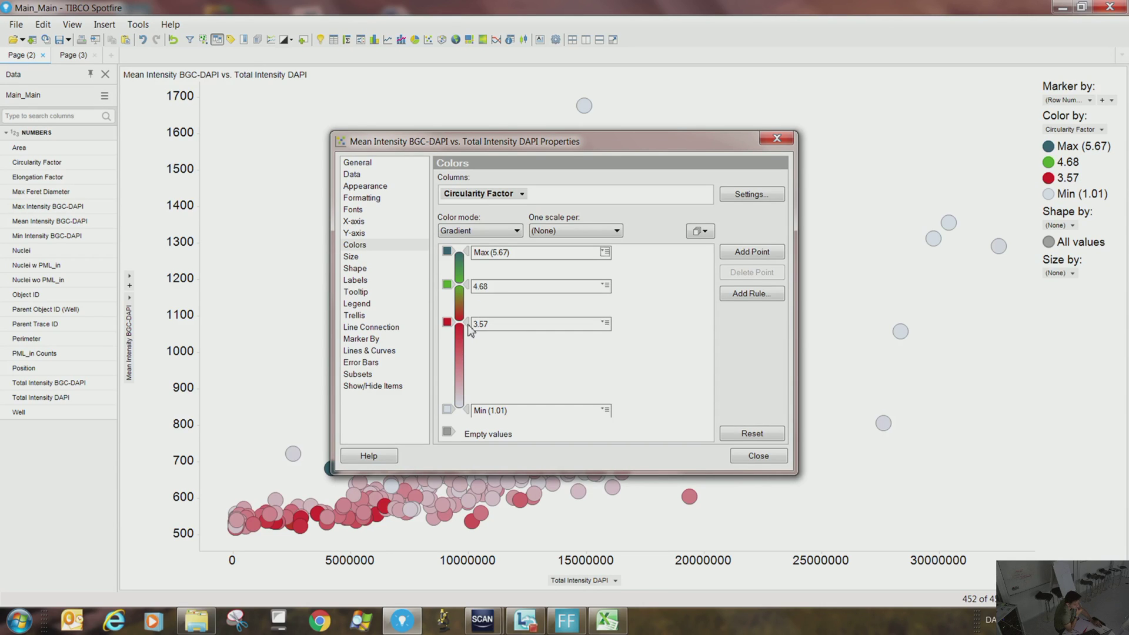
# Move the red gradient point to 2.74 and the green one to 4.16, and close the properties.
pyautogui.moveTo(468, 325); pyautogui.dragTo(469, 354)
pyautogui.moveTo(468, 288); pyautogui.dragTo(475, 310)
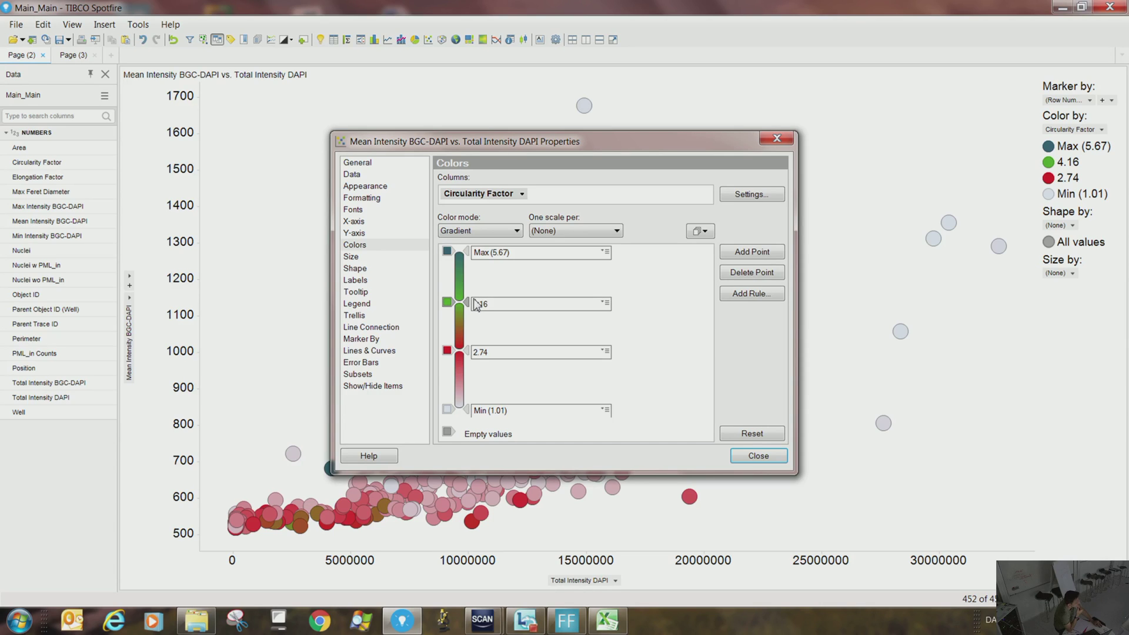
pyautogui.click(755, 459)
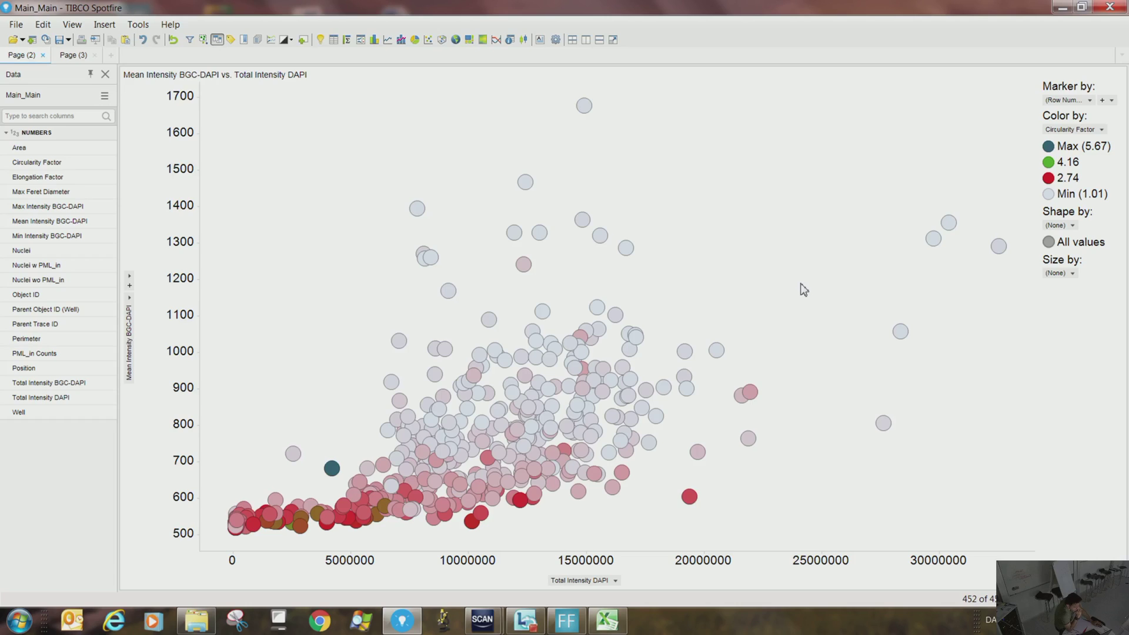
# Mark the points above a Mean Intensity BGC-DAPI of about 1050 and view the details of one marked point.
pyautogui.moveTo(348, 90); pyautogui.dragTo(772, 340)
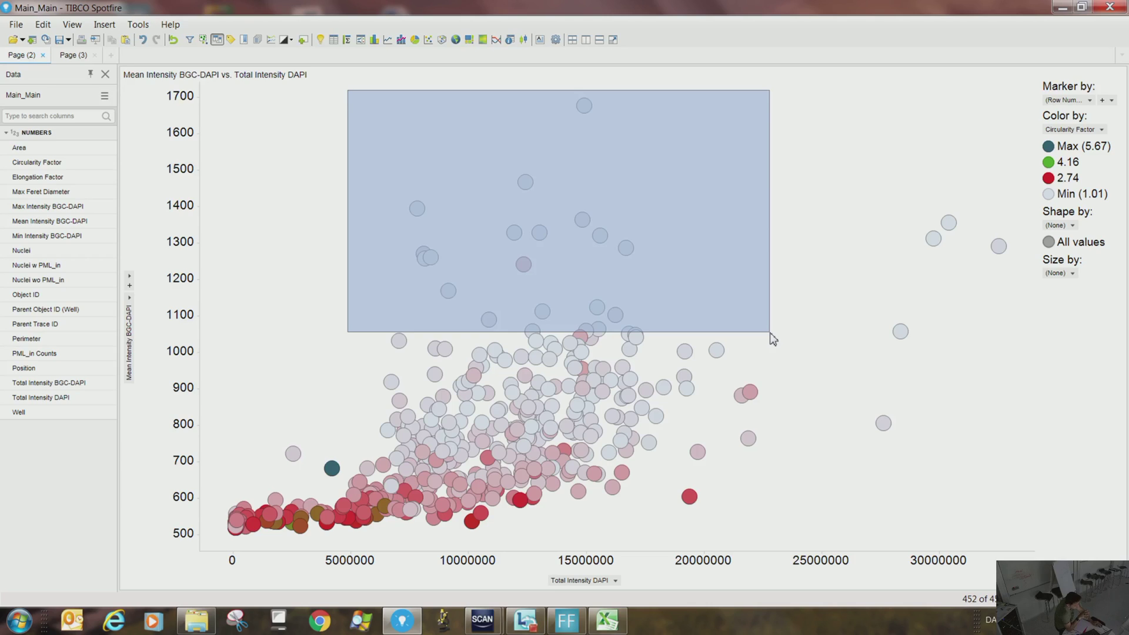
pyautogui.moveTo(772, 339); pyautogui.dragTo(771, 336)
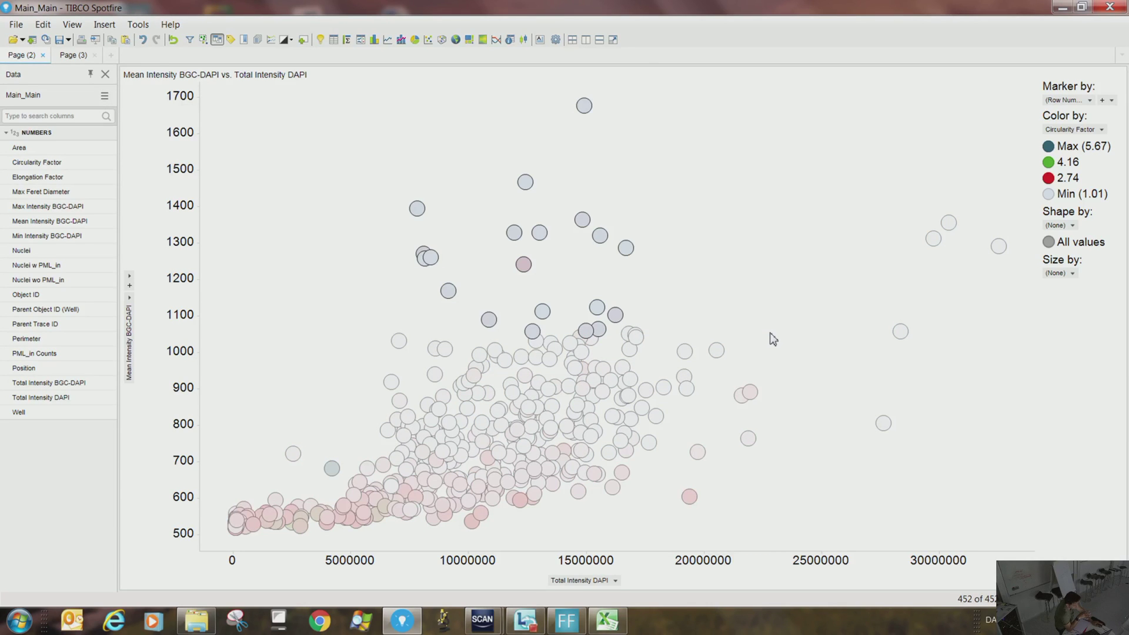
pyautogui.moveTo(587, 224)
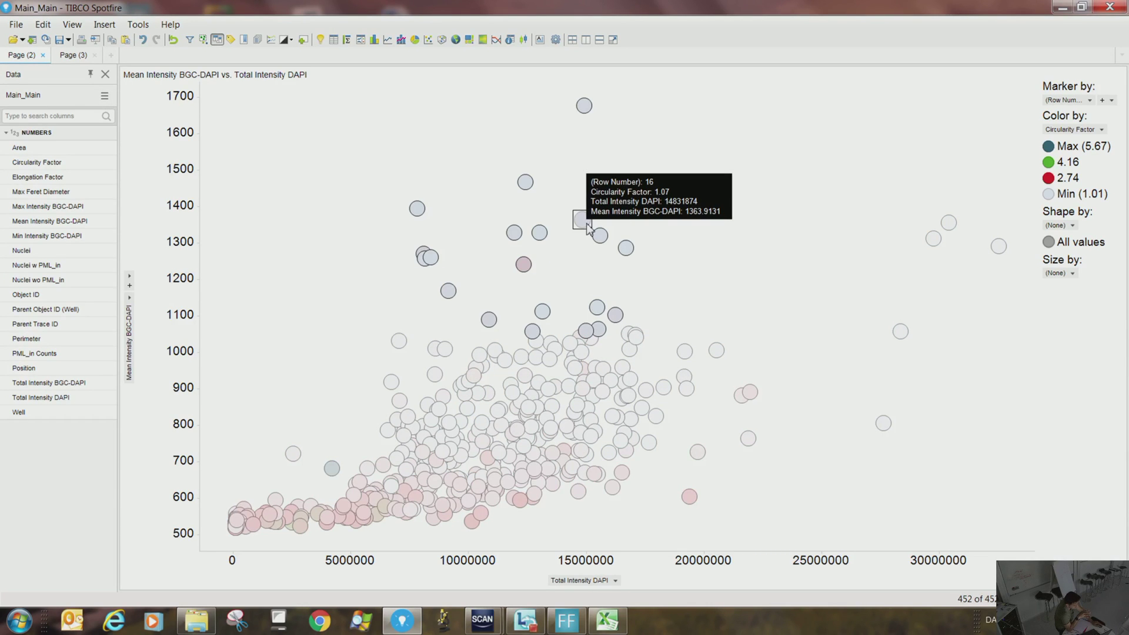
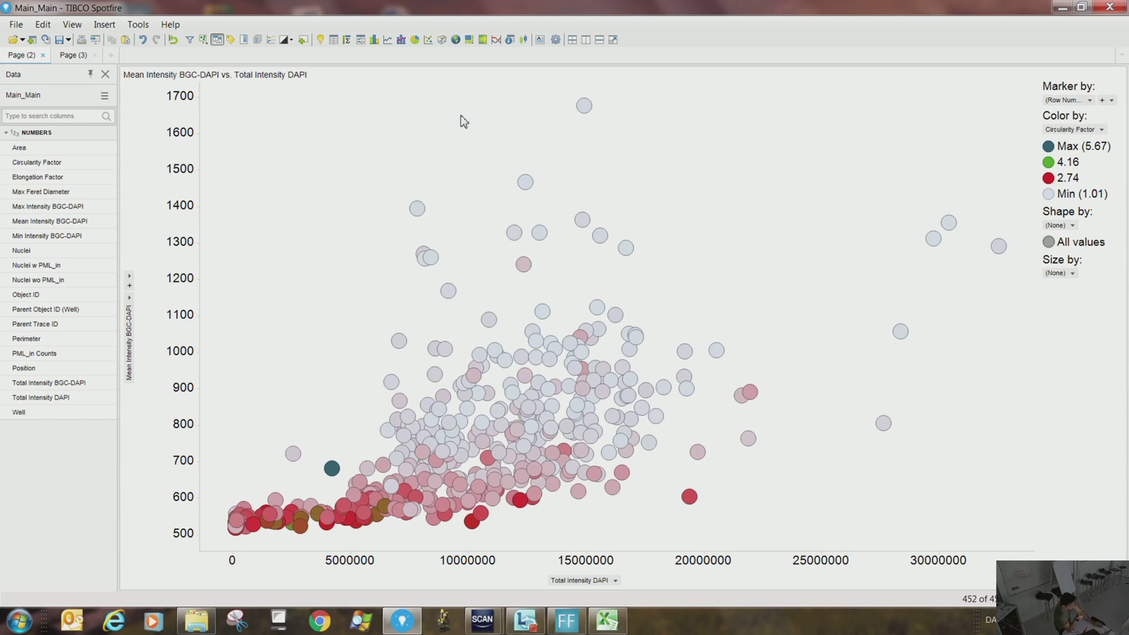
# Mark the high-intensity points, the central cluster and the points between about 18 and 26 million Total Intensity DAPI in turn.
pyautogui.moveTo(321, 89); pyautogui.dragTo(818, 371)
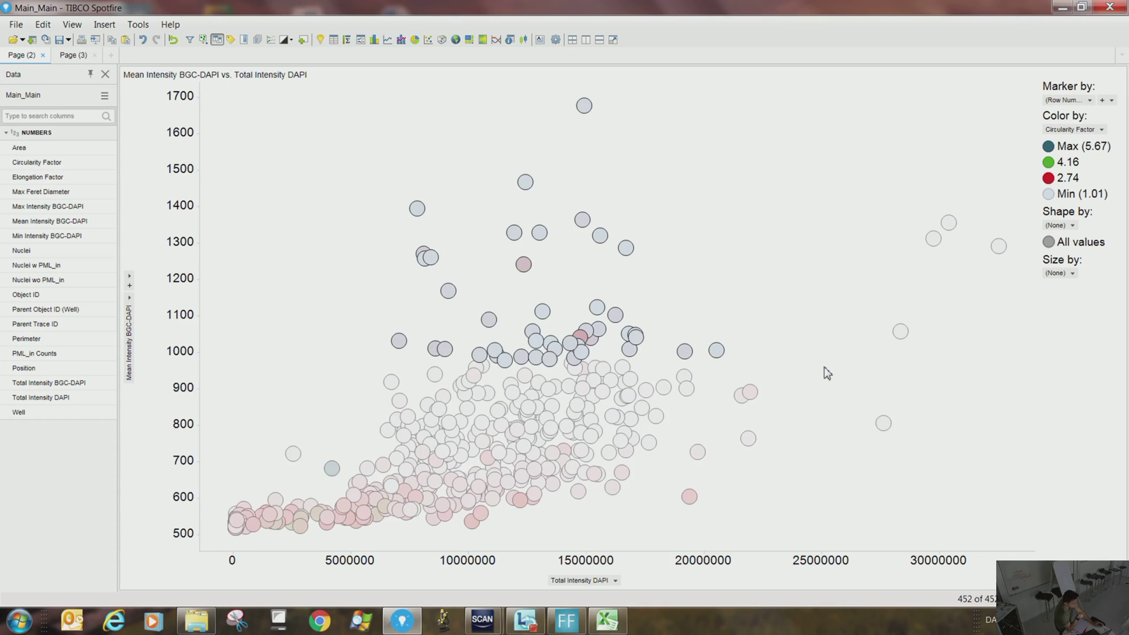
pyautogui.moveTo(382, 398); pyautogui.dragTo(568, 508)
pyautogui.moveTo(646, 302); pyautogui.dragTo(839, 515)
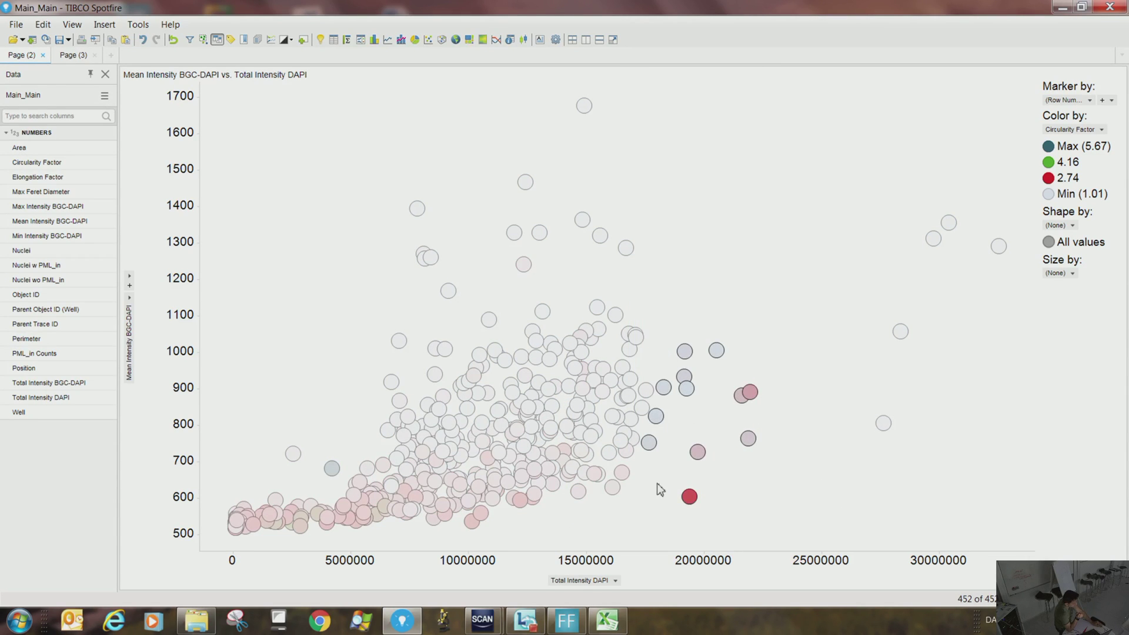
# Mark the points between about 5 and 12.5 million Total Intensity DAPI, and separately the points between about 16 and 25 million.
pyautogui.moveTo(647, 392)
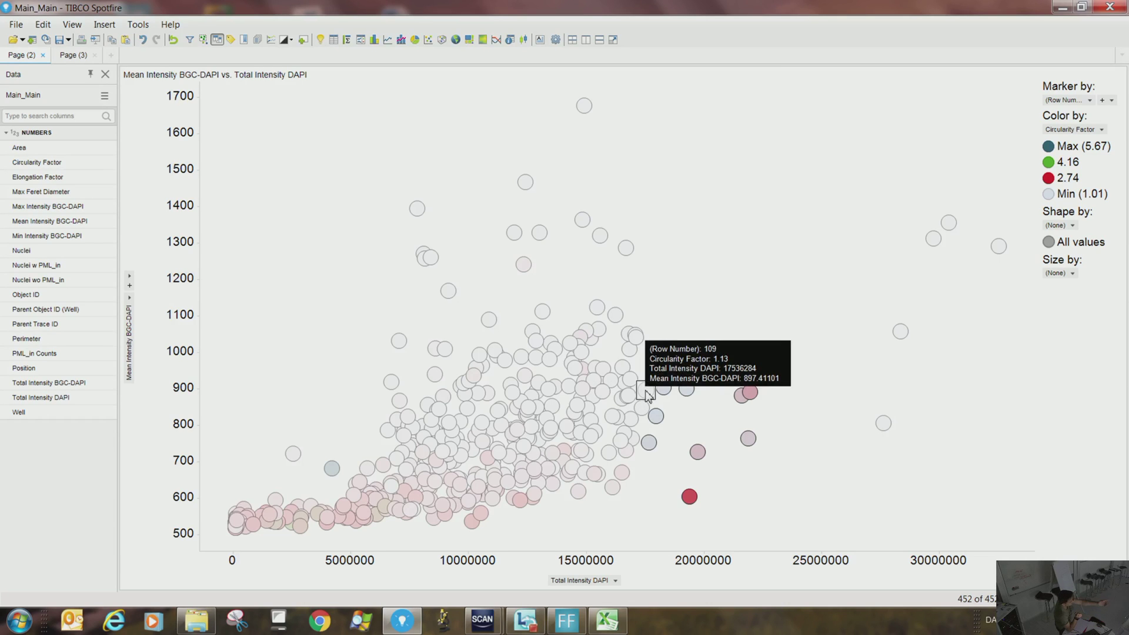
pyautogui.moveTo(581, 423)
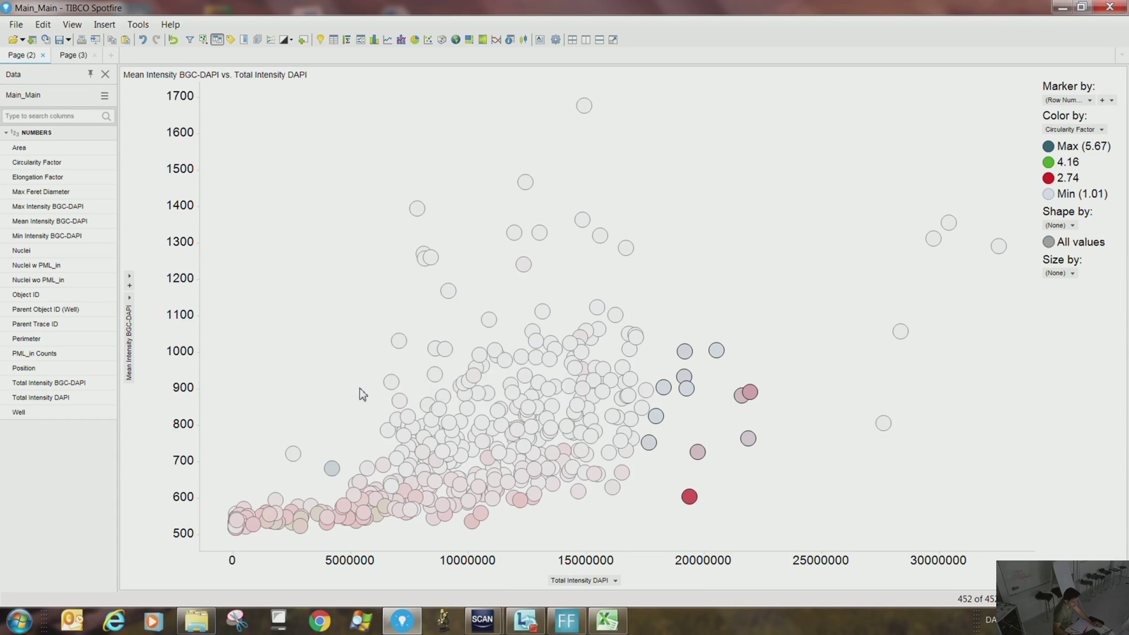
pyautogui.moveTo(353, 389)
pyautogui.mouseDown()
pyautogui.moveTo(426, 487)
pyautogui.moveTo(527, 531)
pyautogui.mouseUp()
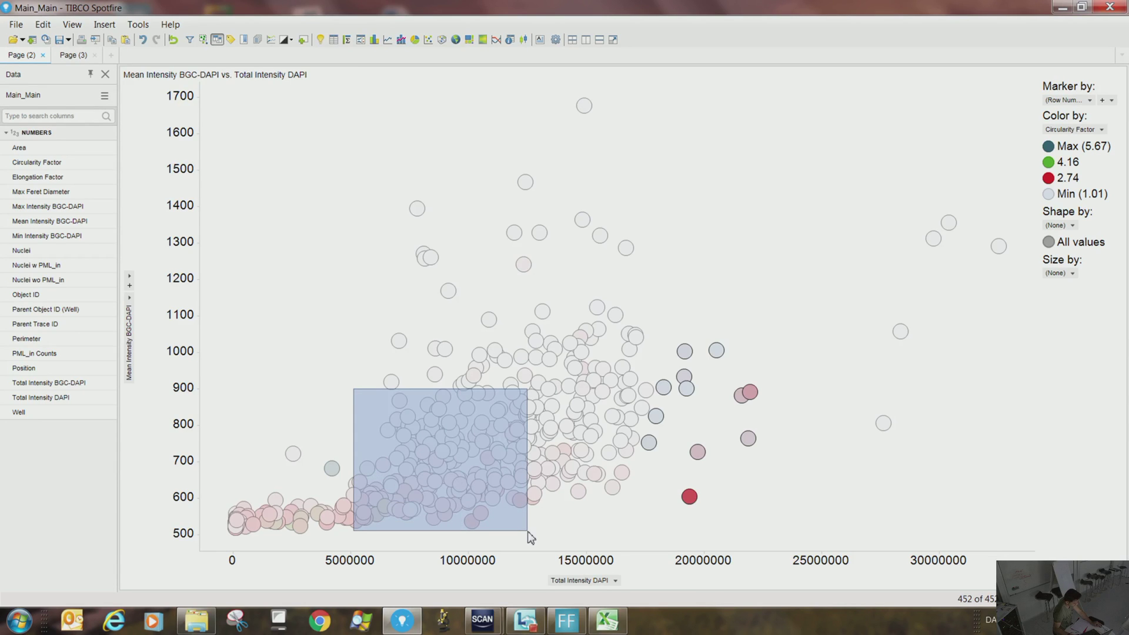
pyautogui.moveTo(529, 536); pyautogui.dragTo(520, 526)
pyautogui.moveTo(351, 377); pyautogui.dragTo(536, 564)
pyautogui.moveTo(348, 378); pyautogui.dragTo(559, 550)
pyautogui.moveTo(346, 377); pyautogui.dragTo(527, 526)
pyautogui.moveTo(608, 347); pyautogui.dragTo(821, 529)
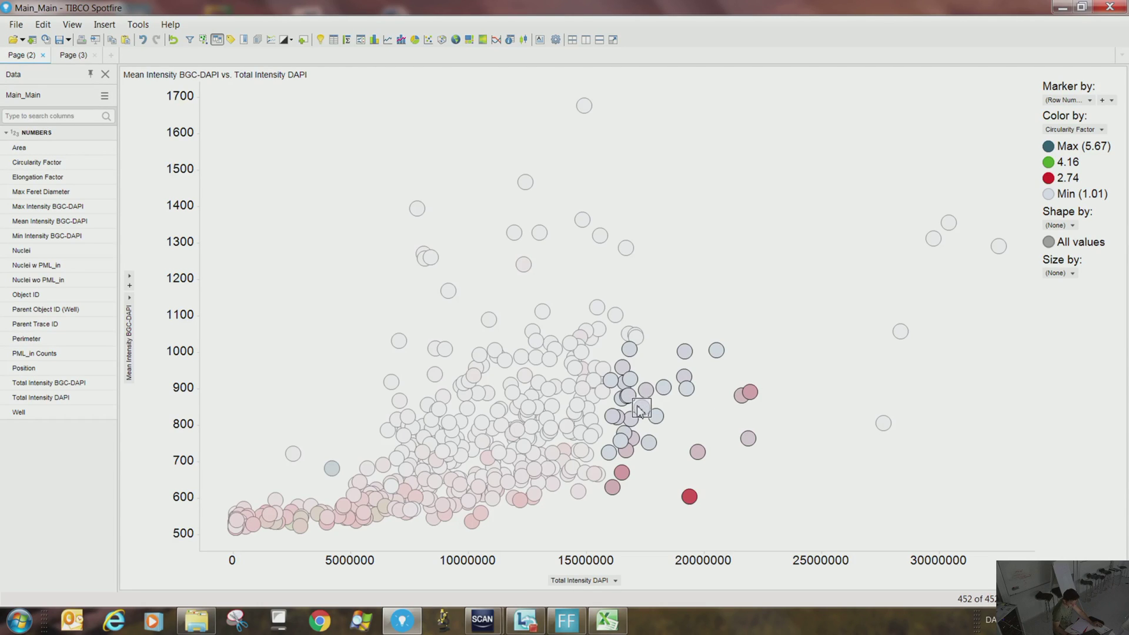
# Lasso-mark the cluster below about 13 million Total Intensity DAPI, lasso-mark the points above about 1100 mean intensity, and clear the marking.
pyautogui.moveTo(277, 388)
pyautogui.mouseDown()
pyautogui.moveTo(299, 520)
pyautogui.moveTo(541, 483)
pyautogui.moveTo(529, 309)
pyautogui.moveTo(341, 376)
pyautogui.mouseUp()
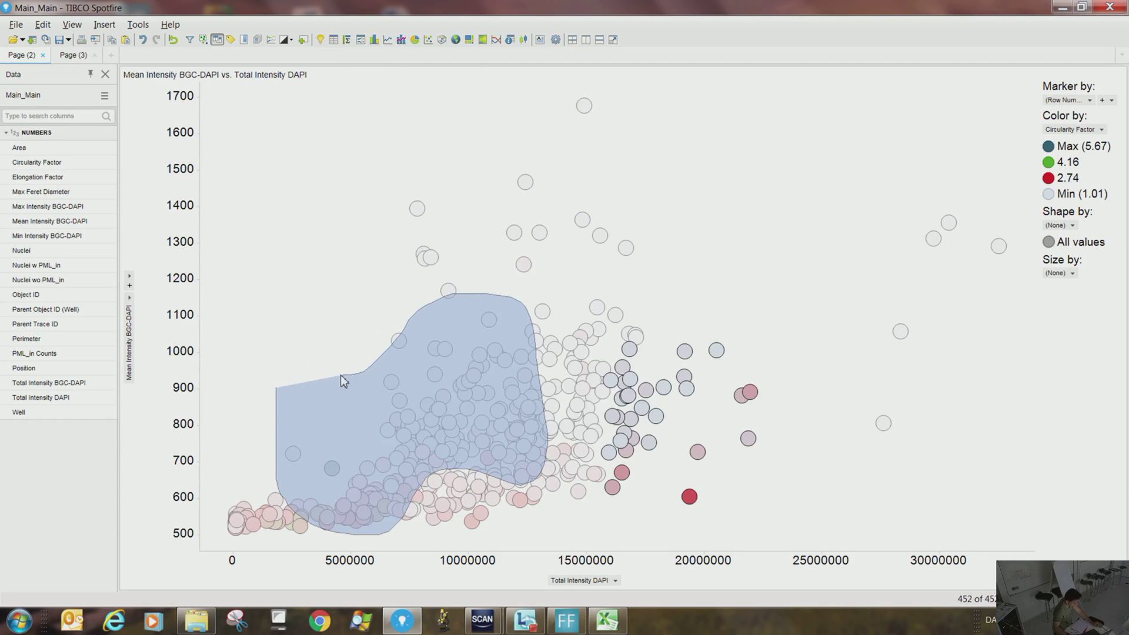
pyautogui.moveTo(272, 395); pyautogui.dragTo(272, 393)
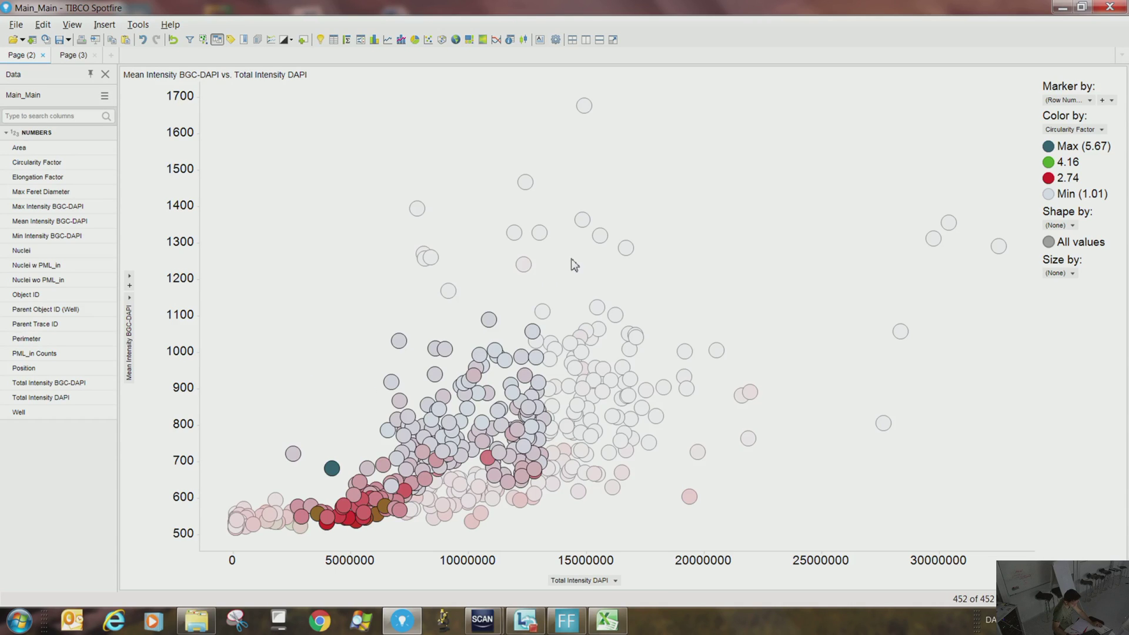
pyautogui.moveTo(355, 120)
pyautogui.mouseDown()
pyautogui.moveTo(547, 305)
pyautogui.moveTo(660, 121)
pyautogui.moveTo(398, 106)
pyautogui.mouseUp()
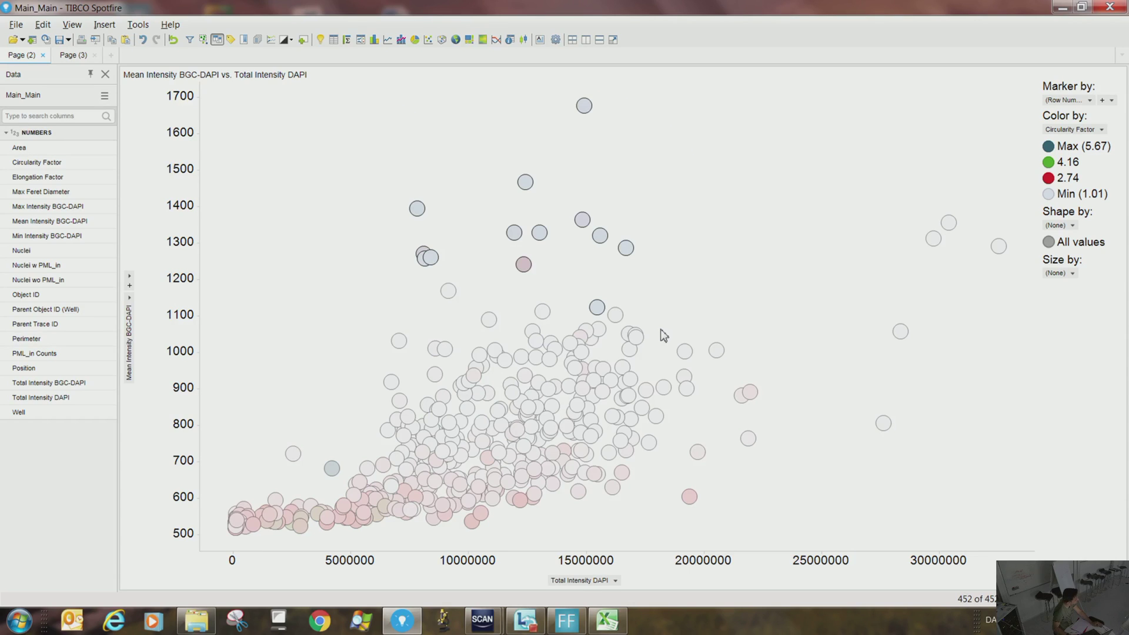
pyautogui.click(747, 276)
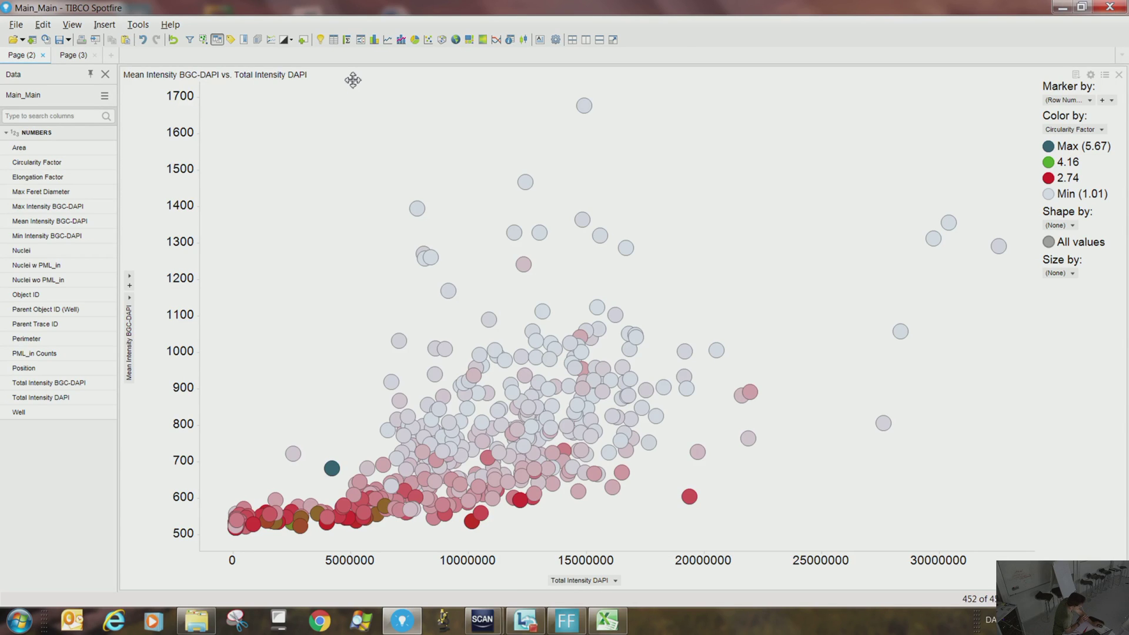
# Mark the points above a Mean Intensity BGC-DAPI of about 930, filter to the marked rows, and undo the filter.
pyautogui.moveTo(351, 81); pyautogui.dragTo(764, 367)
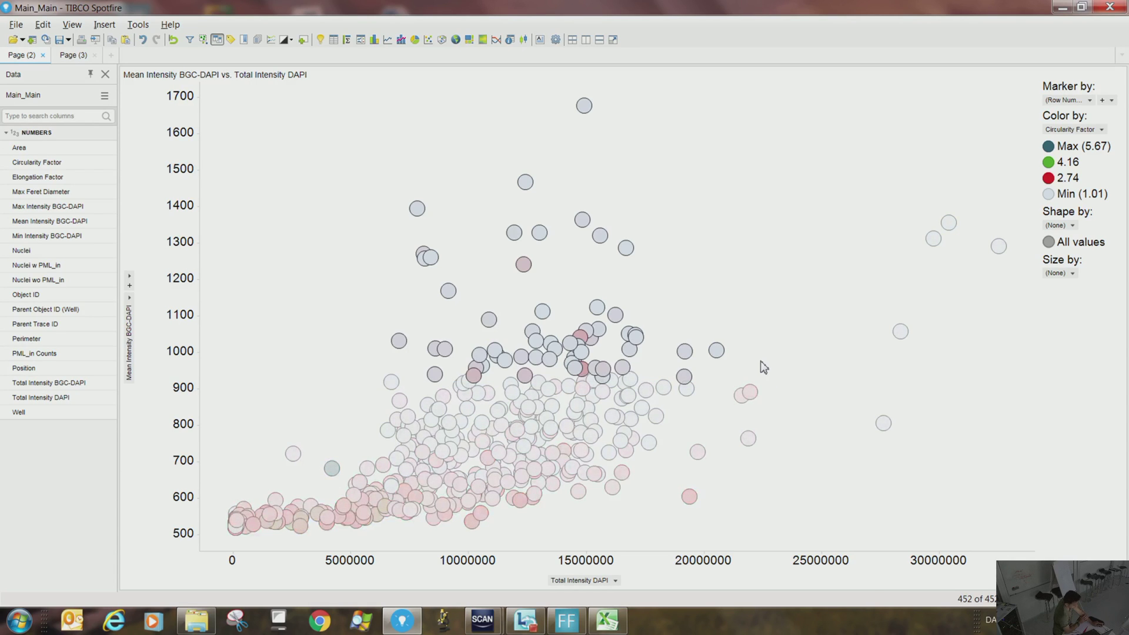
pyautogui.rightClick(599, 236)
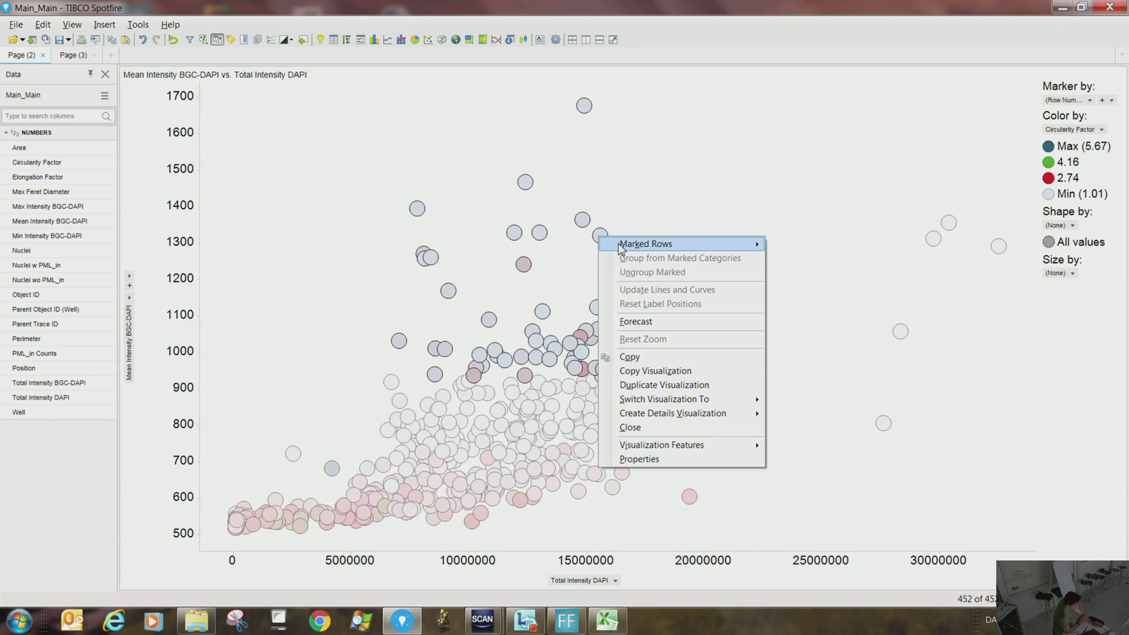
pyautogui.moveTo(619, 247)
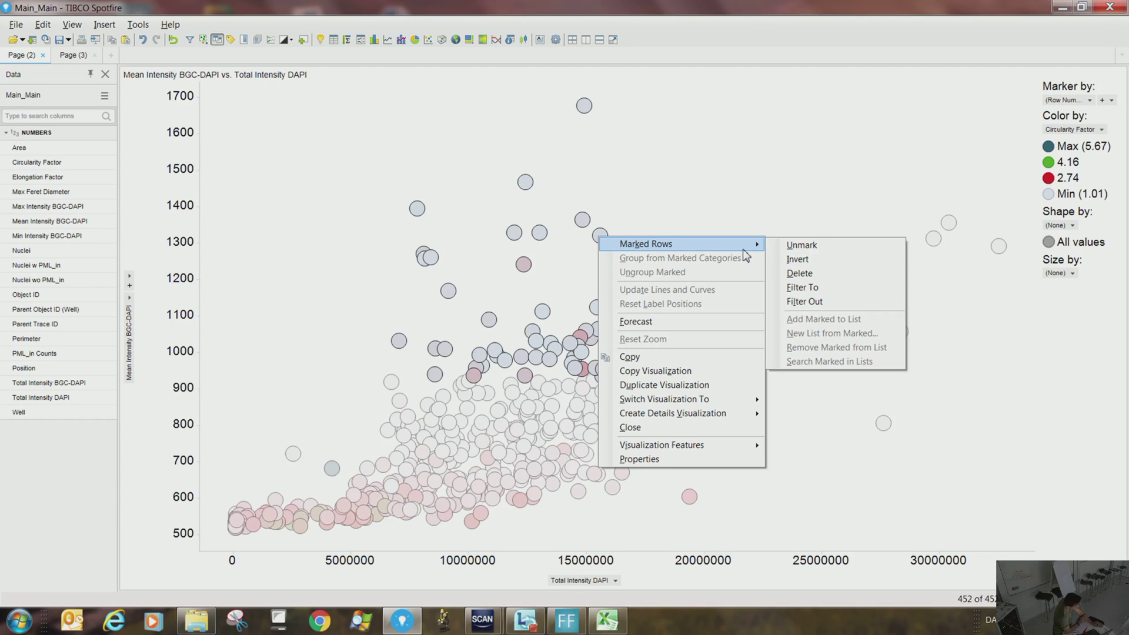
pyautogui.click(802, 289)
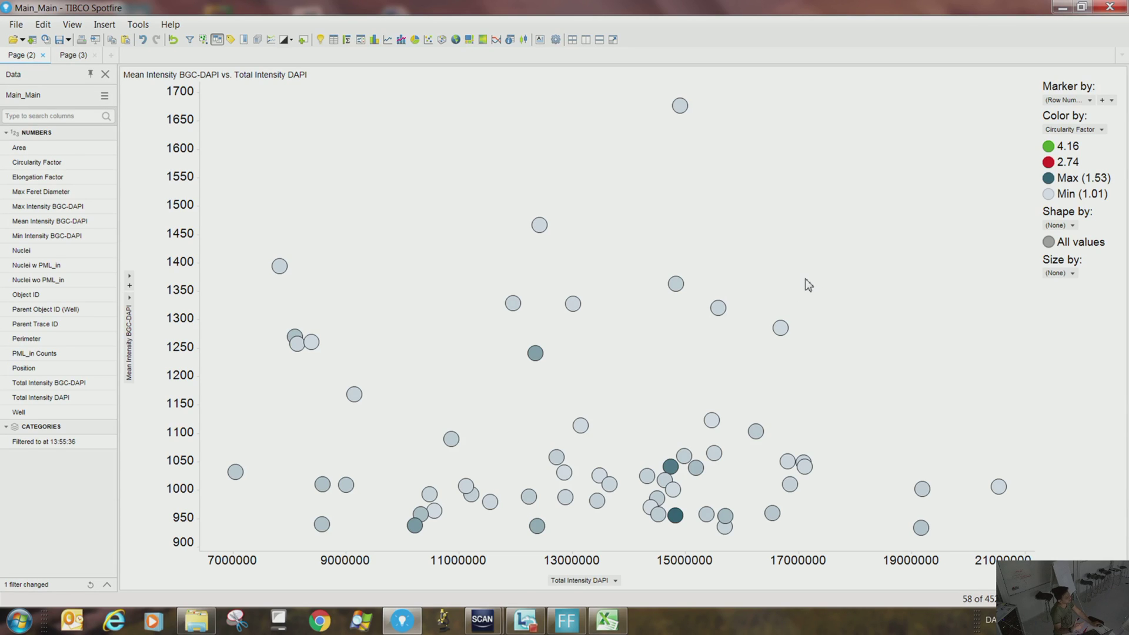
pyautogui.hotkey('ctrl', 'z')
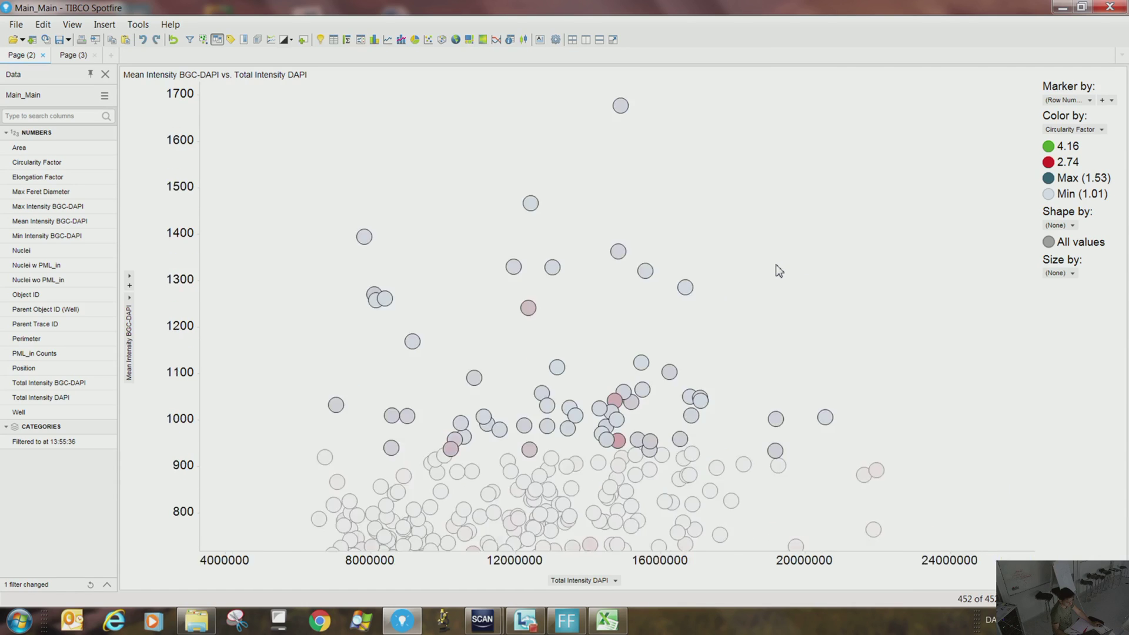
# Invert the marked rows, filter the plot to that inverted marking, and undo the filter.
pyautogui.rightClick(603, 241)
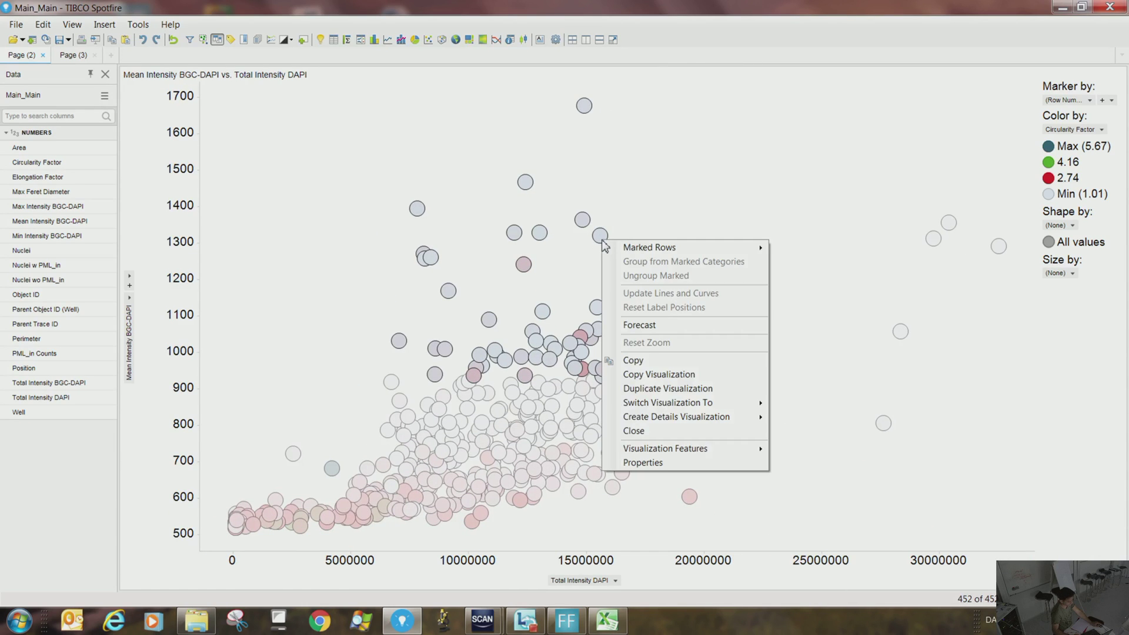
pyautogui.moveTo(643, 251)
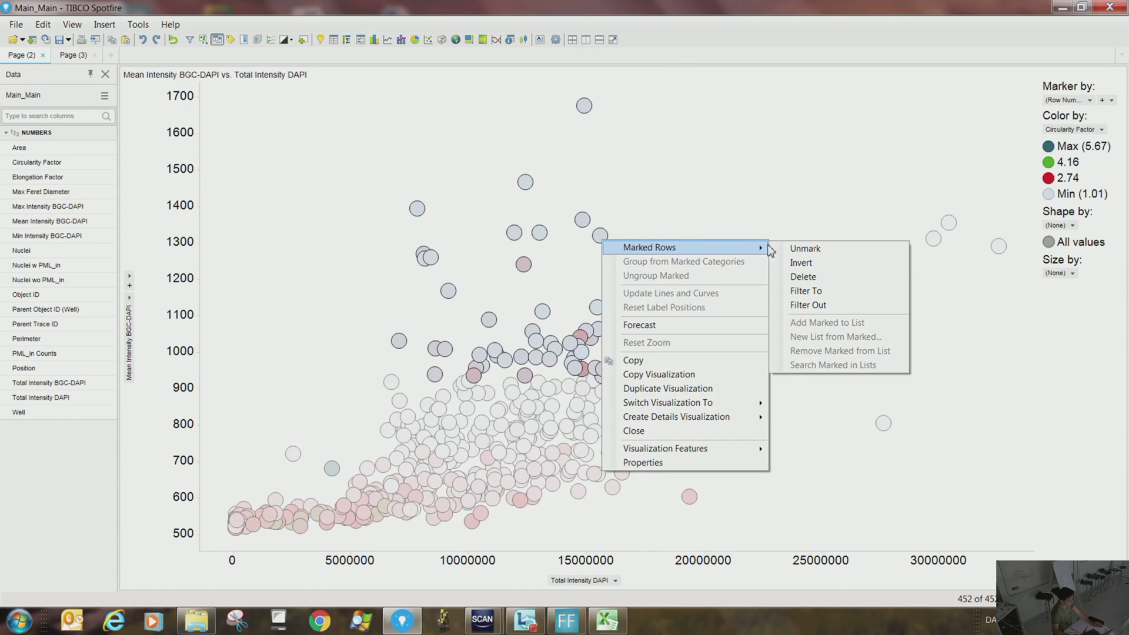
pyautogui.click(796, 264)
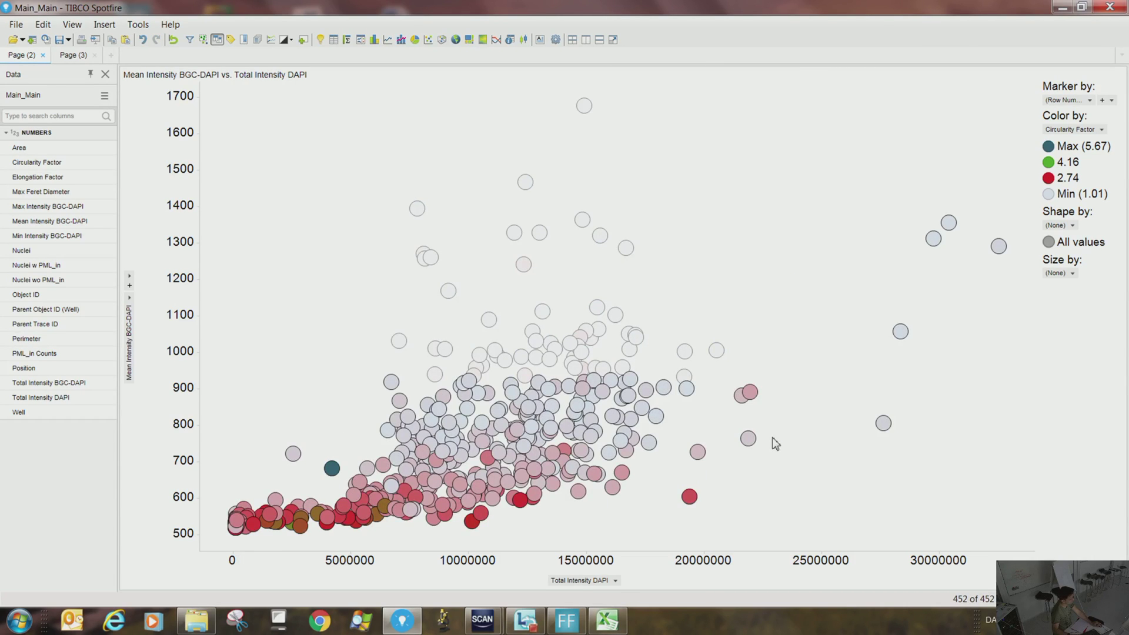
pyautogui.rightClick(639, 410)
pyautogui.moveTo(688, 383)
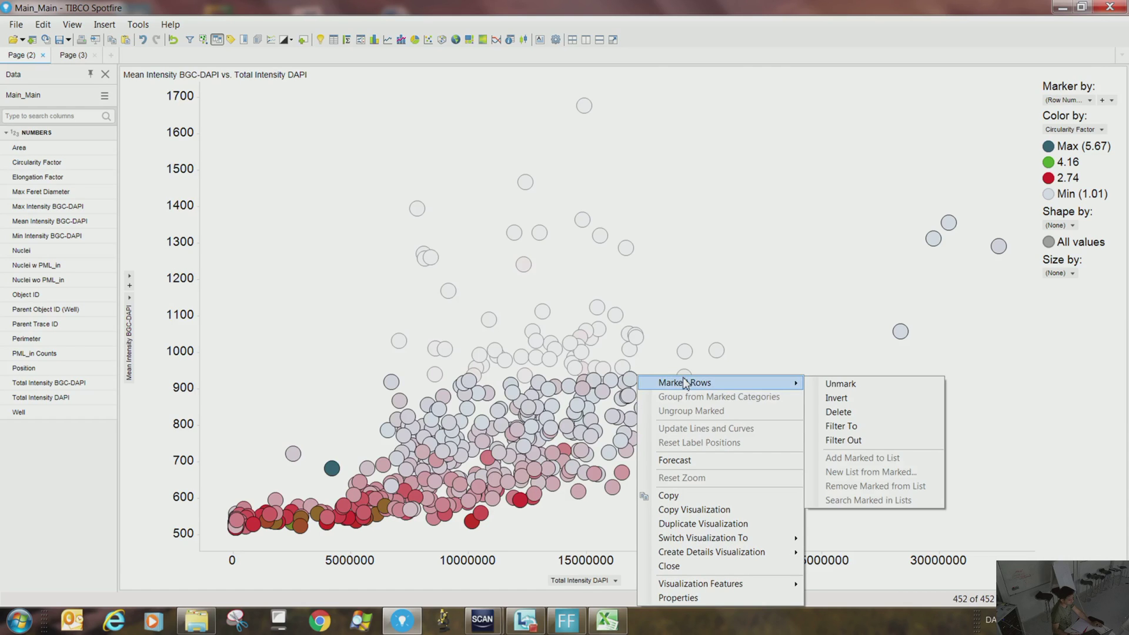
pyautogui.click(844, 427)
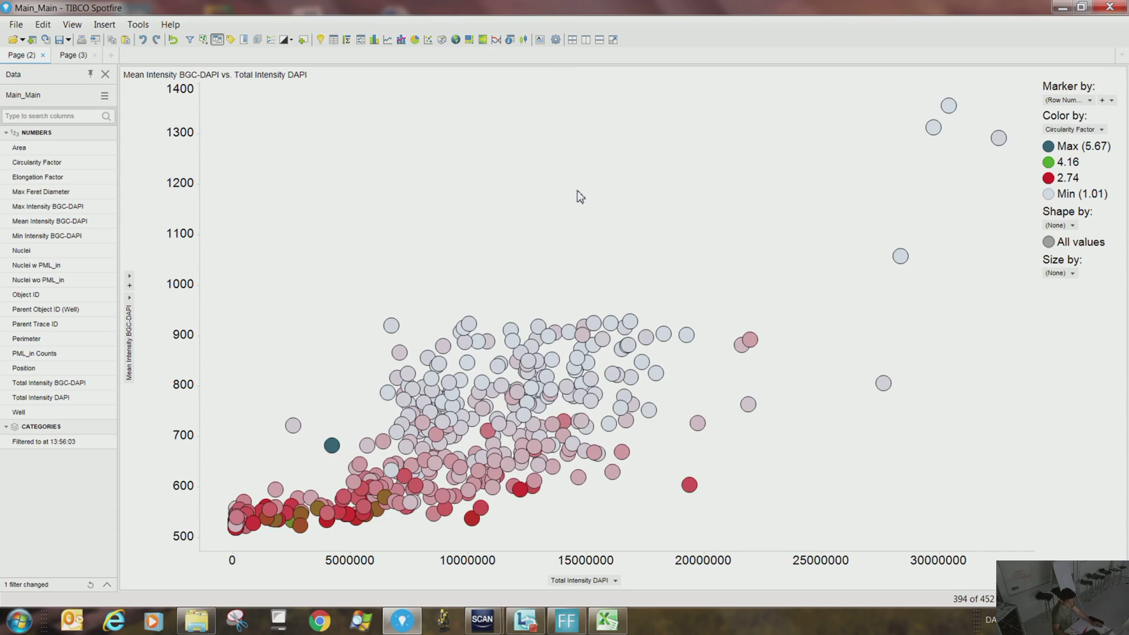
pyautogui.hotkey('ctrl', 'z')
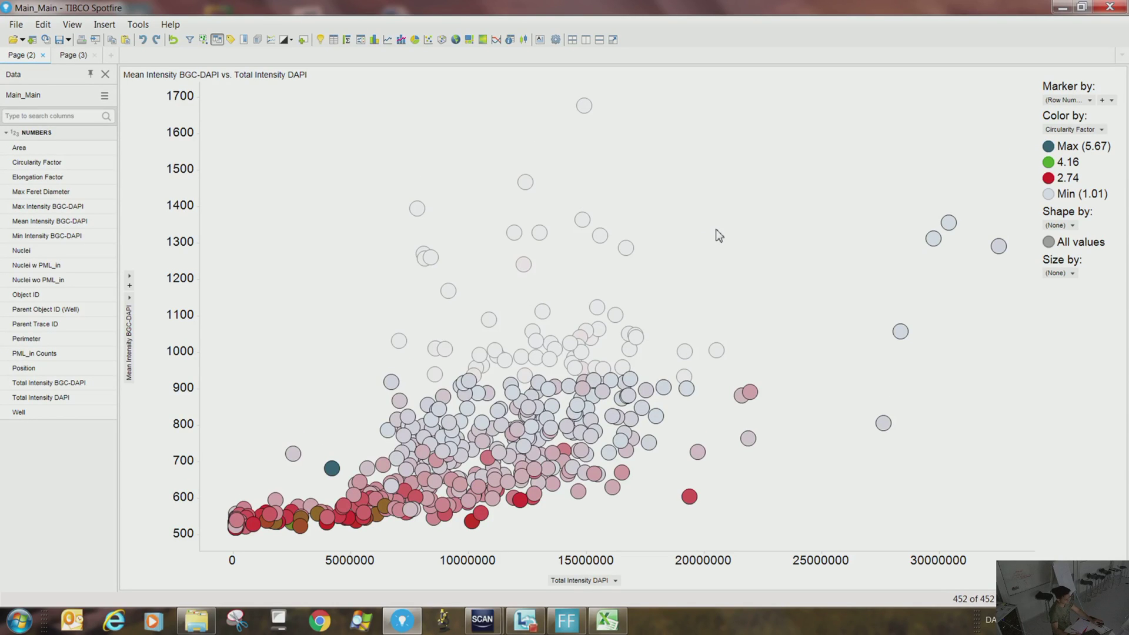
# Clear the marking from all points in the scatter plot.
pyautogui.rightClick(730, 222)
pyautogui.moveTo(800, 386)
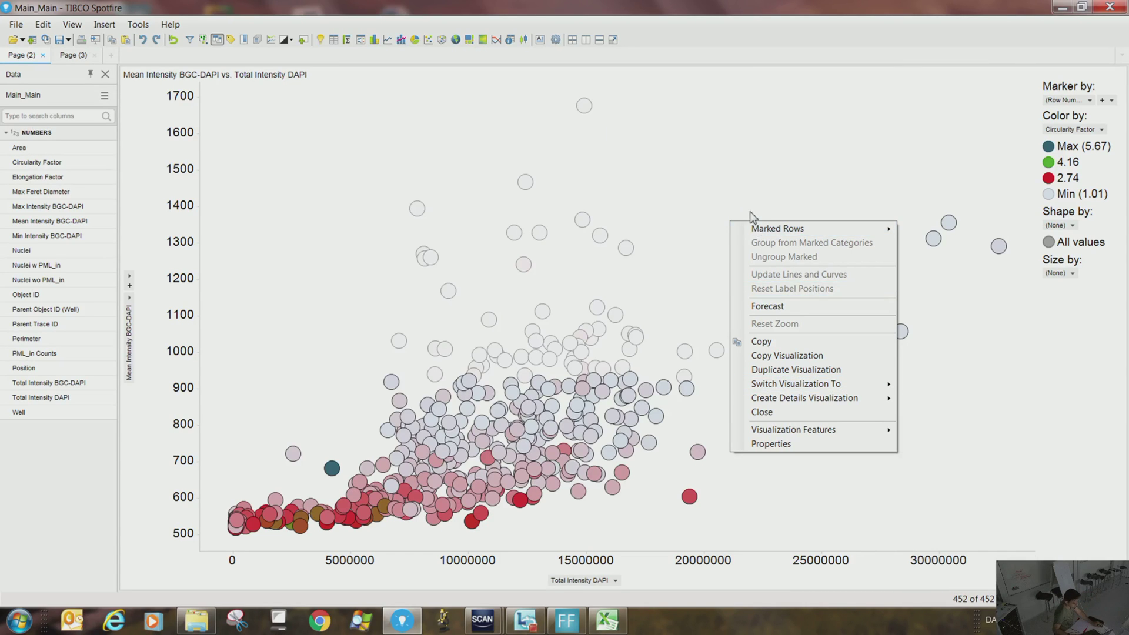
pyautogui.click(727, 187)
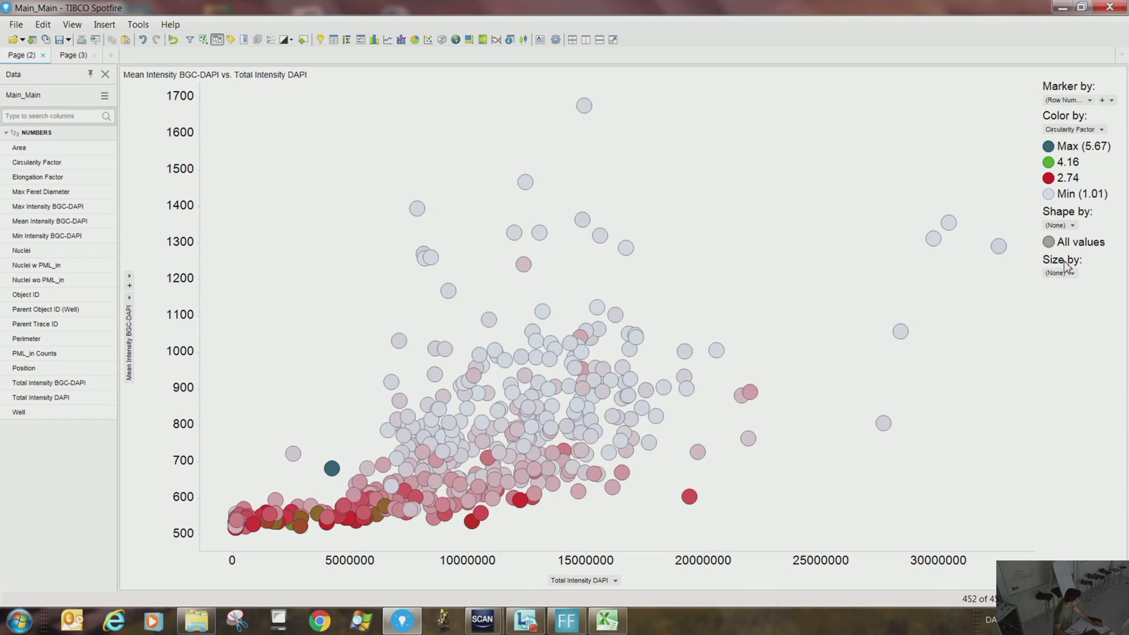
# Set the marker shapes by Area and switch them to Well instead.
pyautogui.click(1073, 226)
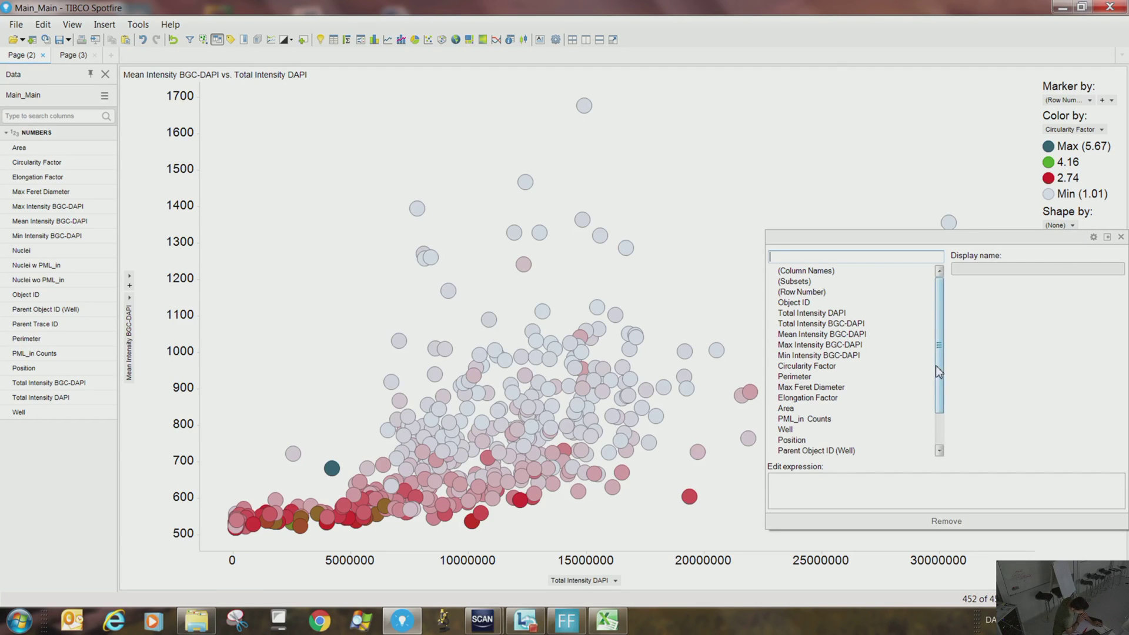
pyautogui.scroll(-1, 936, 365)
pyautogui.click(797, 377)
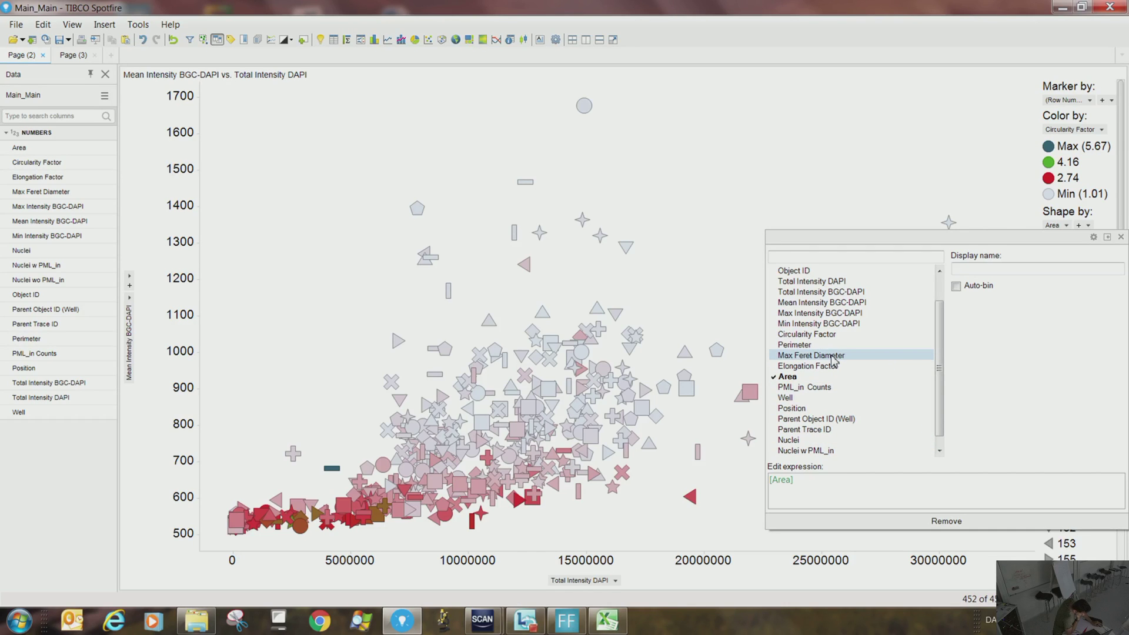
pyautogui.click(824, 400)
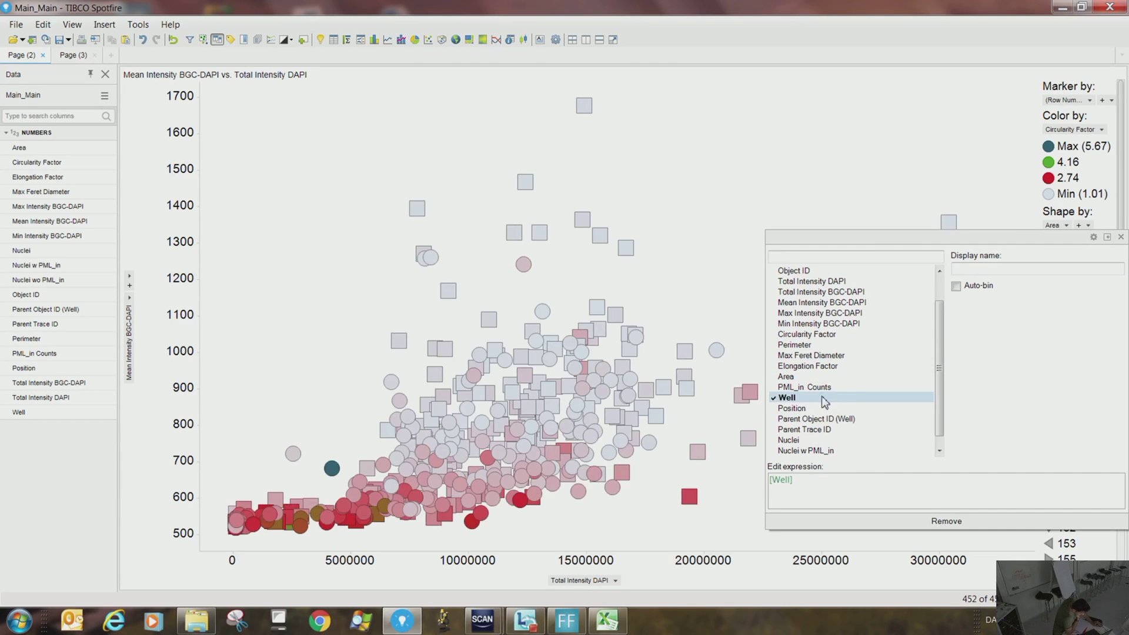
pyautogui.click(663, 279)
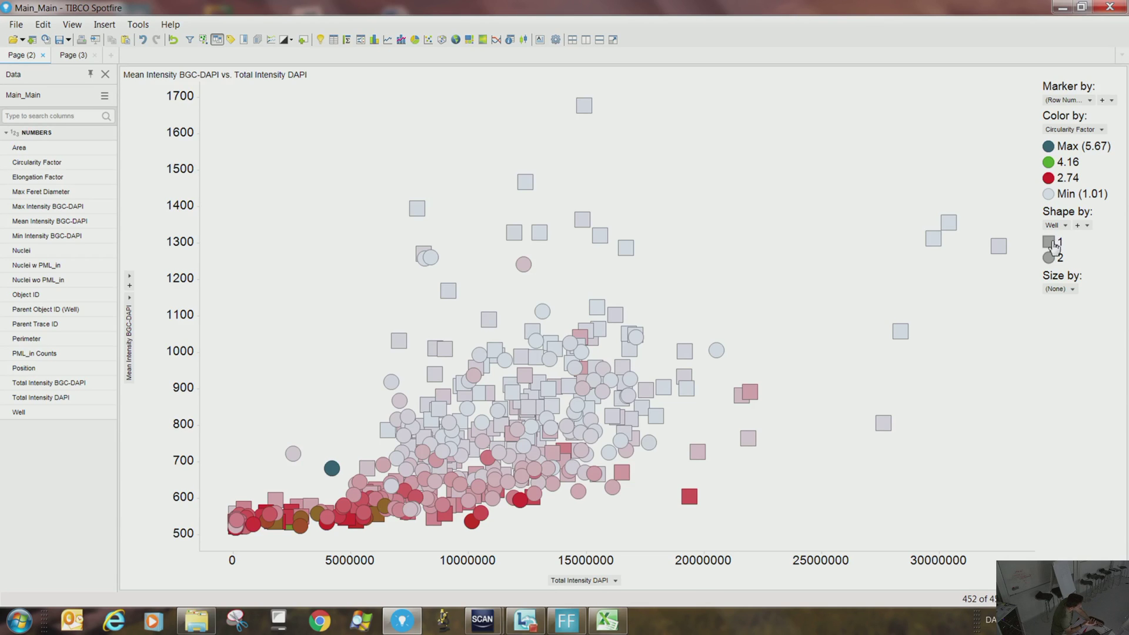
# Set the marker sizes by the Elongation Factor column.
pyautogui.click(1072, 288)
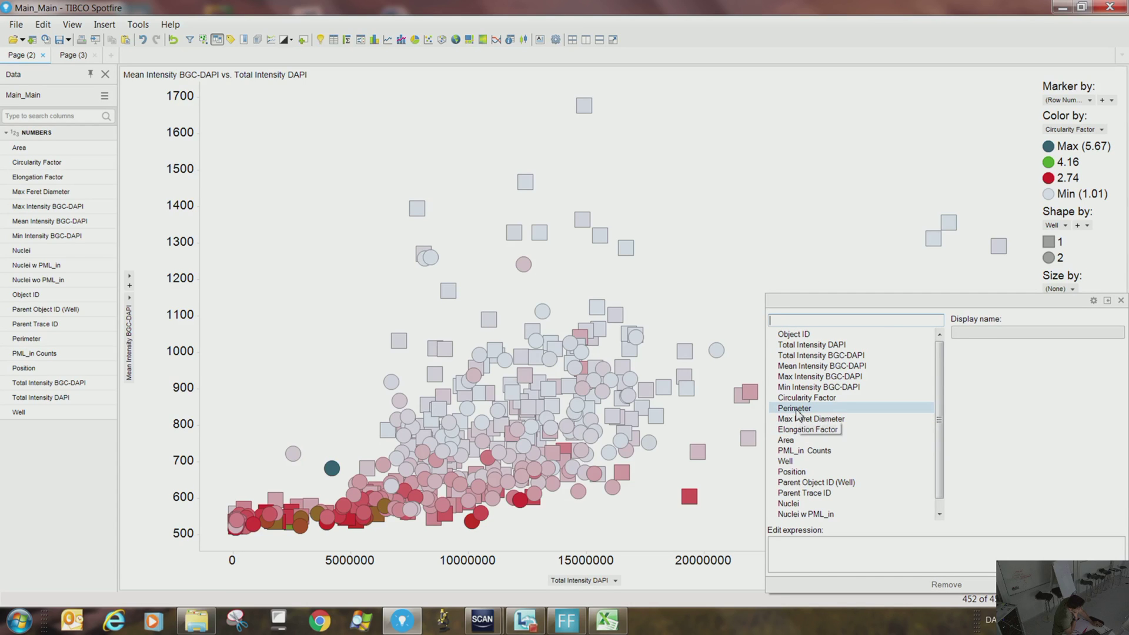
pyautogui.click(797, 445)
pyautogui.click(800, 429)
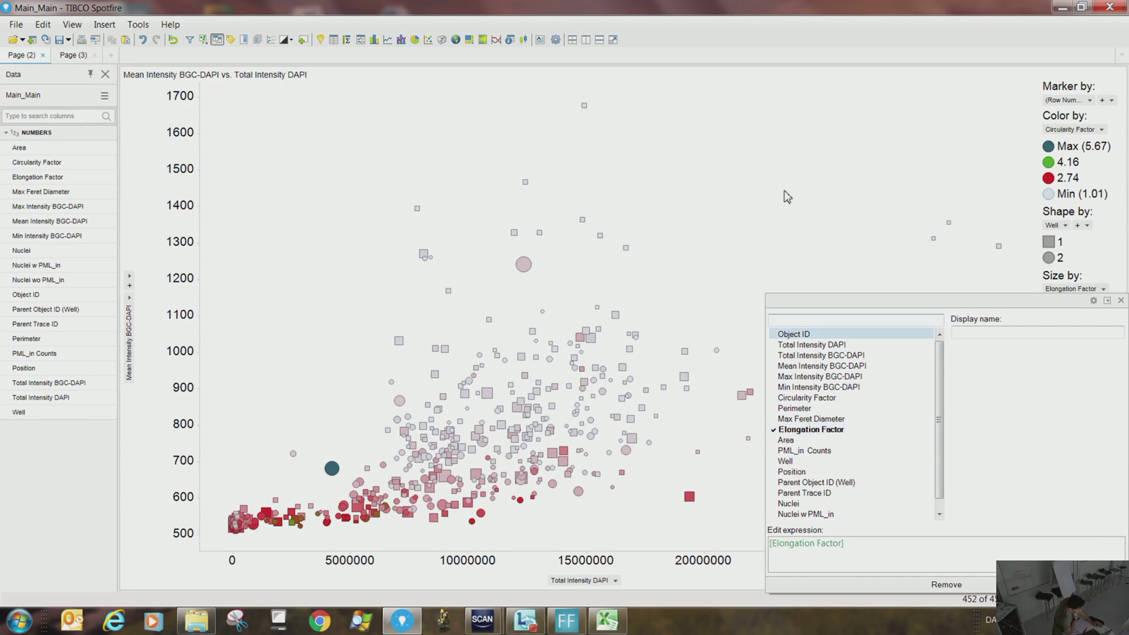
pyautogui.press('Escape')
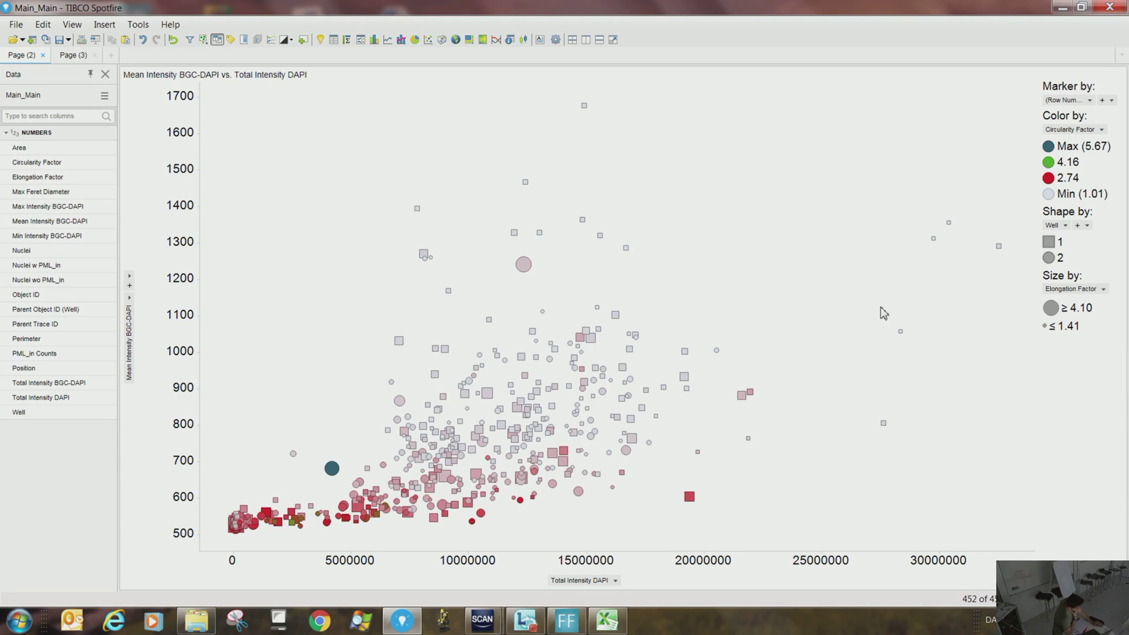
# Mark the large circle near 12.5 million, the dark teal circle and several other large markers, check the marked-row options, and clear the marking.
pyautogui.moveTo(522, 266)
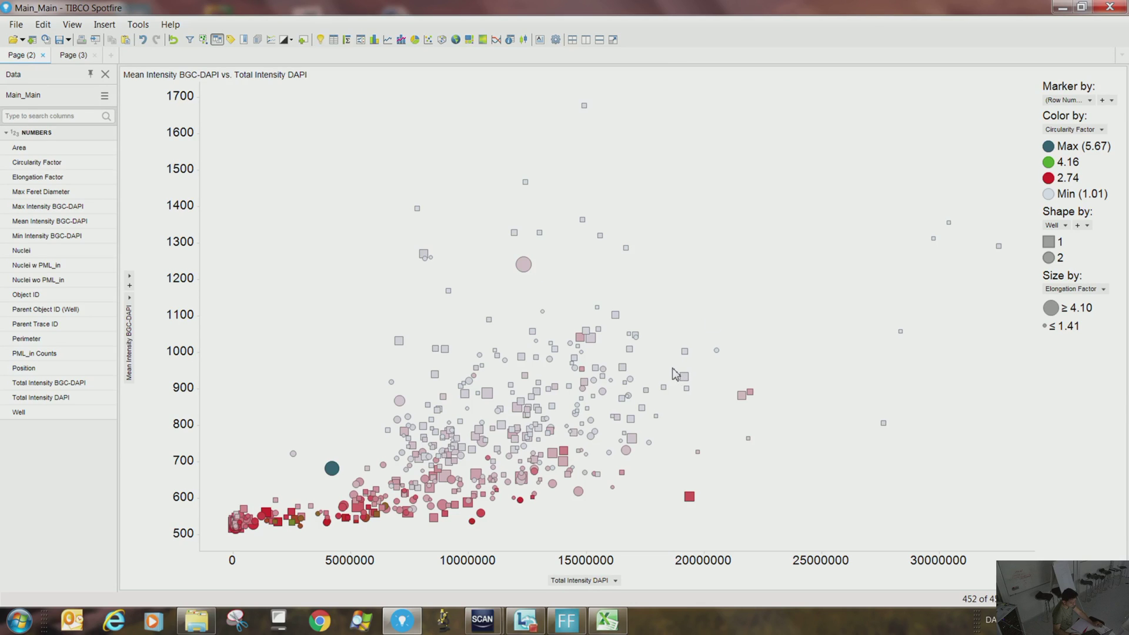
pyautogui.moveTo(512, 250); pyautogui.dragTo(543, 294)
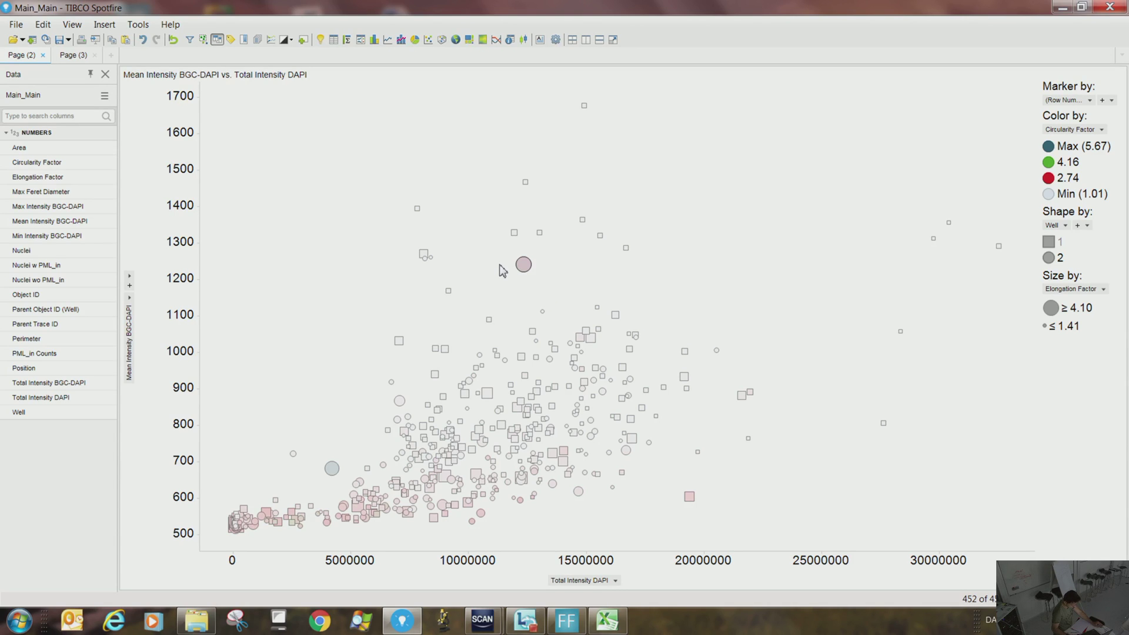
pyautogui.click(331, 468)
pyautogui.rightClick(741, 398)
pyautogui.moveTo(768, 385)
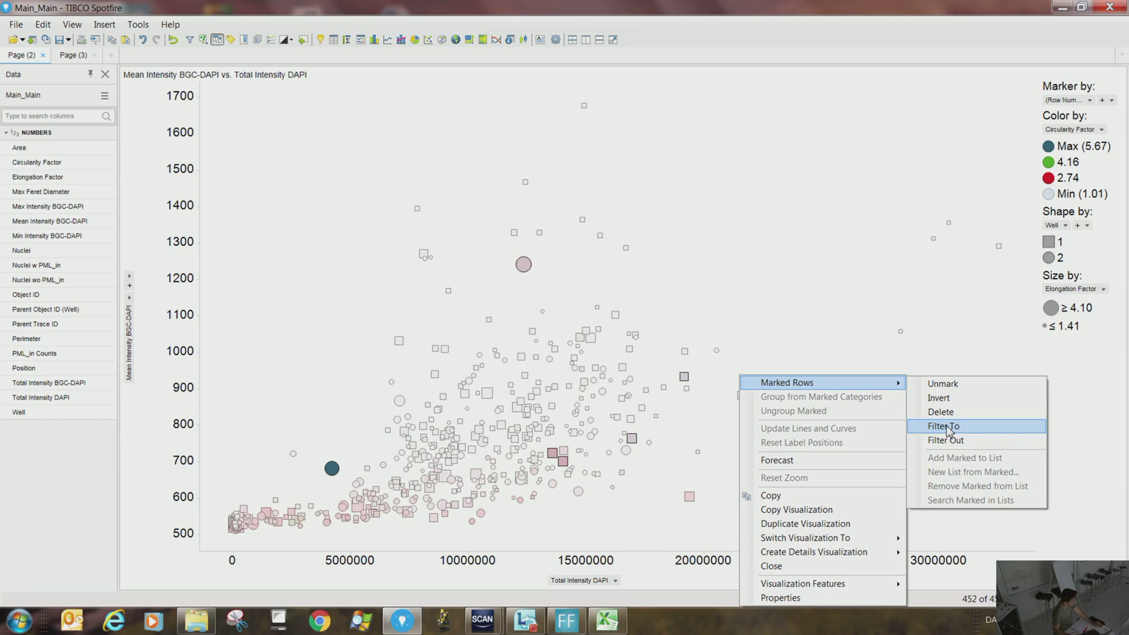
pyautogui.click(804, 256)
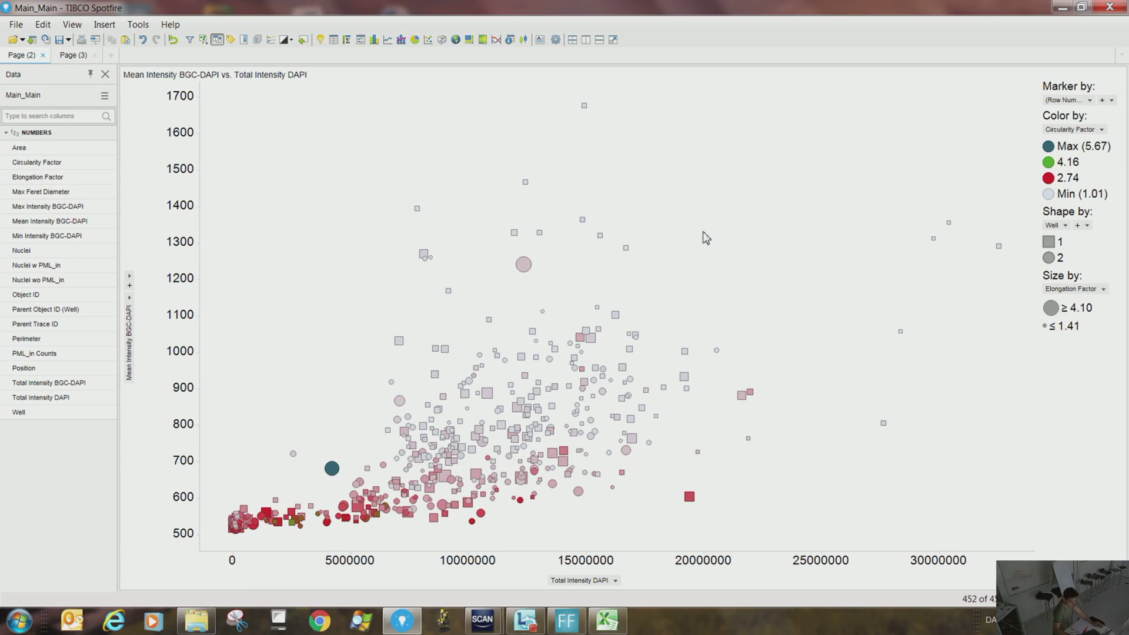
# Open the general properties of the scatter plot and close them without changes.
pyautogui.rightClick(755, 273)
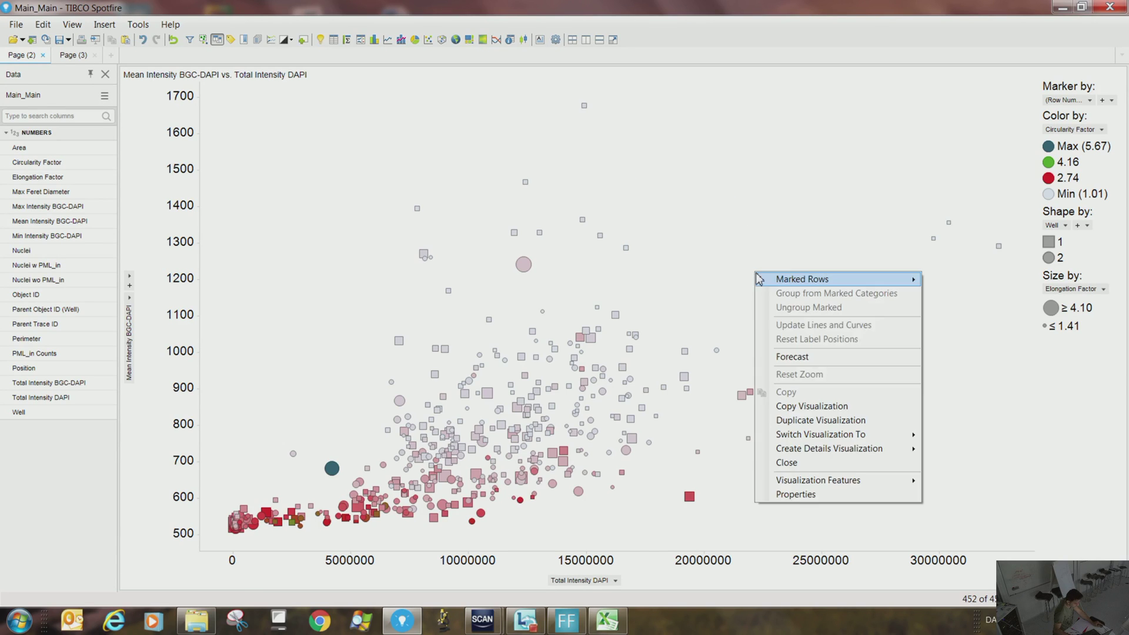
pyautogui.click(807, 496)
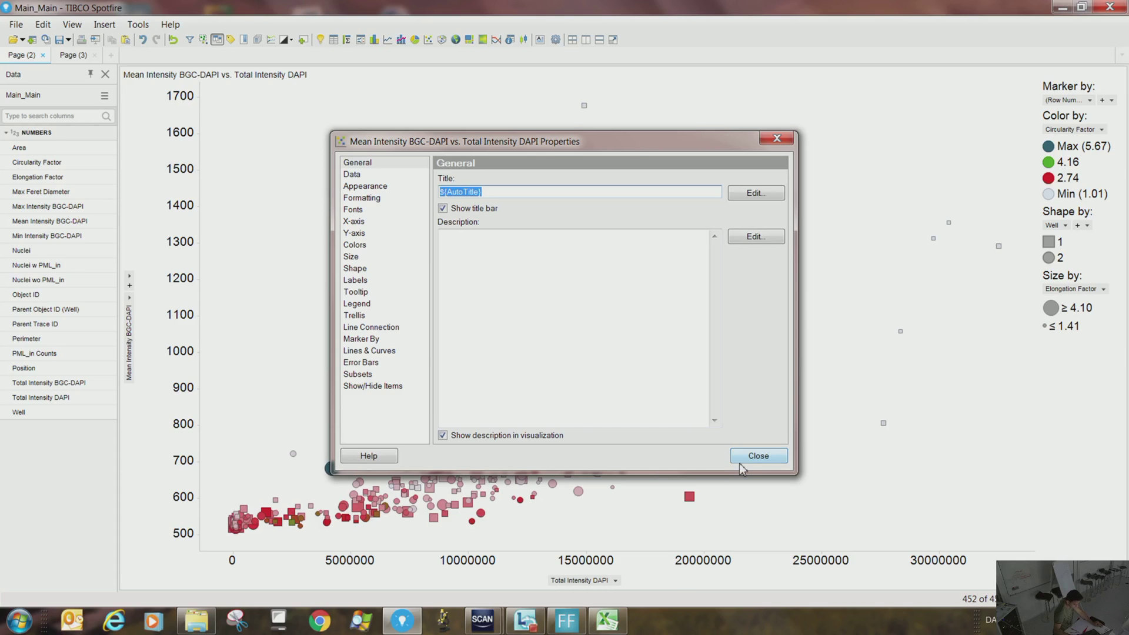
pyautogui.click(820, 454)
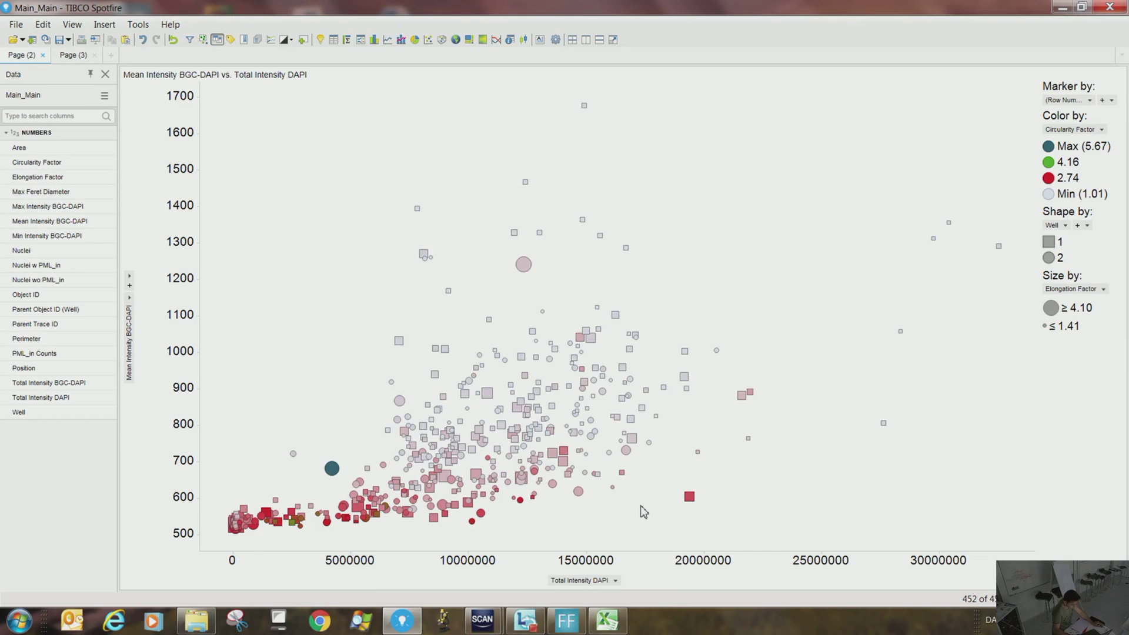
# Plot Total Intensity DAPI on the vertical axis against Well on the horizontal axis.
pyautogui.click(615, 581)
pyautogui.click(568, 506)
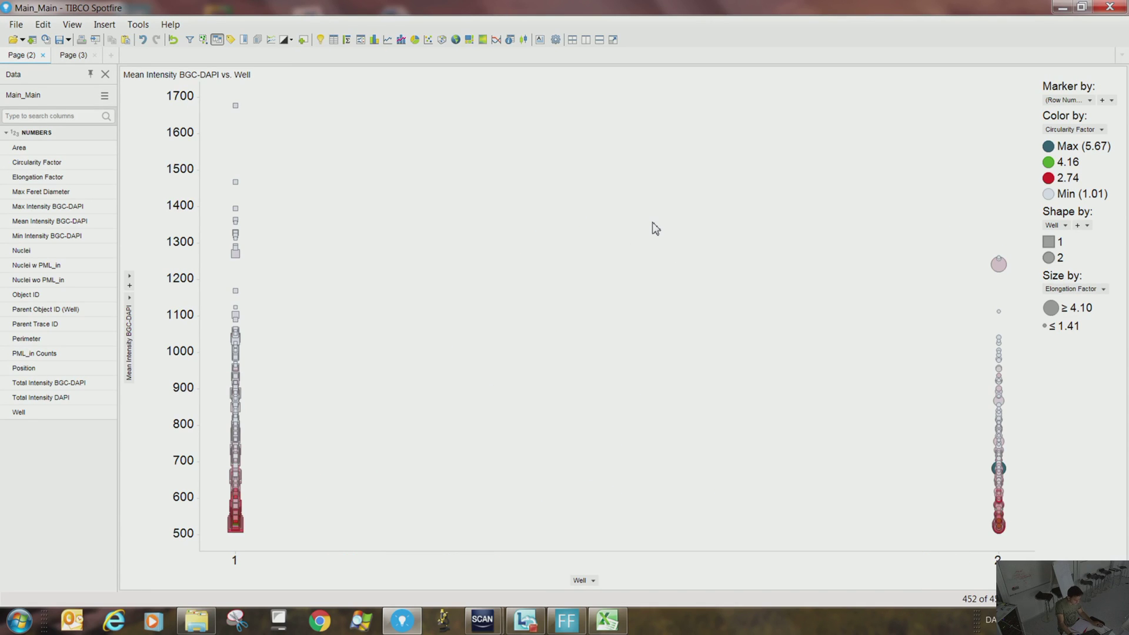
pyautogui.click(130, 299)
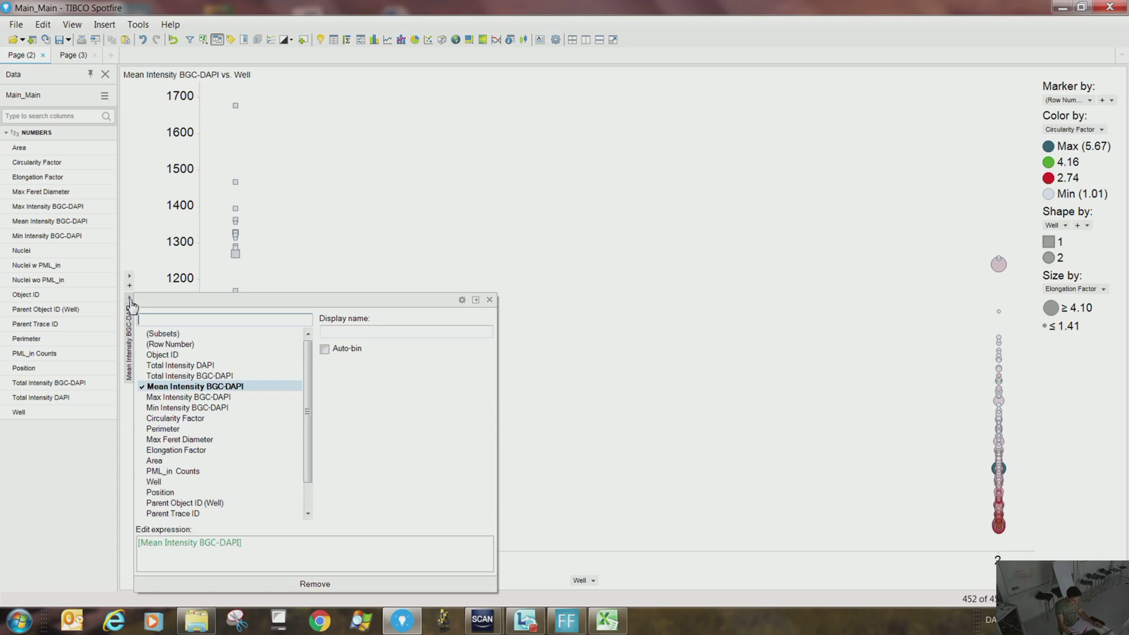
pyautogui.click(182, 365)
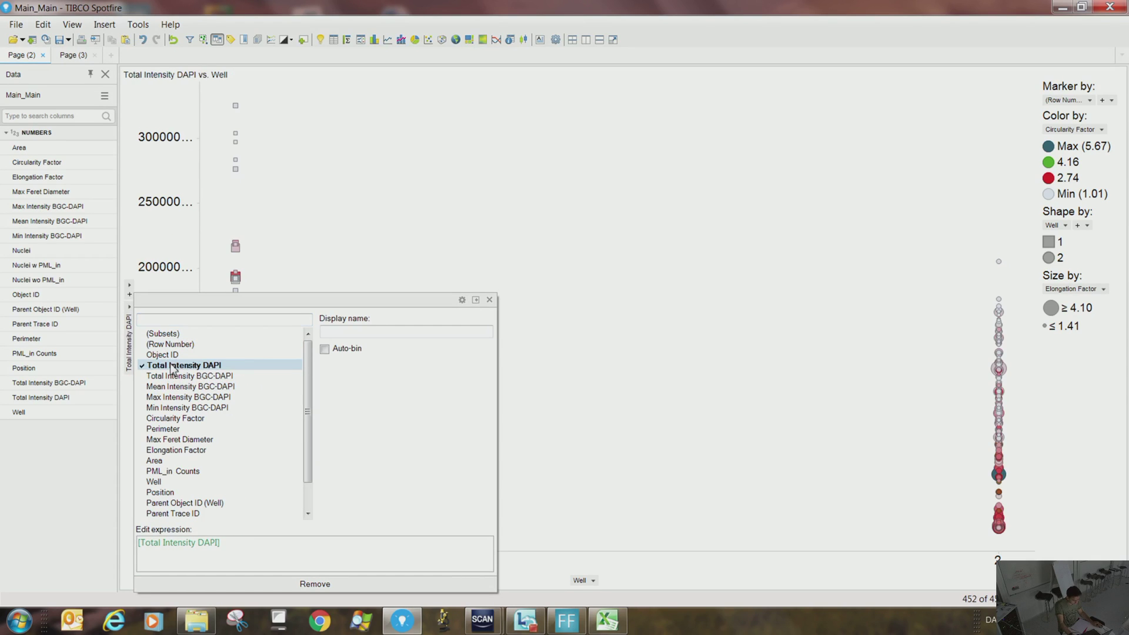
# Remove the Well shape mapping and the Elongation Factor size mapping from the scatter plot, setting both to None.
pyautogui.click(1066, 226)
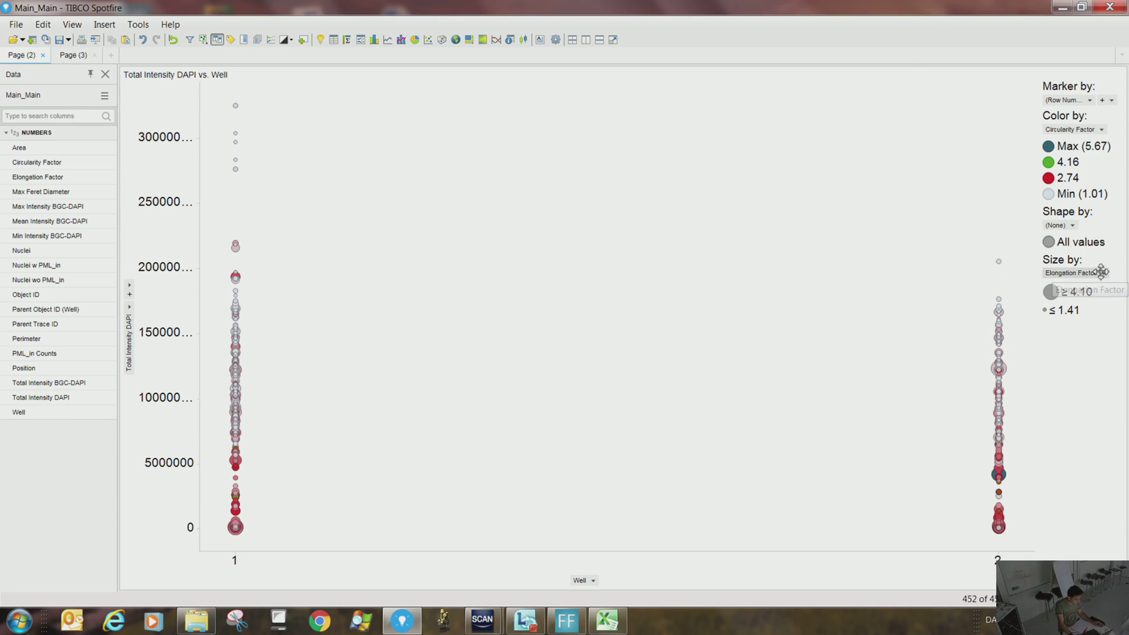
pyautogui.click(1073, 273)
pyautogui.click(916, 569)
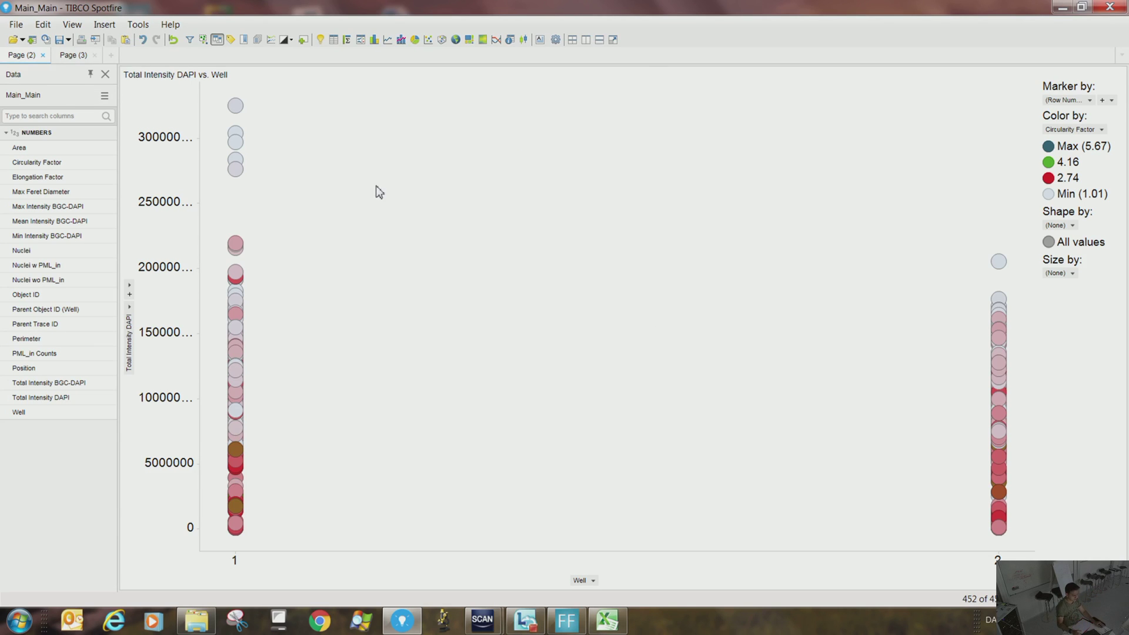
# Look through the scatter plot's formatting, font, axis and color properties, and increase the marker size slightly.
pyautogui.moveTo(223, 425)
pyautogui.rightClick(507, 249)
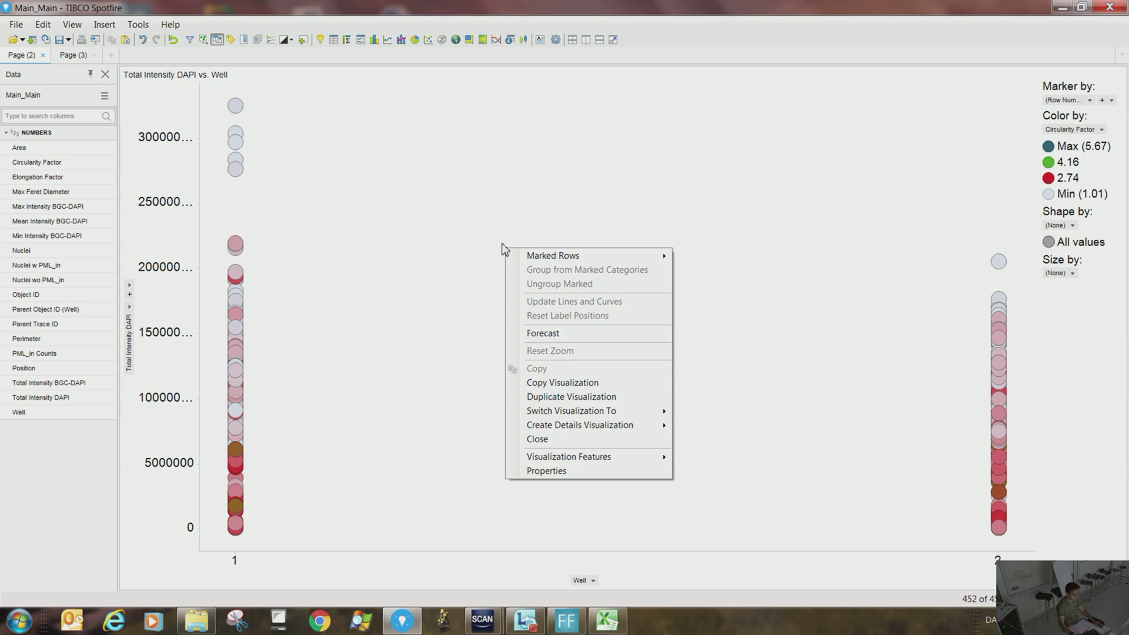
pyautogui.click(538, 471)
pyautogui.click(359, 198)
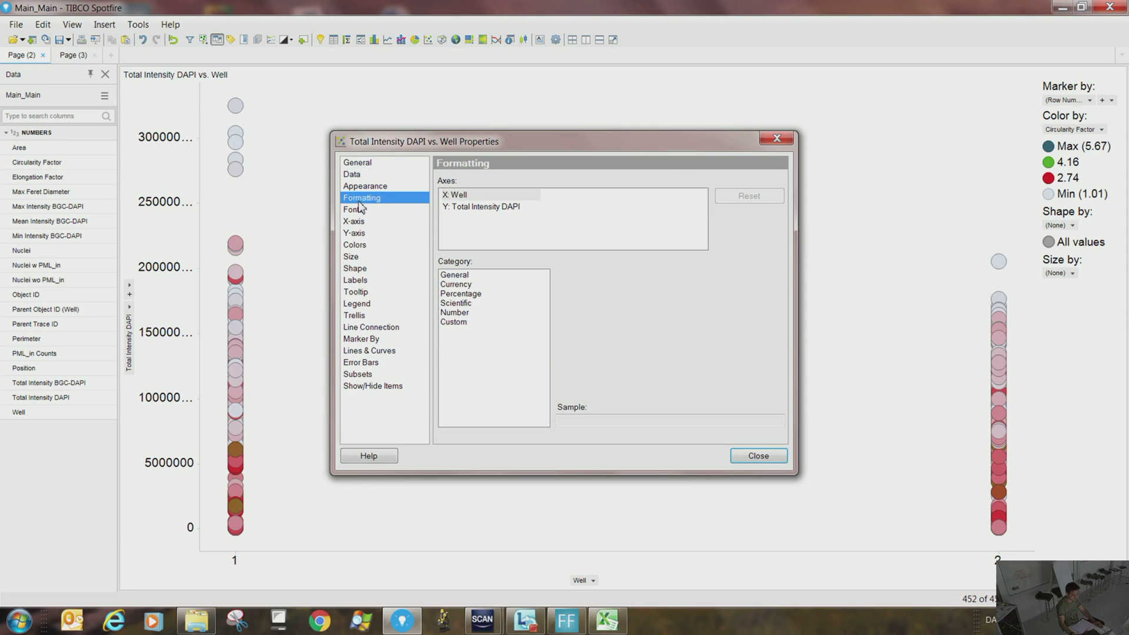
pyautogui.click(358, 211)
pyautogui.click(357, 222)
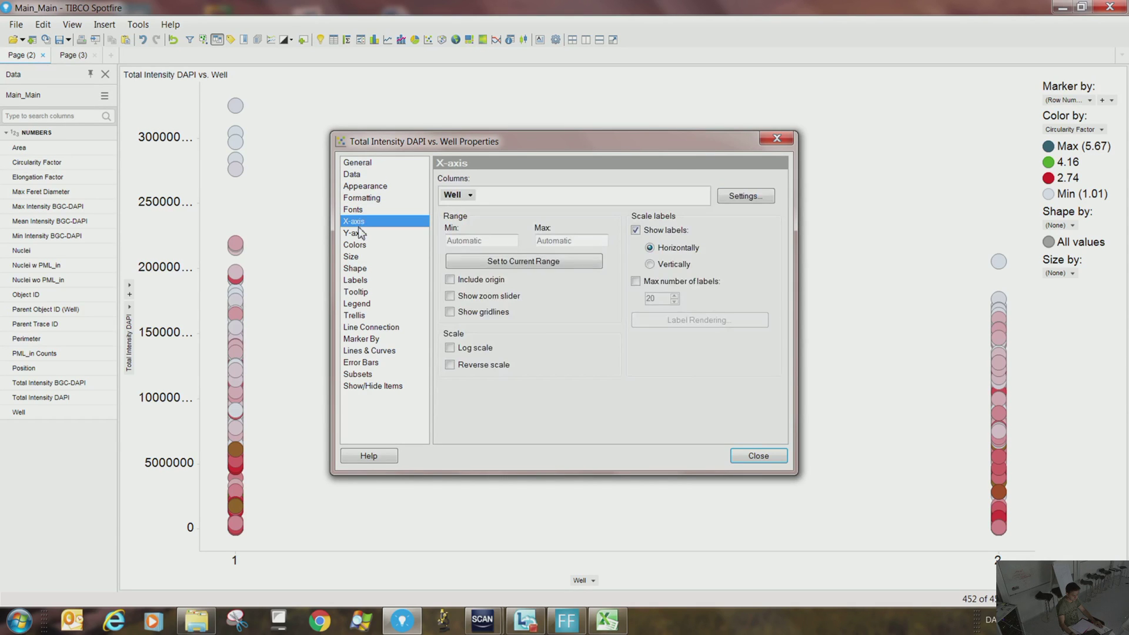
pyautogui.click(357, 233)
pyautogui.click(358, 247)
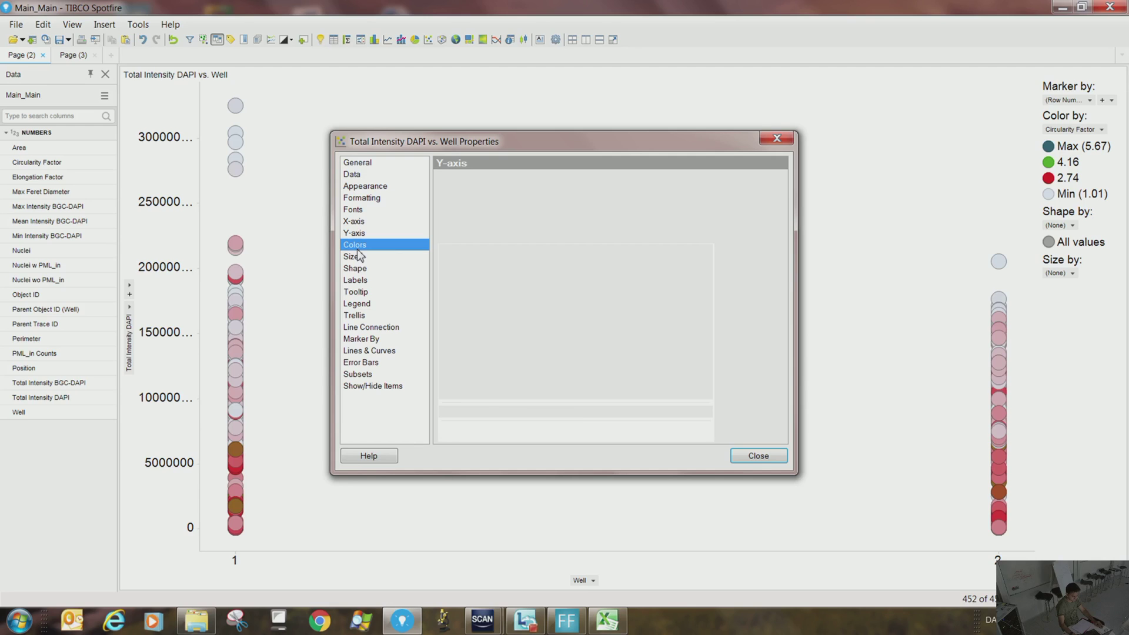
pyautogui.click(358, 258)
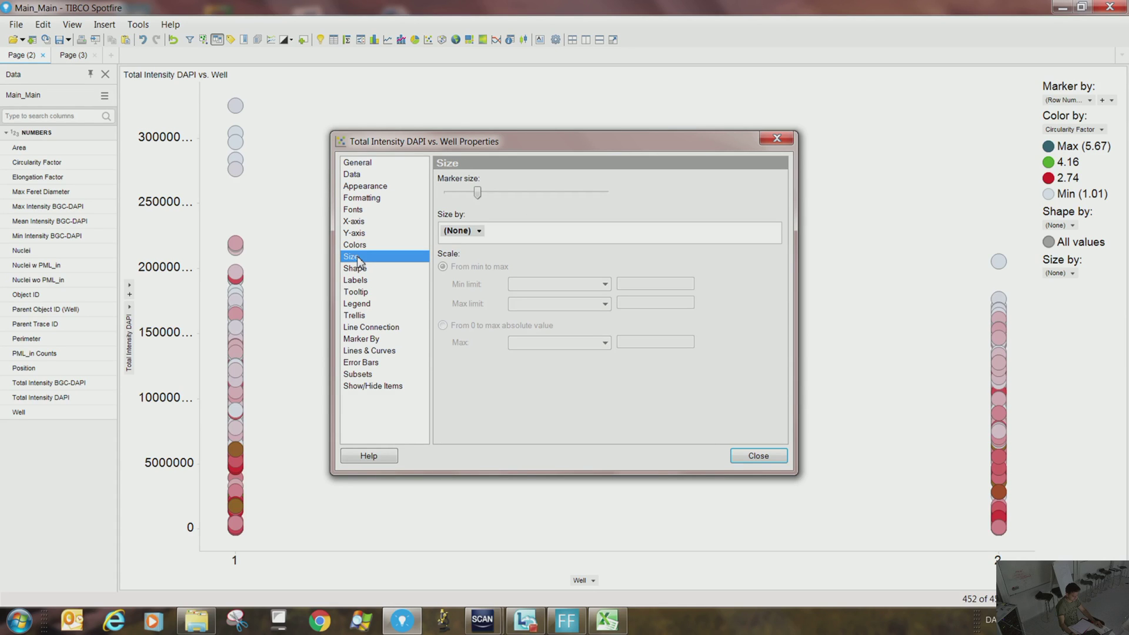
pyautogui.moveTo(478, 194)
pyautogui.mouseDown()
pyautogui.moveTo(461, 194)
pyautogui.moveTo(485, 210)
pyautogui.mouseUp()
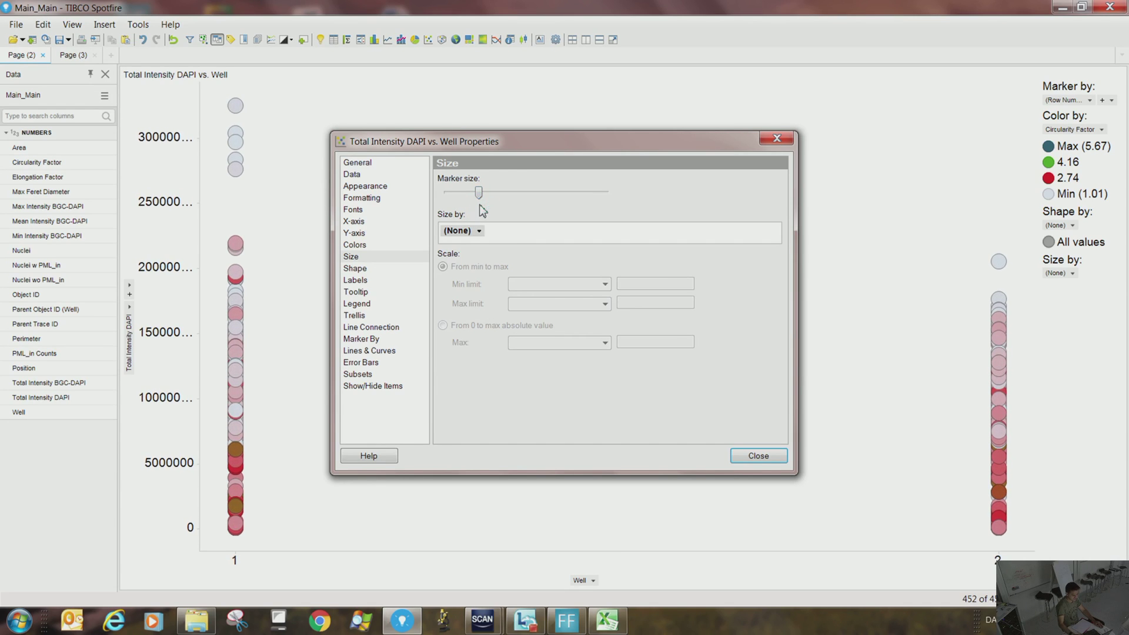
pyautogui.click(767, 457)
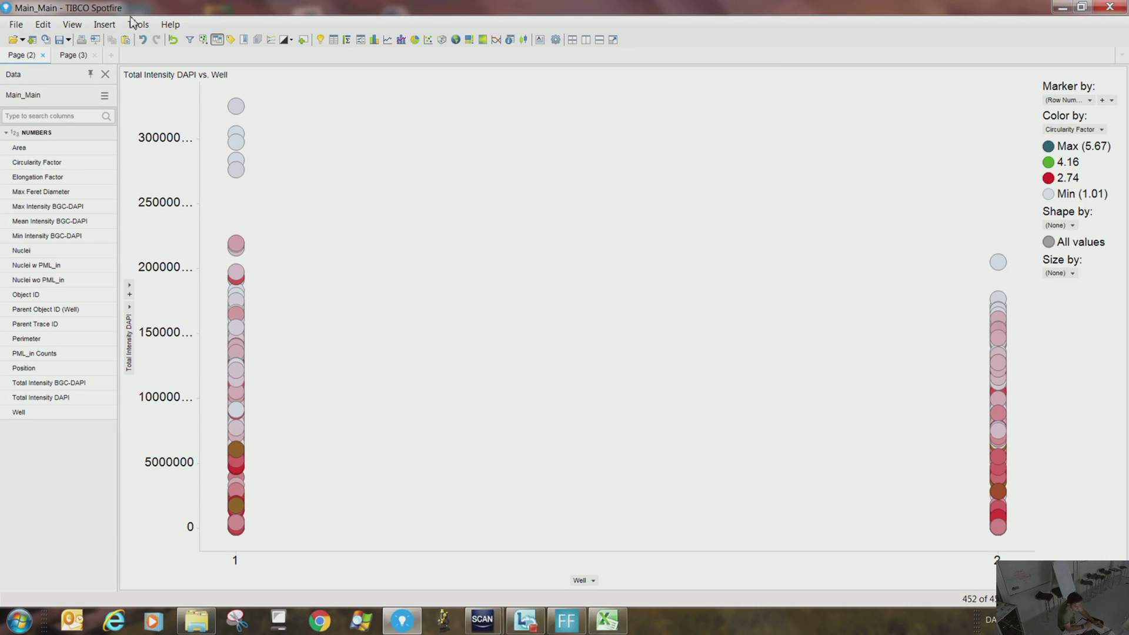
# Insert a calculated column using the recent expression Rand(1).
pyautogui.click(103, 27)
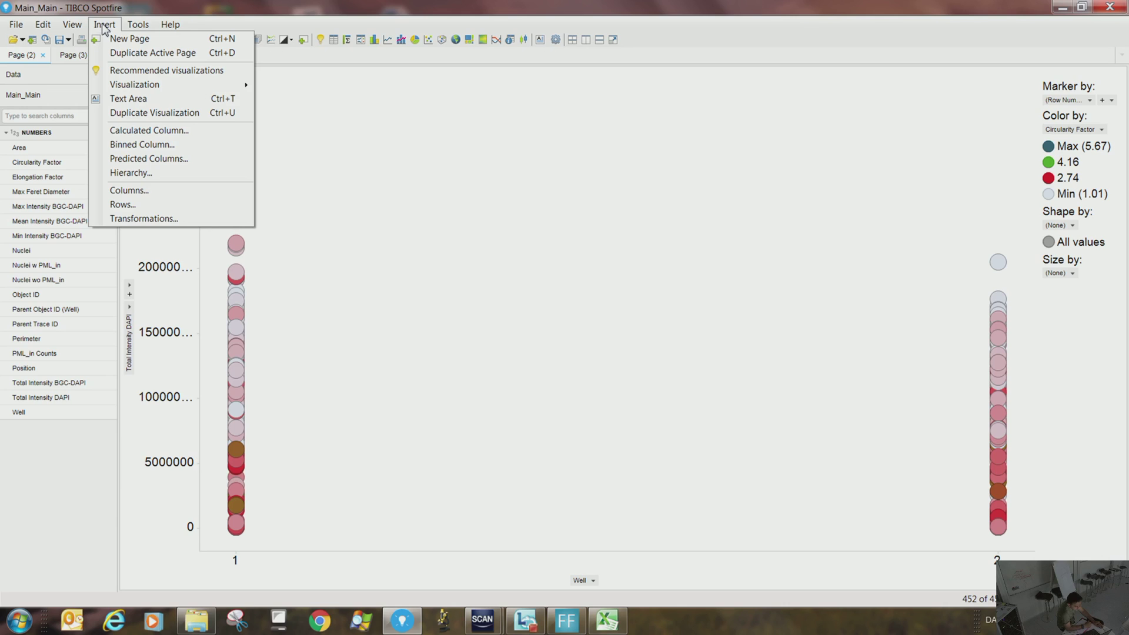
pyautogui.click(150, 130)
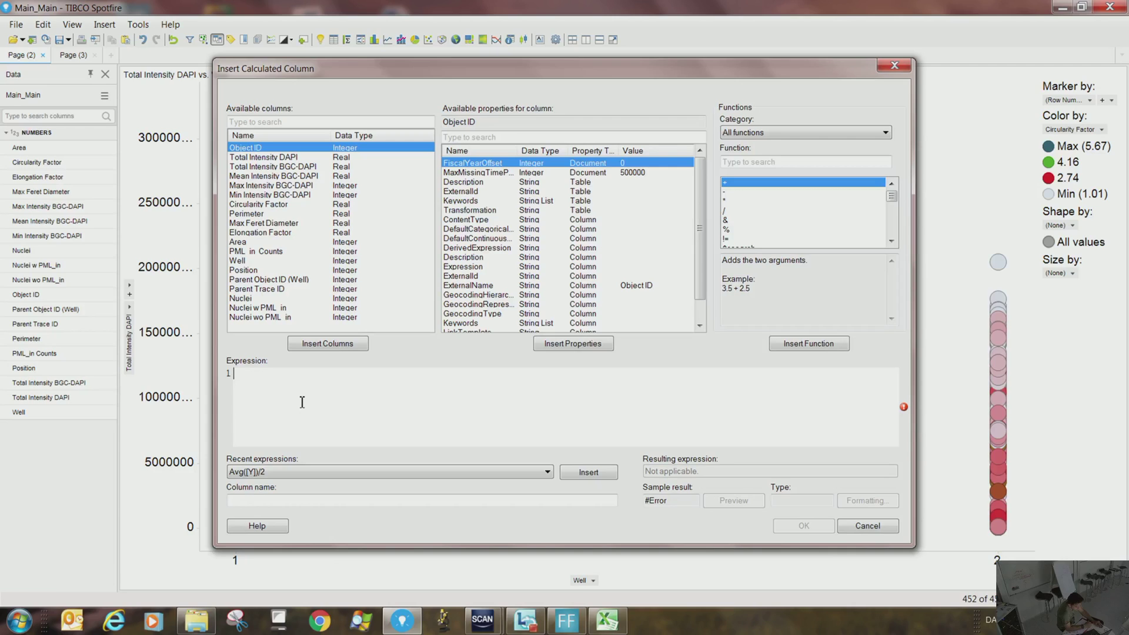
pyautogui.click(305, 468)
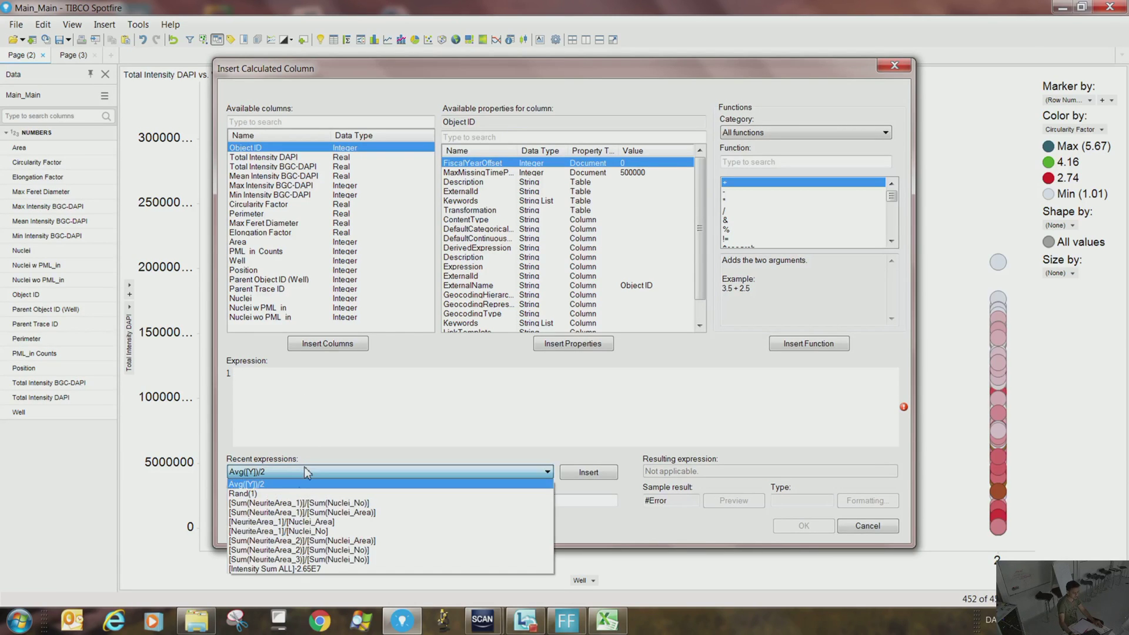
pyautogui.click(281, 493)
pyautogui.click(590, 472)
pyautogui.press('Left')
pyautogui.press('Left')
pyautogui.write('0')
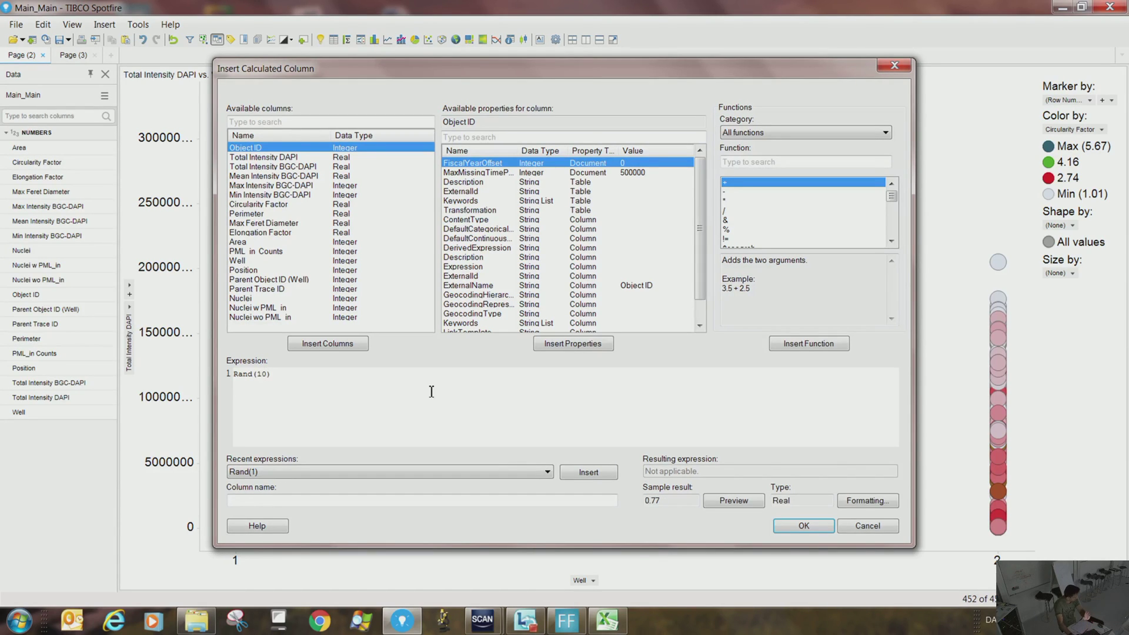
pyautogui.press('BackSpace')
pyautogui.click(278, 374)
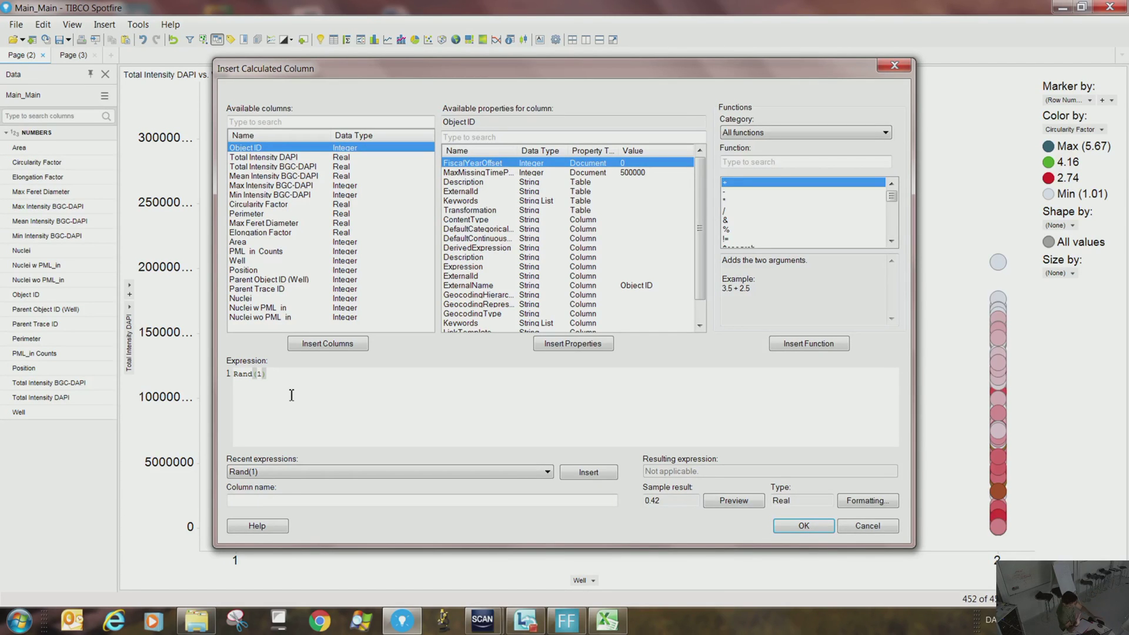
pyautogui.click(810, 531)
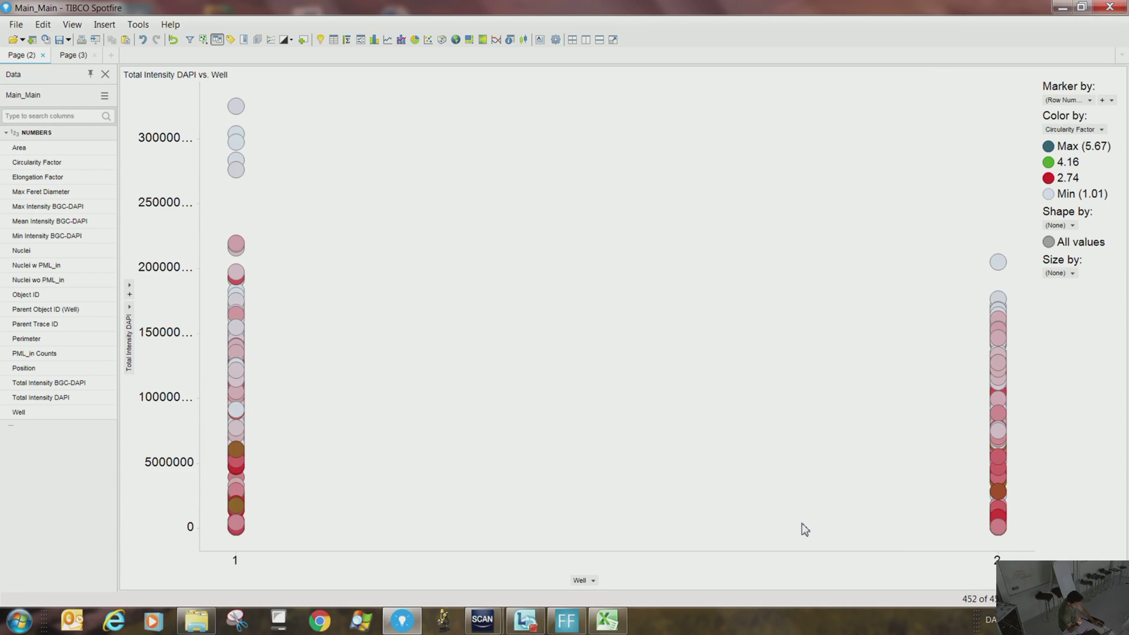
# Add a new page with a table of the Main_Main data and examine the Rand(1) column.
pyautogui.click(111, 55)
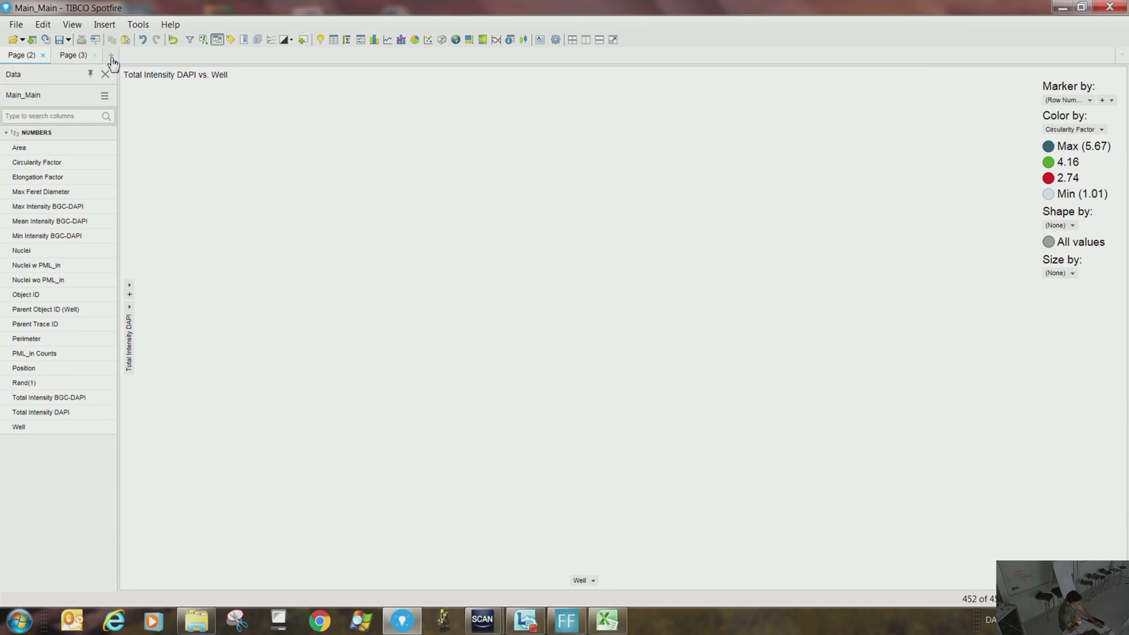
pyautogui.click(330, 38)
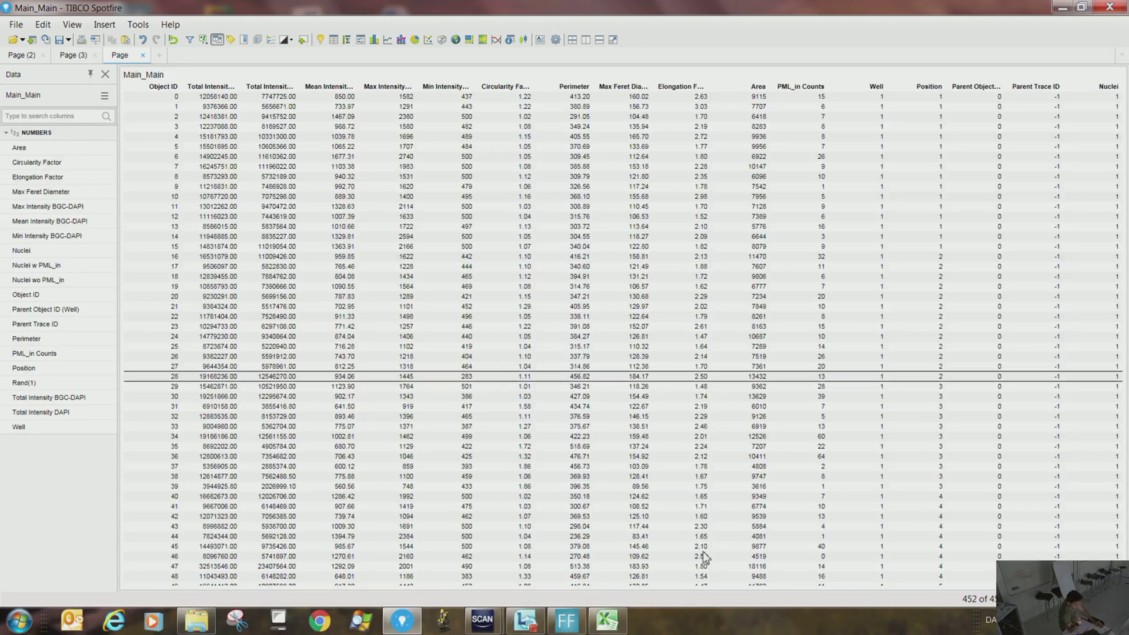
pyautogui.moveTo(629, 580); pyautogui.dragTo(961, 581)
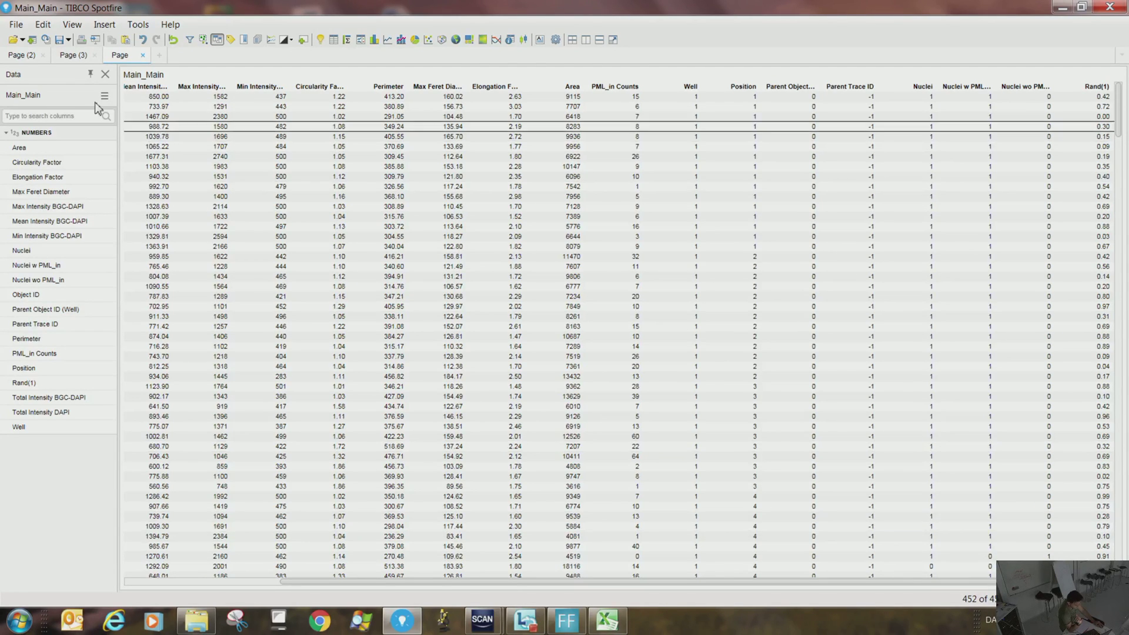
# Return to Page (2) and set the scatter plot's horizontal axis to the Rand(1) column.
pyautogui.moveTo(77, 60); pyautogui.dragTo(76, 56)
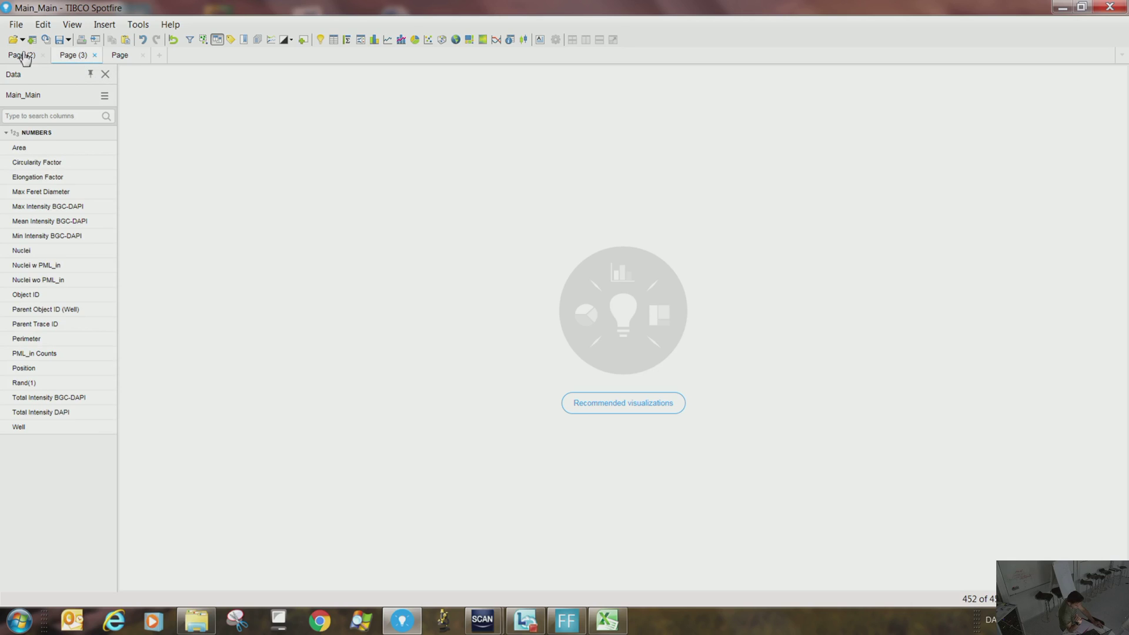
pyautogui.click(23, 55)
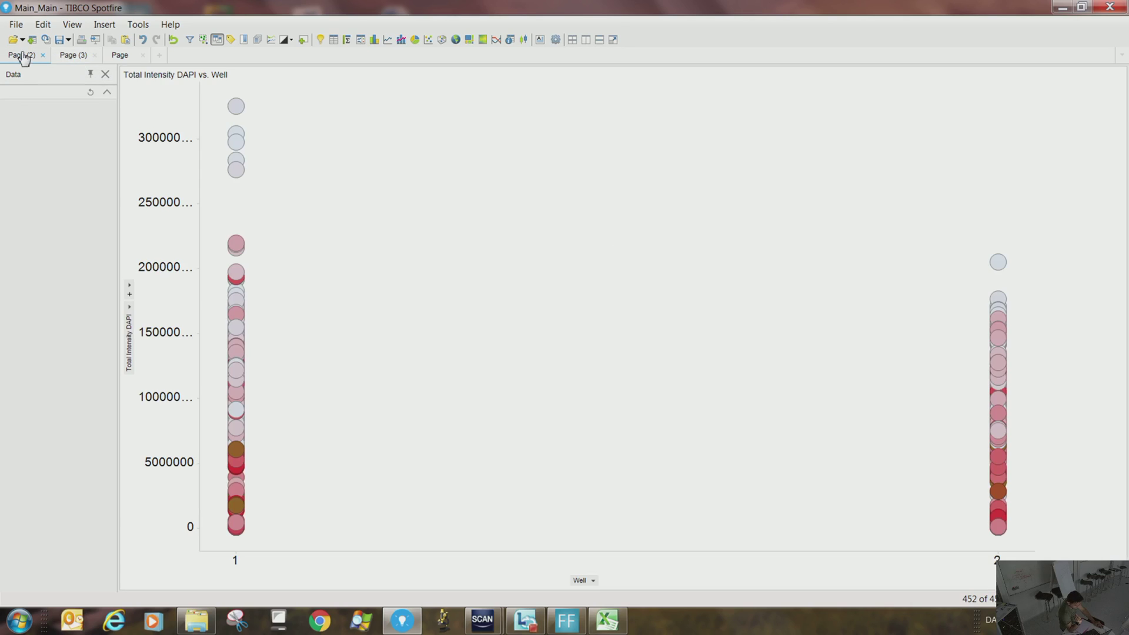
pyautogui.click(595, 581)
pyautogui.scroll(-2, 603, 523)
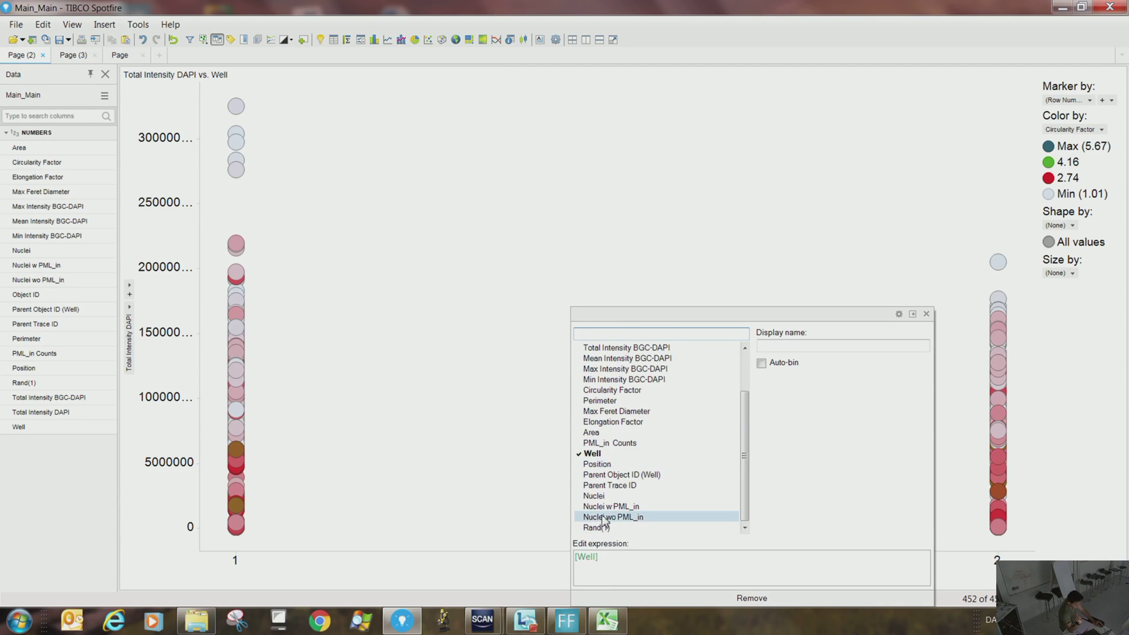
pyautogui.click(599, 527)
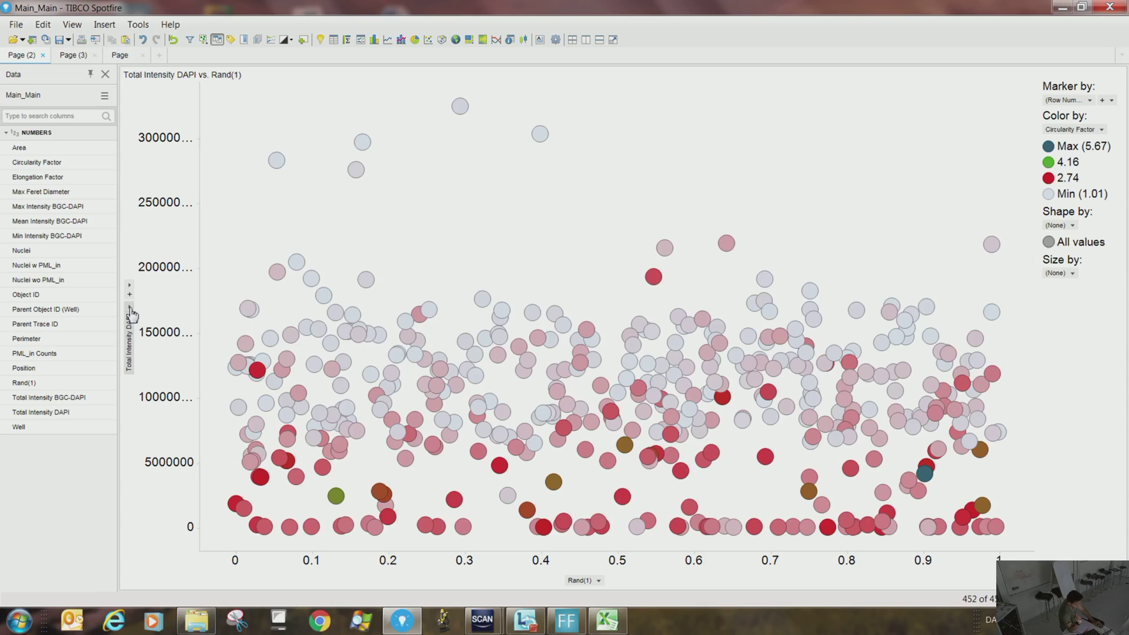
# Trellis the scatter plot into columns by Well.
pyautogui.rightClick(569, 252)
pyautogui.click(600, 468)
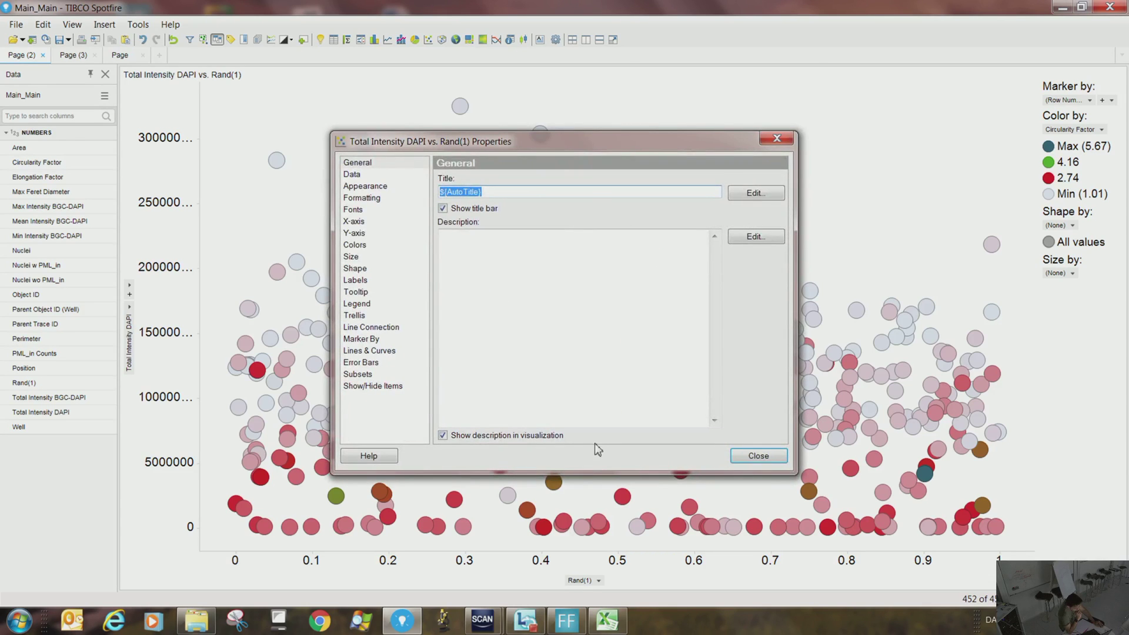
pyautogui.click(373, 316)
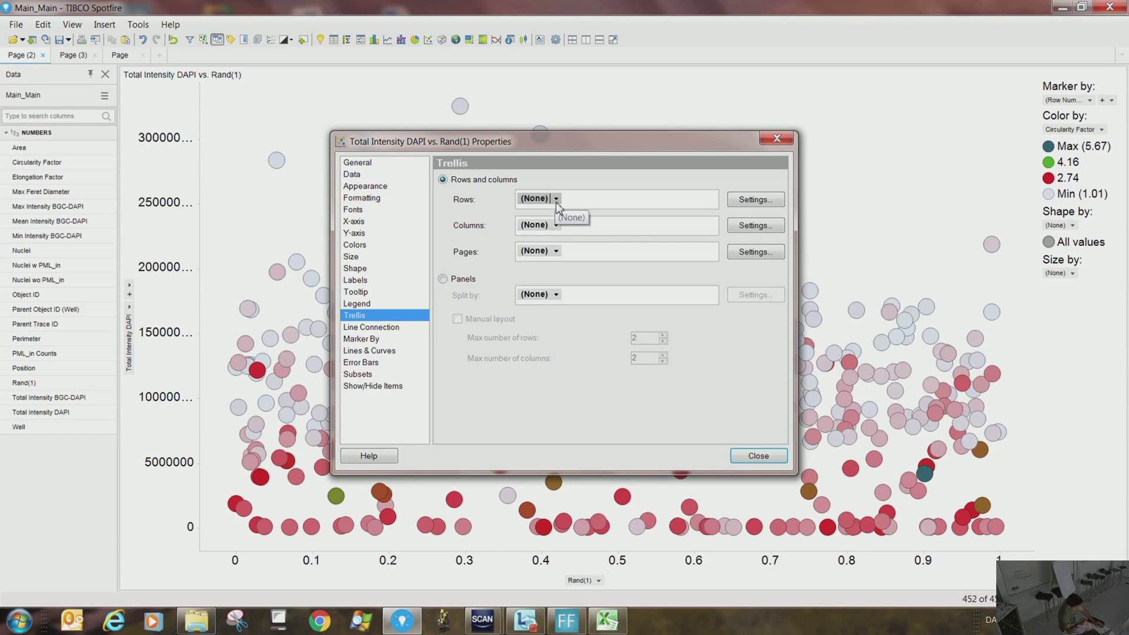
pyautogui.click(555, 227)
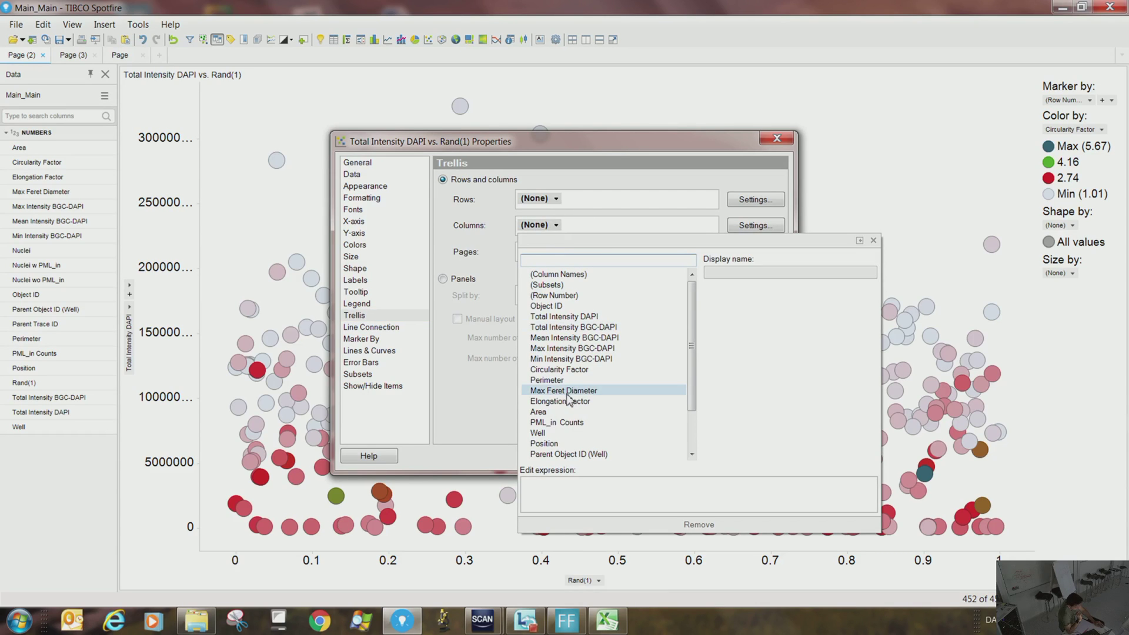
pyautogui.click(556, 444)
pyautogui.click(552, 434)
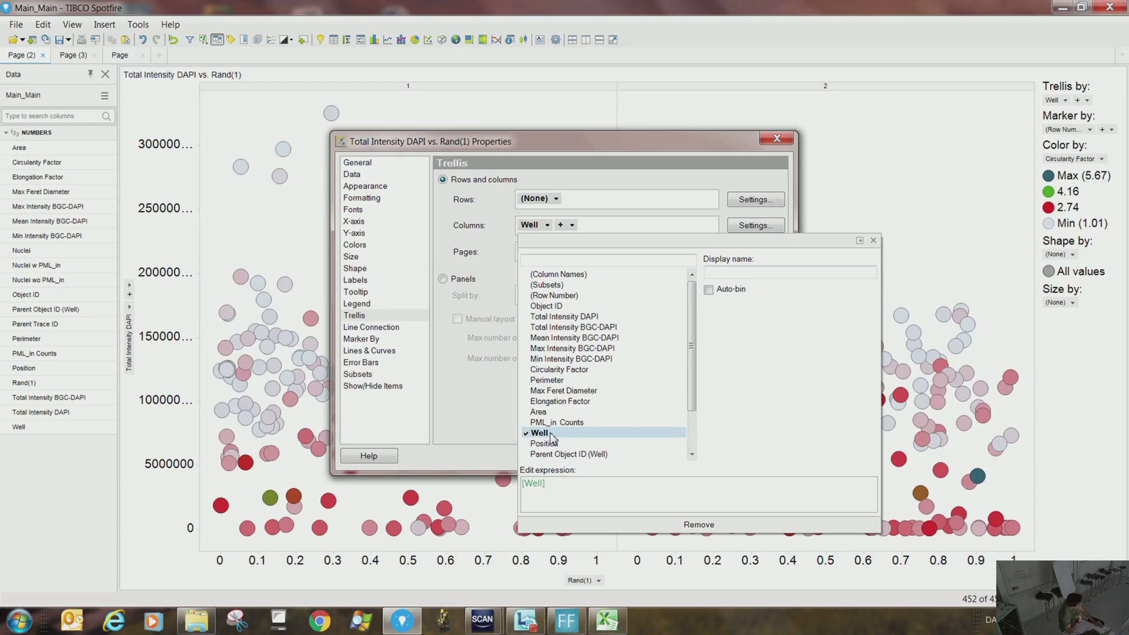
pyautogui.click(739, 164)
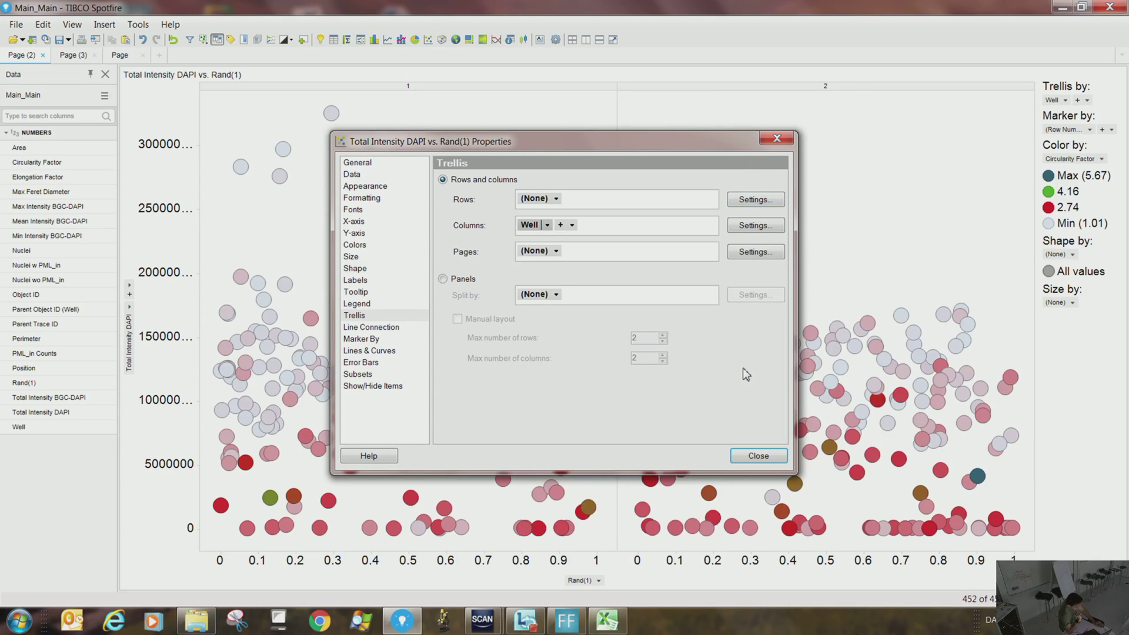
pyautogui.click(758, 456)
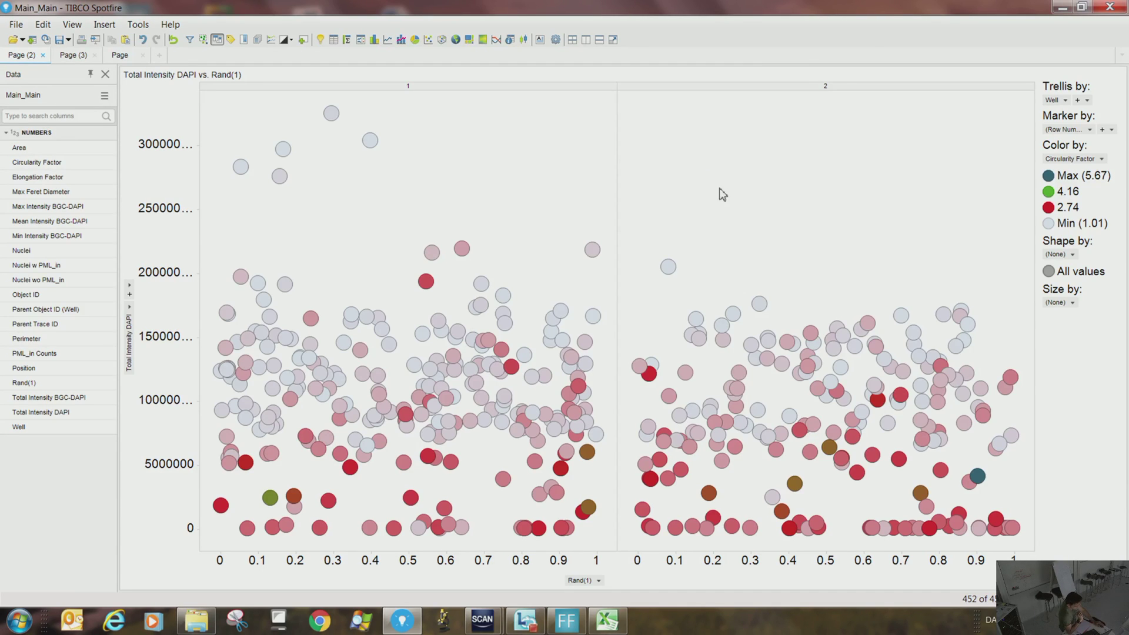
# Set the trellised scatter plot's vertical axis to Mean Intensity BGC-DAPI.
pyautogui.click(134, 307)
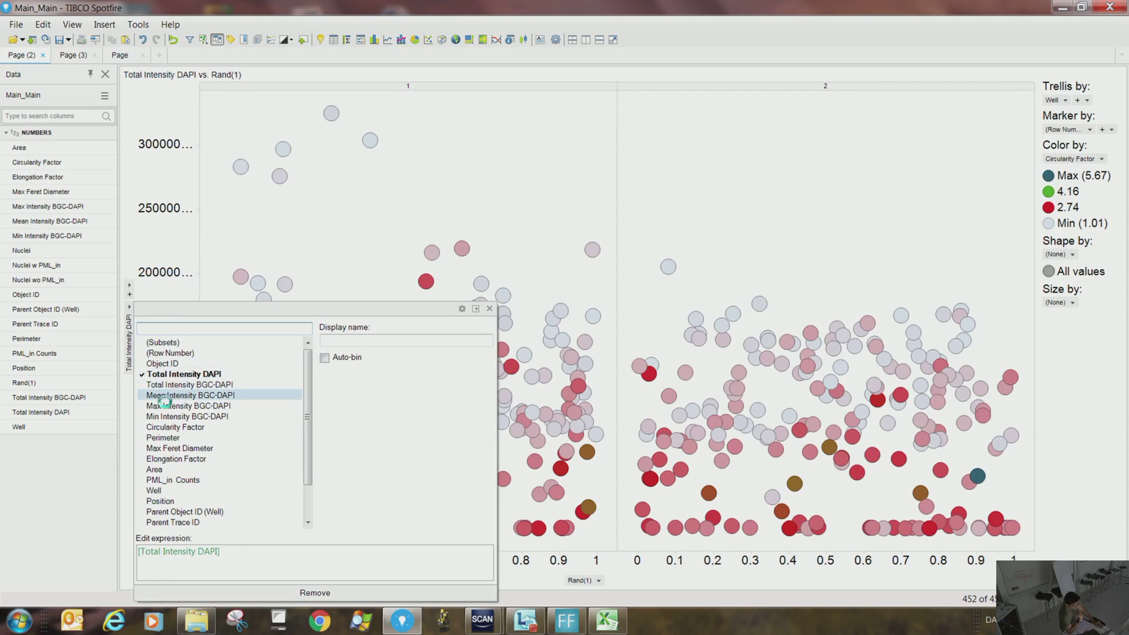
pyautogui.click(169, 396)
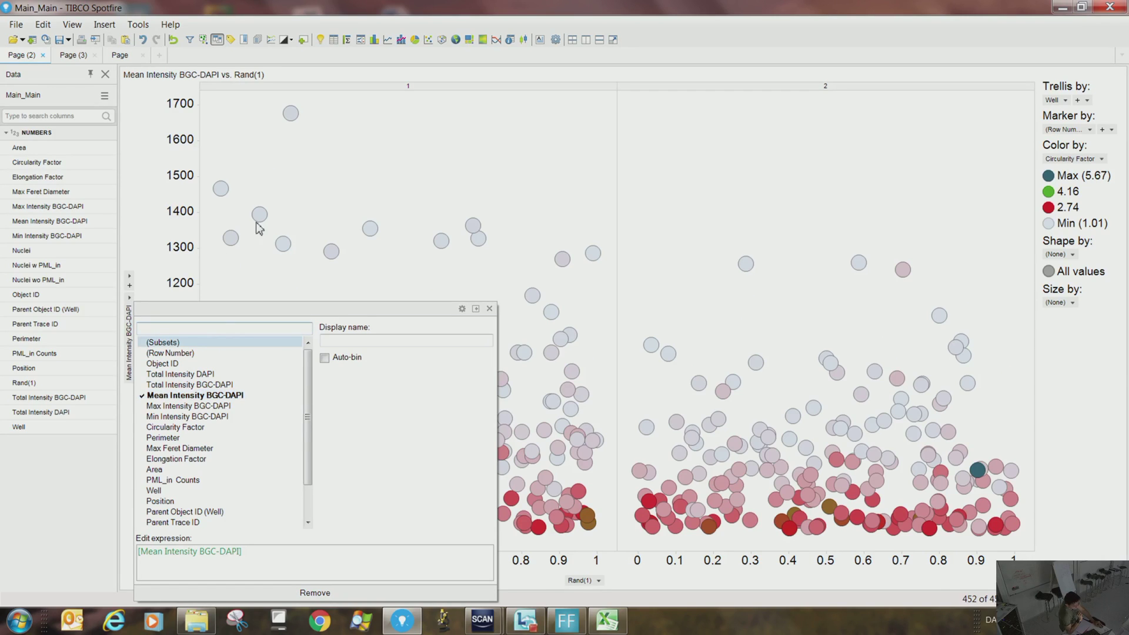
pyautogui.click(313, 170)
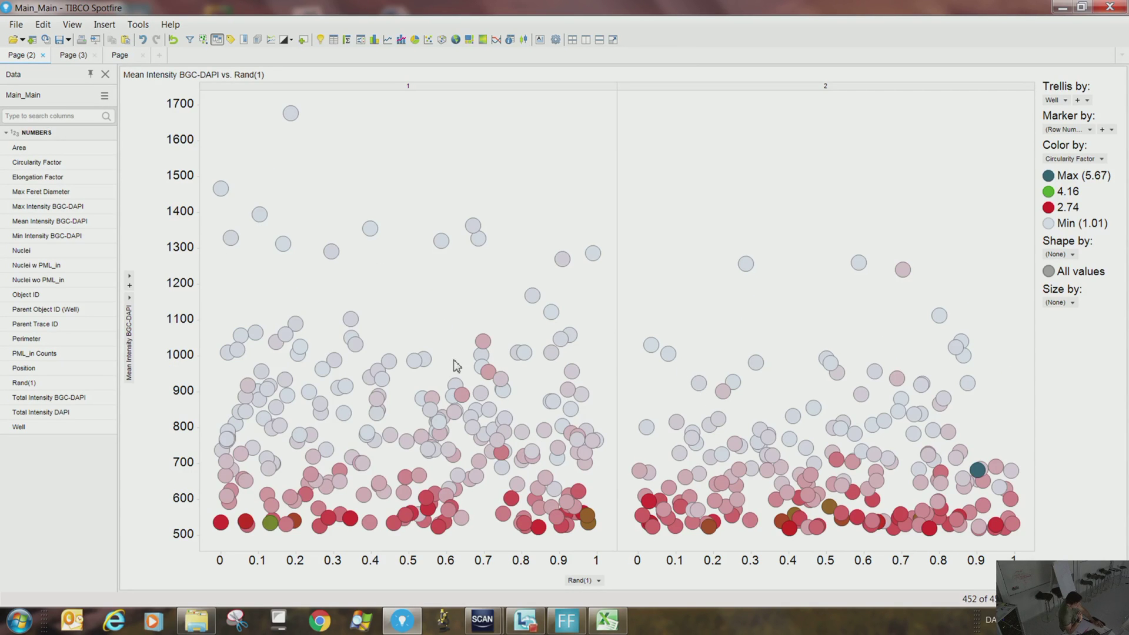
# Set the scatter plot's vertical axis to PML_in Counts and show its horizontal reference line.
pyautogui.click(129, 303)
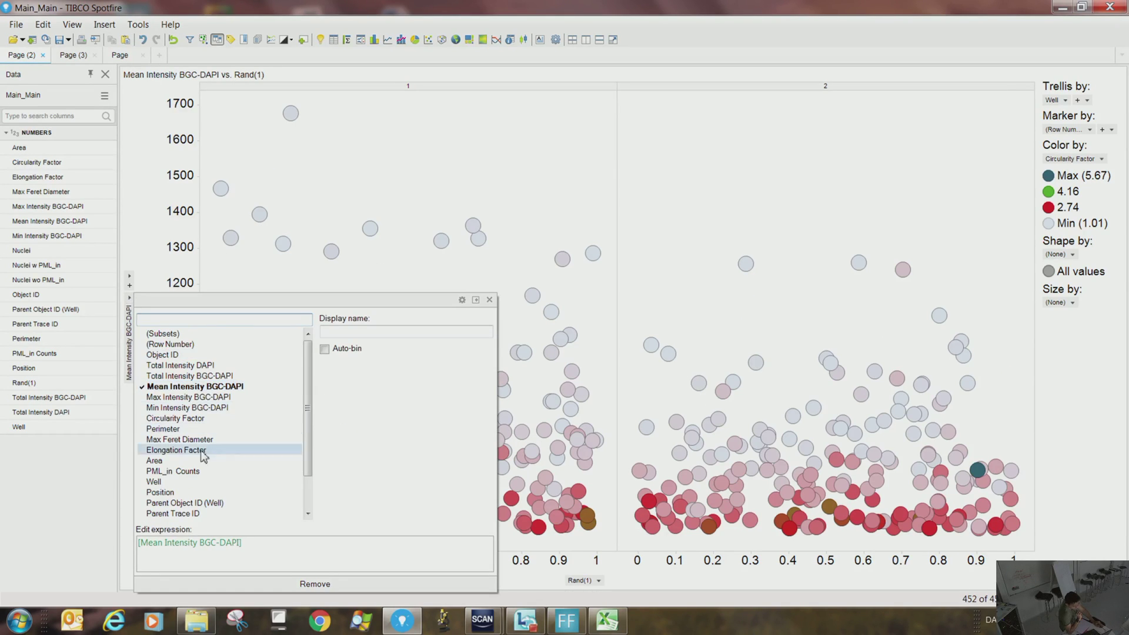
pyautogui.click(198, 471)
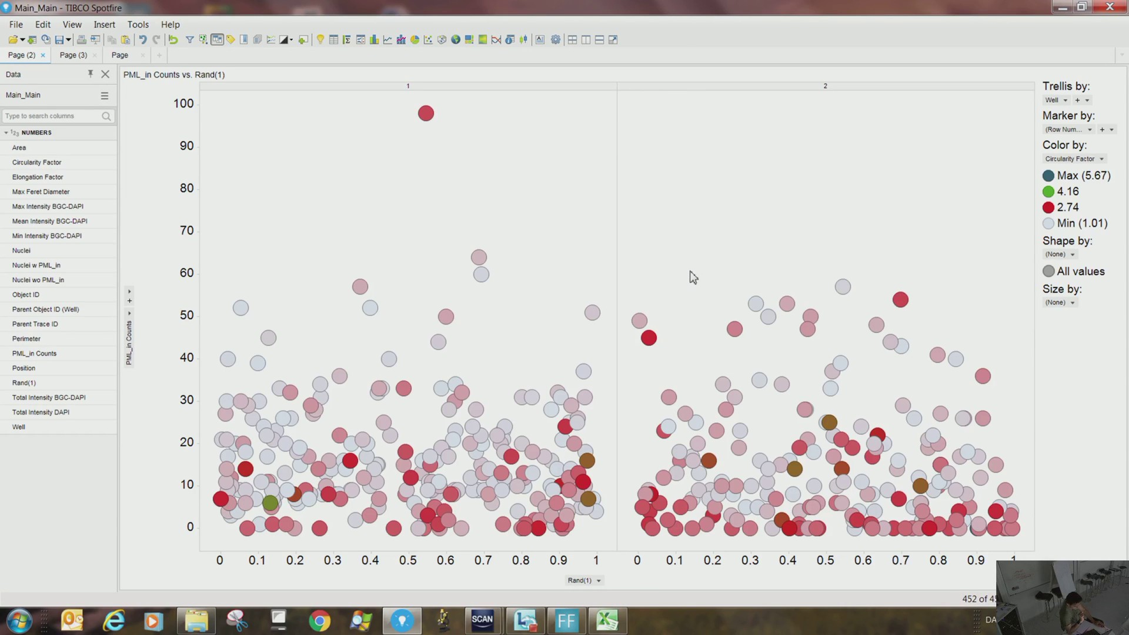
pyautogui.rightClick(661, 277)
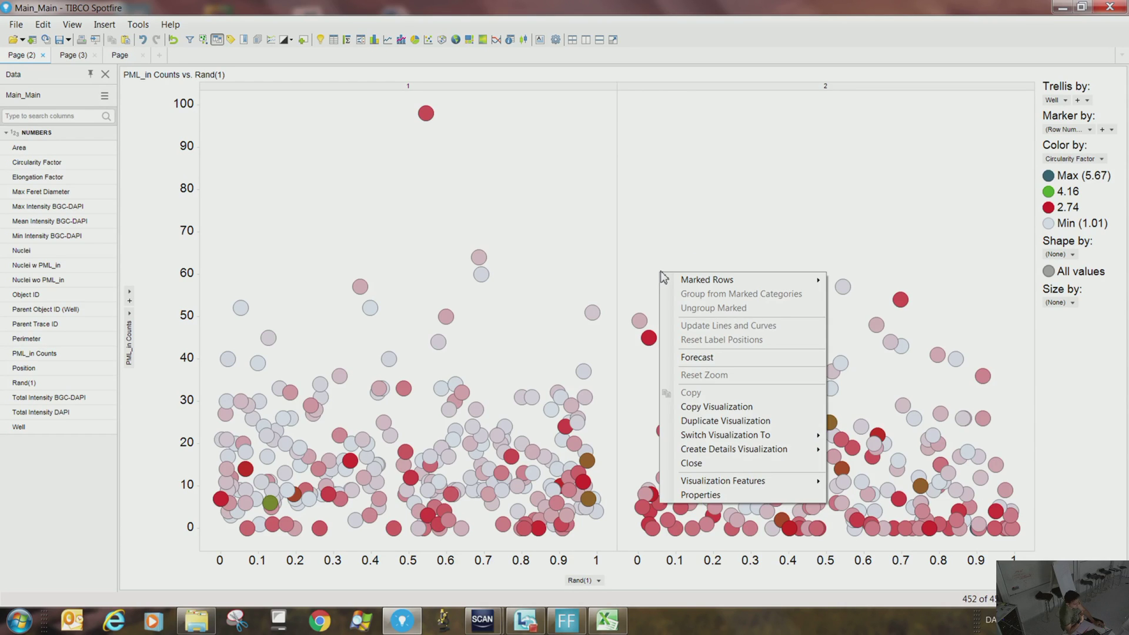
pyautogui.click(700, 496)
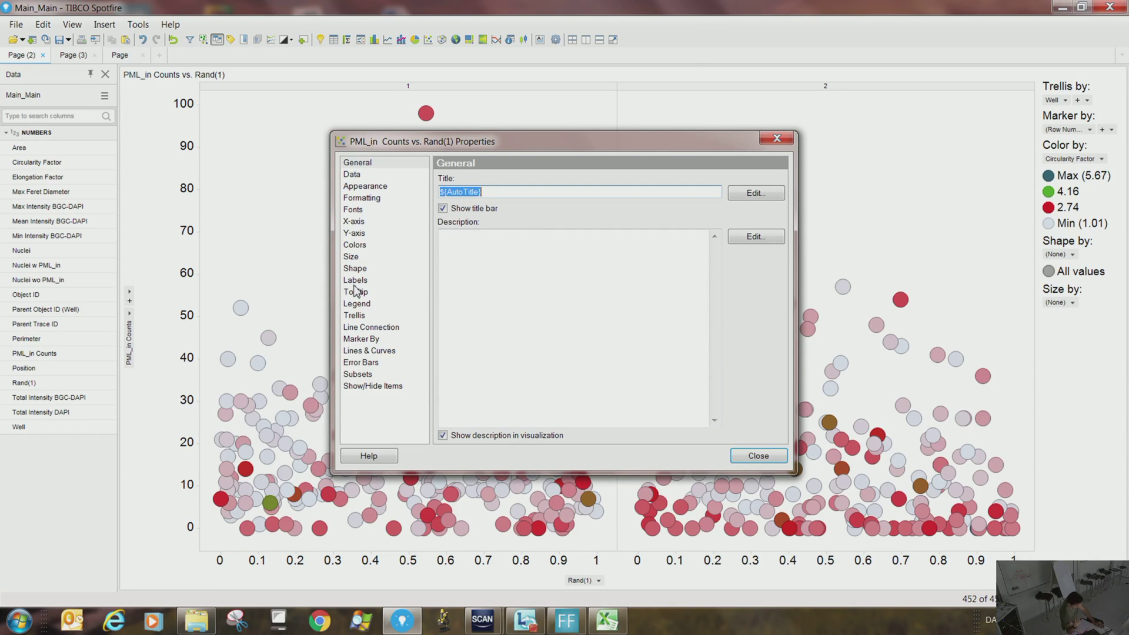
pyautogui.click(365, 351)
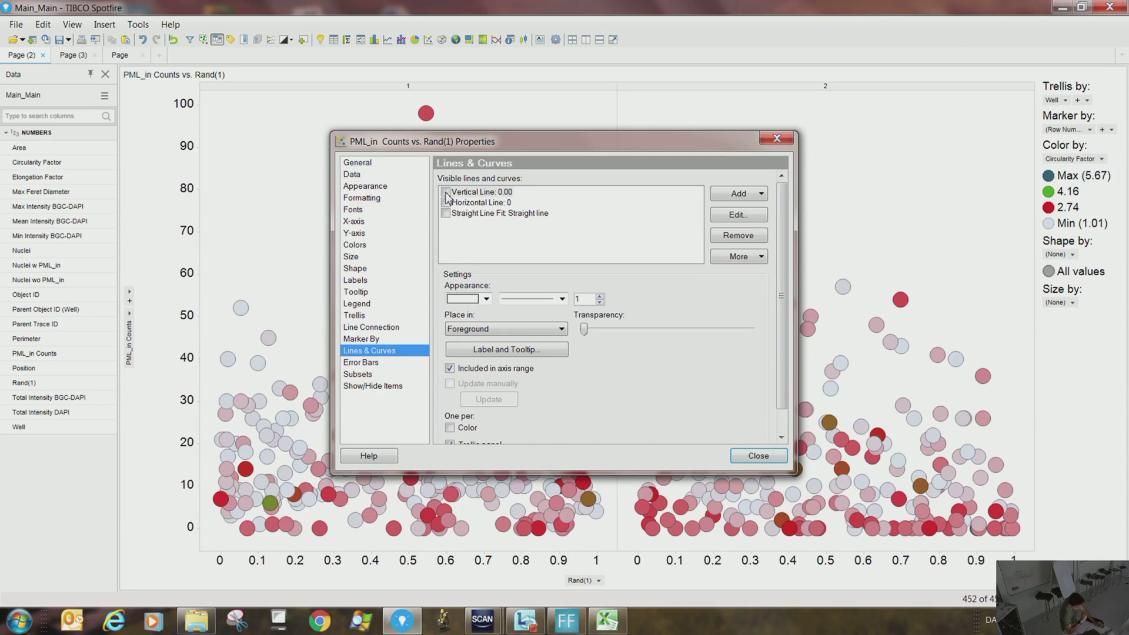
pyautogui.click(446, 203)
pyautogui.click(738, 194)
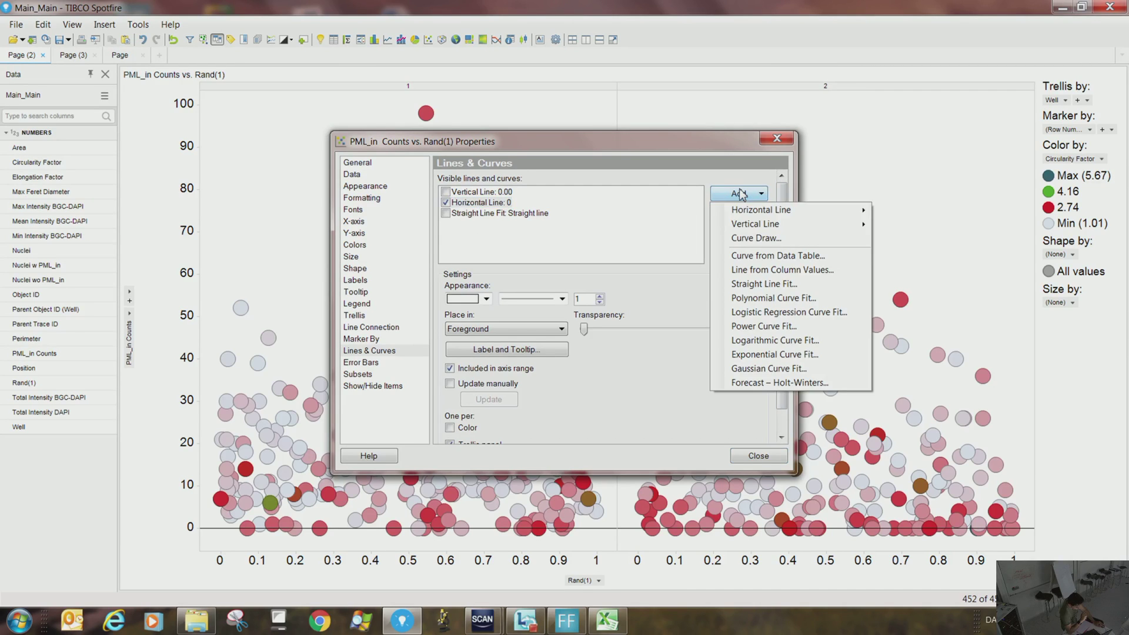
pyautogui.press('Escape')
# Change the horizontal line's position from a fixed value to the aggregated Average.
pyautogui.click(750, 214)
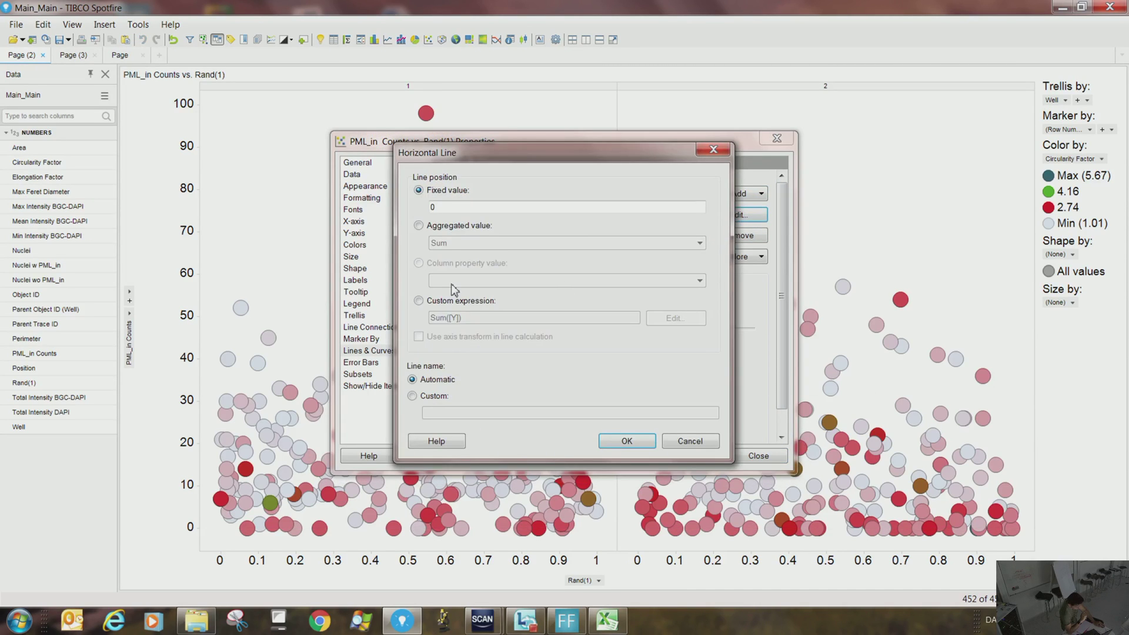
pyautogui.click(419, 229)
pyautogui.click(477, 244)
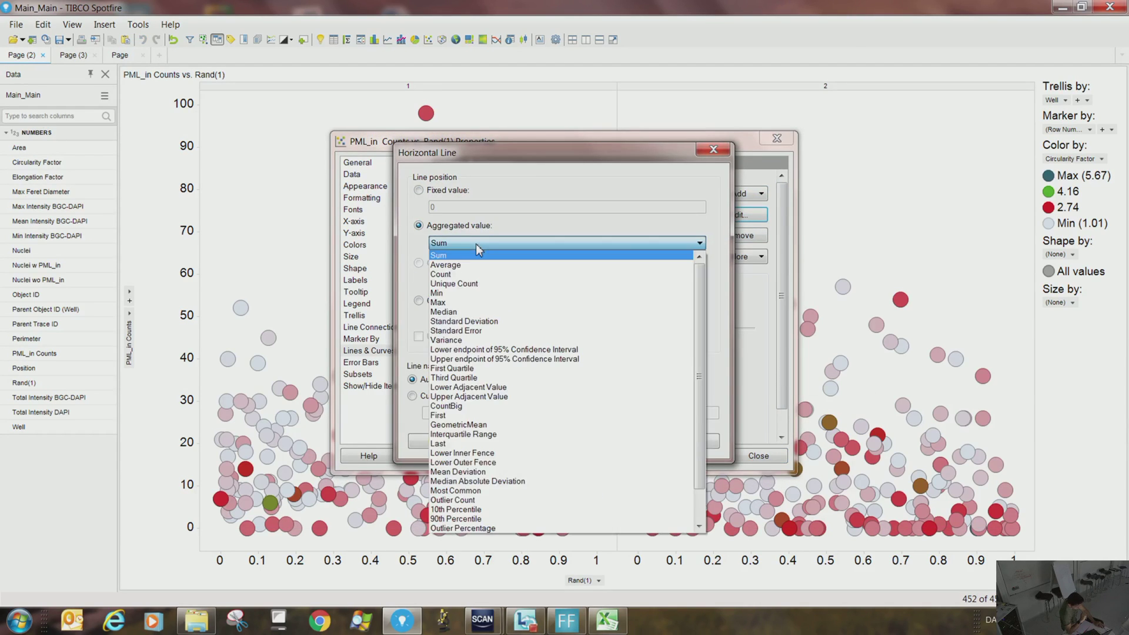
pyautogui.click(448, 266)
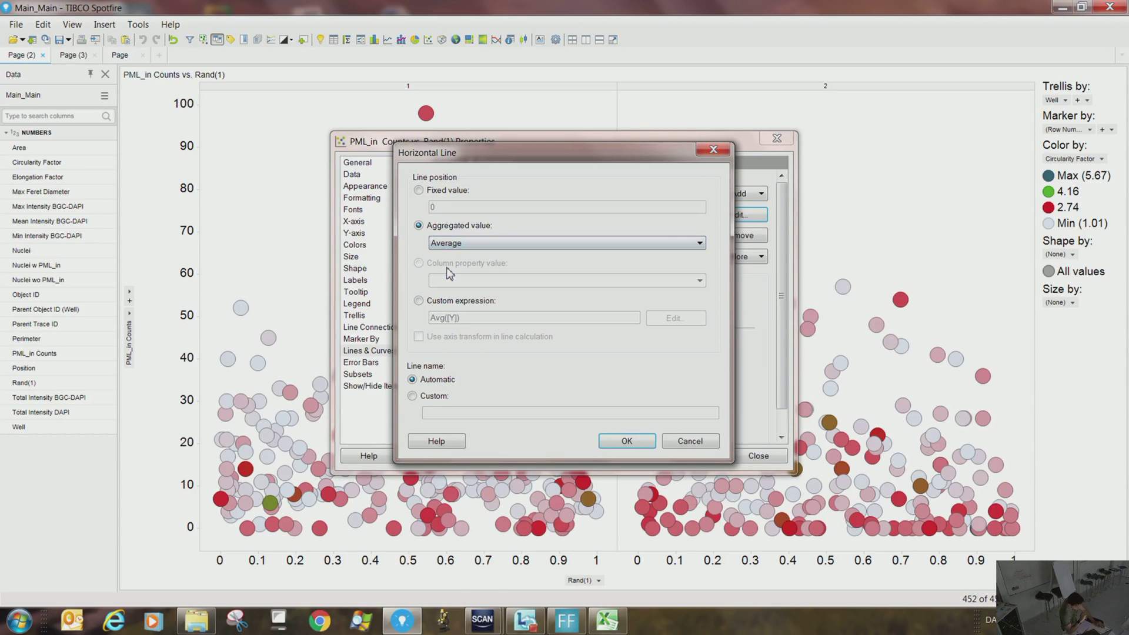
pyautogui.click(614, 441)
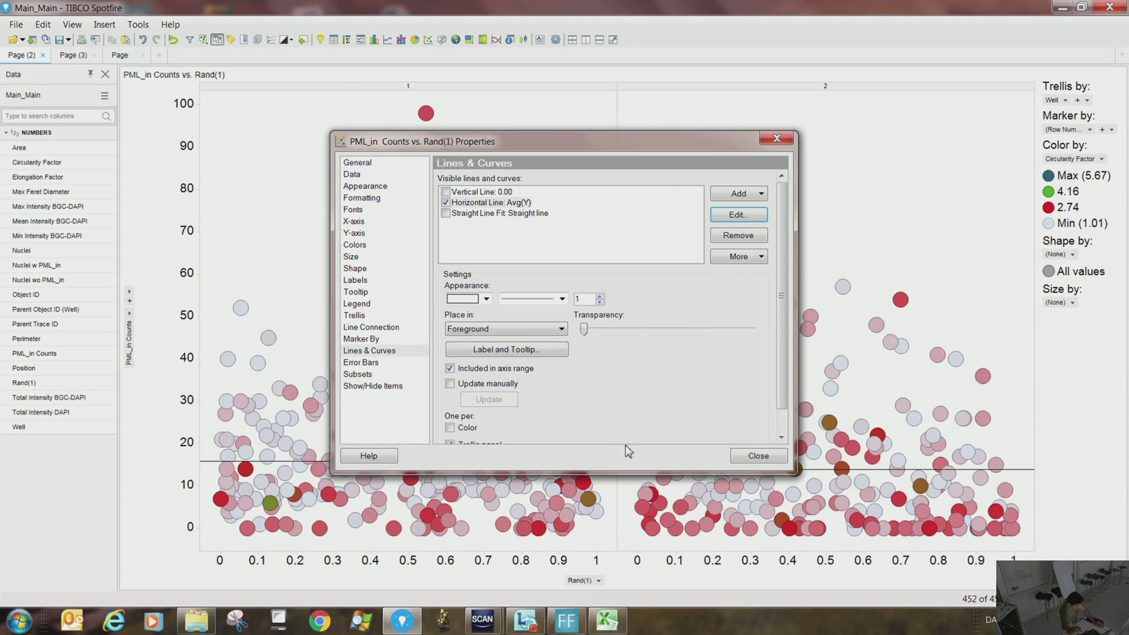
pyautogui.click(758, 456)
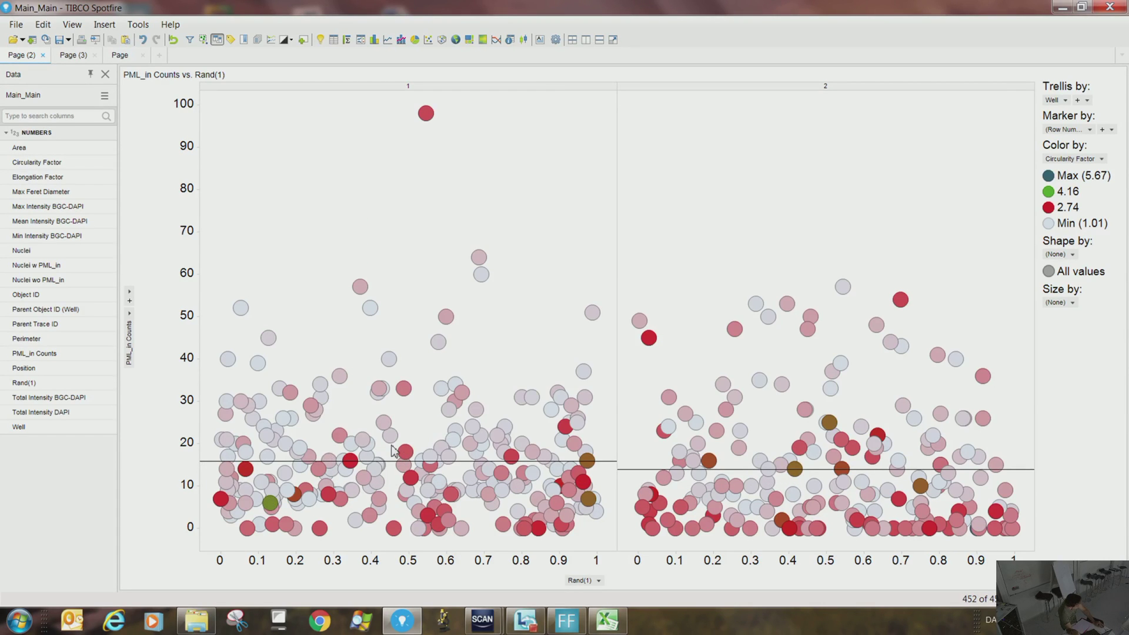
# Set the trellised scatter plot's vertical axis to Circularity Factor.
pyautogui.click(129, 332)
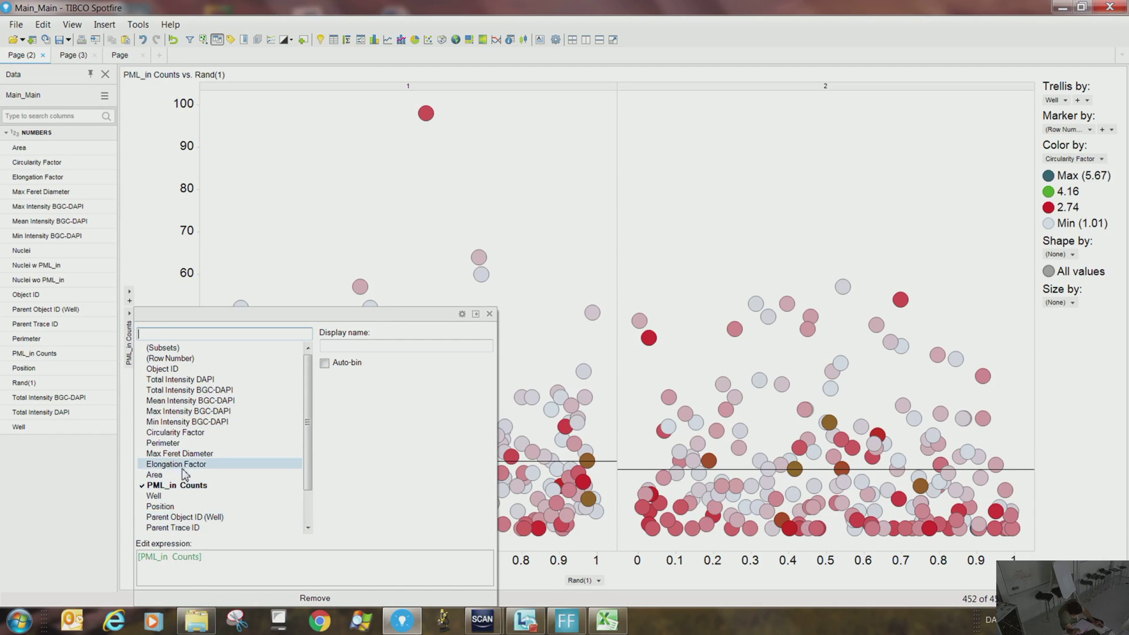
pyautogui.click(179, 433)
pyautogui.click(367, 242)
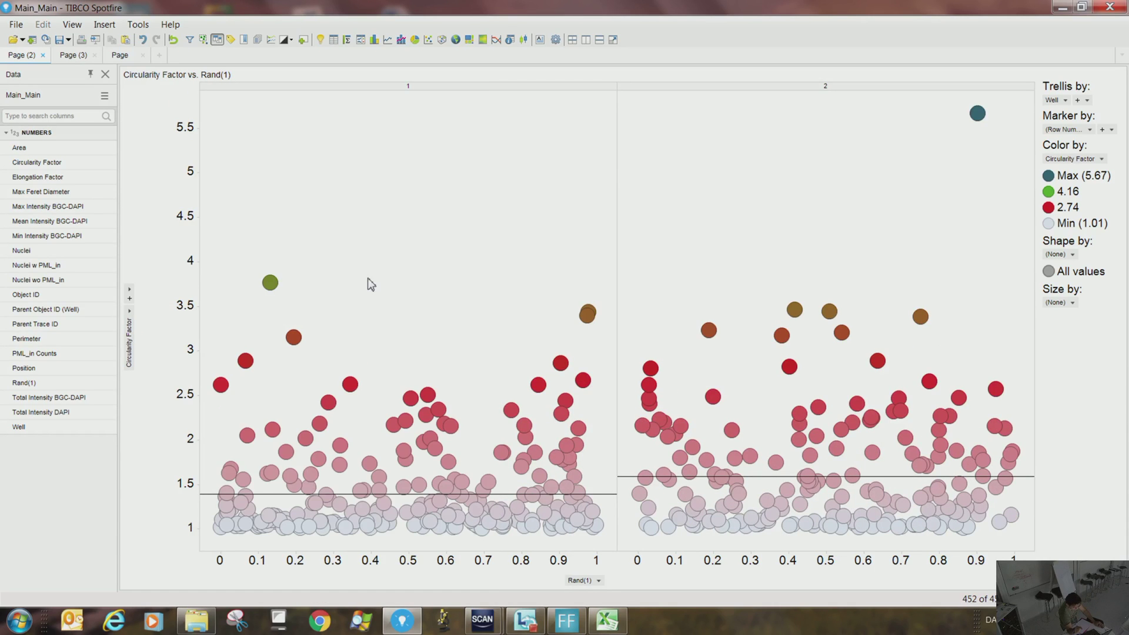
# Add Position as a second trellis column level after Well in the scatter plot.
pyautogui.moveTo(430, 523)
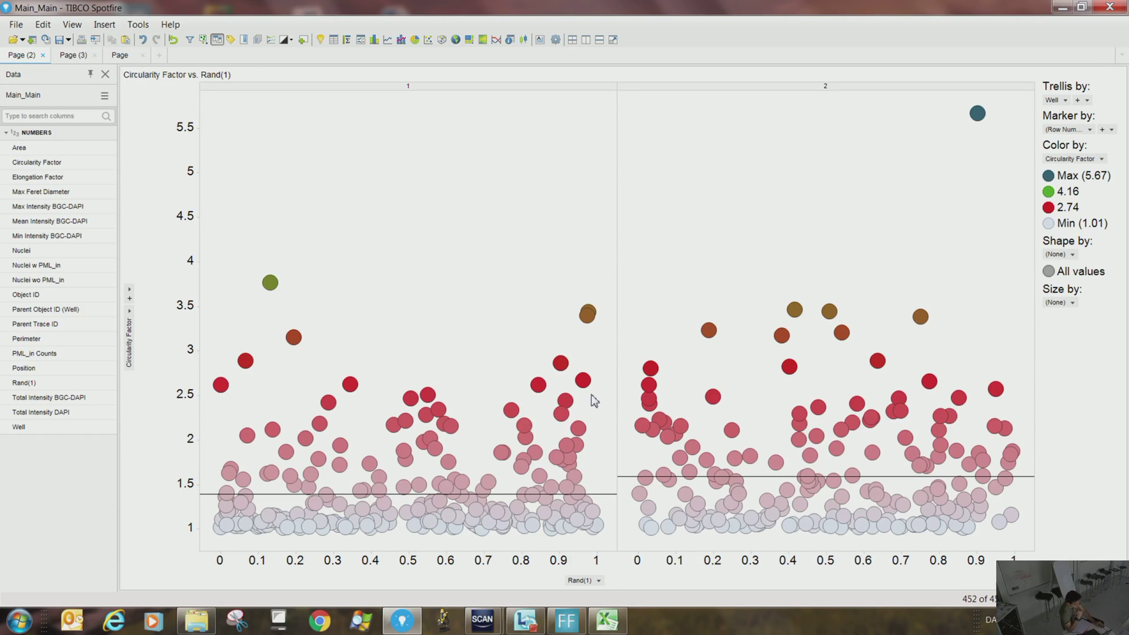
pyautogui.rightClick(418, 179)
pyautogui.click(473, 404)
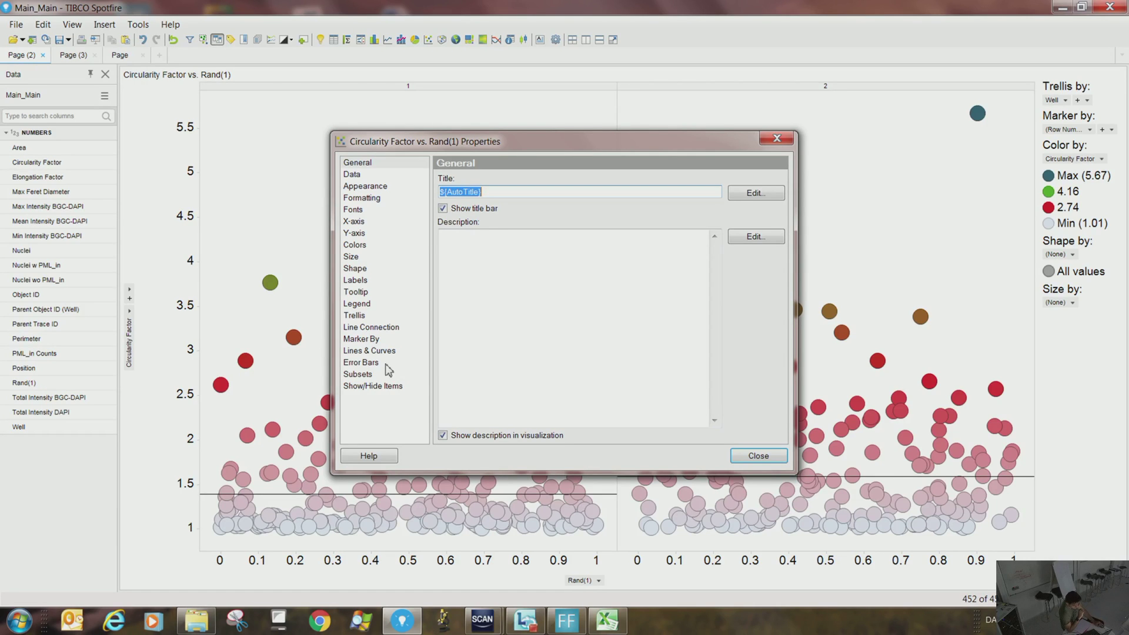
pyautogui.click(354, 320)
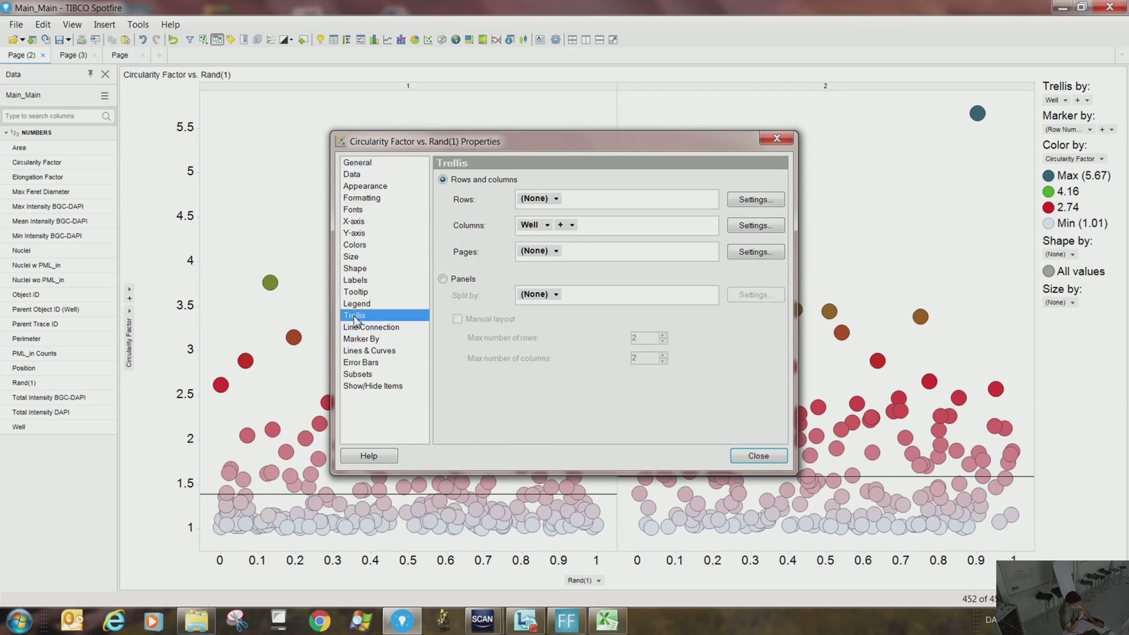
pyautogui.moveTo(532, 225); pyautogui.dragTo(547, 226)
pyautogui.click(546, 225)
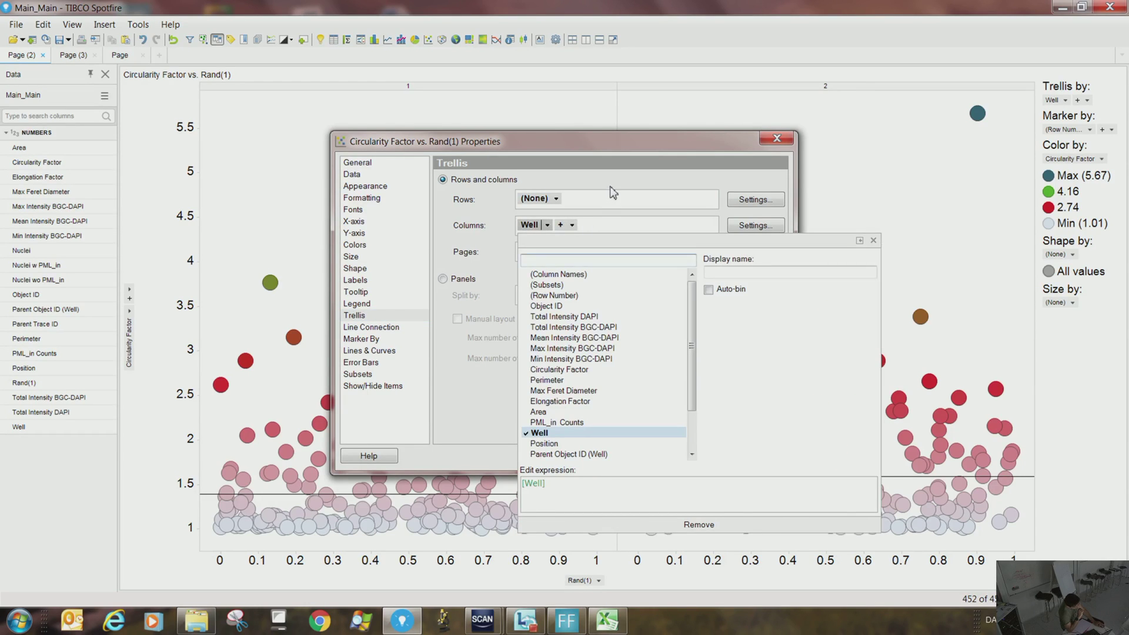
pyautogui.click(561, 226)
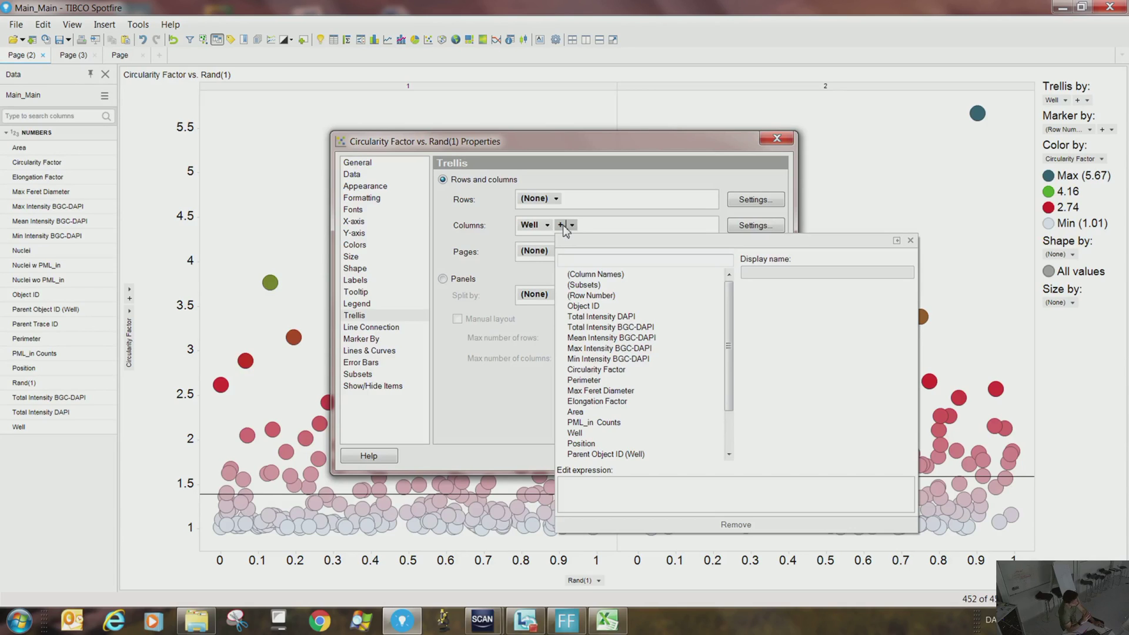
pyautogui.click(588, 444)
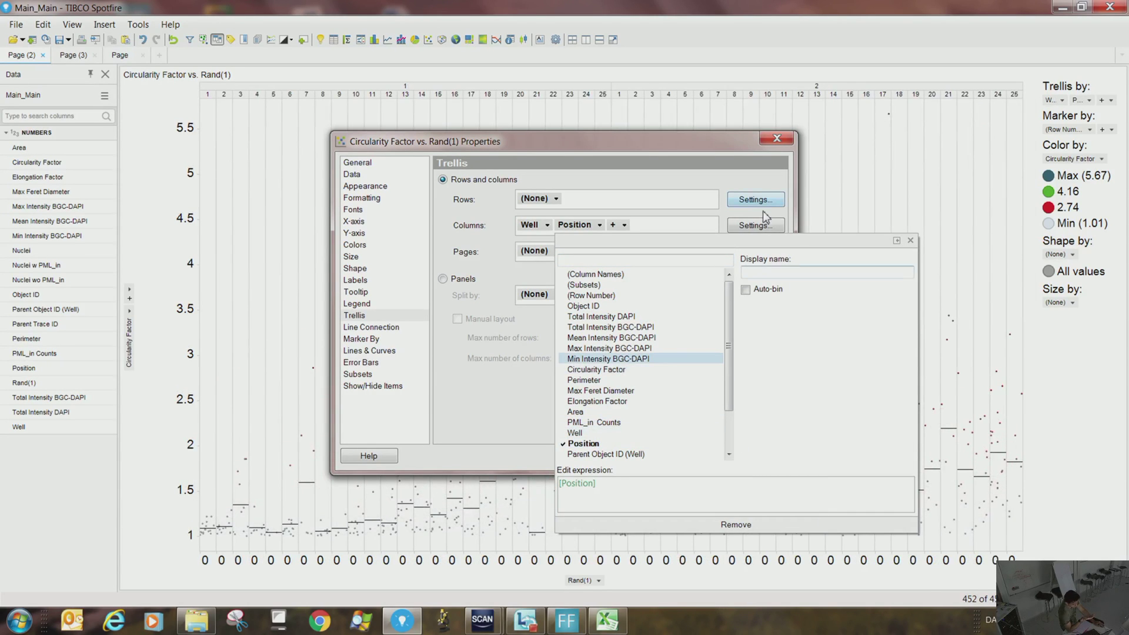
pyautogui.click(735, 162)
pyautogui.click(775, 140)
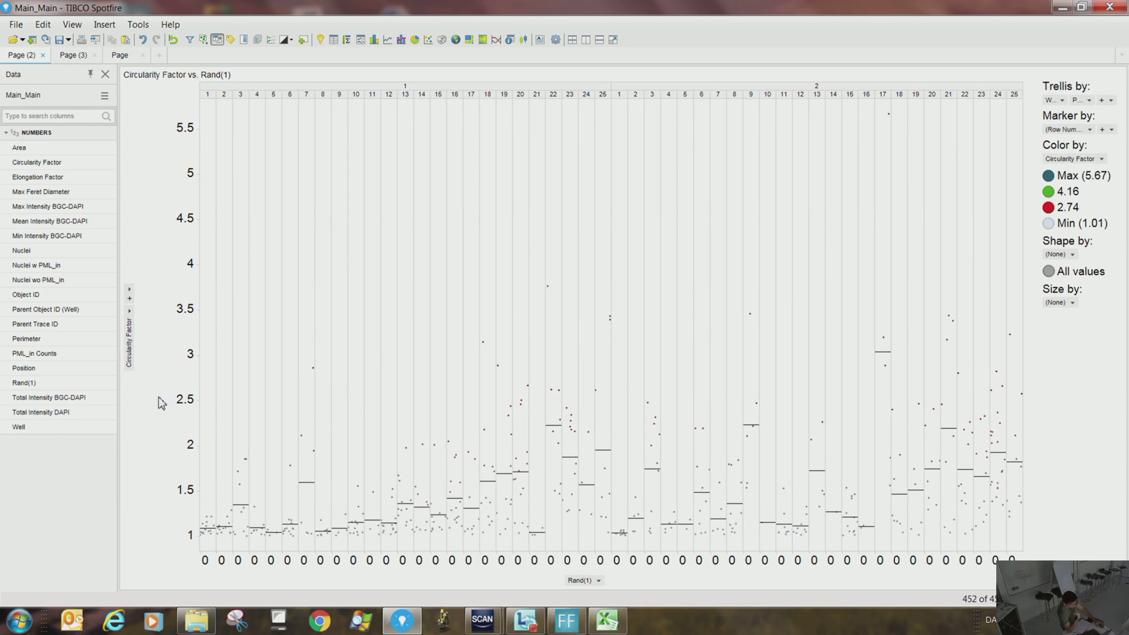
# Mark the points in a block of Well 1 positions, examine the options for marked rows, and clear the marking.
pyautogui.moveTo(209, 523)
pyautogui.moveTo(451, 349); pyautogui.dragTo(538, 556)
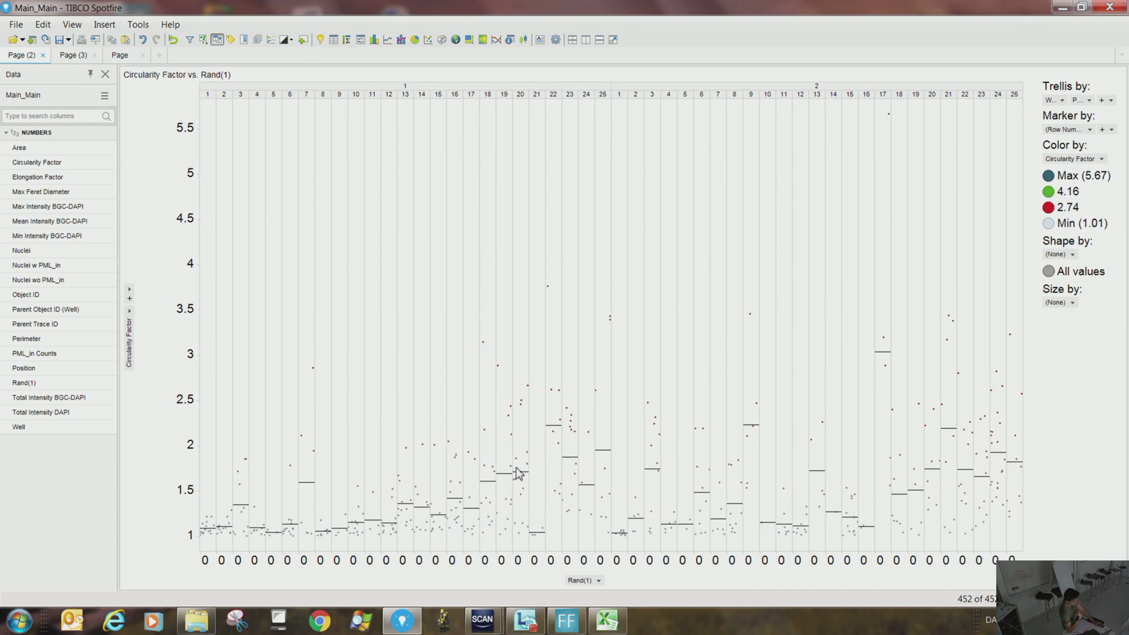
pyautogui.moveTo(422, 389); pyautogui.dragTo(555, 601)
pyautogui.rightClick(511, 470)
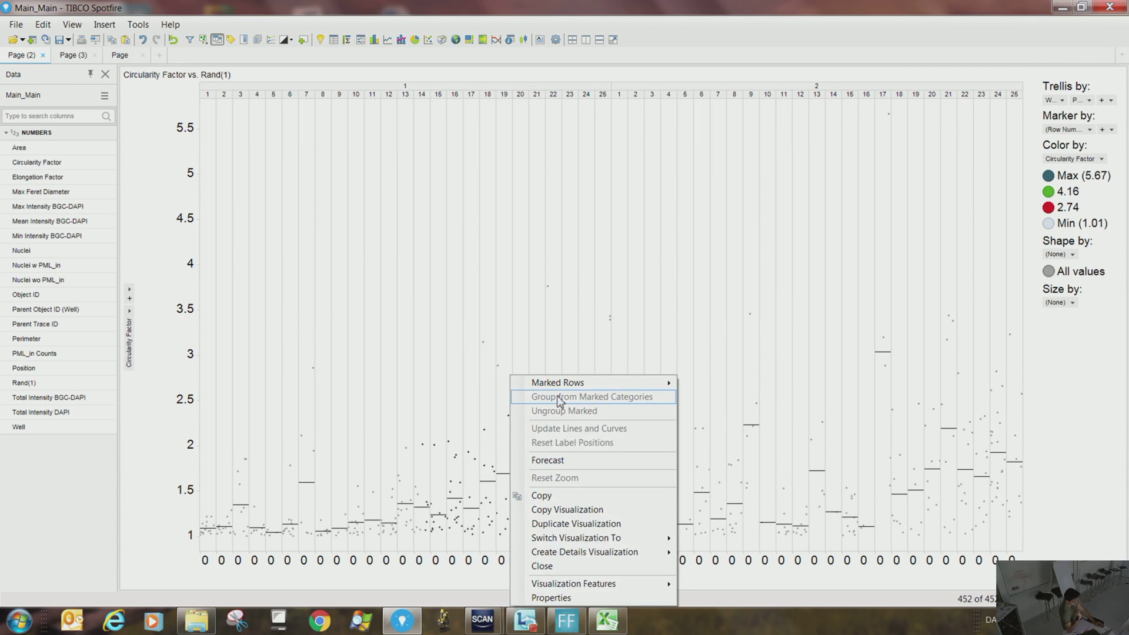
pyautogui.moveTo(559, 385)
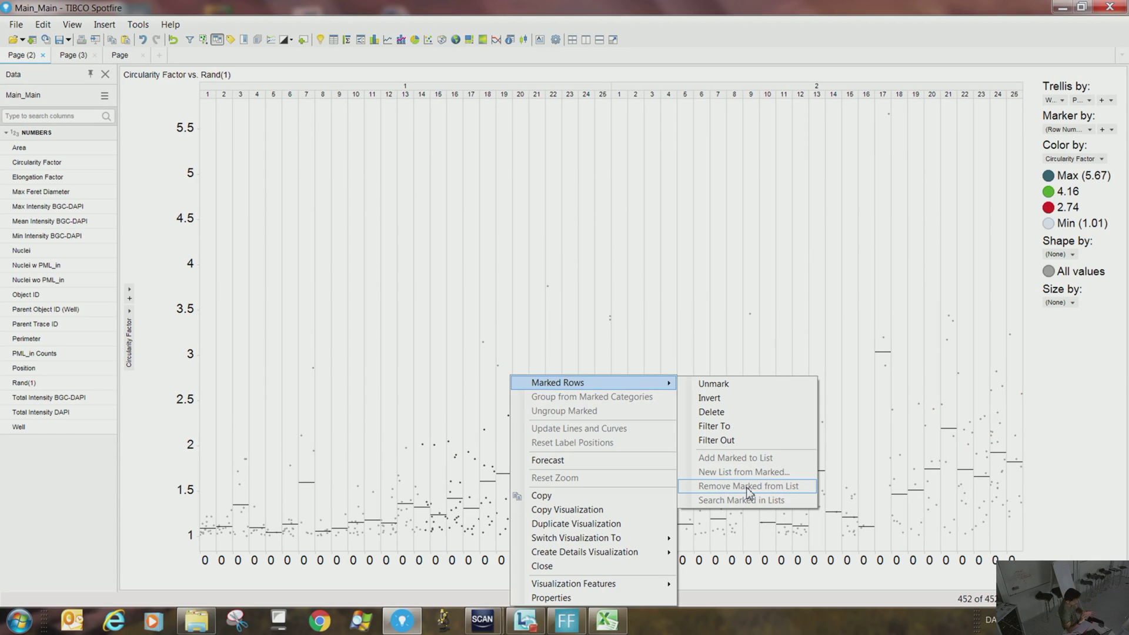
pyautogui.click(639, 253)
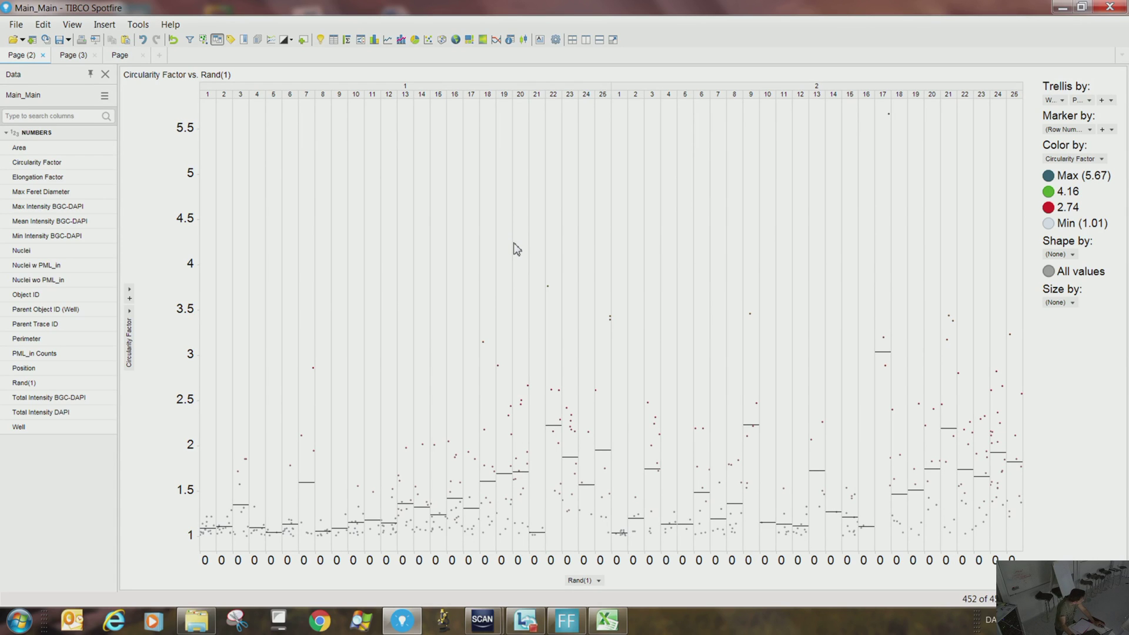
pyautogui.click(600, 581)
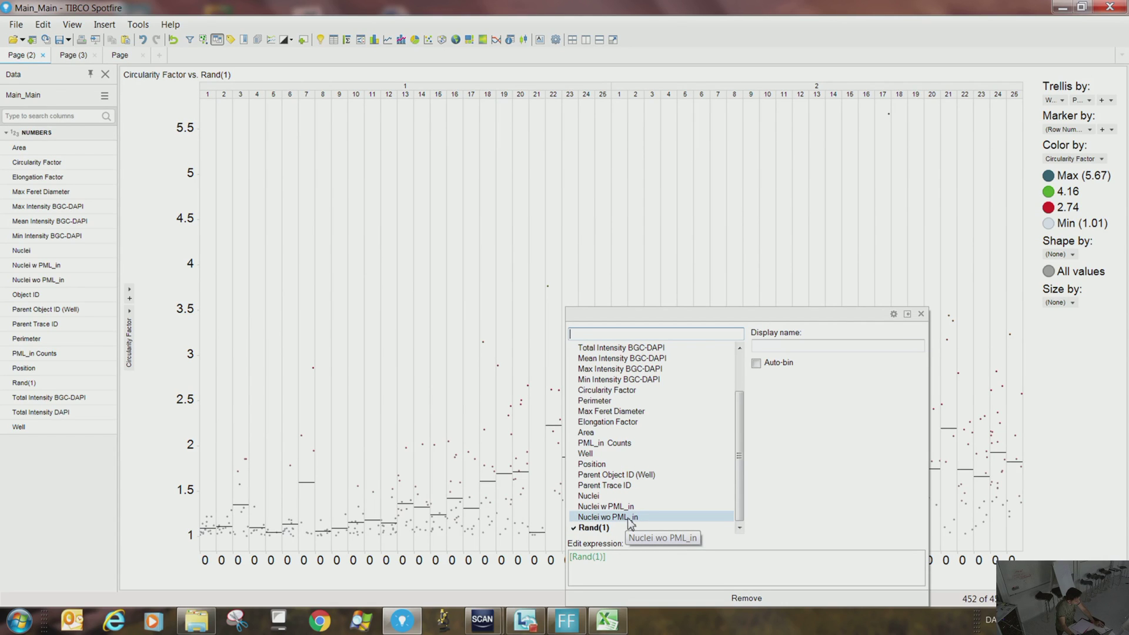
pyautogui.click(486, 371)
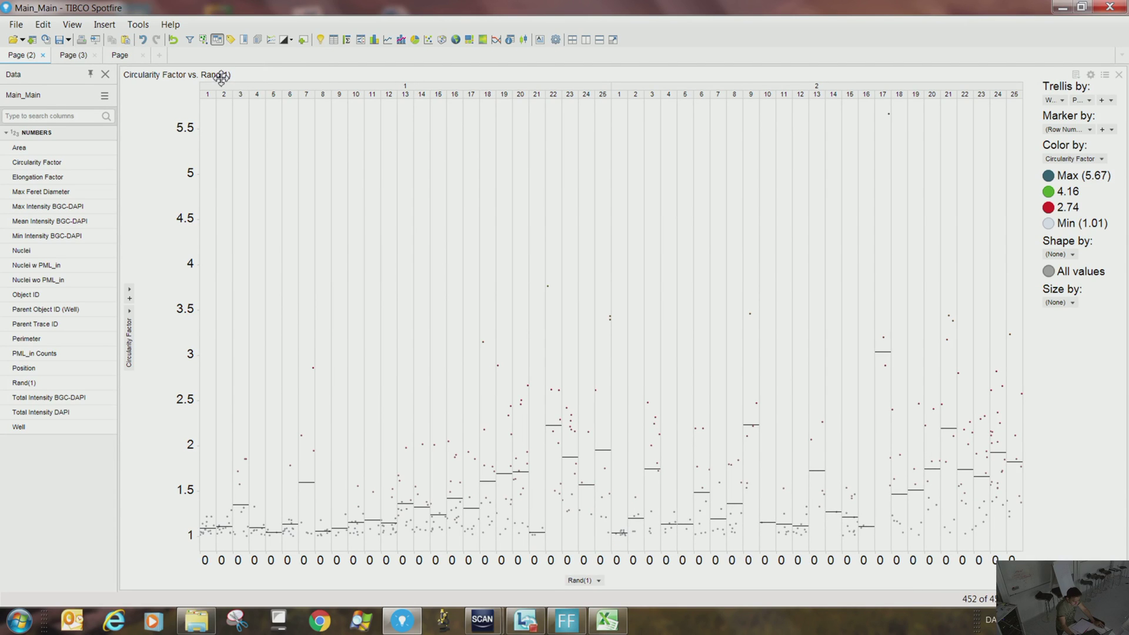
pyautogui.rightClick(382, 292)
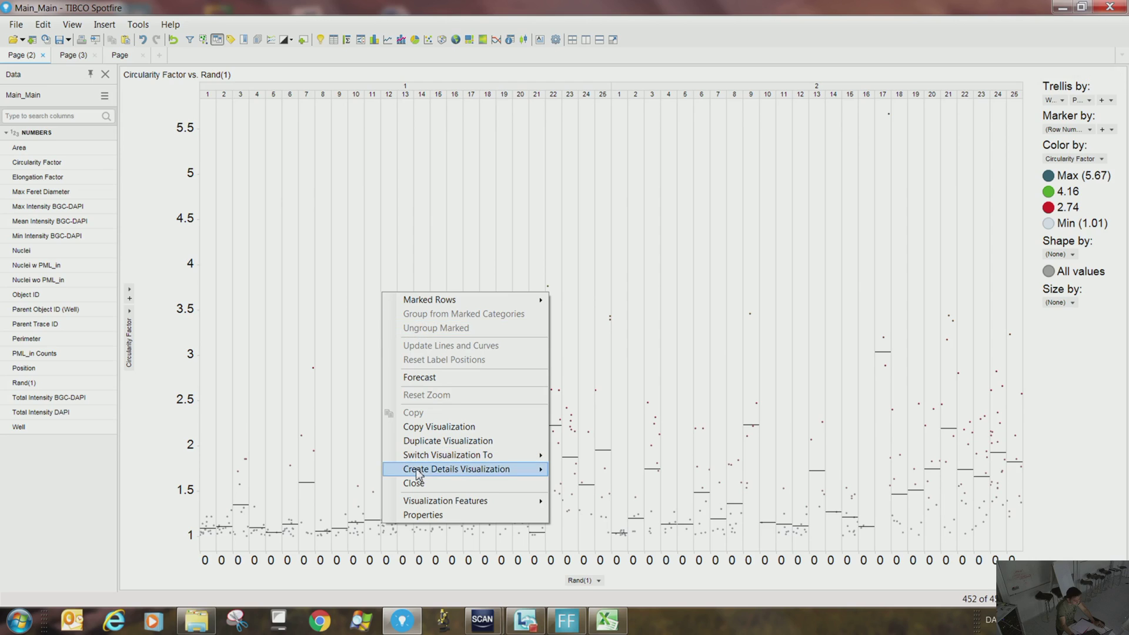
pyautogui.click(422, 515)
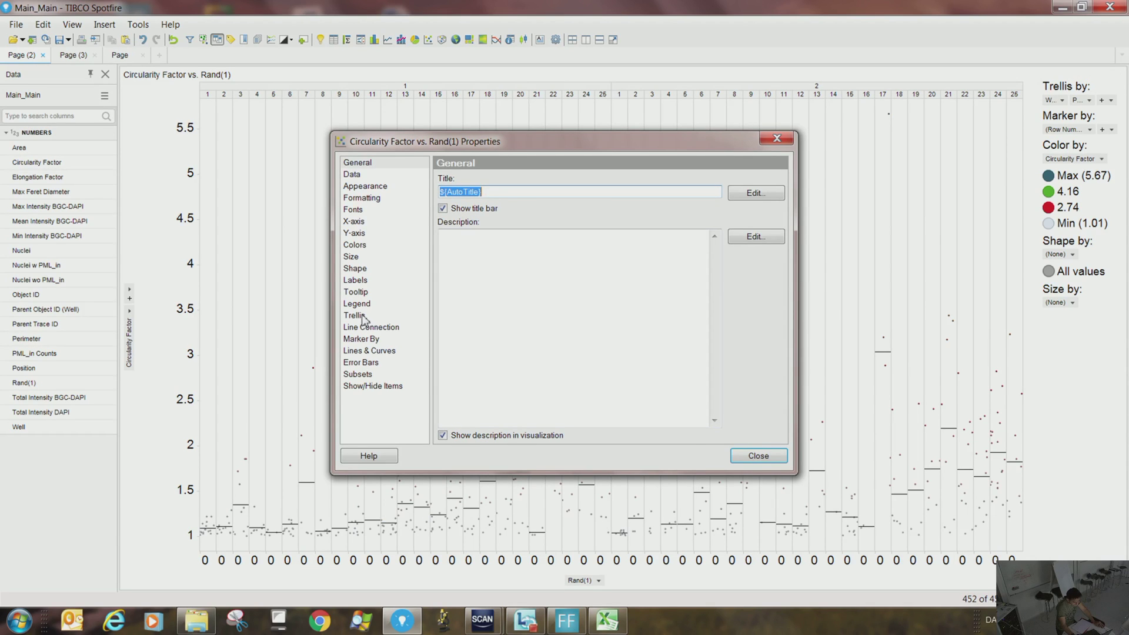
pyautogui.click(758, 456)
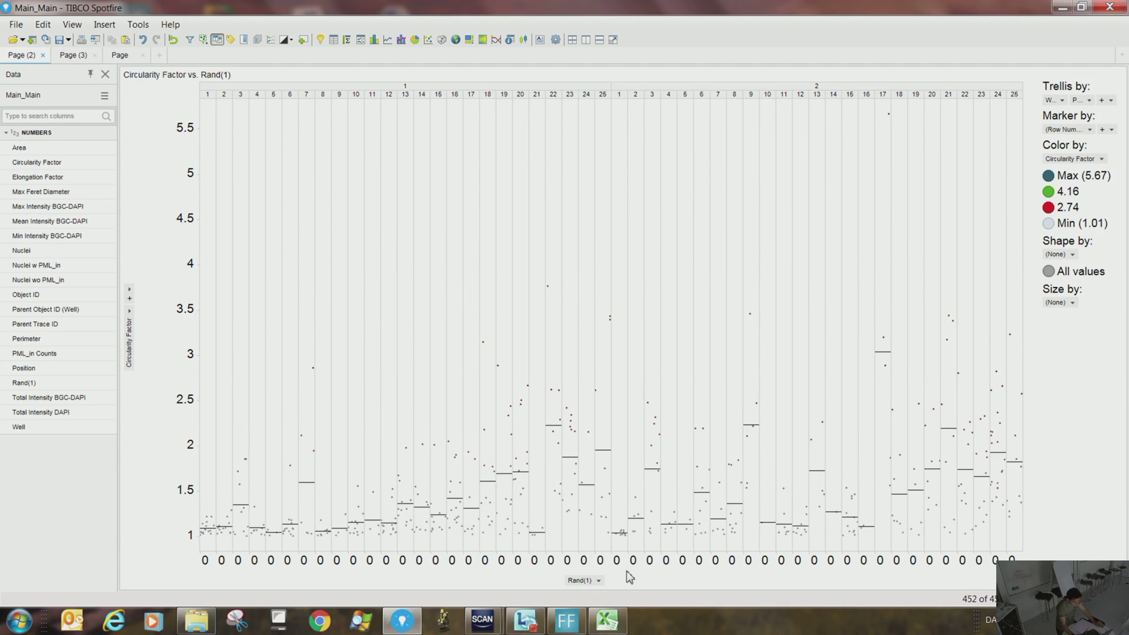
# Remove the column from the scatter plot's horizontal axis to view it without random spread, and restore Rand(1).
pyautogui.click(600, 582)
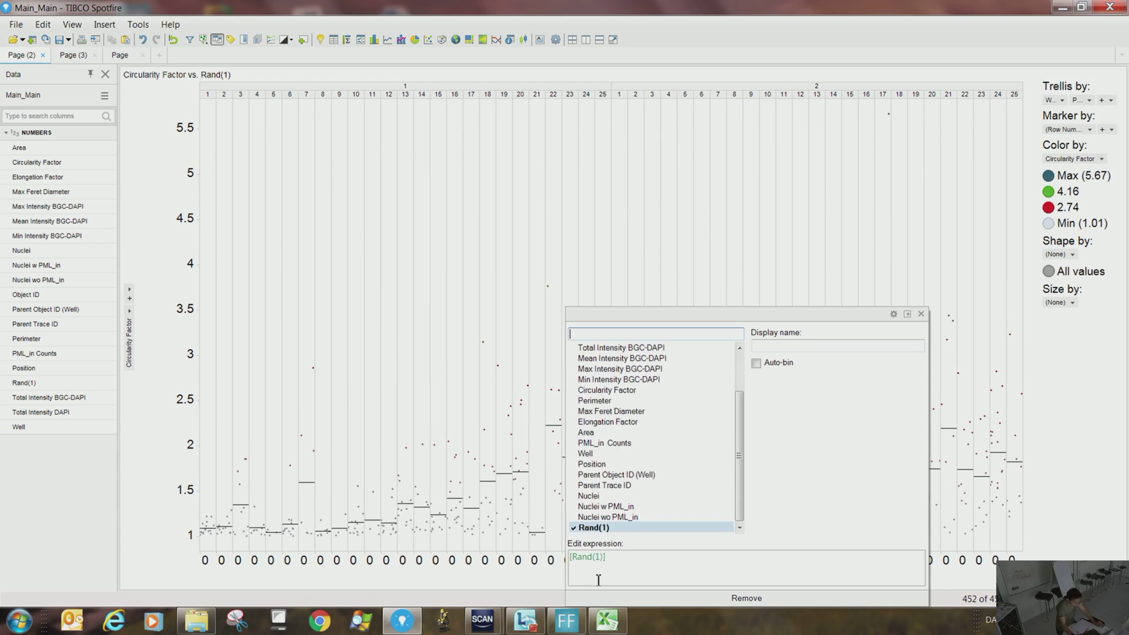
pyautogui.click(685, 604)
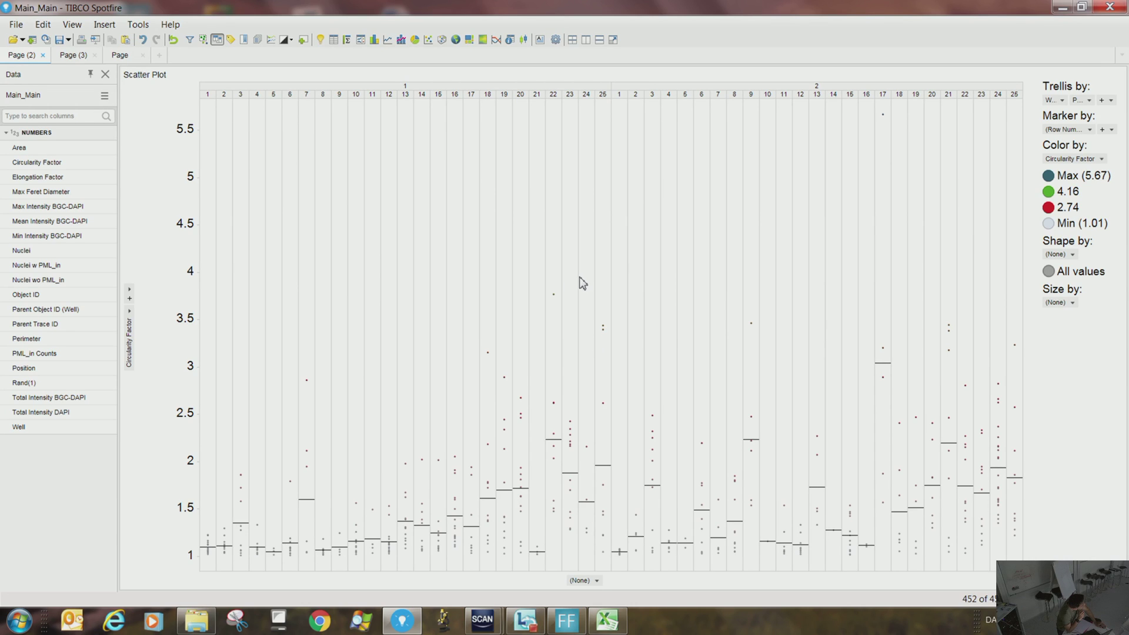
pyautogui.click(597, 580)
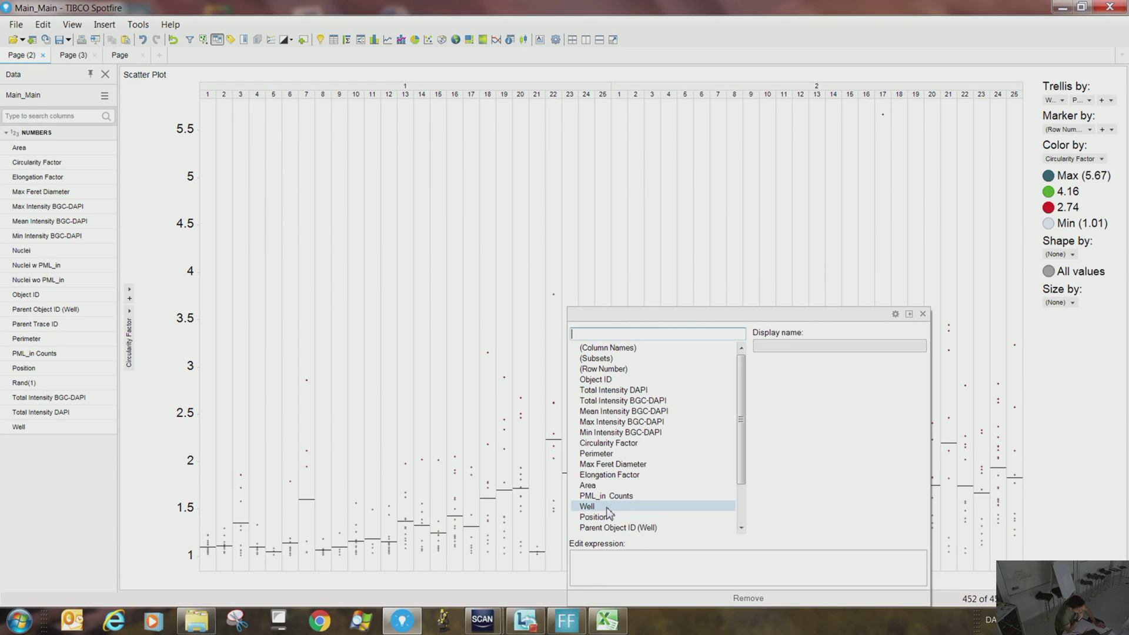
pyautogui.scroll(-2, 607, 532)
pyautogui.click(607, 527)
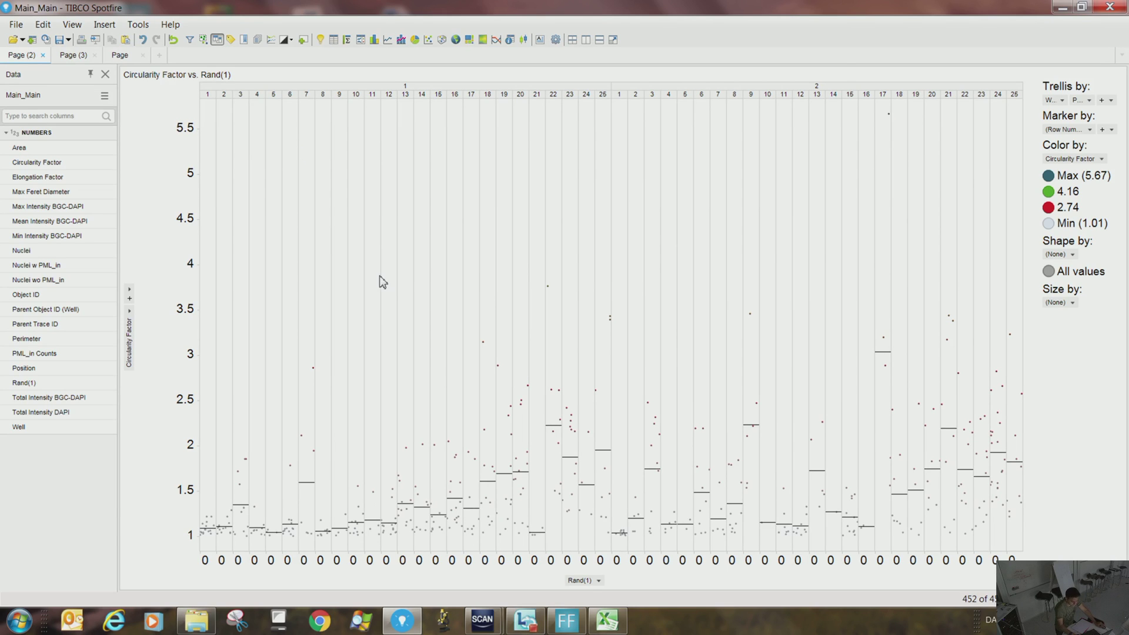
# Add Total Intensity DAPI beside Circularity Factor on the scatter plot's Y-axis and switch the axis to multiple scales.
pyautogui.rightClick(427, 261)
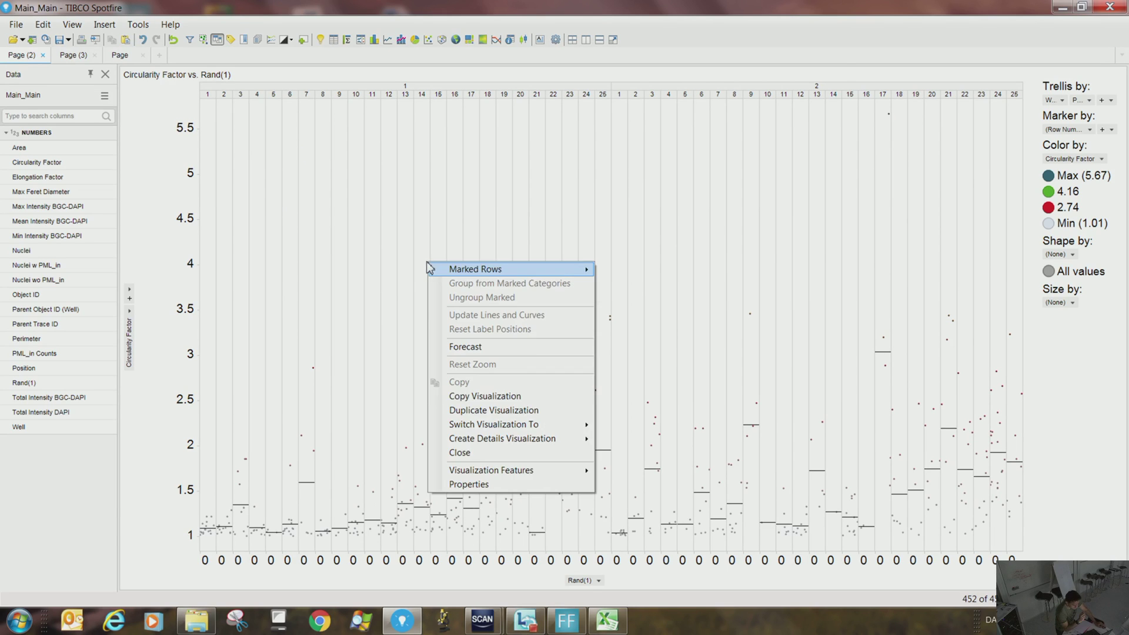
pyautogui.click(487, 486)
pyautogui.rightClick(425, 221)
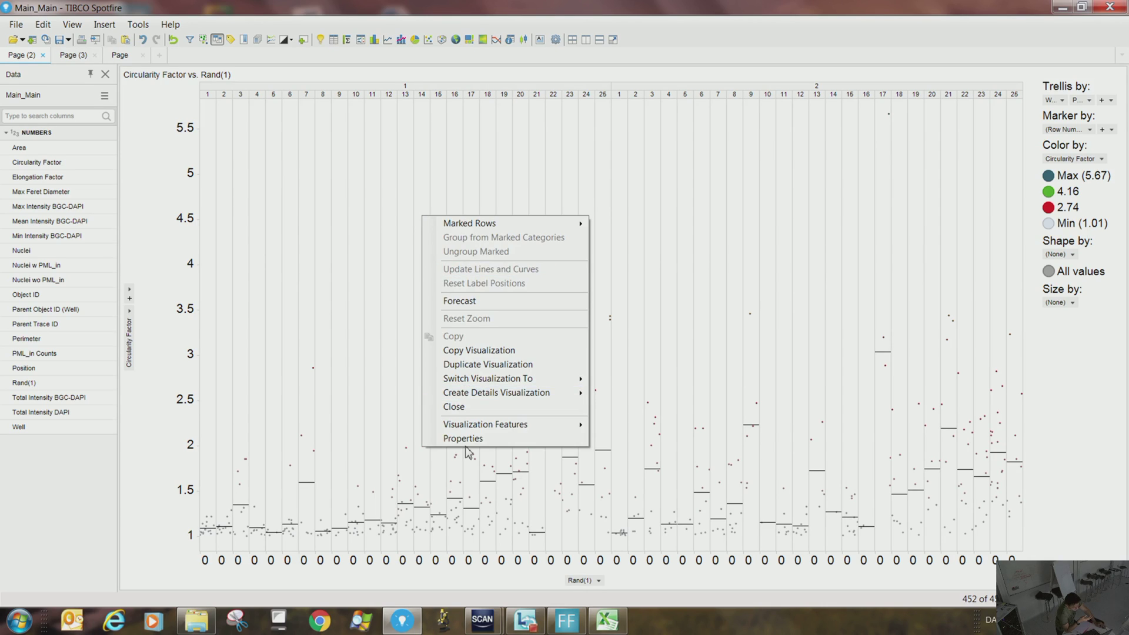
pyautogui.click(468, 446)
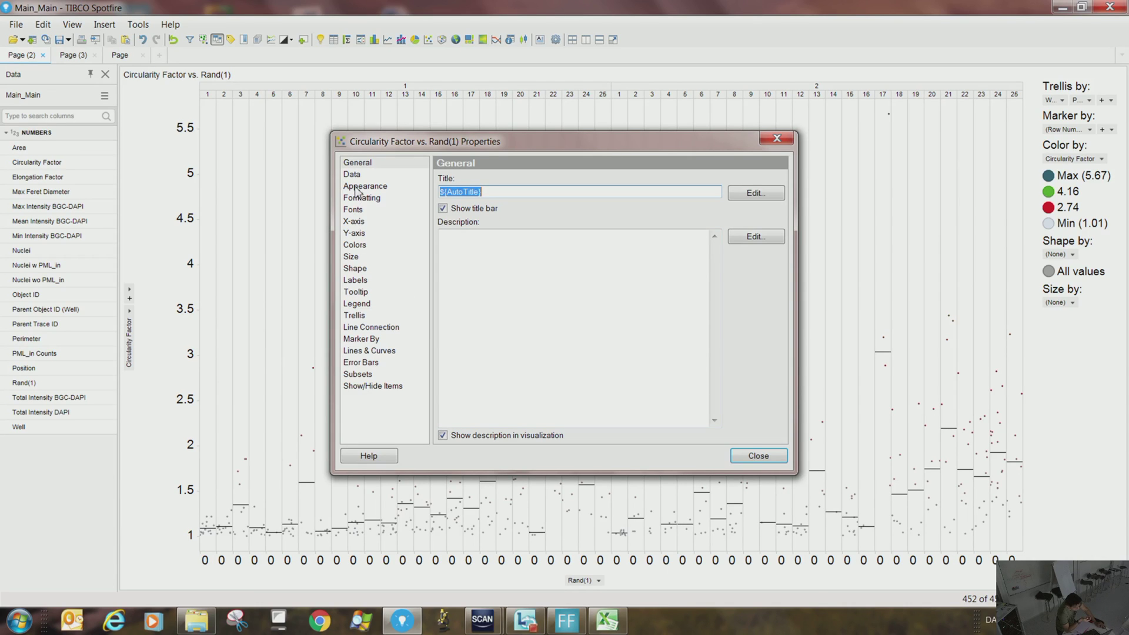
pyautogui.click(358, 226)
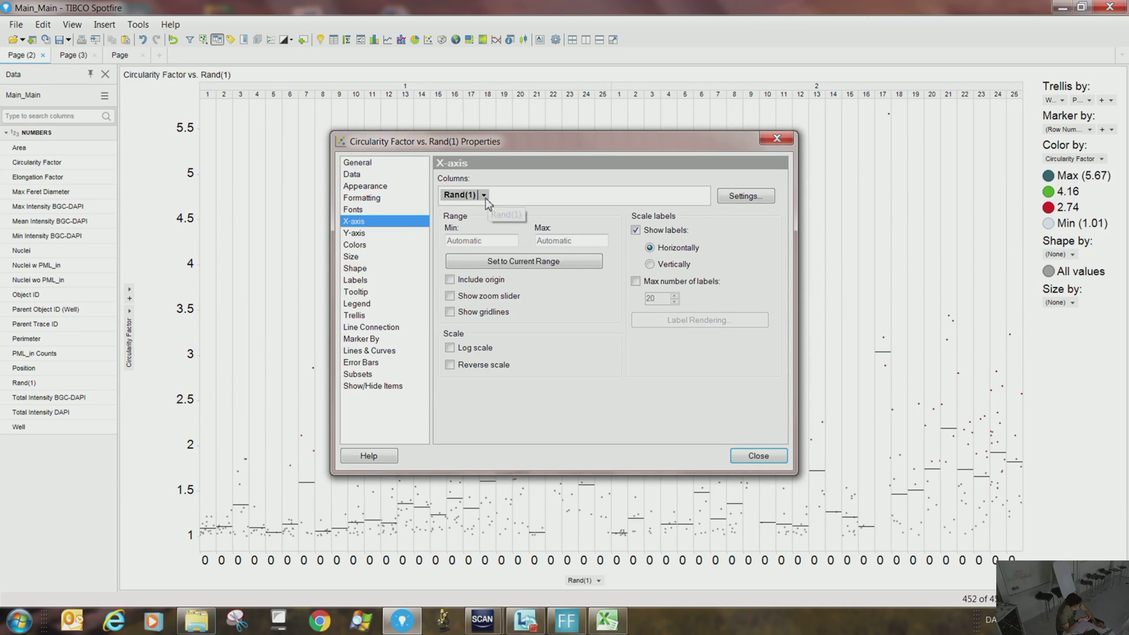
pyautogui.click(385, 235)
pyautogui.click(521, 194)
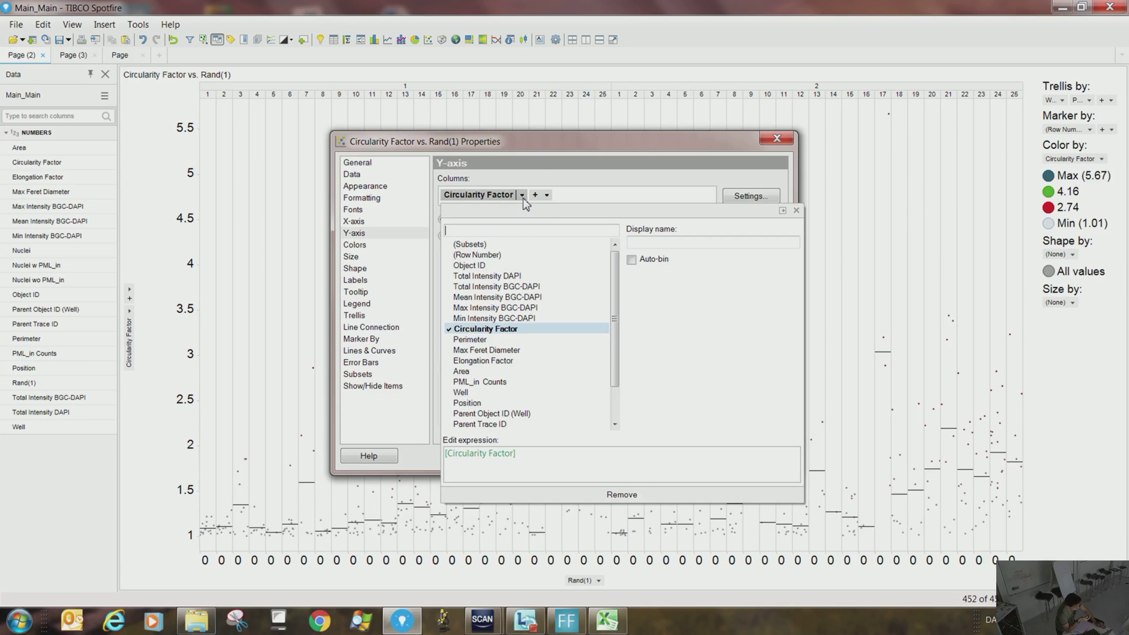
pyautogui.click(546, 193)
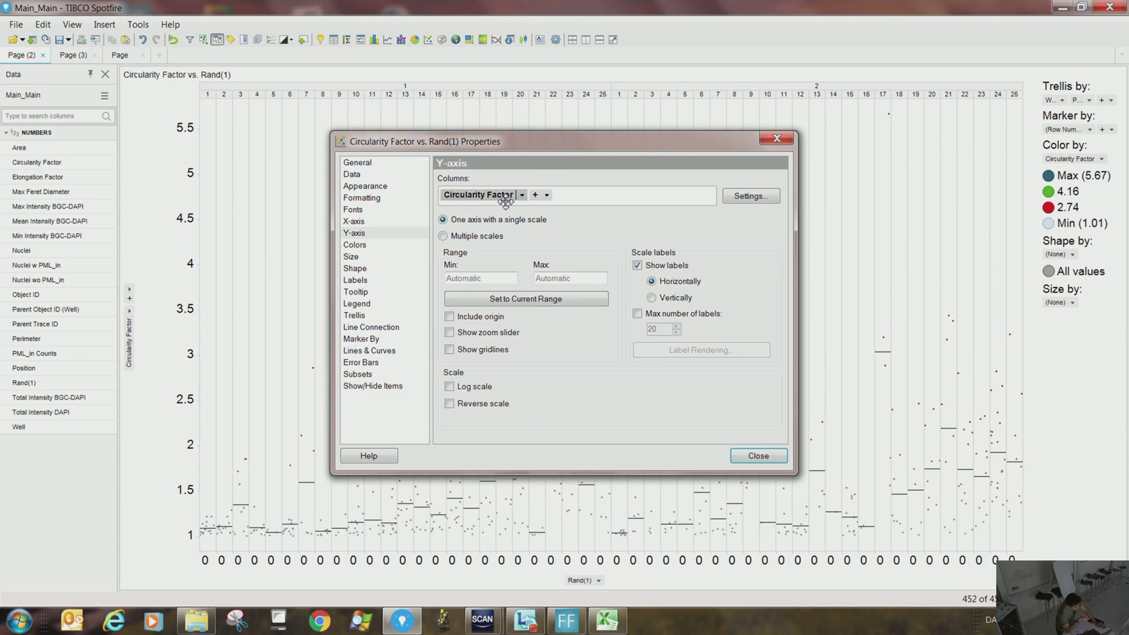
pyautogui.click(535, 195)
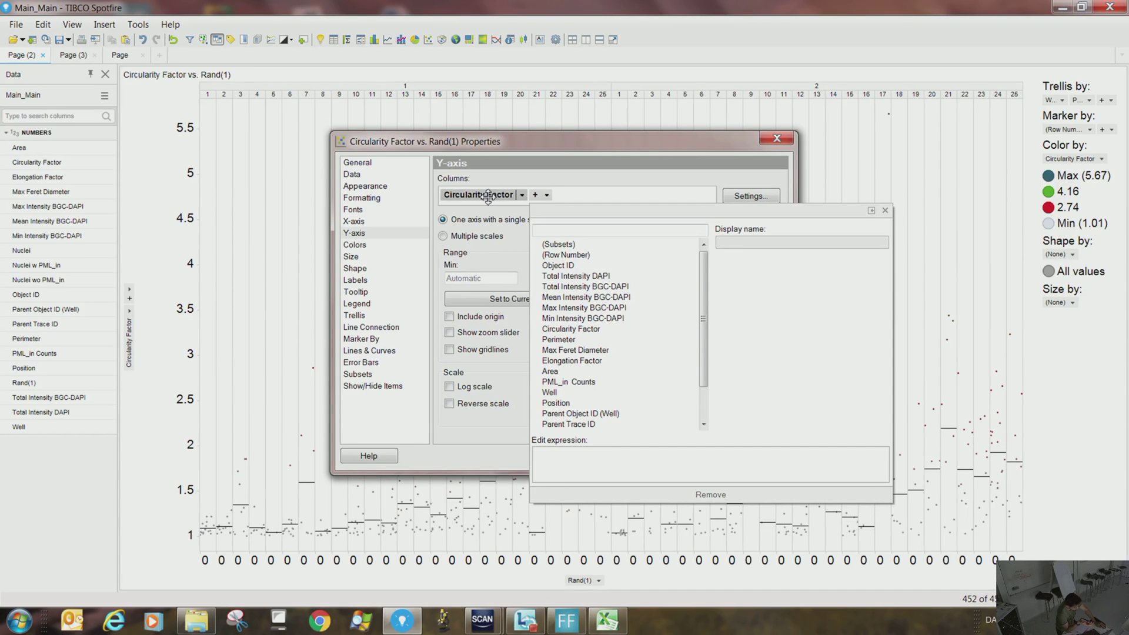
pyautogui.click(552, 276)
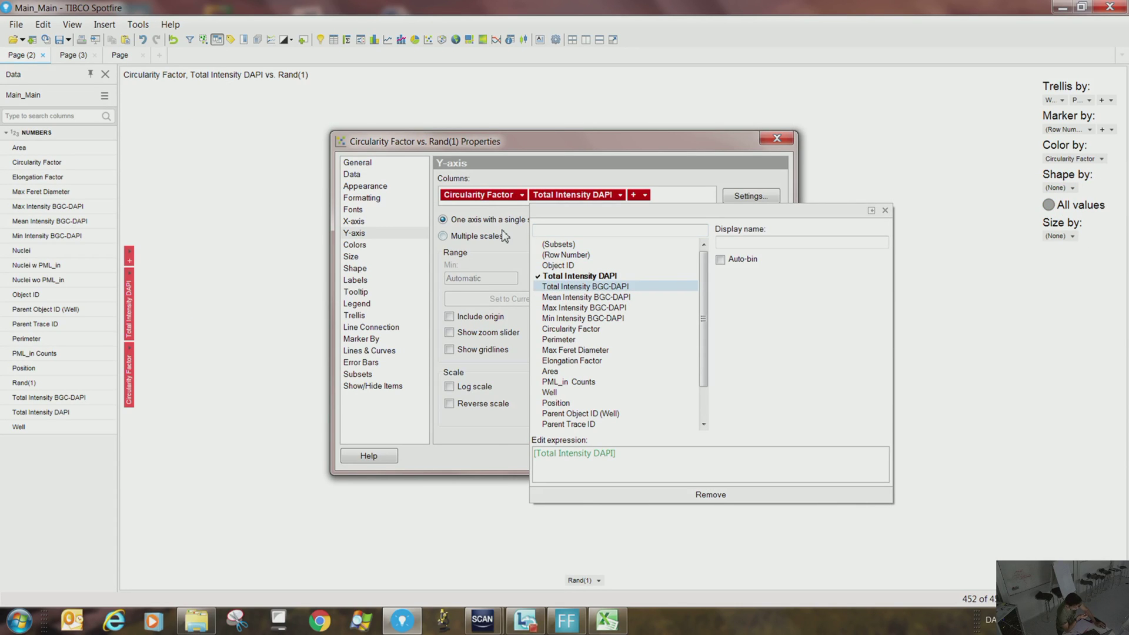
pyautogui.click(480, 236)
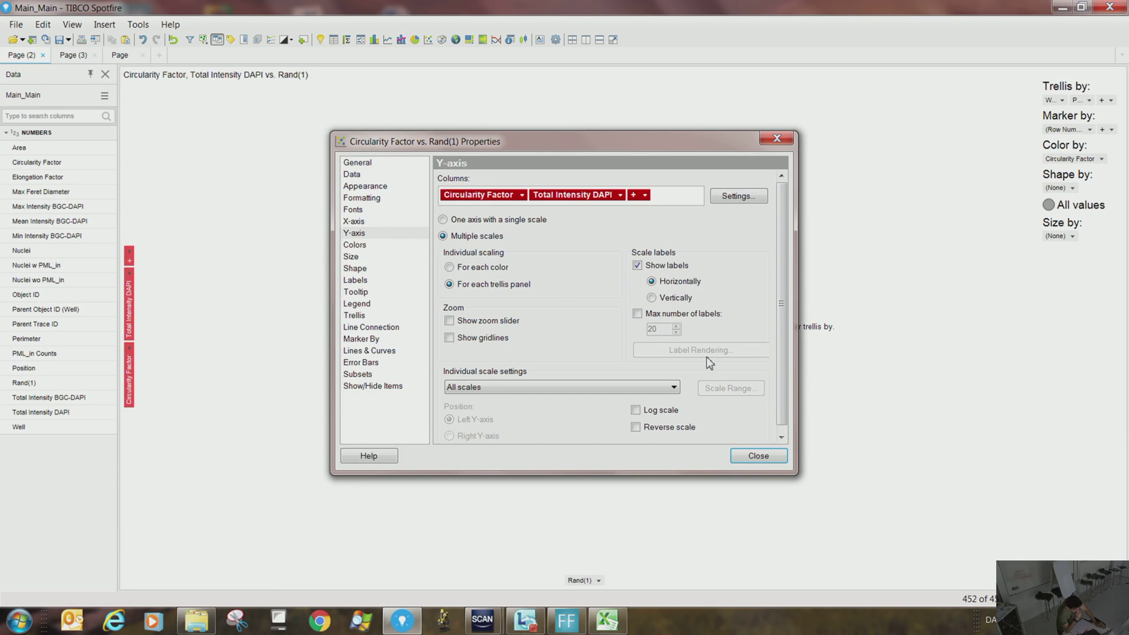
pyautogui.click(750, 454)
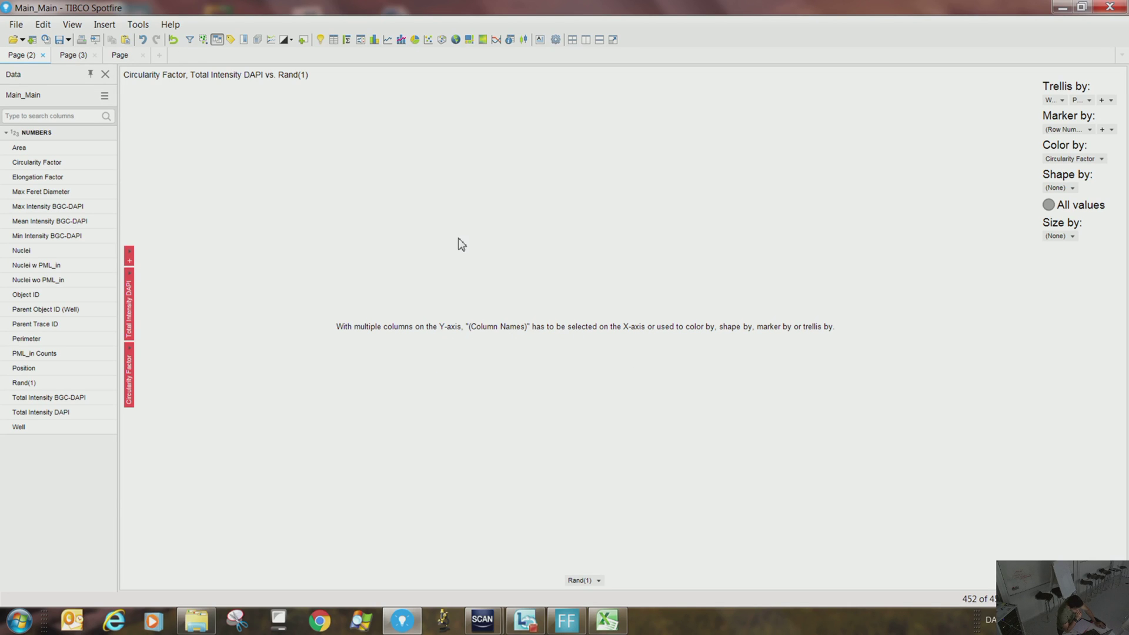
# Set the scatter plot's markers by (Column Names) and the aggregation of Rand(1) on the X-axis to (None).
pyautogui.click(1091, 130)
pyautogui.click(821, 186)
pyautogui.click(822, 176)
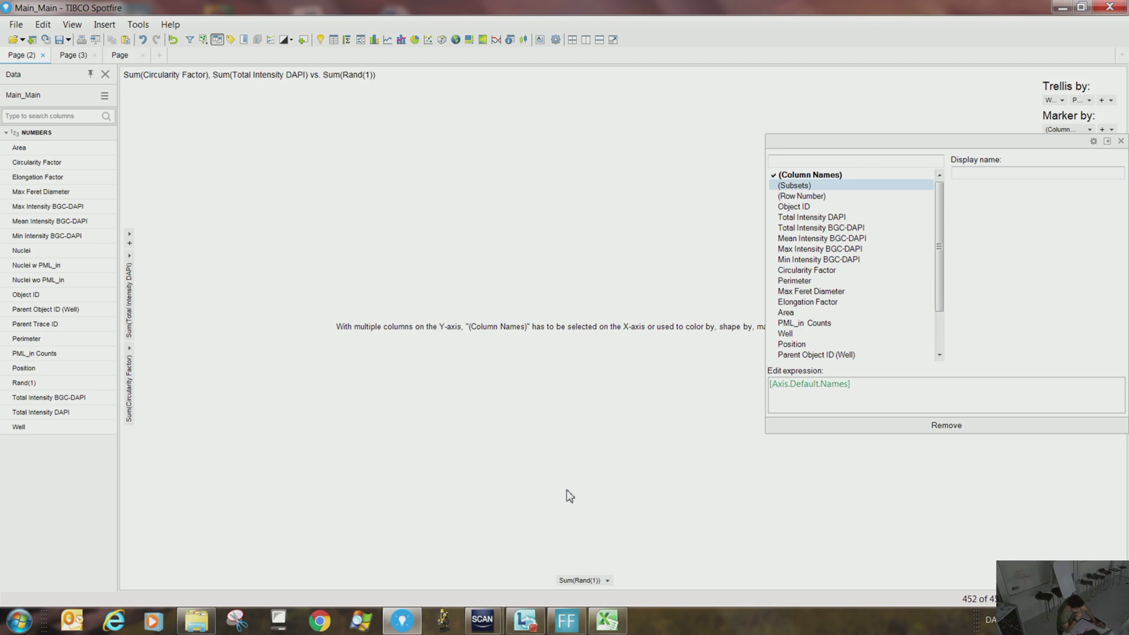
pyautogui.click(607, 581)
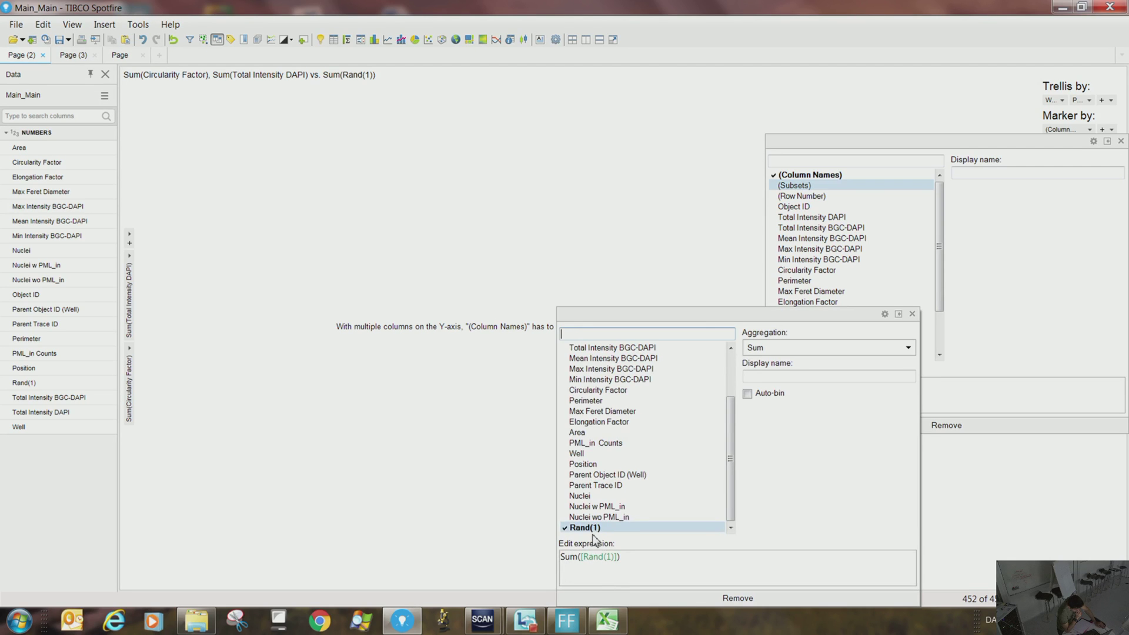
pyautogui.click(838, 347)
pyautogui.click(817, 375)
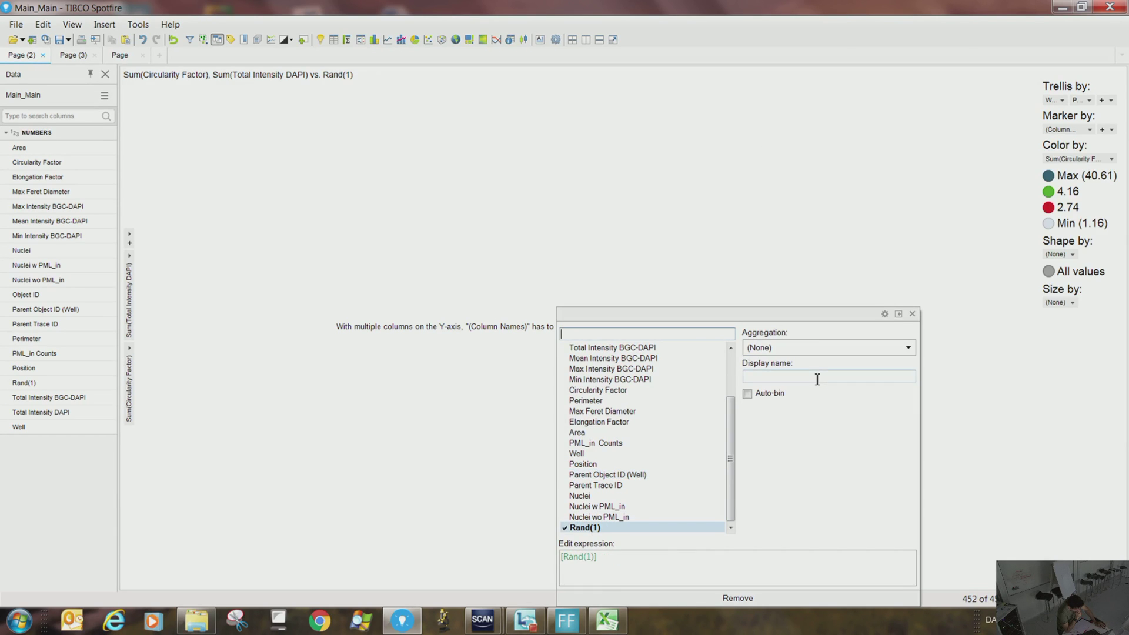
pyautogui.click(604, 252)
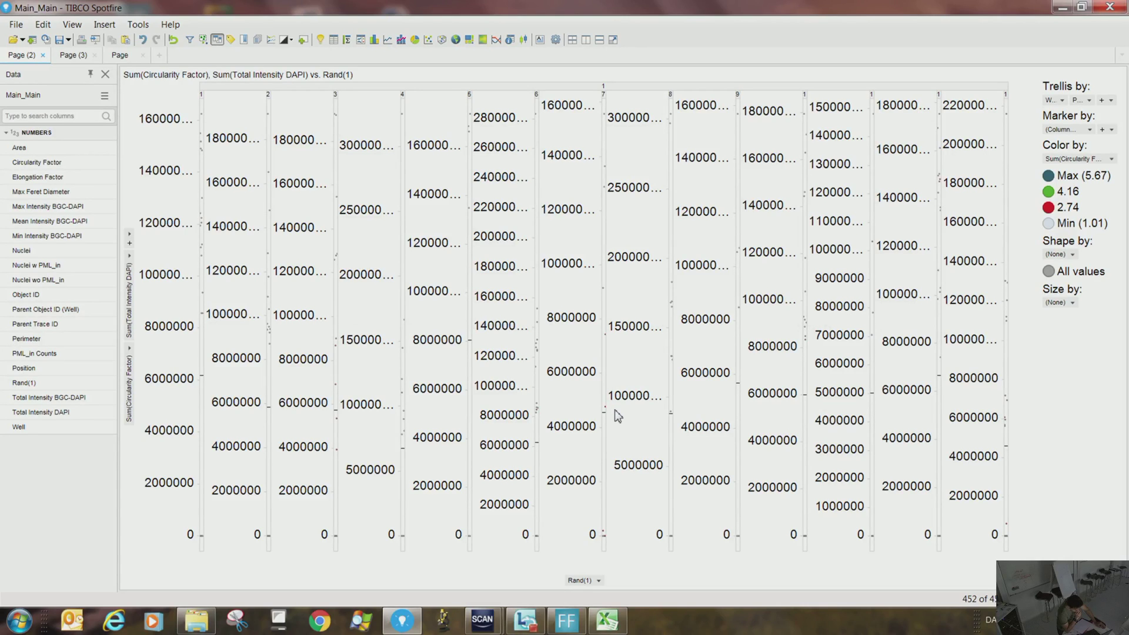
# Remove Total Intensity DAPI from the Y-axis and aggregate Circularity Factor with Avg (Average).
pyautogui.click(130, 256)
pyautogui.click(272, 542)
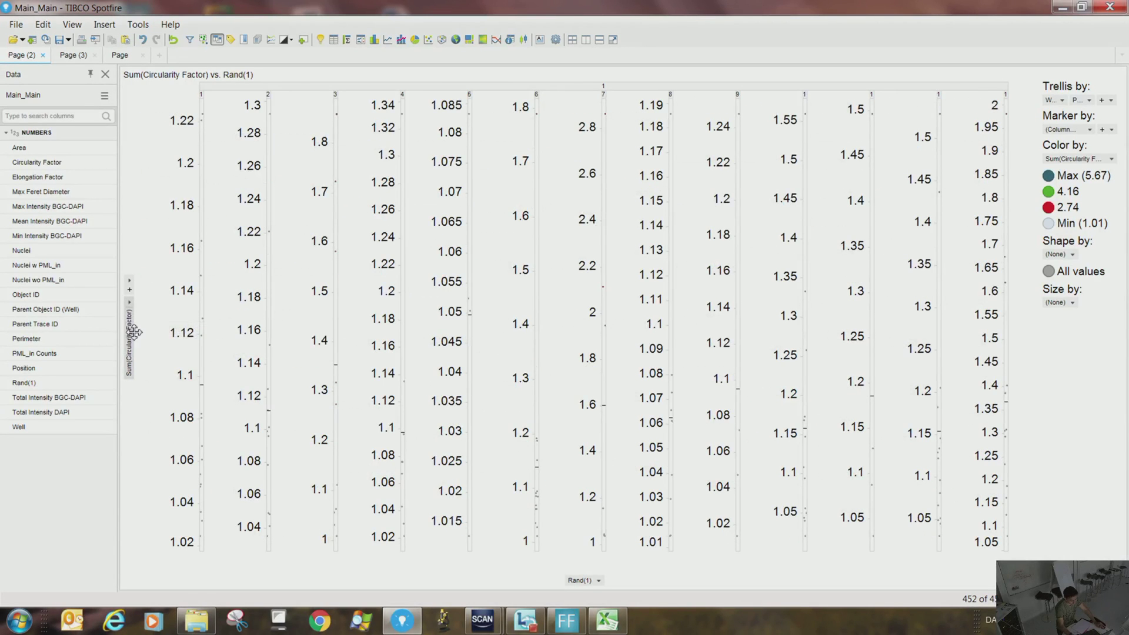
pyautogui.click(130, 301)
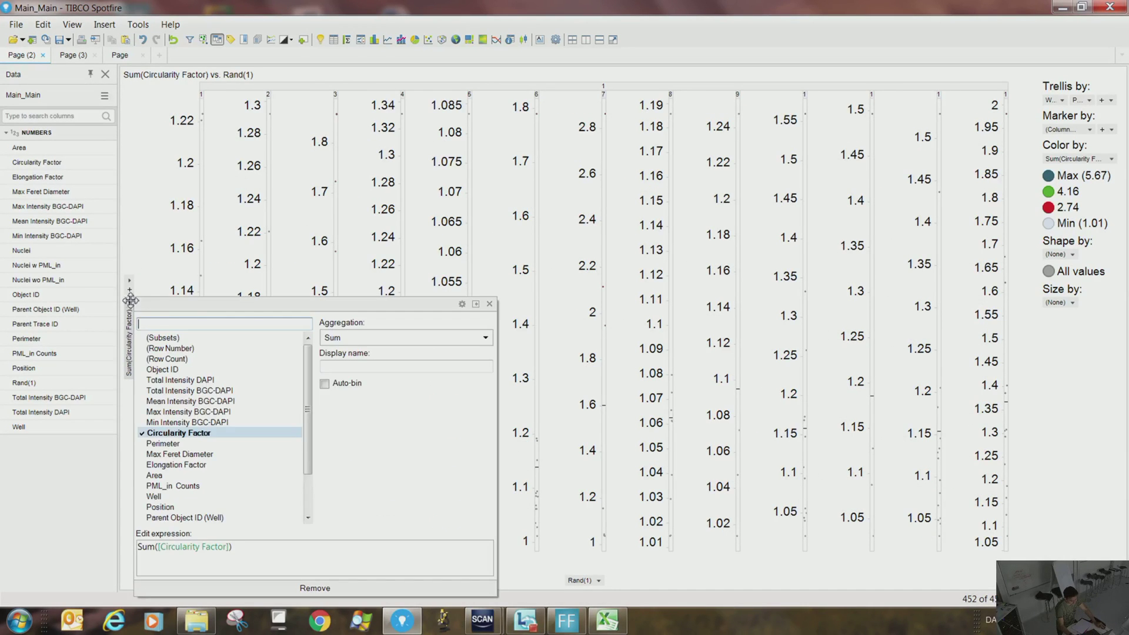
pyautogui.click(335, 338)
pyautogui.click(339, 388)
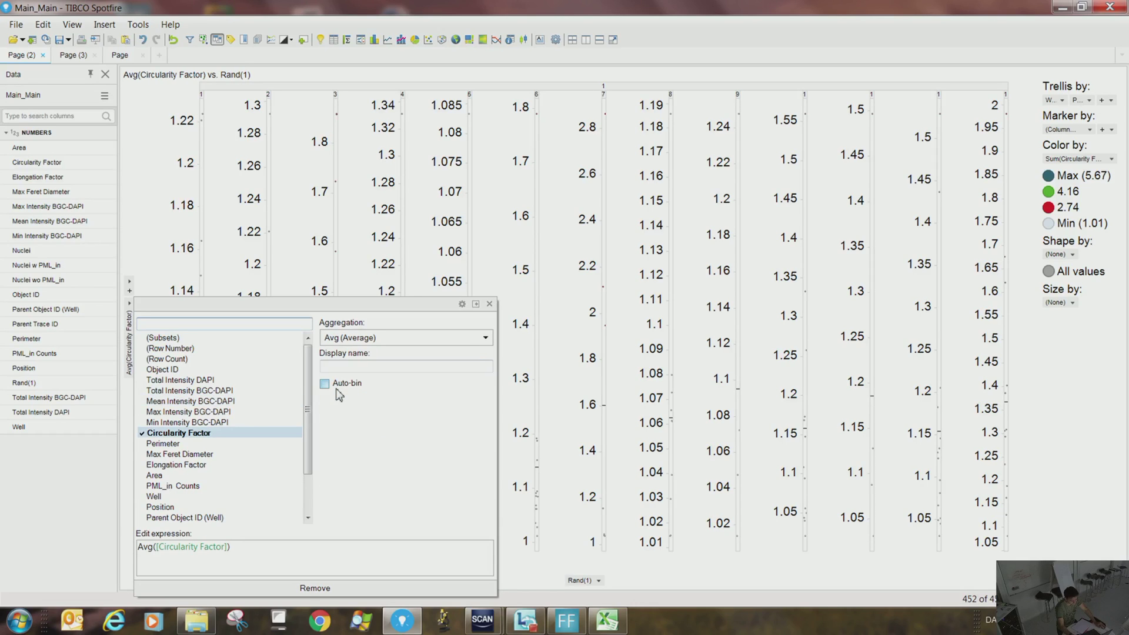
pyautogui.click(304, 202)
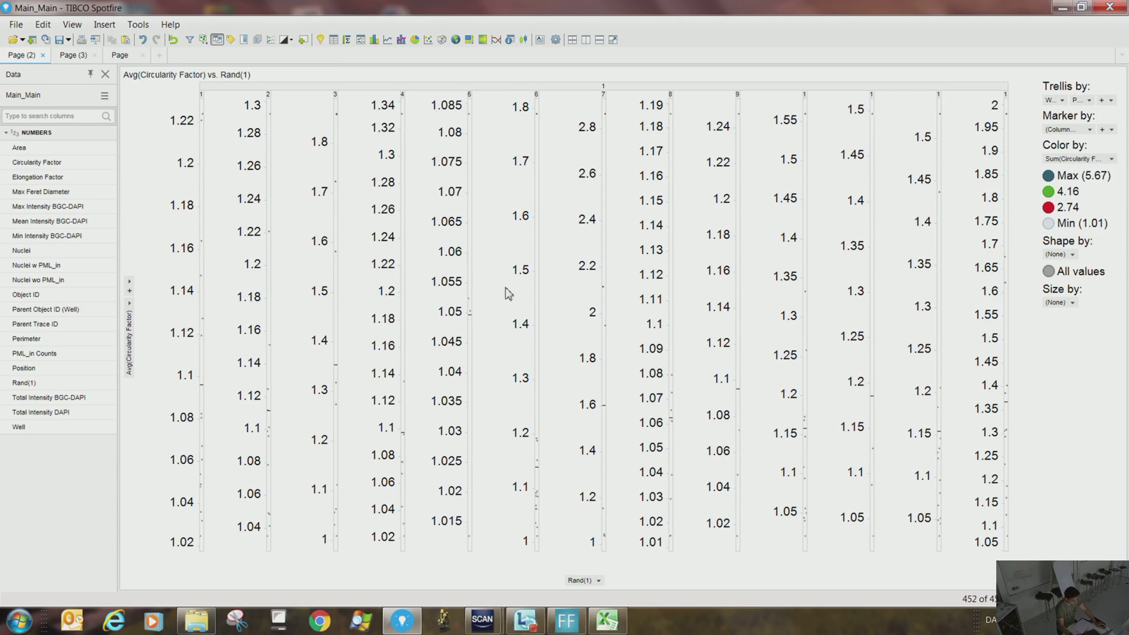
# Set the scatter plot's markers by (Row Number) and remove Position from the trellis levels.
pyautogui.click(1089, 129)
pyautogui.click(811, 196)
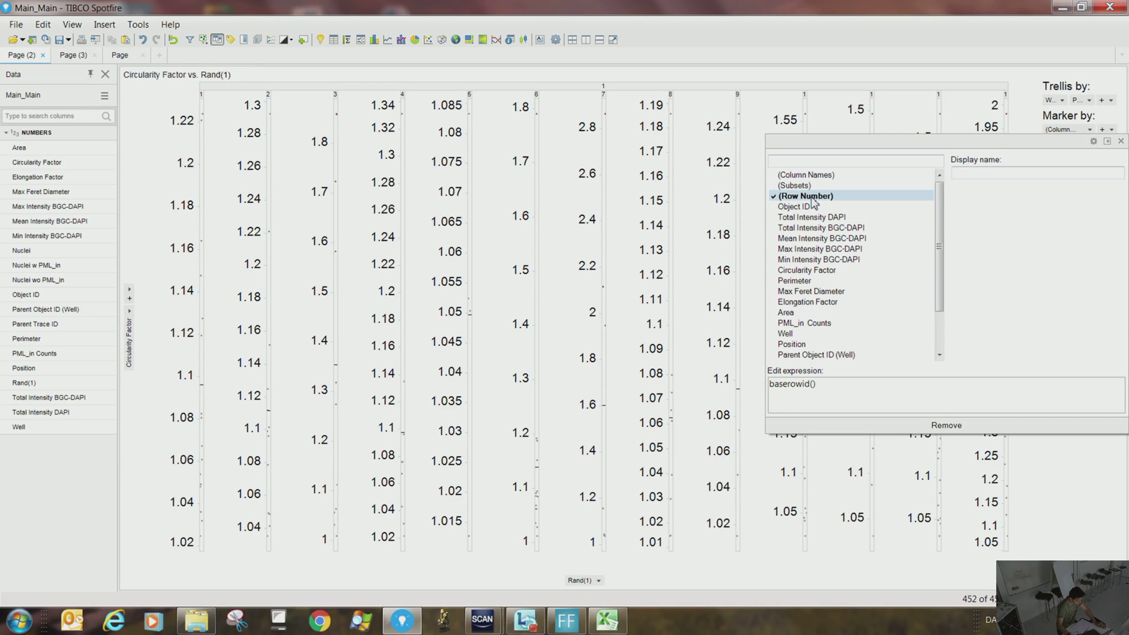
pyautogui.click(699, 174)
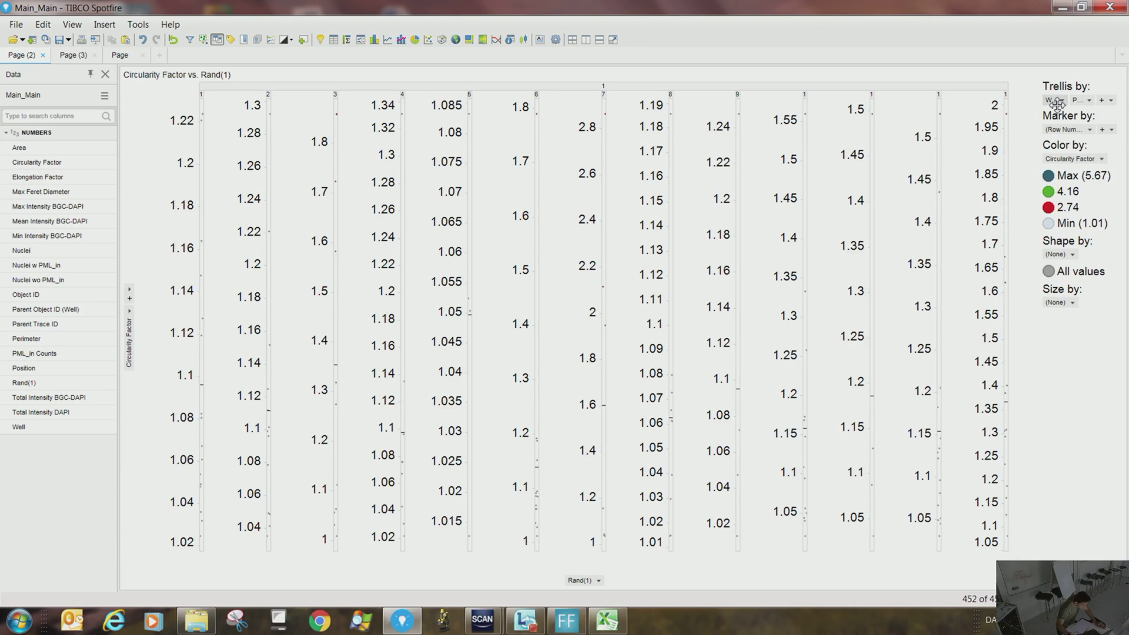
pyautogui.click(1092, 103)
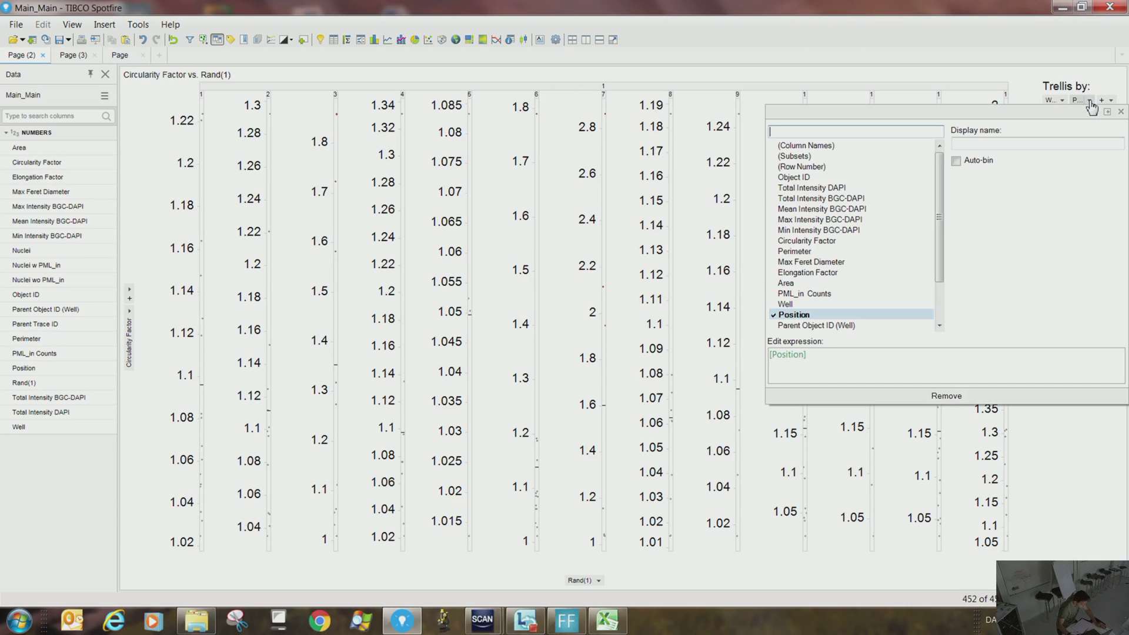
pyautogui.click(1040, 403)
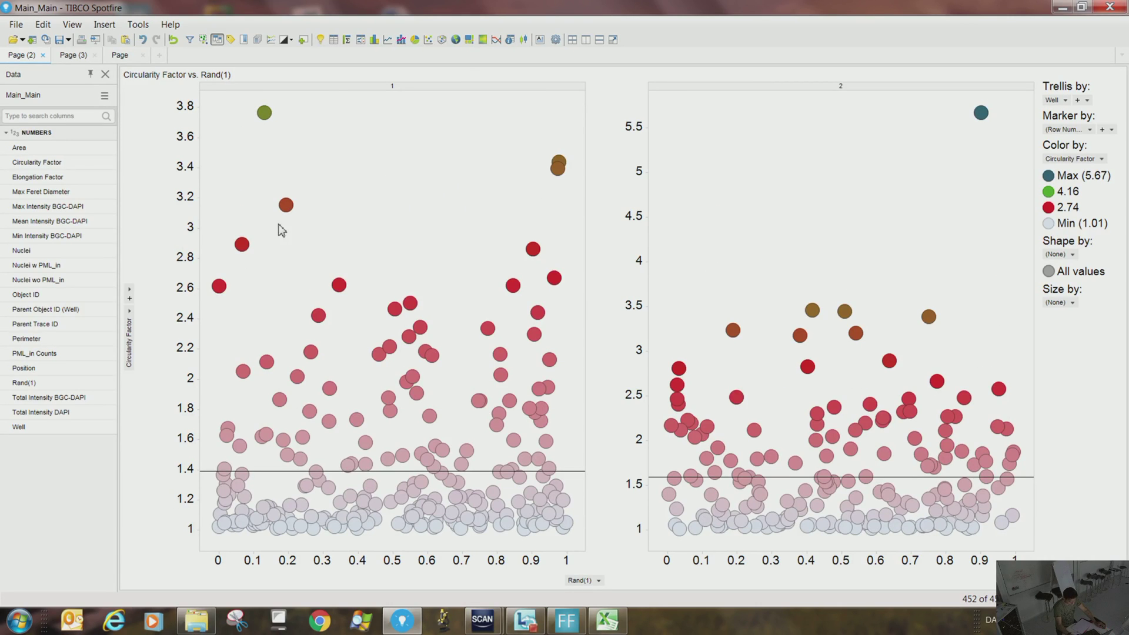
# Try Total Intensity DAPI as a second Y-axis column with the Well trellis, and remove that column again.
pyautogui.click(129, 289)
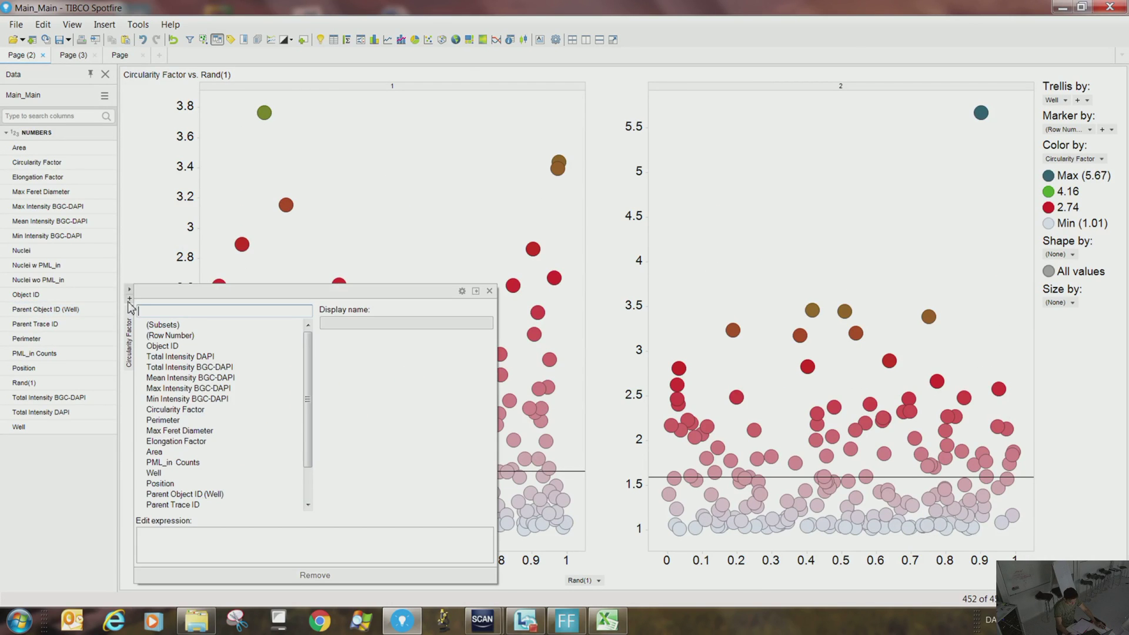
pyautogui.click(175, 357)
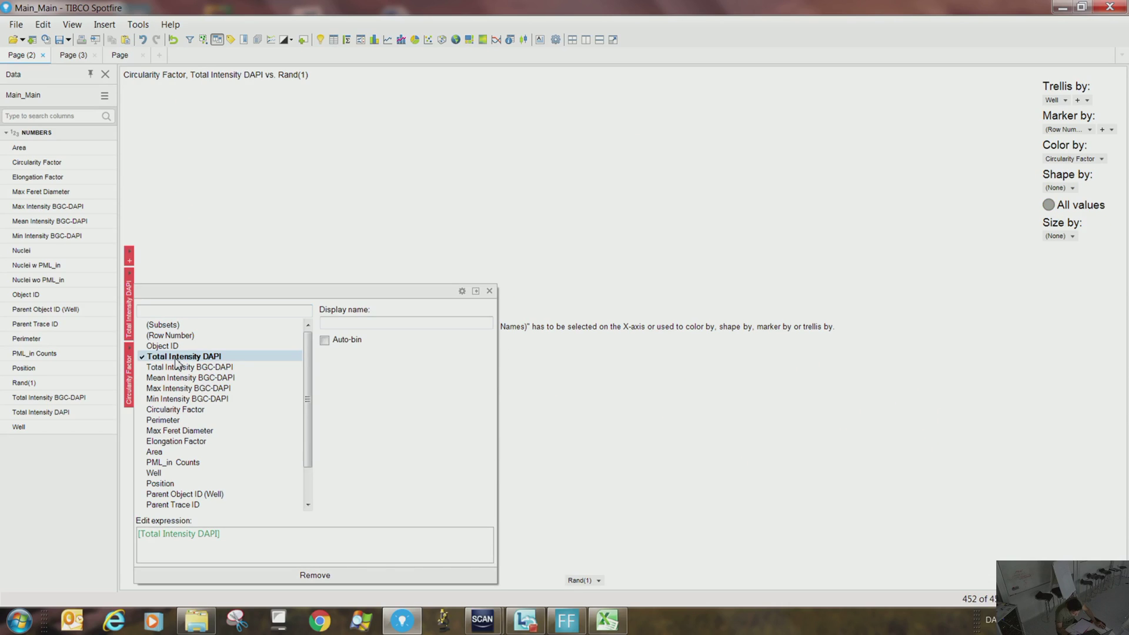
pyautogui.click(255, 191)
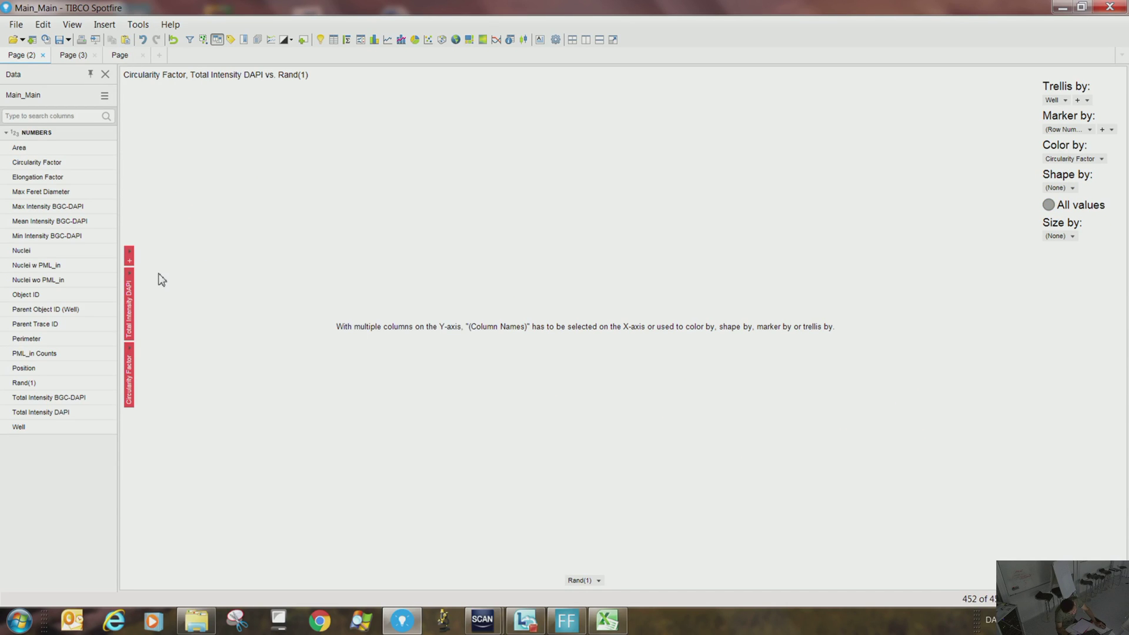
pyautogui.click(130, 273)
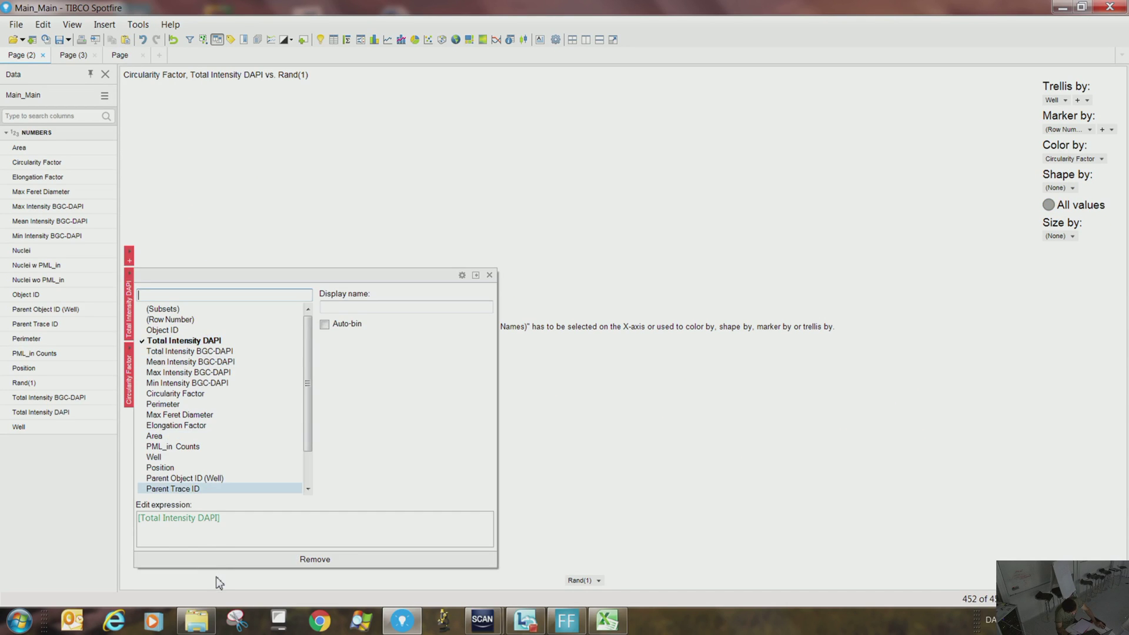
pyautogui.click(217, 559)
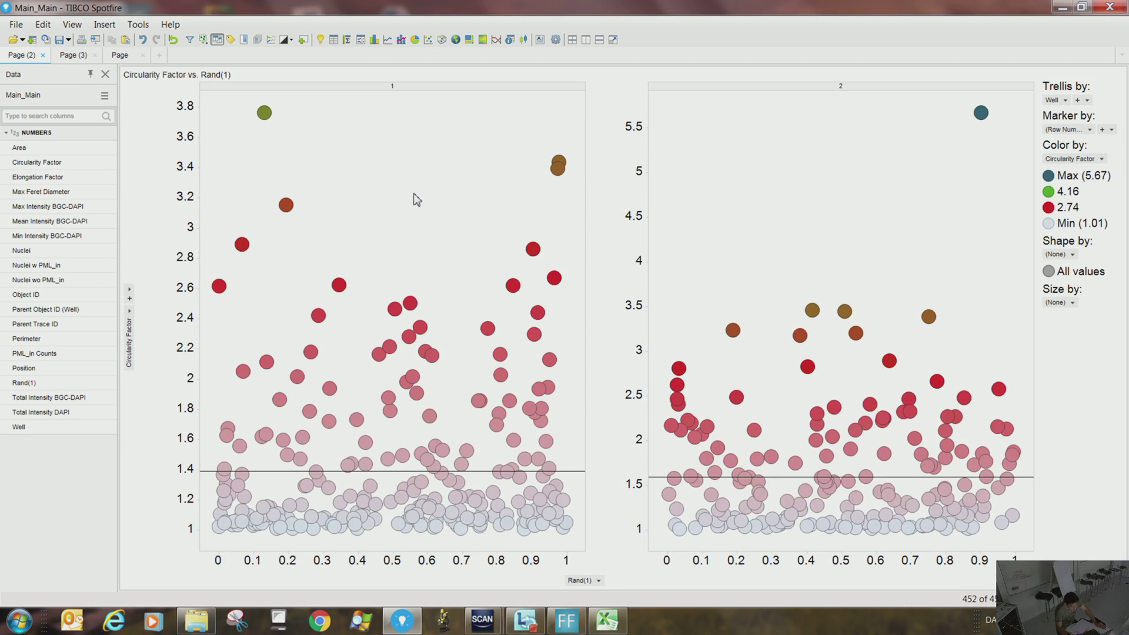
# Remove Well from the scatter plot's trellis and close the visualization properties.
pyautogui.rightClick(709, 203)
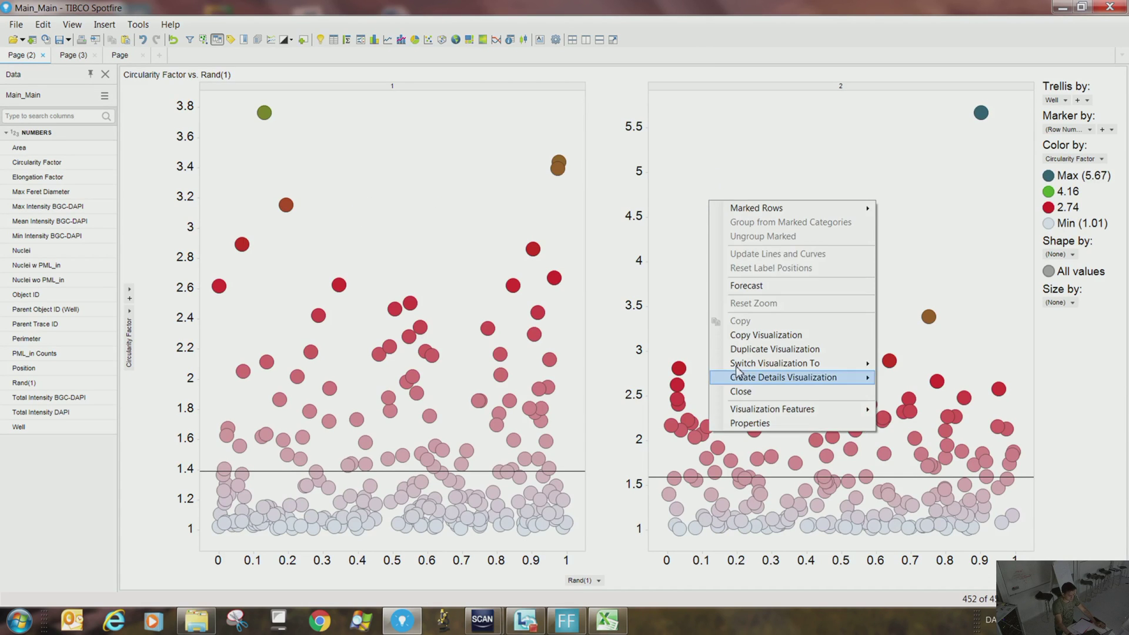
pyautogui.click(750, 423)
pyautogui.click(1065, 101)
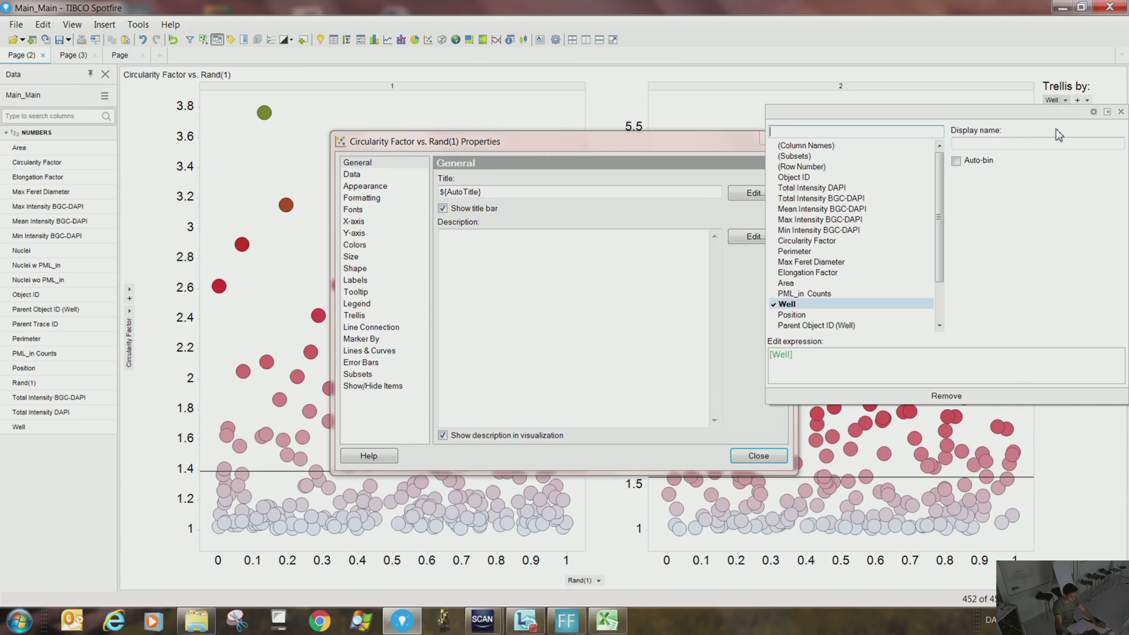
pyautogui.click(1006, 399)
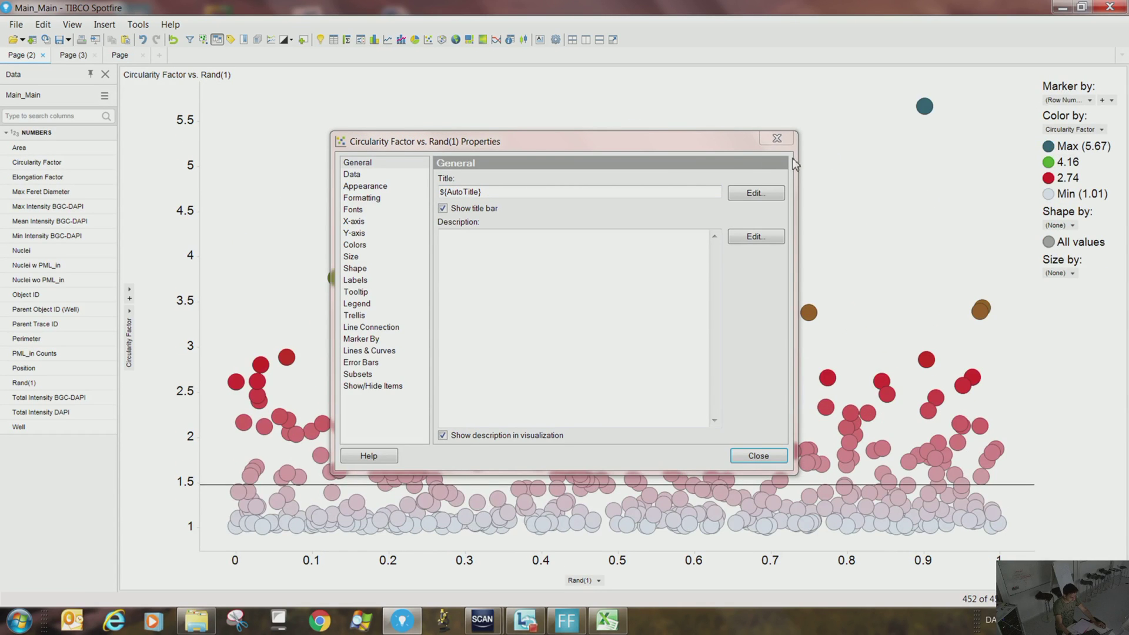
pyautogui.click(776, 139)
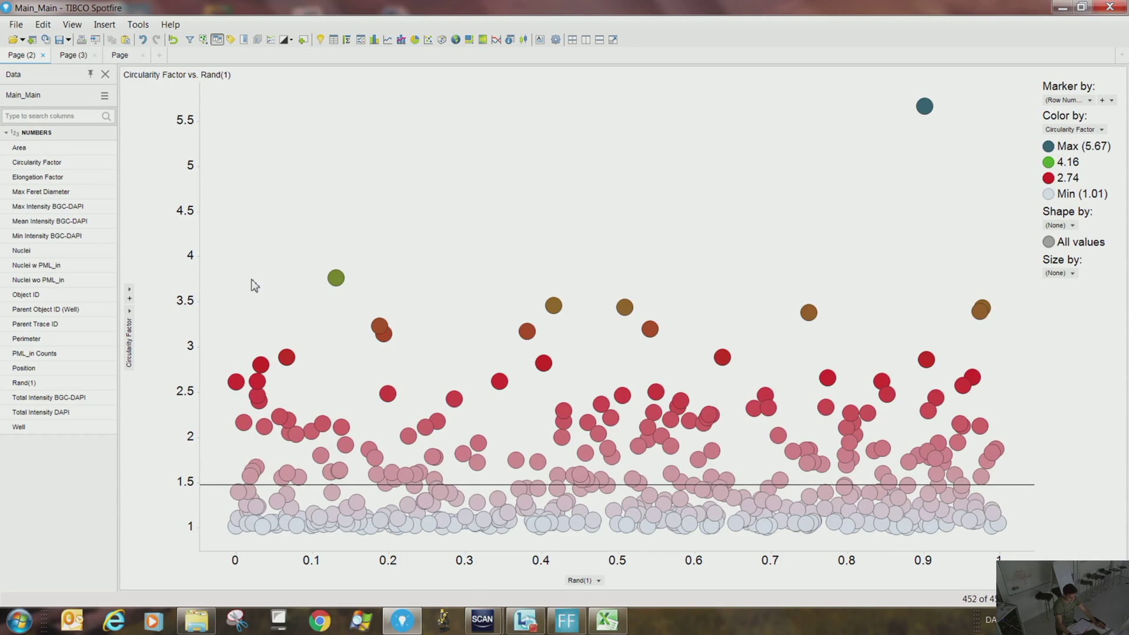
# Add Total Intensity DAPI as a second Y-axis column to the scatter plot without Well or Position trellising.
pyautogui.click(130, 300)
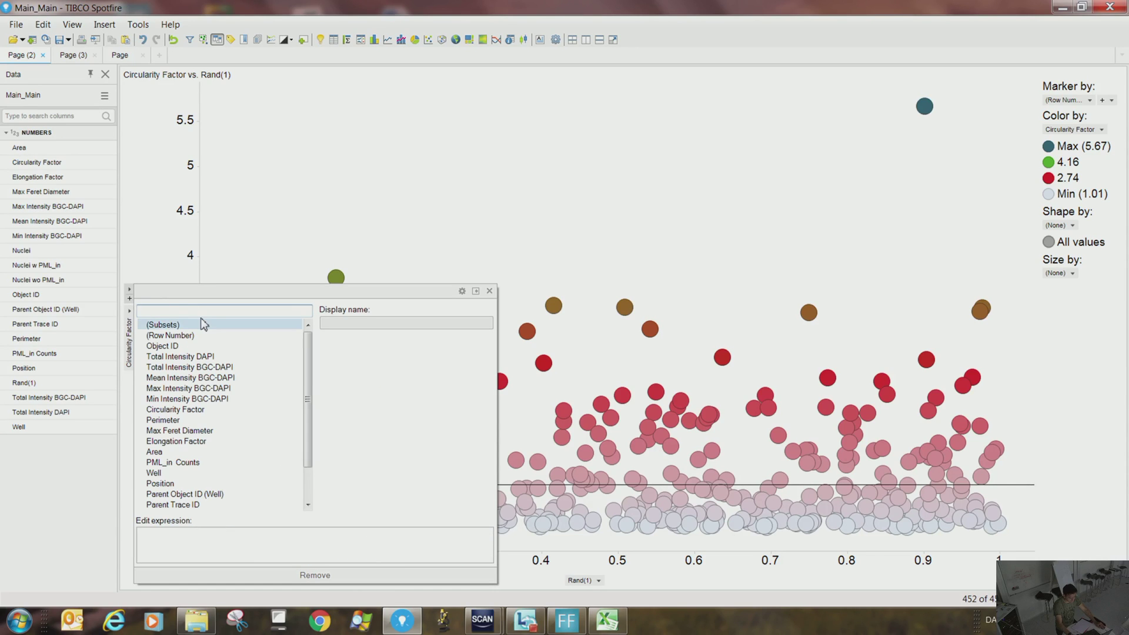
pyautogui.click(186, 357)
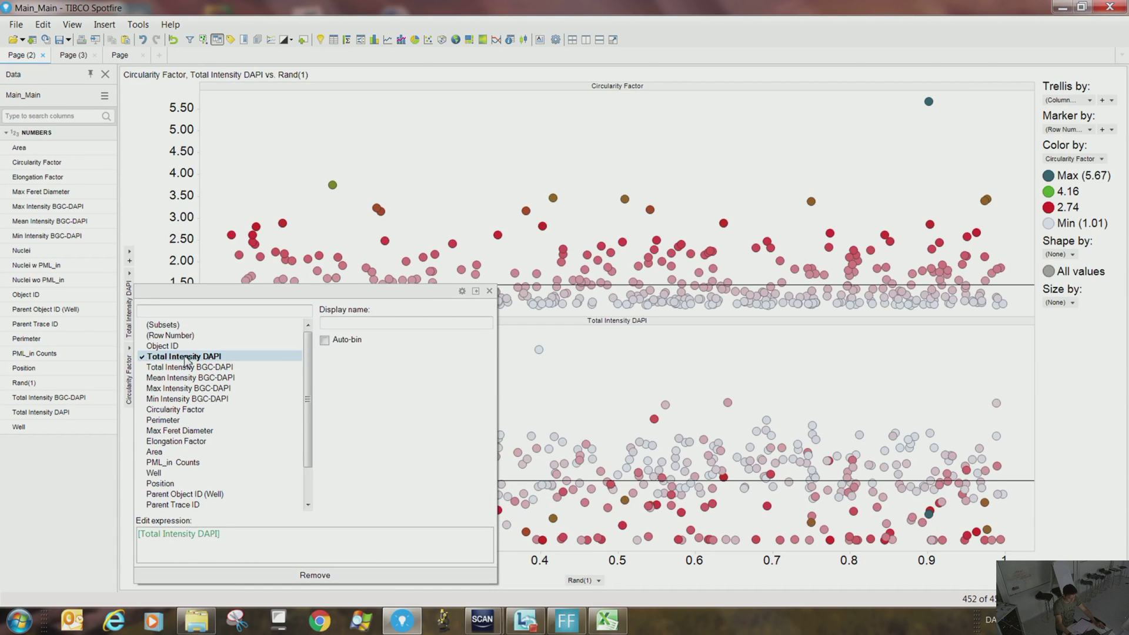
pyautogui.click(441, 179)
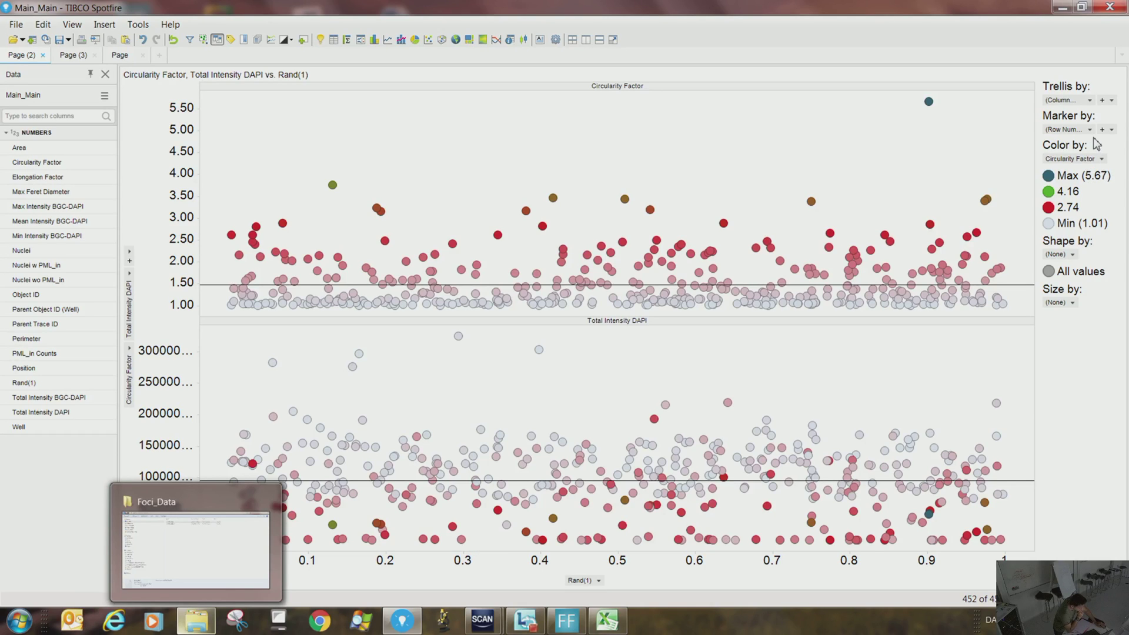
# Color the scatter plot's markers by Well instead of Circularity Factor.
pyautogui.click(1100, 161)
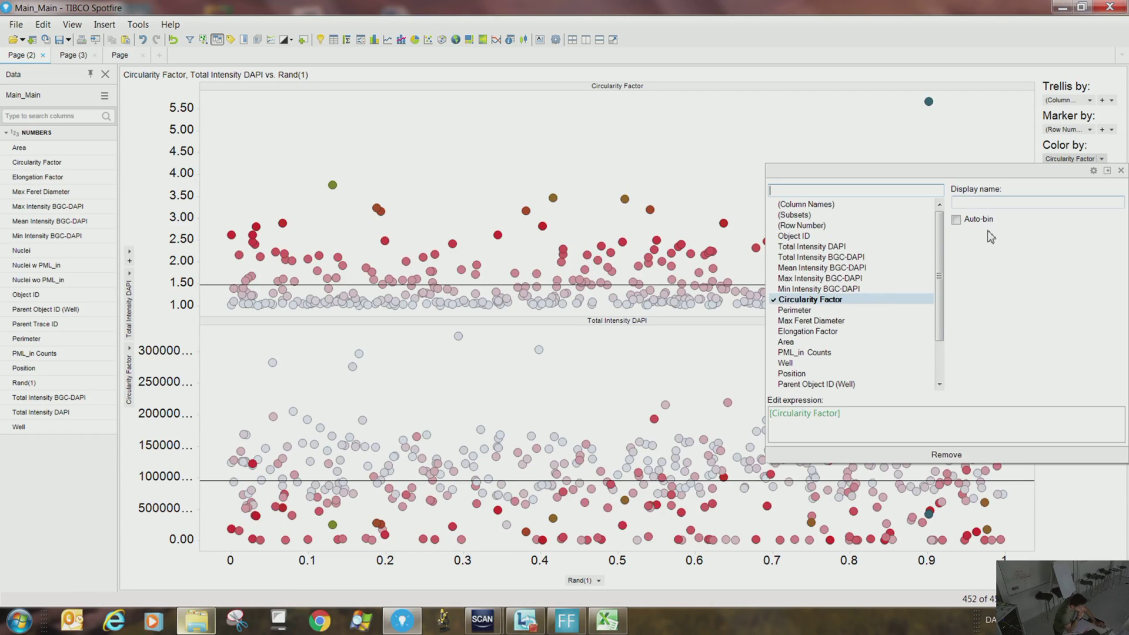
pyautogui.click(810, 364)
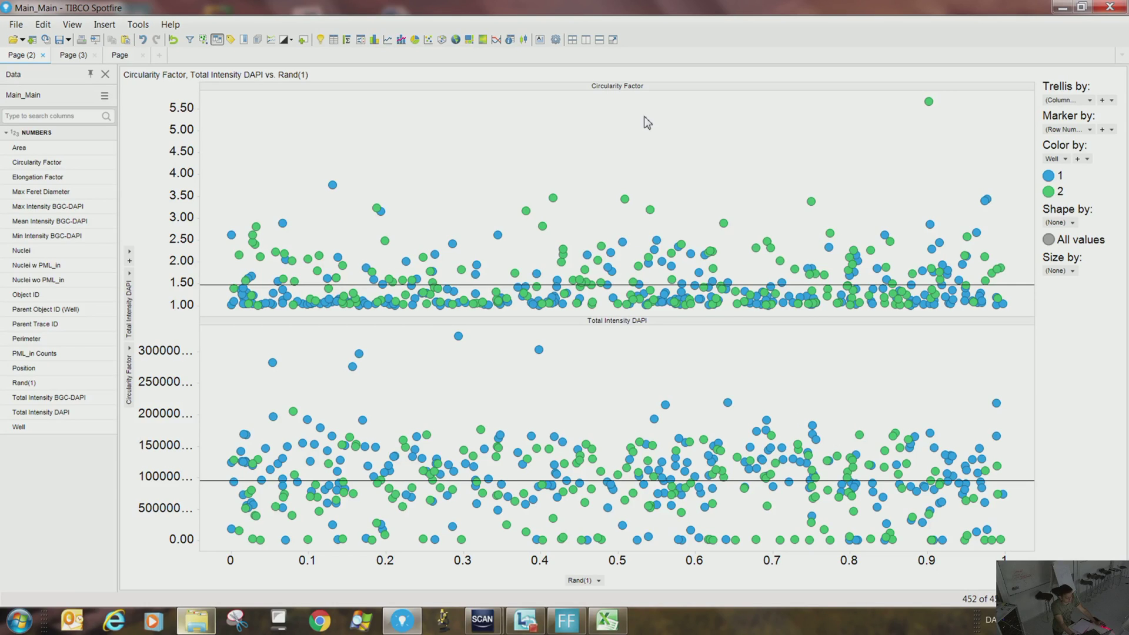
# Label the scatter plot's marked rows by Area in the visualization properties and close them.
pyautogui.rightClick(368, 188)
pyautogui.click(406, 408)
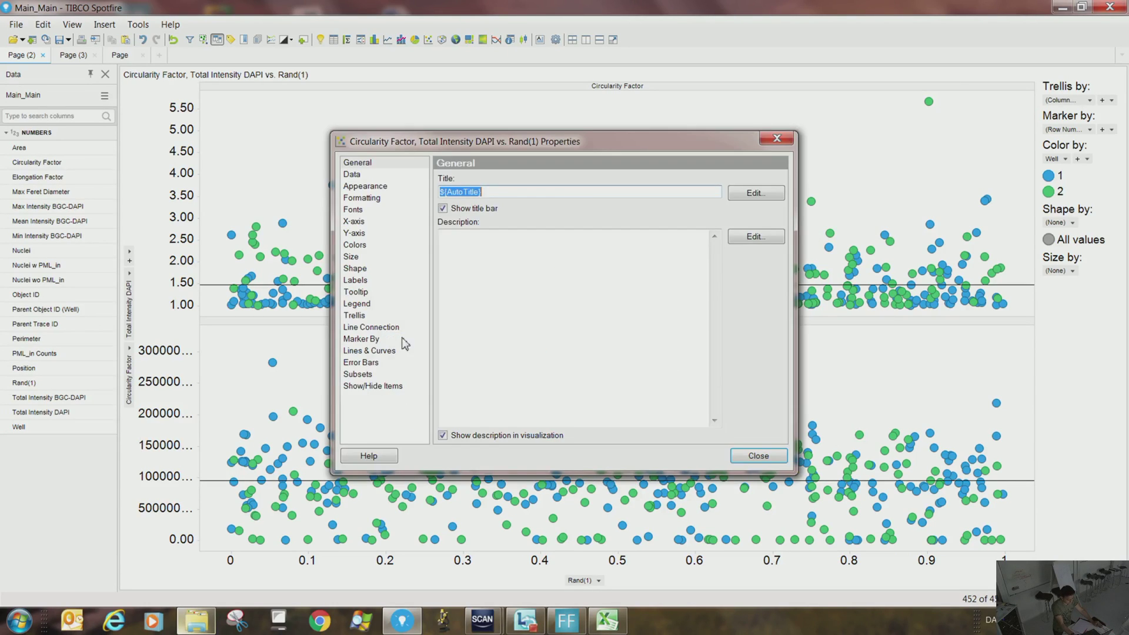
pyautogui.click(363, 268)
pyautogui.click(360, 257)
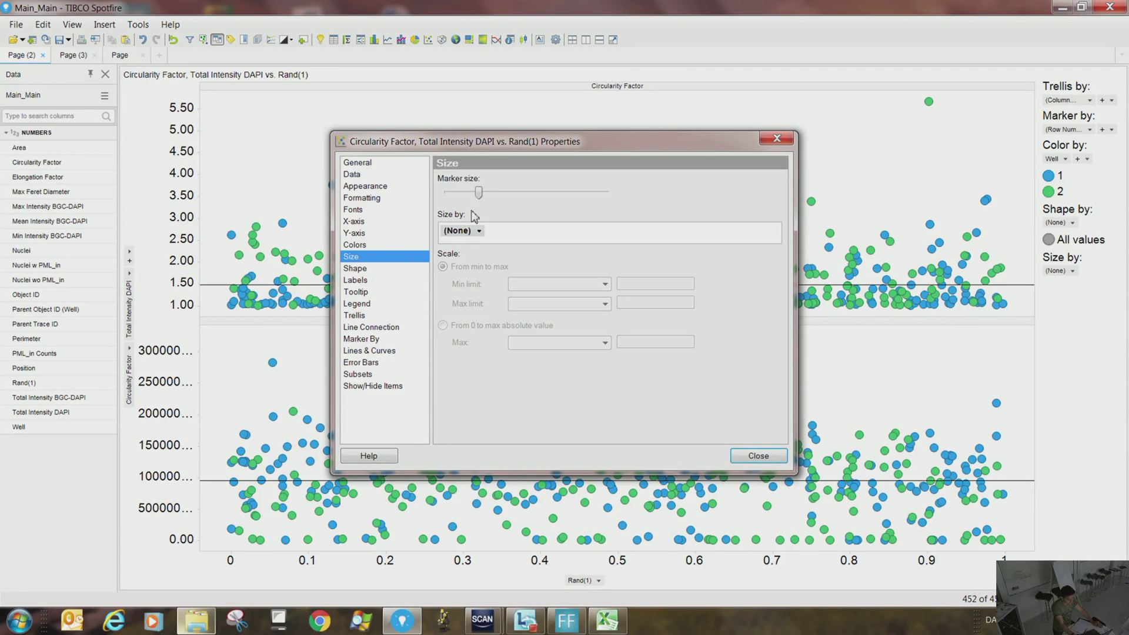
pyautogui.click(391, 268)
pyautogui.click(382, 281)
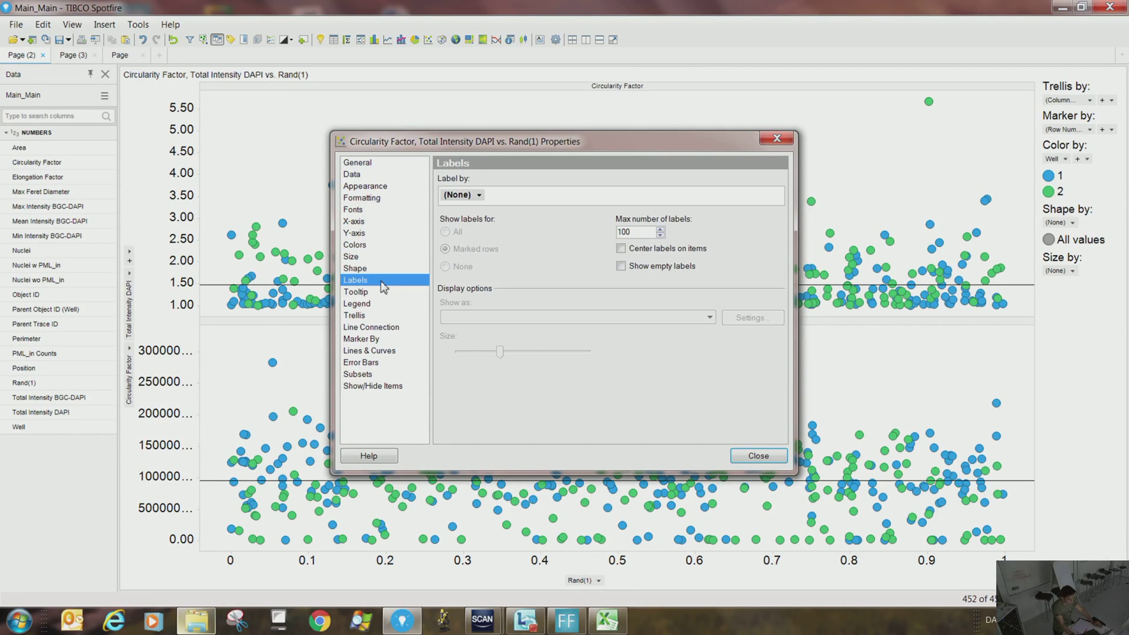
pyautogui.click(473, 194)
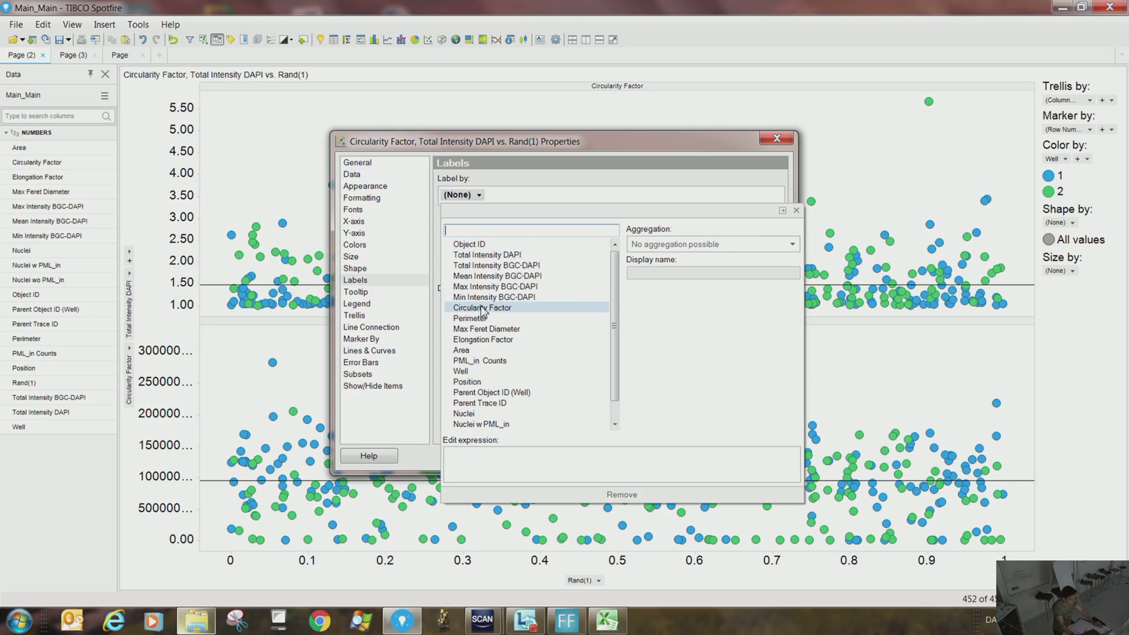
pyautogui.scroll(-1, 495, 373)
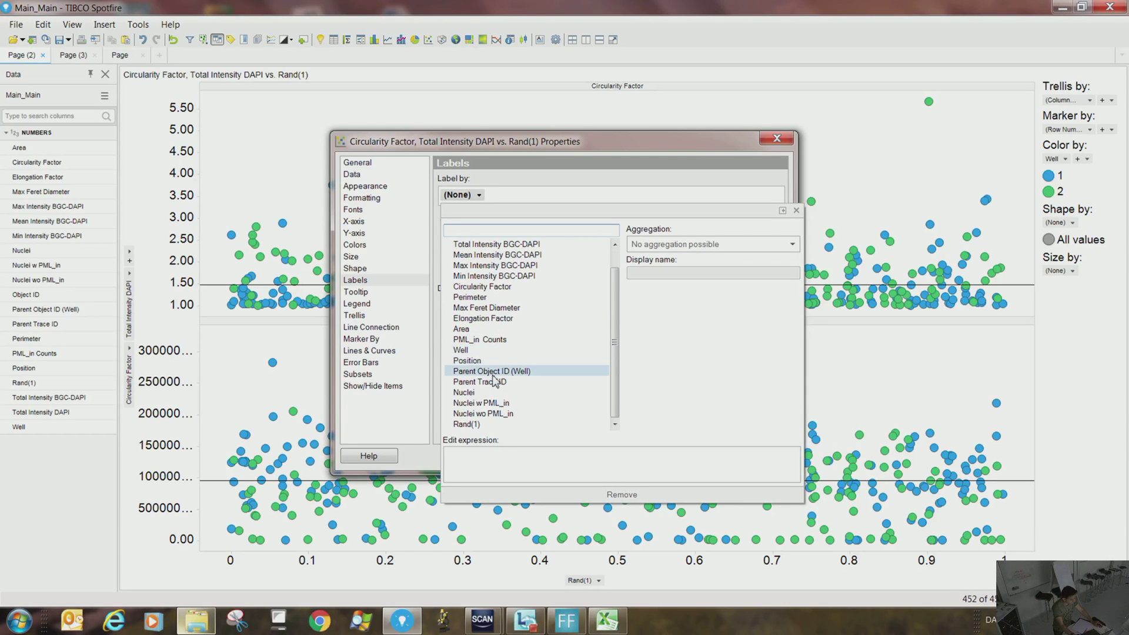
pyautogui.click(478, 333)
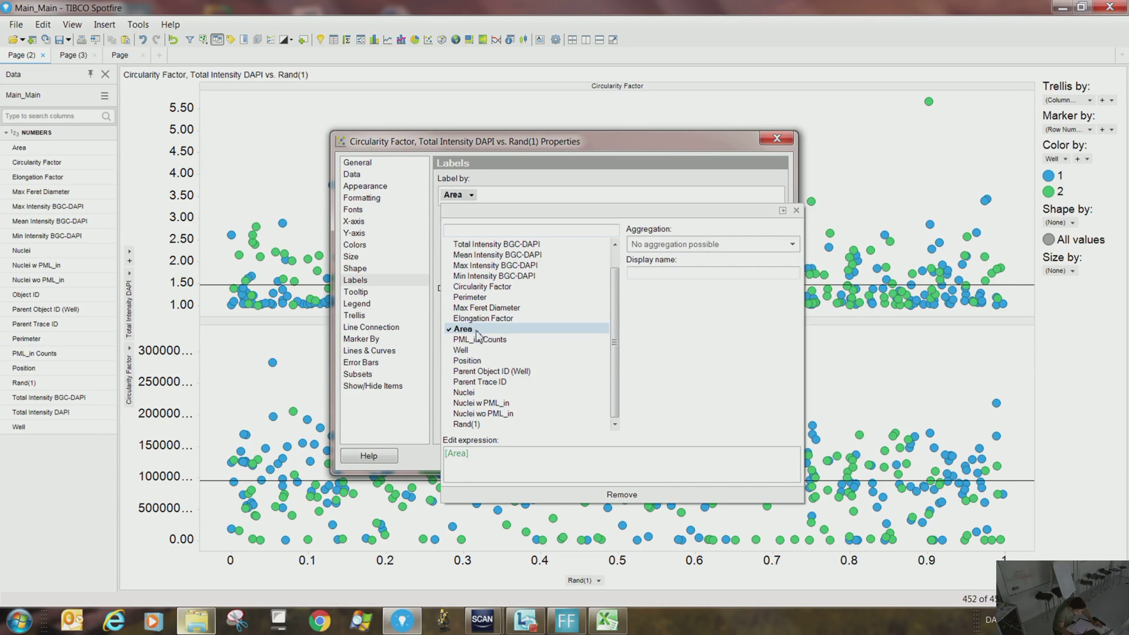
pyautogui.click(813, 215)
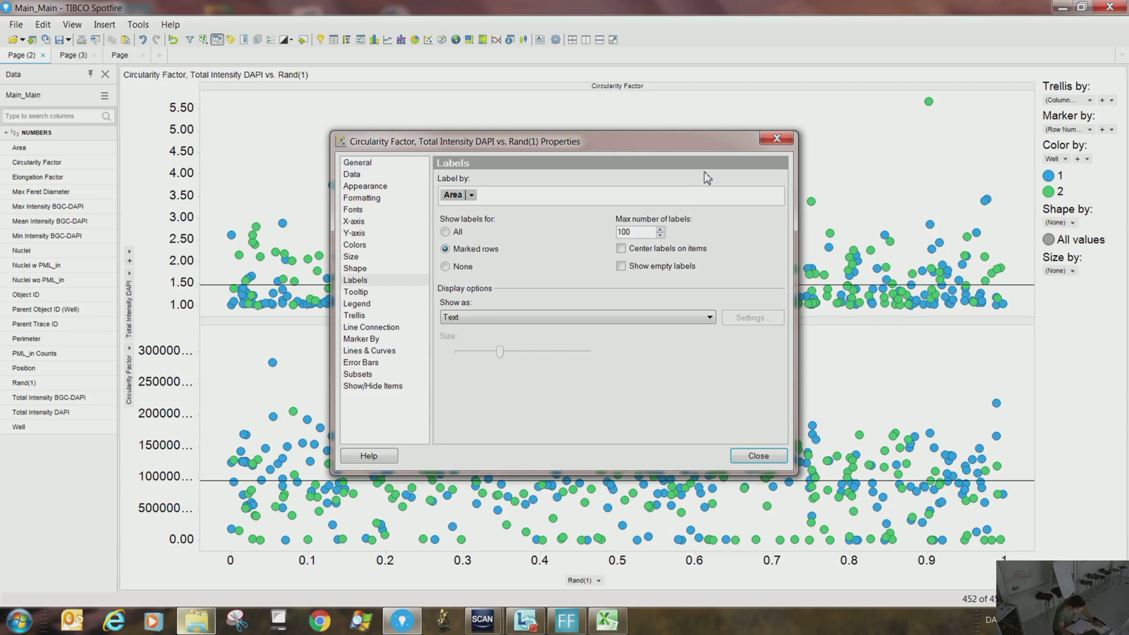
pyautogui.click(776, 138)
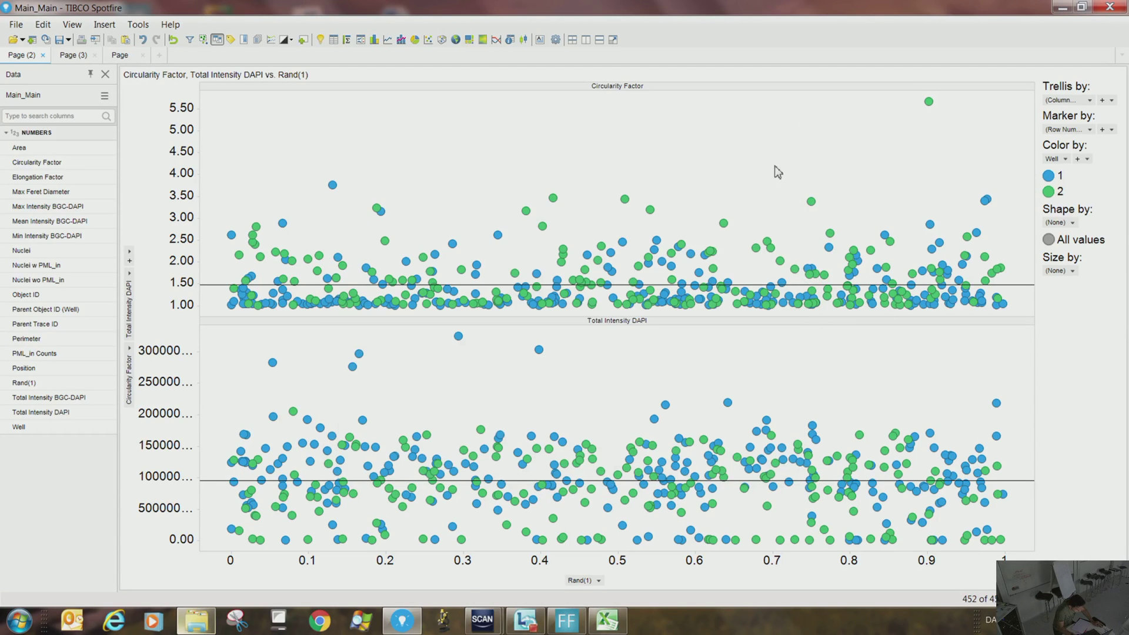
# Mark several groups of points in the Circularity Factor and Total Intensity DAPI panels to inspect their Area labels, and clear the marking.
pyautogui.moveTo(522, 161); pyautogui.dragTo(708, 251)
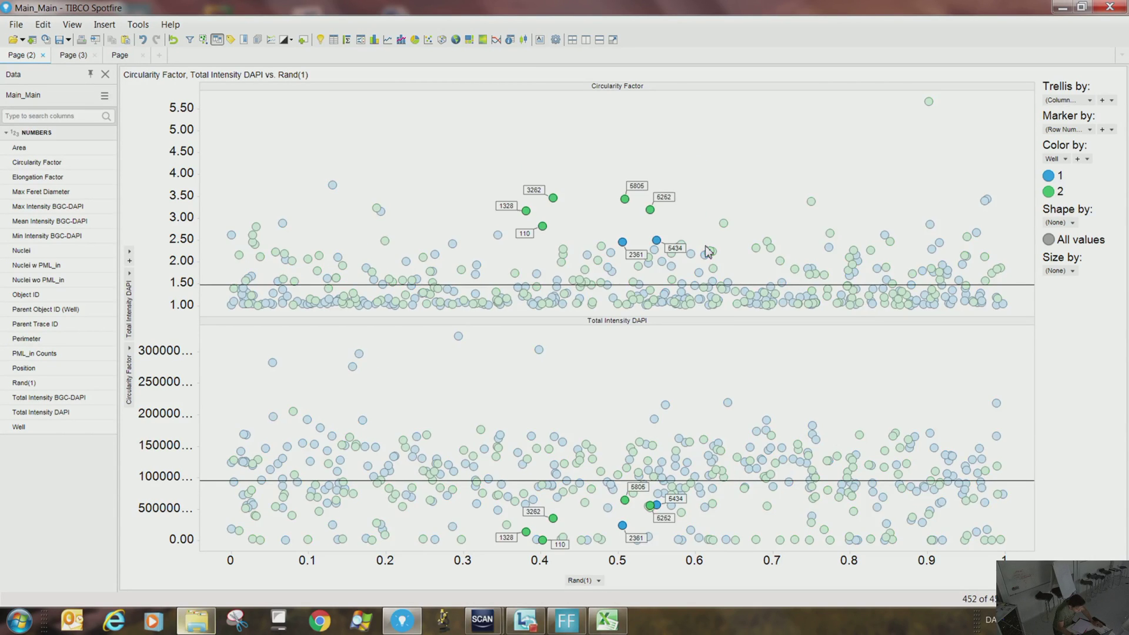
pyautogui.moveTo(500, 405); pyautogui.dragTo(614, 494)
pyautogui.moveTo(736, 198); pyautogui.dragTo(939, 308)
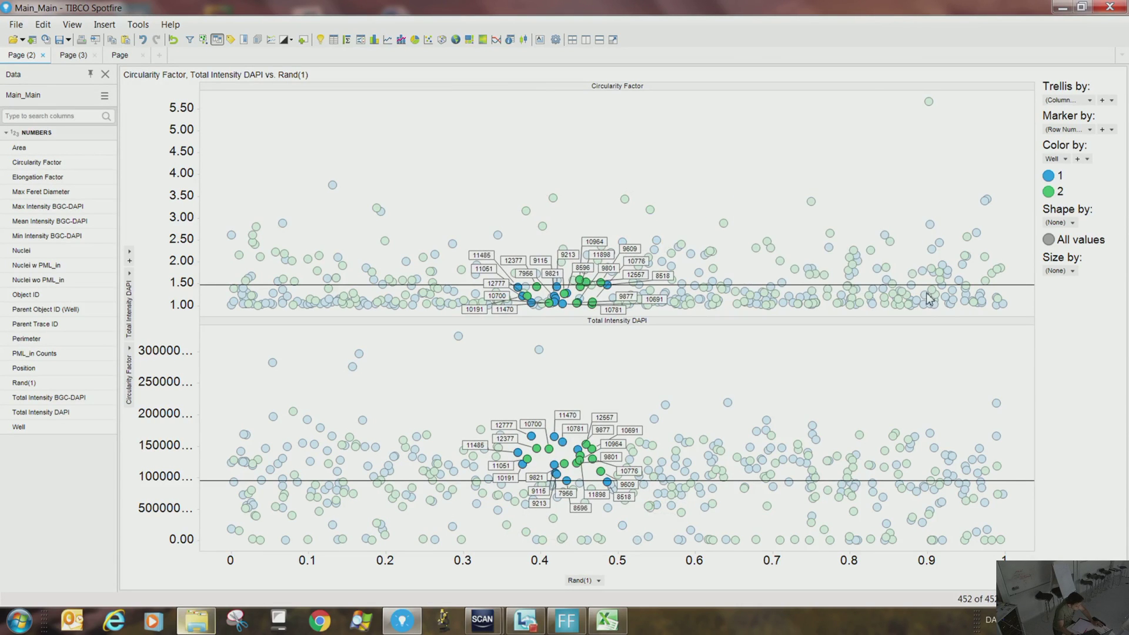
pyautogui.click(874, 182)
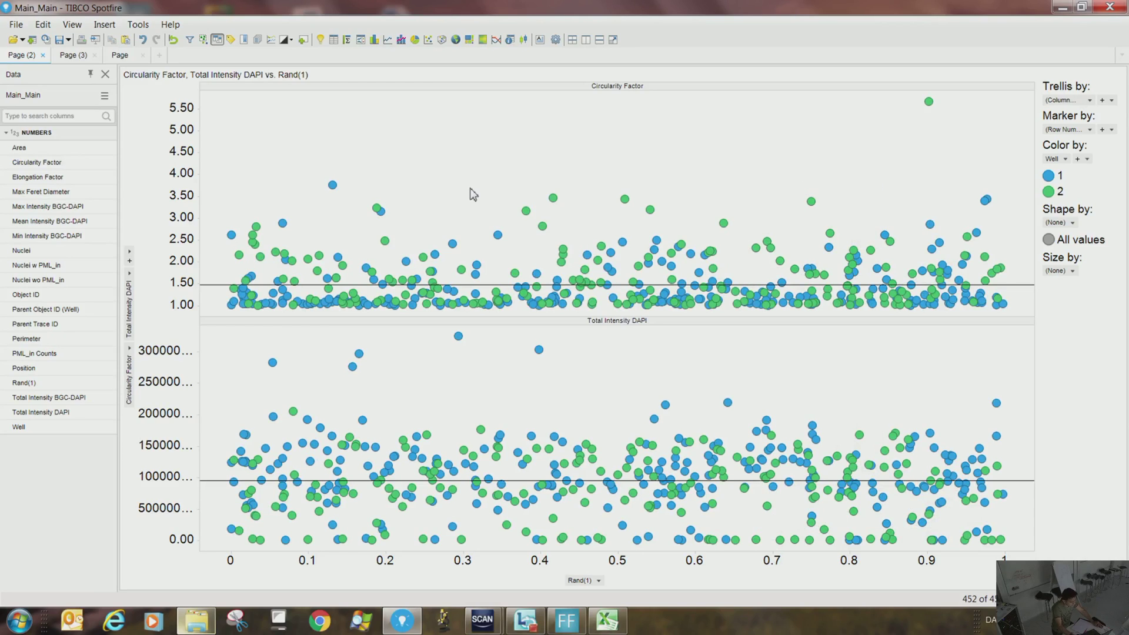
# Review the scatter plot's label, legend, trellis, line connection, marker, lines and curves, error bar and subset properties without changing them.
pyautogui.rightClick(266, 156)
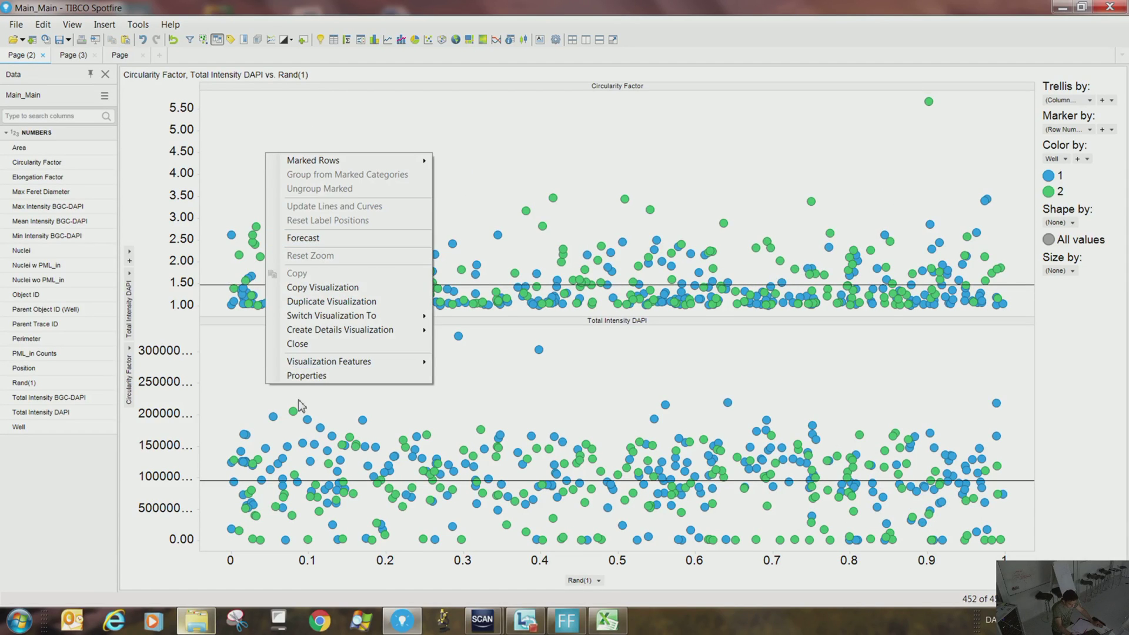
pyautogui.click(301, 379)
pyautogui.click(356, 281)
pyautogui.click(356, 303)
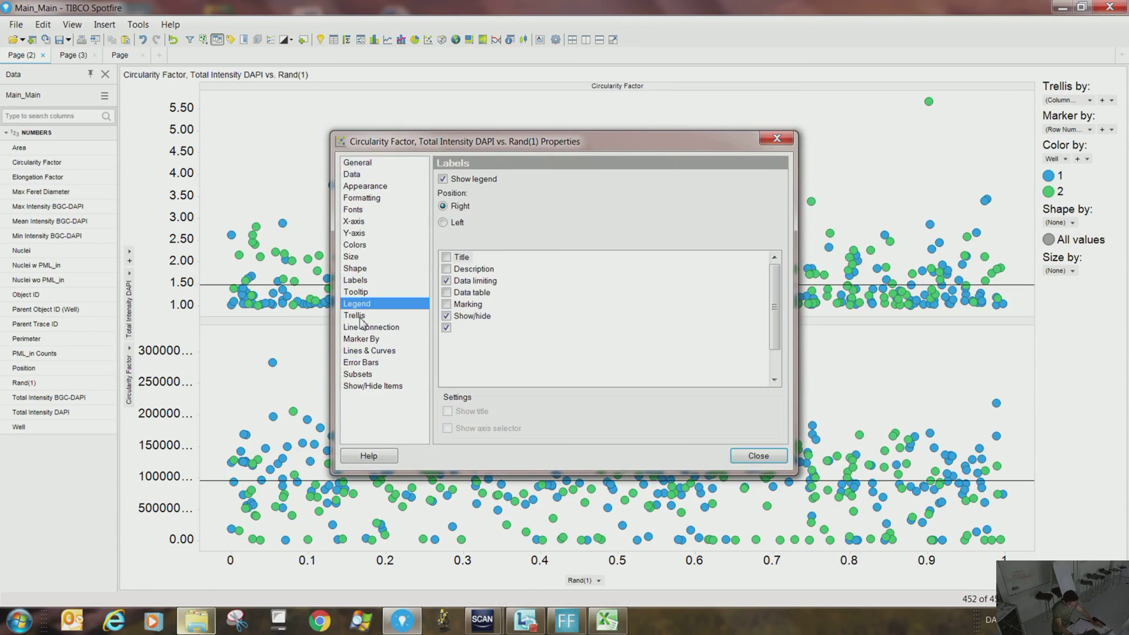
pyautogui.click(363, 317)
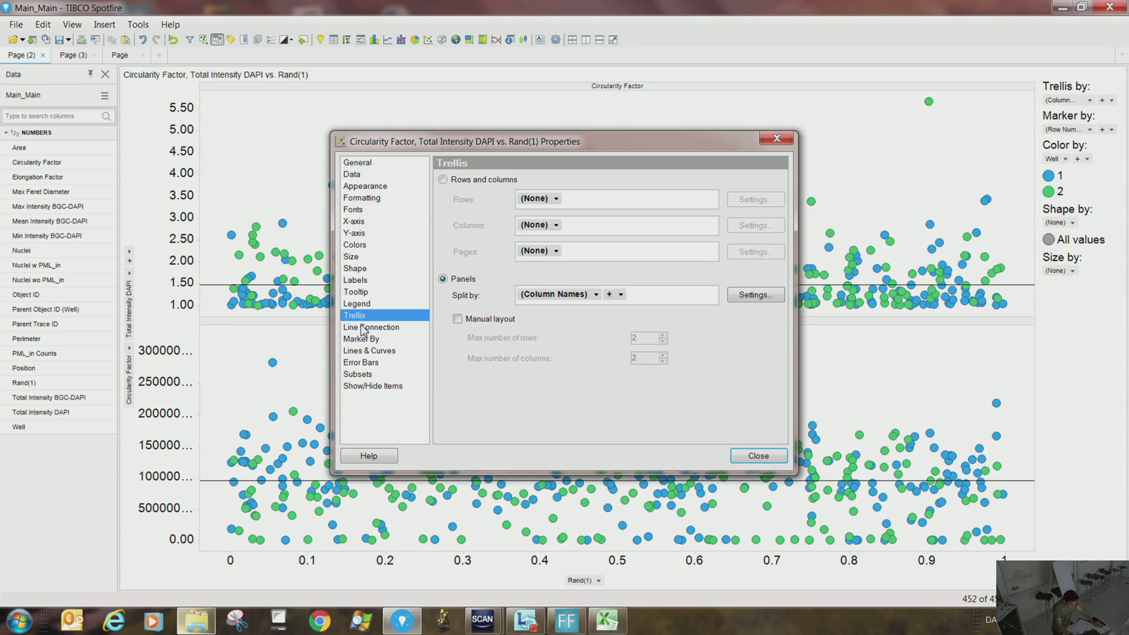
pyautogui.click(364, 327)
pyautogui.click(365, 339)
pyautogui.click(366, 351)
pyautogui.click(366, 363)
pyautogui.click(366, 375)
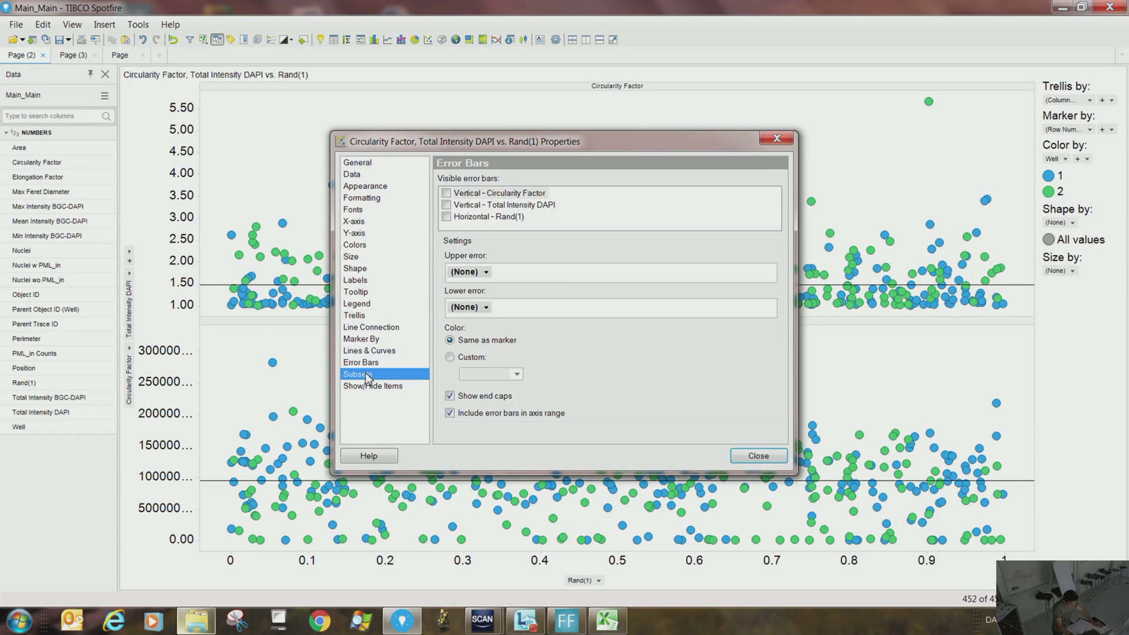
pyautogui.click(759, 456)
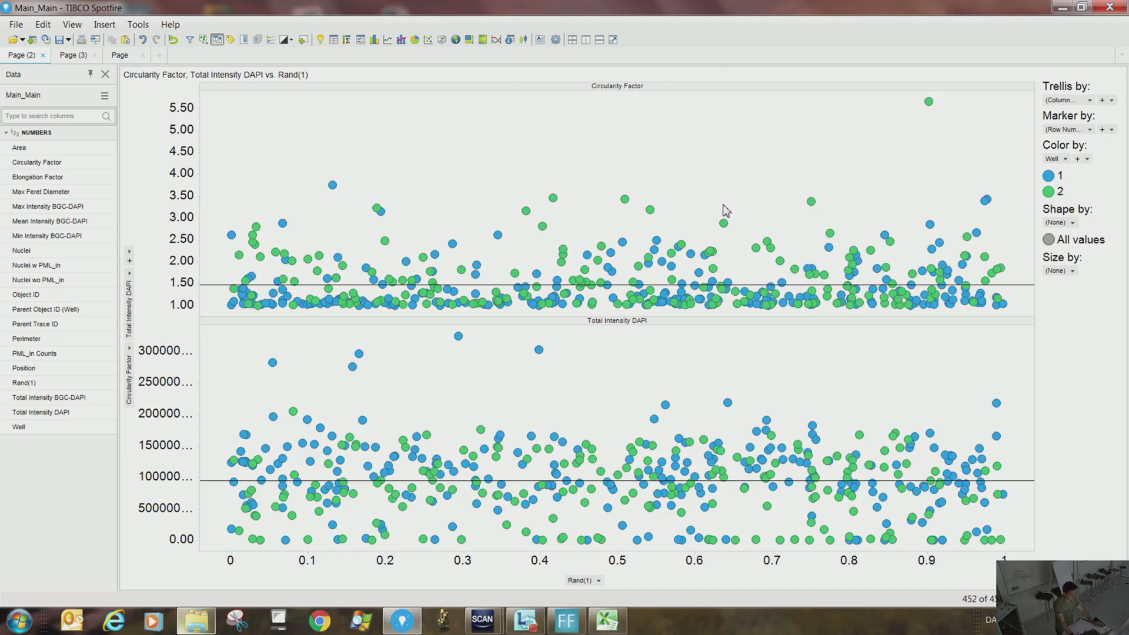